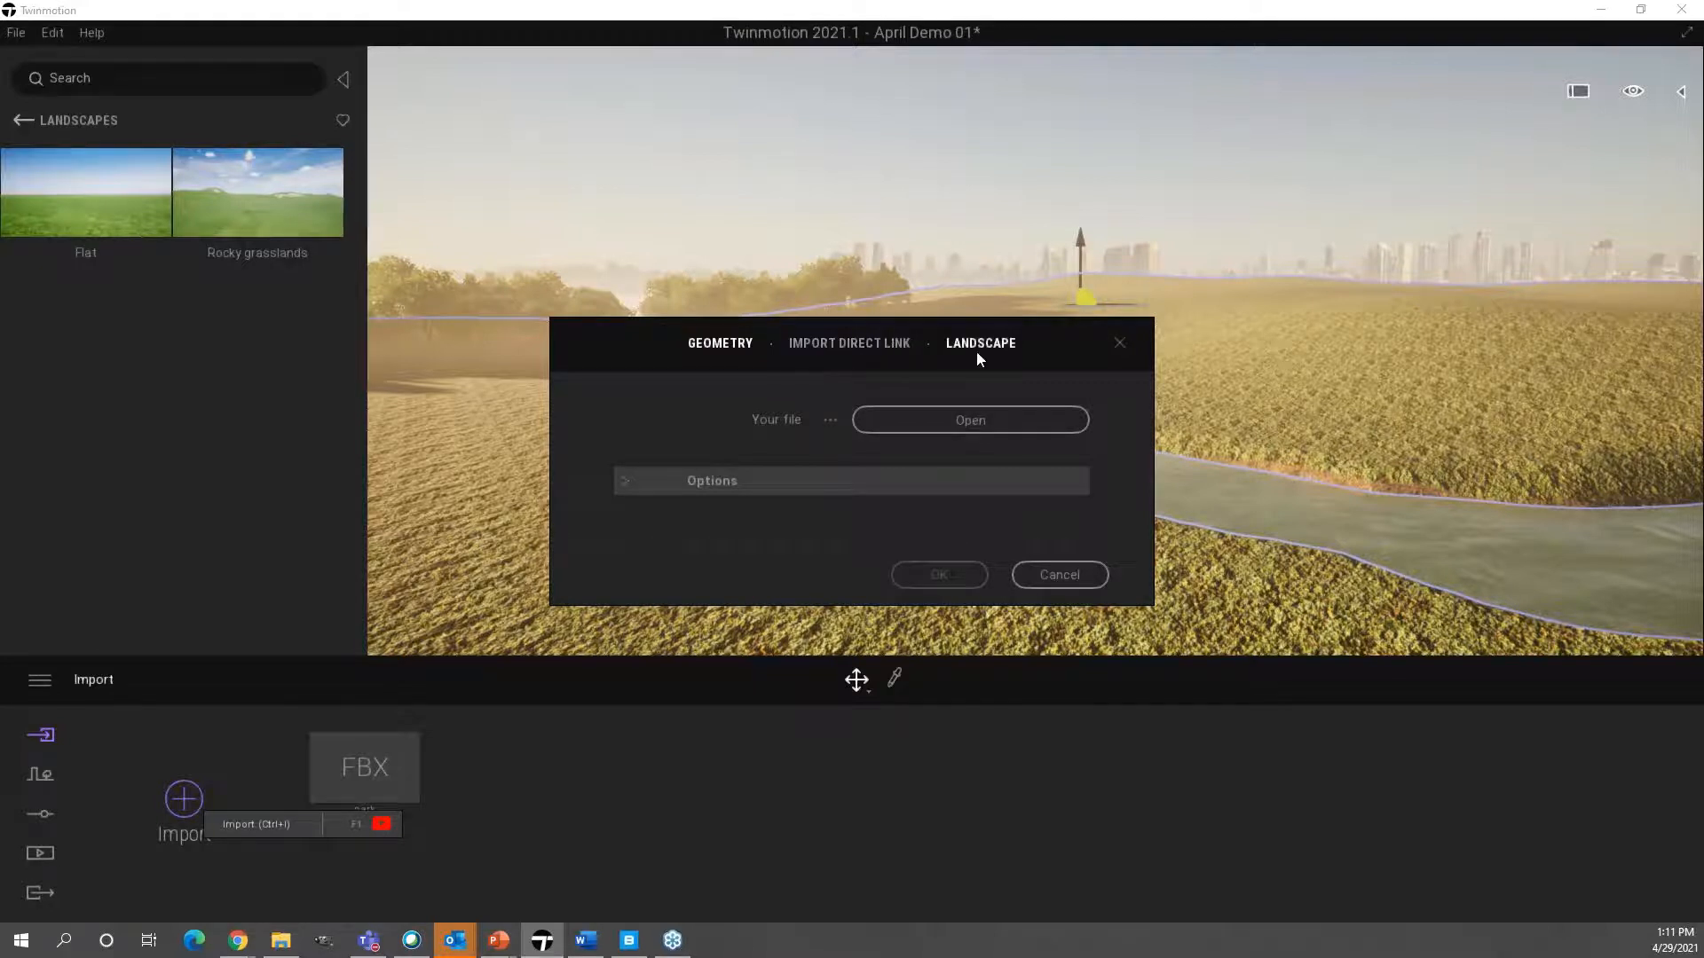
- Examine the landscape import options for largest dimension, amplitude and smoothing without importing a file
{"action": "left_click", "coordinate": [1021, 346]}
{"action": "left_click", "coordinate": [630, 481]}
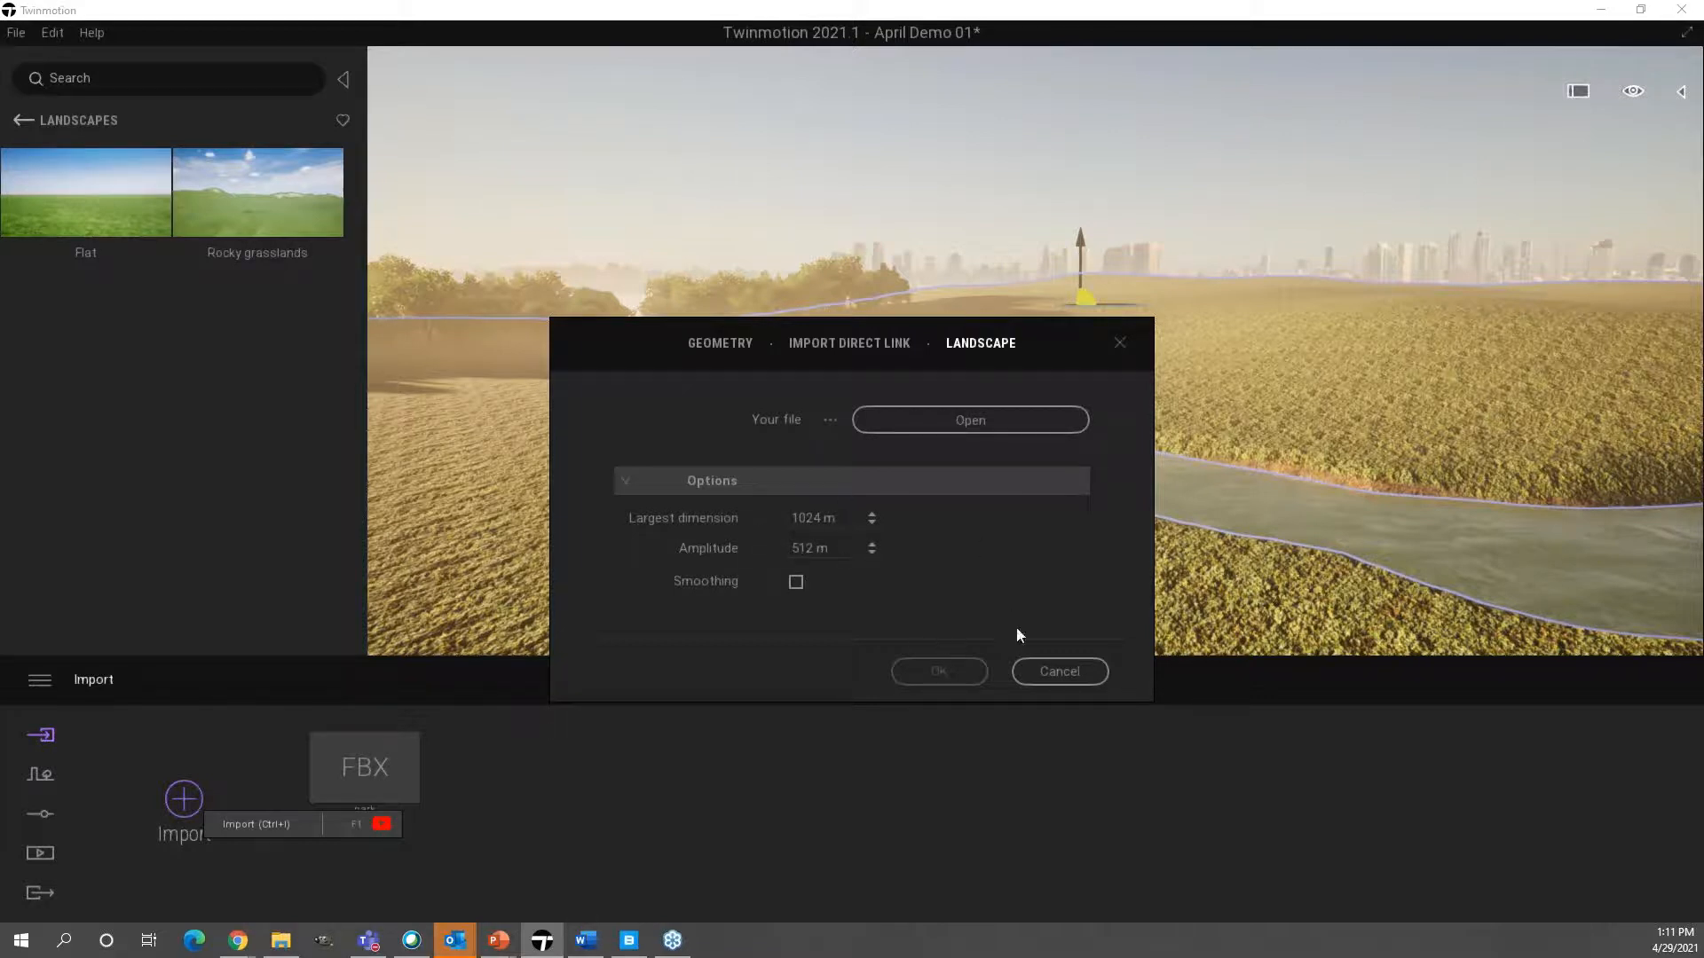
{"action": "left_click", "coordinate": [1058, 677]}
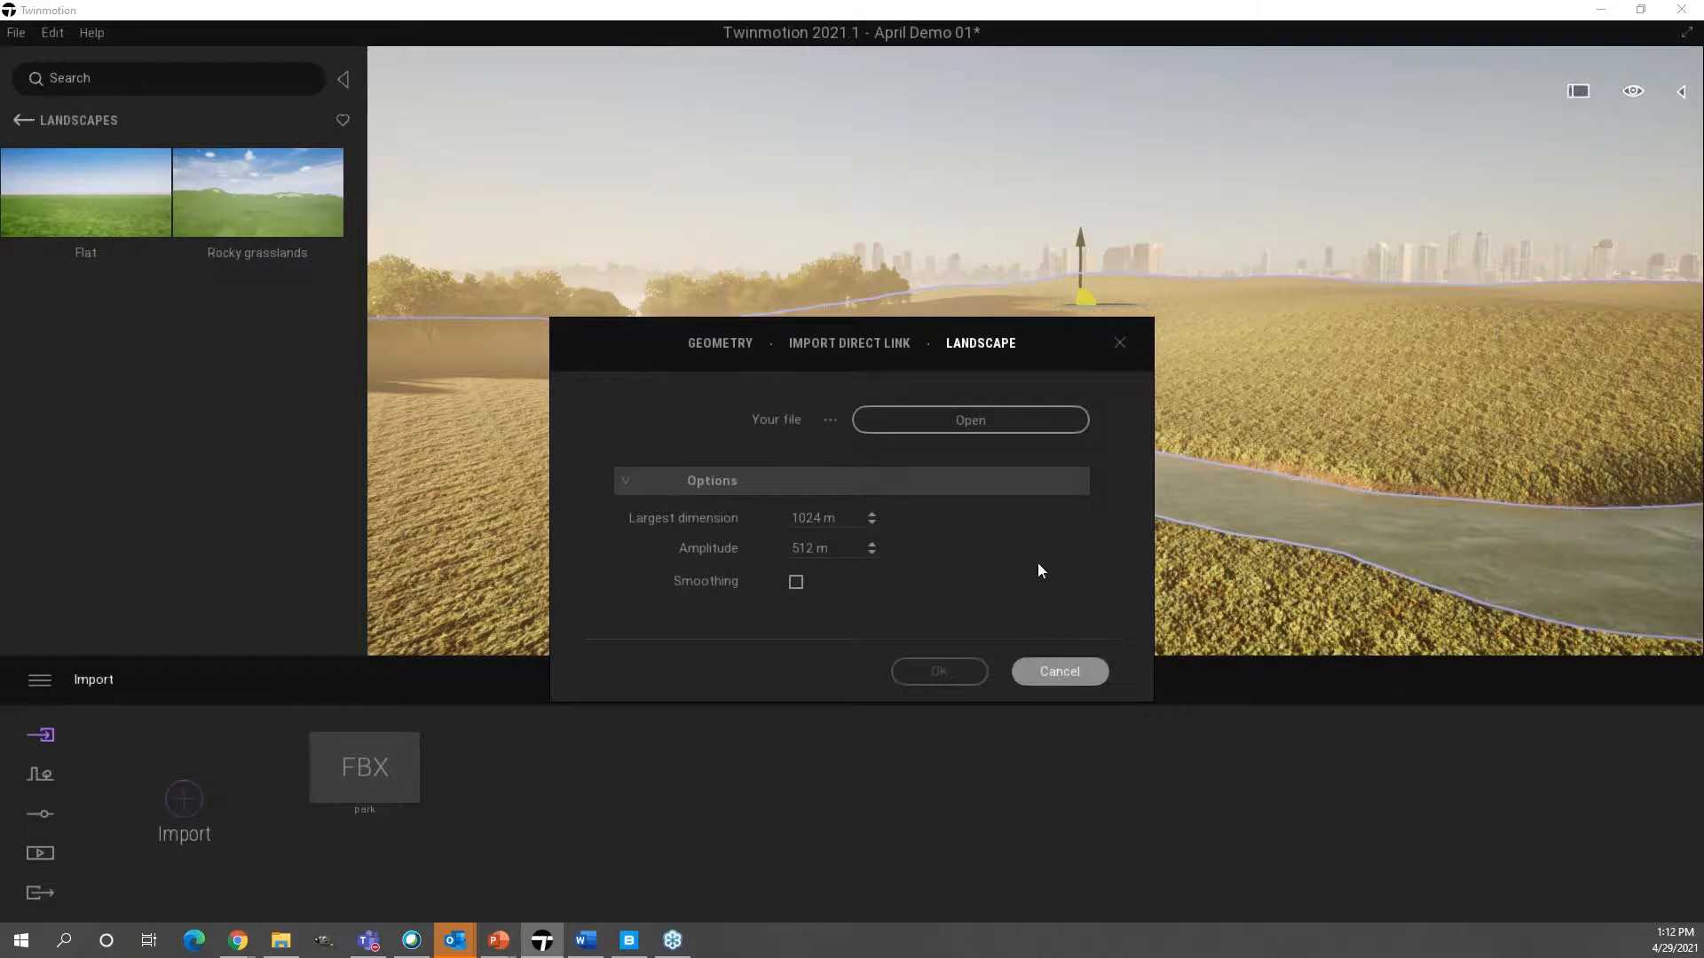
- Dig a curved side channel from the river into the adjoining field by sculpting the terrain with a 33 ft circle brush
{"action": "right_click_drag", "start_coordinate": [975, 499], "coordinate": [1260, 499]}
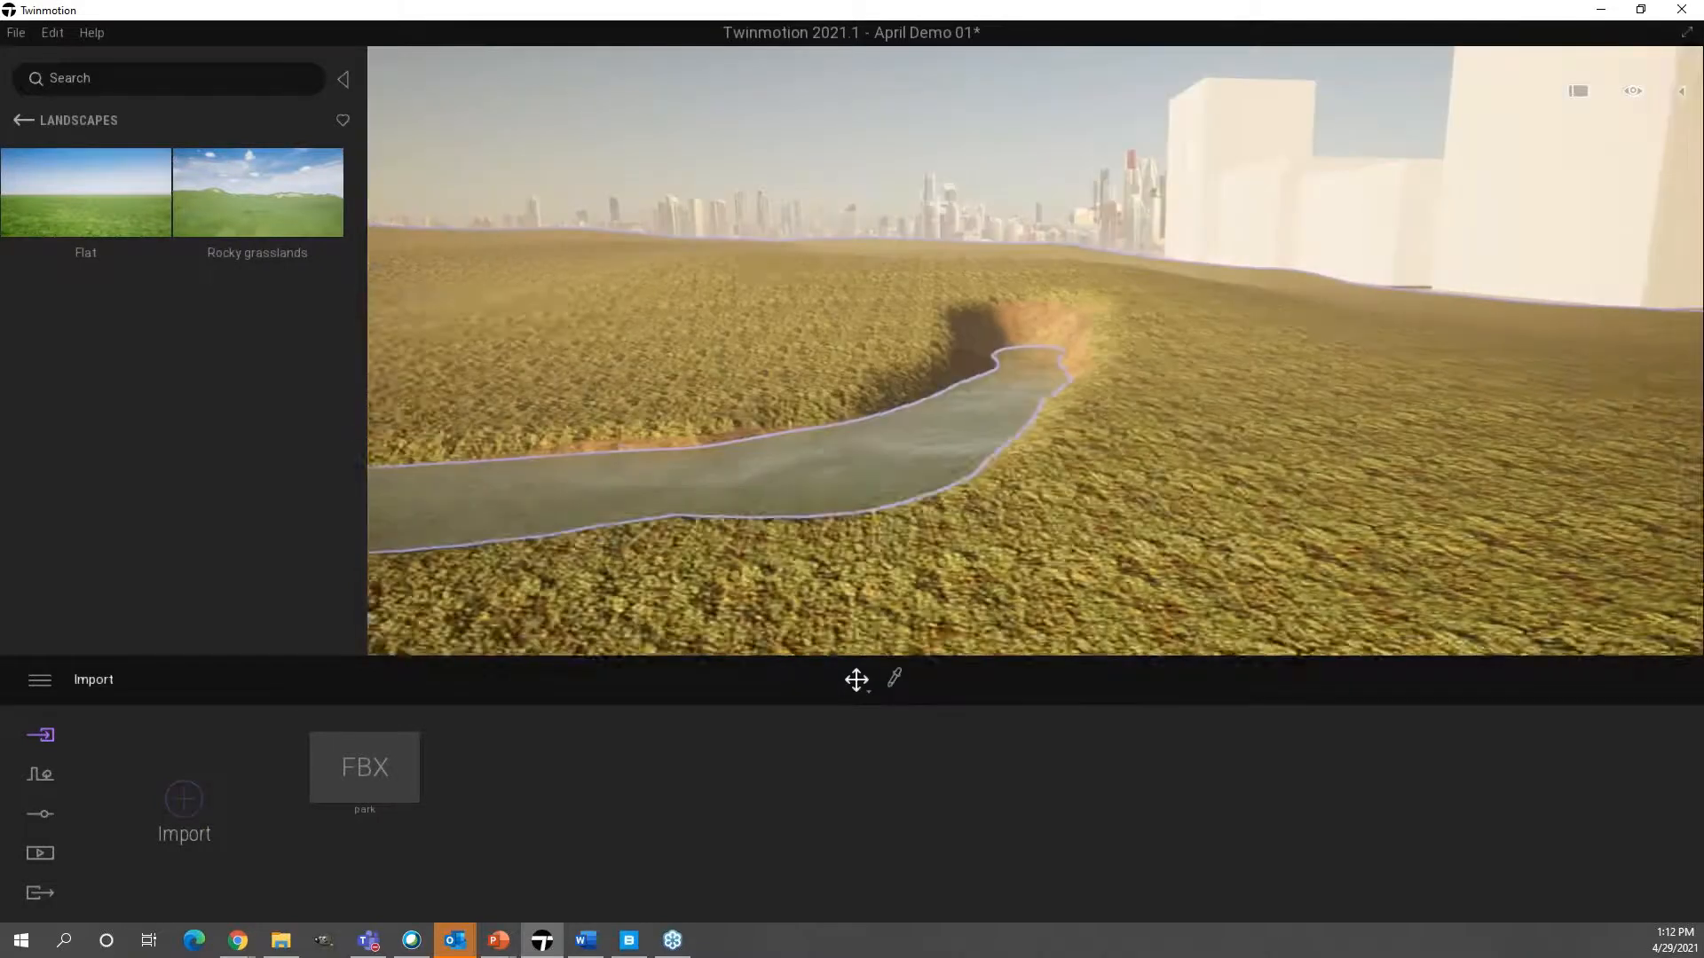
{"action": "key", "text": "a"}
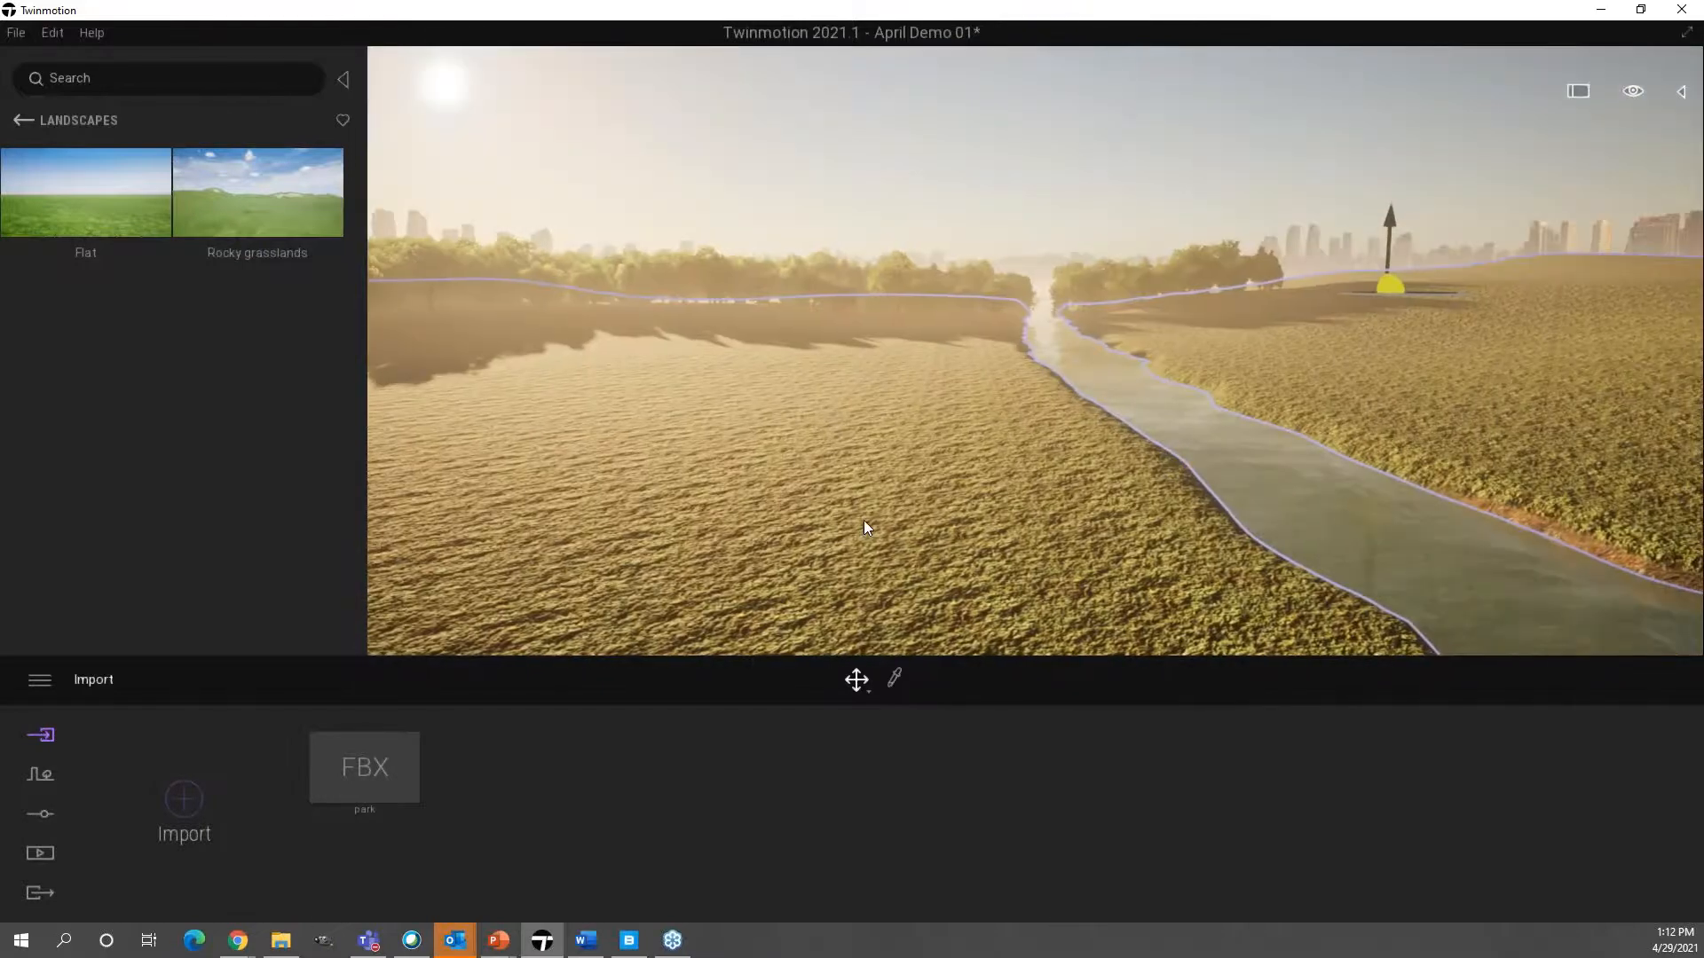
{"action": "left_click", "coordinate": [865, 520]}
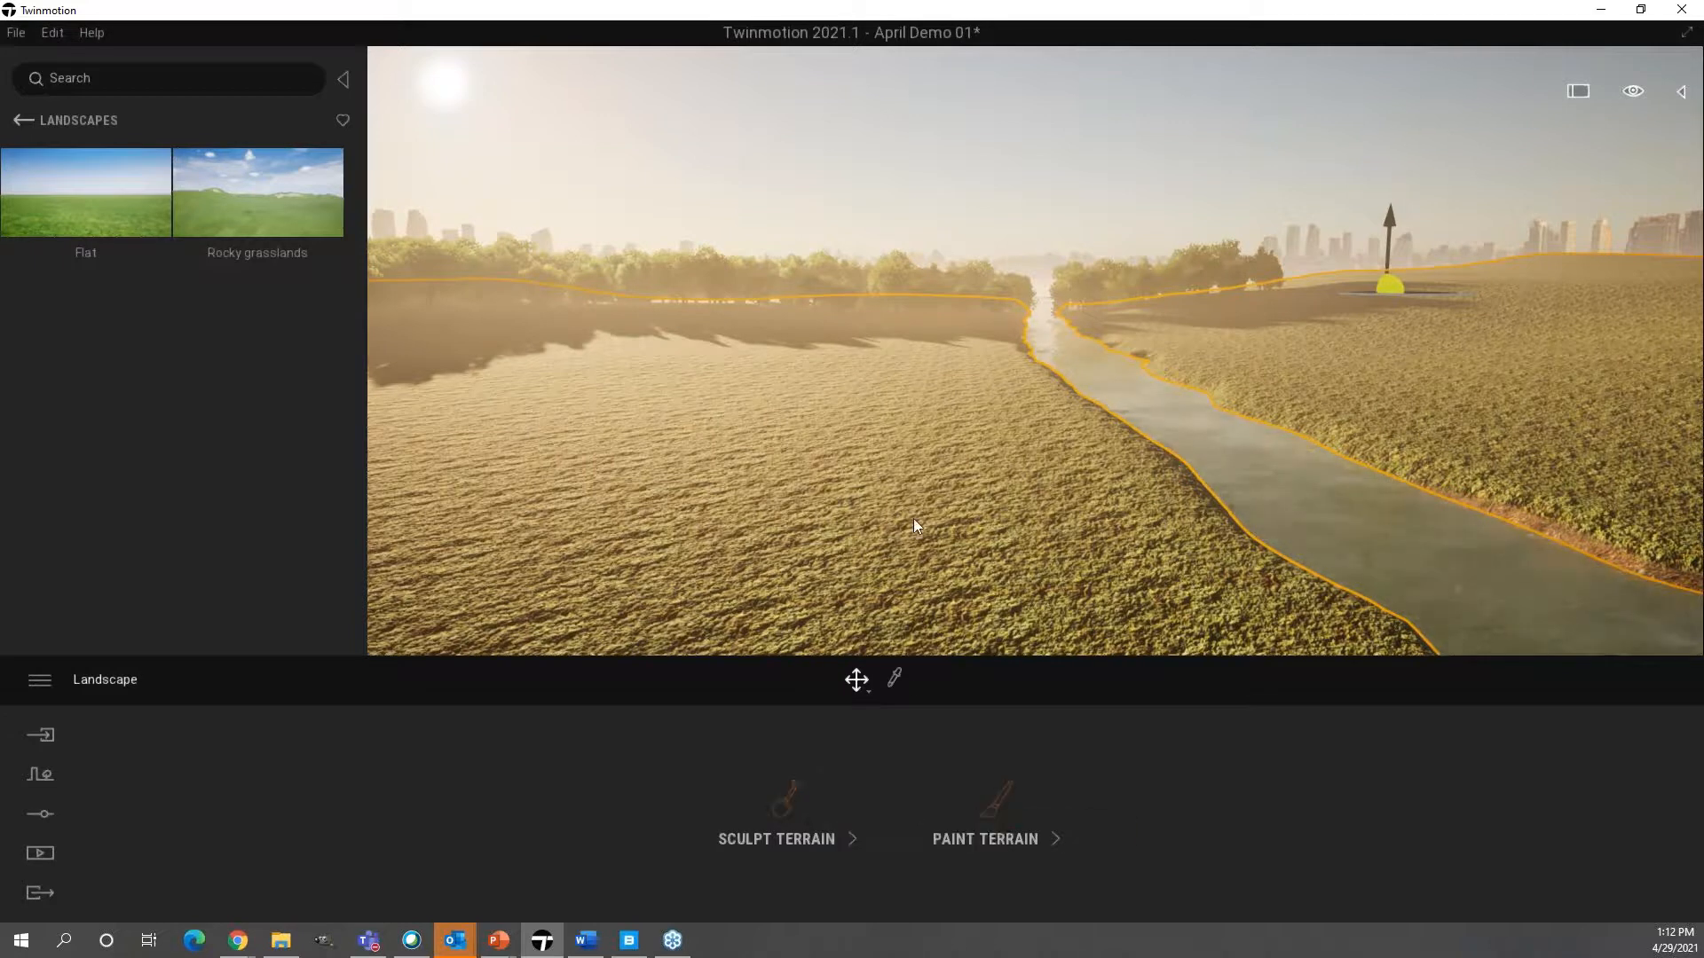
{"action": "right_click_drag", "start_coordinate": [914, 518], "coordinate": [1167, 509]}
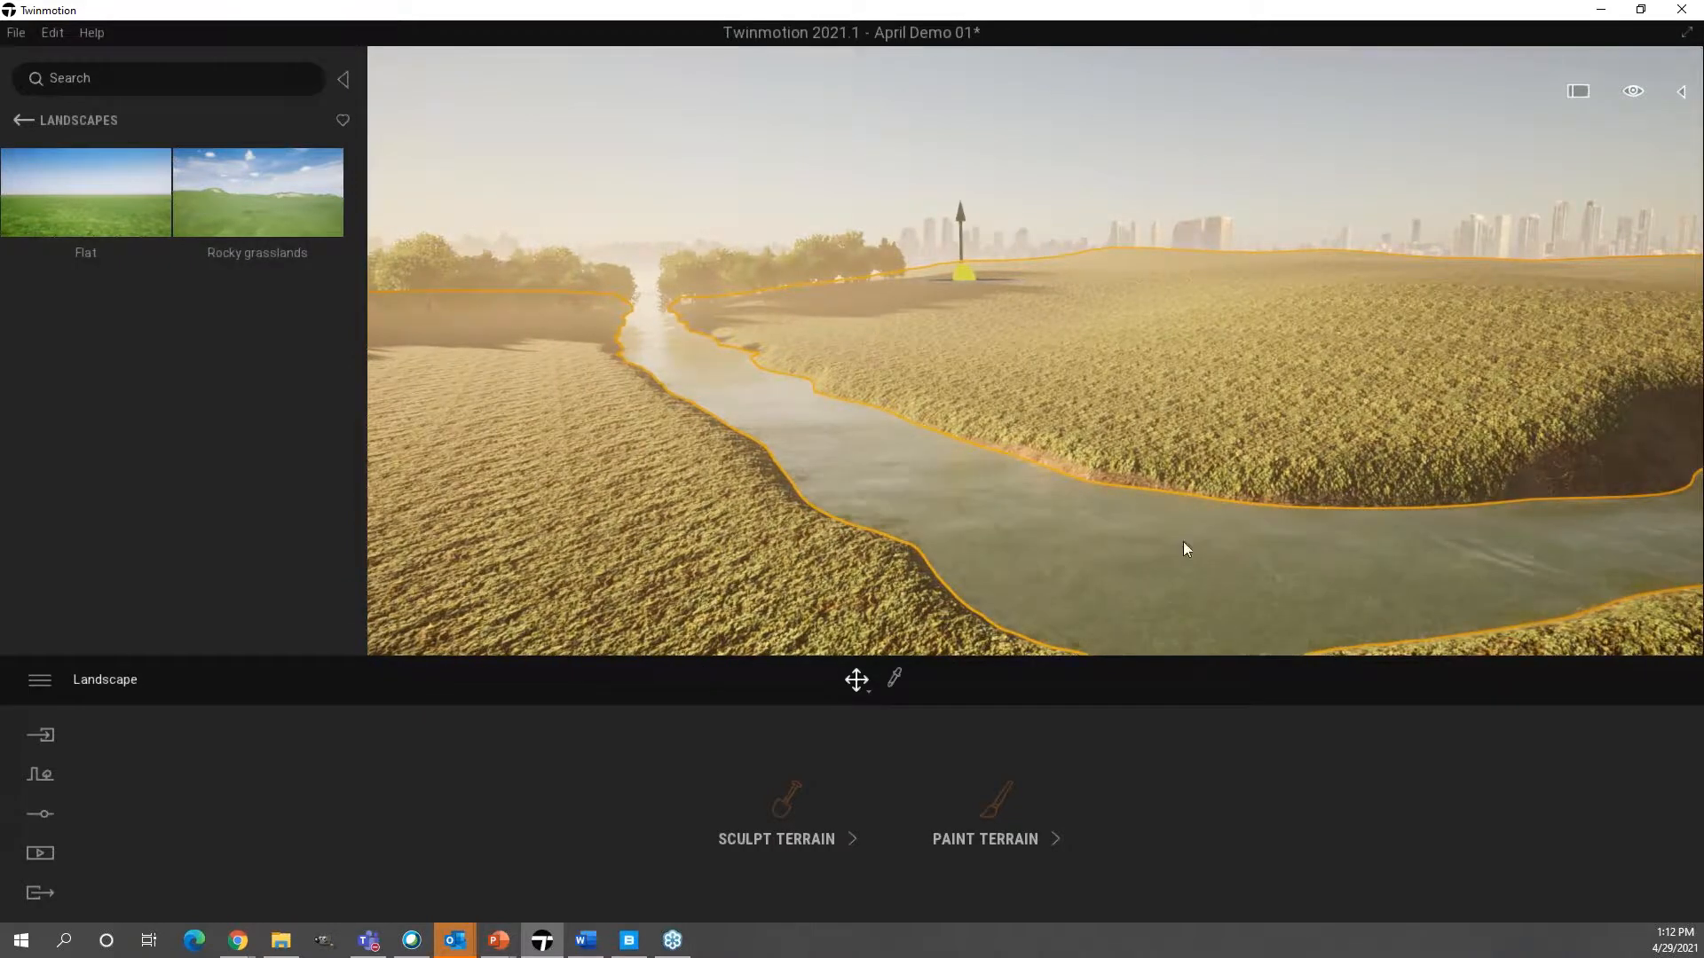
{"action": "key", "text": "a"}
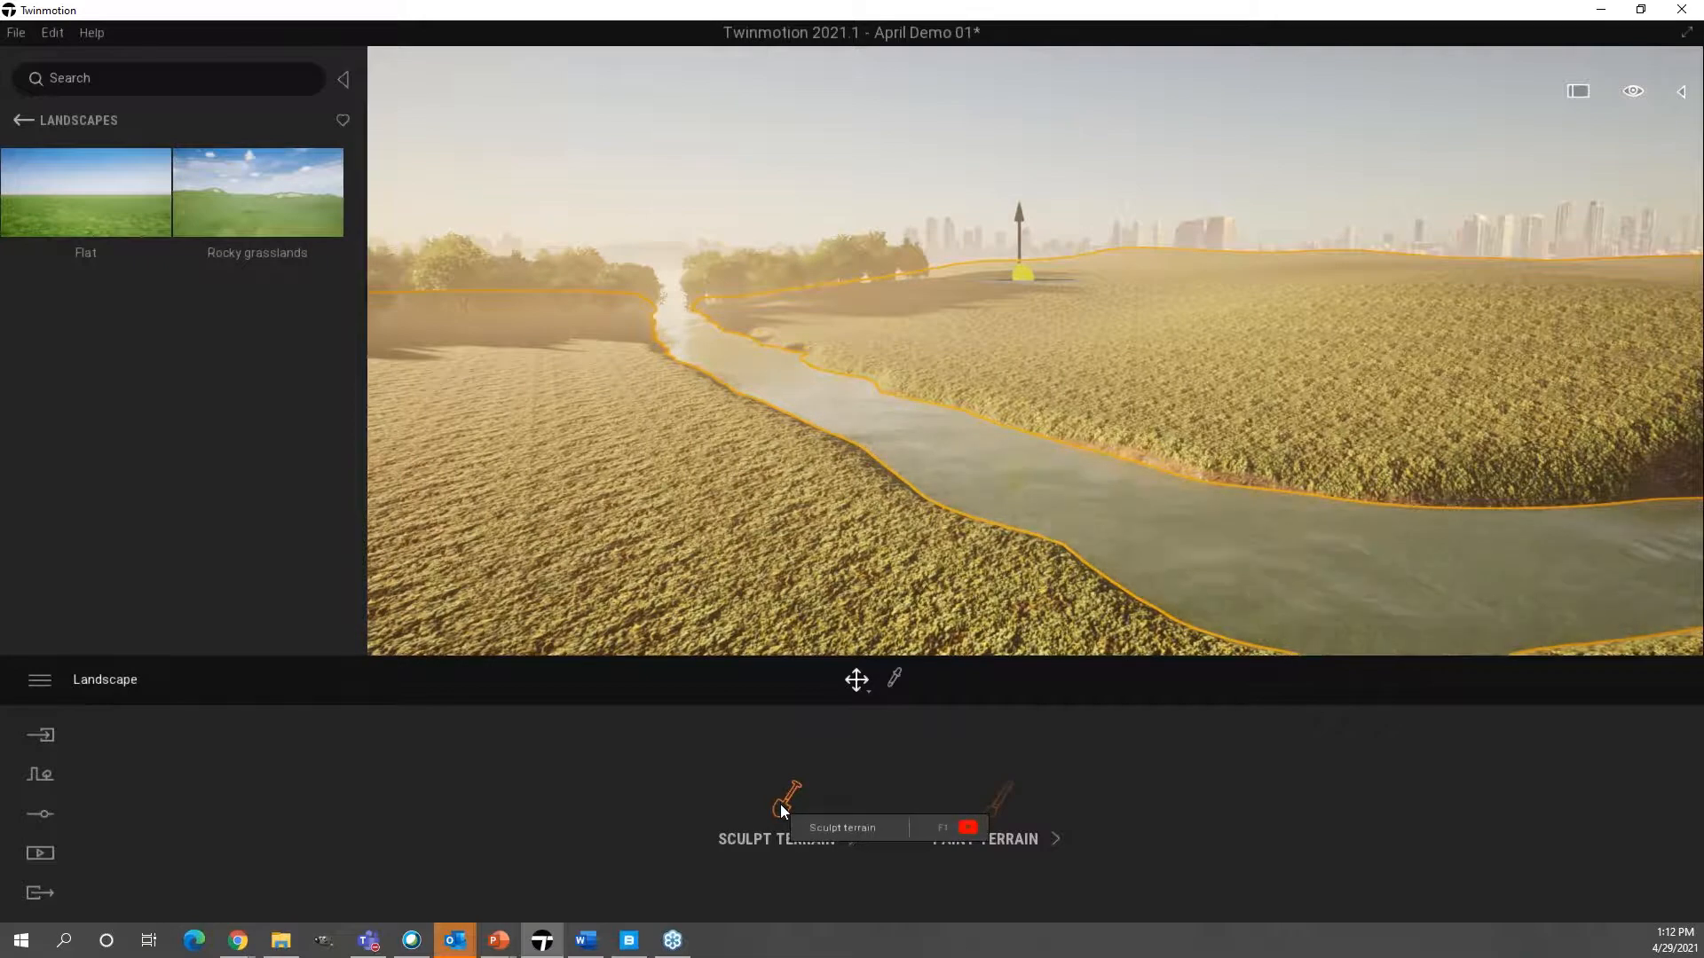
{"action": "left_click", "coordinate": [780, 804]}
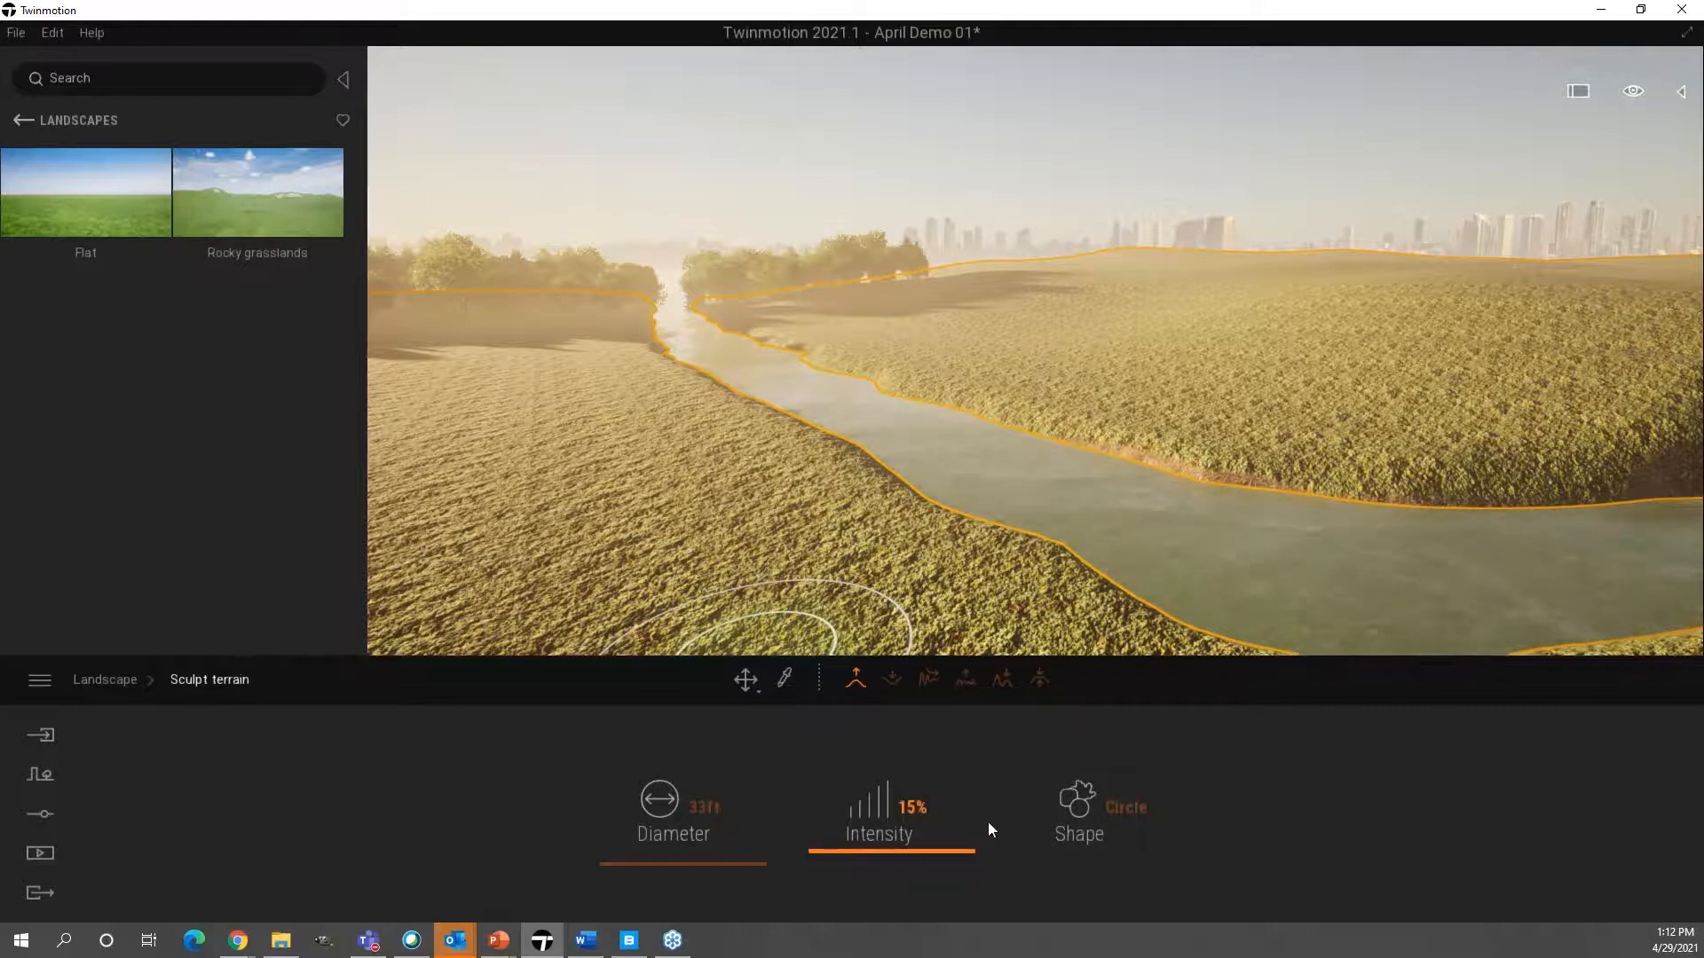
{"action": "left_click", "coordinate": [1109, 802]}
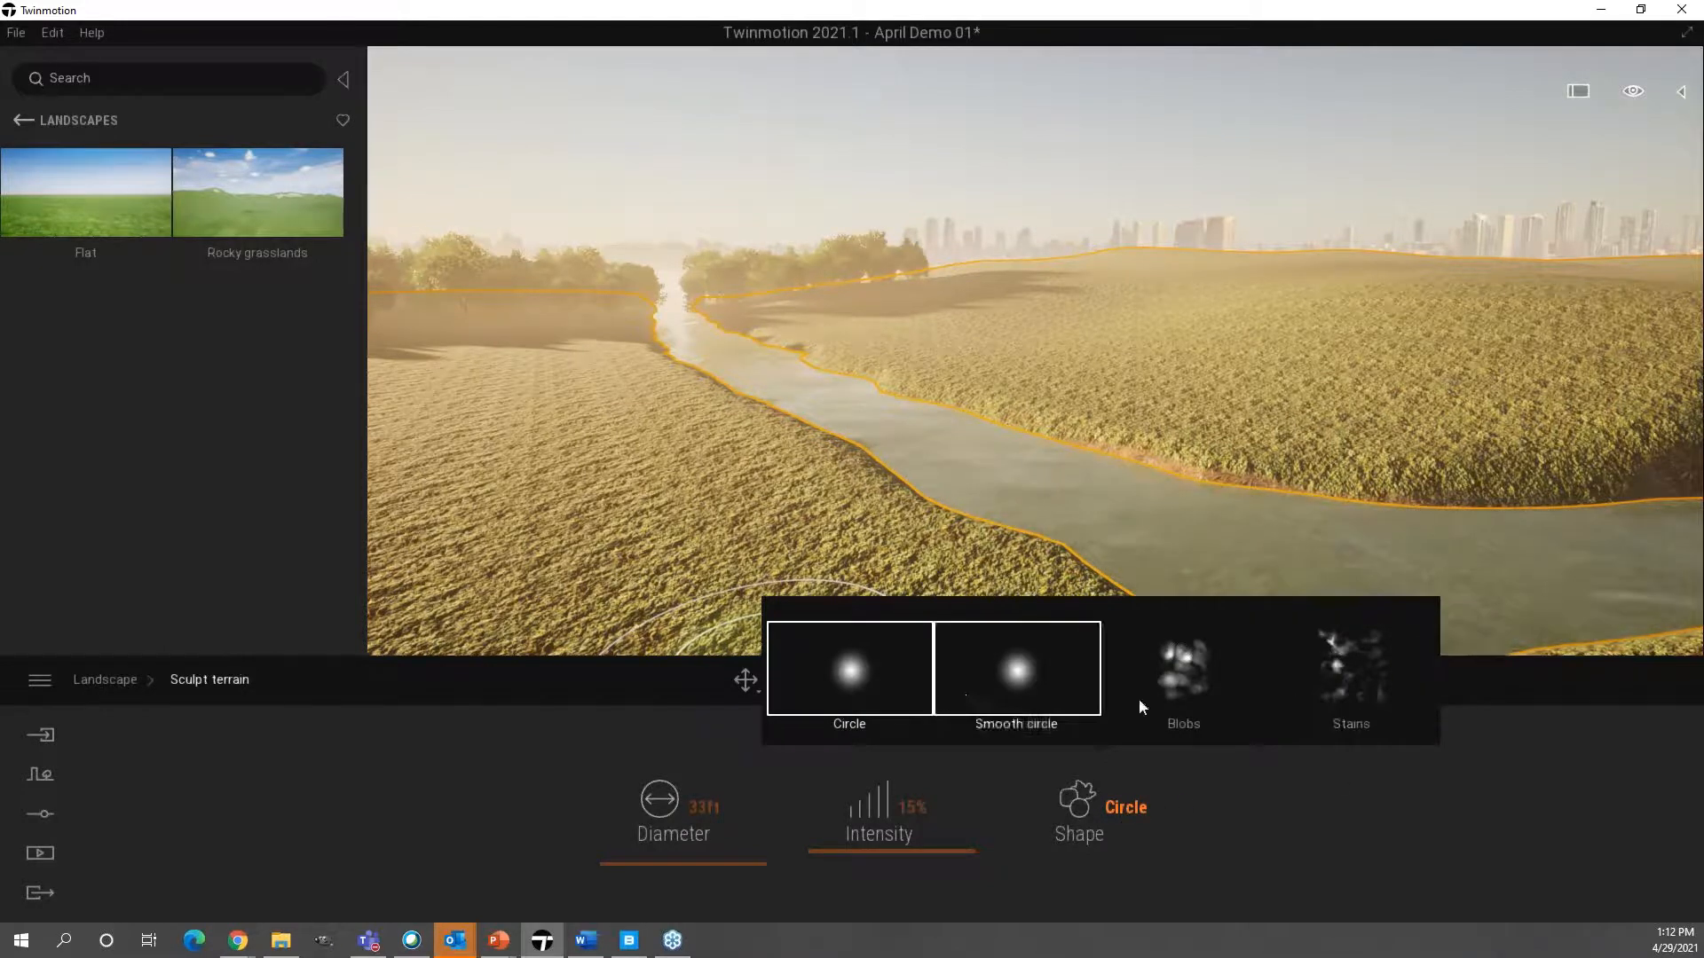
{"action": "left_click", "coordinate": [1127, 806]}
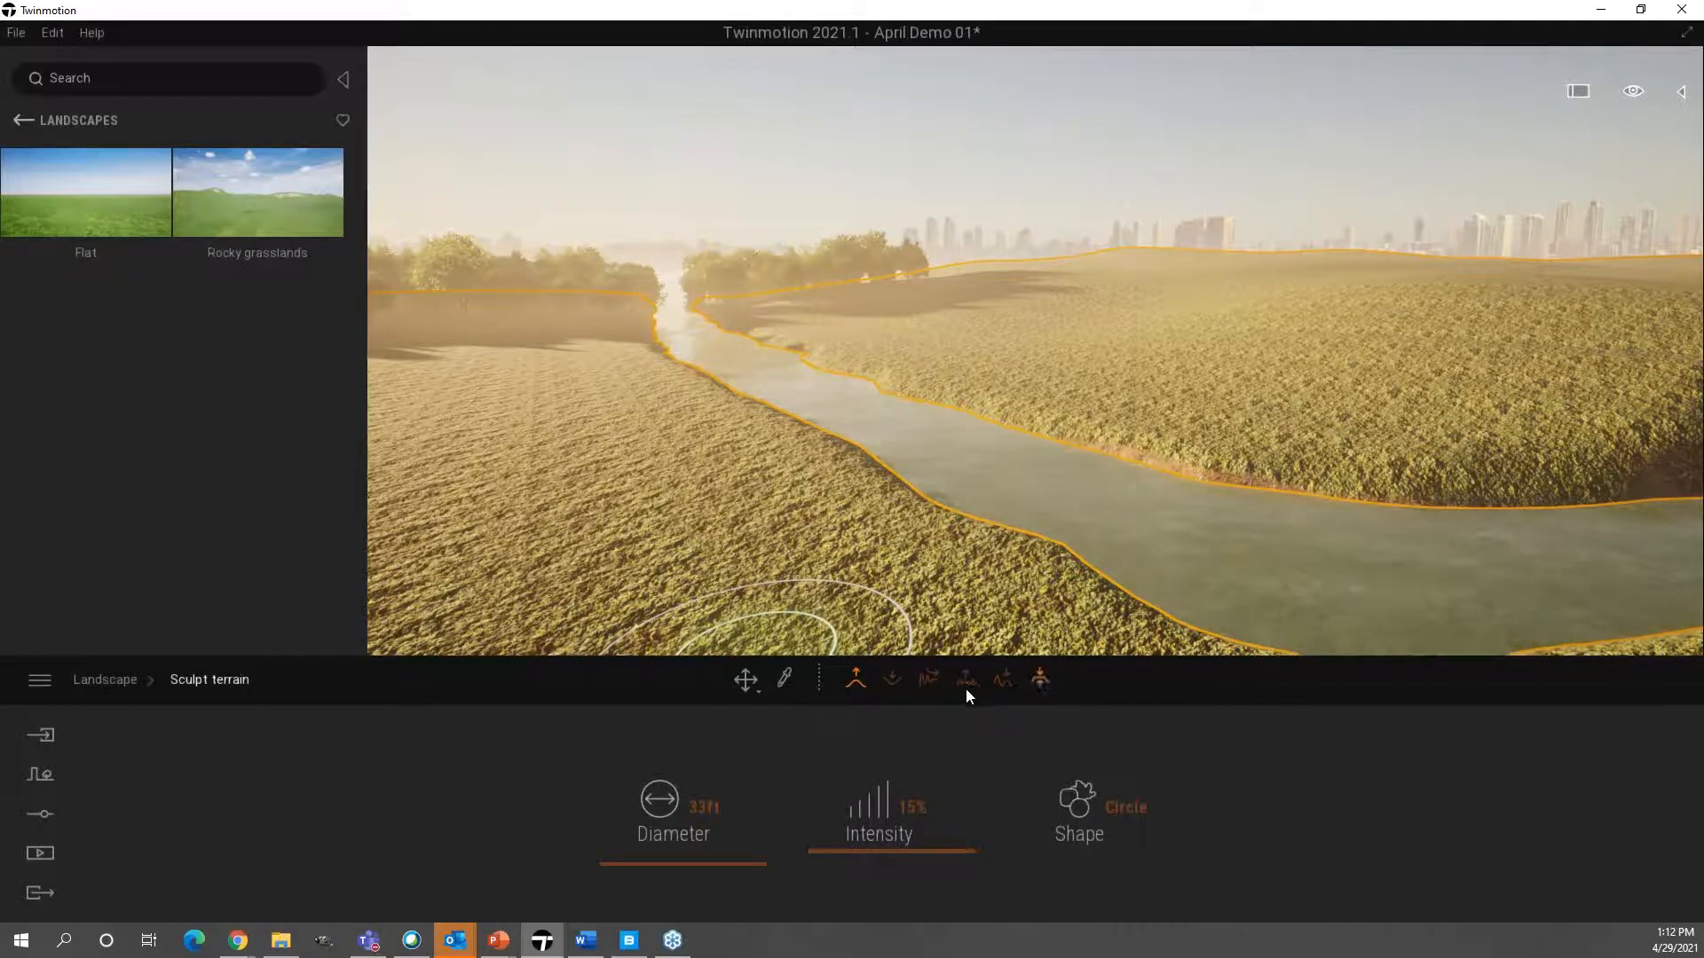
{"action": "left_click", "coordinate": [891, 680]}
{"action": "mouse_move", "coordinate": [806, 472]}
{"action": "left_mouse_down"}
{"action": "mouse_move", "coordinate": [627, 491]}
{"action": "mouse_move", "coordinate": [550, 451]}
{"action": "mouse_move", "coordinate": [578, 494]}
{"action": "mouse_move", "coordinate": [506, 447]}
{"action": "mouse_move", "coordinate": [499, 406]}
{"action": "left_mouse_up"}
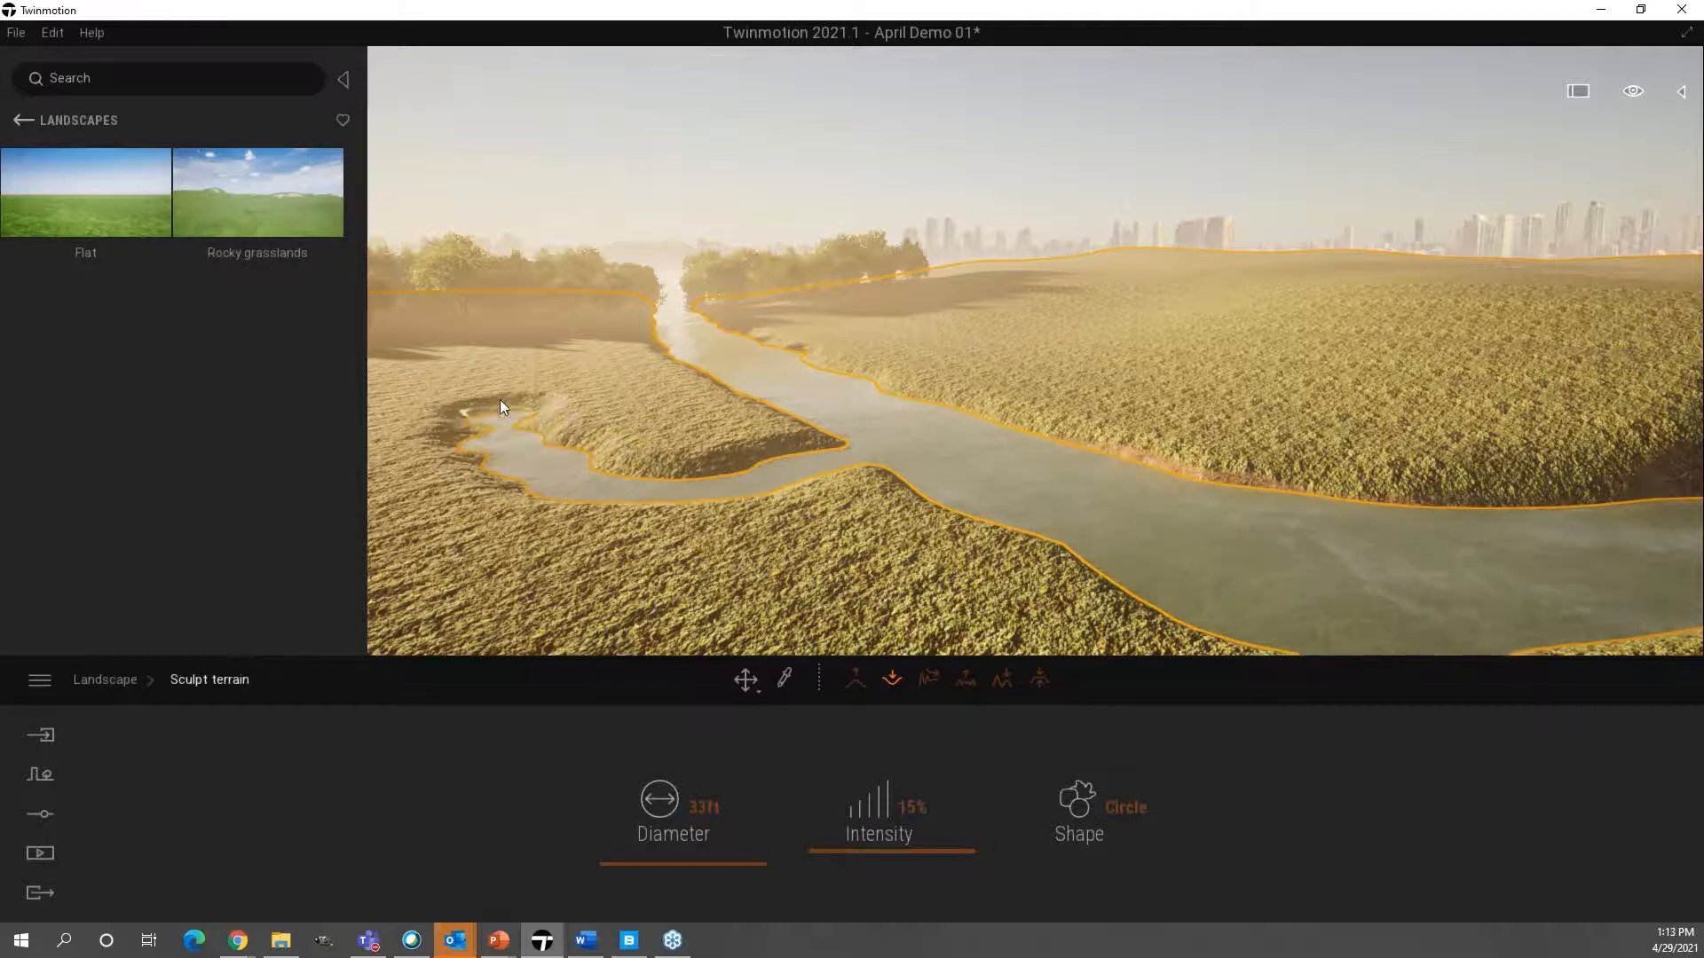
- Raise a small mound in the terrain beside the inner end of the side channel
{"action": "right_click_drag", "start_coordinate": [510, 389], "coordinate": [791, 426]}
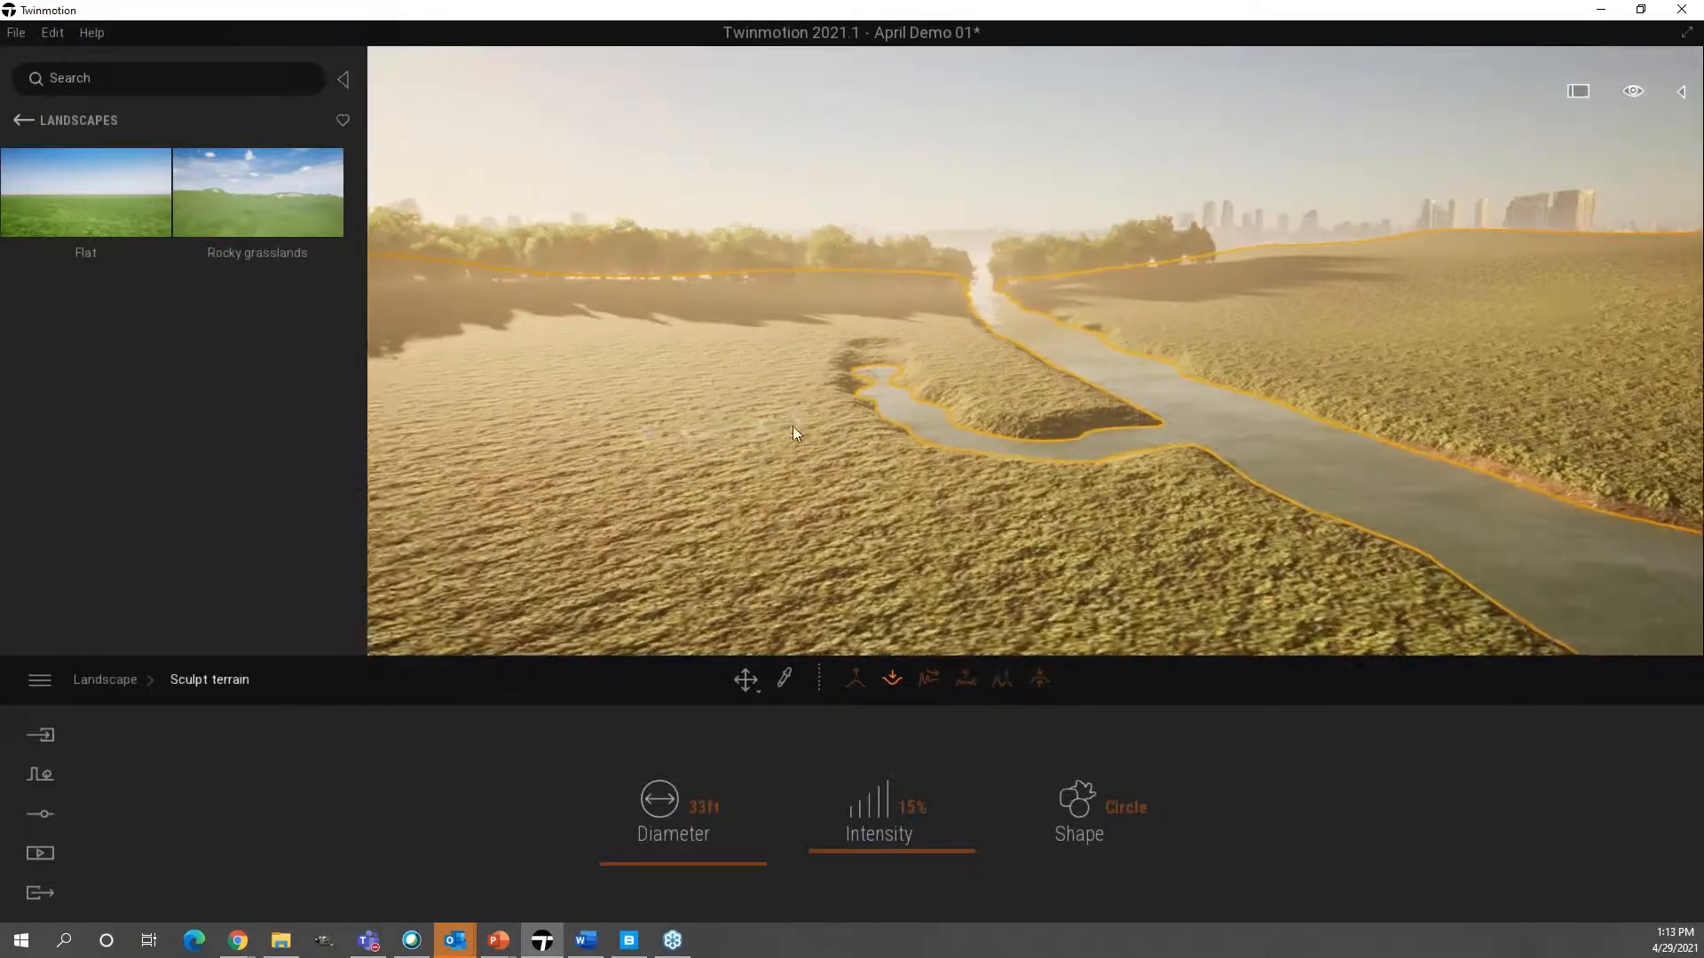
{"action": "left_click", "coordinate": [857, 677]}
{"action": "mouse_move", "coordinate": [786, 401]}
{"action": "left_mouse_down"}
{"action": "mouse_move", "coordinate": [822, 336]}
{"action": "mouse_move", "coordinate": [828, 412]}
{"action": "left_mouse_up"}
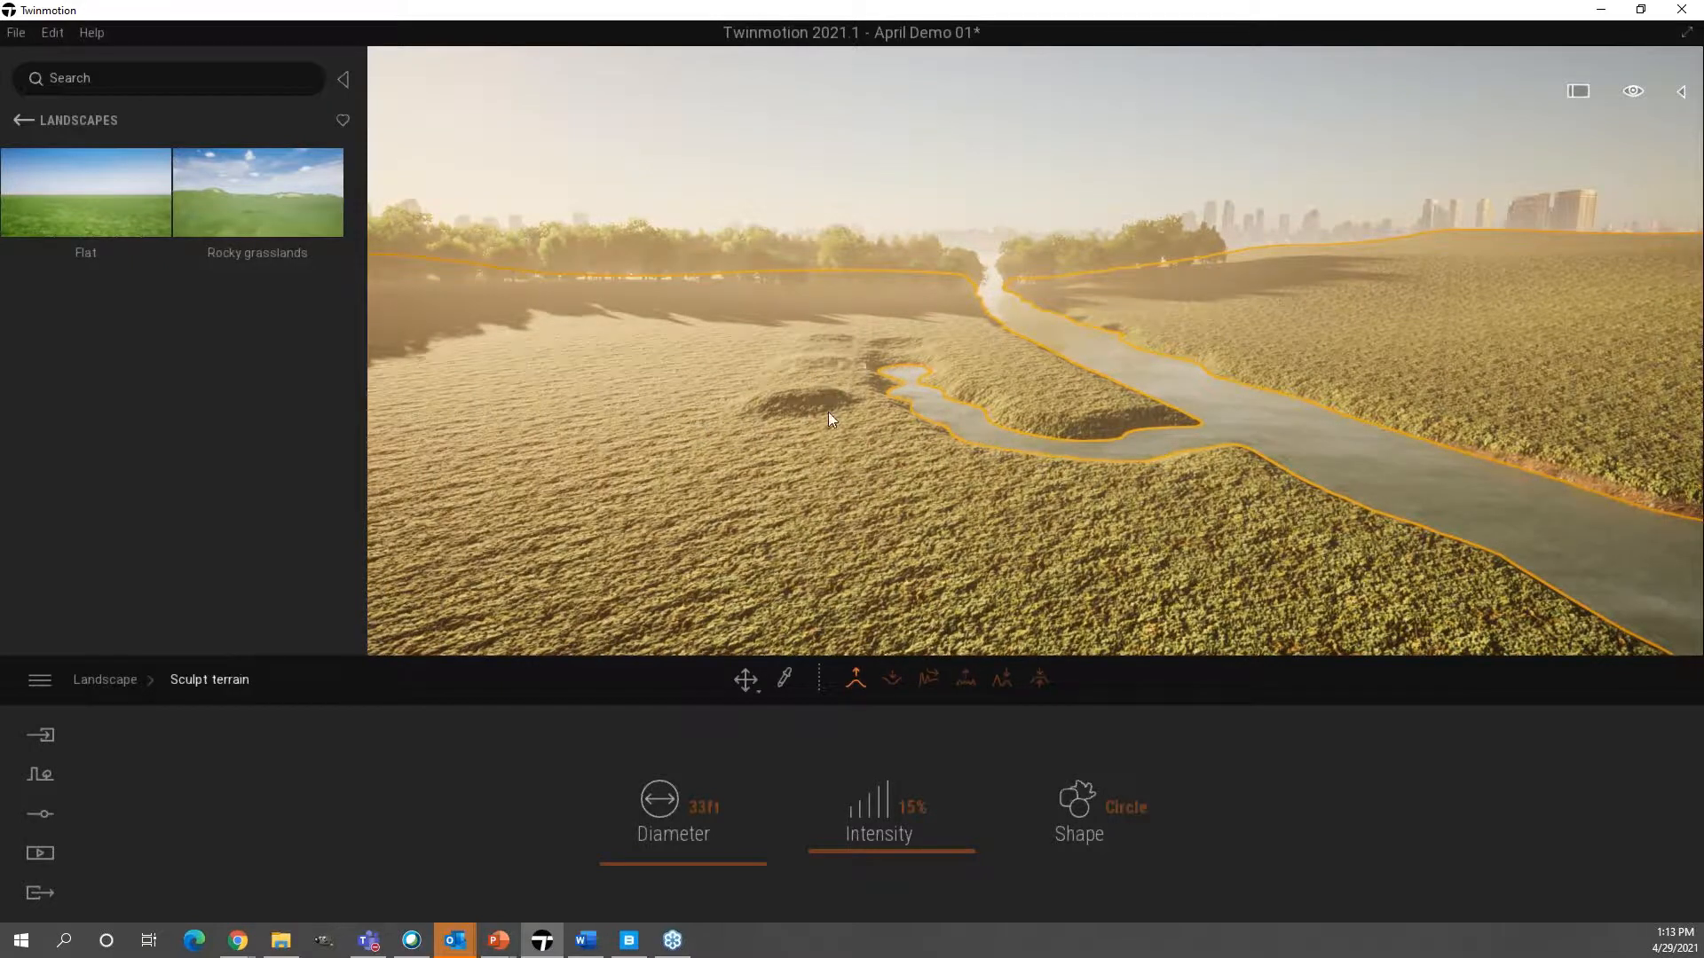
- Raise irregular bumps along the near side of the channel using the Blobs brush shape at 31% intensity
{"action": "left_click", "coordinate": [1126, 809]}
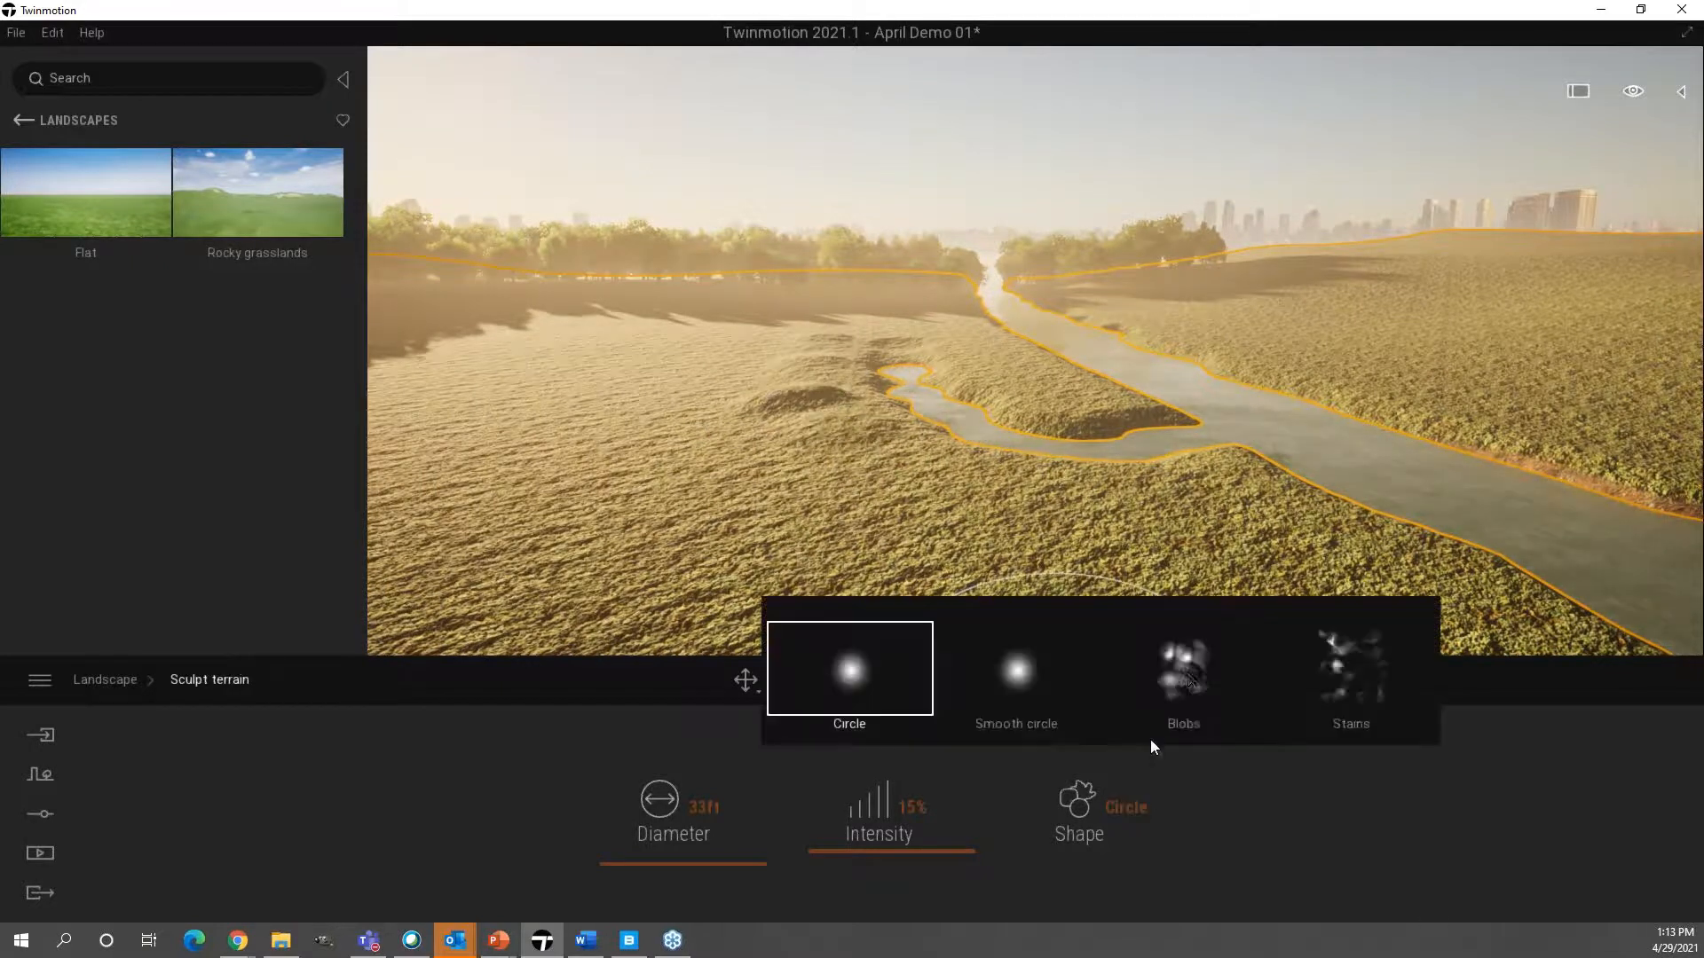
{"action": "left_click", "coordinate": [1187, 673]}
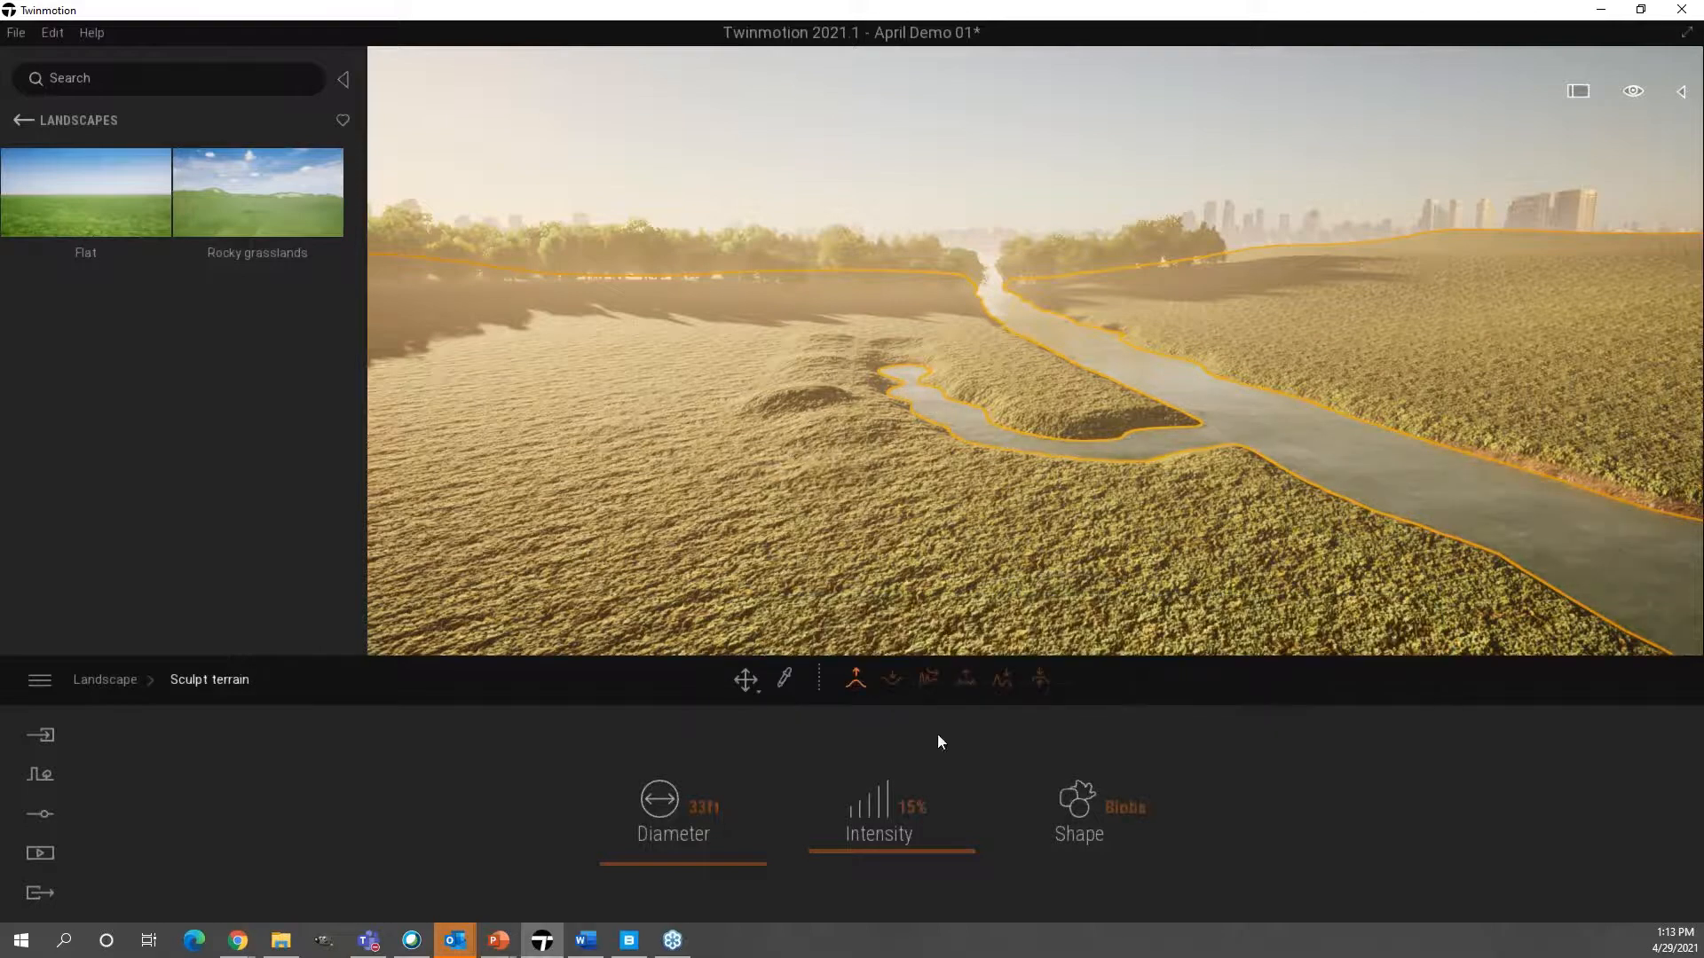
{"action": "left_click_drag", "start_coordinate": [944, 843], "coordinate": [945, 819]}
{"action": "mouse_move", "coordinate": [777, 533]}
{"action": "left_mouse_down"}
{"action": "mouse_move", "coordinate": [722, 461]}
{"action": "mouse_move", "coordinate": [745, 403]}
{"action": "mouse_move", "coordinate": [988, 509]}
{"action": "mouse_move", "coordinate": [1165, 504]}
{"action": "mouse_move", "coordinate": [897, 470]}
{"action": "left_mouse_up"}
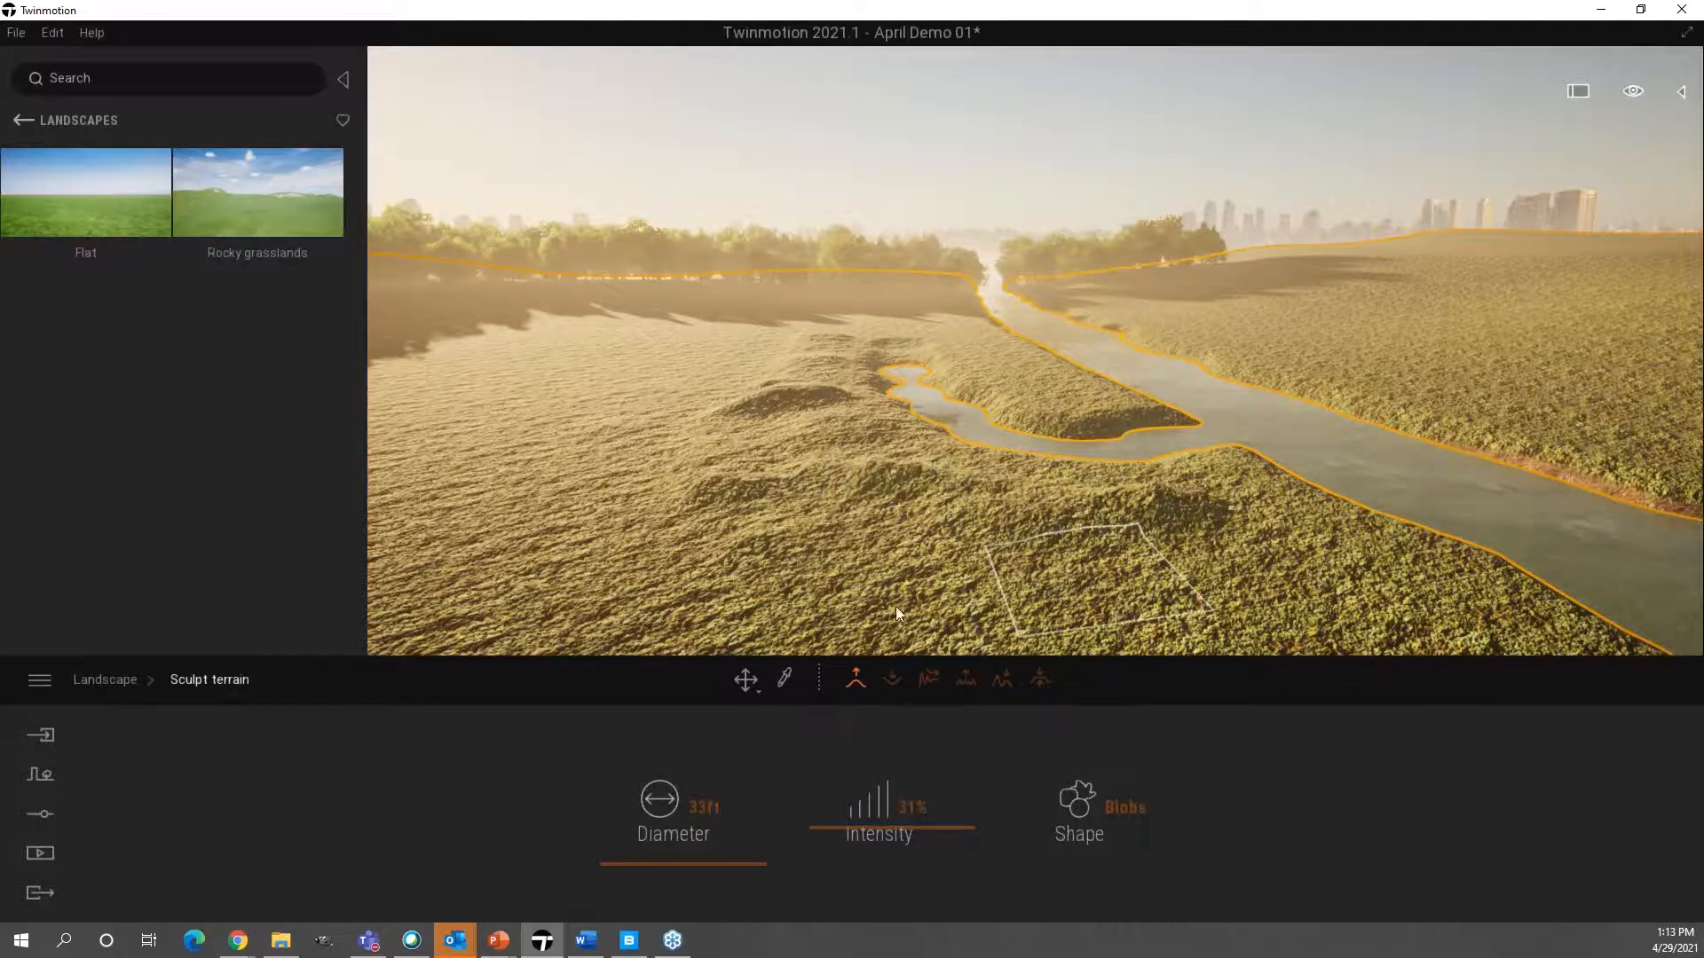
- Switch from sculpting to painting the terrain and choose Forest ground 1 as the paint material
{"action": "left_click", "coordinate": [128, 680]}
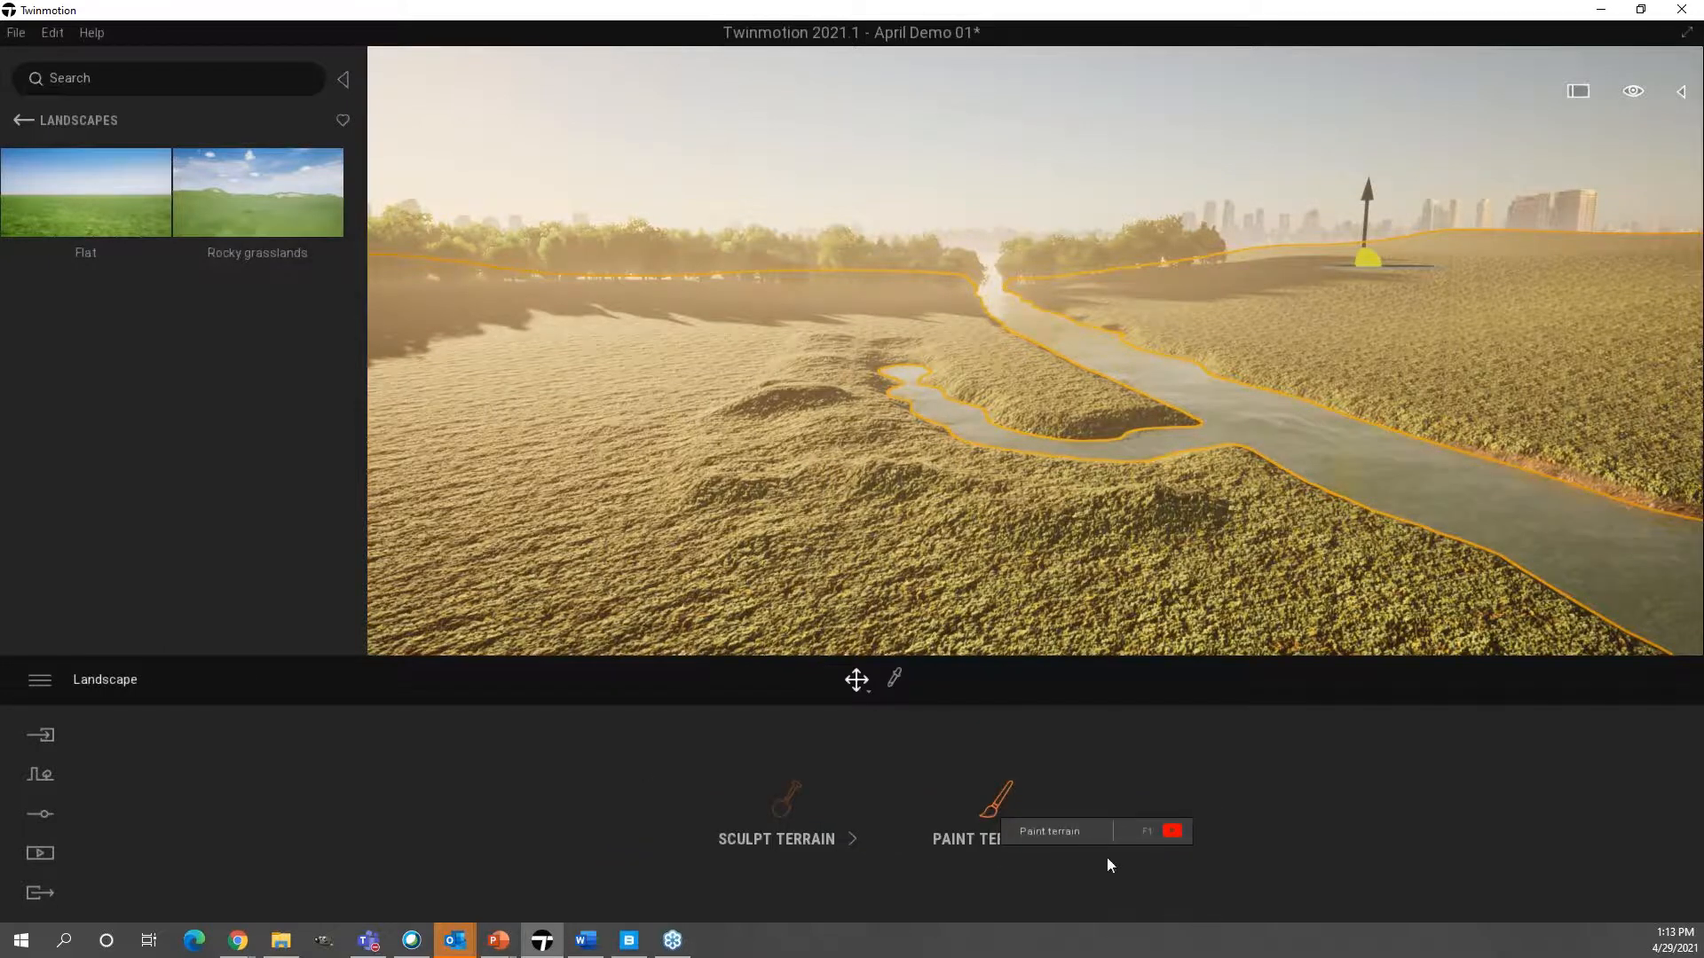
{"action": "left_click", "coordinate": [1072, 787]}
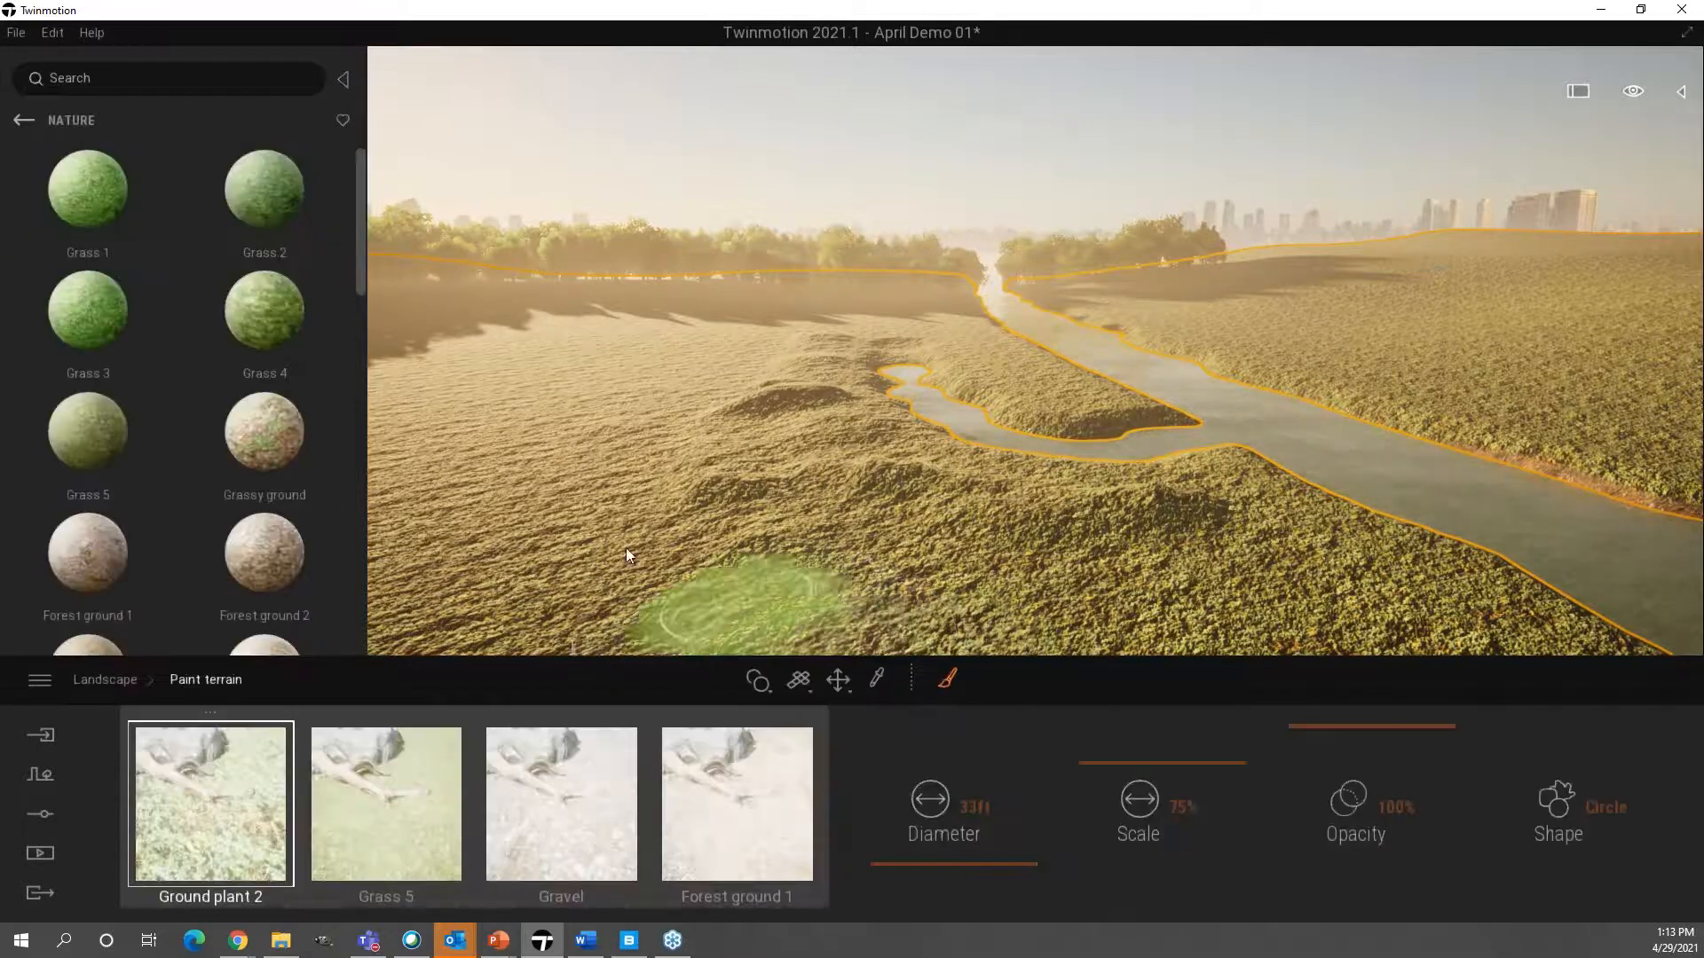
{"action": "right_click_drag", "start_coordinate": [720, 561], "coordinate": [729, 563]}
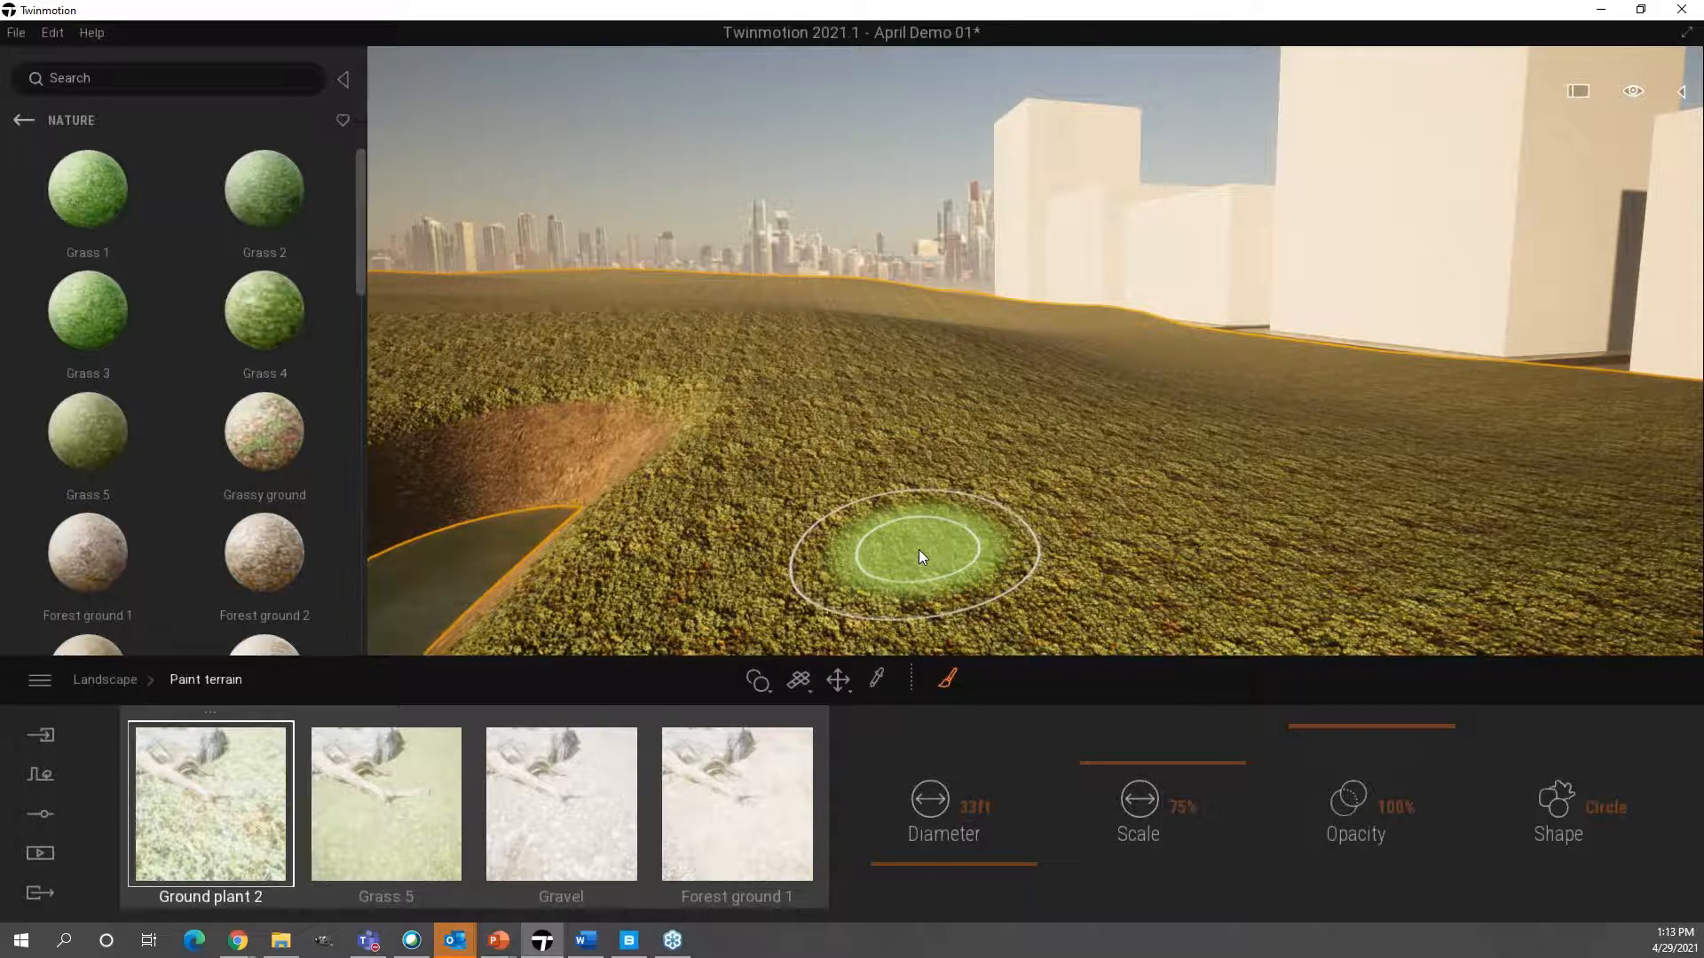
{"action": "right_click_drag", "start_coordinate": [891, 551], "coordinate": [674, 590]}
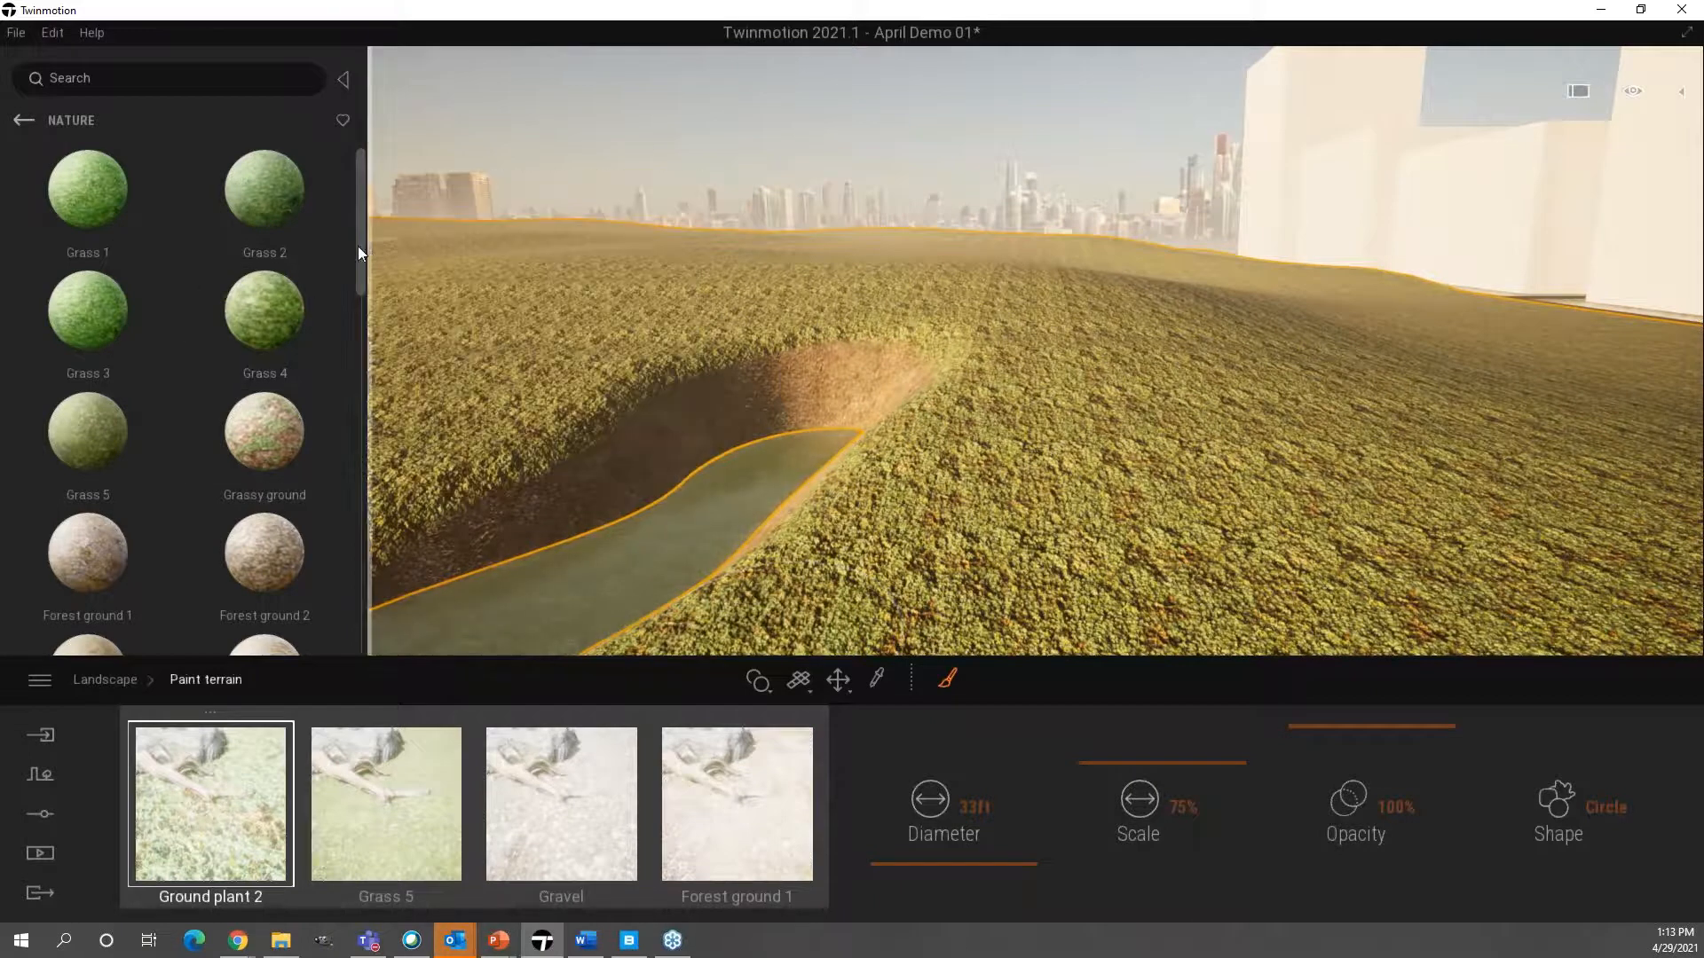
{"action": "scroll", "coordinate": [358, 373], "scroll_direction": "down", "scroll_amount": 3}
{"action": "scroll", "coordinate": [348, 612], "scroll_direction": "down", "scroll_amount": 5}
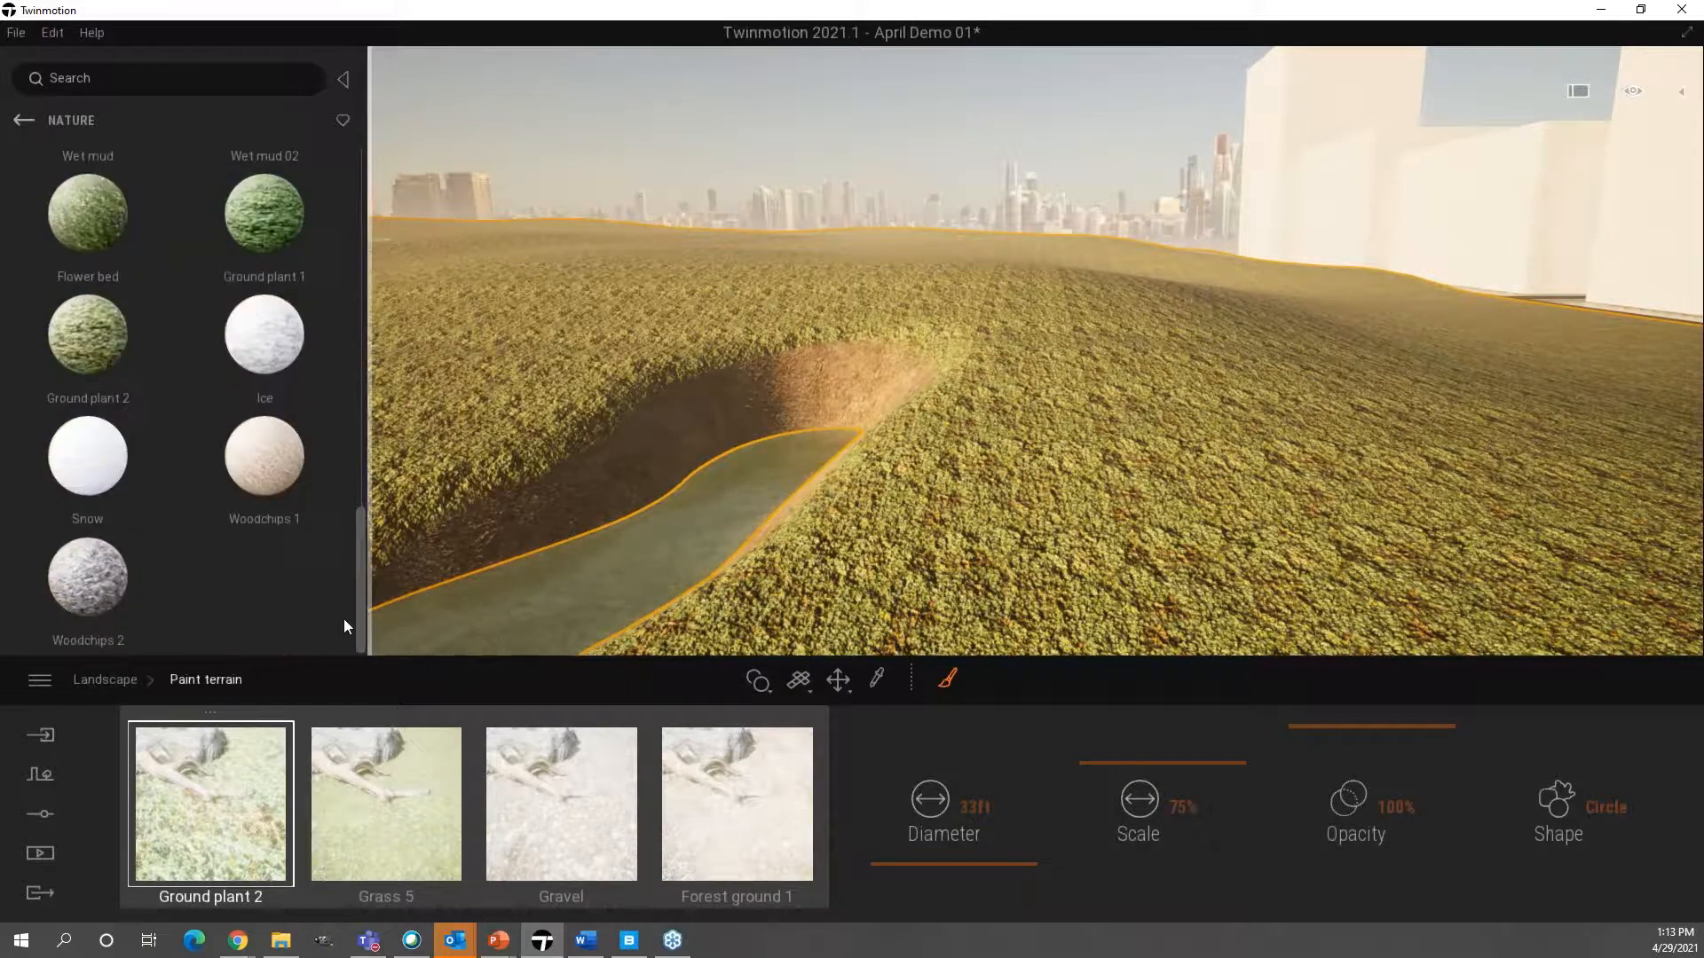
{"action": "mouse_move", "coordinate": [87, 355]}
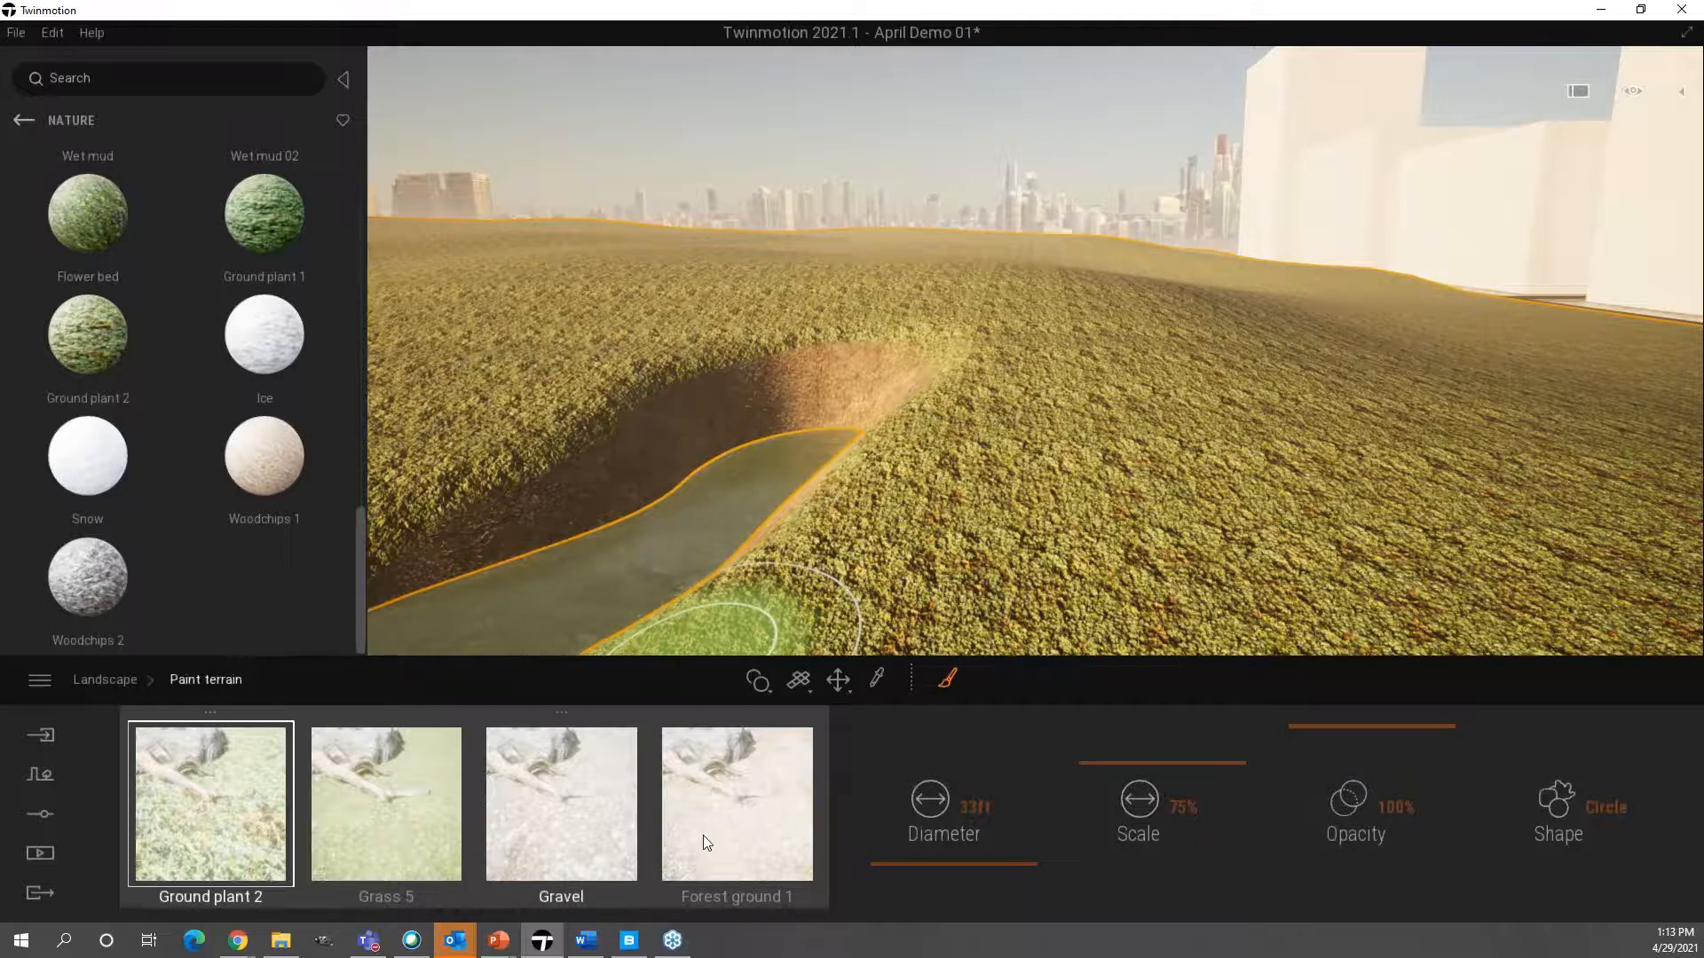
{"action": "left_click", "coordinate": [751, 832]}
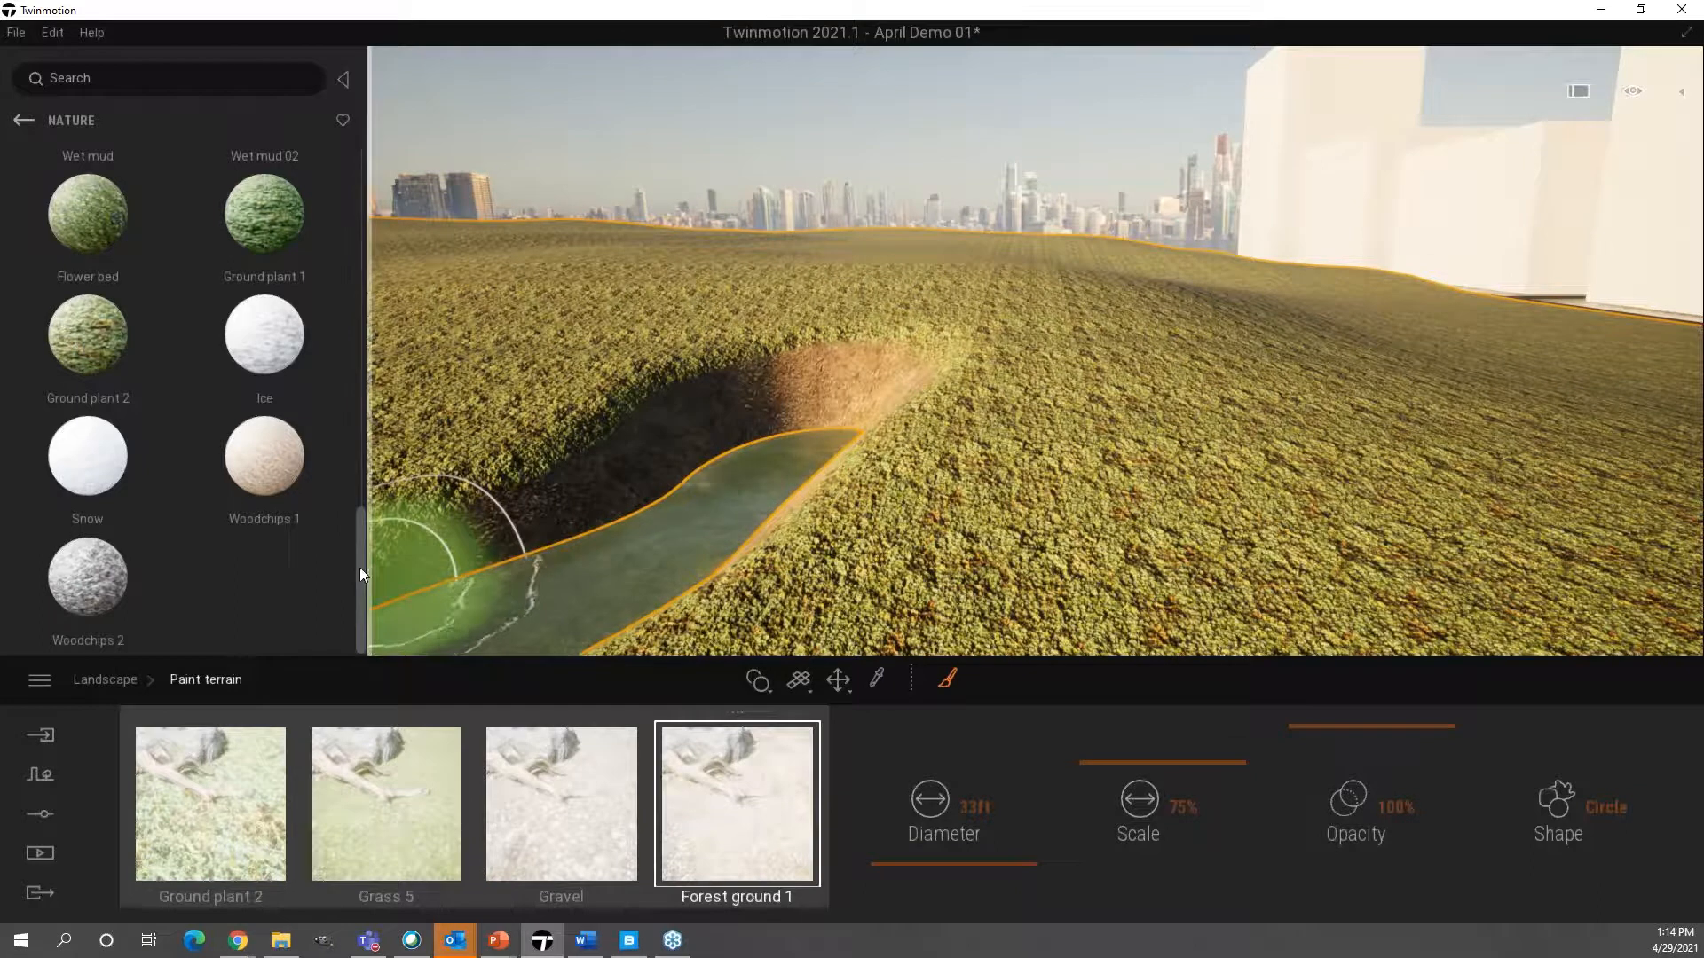
- Paint a curved Forest ground 1 path across the field to the end of the river with a 33 ft brush
{"action": "left_click_drag", "start_coordinate": [360, 568], "coordinate": [359, 494]}
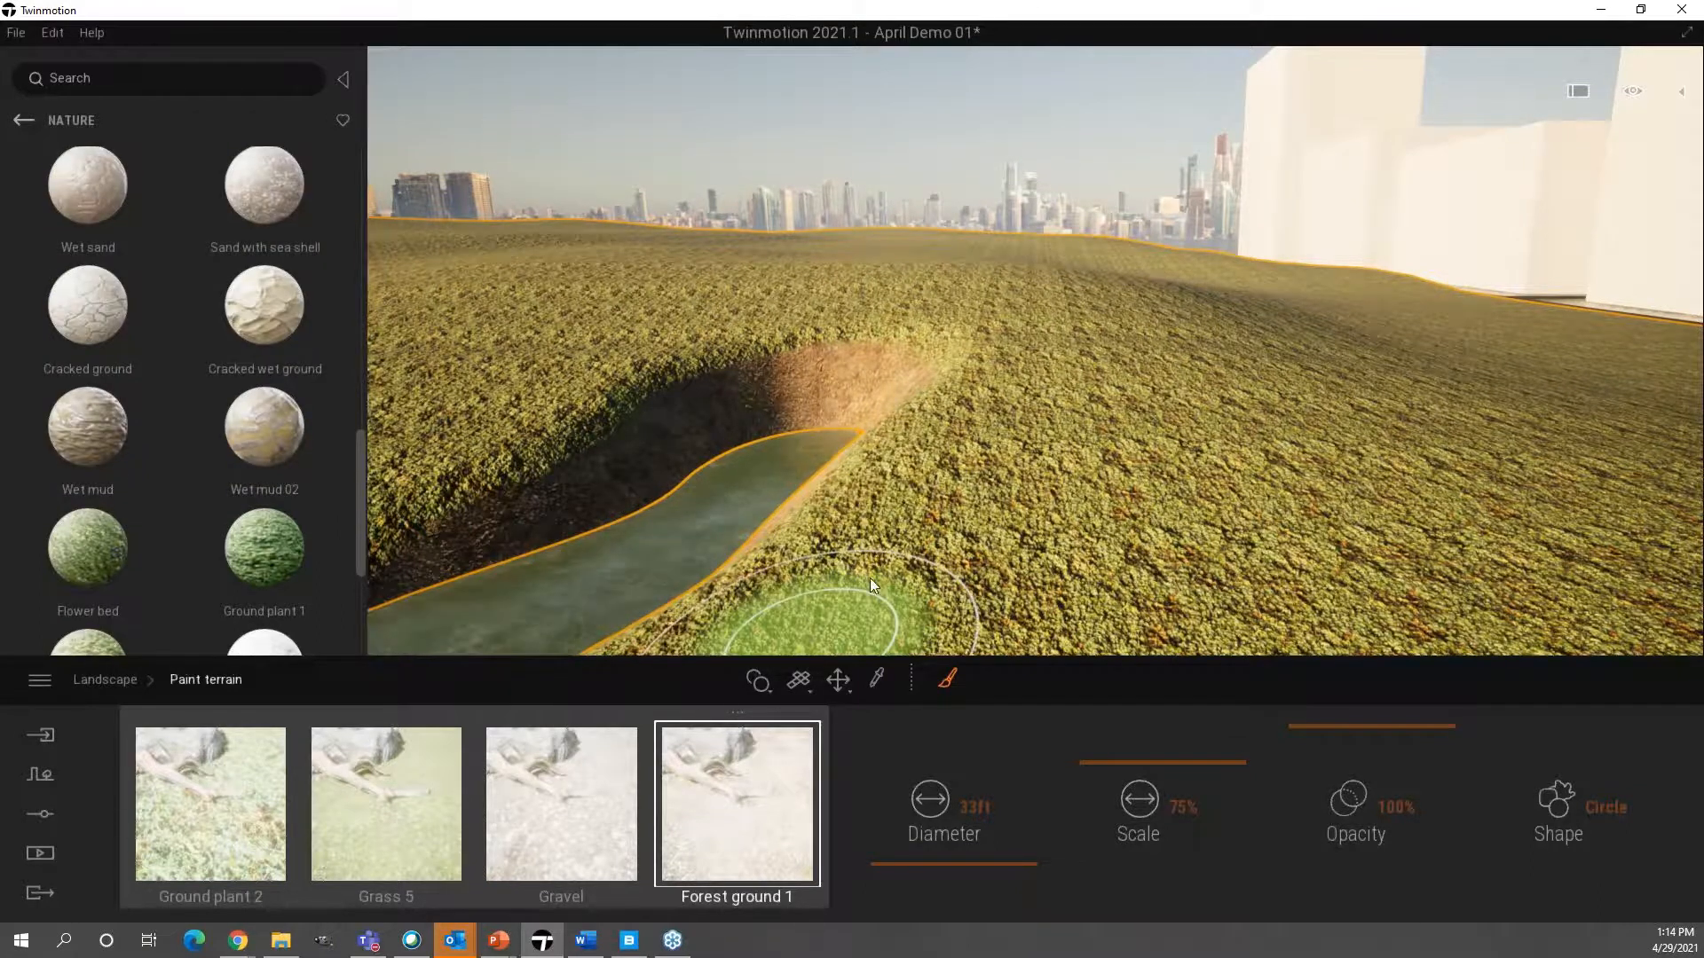
{"action": "scroll", "coordinate": [961, 495], "scroll_direction": "up", "scroll_amount": 3}
{"action": "mouse_move", "coordinate": [967, 495]}
{"action": "right_mouse_down"}
{"action": "mouse_move", "coordinate": [960, 508]}
{"action": "mouse_move", "coordinate": [970, 495]}
{"action": "right_mouse_up"}
{"action": "mouse_move", "coordinate": [585, 417]}
{"action": "left_mouse_down"}
{"action": "mouse_move", "coordinate": [893, 322]}
{"action": "mouse_move", "coordinate": [1035, 341]}
{"action": "mouse_move", "coordinate": [1134, 479]}
{"action": "left_mouse_up"}
{"action": "right_click_drag", "start_coordinate": [1134, 479], "coordinate": [905, 583]}
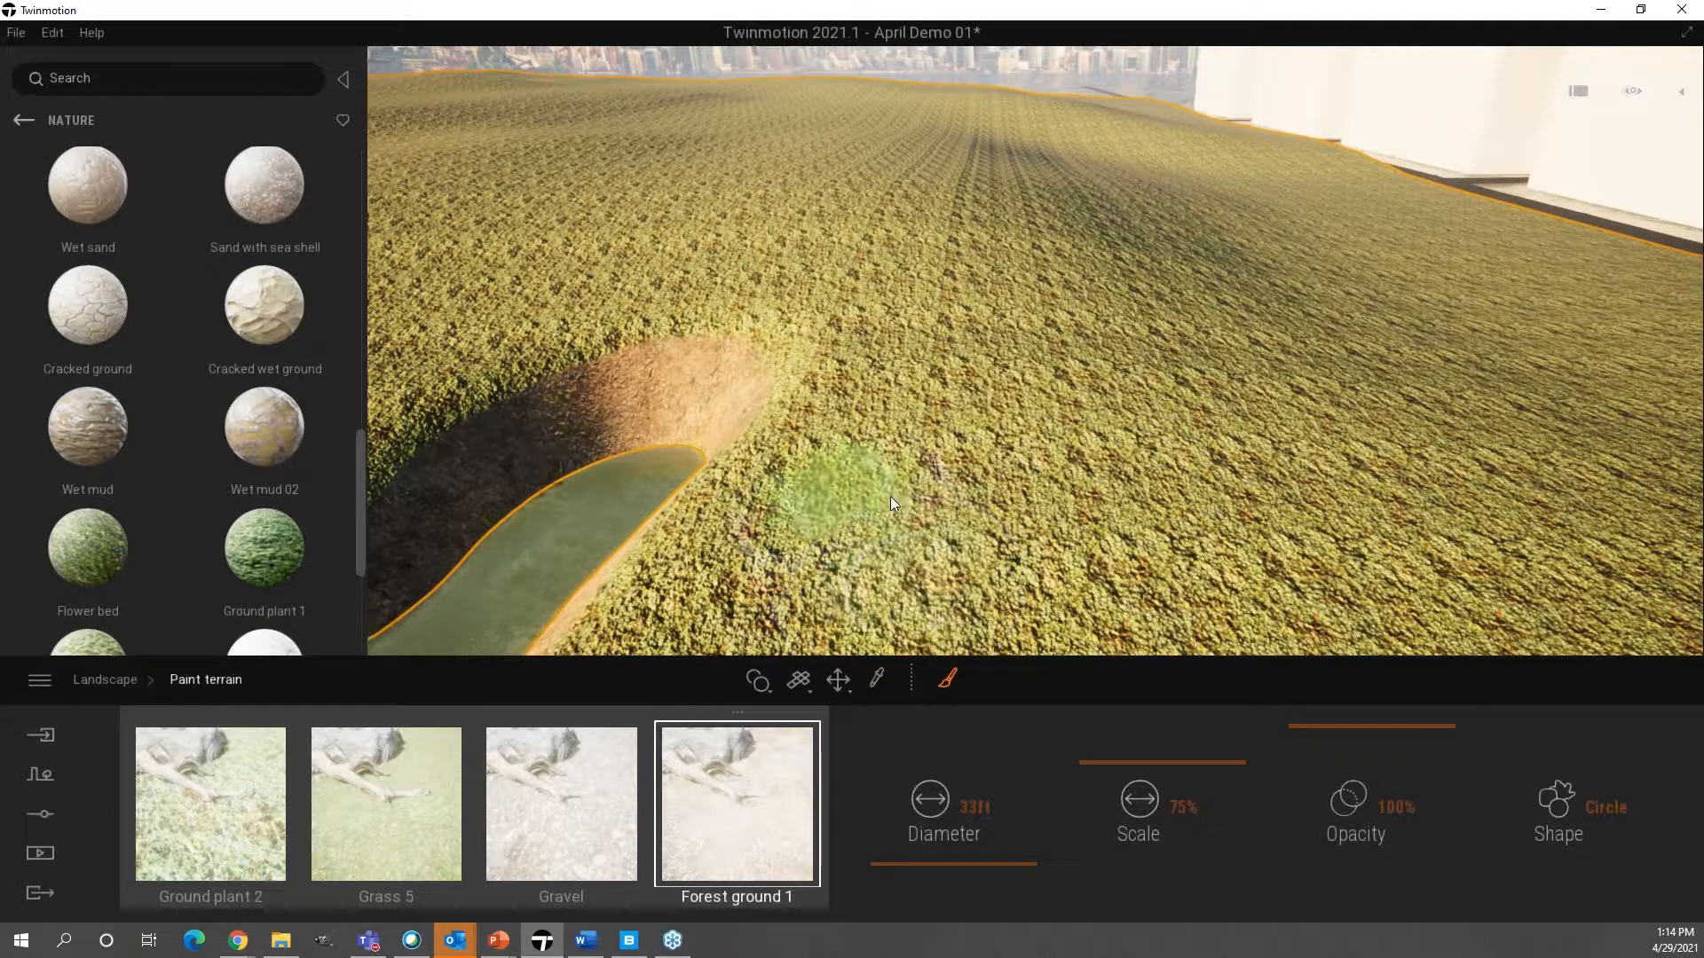
{"action": "key", "text": "Right"}
{"action": "key", "text": "Right"}
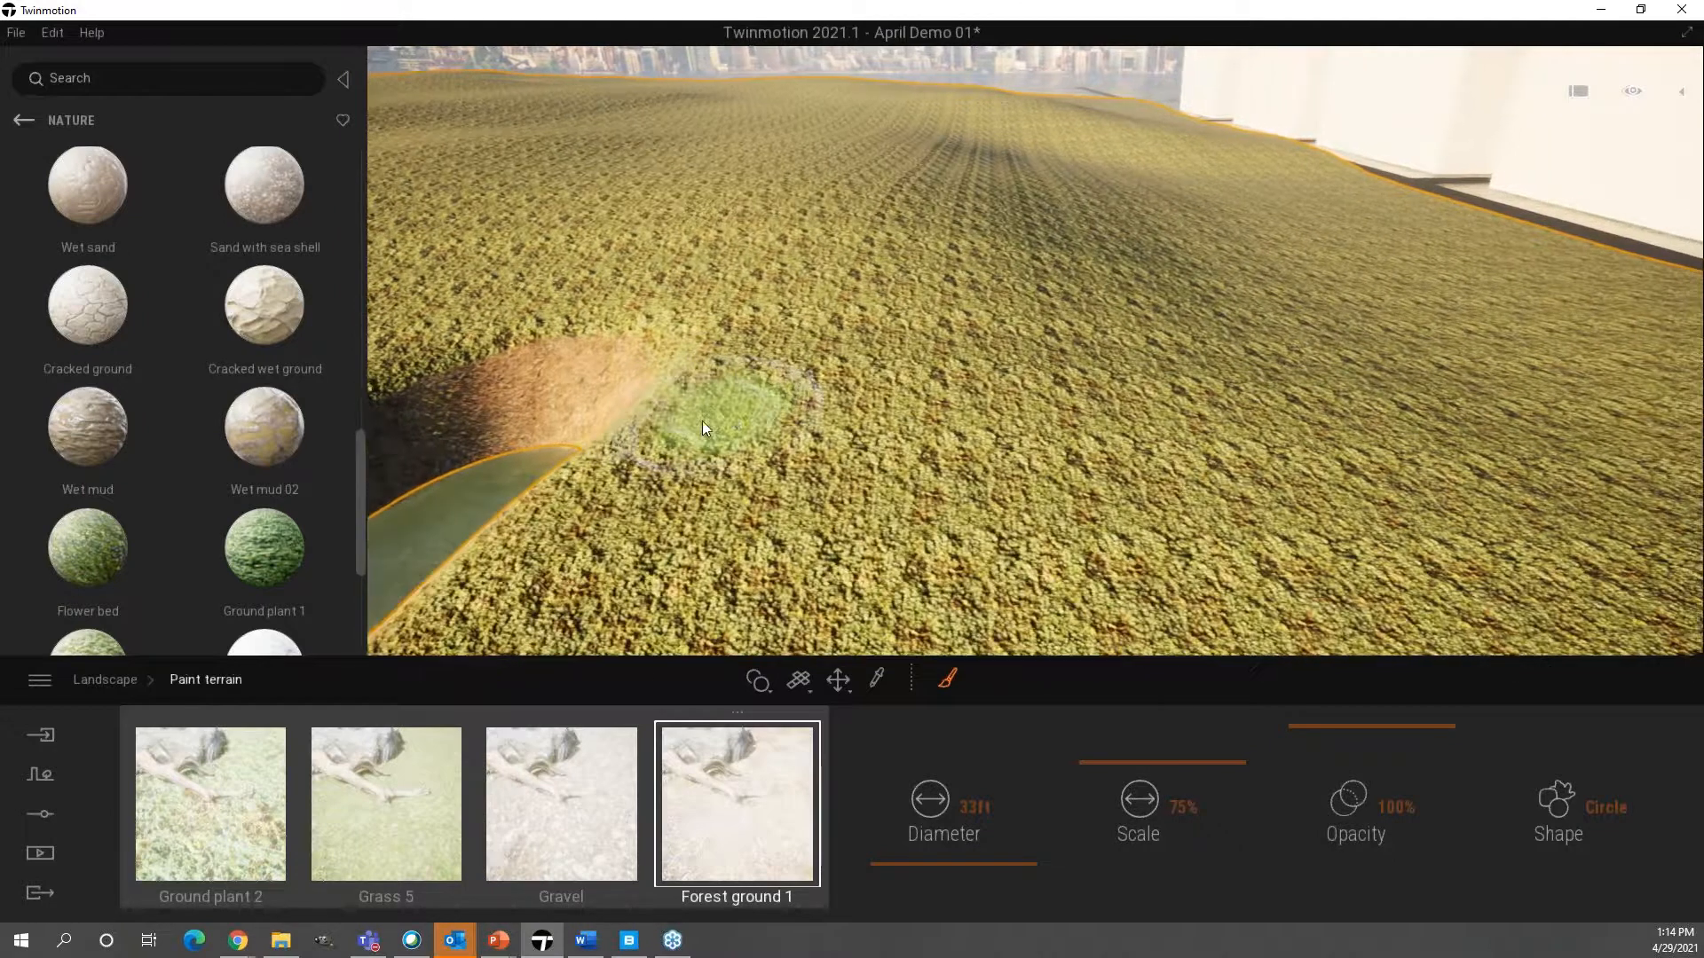
{"action": "key", "text": "Right"}
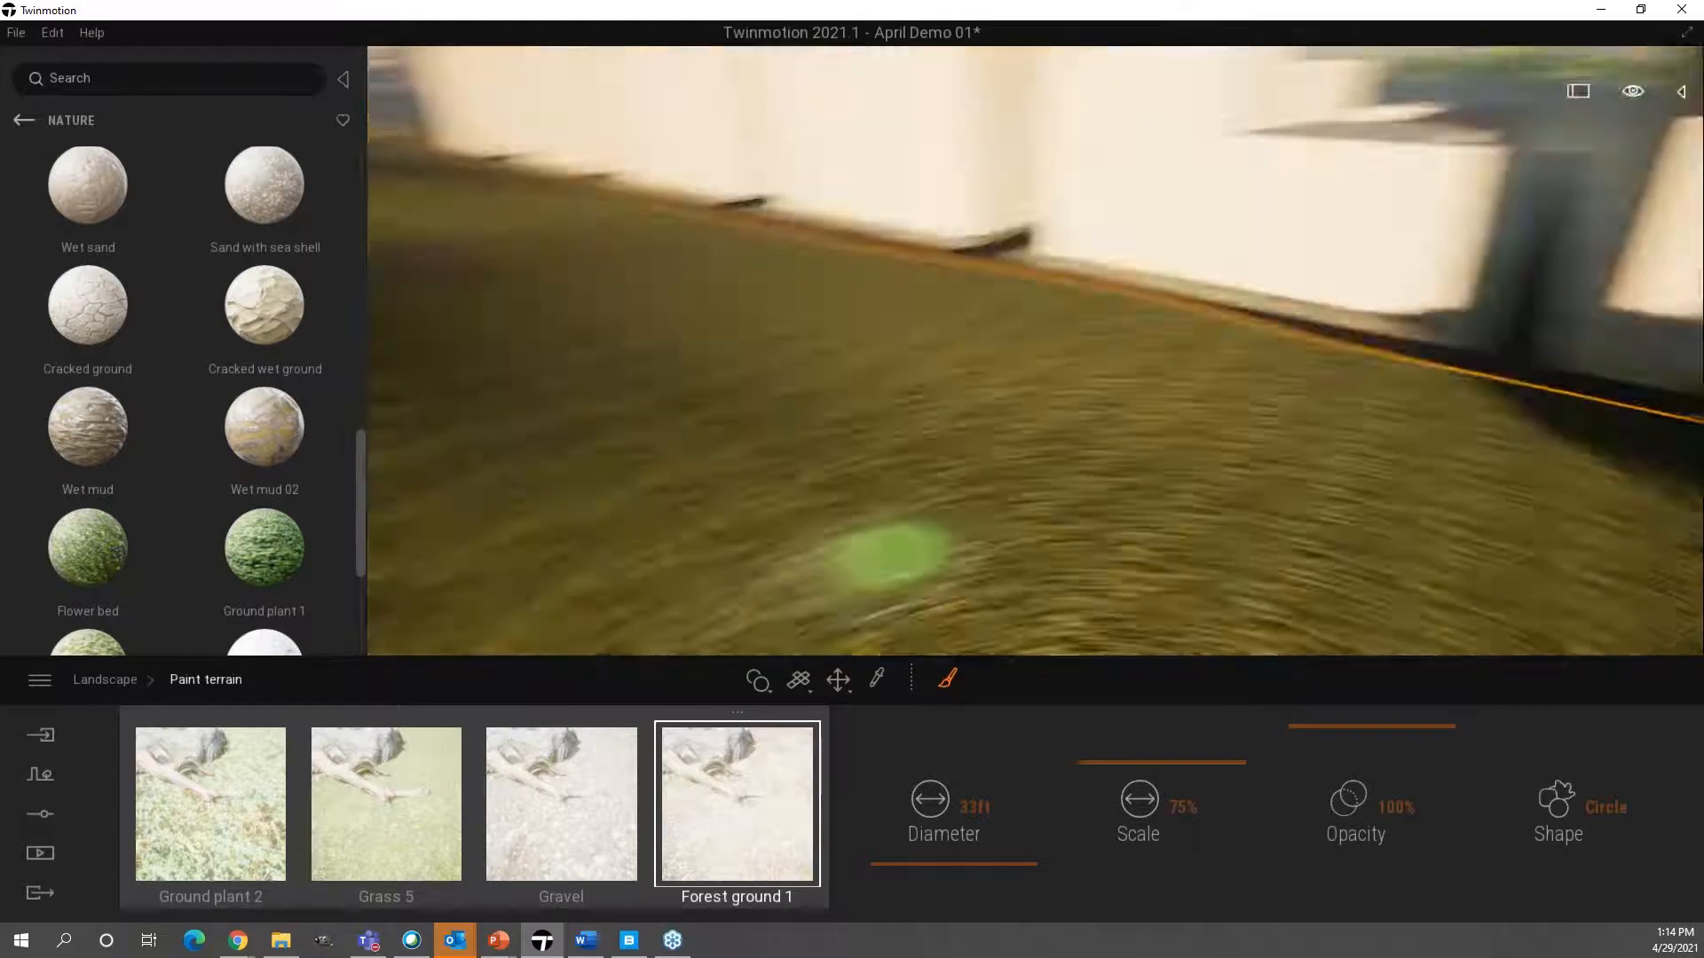
{"action": "key", "text": "Right"}
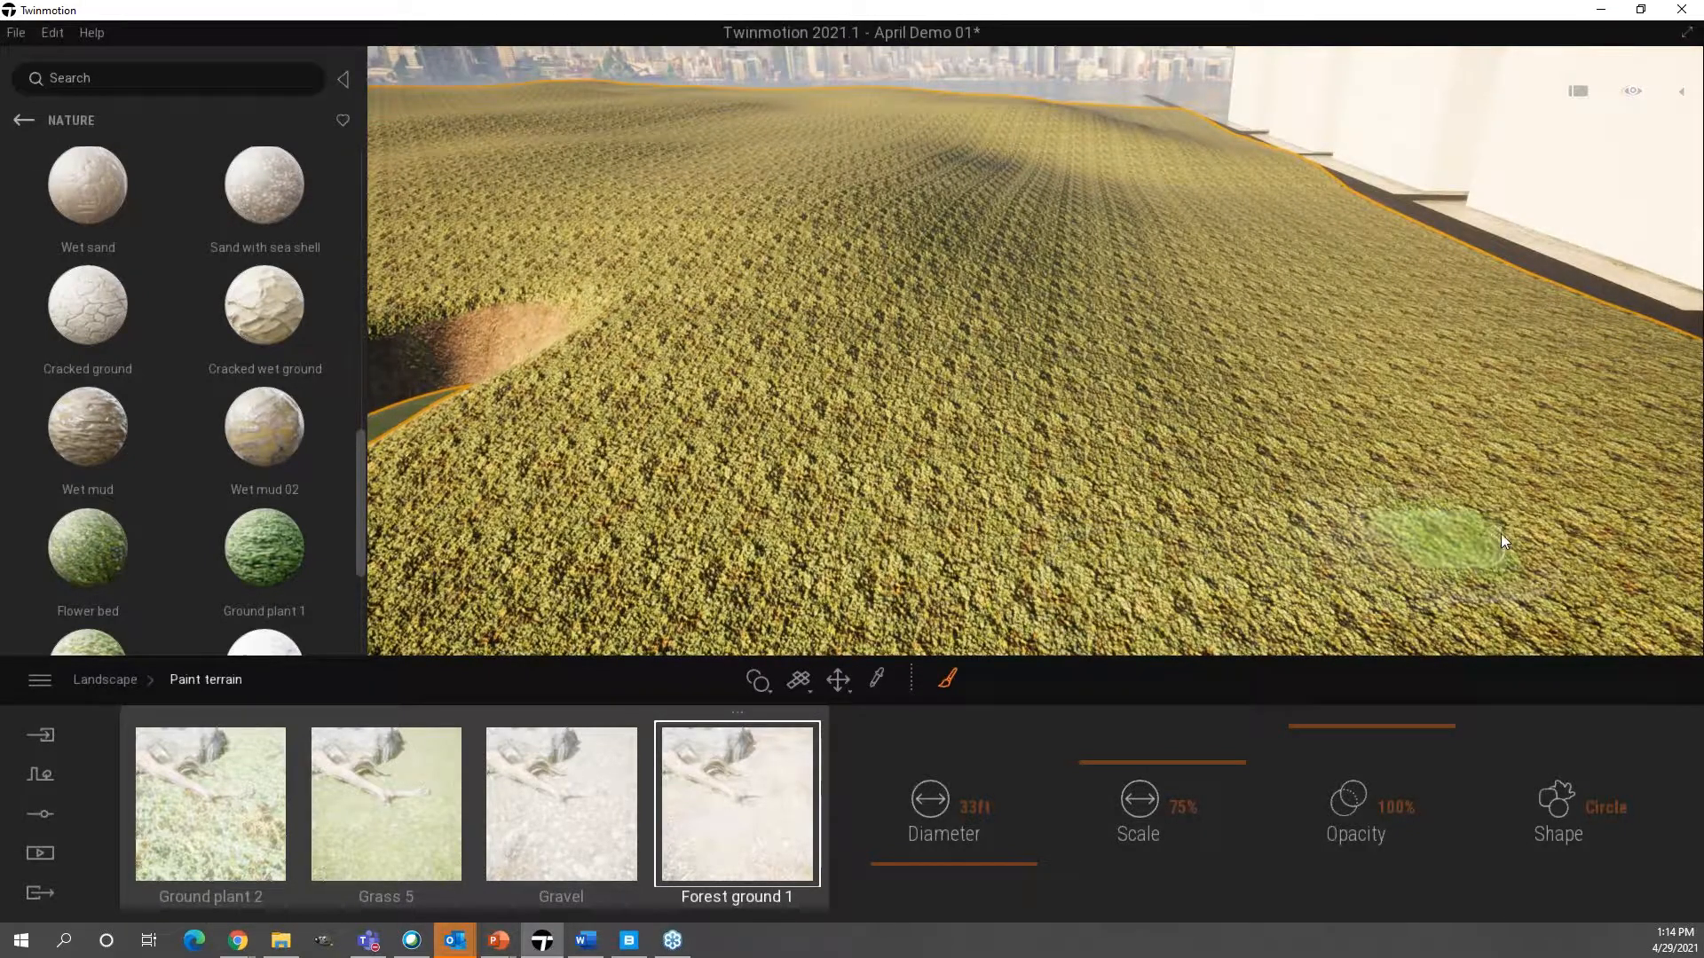
{"action": "left_click", "coordinate": [1538, 520]}
{"action": "mouse_move", "coordinate": [1390, 530]}
{"action": "left_mouse_down"}
{"action": "mouse_move", "coordinate": [813, 501]}
{"action": "mouse_move", "coordinate": [721, 481]}
{"action": "mouse_move", "coordinate": [540, 374]}
{"action": "left_mouse_up"}
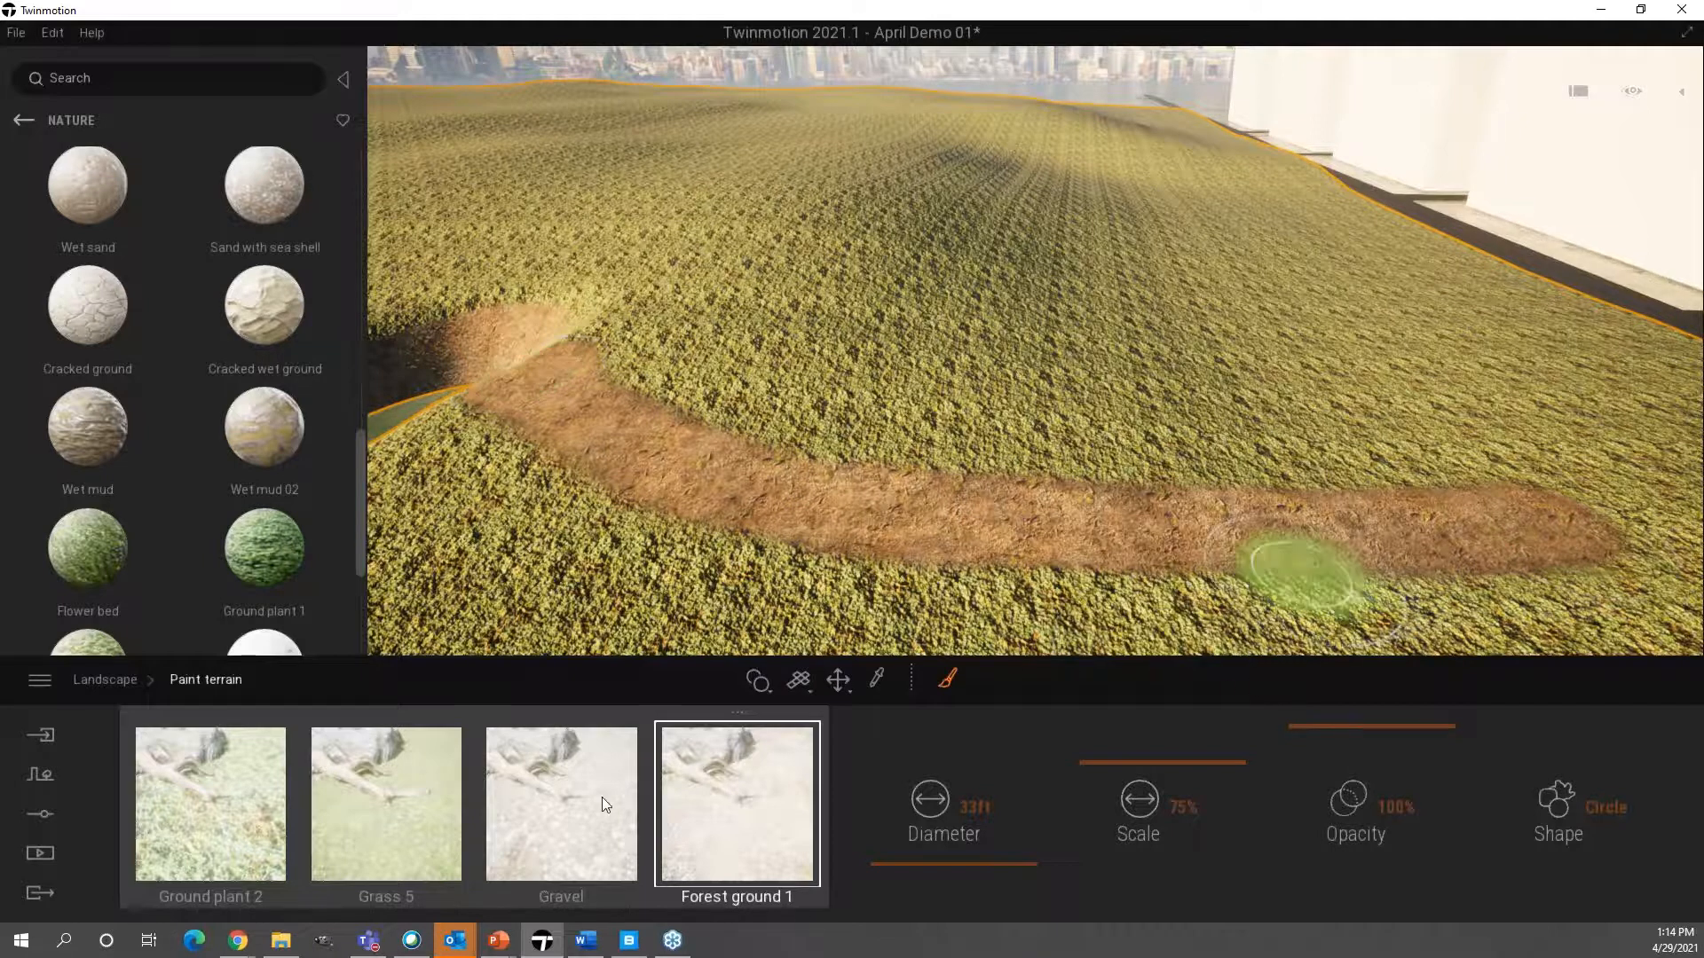
- Replace the painted path's Forest ground 1 material with Cracked wet ground
{"action": "mouse_move", "coordinate": [222, 289]}
{"action": "left_click_drag", "start_coordinate": [263, 312], "coordinate": [742, 813]}
{"action": "mouse_move", "coordinate": [281, 326]}
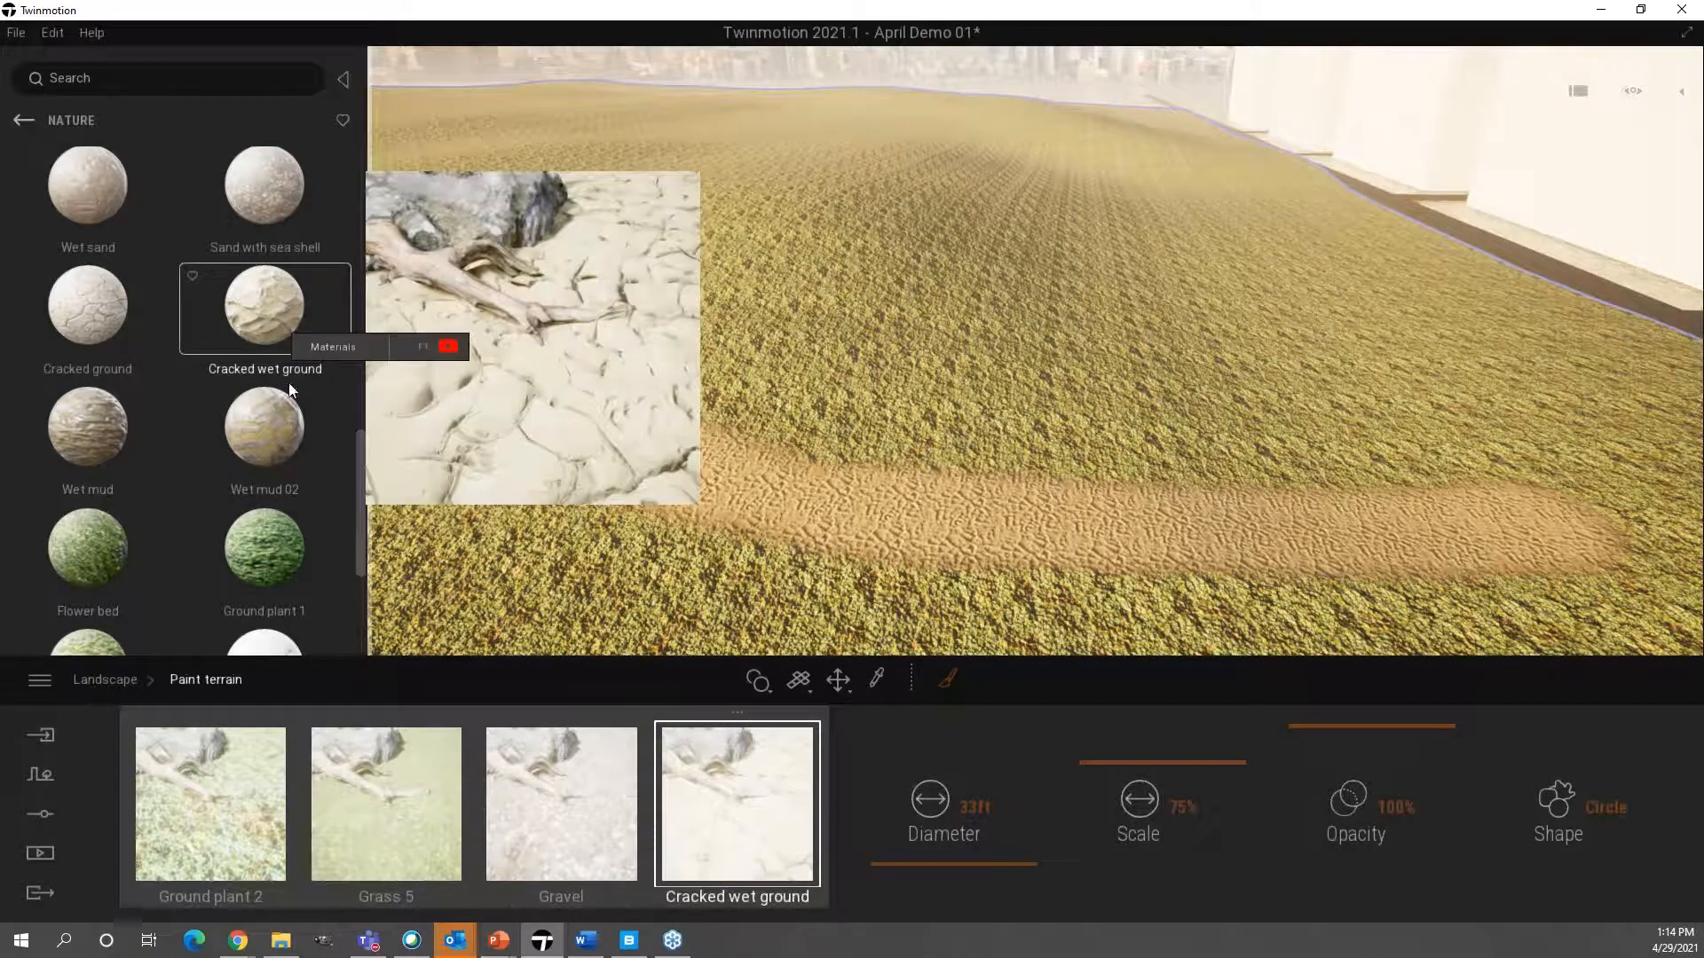
- Assign Wet mud 02 to the painted path's material slot, with its scale at 50% and opacity at 97%
{"action": "mouse_move", "coordinate": [285, 445]}
{"action": "mouse_move", "coordinate": [285, 444]}
{"action": "left_mouse_down"}
{"action": "mouse_move", "coordinate": [833, 504]}
{"action": "mouse_move", "coordinate": [768, 815]}
{"action": "left_mouse_up"}
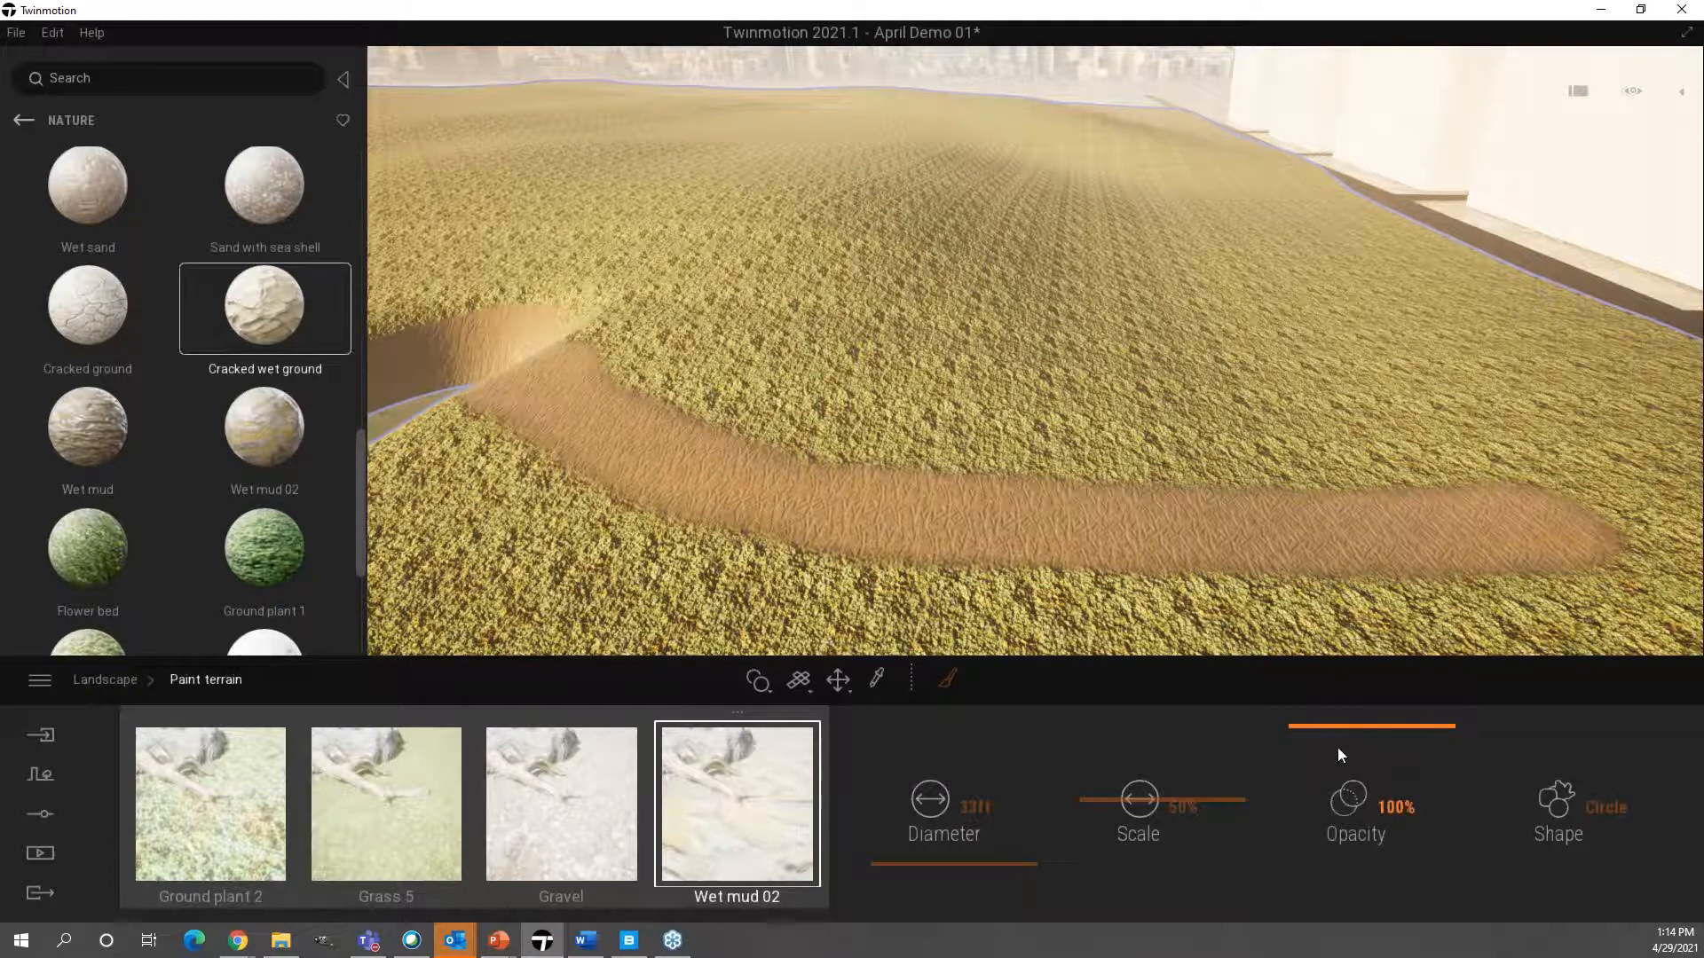
{"action": "left_click_drag", "start_coordinate": [1324, 728], "coordinate": [1321, 808]}
{"action": "left_click", "coordinate": [1596, 810]}
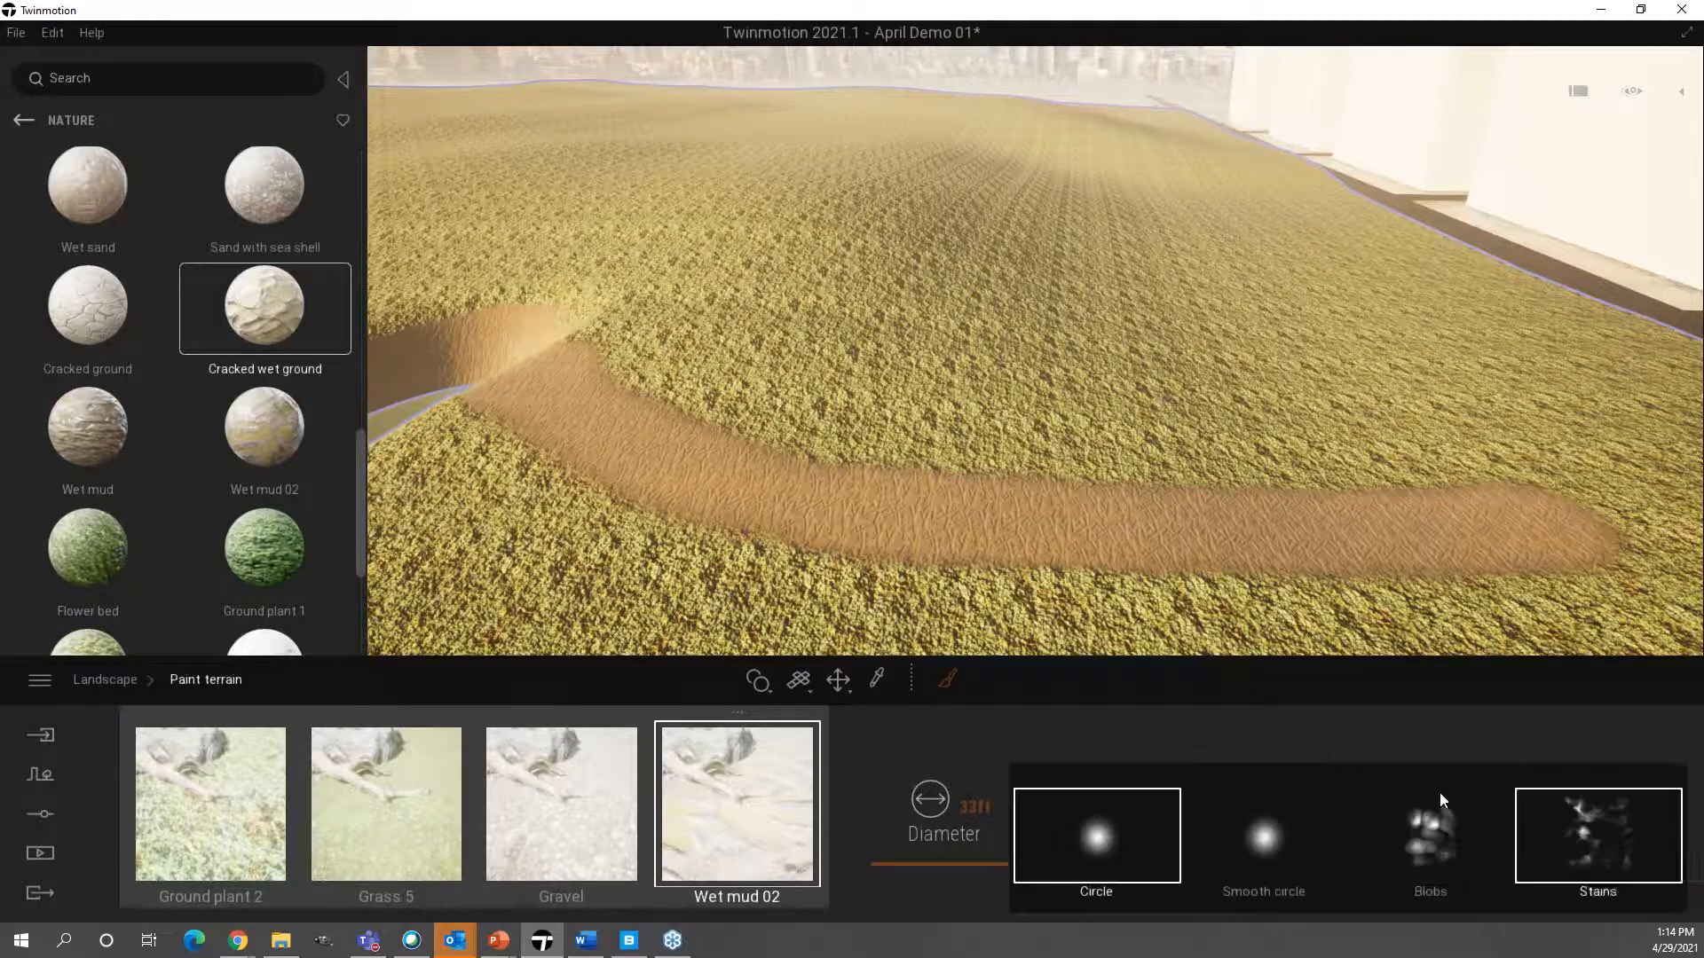
{"action": "left_click", "coordinate": [1330, 731]}
{"action": "right_click_drag", "start_coordinate": [1086, 477], "coordinate": [897, 453]}
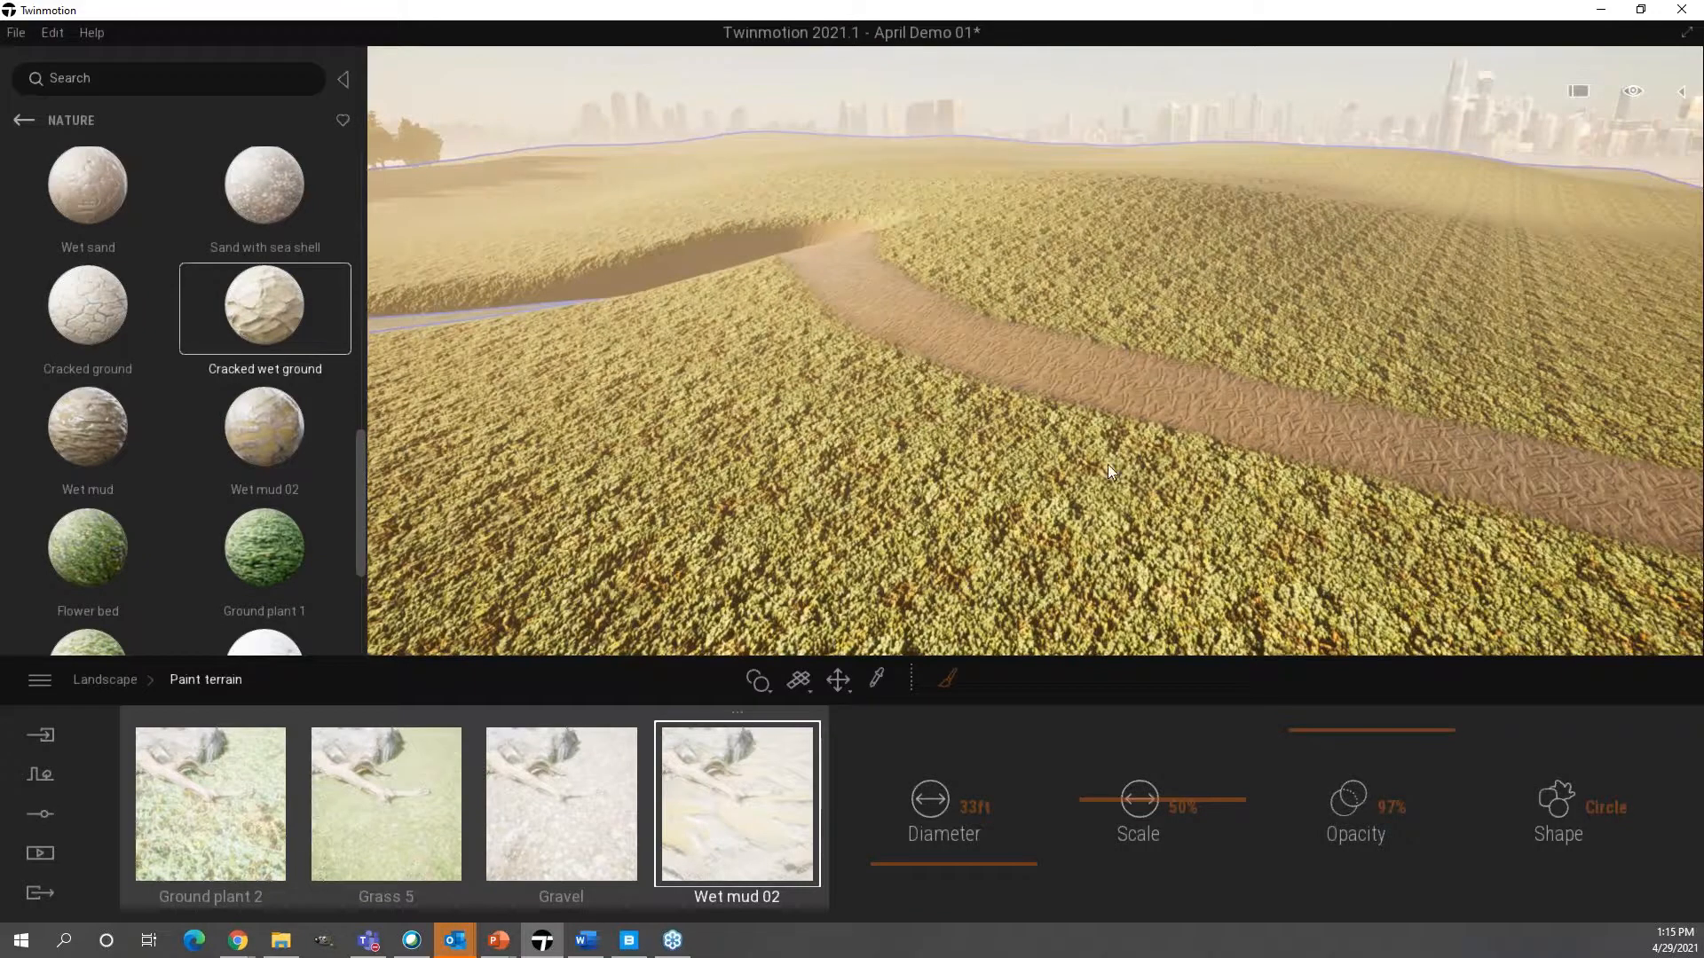
{"action": "right_click_drag", "start_coordinate": [1117, 459], "coordinate": [674, 559]}
{"action": "key", "text": "w"}
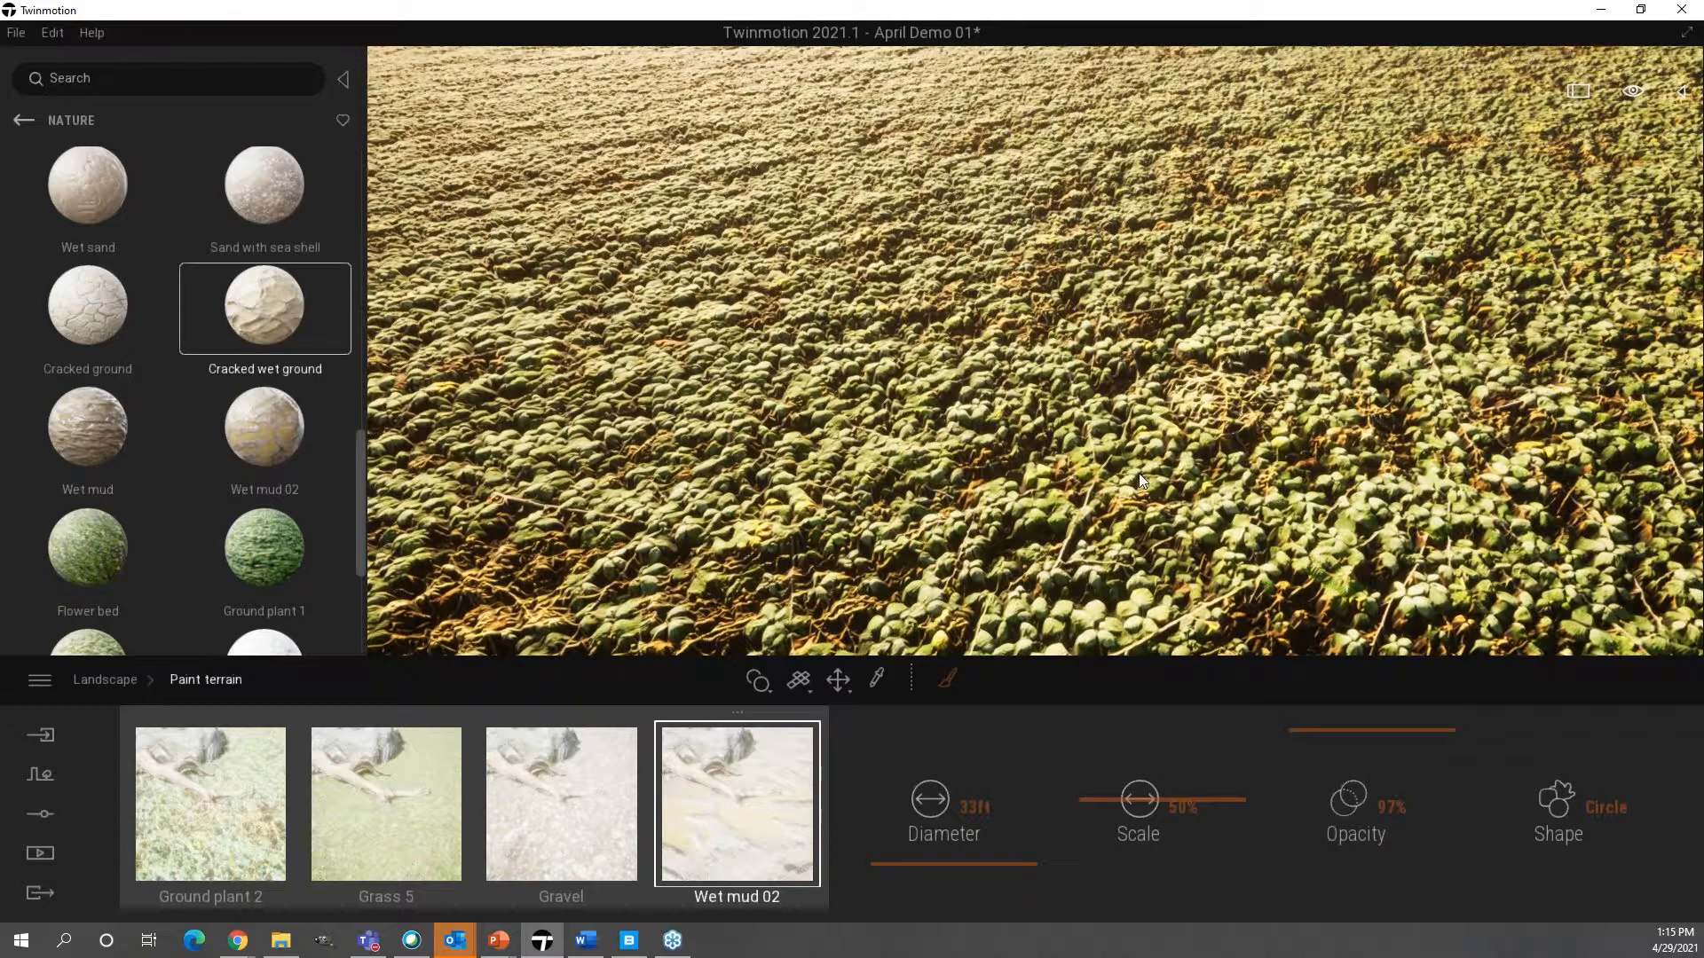
{"action": "right_click_drag", "start_coordinate": [1139, 475], "coordinate": [1223, 323]}
{"action": "key", "text": "e"}
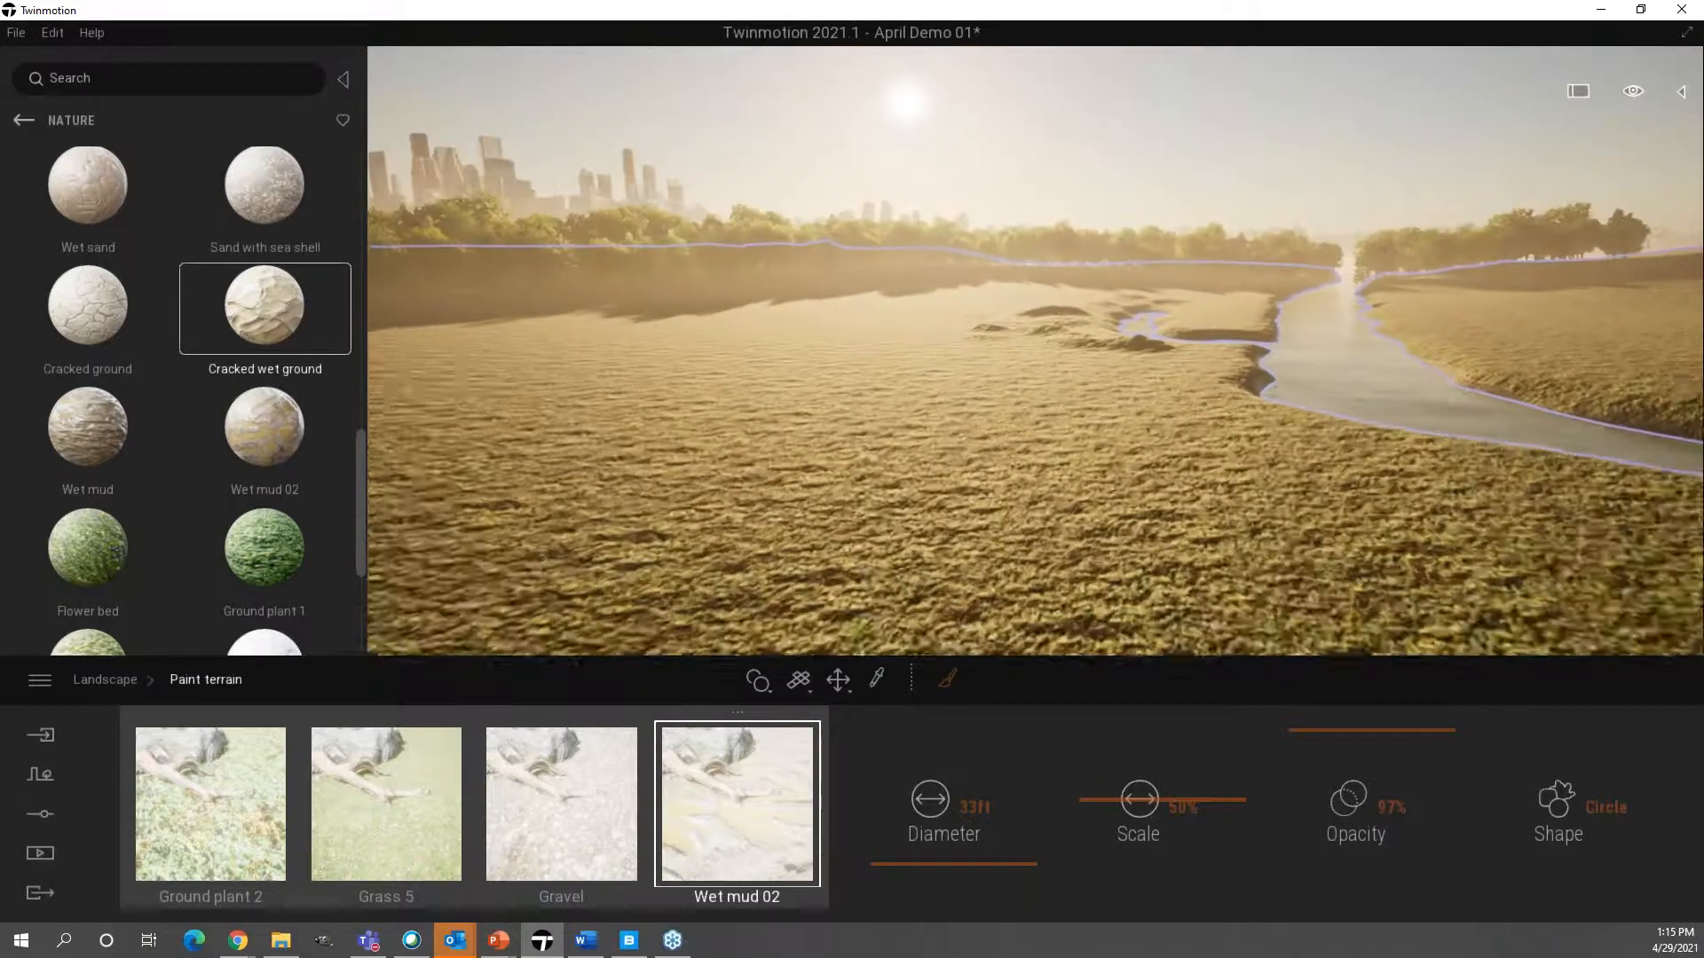
- Finish painting the ground material, back the library out to the Materials categories and reselect the landscape
{"action": "key", "text": "w"}
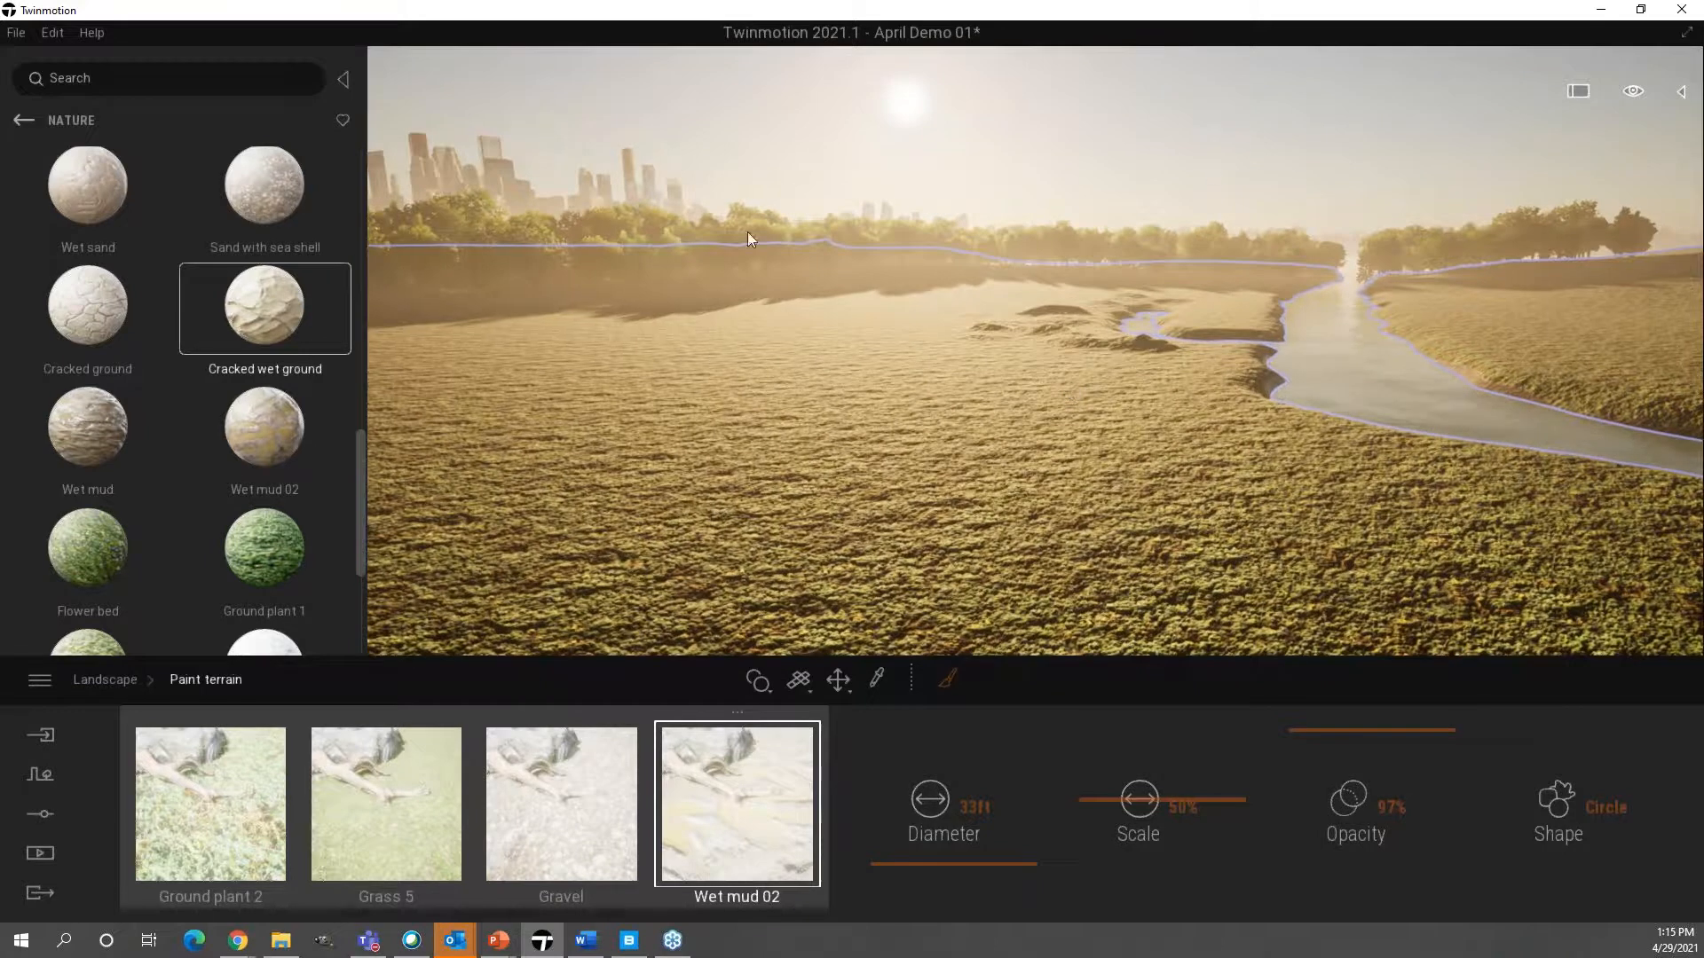
{"action": "left_click", "coordinate": [1216, 156]}
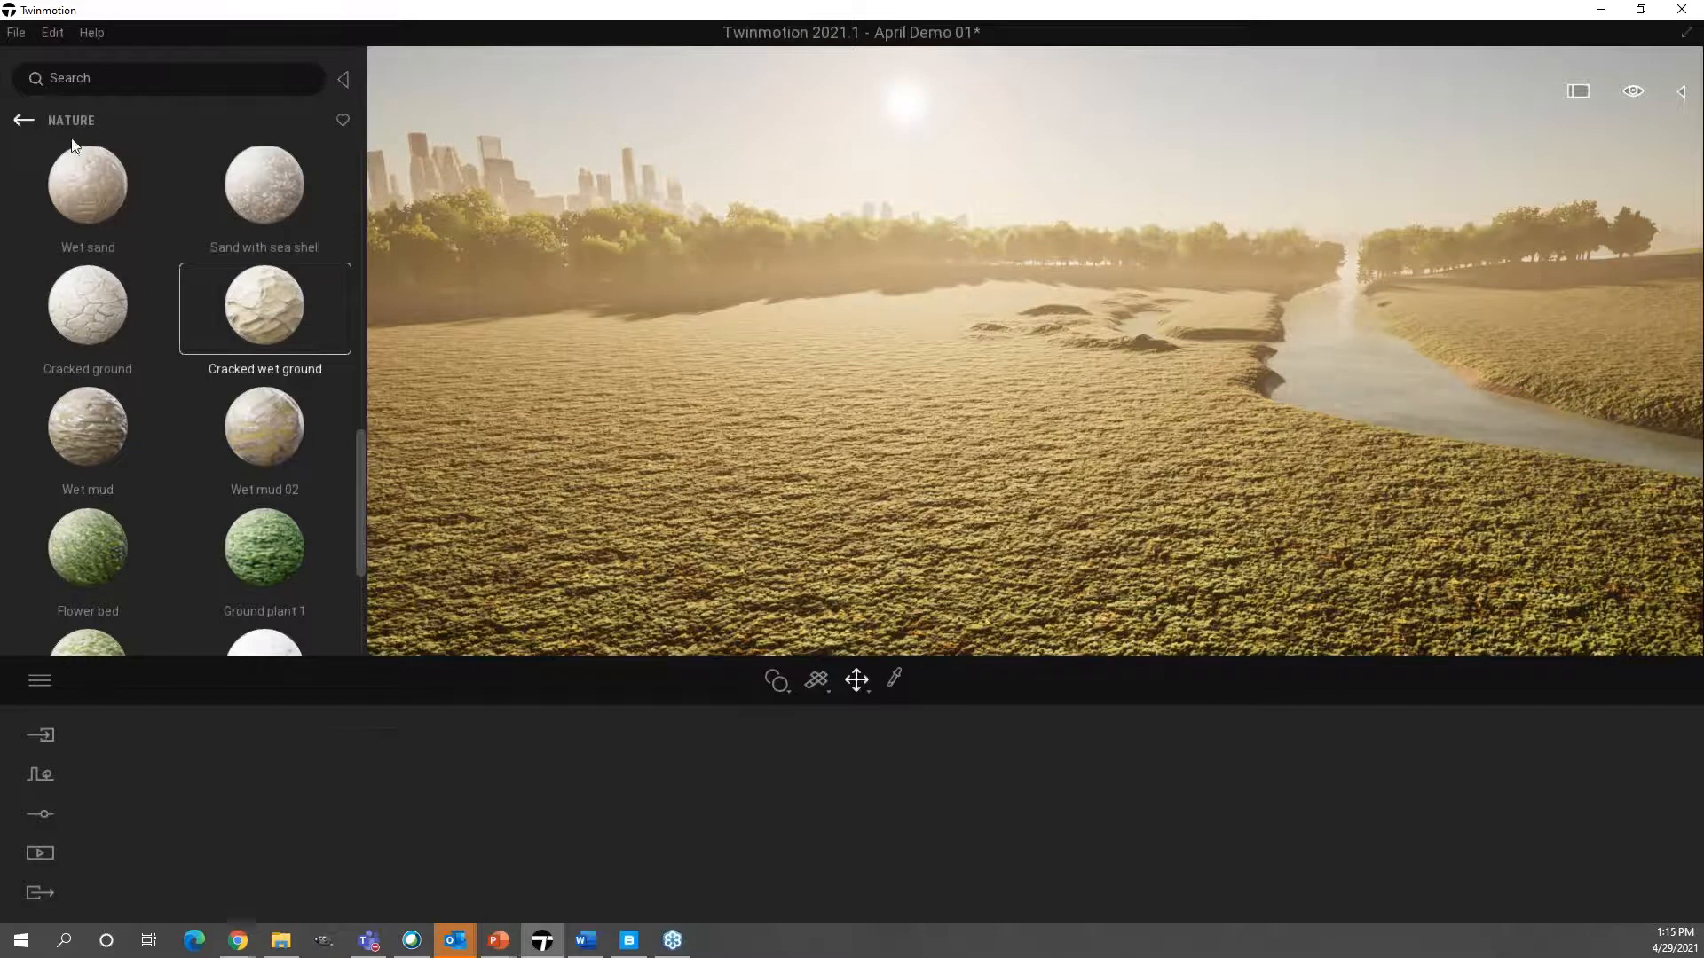
{"action": "left_click", "coordinate": [23, 122]}
{"action": "right_click_drag", "start_coordinate": [1406, 253], "coordinate": [1078, 229]}
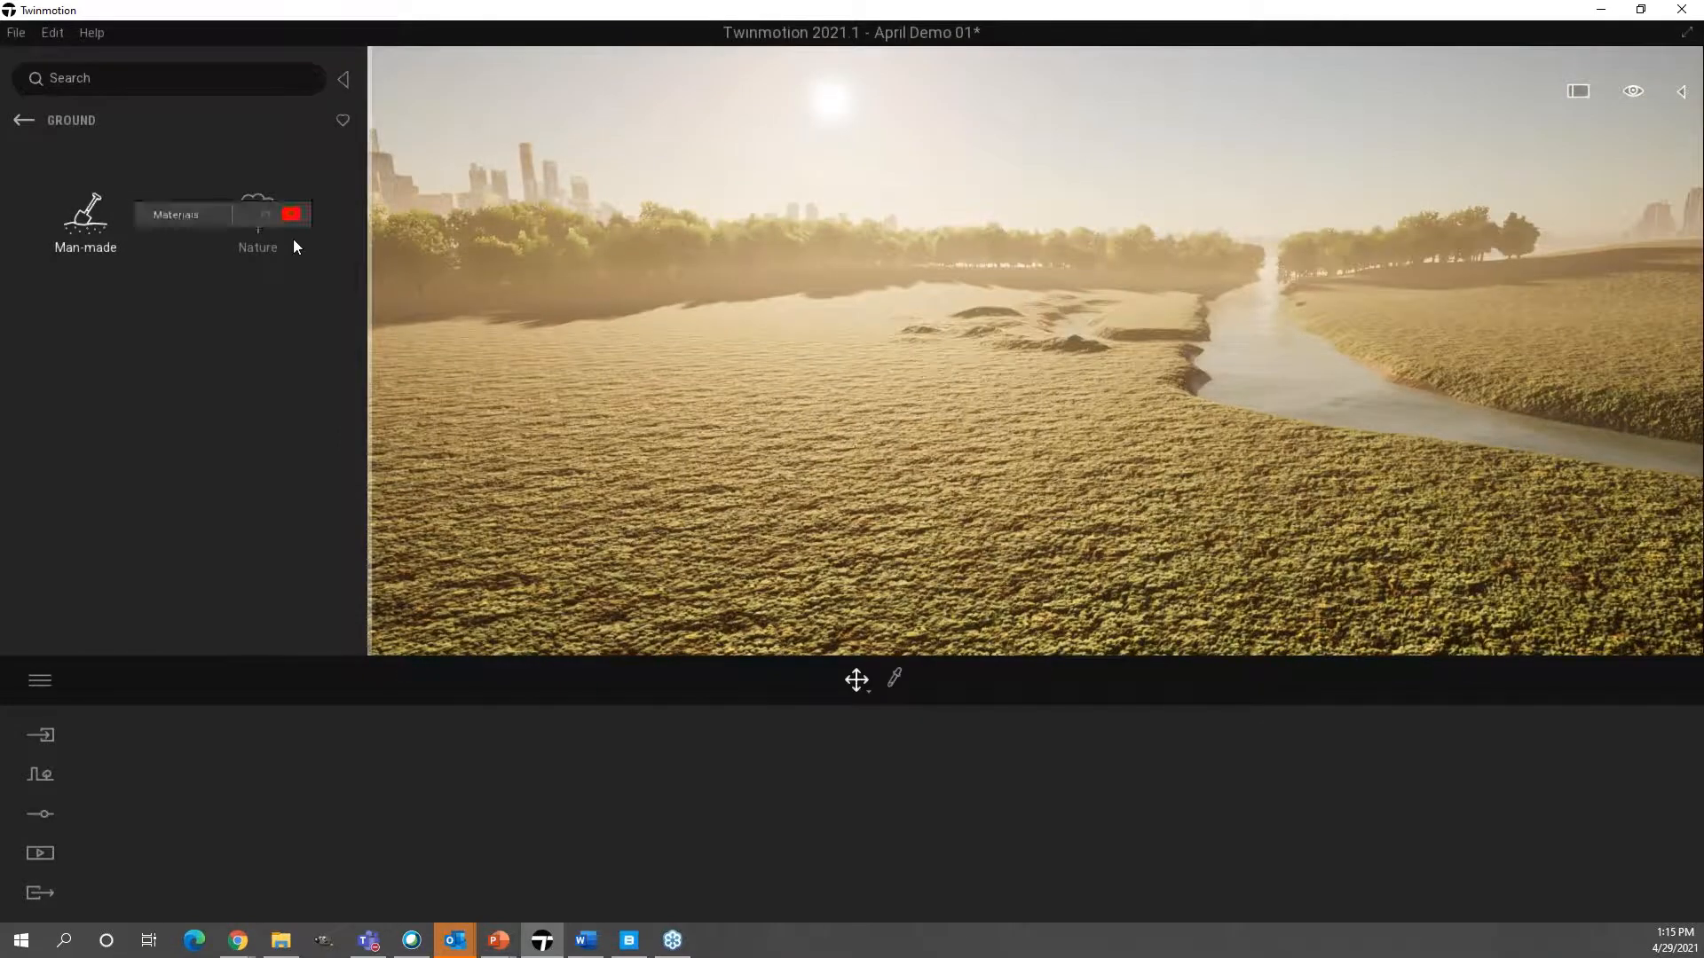
{"action": "left_click", "coordinate": [27, 120]}
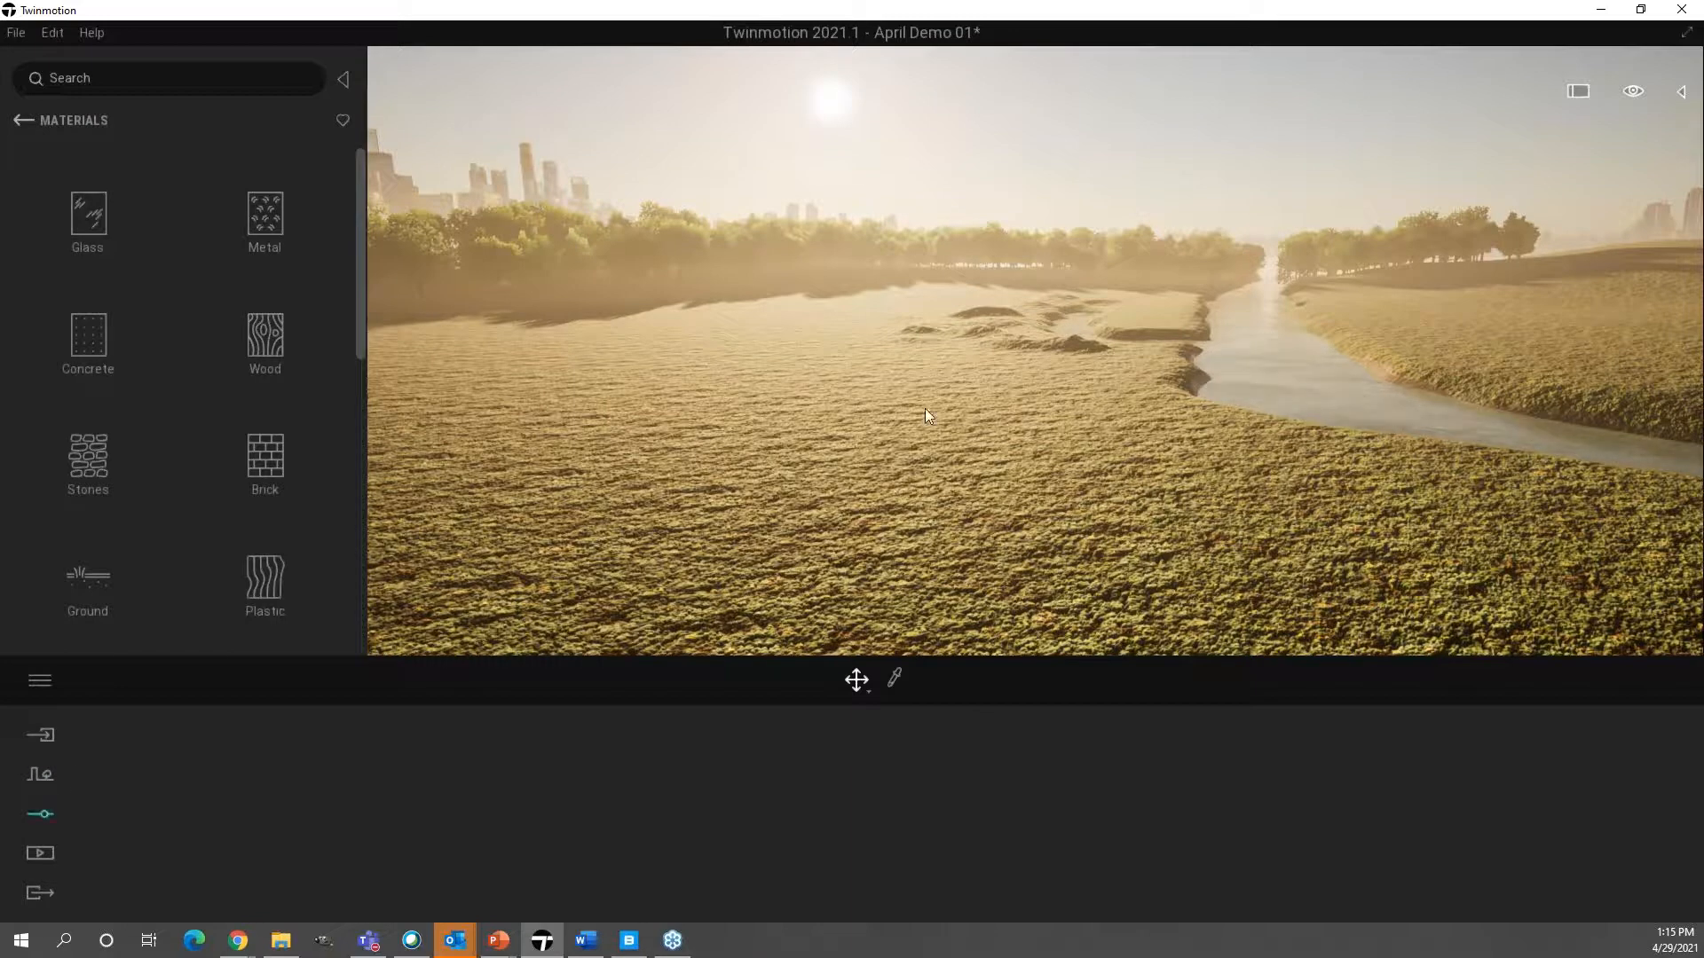
{"action": "left_click", "coordinate": [964, 419]}
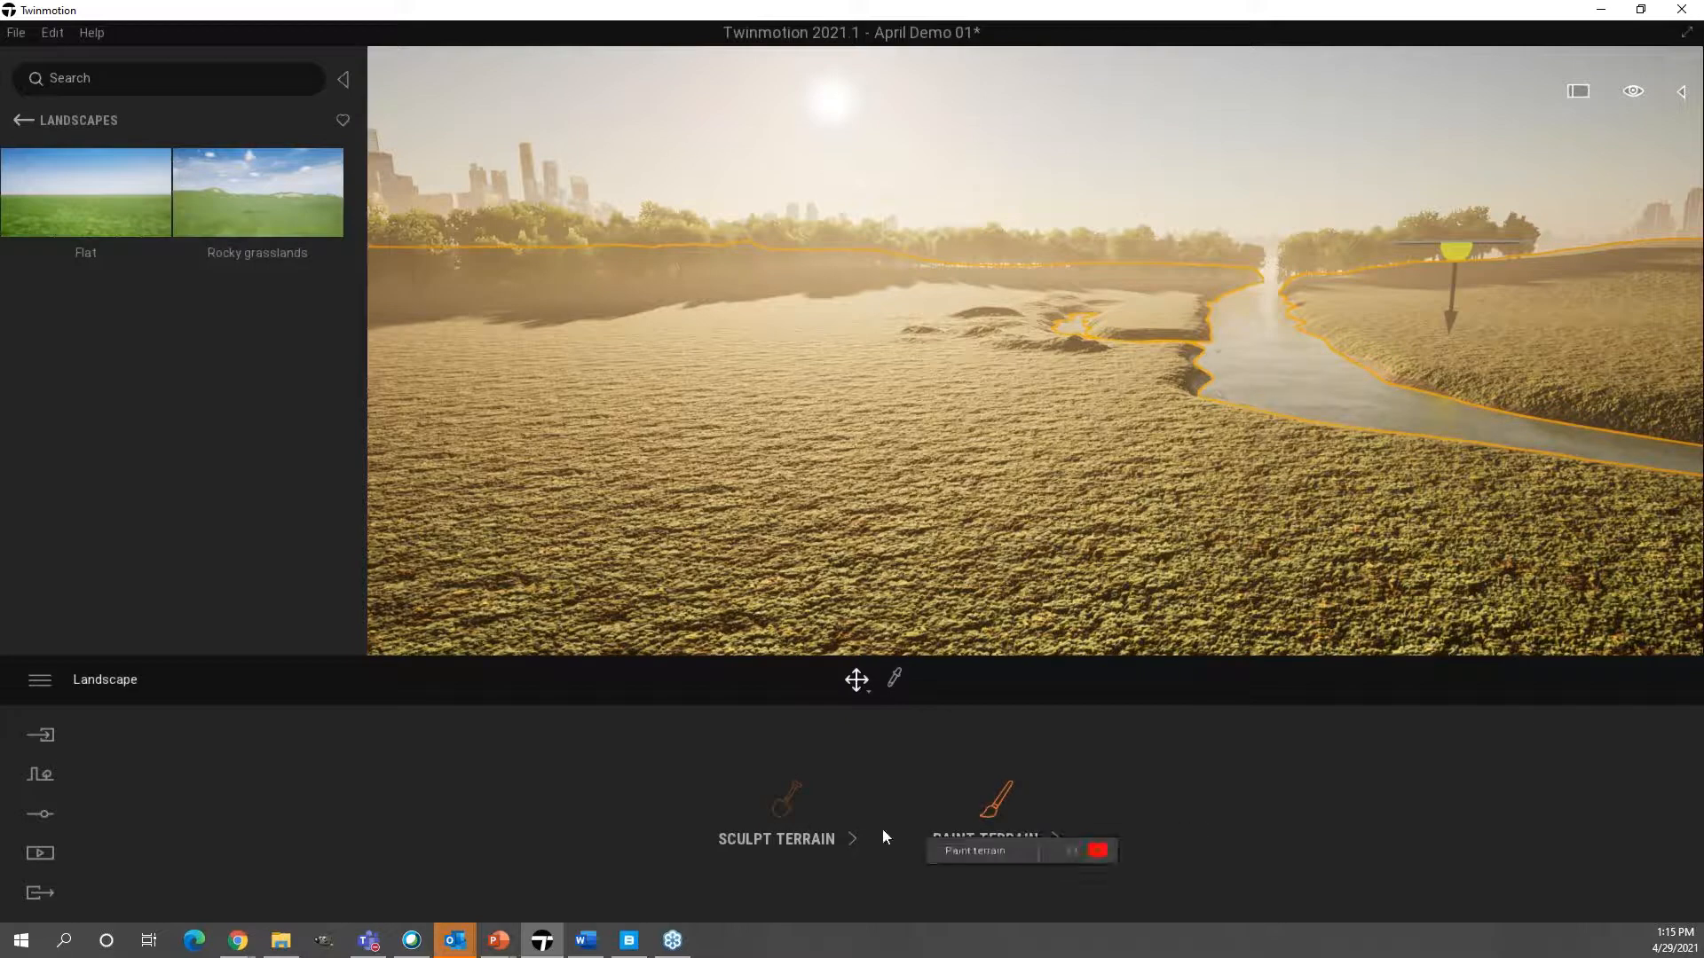
- Open the context Vegetation paint tool with the open grass field beside the river in view
{"action": "left_click", "coordinate": [44, 780]}
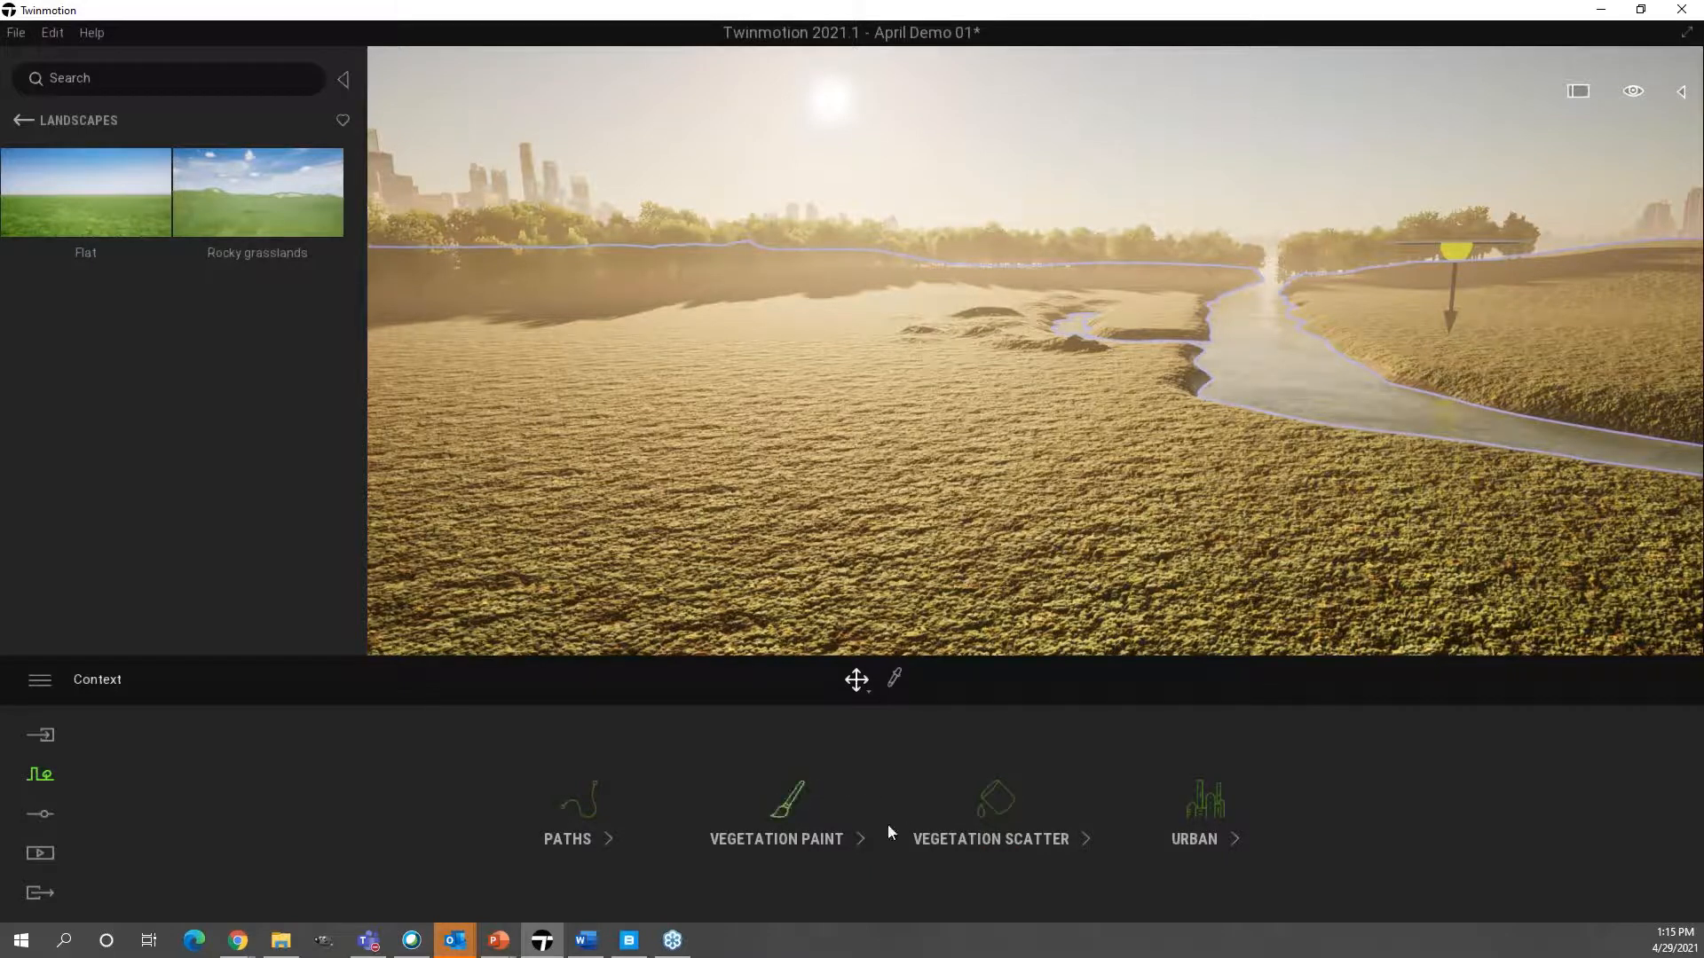
{"action": "right_click_drag", "start_coordinate": [1097, 524], "coordinate": [940, 524]}
{"action": "key", "text": "w"}
{"action": "key", "text": "w"}
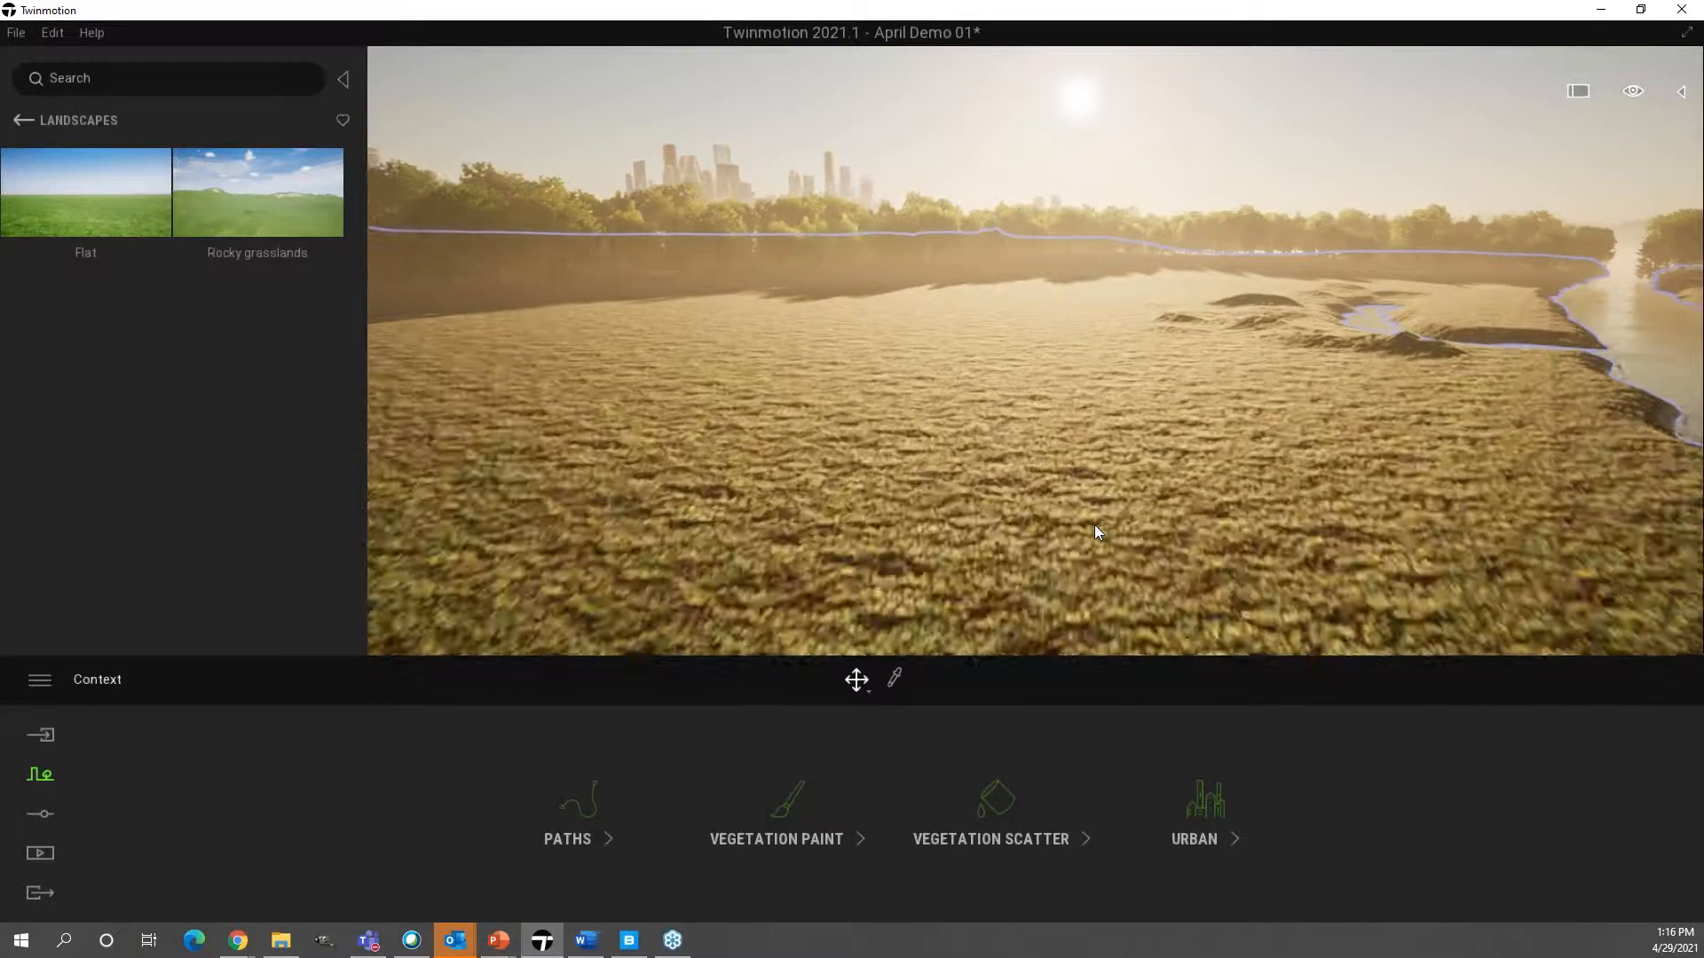
{"action": "right_click_drag", "start_coordinate": [1094, 524], "coordinate": [994, 525]}
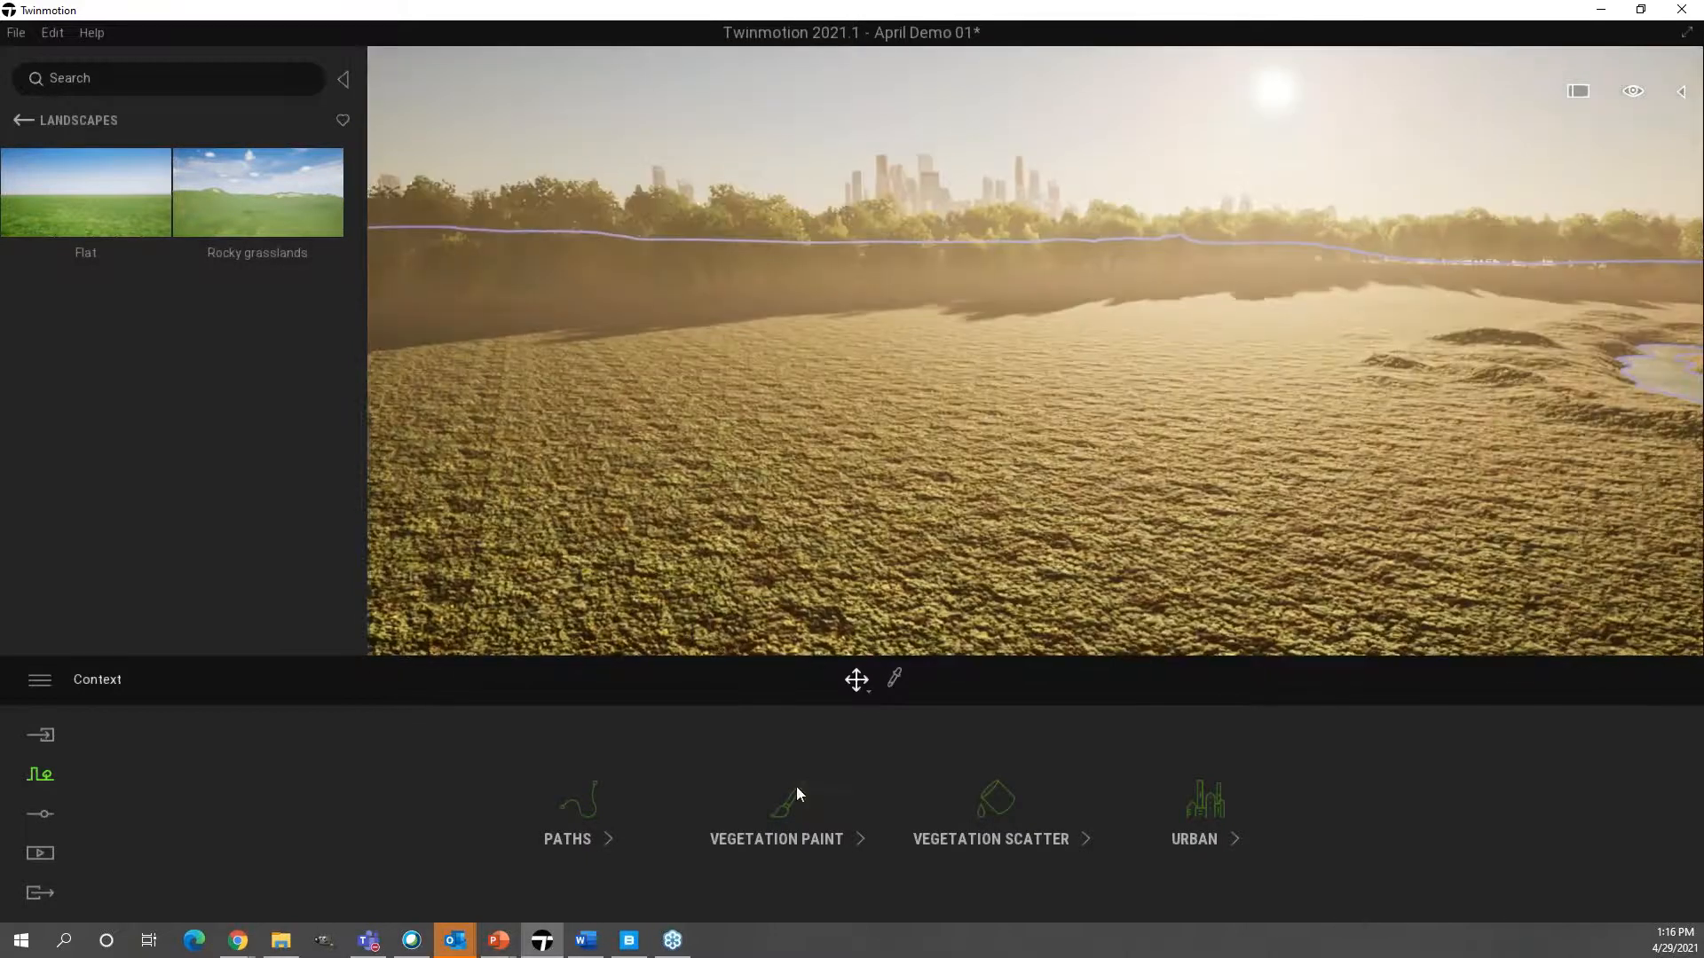
{"action": "left_click", "coordinate": [796, 790]}
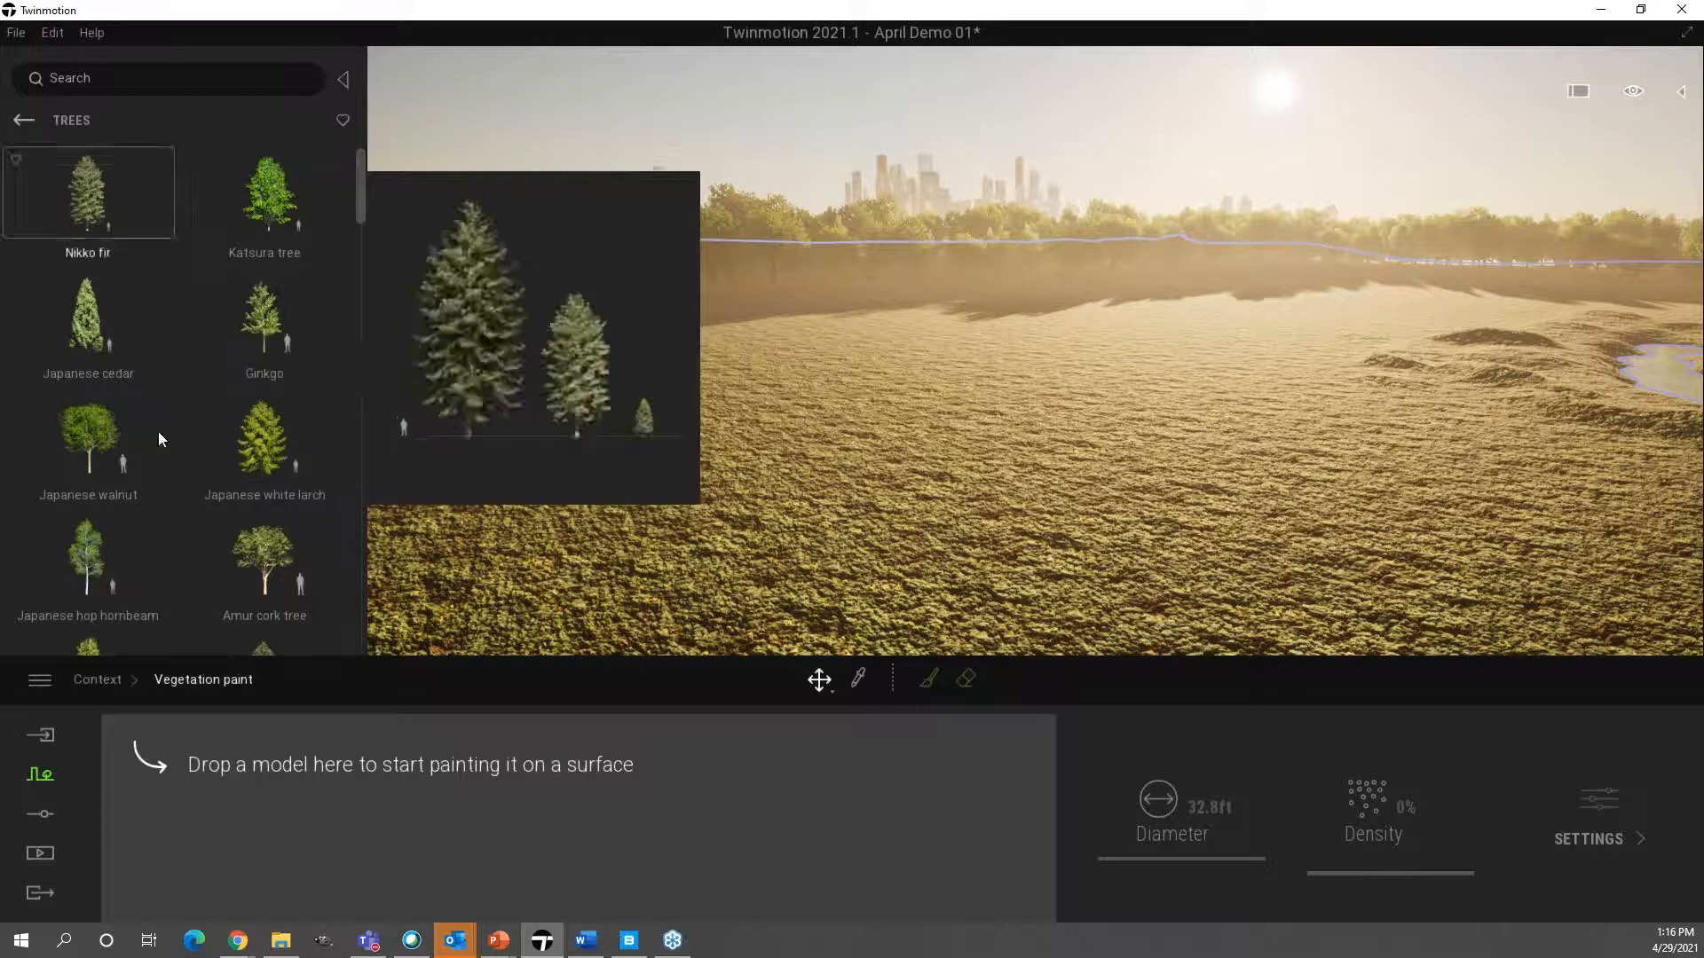
- Add the American linden and Red oak trees to the vegetation paint set
{"action": "left_click", "coordinate": [23, 120]}
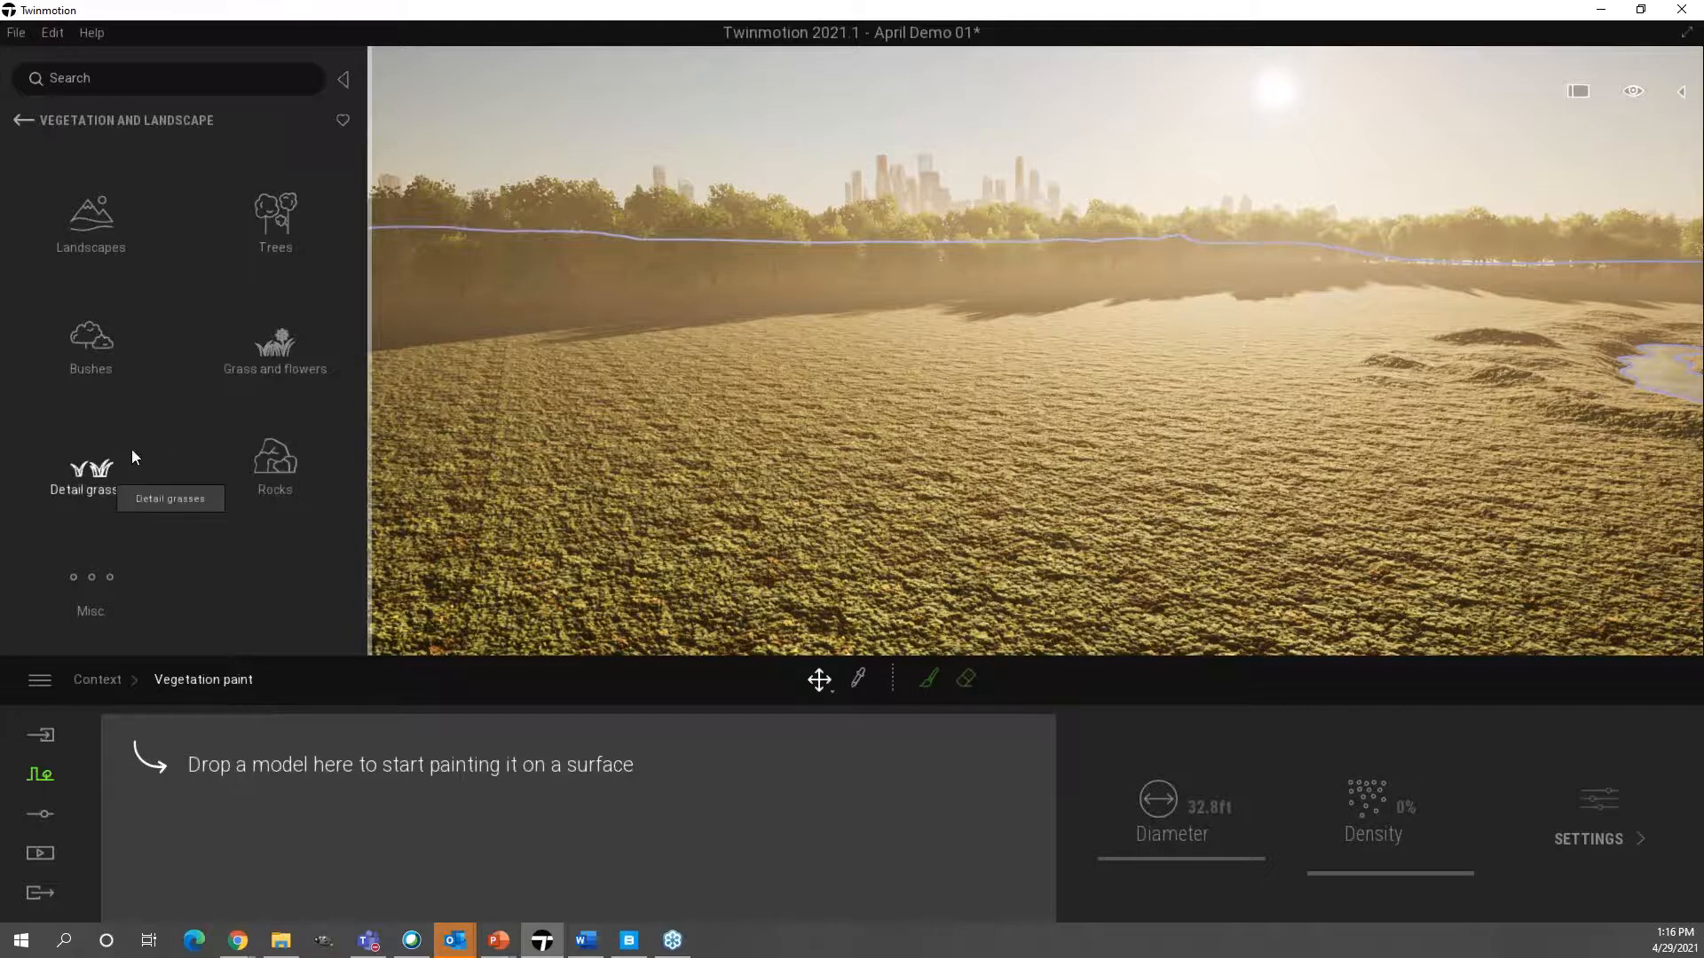
{"action": "left_click", "coordinate": [280, 231]}
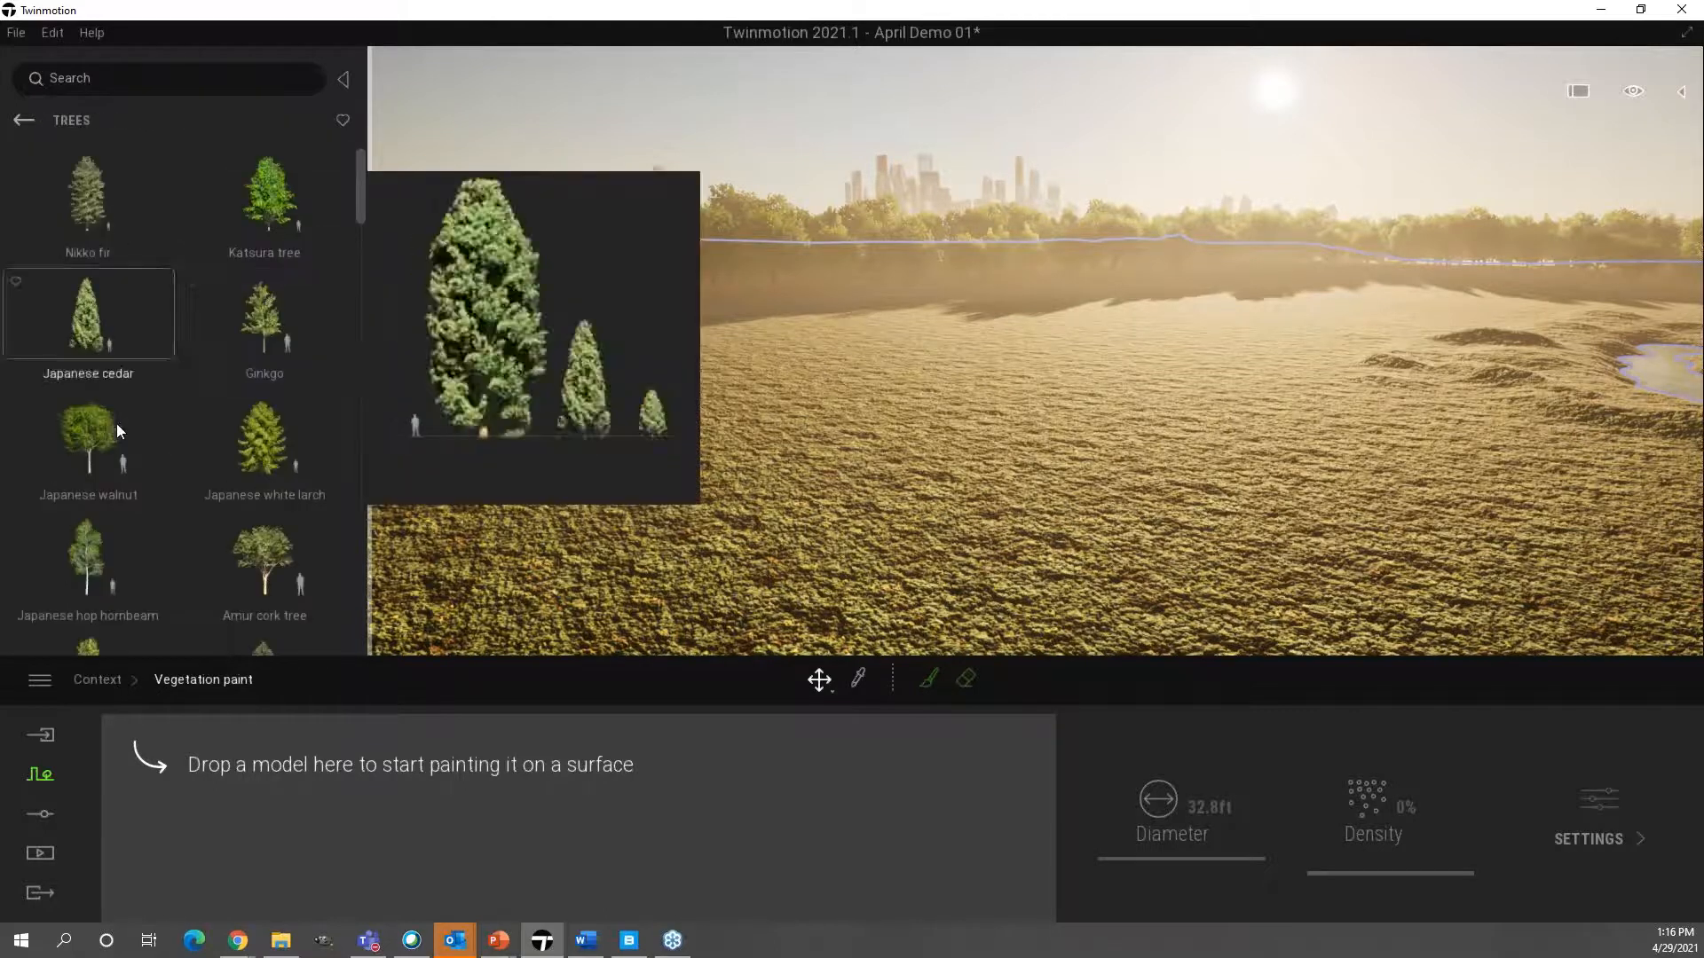
{"action": "scroll", "coordinate": [189, 527], "scroll_direction": "down", "scroll_amount": 6}
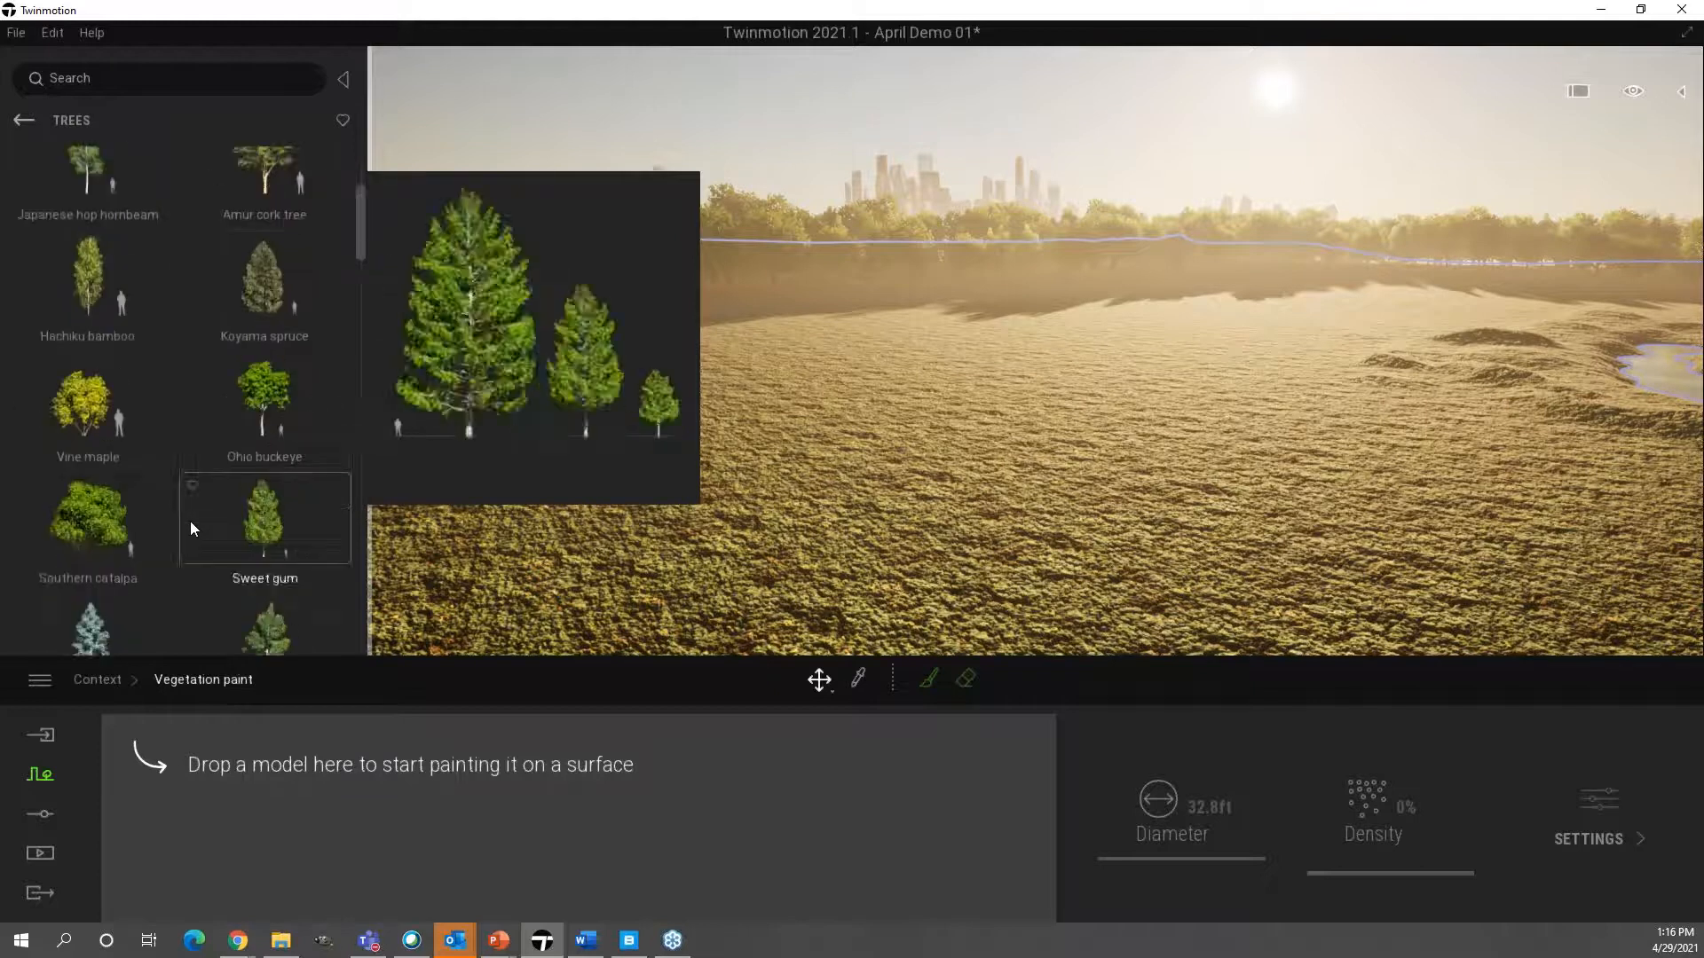
{"action": "scroll", "coordinate": [194, 529], "scroll_direction": "down", "scroll_amount": 2}
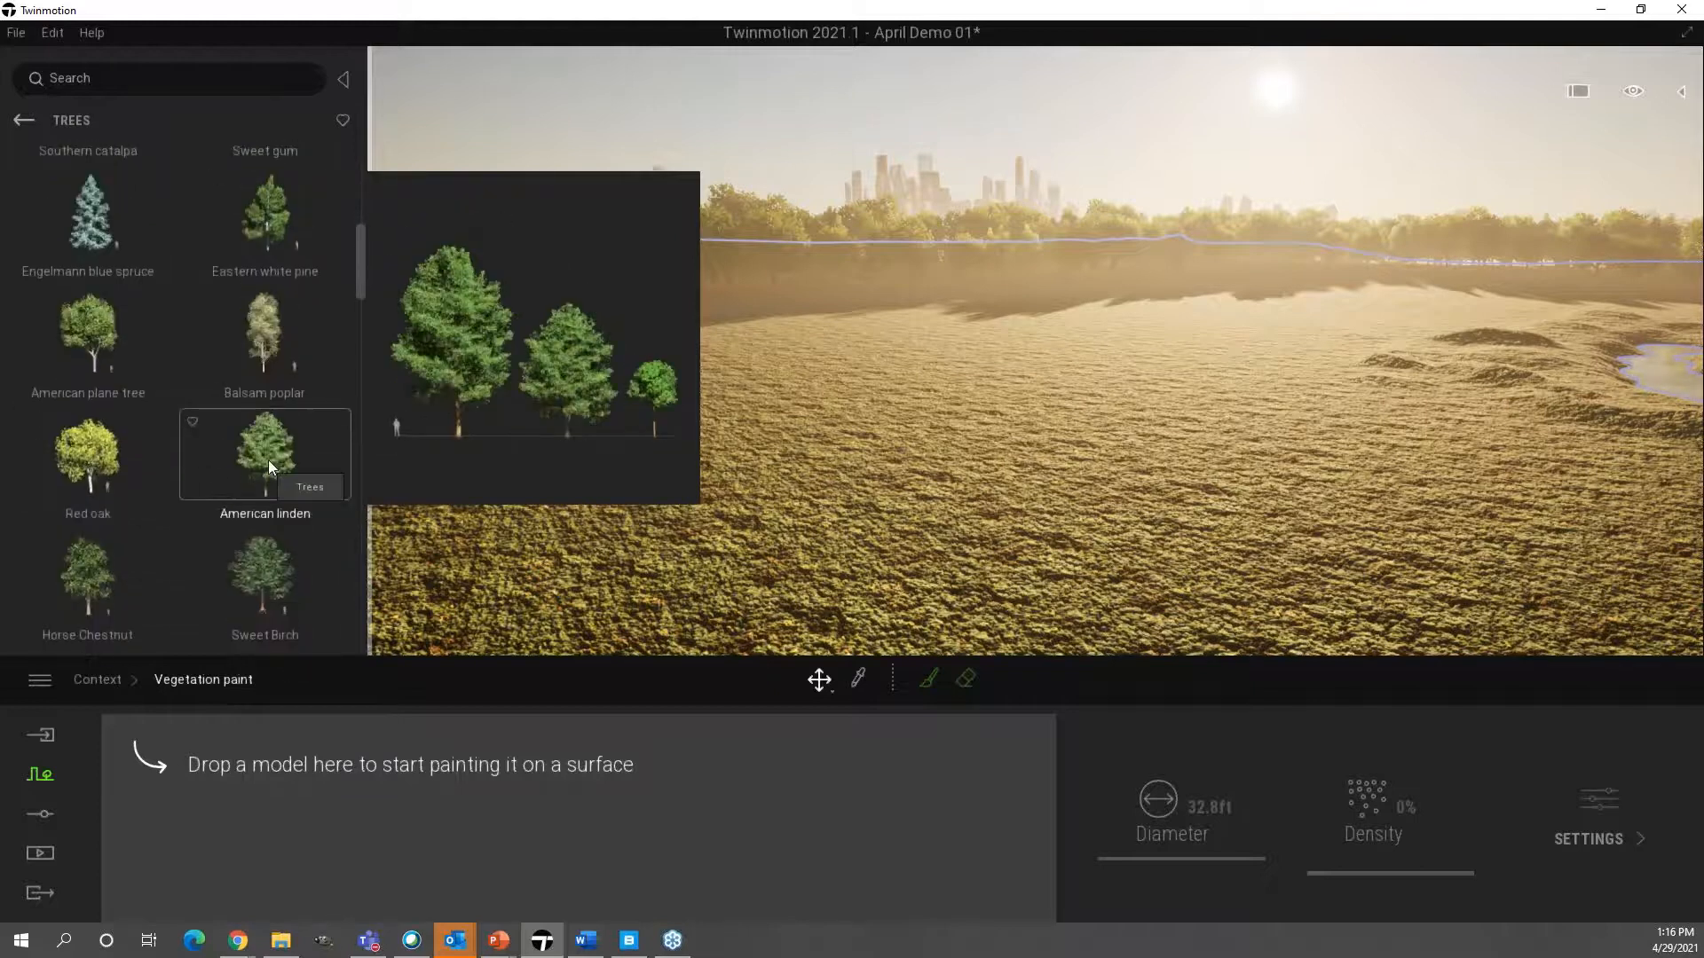
{"action": "left_click_drag", "start_coordinate": [236, 694], "coordinate": [203, 770]}
{"action": "mouse_move", "coordinate": [97, 391]}
{"action": "left_mouse_down"}
{"action": "mouse_move", "coordinate": [229, 581]}
{"action": "mouse_move", "coordinate": [299, 807]}
{"action": "mouse_move", "coordinate": [295, 737]}
{"action": "left_mouse_up"}
- Add the Southern catalpa, Ohio buckeye and Ginkgo trees to the vegetation paint set
{"action": "scroll", "coordinate": [204, 472], "scroll_direction": "up", "scroll_amount": 4}
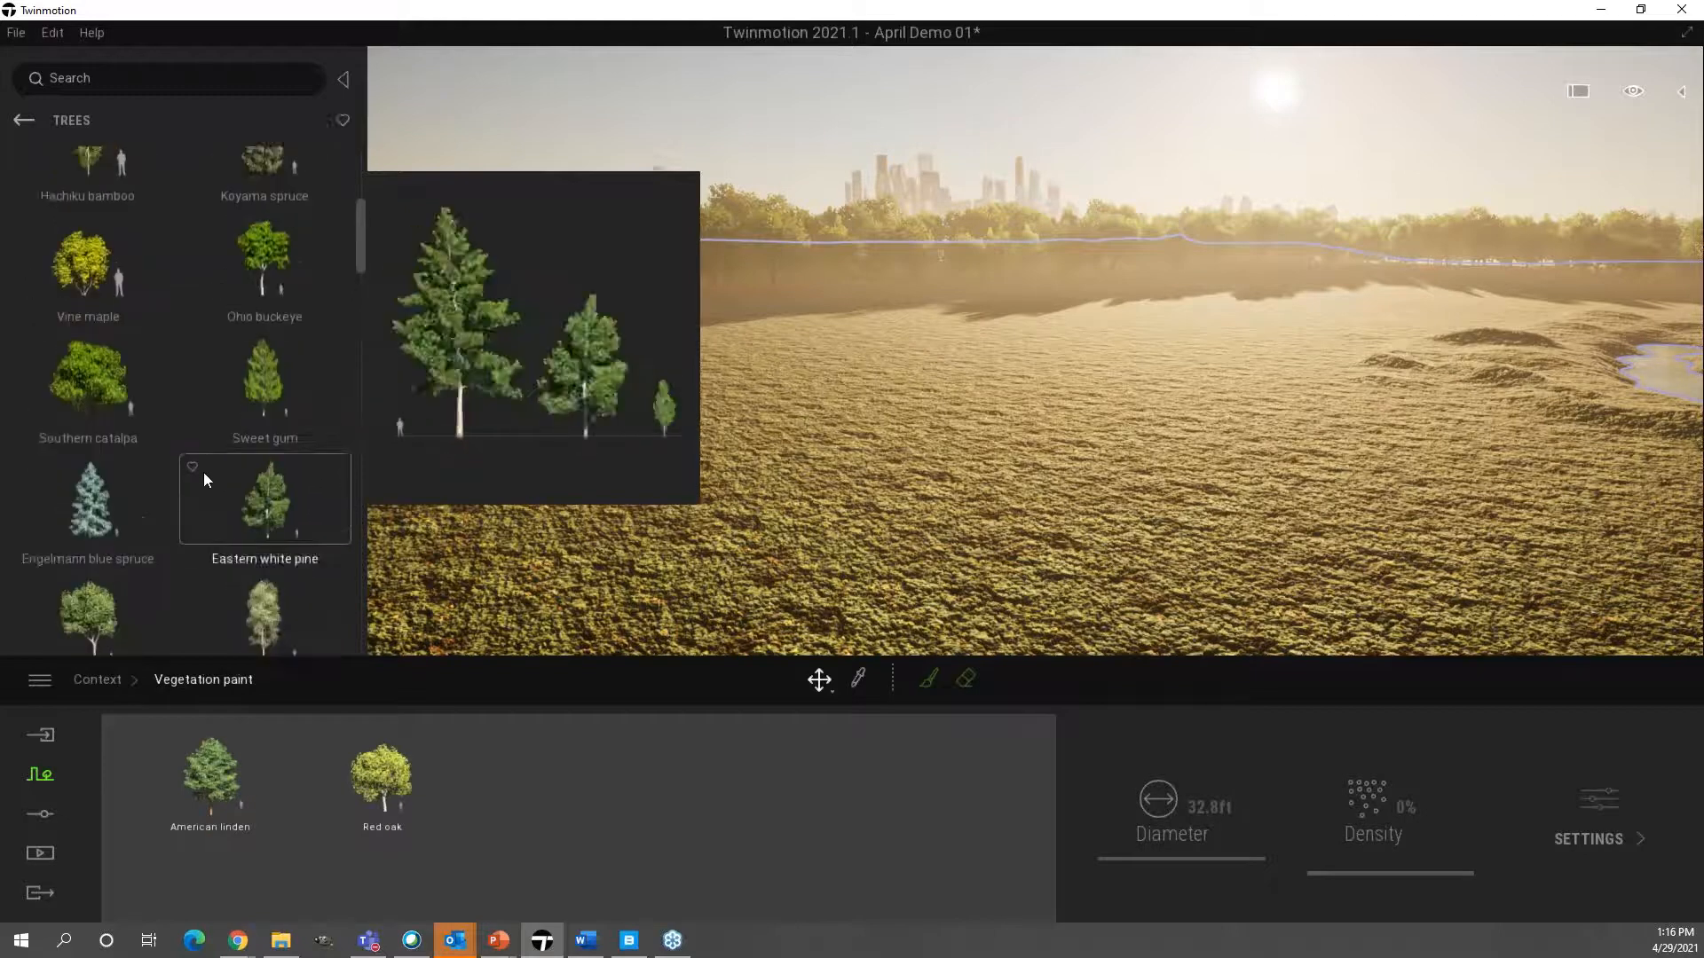
{"action": "mouse_move", "coordinate": [149, 492]}
{"action": "left_mouse_down"}
{"action": "mouse_move", "coordinate": [557, 824]}
{"action": "mouse_move", "coordinate": [479, 804]}
{"action": "left_mouse_up"}
{"action": "scroll", "coordinate": [249, 475], "scroll_direction": "up", "scroll_amount": 2}
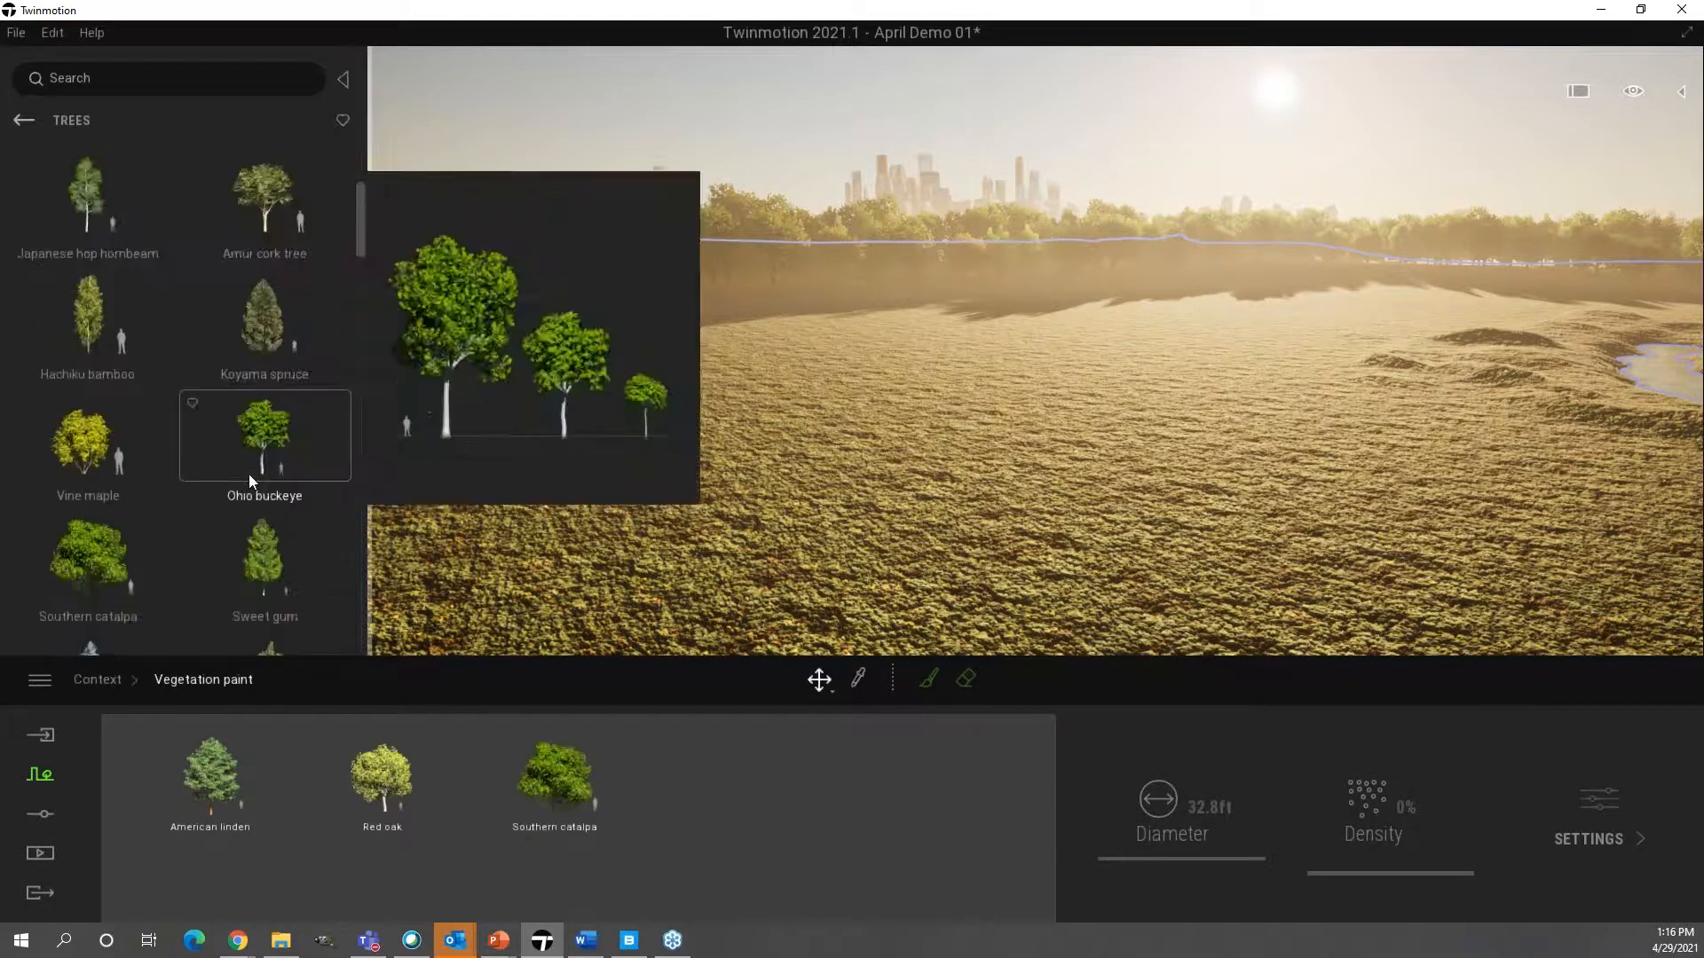
{"action": "mouse_move", "coordinate": [269, 540]}
{"action": "left_mouse_down"}
{"action": "mouse_move", "coordinate": [638, 787]}
{"action": "mouse_move", "coordinate": [683, 772]}
{"action": "left_mouse_up"}
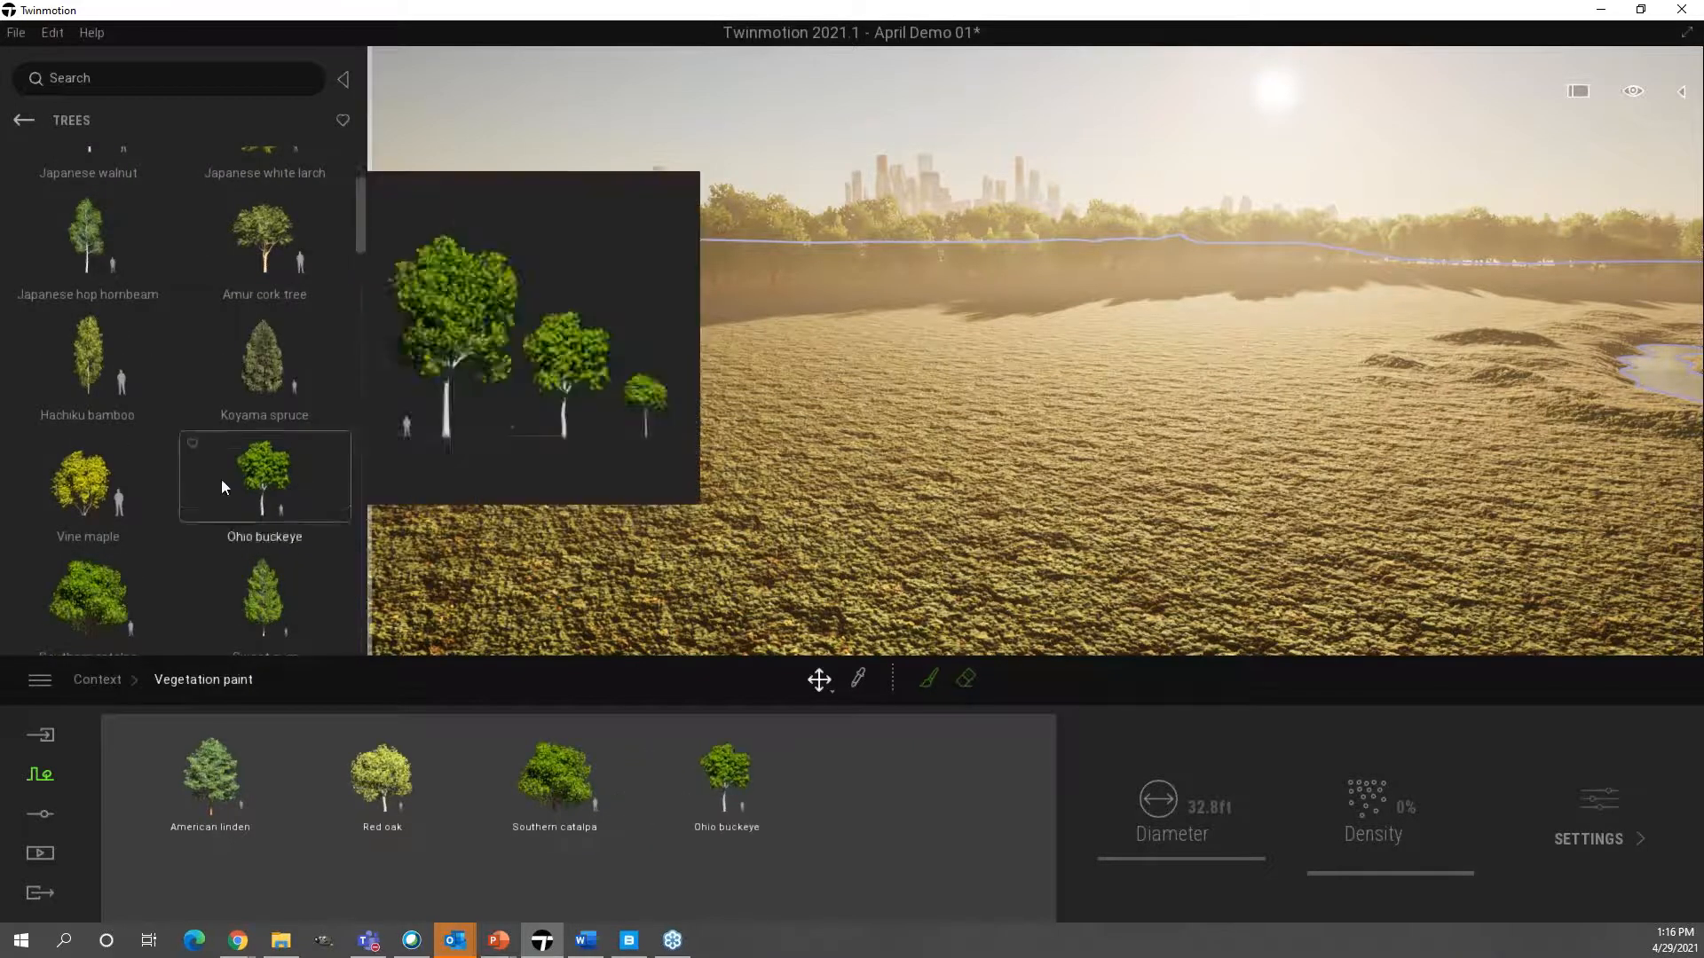
{"action": "scroll", "coordinate": [218, 497], "scroll_direction": "up", "scroll_amount": 2}
{"action": "scroll", "coordinate": [222, 497], "scroll_direction": "up", "scroll_amount": 2}
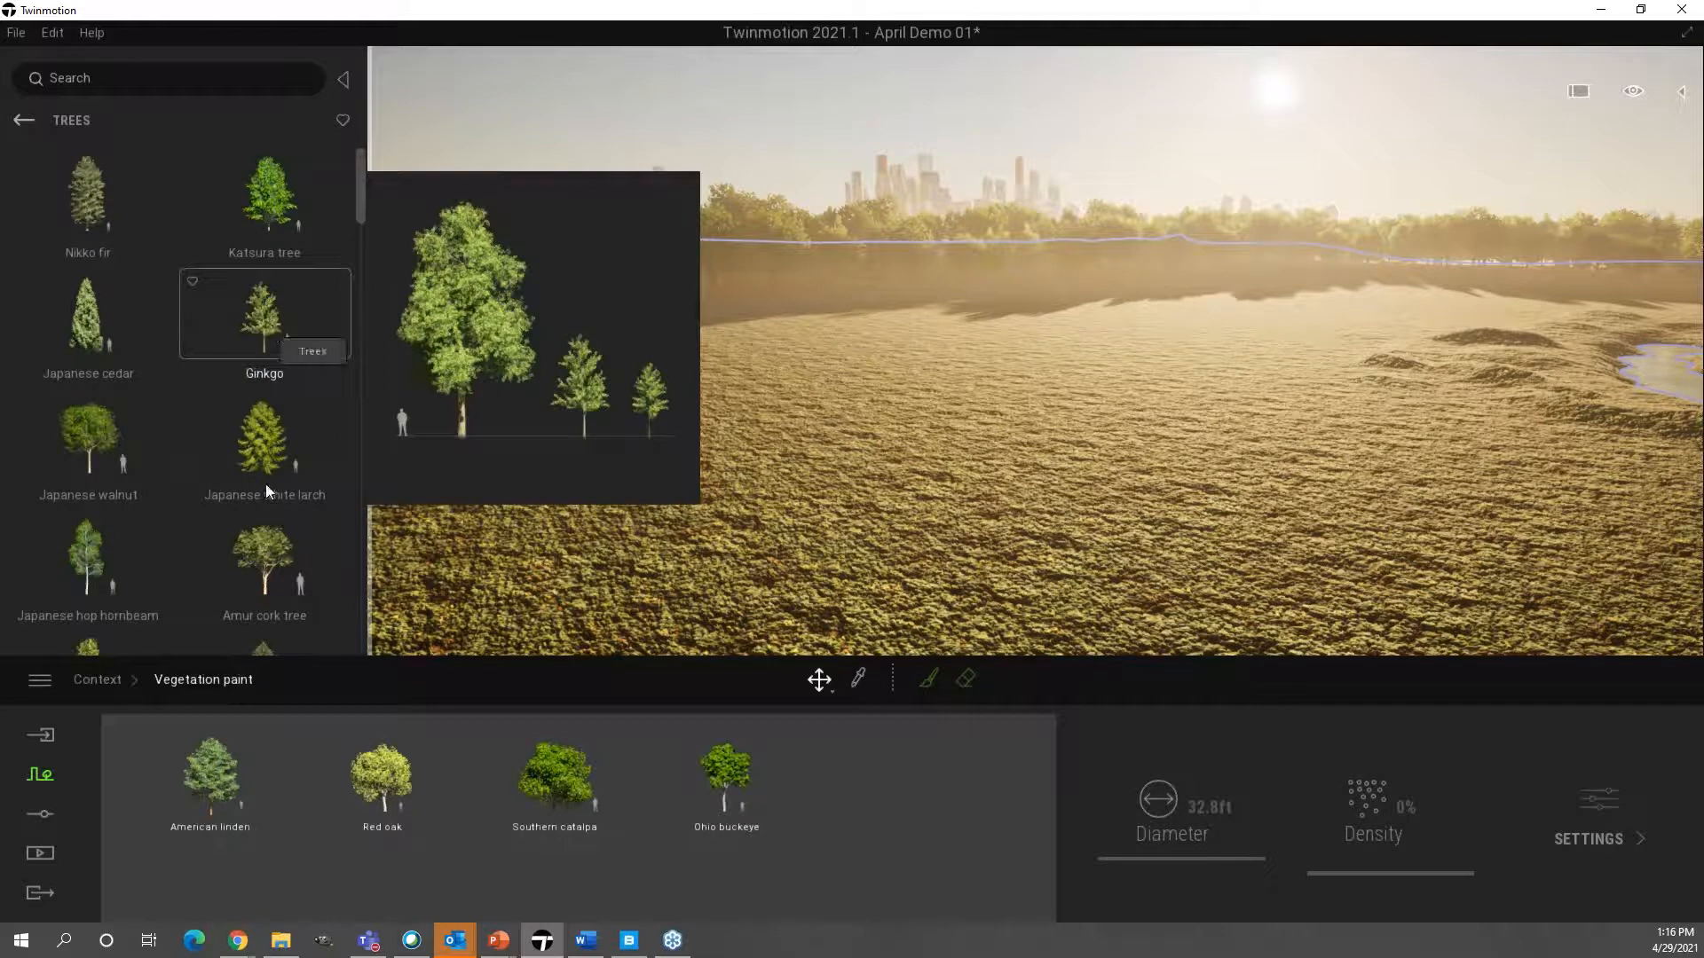
{"action": "left_click_drag", "start_coordinate": [264, 299], "coordinate": [846, 826]}
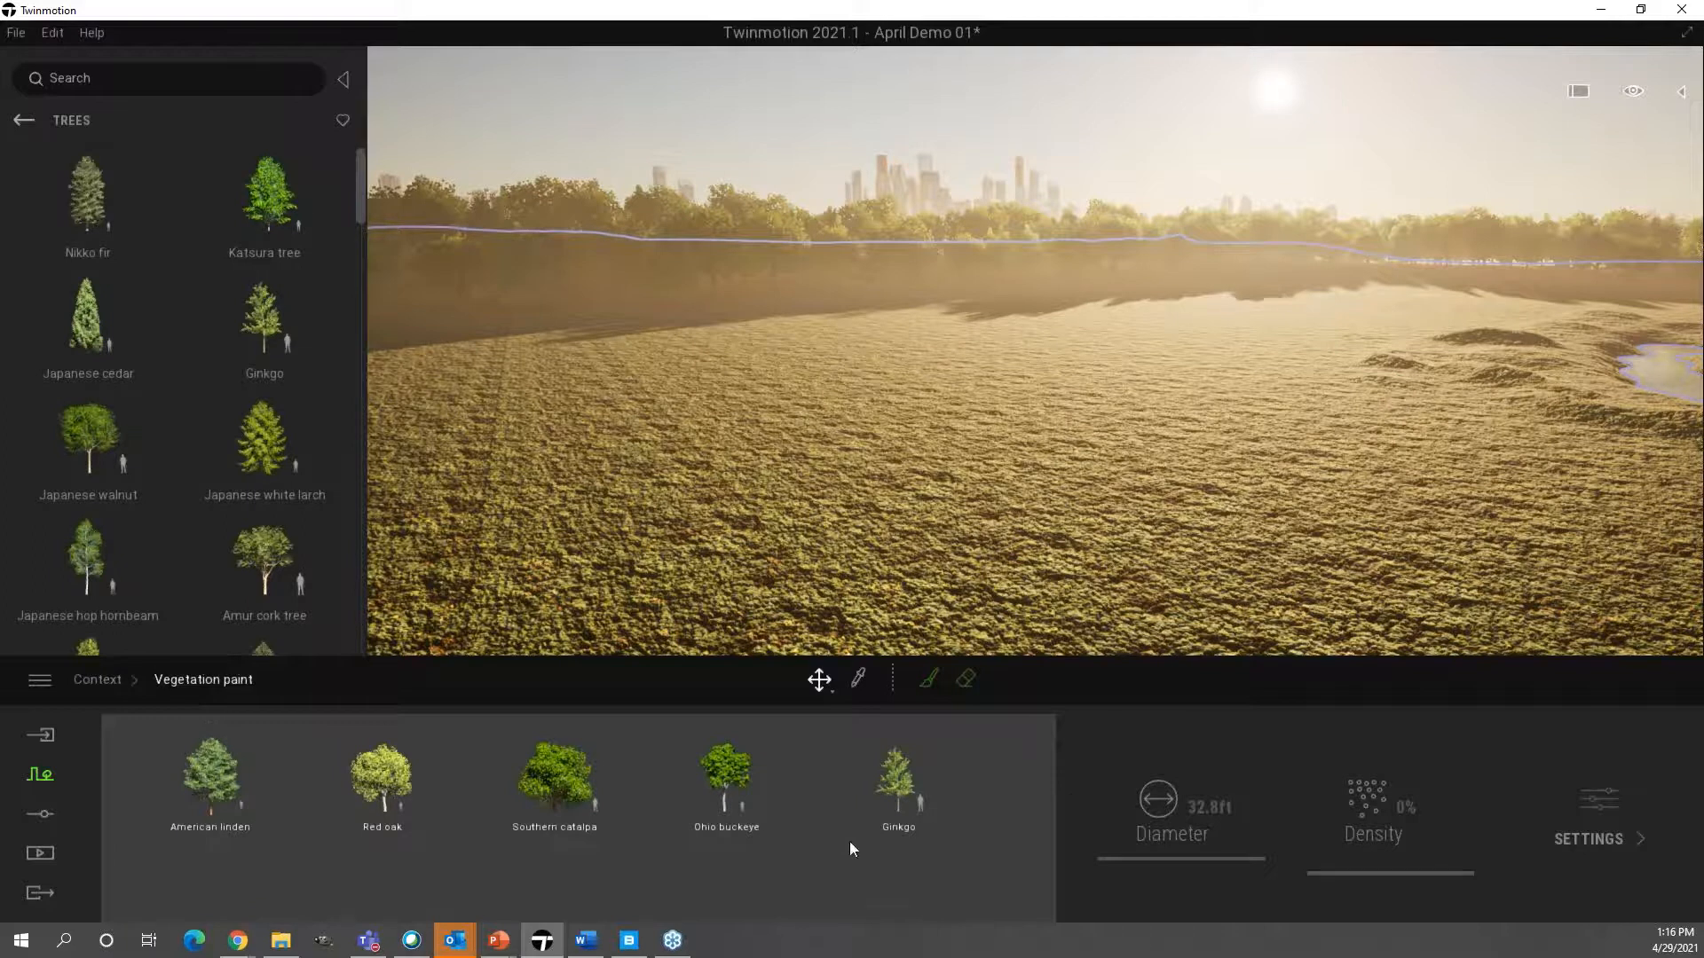
- Set the painting density of the Ginkgo, Ohio buckeye and Southern catalpa to 100%
{"action": "left_click", "coordinate": [245, 808]}
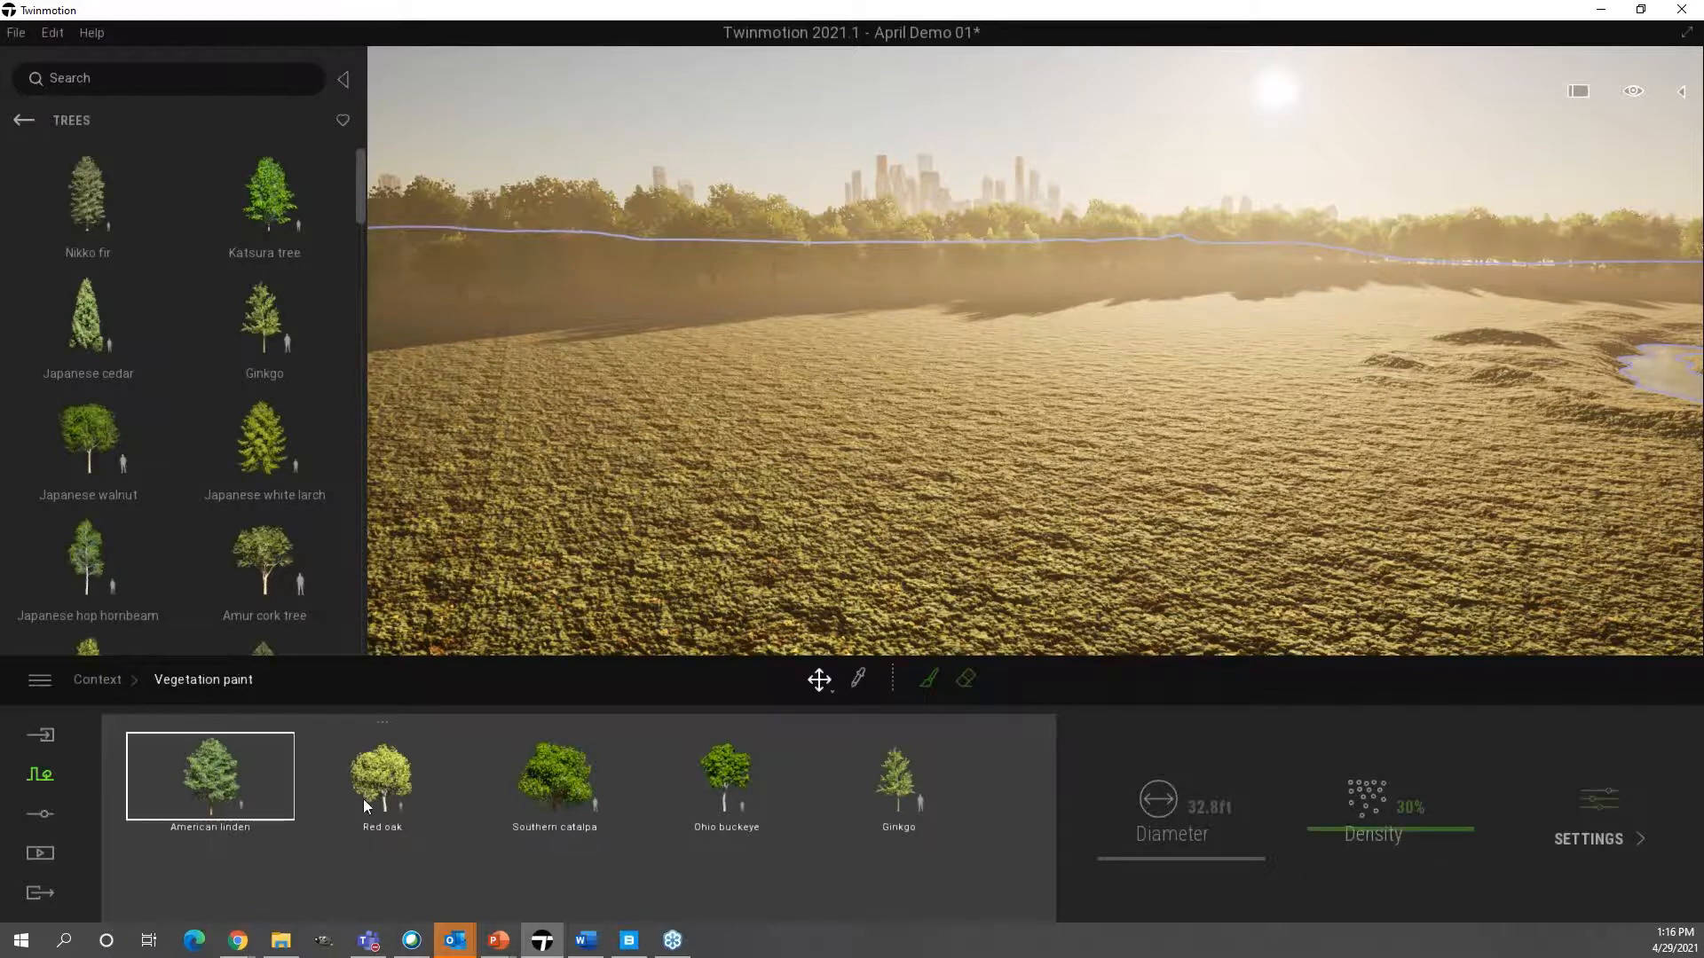
{"action": "left_click", "coordinate": [401, 800]}
{"action": "left_click", "coordinate": [553, 790]}
{"action": "left_click", "coordinate": [708, 772]}
{"action": "left_click", "coordinate": [896, 795]}
{"action": "left_click_drag", "start_coordinate": [1342, 833], "coordinate": [1342, 726]}
{"action": "left_click", "coordinate": [702, 776]}
{"action": "left_click_drag", "start_coordinate": [1367, 830], "coordinate": [1367, 726]}
{"action": "left_click", "coordinate": [571, 771]}
{"action": "left_click_drag", "start_coordinate": [1344, 831], "coordinate": [1344, 726]}
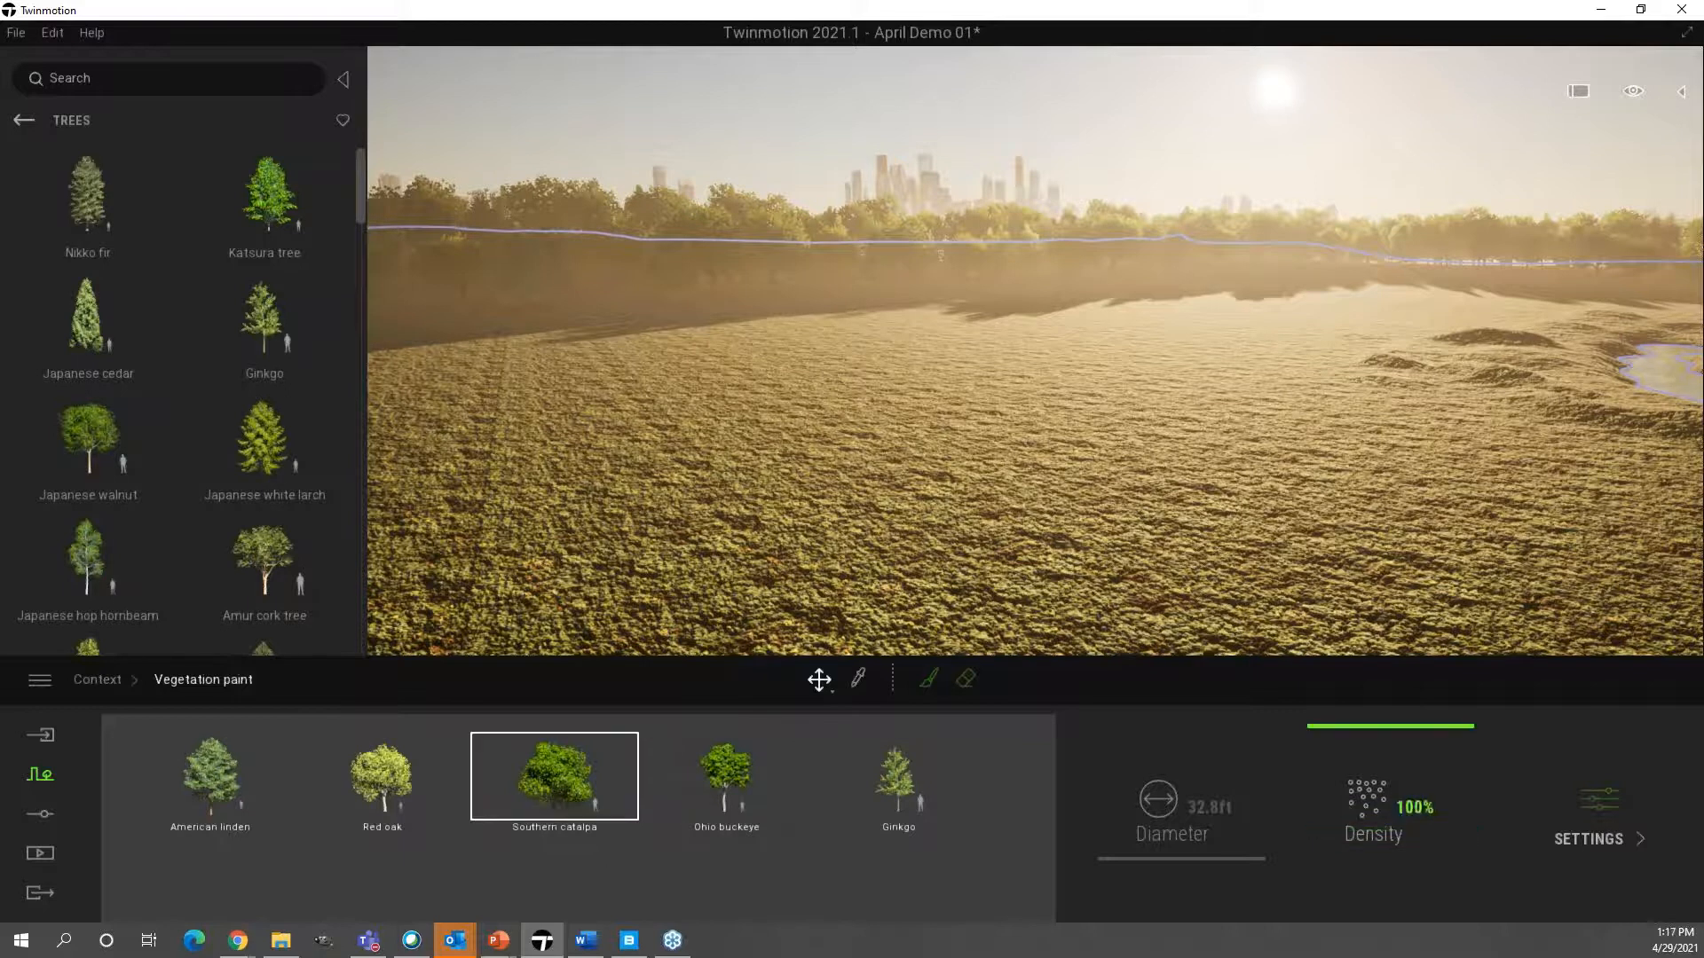
- Set the painting density of the Red oak and American linden to 100%
{"action": "left_click", "coordinate": [372, 779]}
{"action": "left_click_drag", "start_coordinate": [1437, 830], "coordinate": [1438, 726]}
{"action": "left_click", "coordinate": [257, 783]}
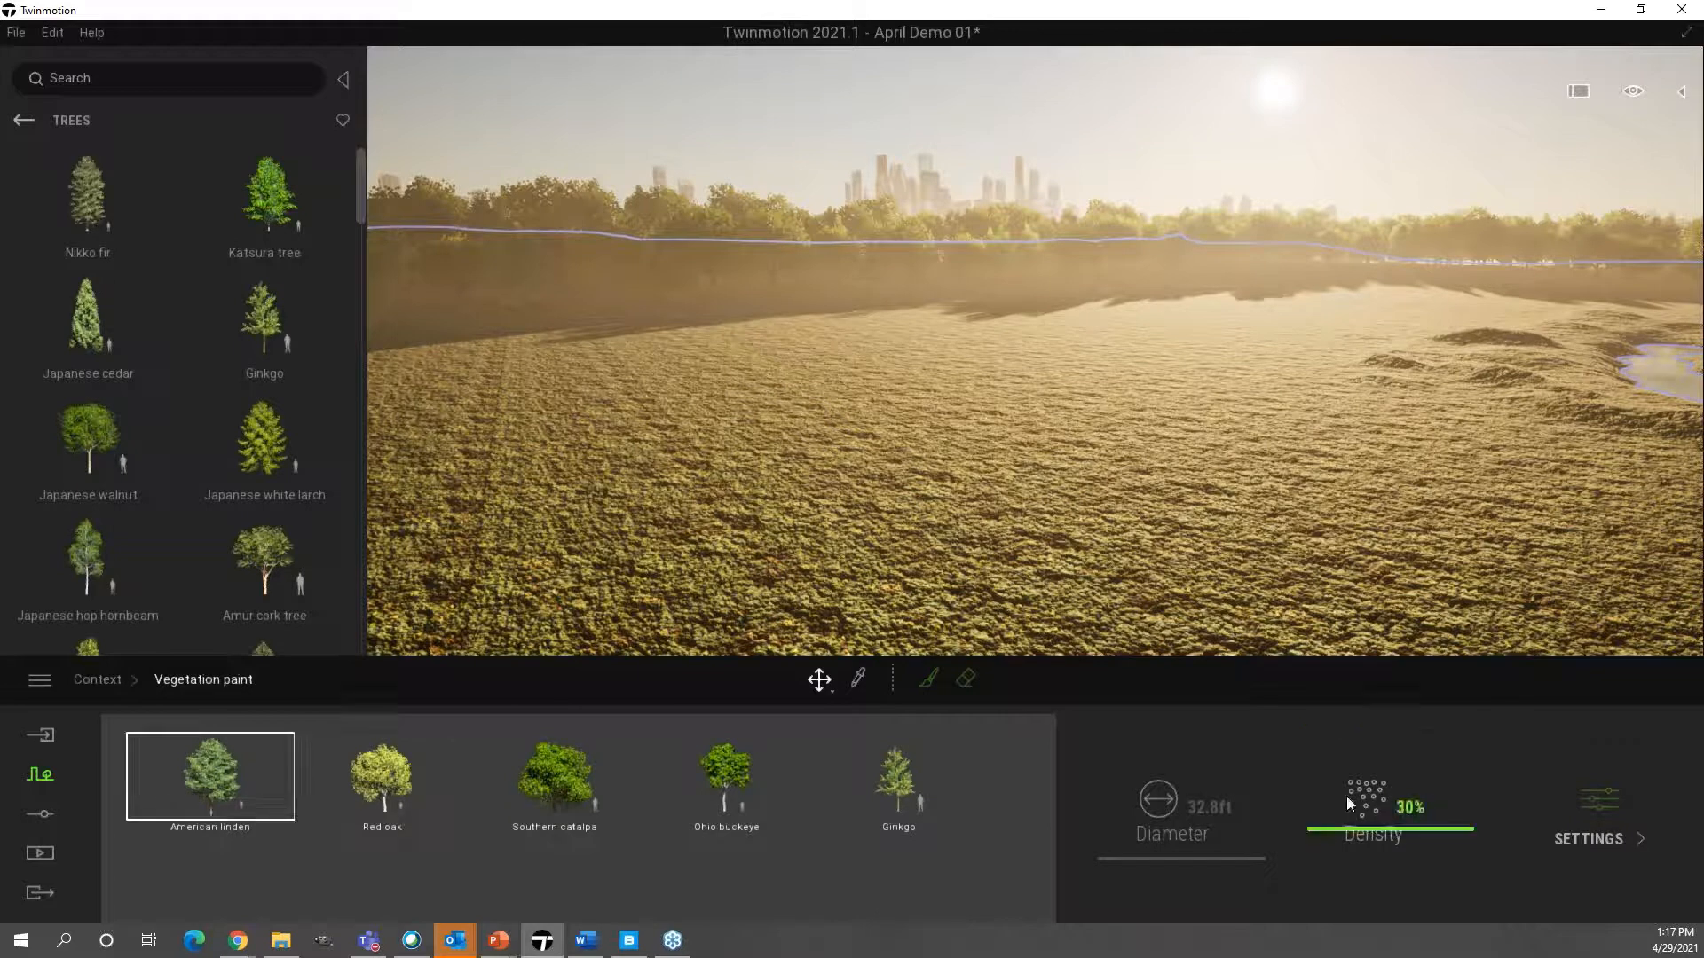
{"action": "left_click_drag", "start_coordinate": [1331, 832], "coordinate": [1363, 673]}
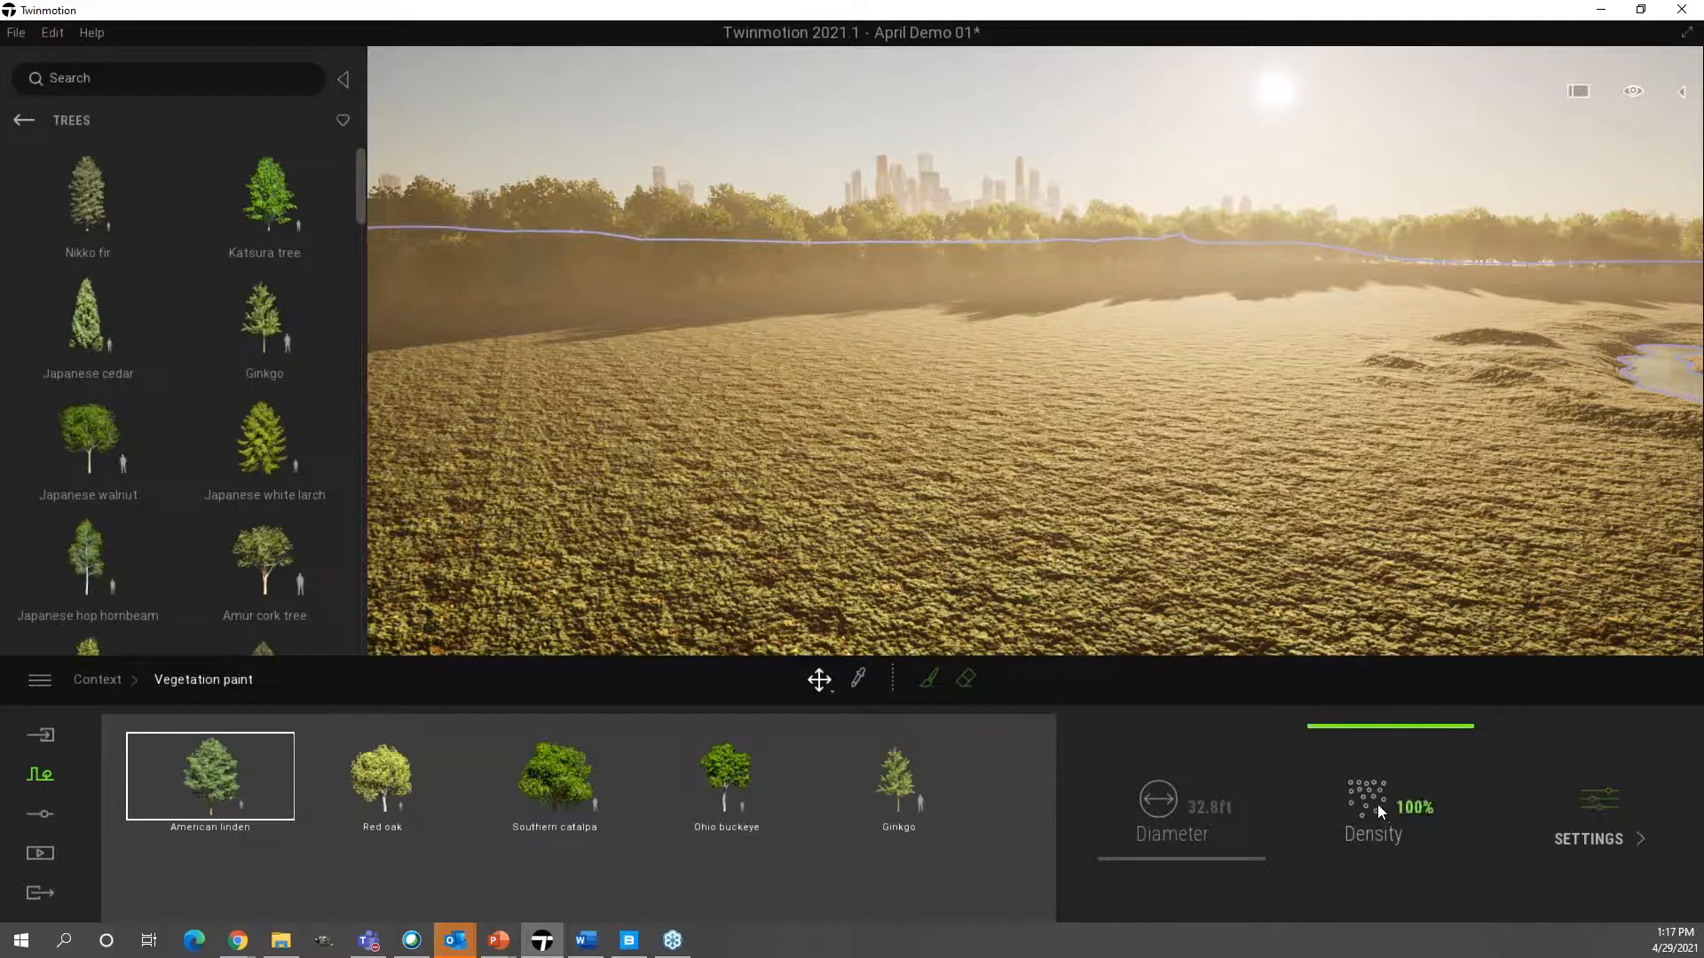
- Examine the American linden's age, growth, tint, season and wind settings, including the colour choices for its leaves
{"action": "left_click", "coordinate": [1598, 801]}
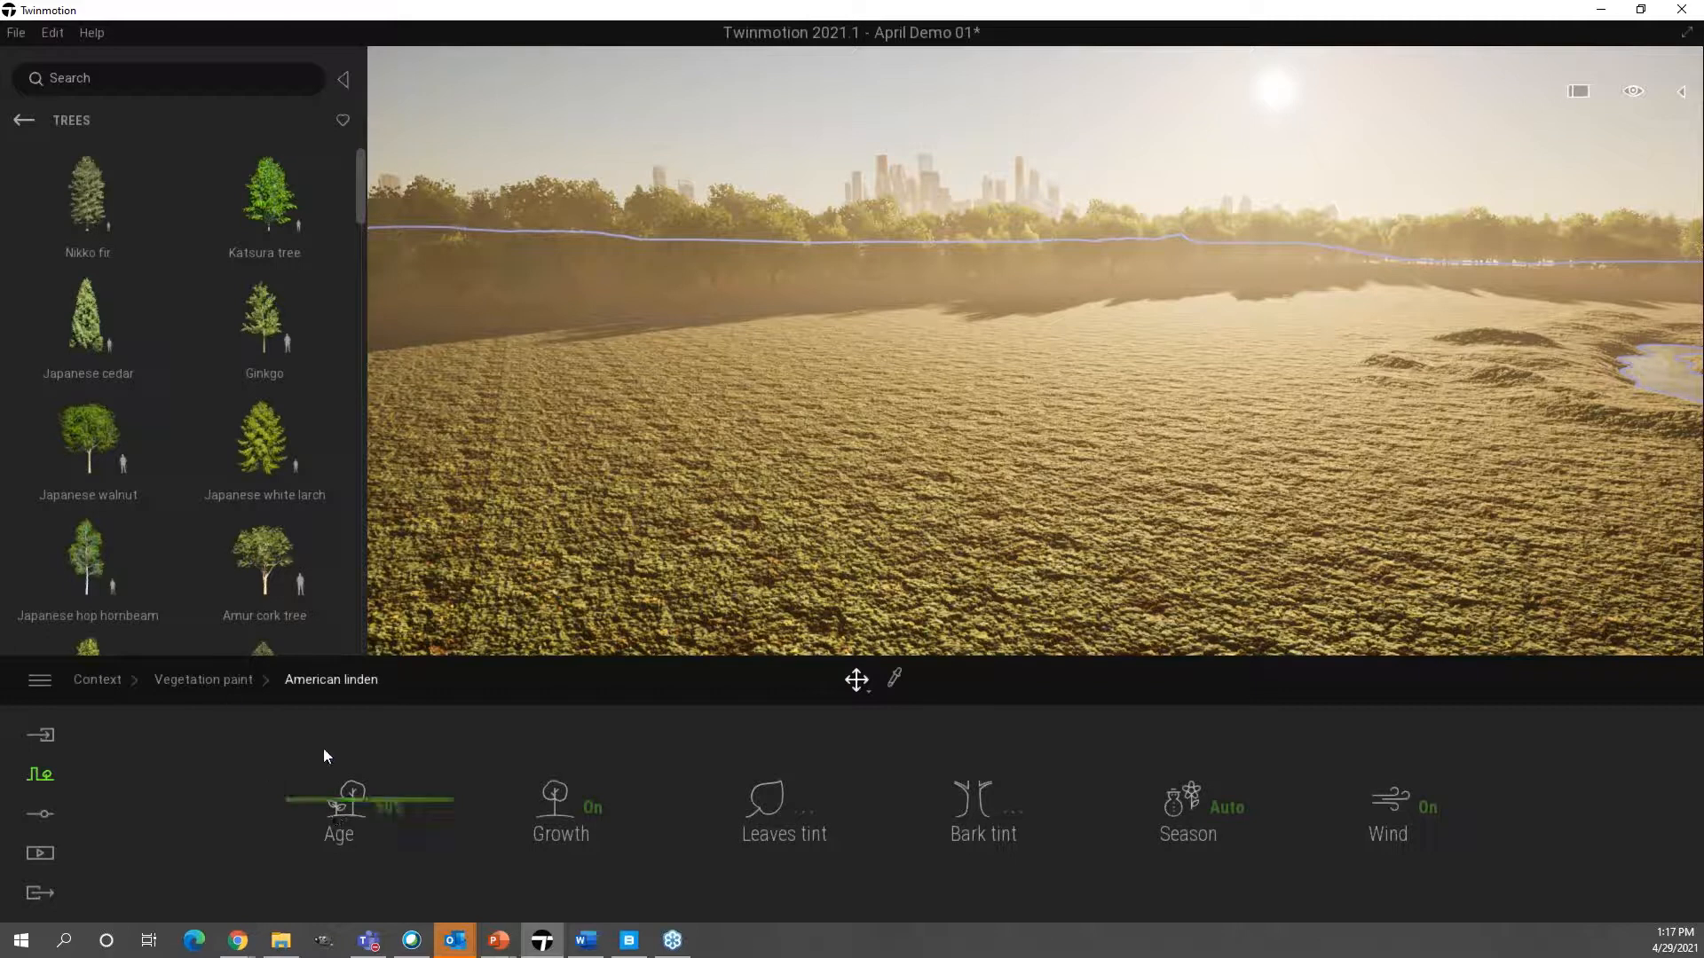
{"action": "left_click", "coordinate": [201, 679]}
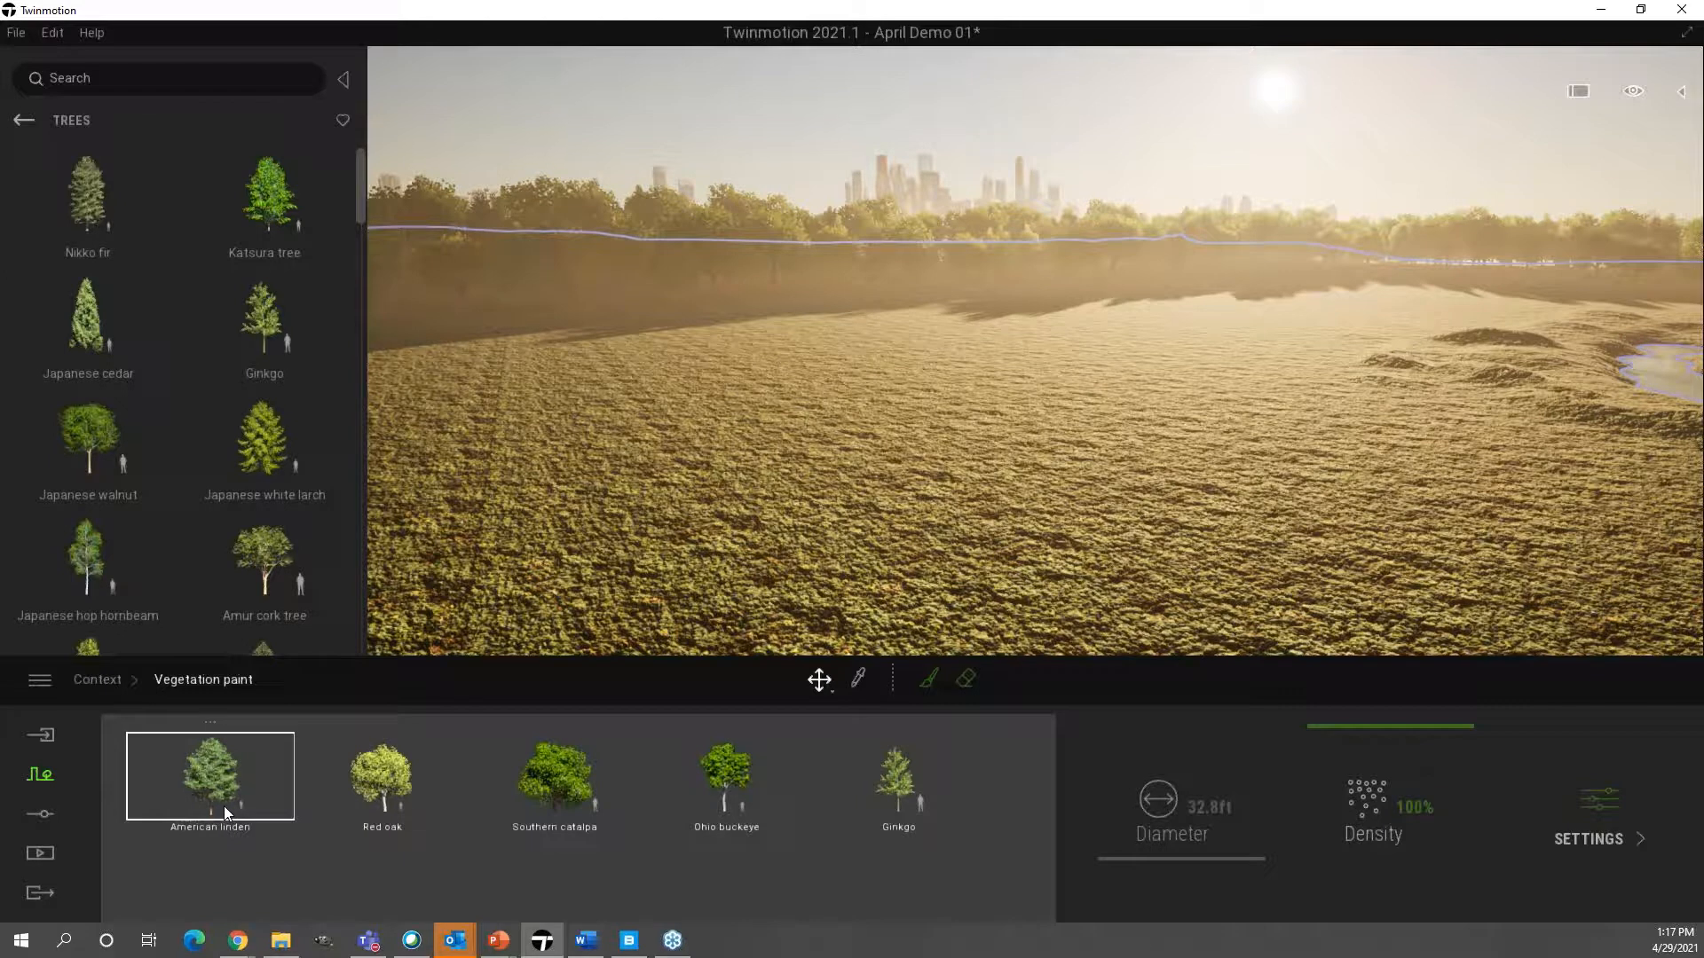
{"action": "left_click", "coordinate": [1598, 802]}
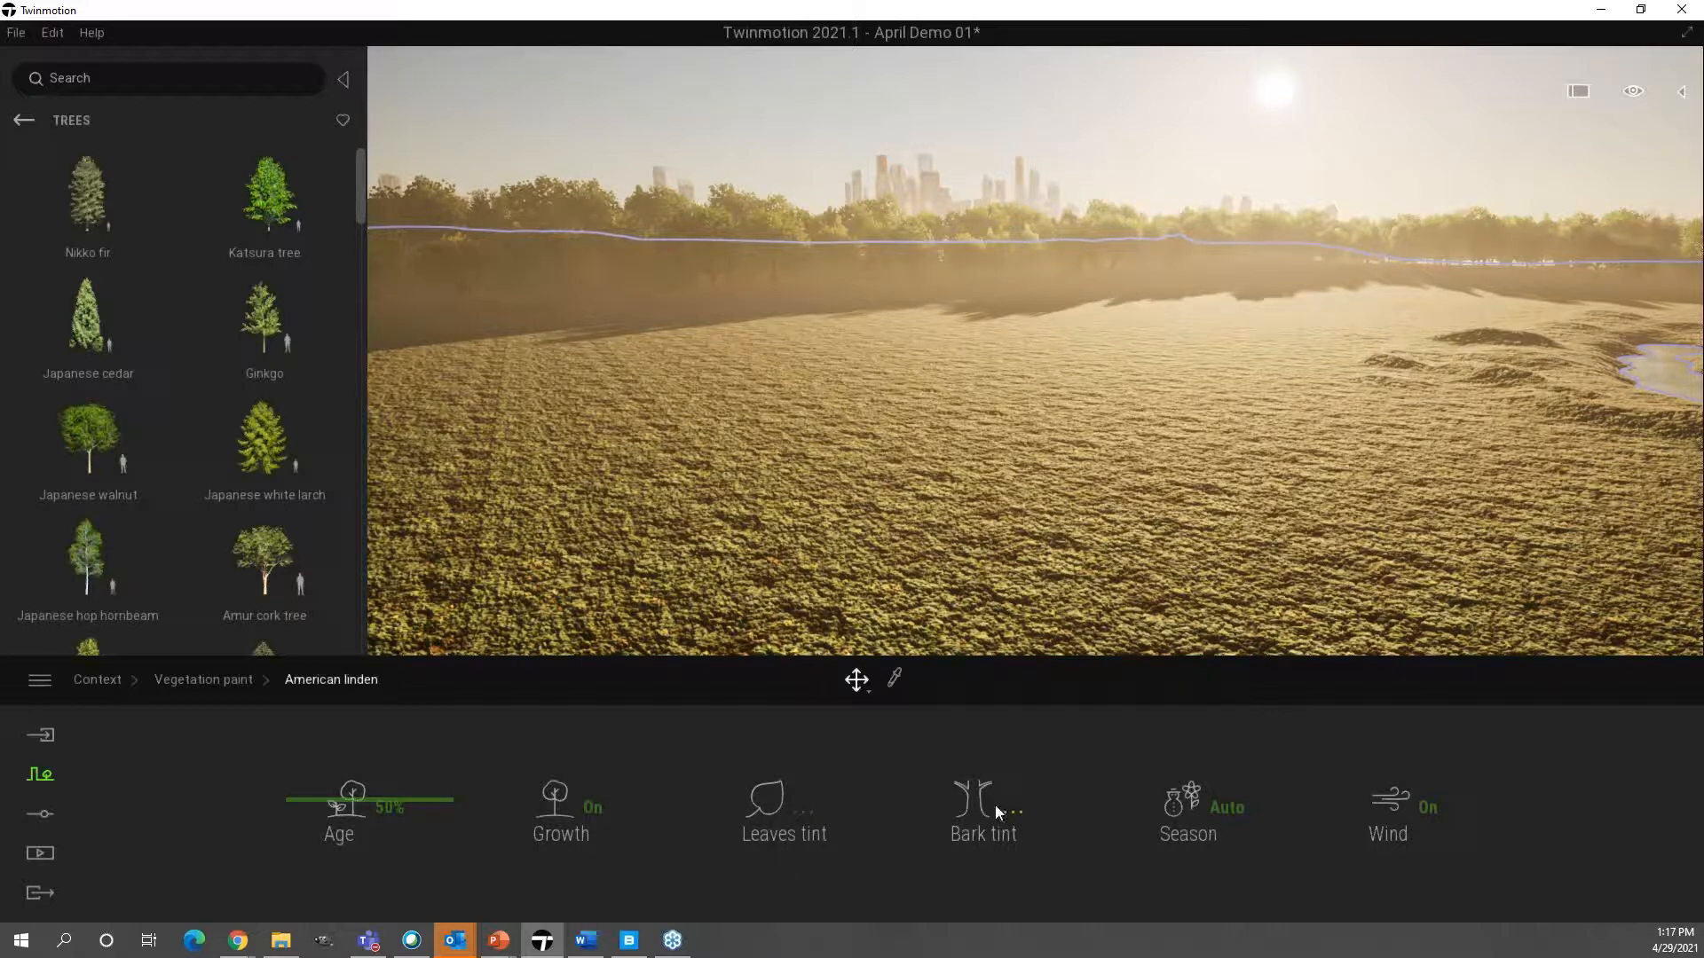
{"action": "left_click", "coordinate": [804, 811]}
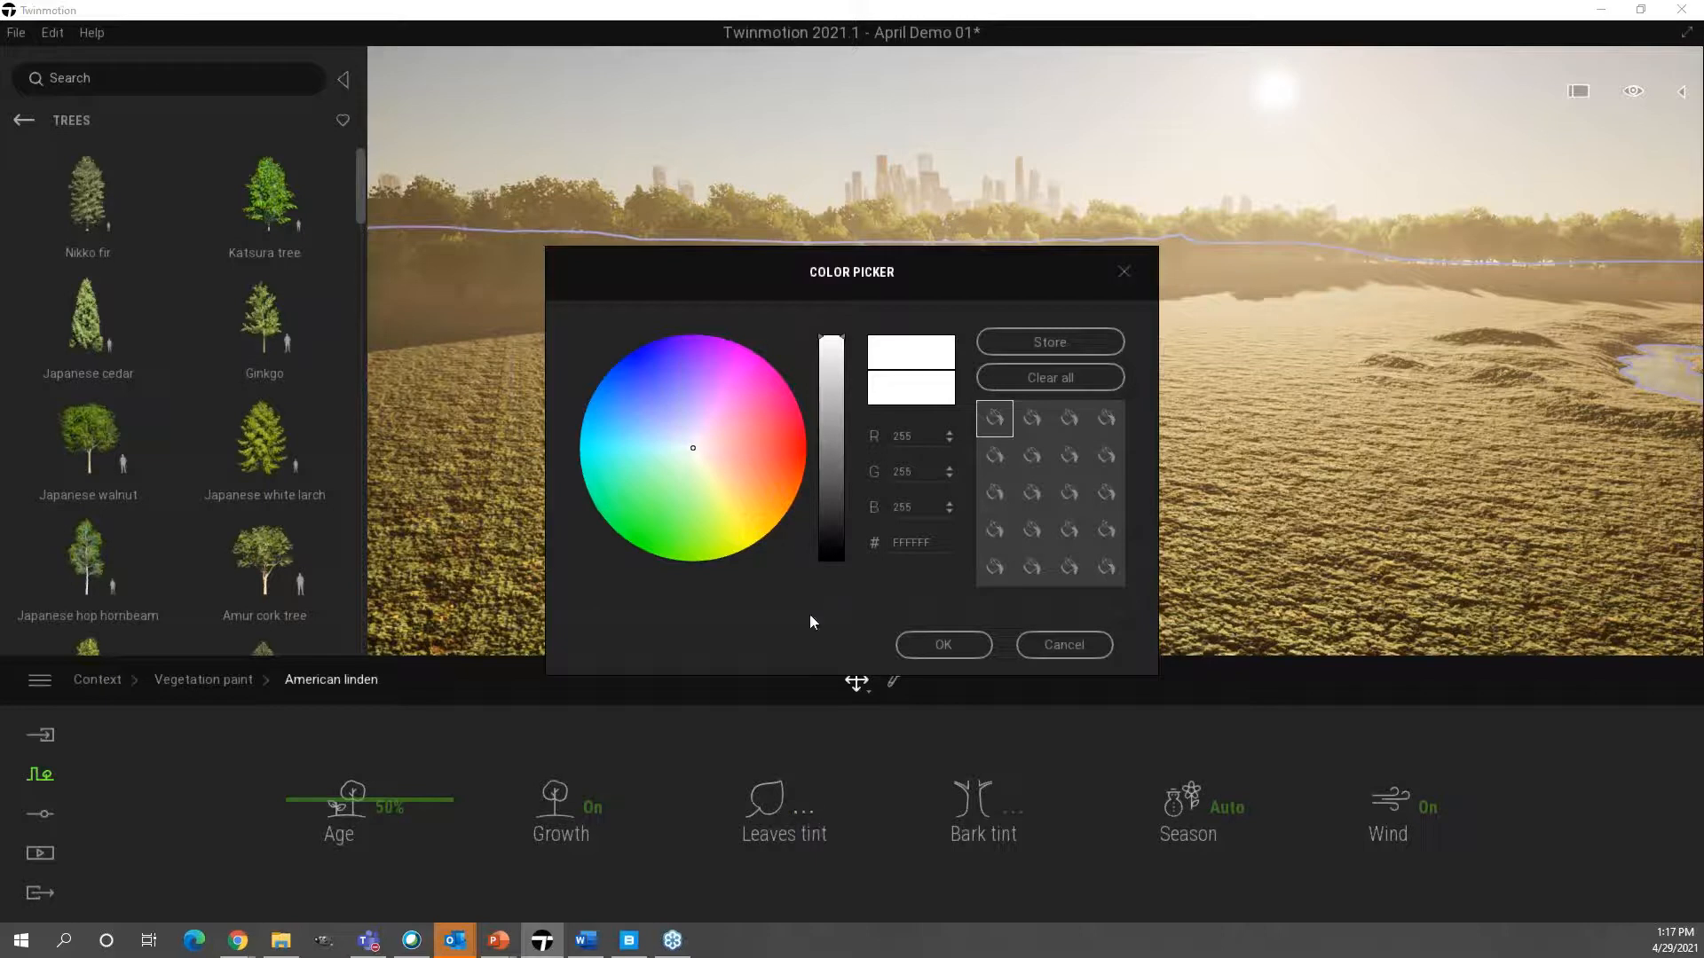
{"action": "left_click", "coordinate": [1056, 660]}
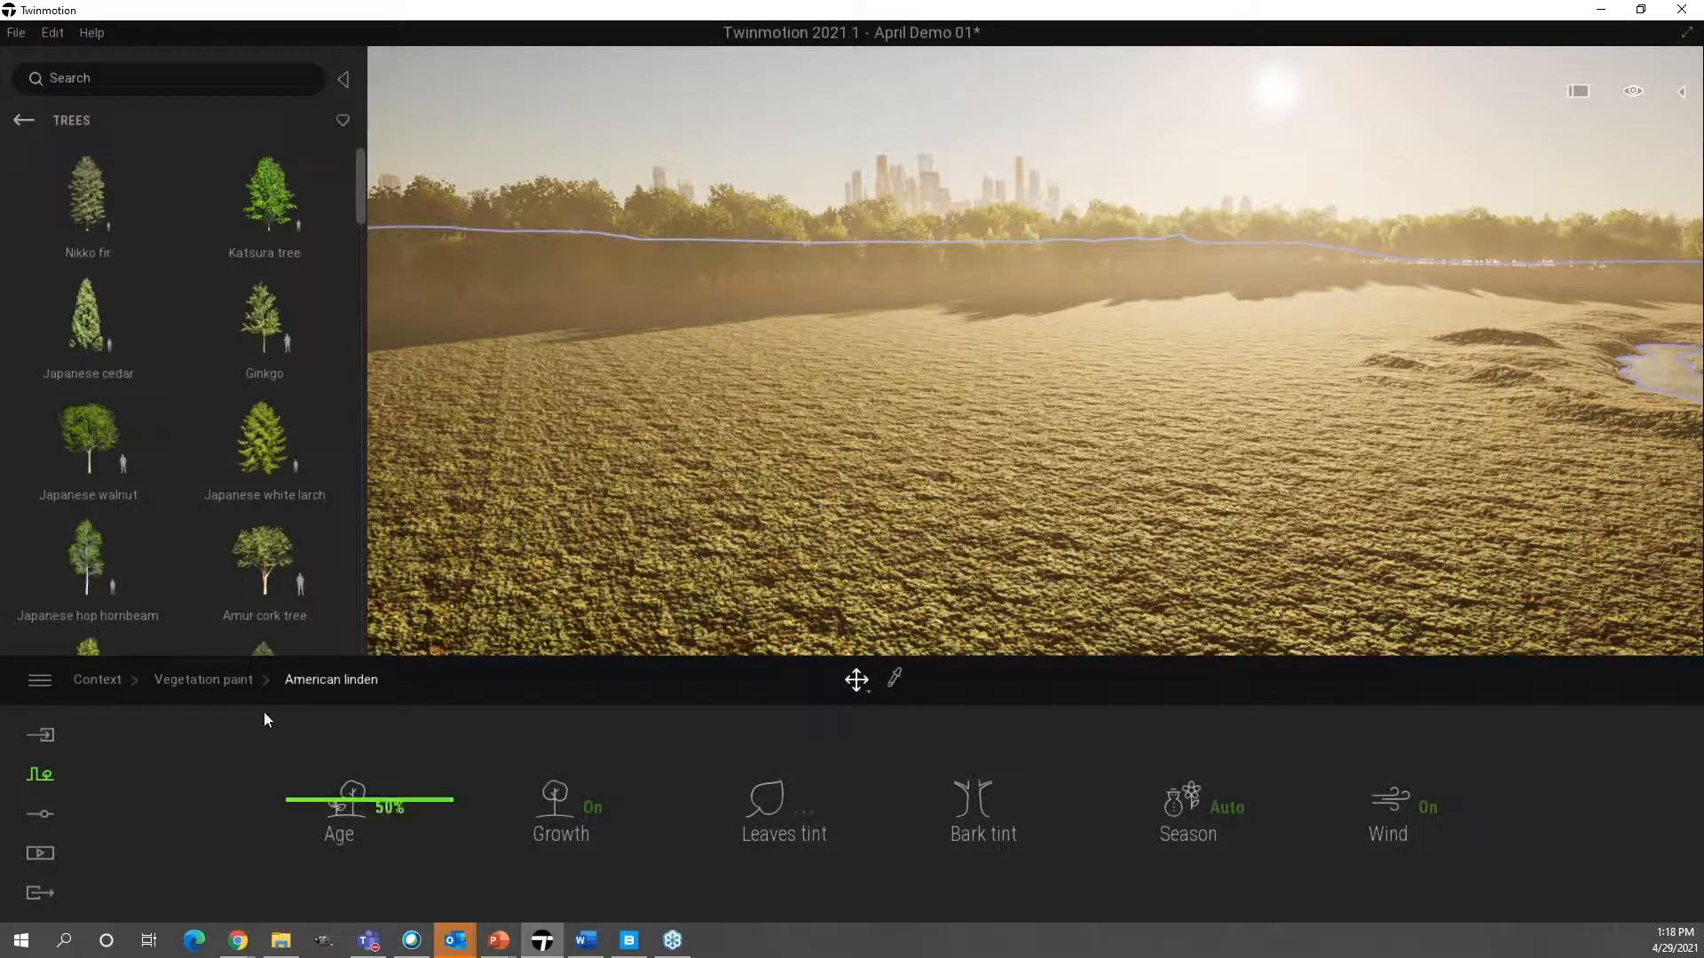
{"action": "left_click", "coordinate": [203, 680]}
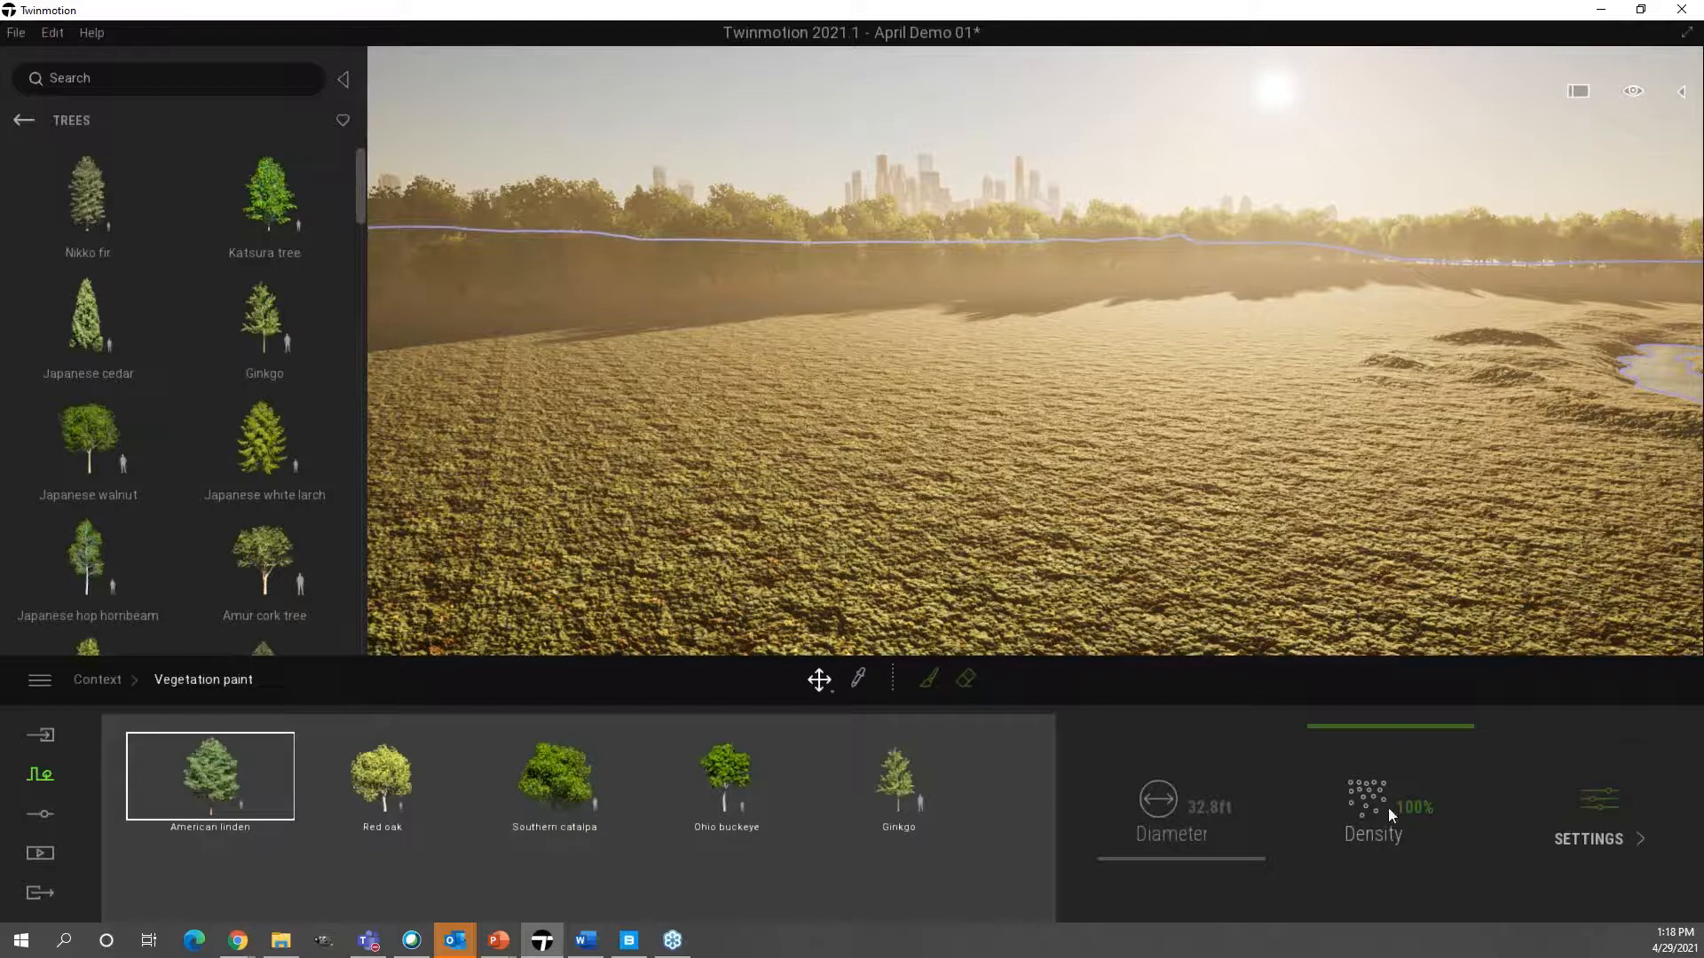
- Tint the American linden's leaves a muted green, #6B865D
{"action": "left_click", "coordinate": [1624, 804]}
{"action": "left_click", "coordinate": [796, 813]}
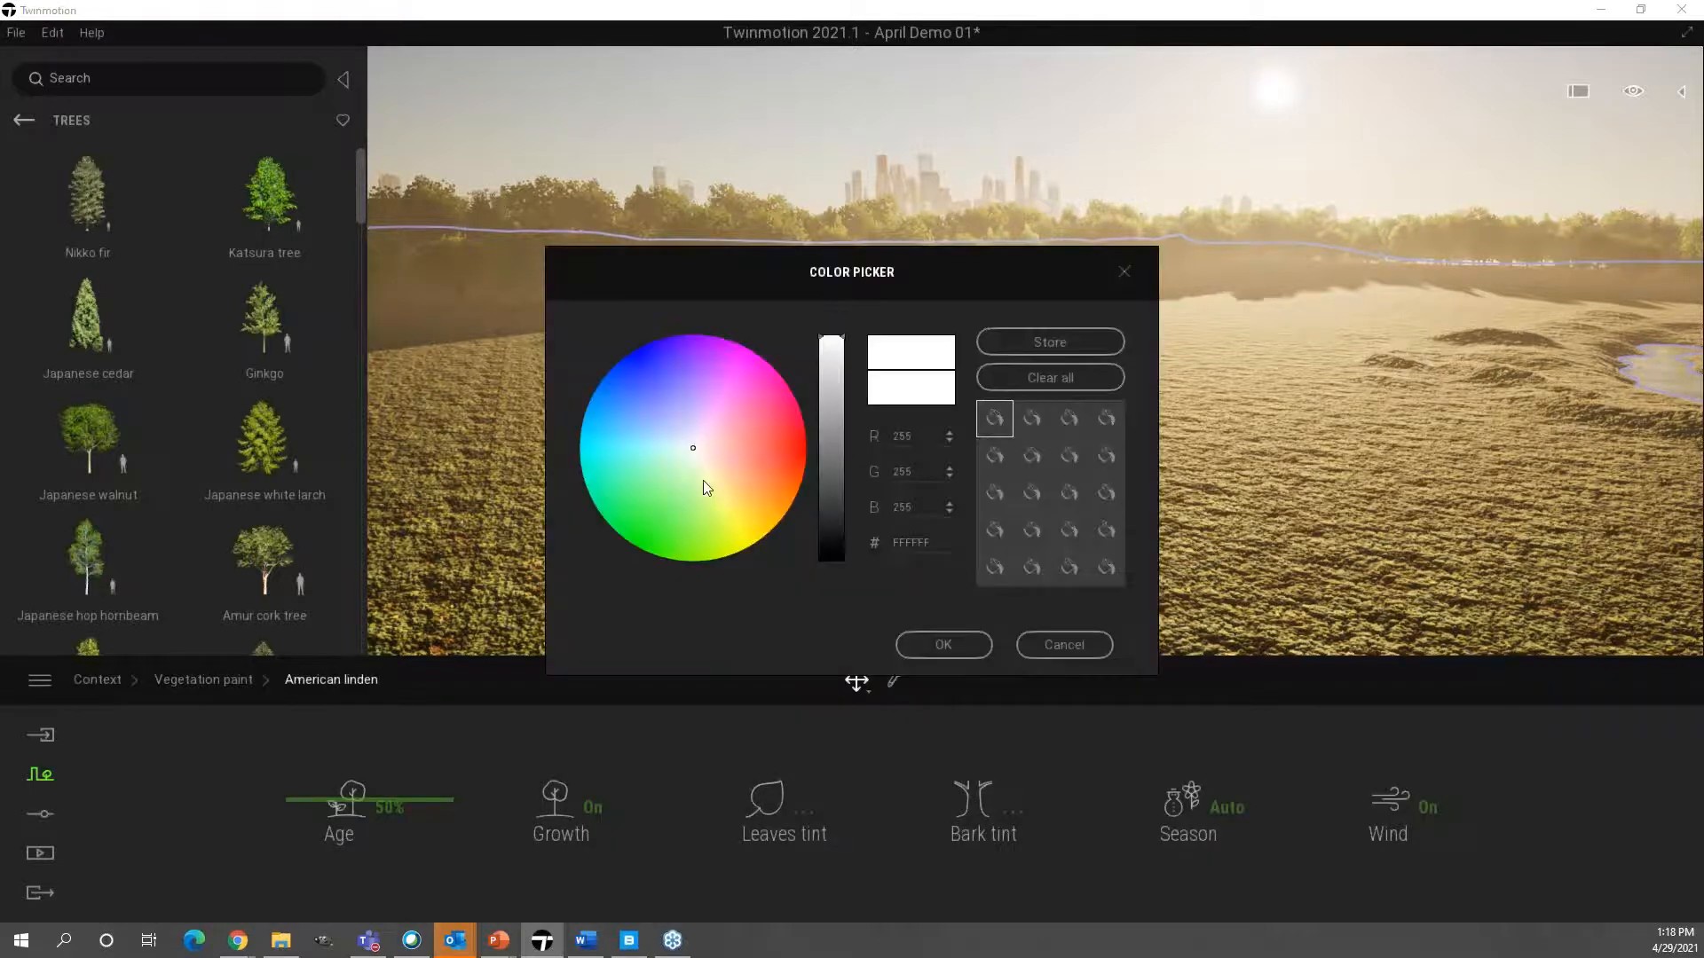
{"action": "left_click", "coordinate": [687, 482]}
{"action": "left_click_drag", "start_coordinate": [830, 339], "coordinate": [831, 441]}
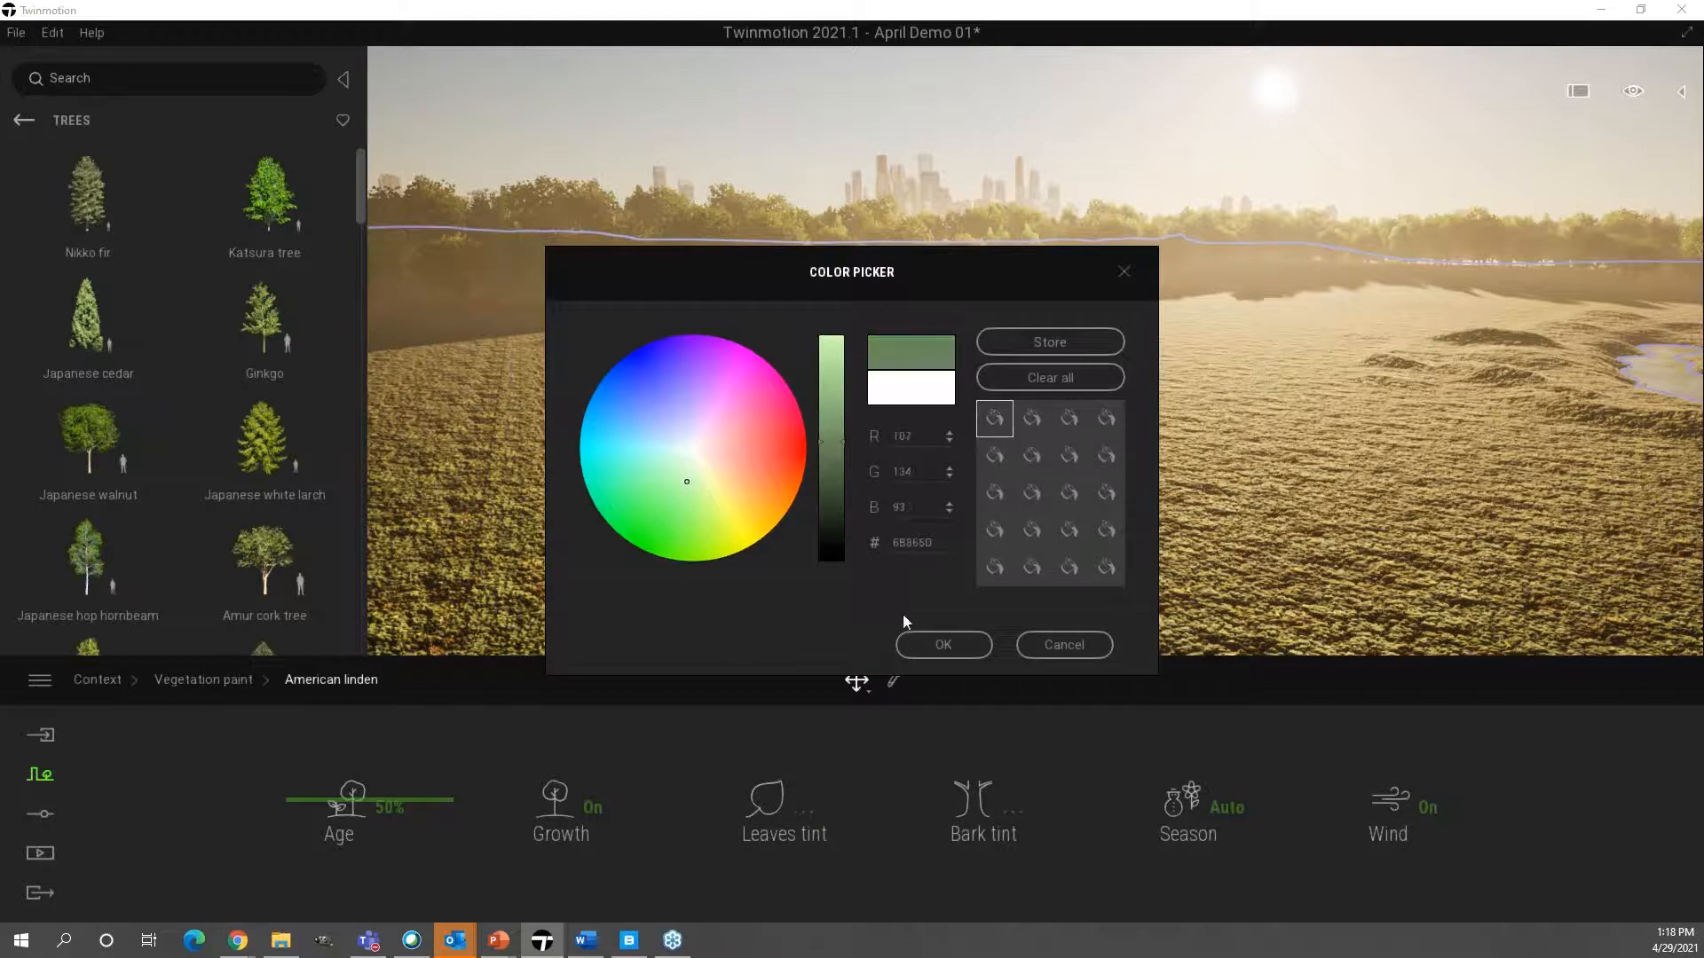
{"action": "left_click", "coordinate": [943, 646]}
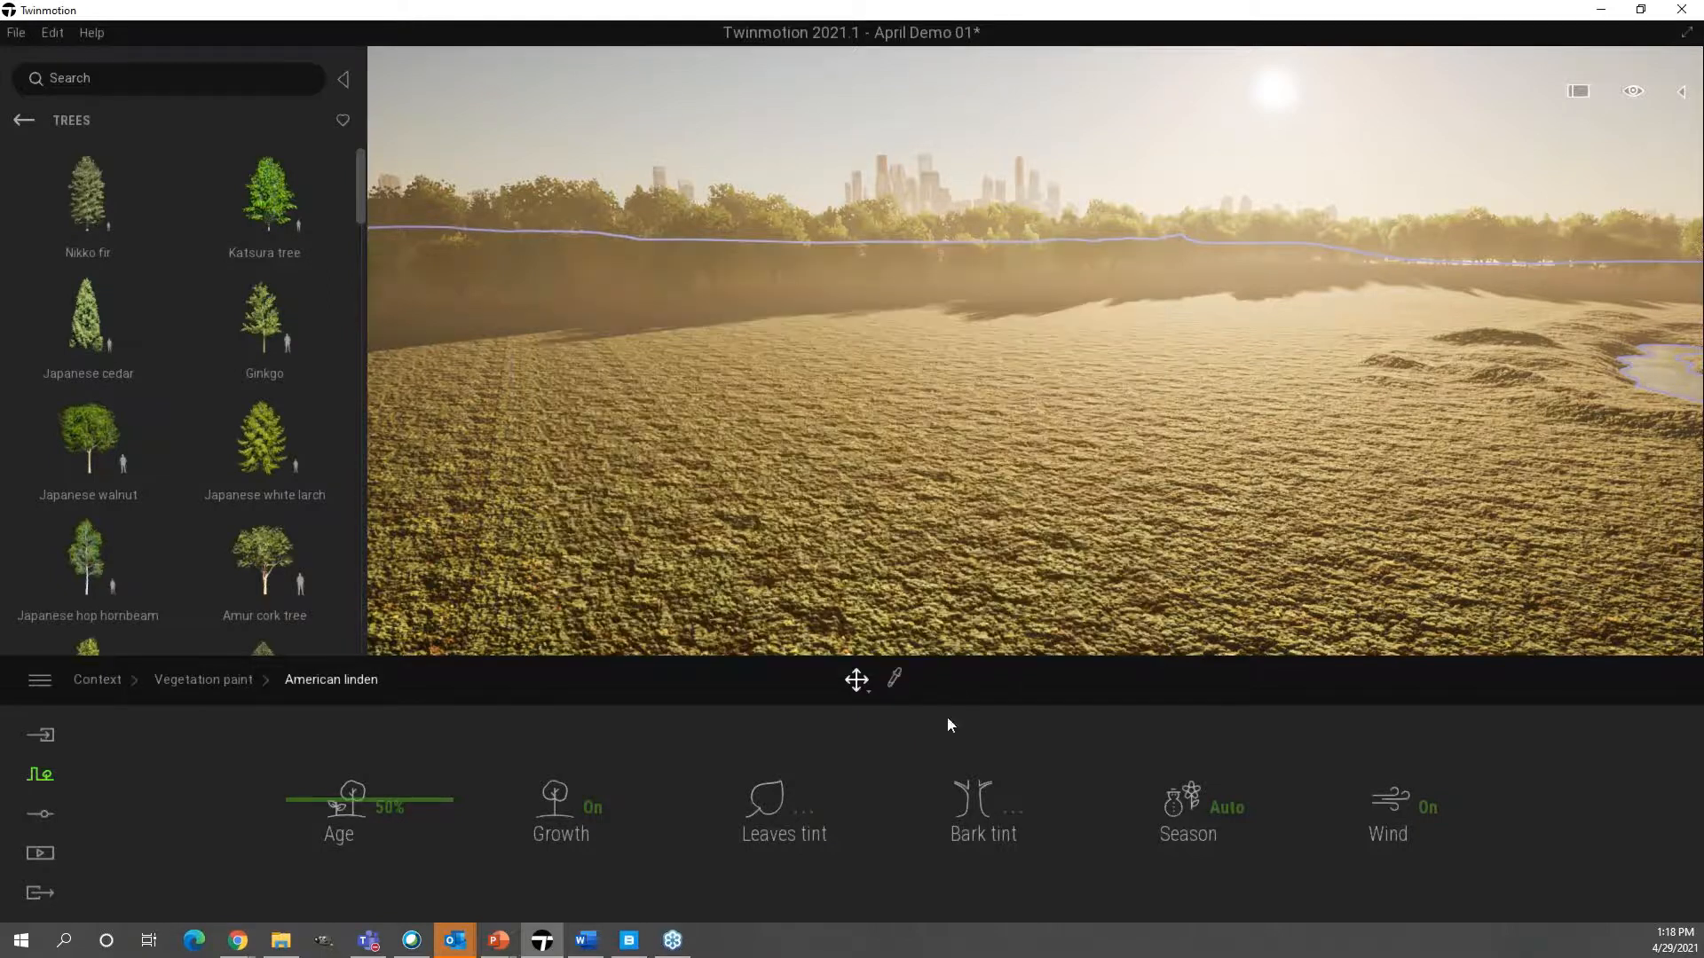
- Look at the American linden's bark tint colour choices without changing them, and return to the vegetation paint set
{"action": "left_click", "coordinate": [1005, 811]}
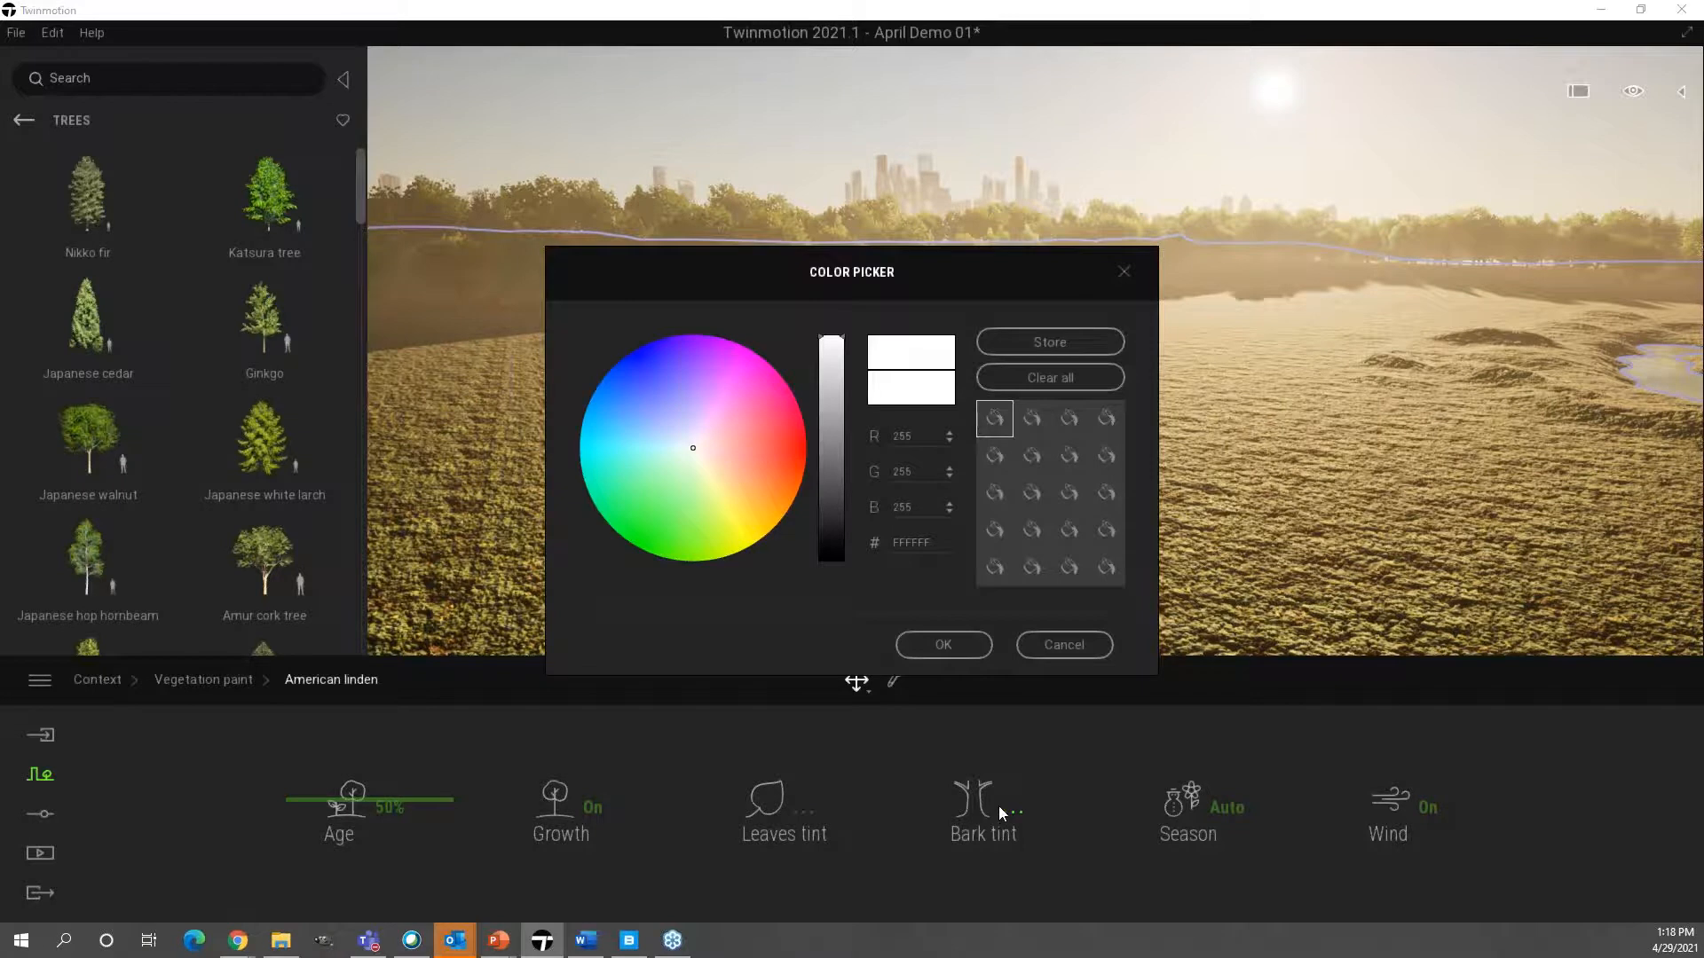
{"action": "left_click", "coordinate": [1060, 653]}
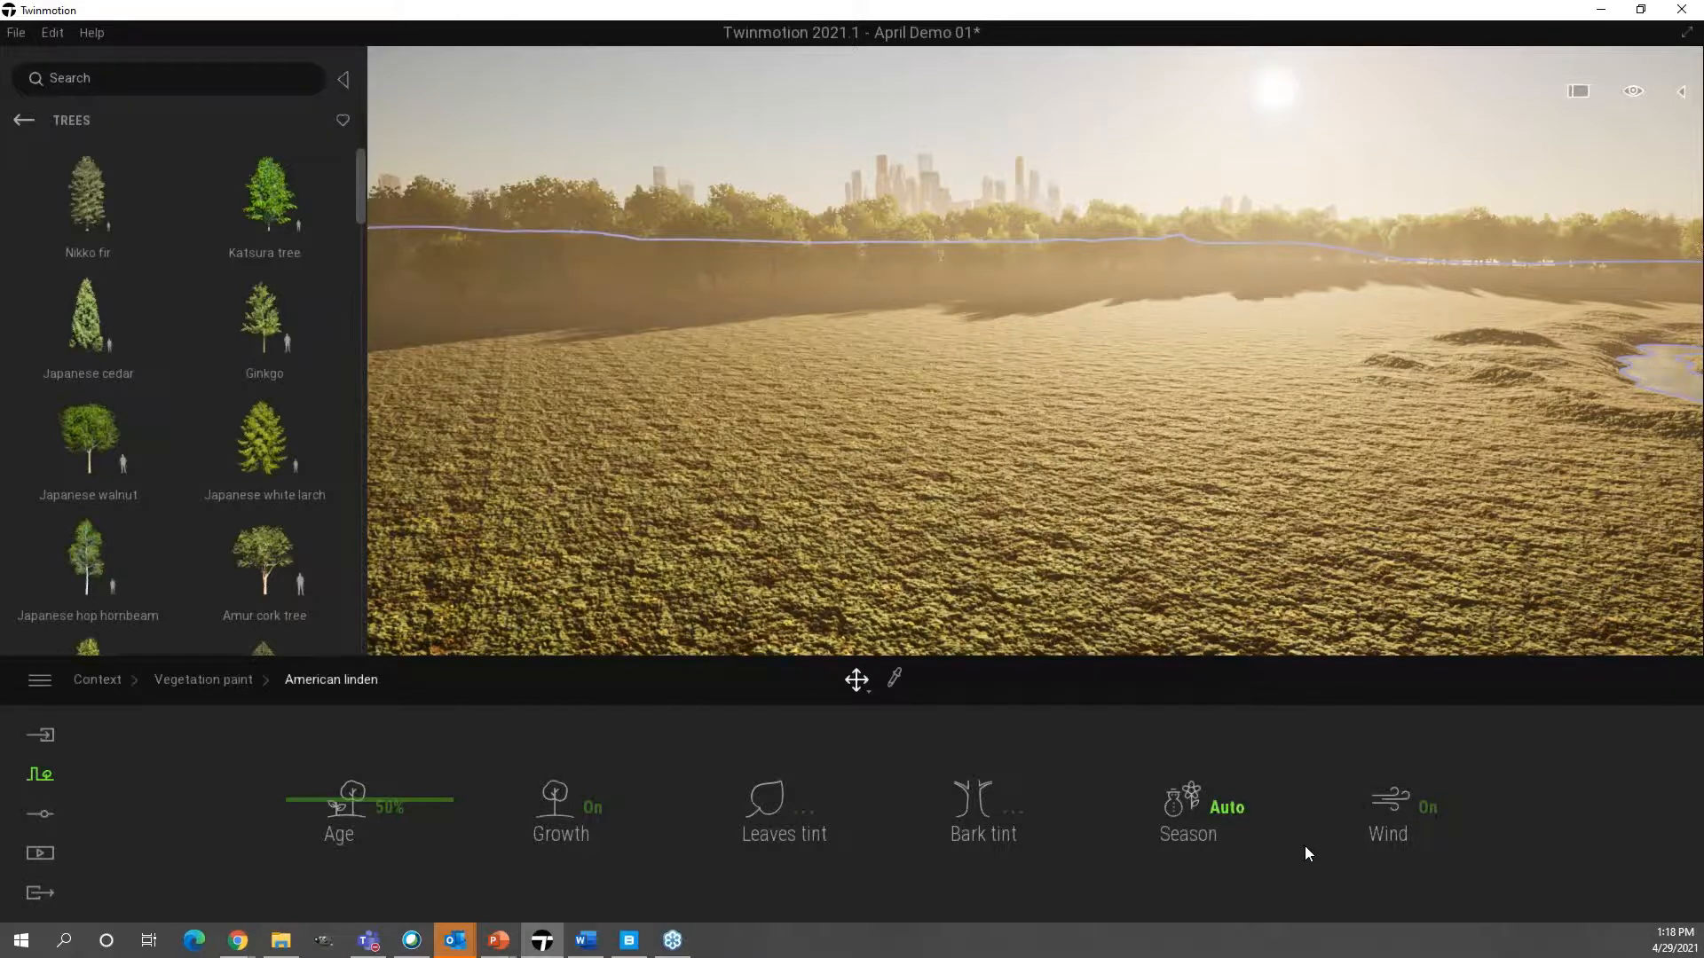
{"action": "left_click", "coordinate": [209, 679]}
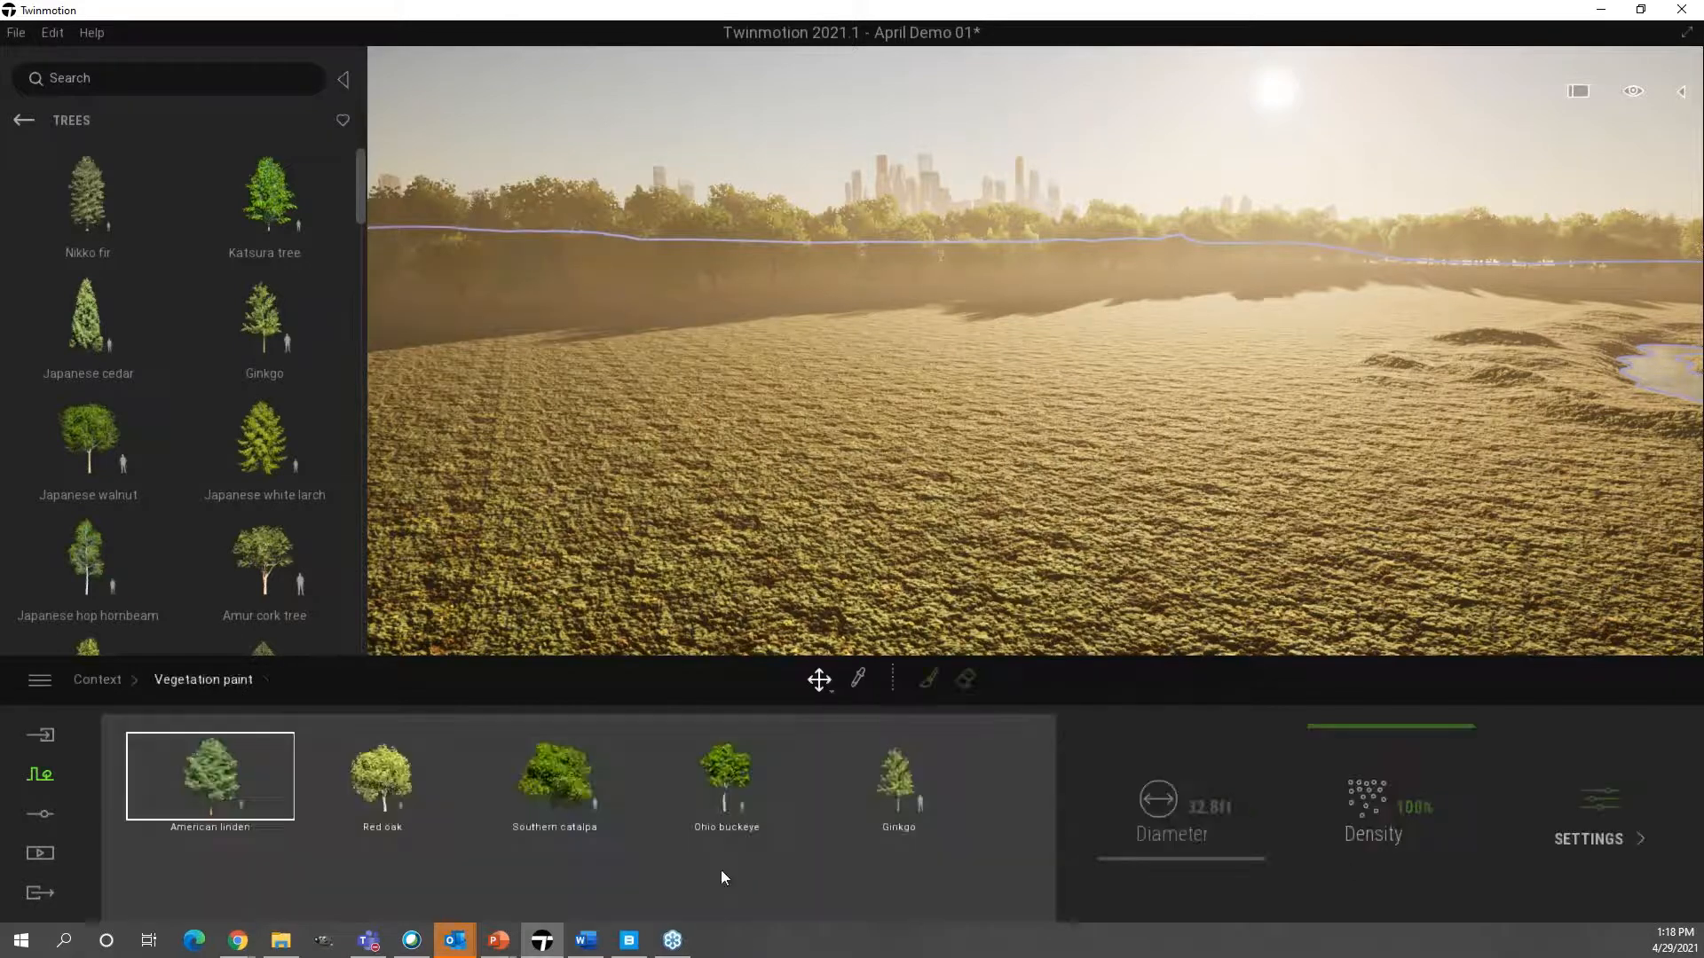
- Extend the selection from the American linden to all five tree species in the vegetation paint set
{"action": "left_click", "coordinate": [372, 784]}
{"action": "left_click", "coordinate": [559, 790]}
{"action": "left_click", "coordinate": [724, 779]}
{"action": "left_click", "coordinate": [891, 796]}
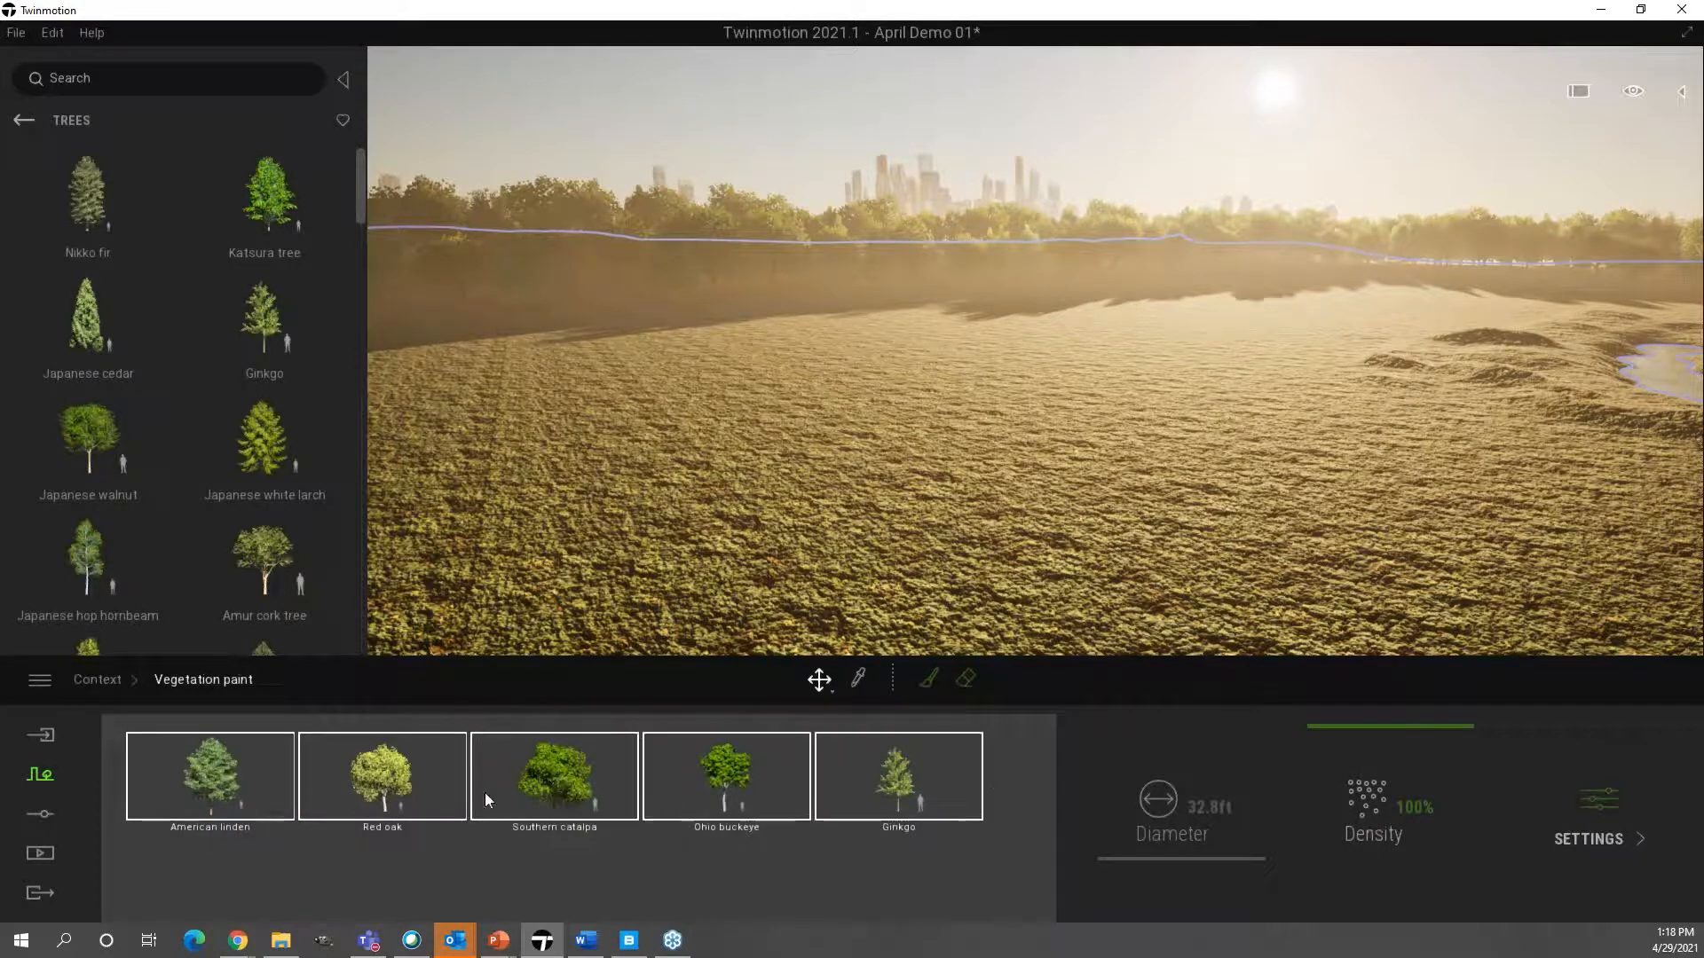
- Paint the five-species tree mix across the open meadow in front of the distant tree line, using a 66.2 ft brush diameter
{"action": "left_click", "coordinate": [929, 680]}
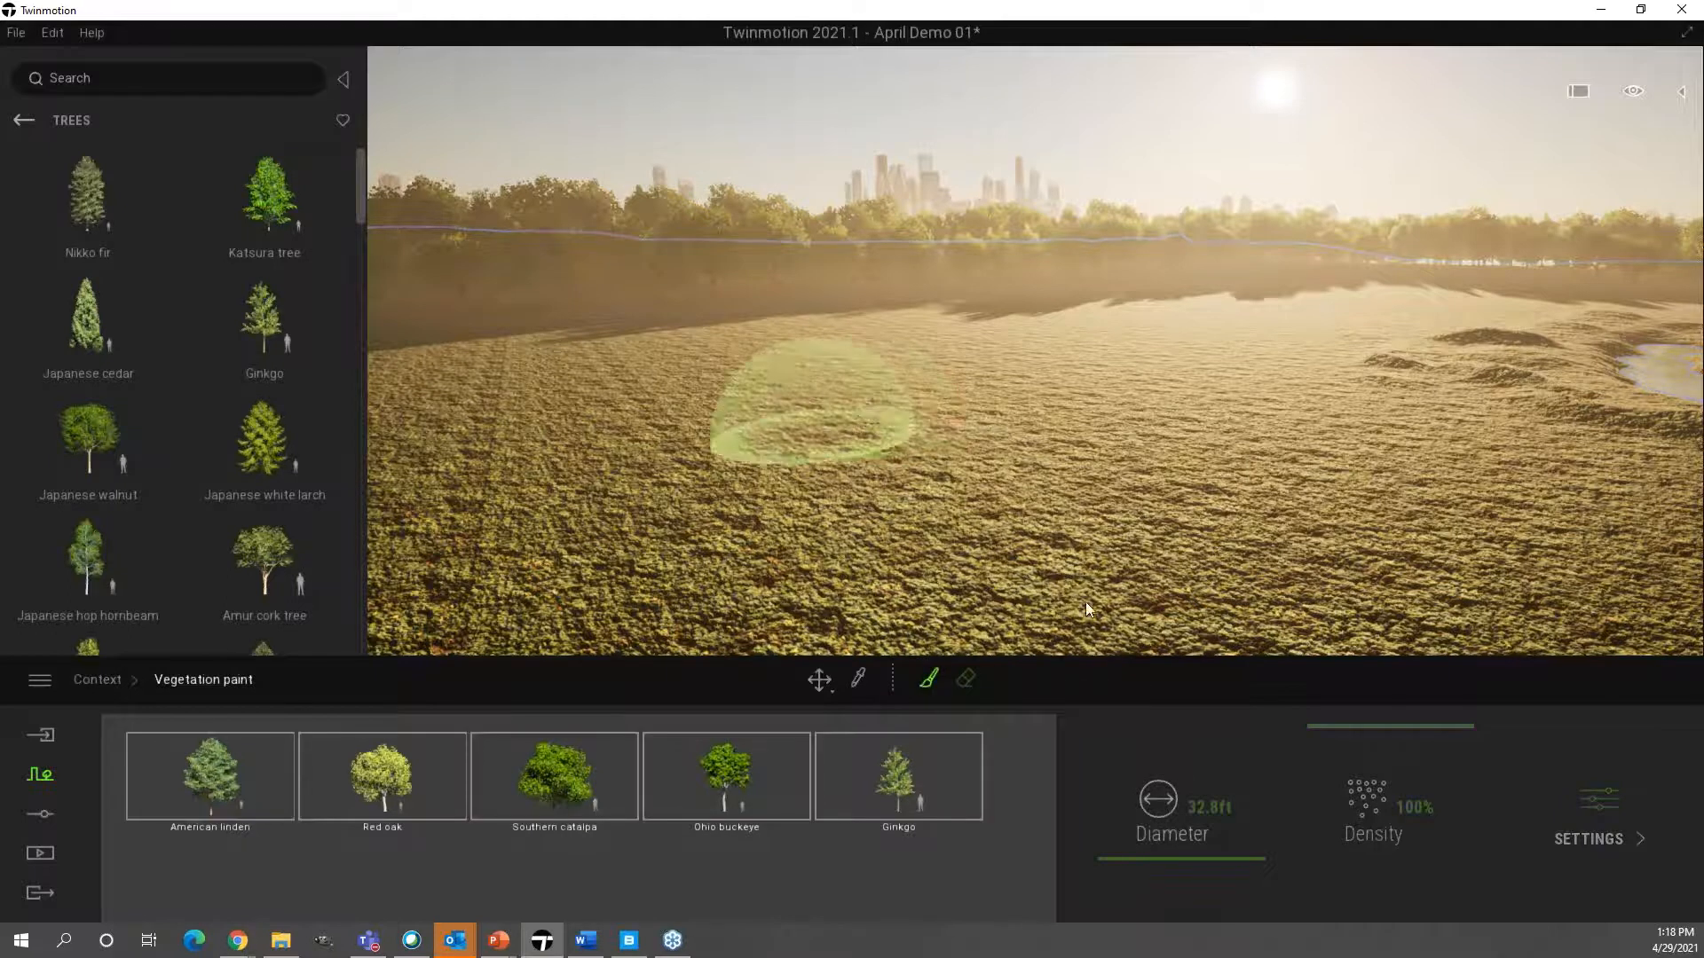
{"action": "left_click_drag", "start_coordinate": [1124, 860], "coordinate": [1125, 844]}
{"action": "mouse_move", "coordinate": [785, 365]}
{"action": "left_mouse_down"}
{"action": "mouse_move", "coordinate": [808, 340]}
{"action": "mouse_move", "coordinate": [891, 326]}
{"action": "mouse_move", "coordinate": [1057, 307]}
{"action": "mouse_move", "coordinate": [1239, 321]}
{"action": "mouse_move", "coordinate": [1312, 296]}
{"action": "mouse_move", "coordinate": [1258, 311]}
{"action": "left_mouse_up"}
{"action": "left_click_drag", "start_coordinate": [930, 349], "coordinate": [535, 338]}
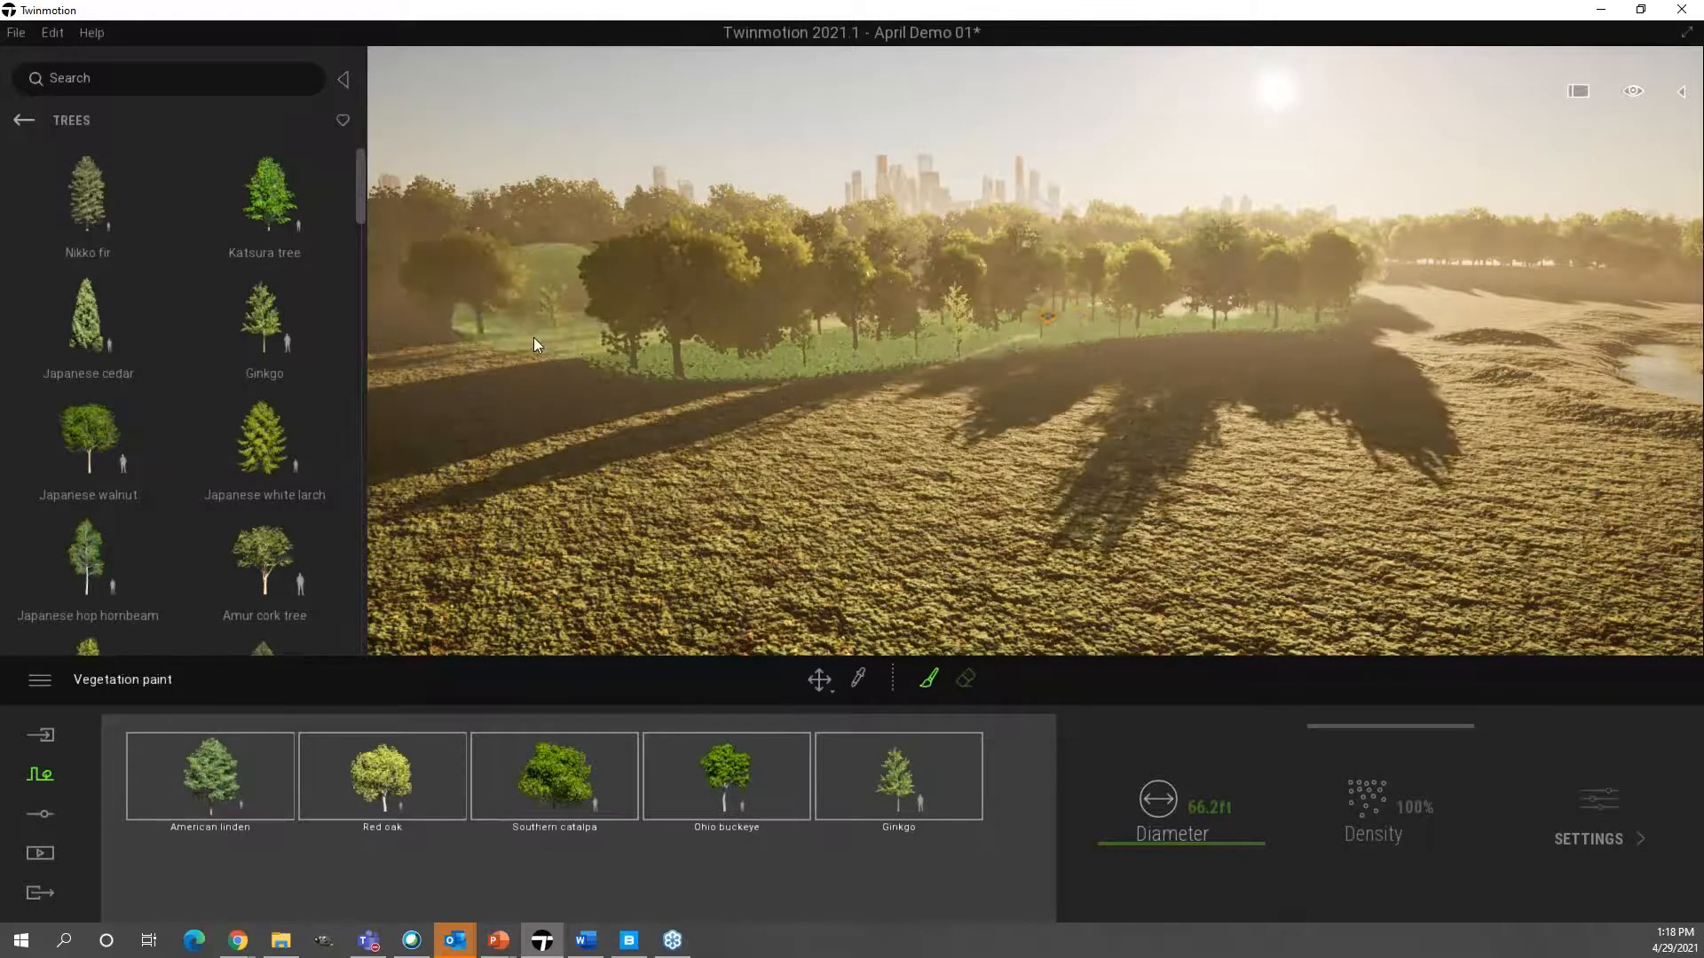
{"action": "left_click_drag", "start_coordinate": [641, 305], "coordinate": [906, 302]}
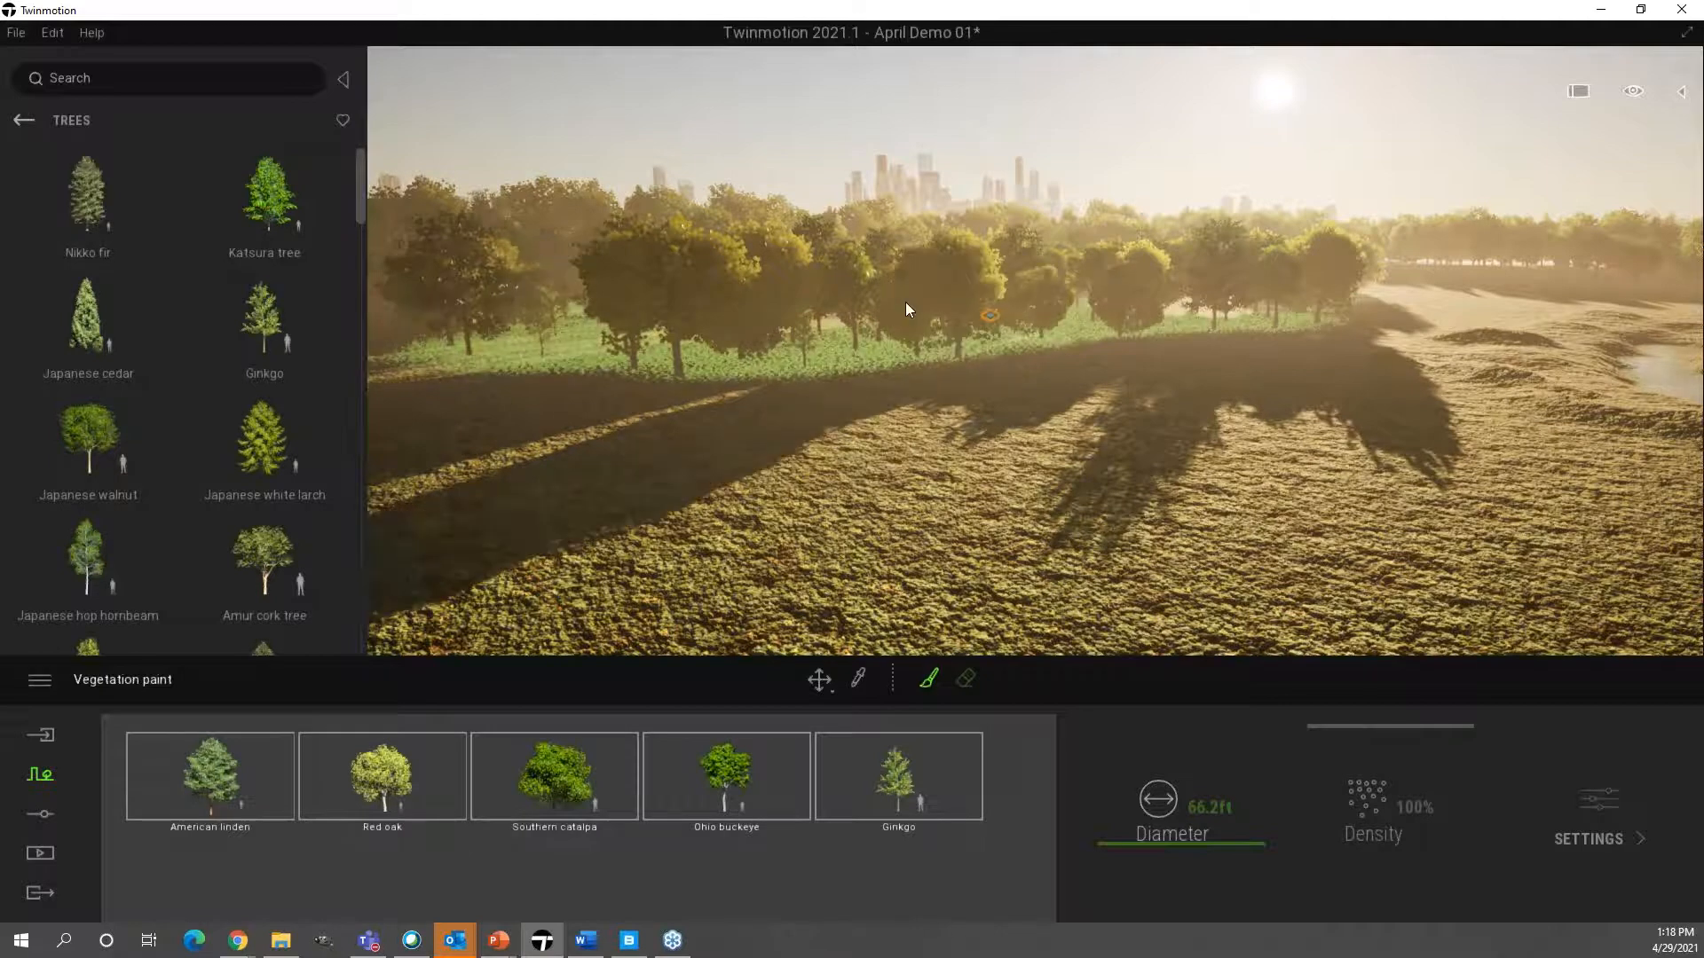
{"action": "mouse_move", "coordinate": [1248, 298]}
{"action": "left_mouse_down"}
{"action": "mouse_move", "coordinate": [1400, 280]}
{"action": "mouse_move", "coordinate": [1424, 296]}
{"action": "mouse_move", "coordinate": [1163, 359]}
{"action": "mouse_move", "coordinate": [751, 401]}
{"action": "mouse_move", "coordinate": [539, 373]}
{"action": "mouse_move", "coordinate": [884, 427]}
{"action": "left_mouse_up"}
{"action": "right_click_drag", "start_coordinate": [883, 425], "coordinate": [866, 425]}
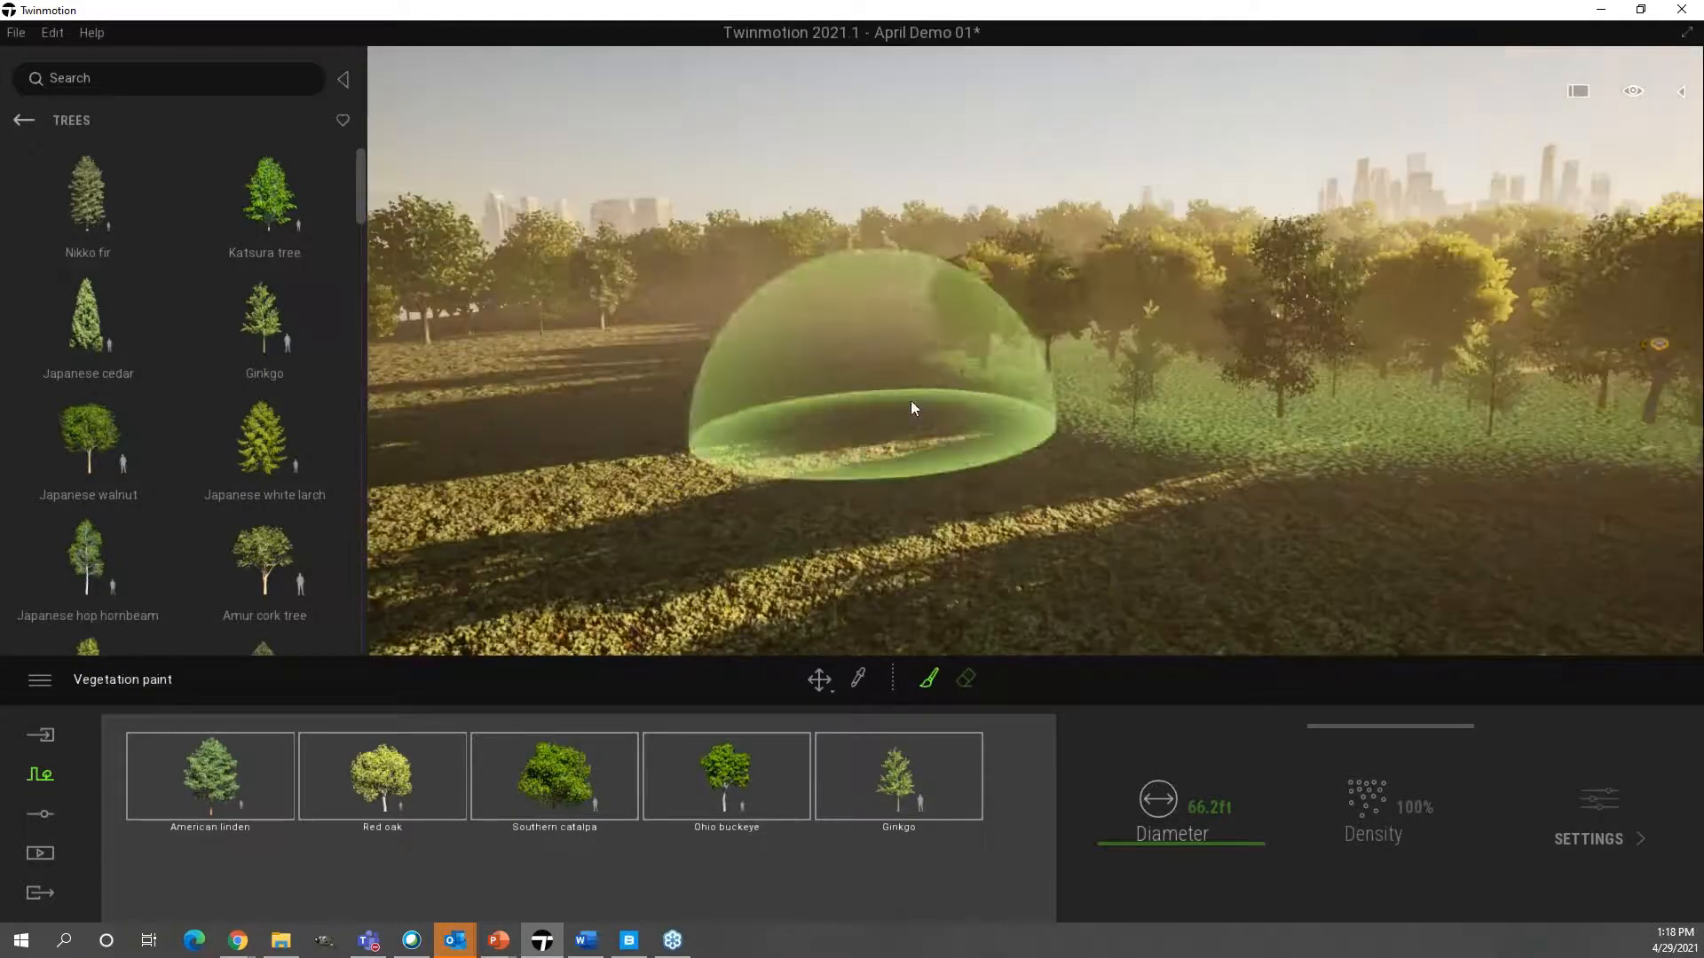
{"action": "left_click_drag", "start_coordinate": [811, 350], "coordinate": [1115, 445]}
{"action": "key", "text": "Escape"}
- Select the newly painted trees, look up their entry in the scene list, and deselect them
{"action": "mouse_move", "coordinate": [1115, 445]}
{"action": "right_mouse_down"}
{"action": "mouse_move", "coordinate": [1332, 446]}
{"action": "mouse_move", "coordinate": [1003, 431]}
{"action": "mouse_move", "coordinate": [1056, 433]}
{"action": "mouse_move", "coordinate": [1261, 337]}
{"action": "right_mouse_up"}
{"action": "key", "text": "w"}
{"action": "key", "text": "w"}
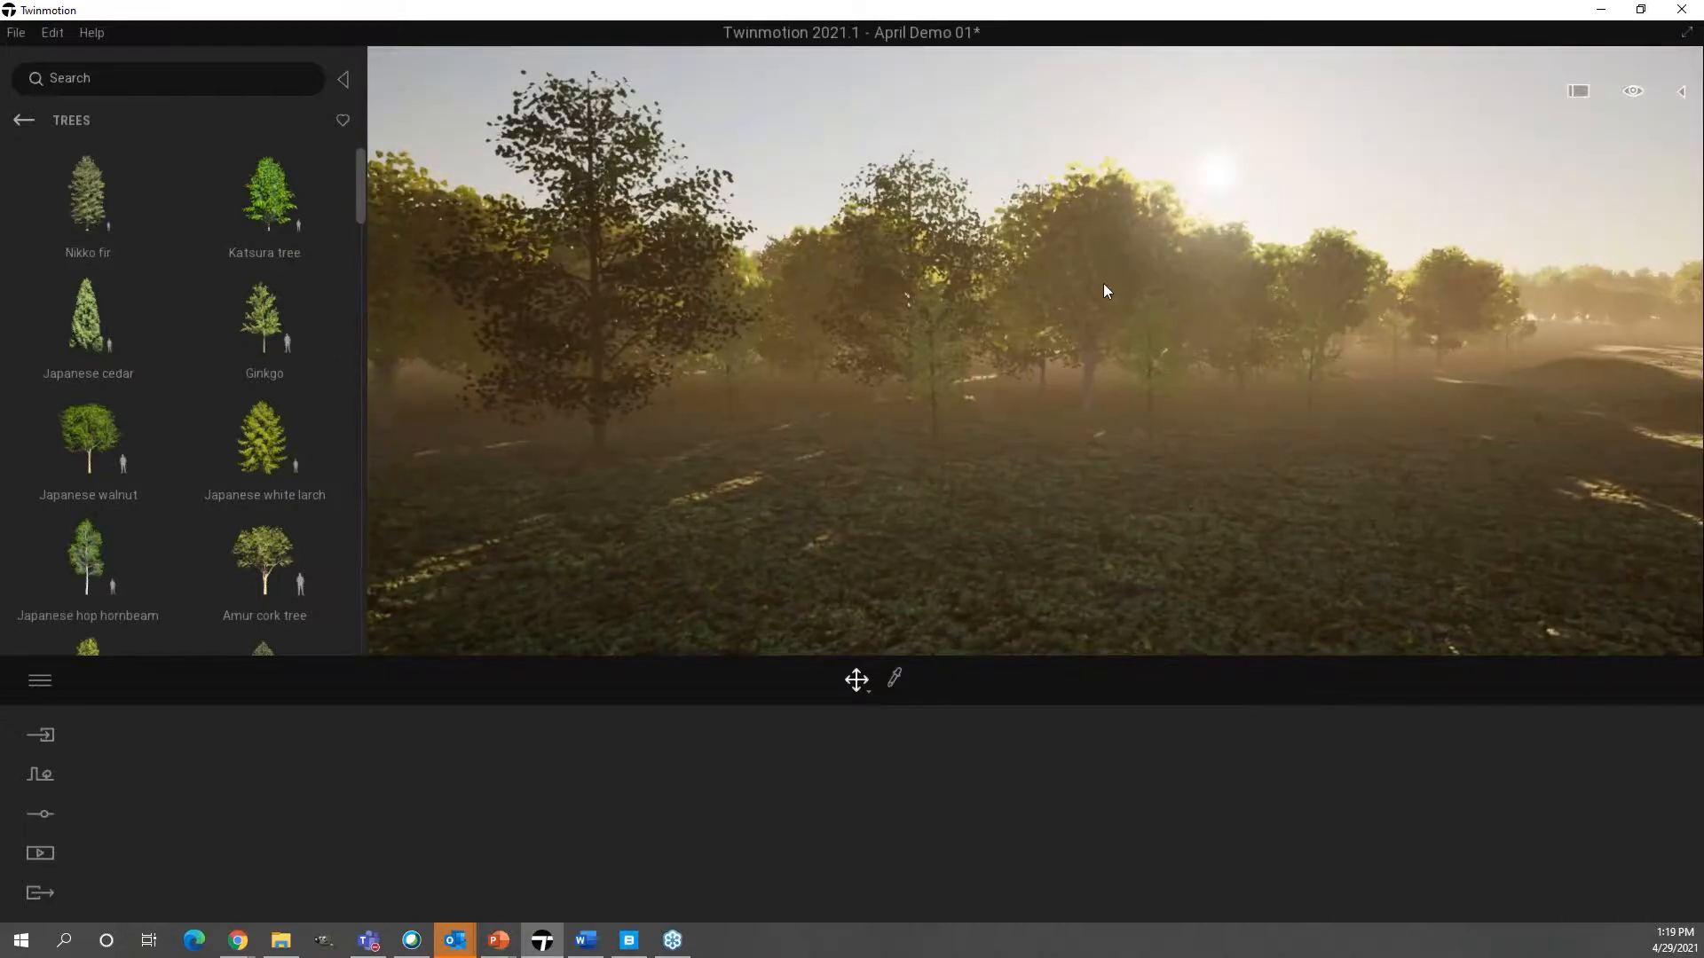
{"action": "left_click", "coordinate": [1216, 321]}
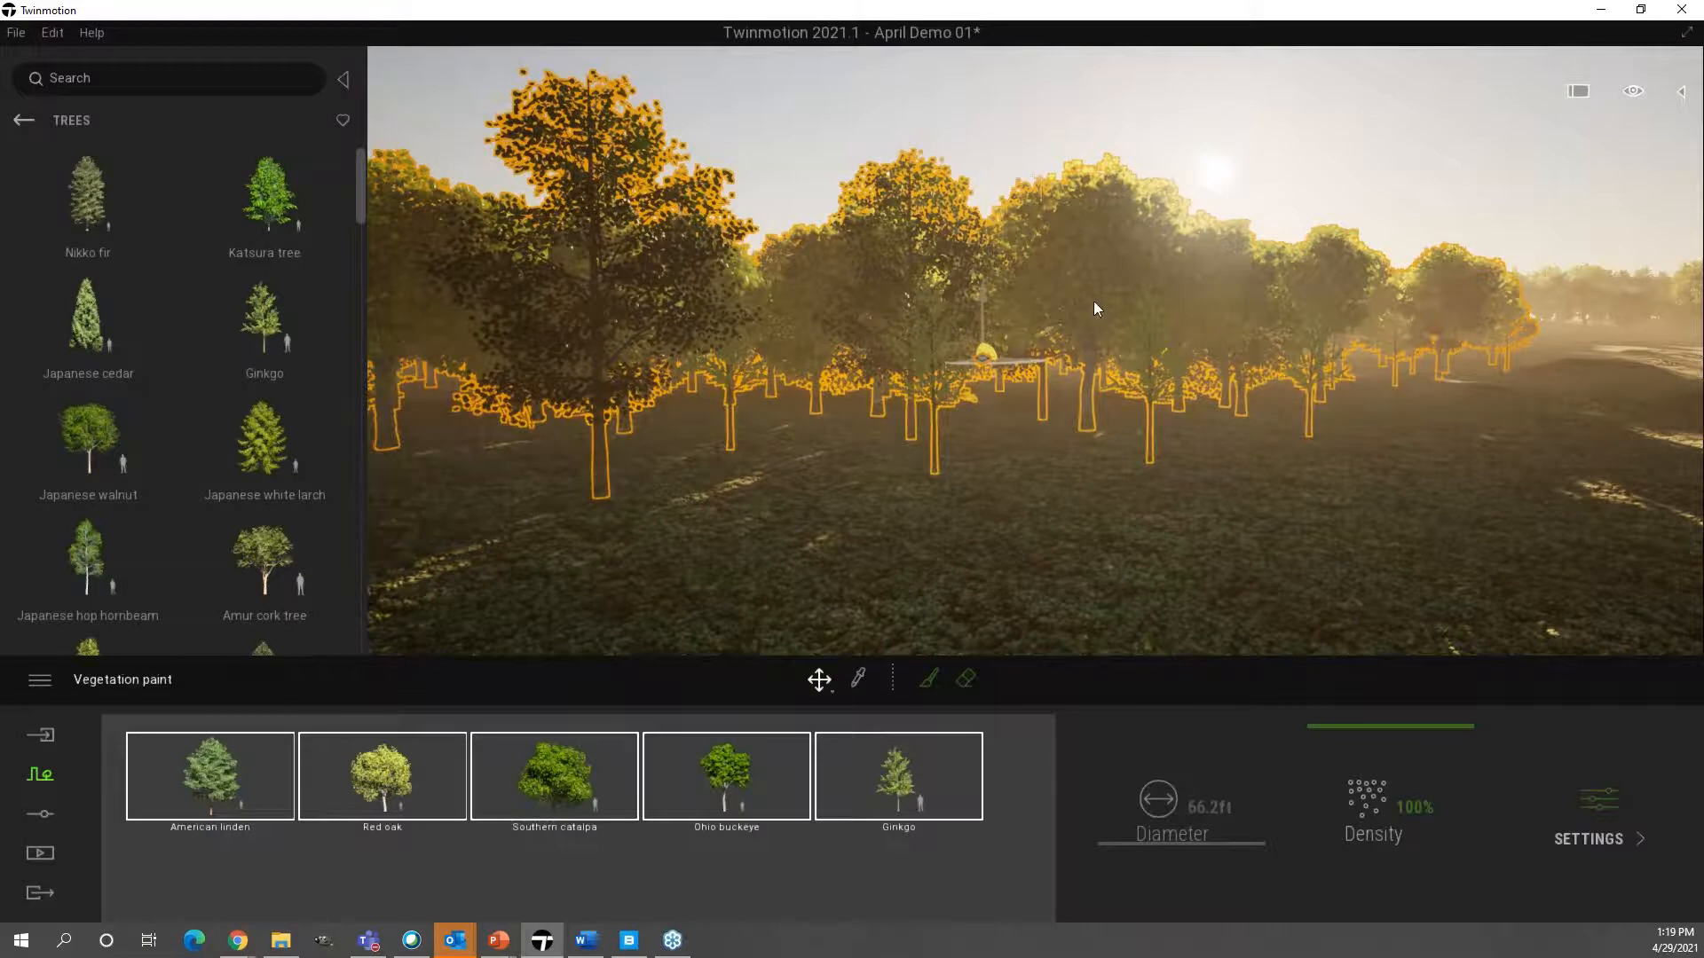
{"action": "left_click", "coordinate": [1681, 92]}
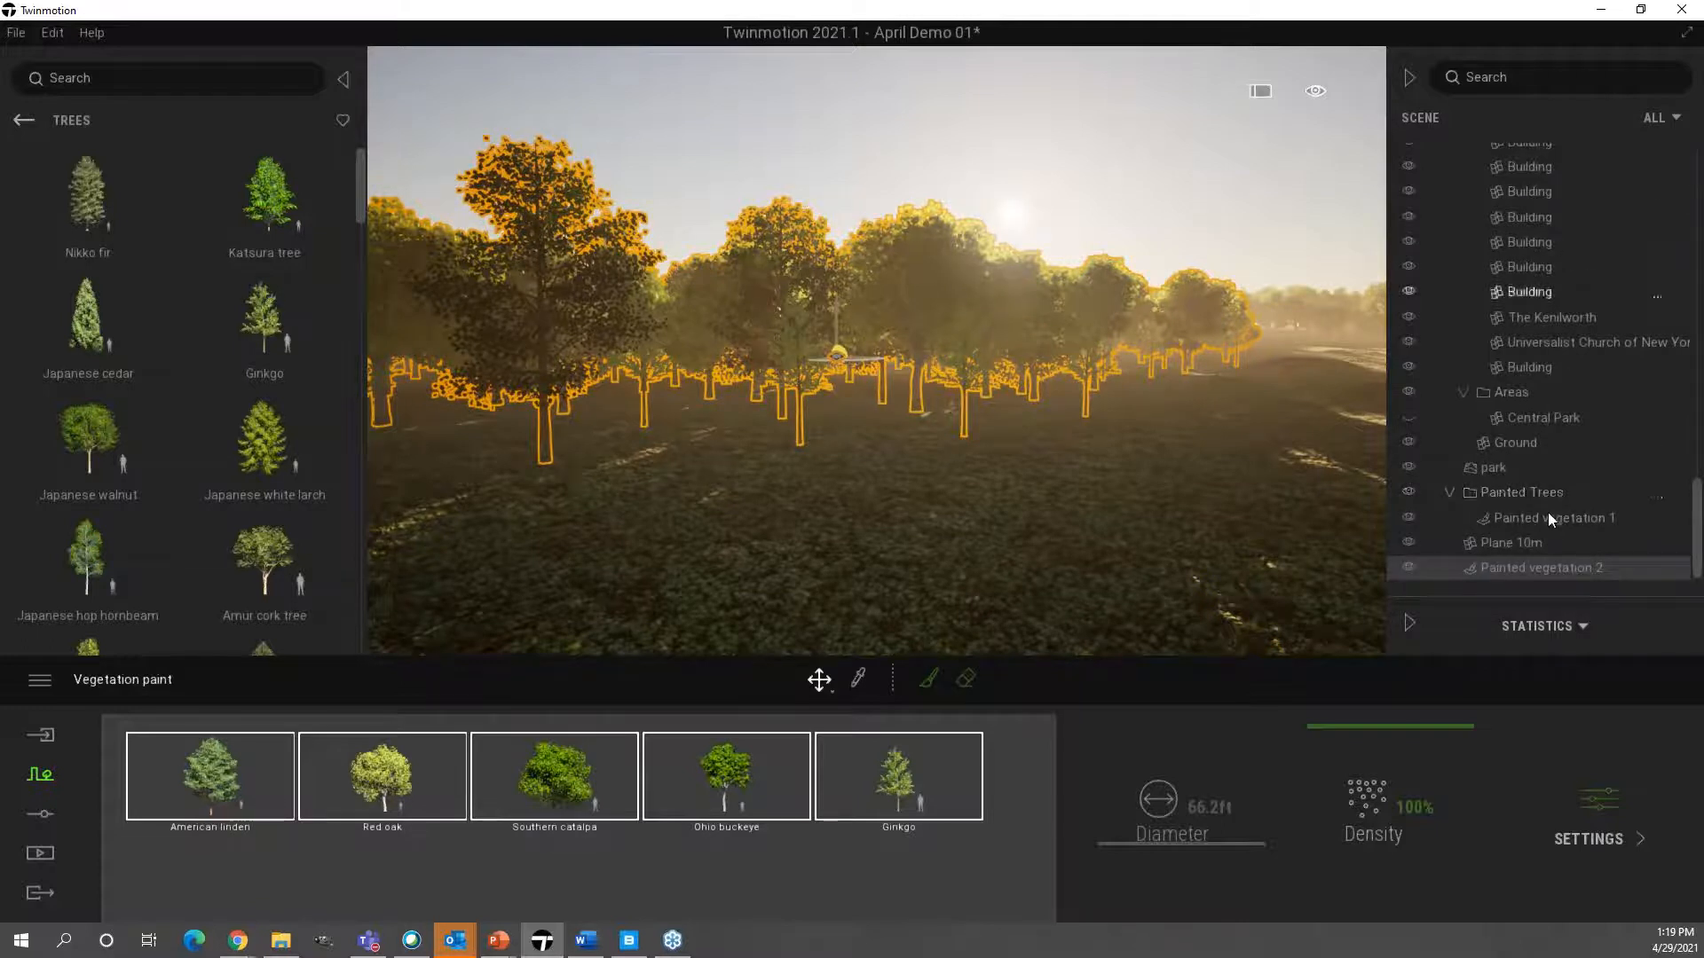
{"action": "mouse_move", "coordinate": [1195, 371]}
{"action": "right_mouse_down"}
{"action": "mouse_move", "coordinate": [1230, 389]}
{"action": "mouse_move", "coordinate": [1196, 367]}
{"action": "right_mouse_up"}
{"action": "left_click", "coordinate": [1191, 366]}
{"action": "right_click_drag", "start_coordinate": [1117, 270], "coordinate": [914, 284]}
{"action": "left_click", "coordinate": [1410, 82]}
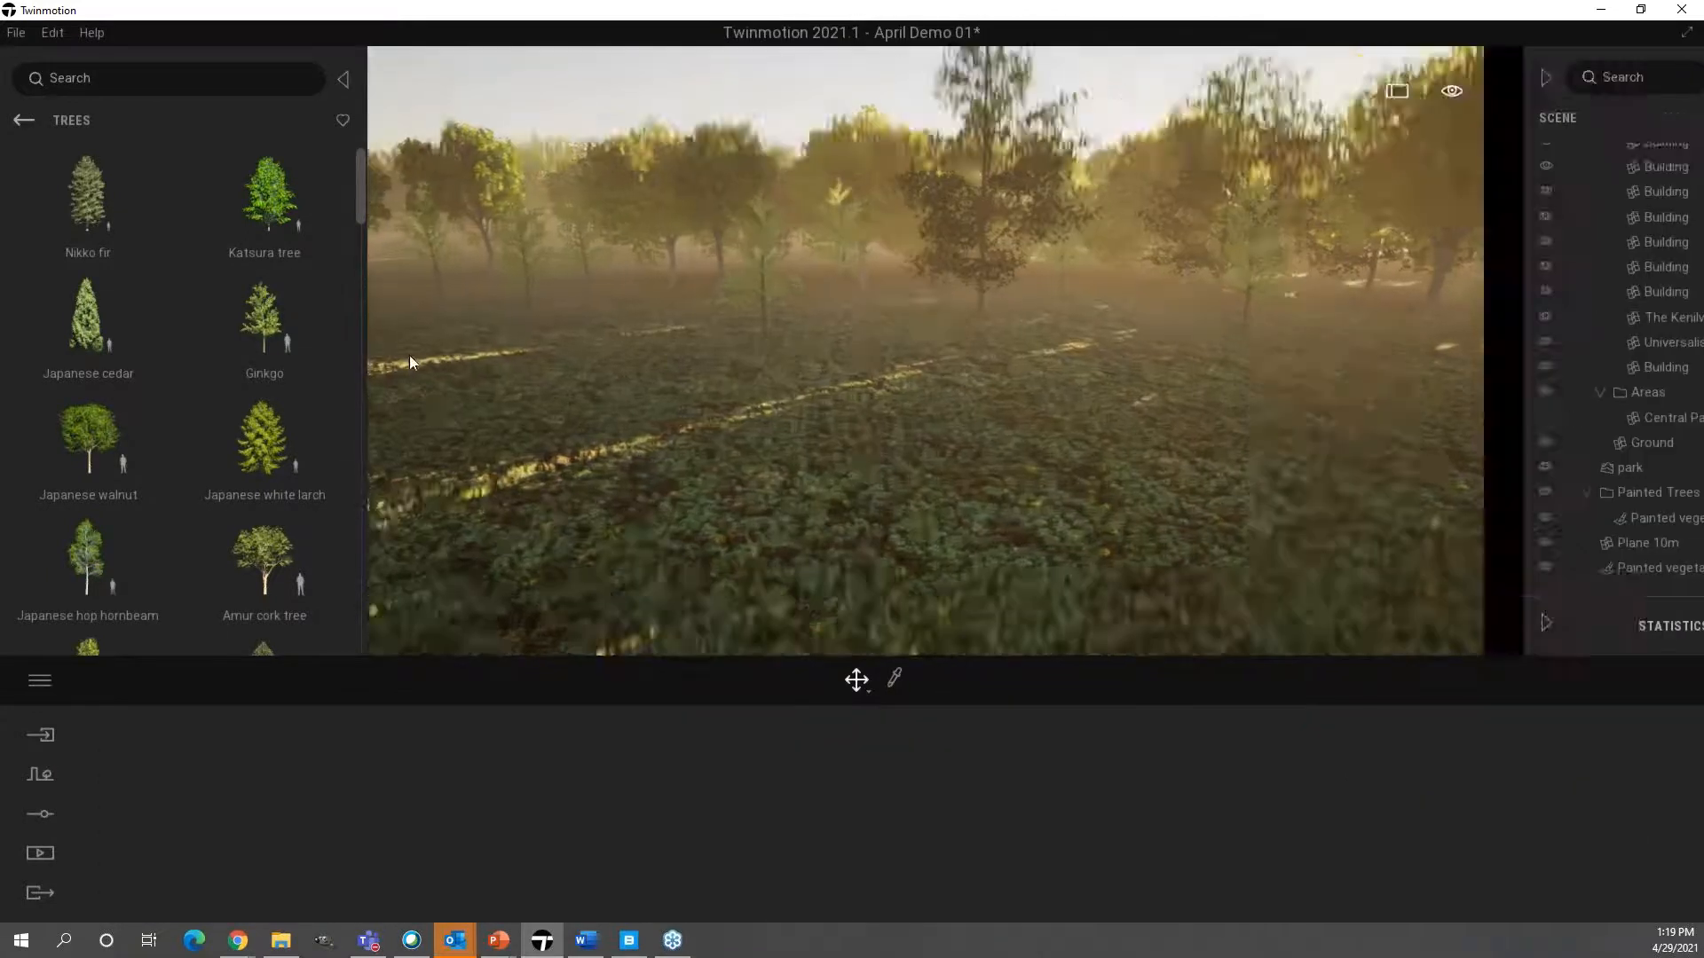
- Start a new, empty vegetation paint set by the river and open the grass and flowers library for it
{"action": "right_click_drag", "start_coordinate": [745, 407], "coordinate": [1158, 400]}
{"action": "left_click", "coordinate": [30, 120]}
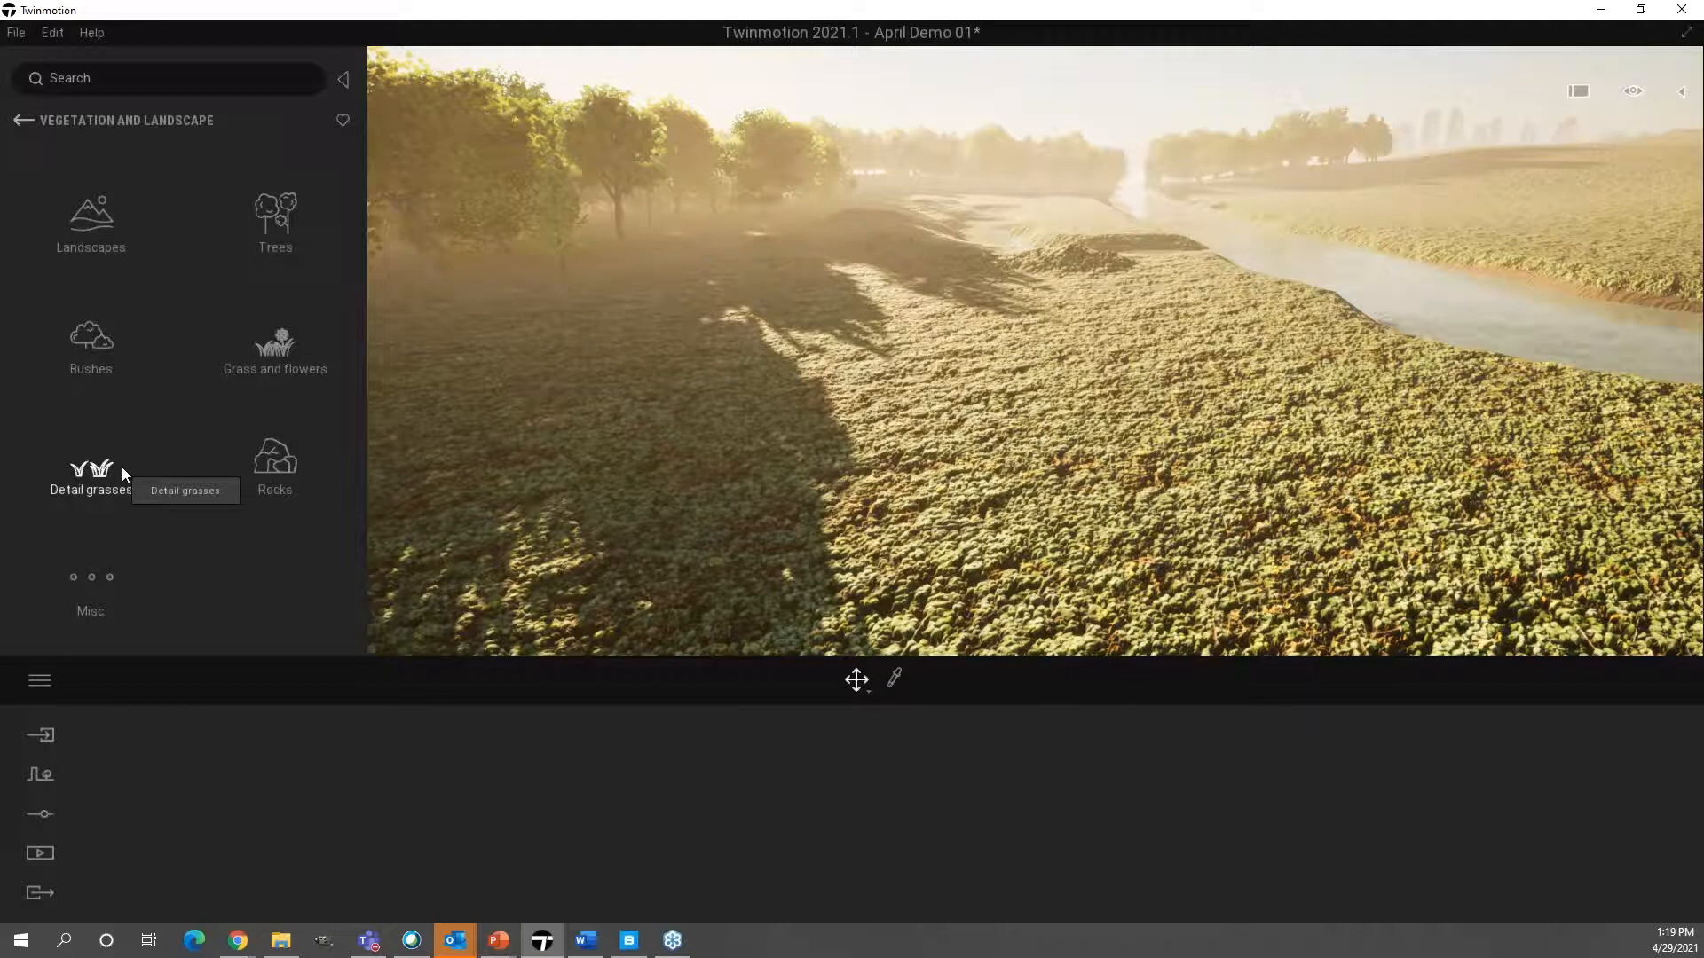
{"action": "left_click", "coordinate": [284, 380]}
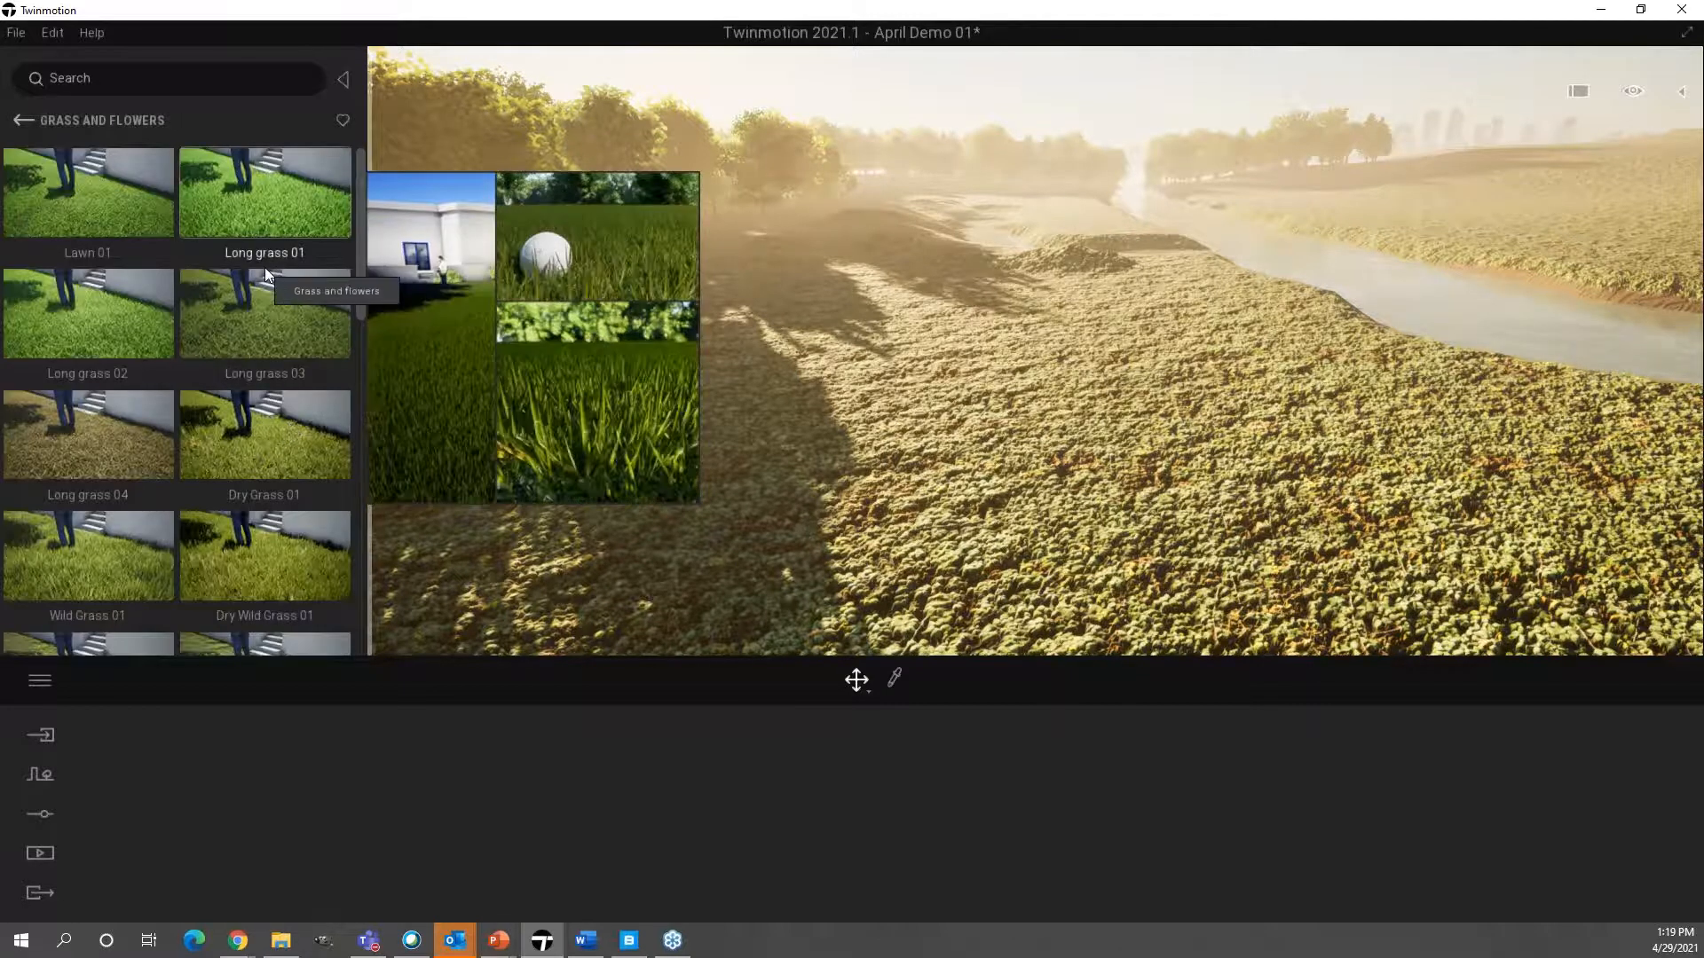
{"action": "left_click", "coordinate": [23, 120]}
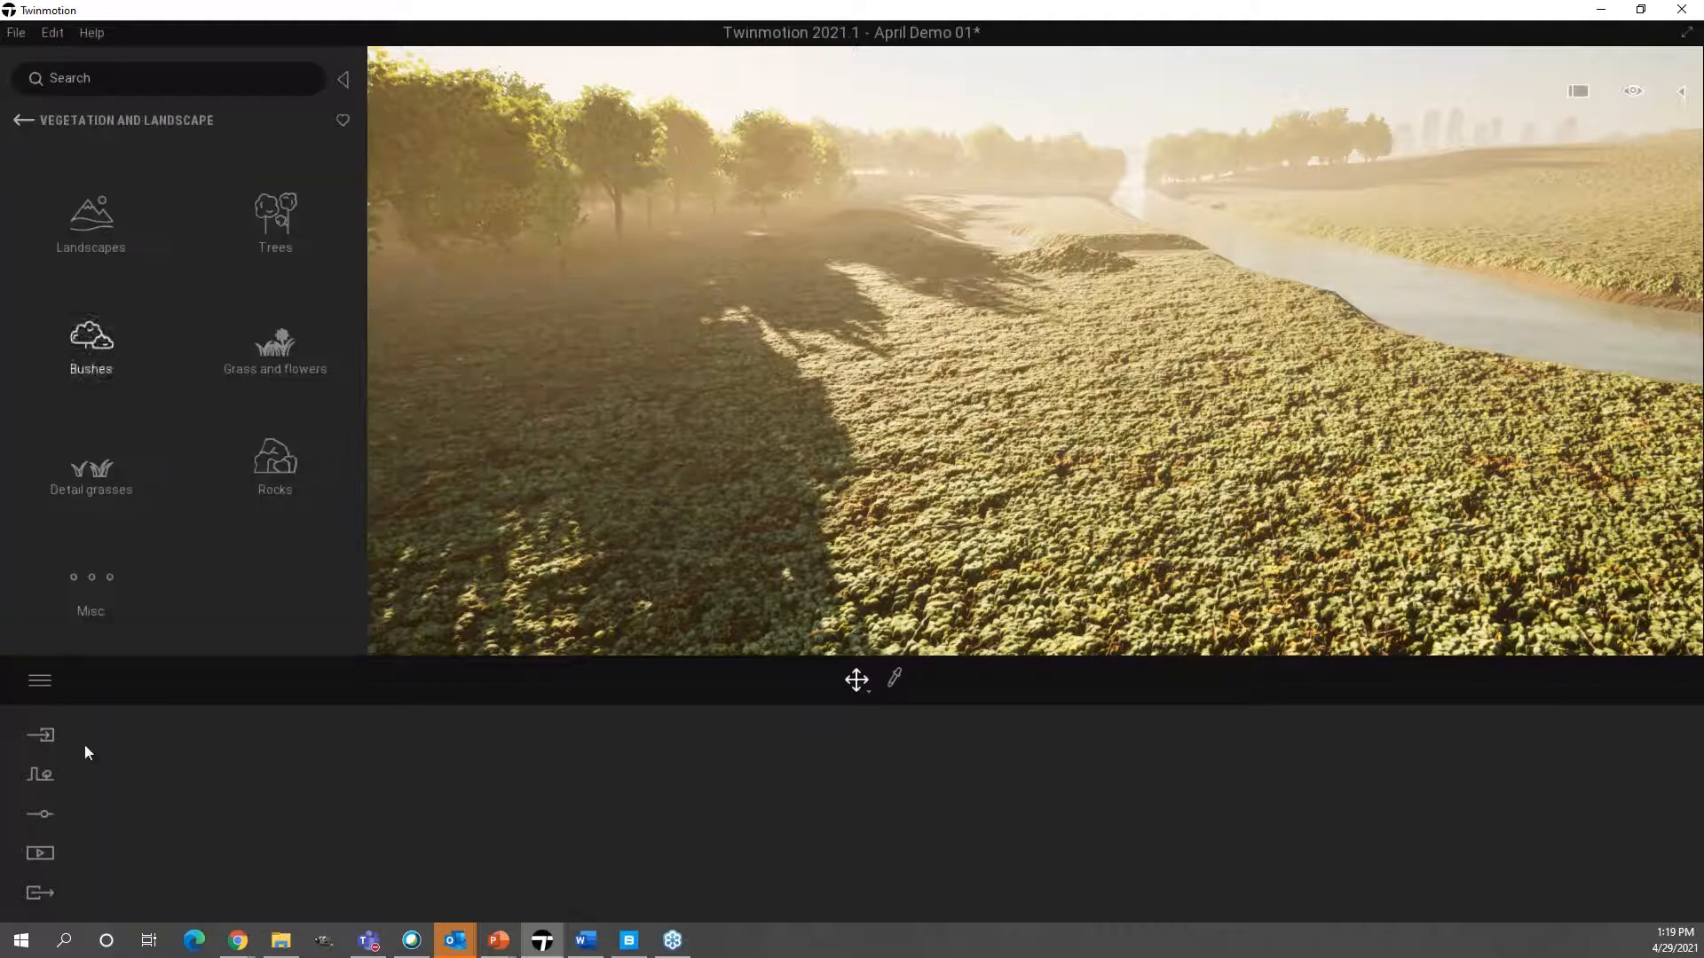
{"action": "left_click", "coordinate": [45, 815]}
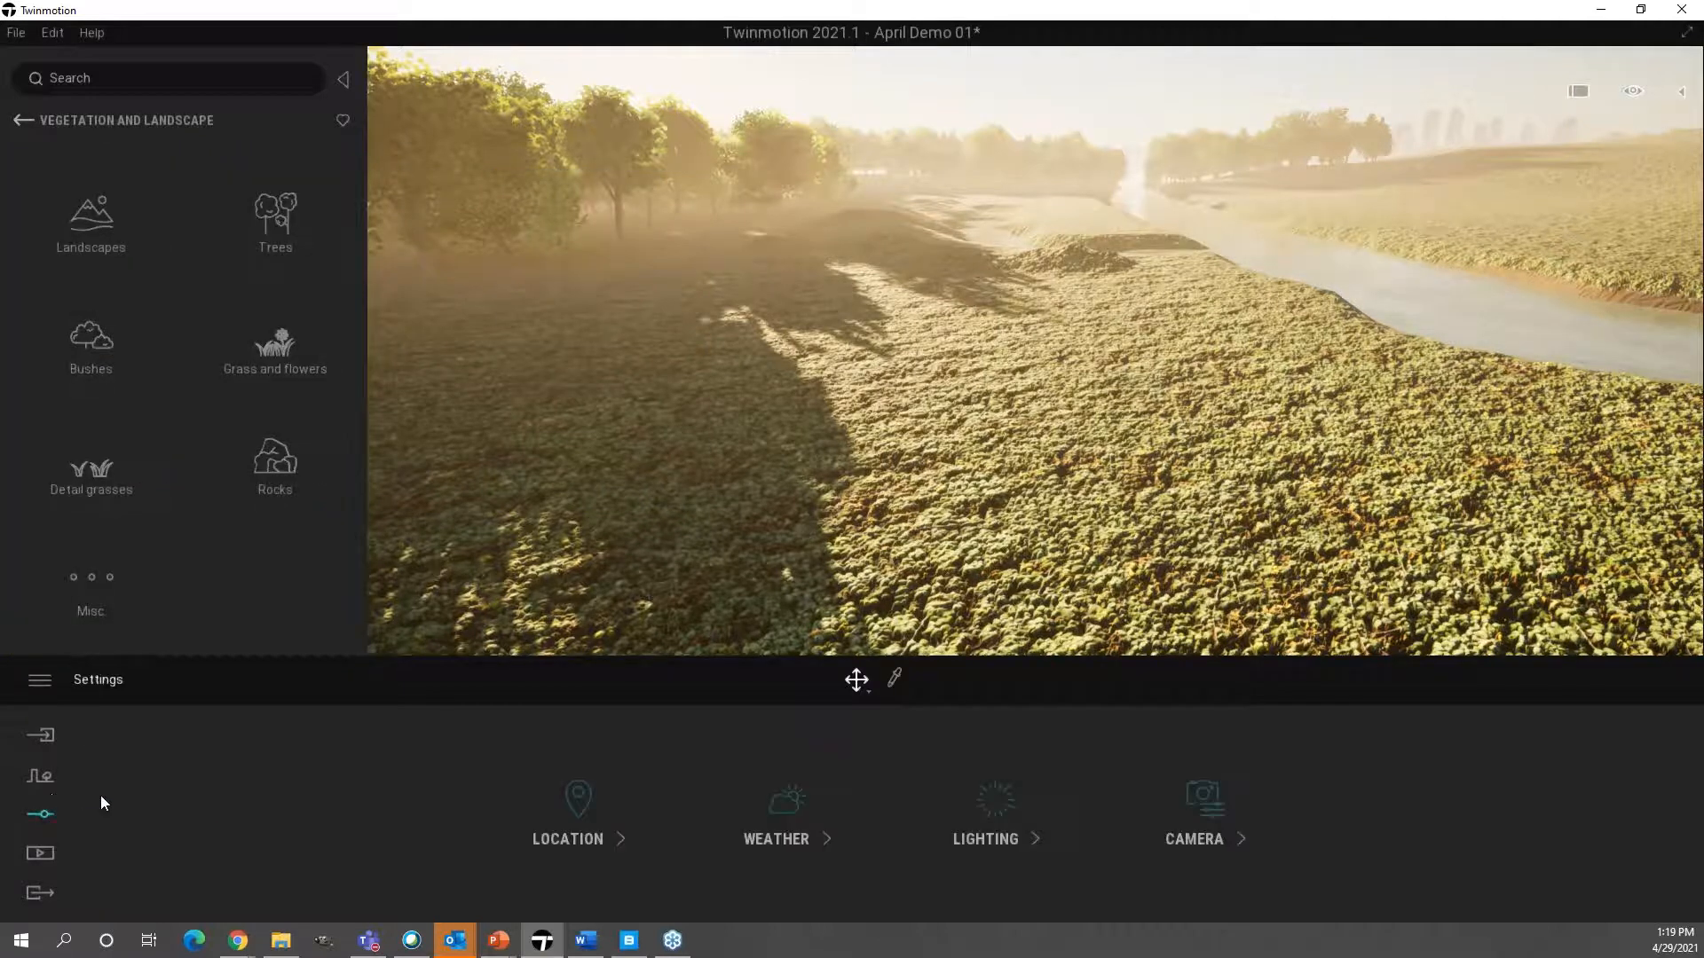
{"action": "left_click", "coordinate": [40, 775]}
{"action": "left_click", "coordinate": [783, 812]}
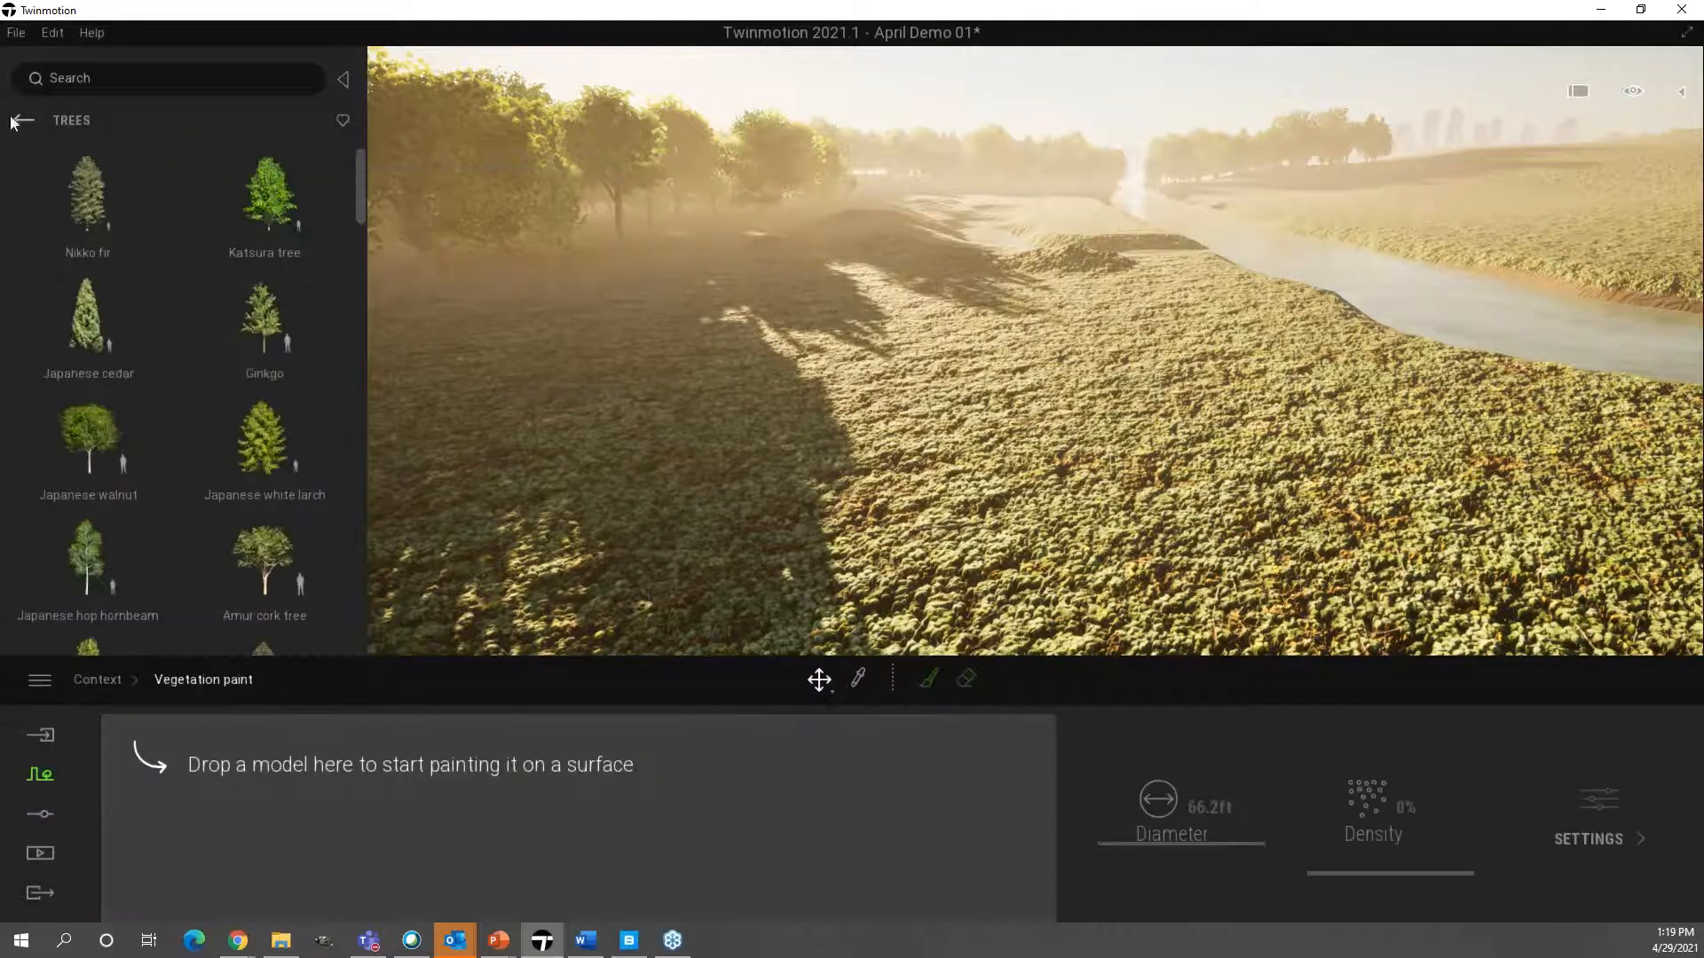
{"action": "left_click", "coordinate": [14, 122]}
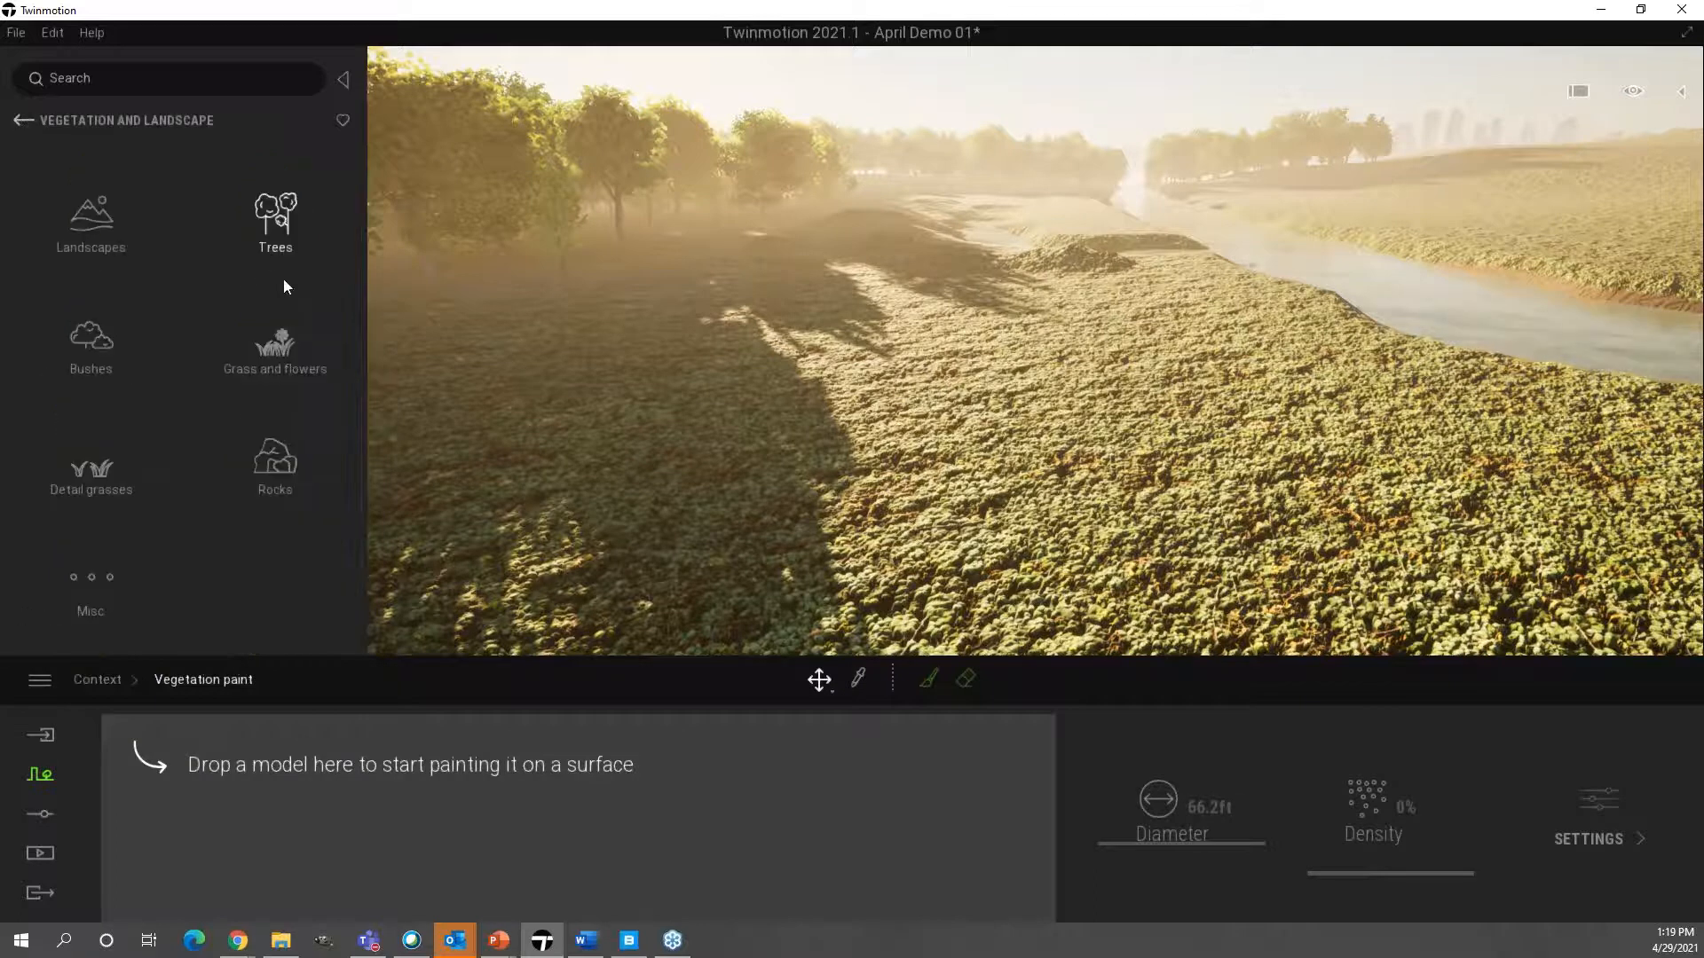
{"action": "left_click", "coordinate": [286, 360]}
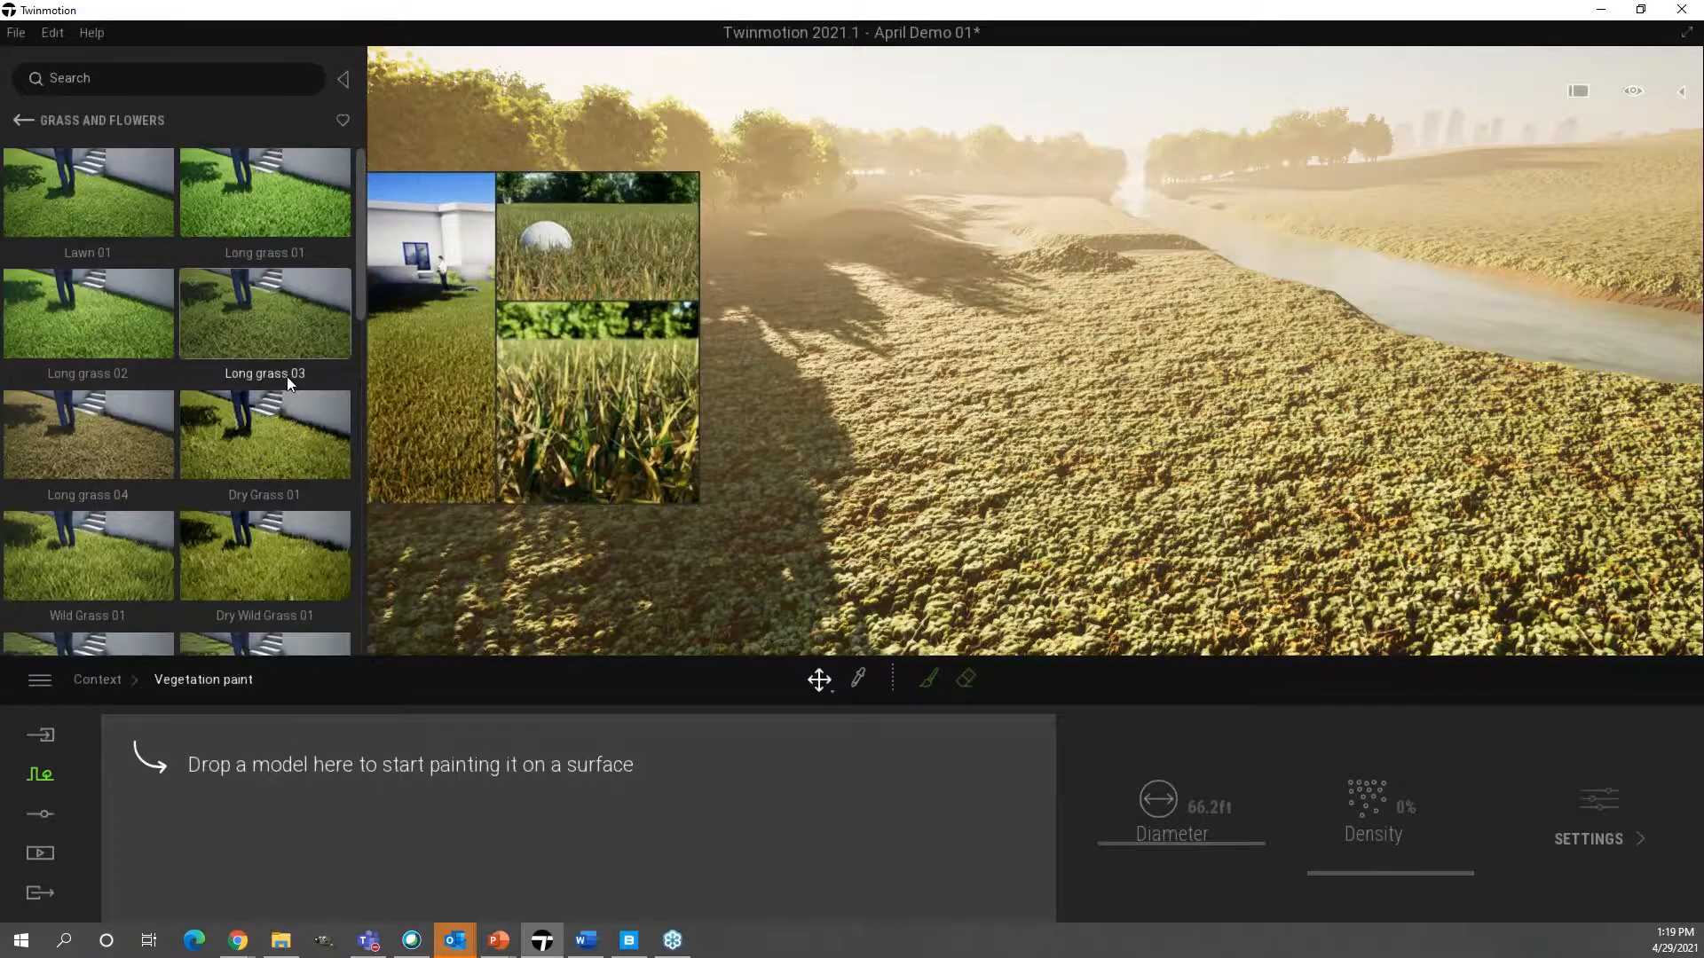
- Add TallGrass 04, TallGrass 03, Weed 04 and Daisies to the new vegetation paint set
{"action": "scroll", "coordinate": [296, 400], "scroll_direction": "down", "scroll_amount": 8}
{"action": "mouse_move", "coordinate": [110, 492]}
{"action": "left_mouse_down"}
{"action": "mouse_move", "coordinate": [305, 838]}
{"action": "mouse_move", "coordinate": [267, 799]}
{"action": "left_mouse_up"}
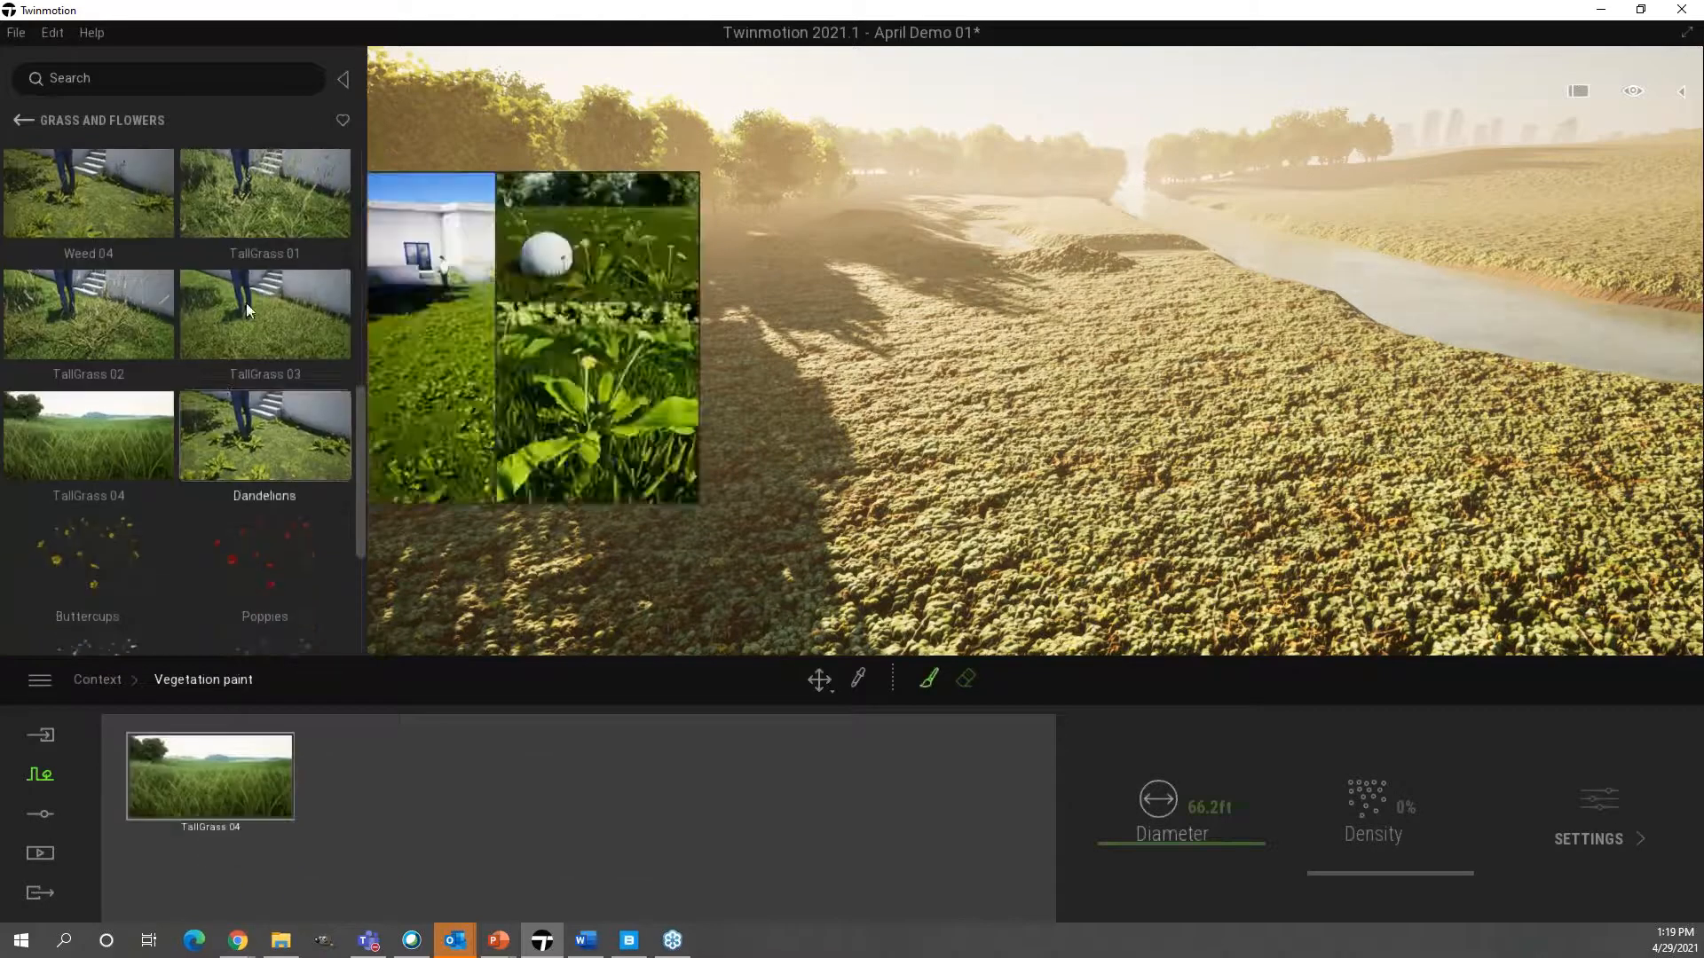
{"action": "mouse_move", "coordinate": [255, 308]}
{"action": "left_mouse_down"}
{"action": "mouse_move", "coordinate": [387, 731]}
{"action": "mouse_move", "coordinate": [388, 802]}
{"action": "left_mouse_up"}
{"action": "scroll", "coordinate": [273, 491], "scroll_direction": "down", "scroll_amount": 1}
{"action": "scroll", "coordinate": [274, 492], "scroll_direction": "up", "scroll_amount": 2}
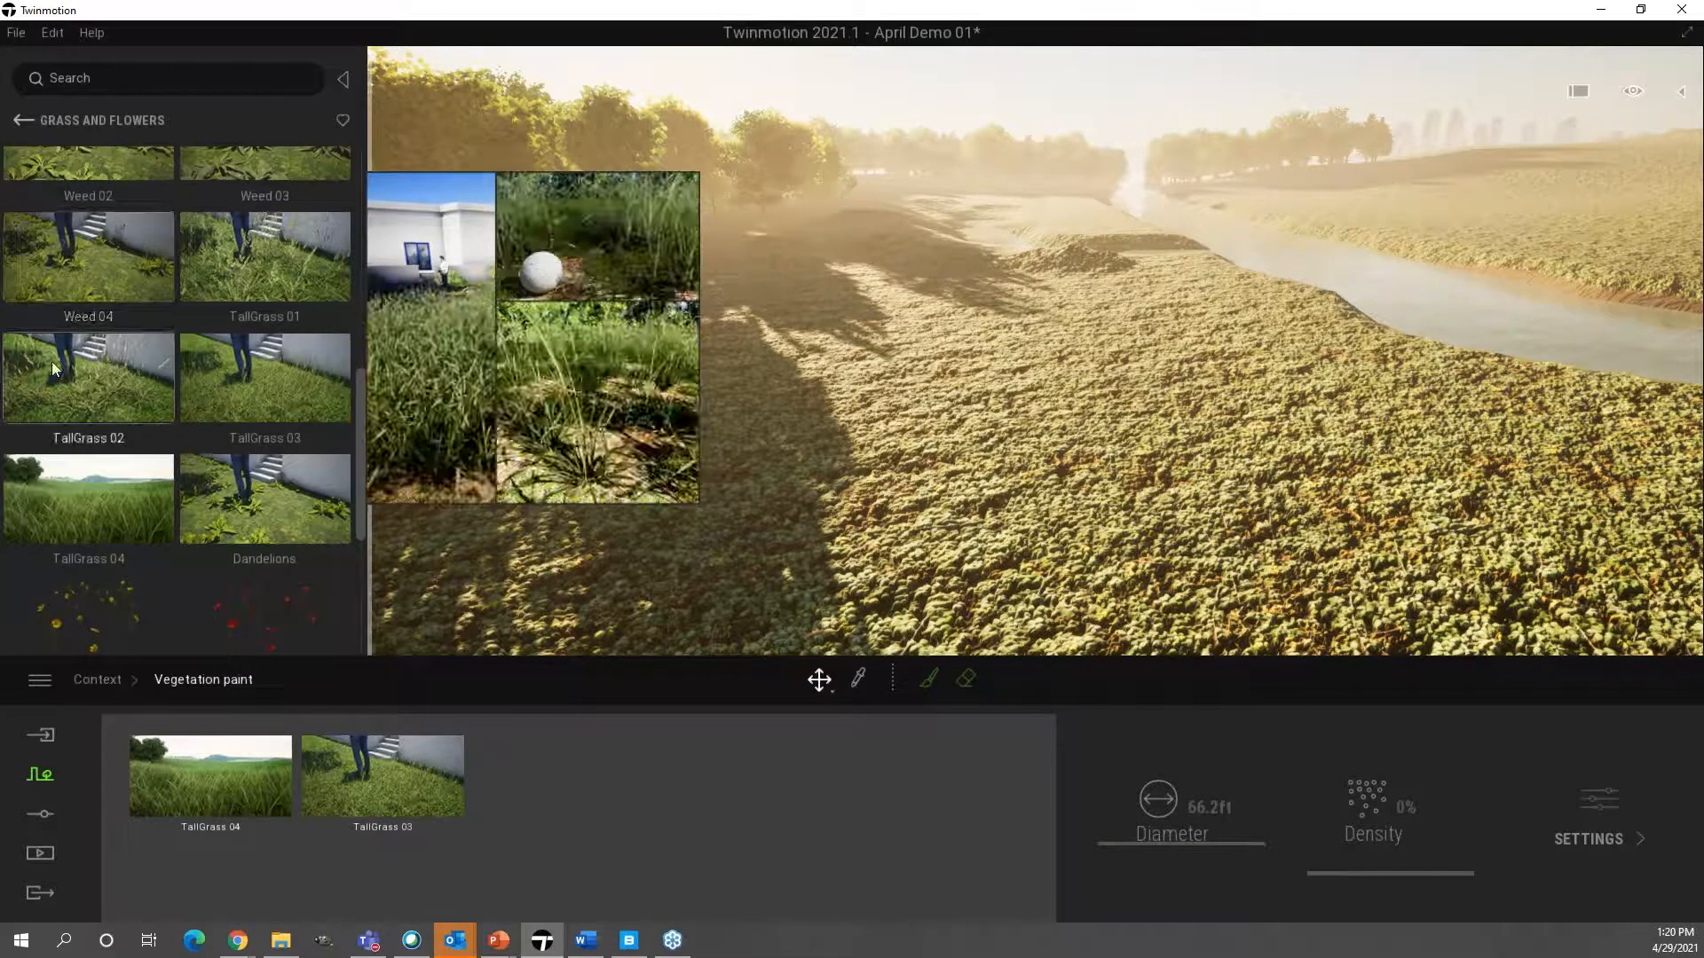
{"action": "mouse_move", "coordinate": [190, 350]}
{"action": "left_mouse_down"}
{"action": "mouse_move", "coordinate": [603, 825]}
{"action": "mouse_move", "coordinate": [586, 791]}
{"action": "left_mouse_up"}
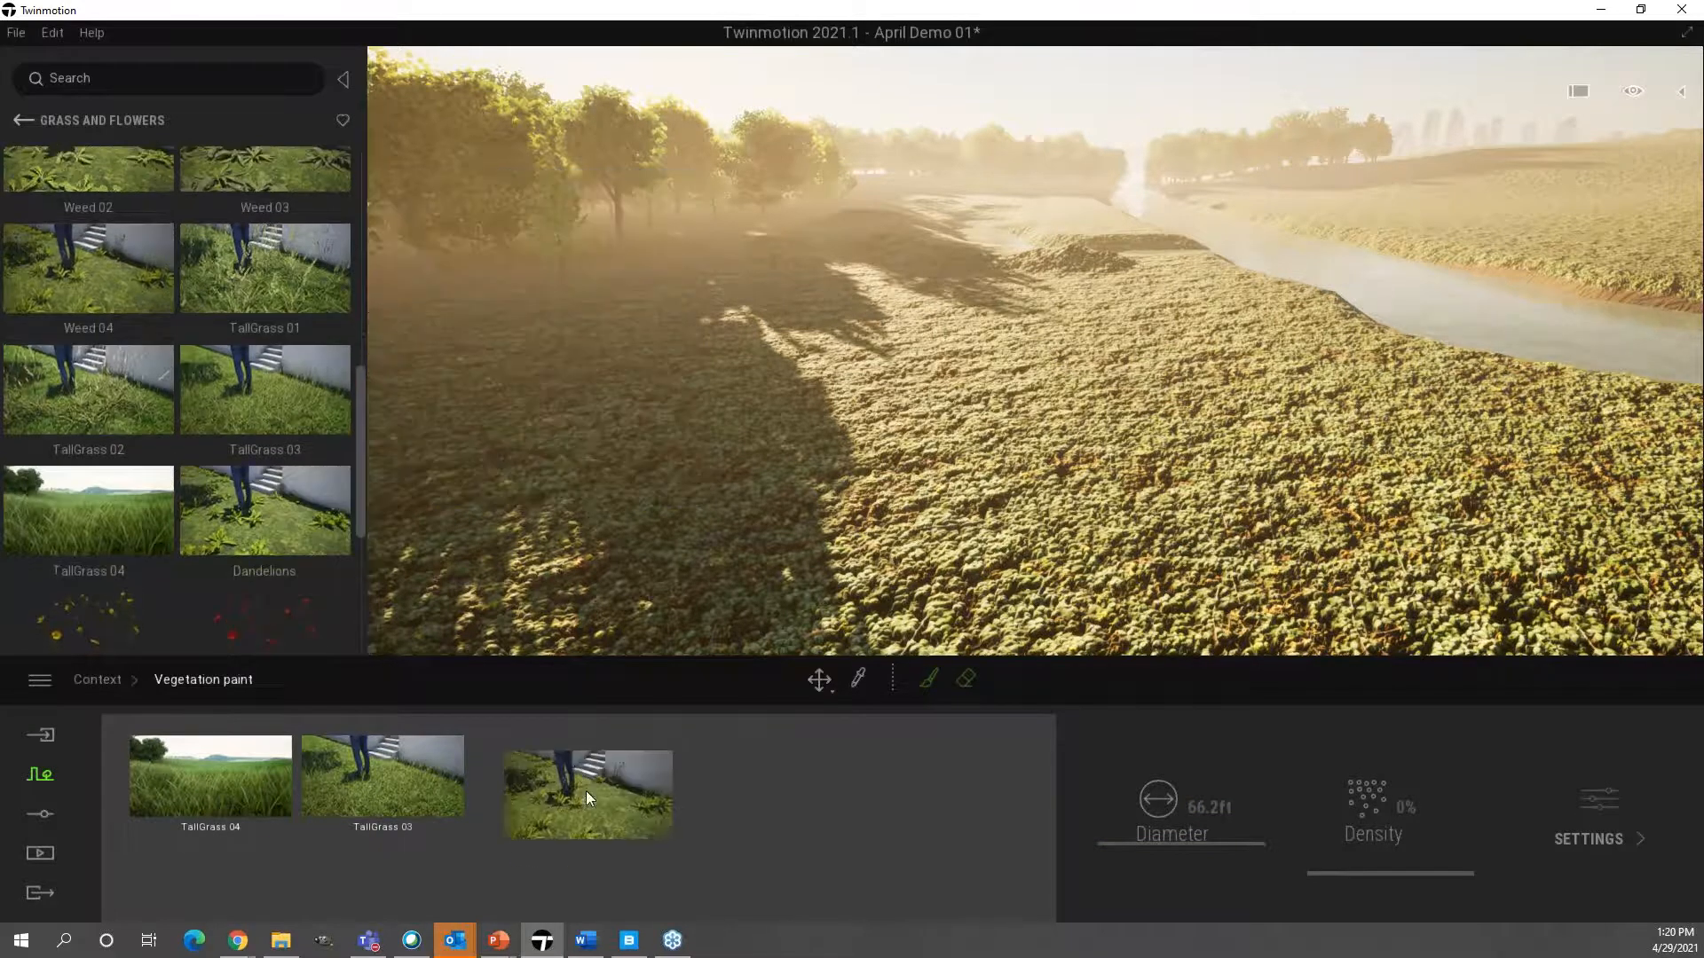
{"action": "scroll", "coordinate": [115, 568], "scroll_direction": "down", "scroll_amount": 2}
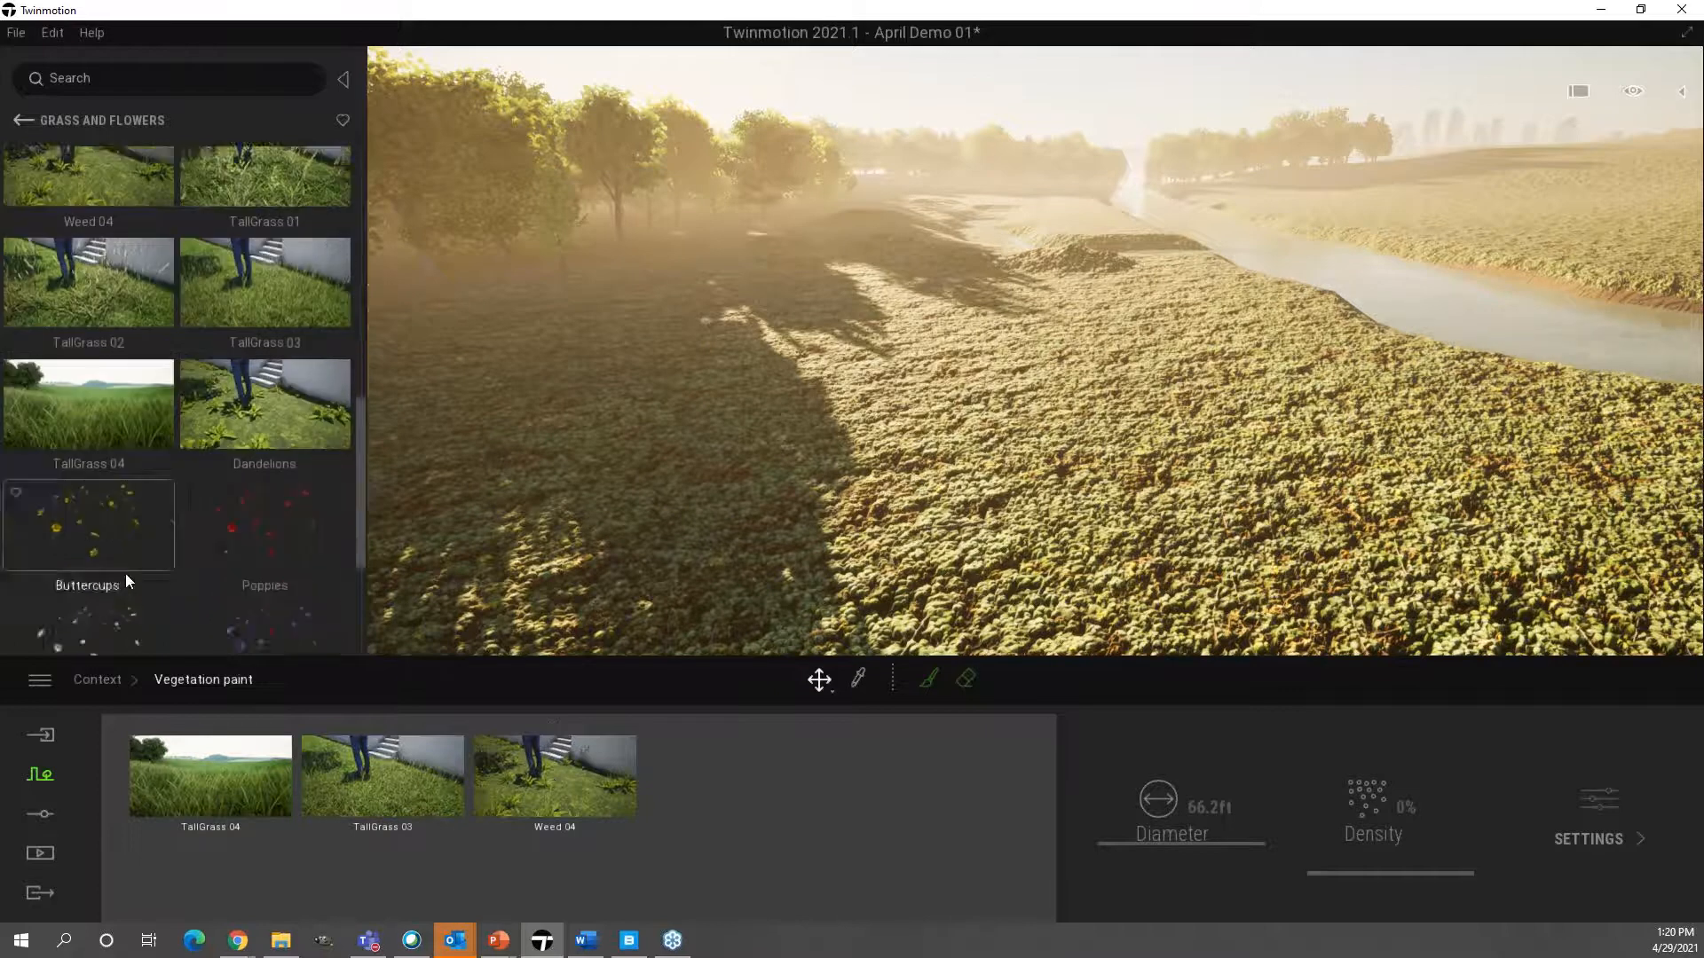
{"action": "left_click_drag", "start_coordinate": [100, 527], "coordinate": [752, 737]}
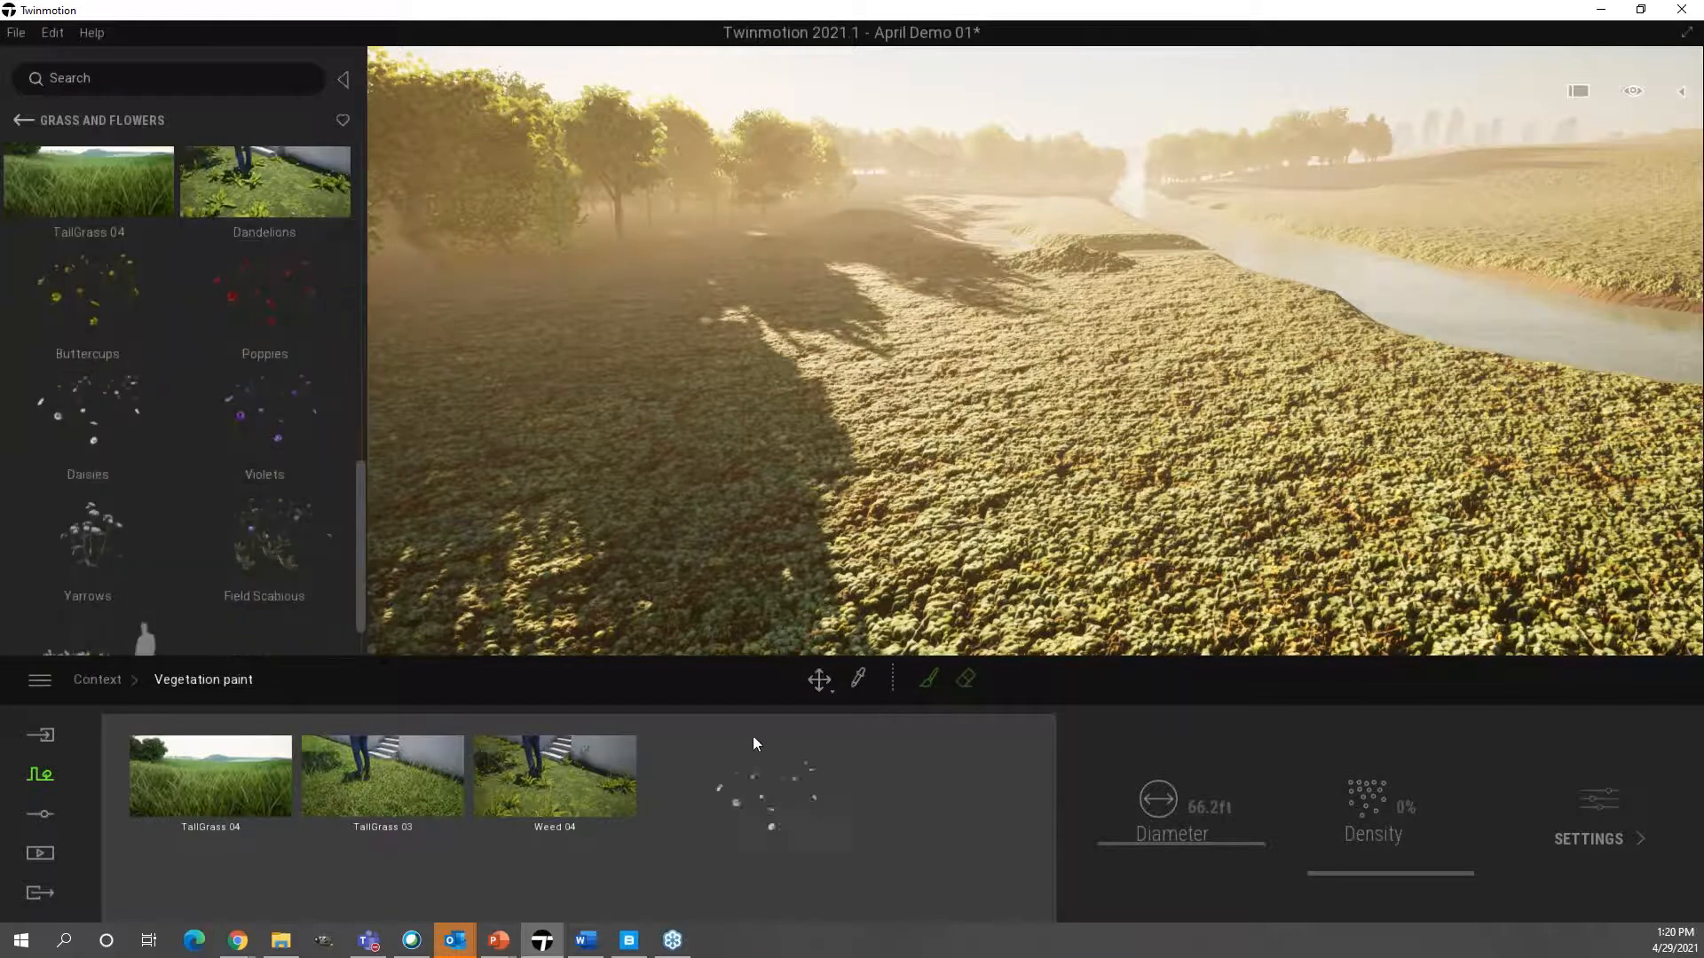
{"action": "left_click_drag", "start_coordinate": [754, 839], "coordinate": [642, 808]}
- Give the plants in the paint set individual densities, with TallGrass 04 at 64% and Weed 04 at 37%
{"action": "left_click", "coordinate": [727, 769]}
{"action": "left_click_drag", "start_coordinate": [1319, 837], "coordinate": [1348, 807]}
{"action": "left_click", "coordinate": [275, 781]}
{"action": "left_click", "coordinate": [360, 797]}
{"action": "left_click", "coordinate": [582, 786]}
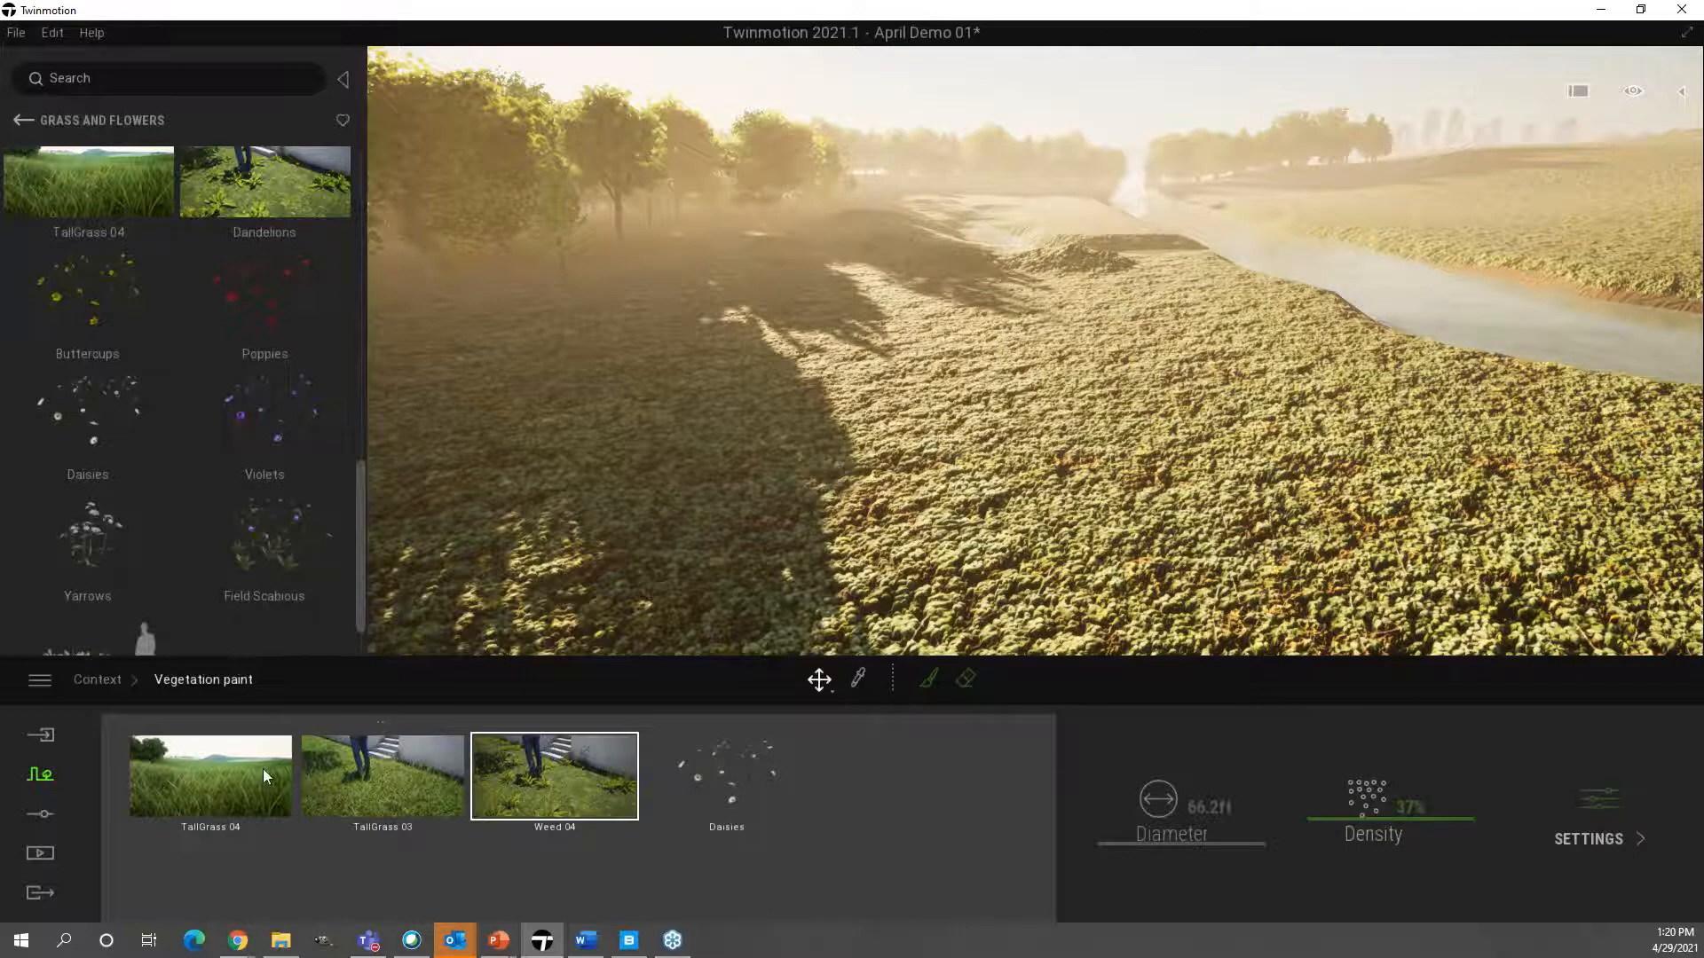
- Examine TallGrass 04's size, growth type, tint, dryness, stripes and wind settings, and return to the vegetation paint set
{"action": "left_click", "coordinate": [206, 770]}
{"action": "left_click", "coordinate": [1599, 803]}
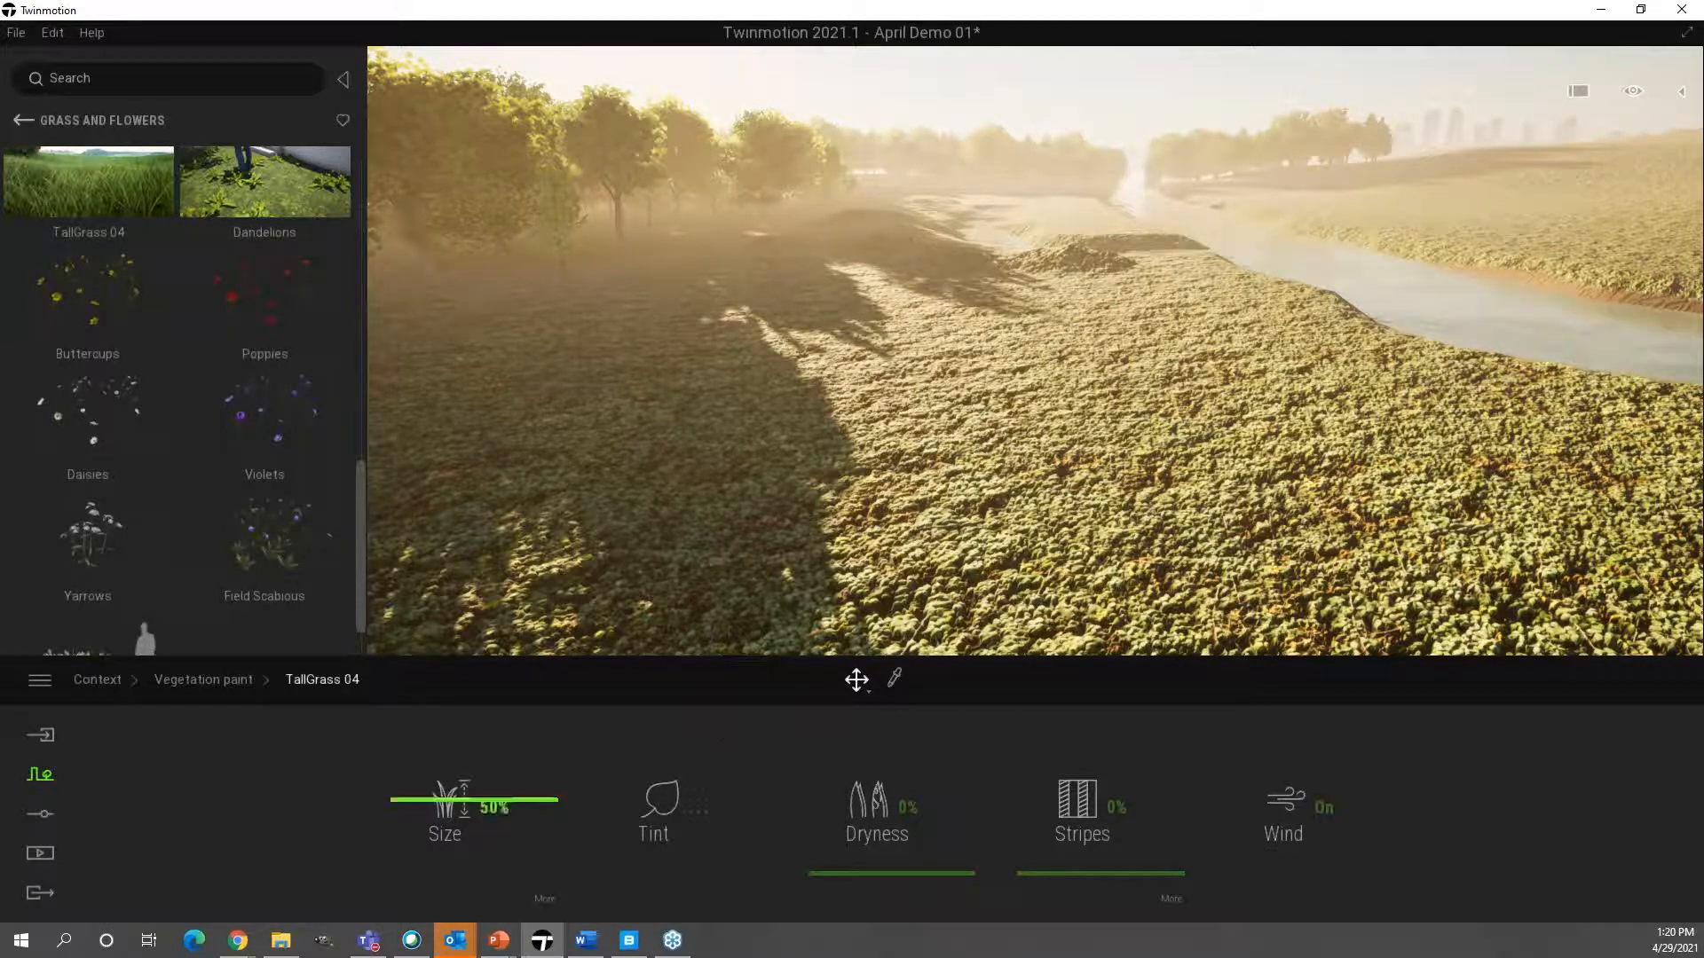
{"action": "left_click", "coordinate": [543, 899]}
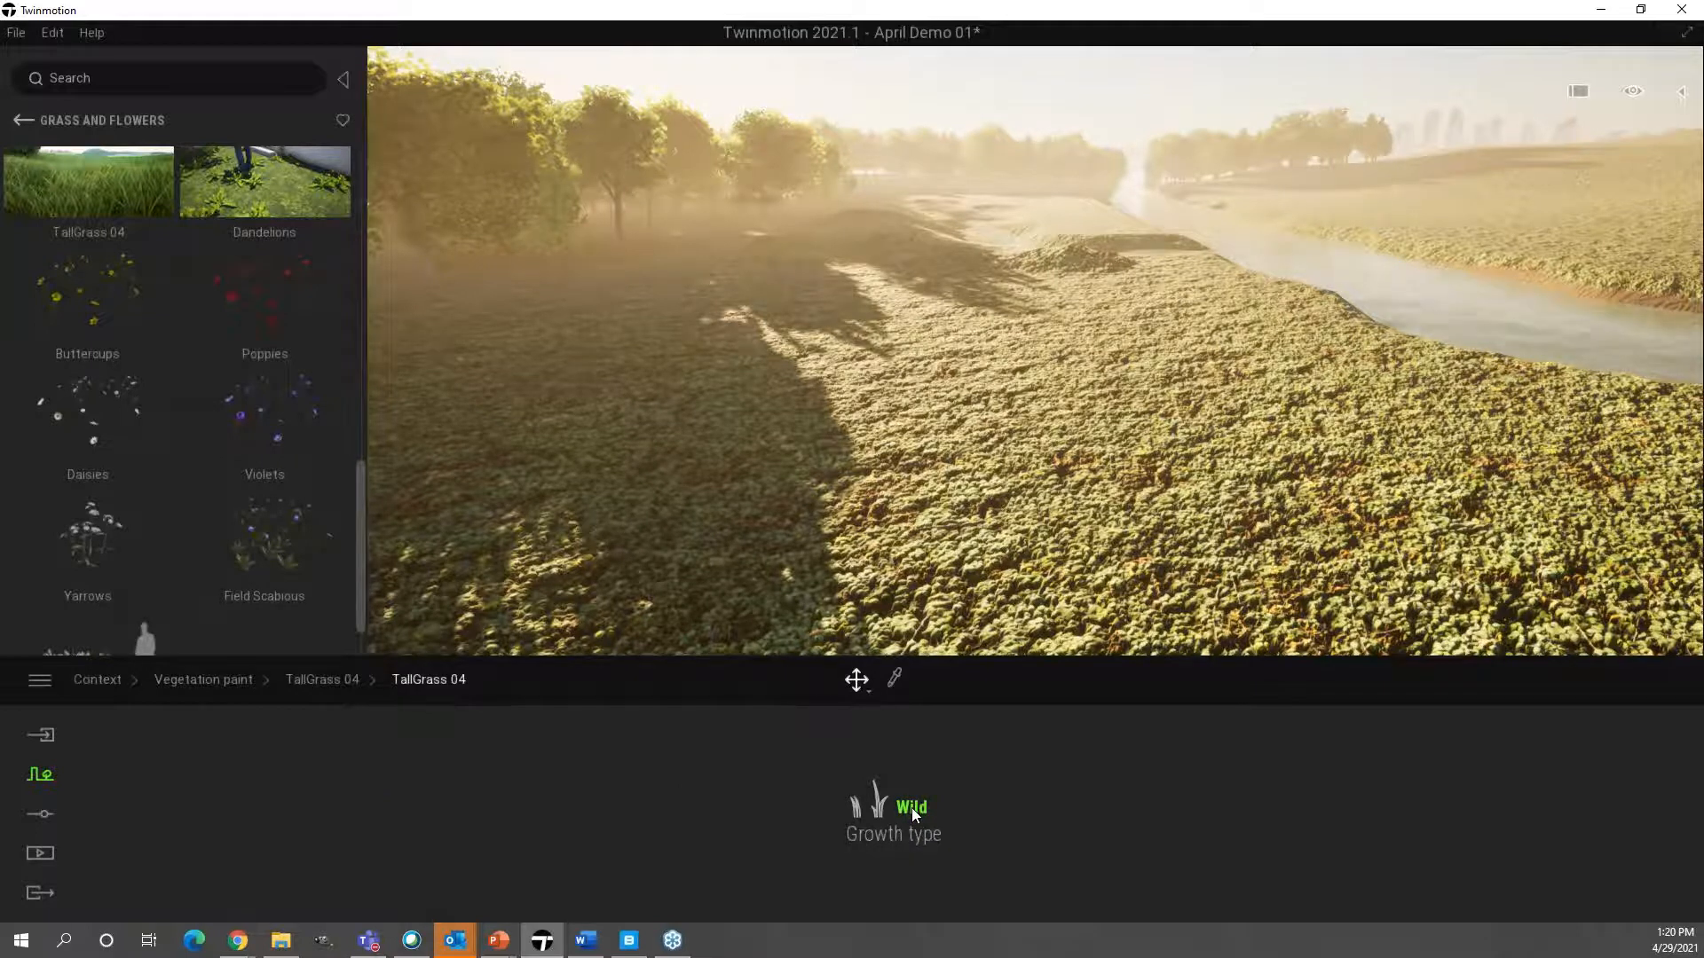
{"action": "left_click", "coordinate": [912, 808]}
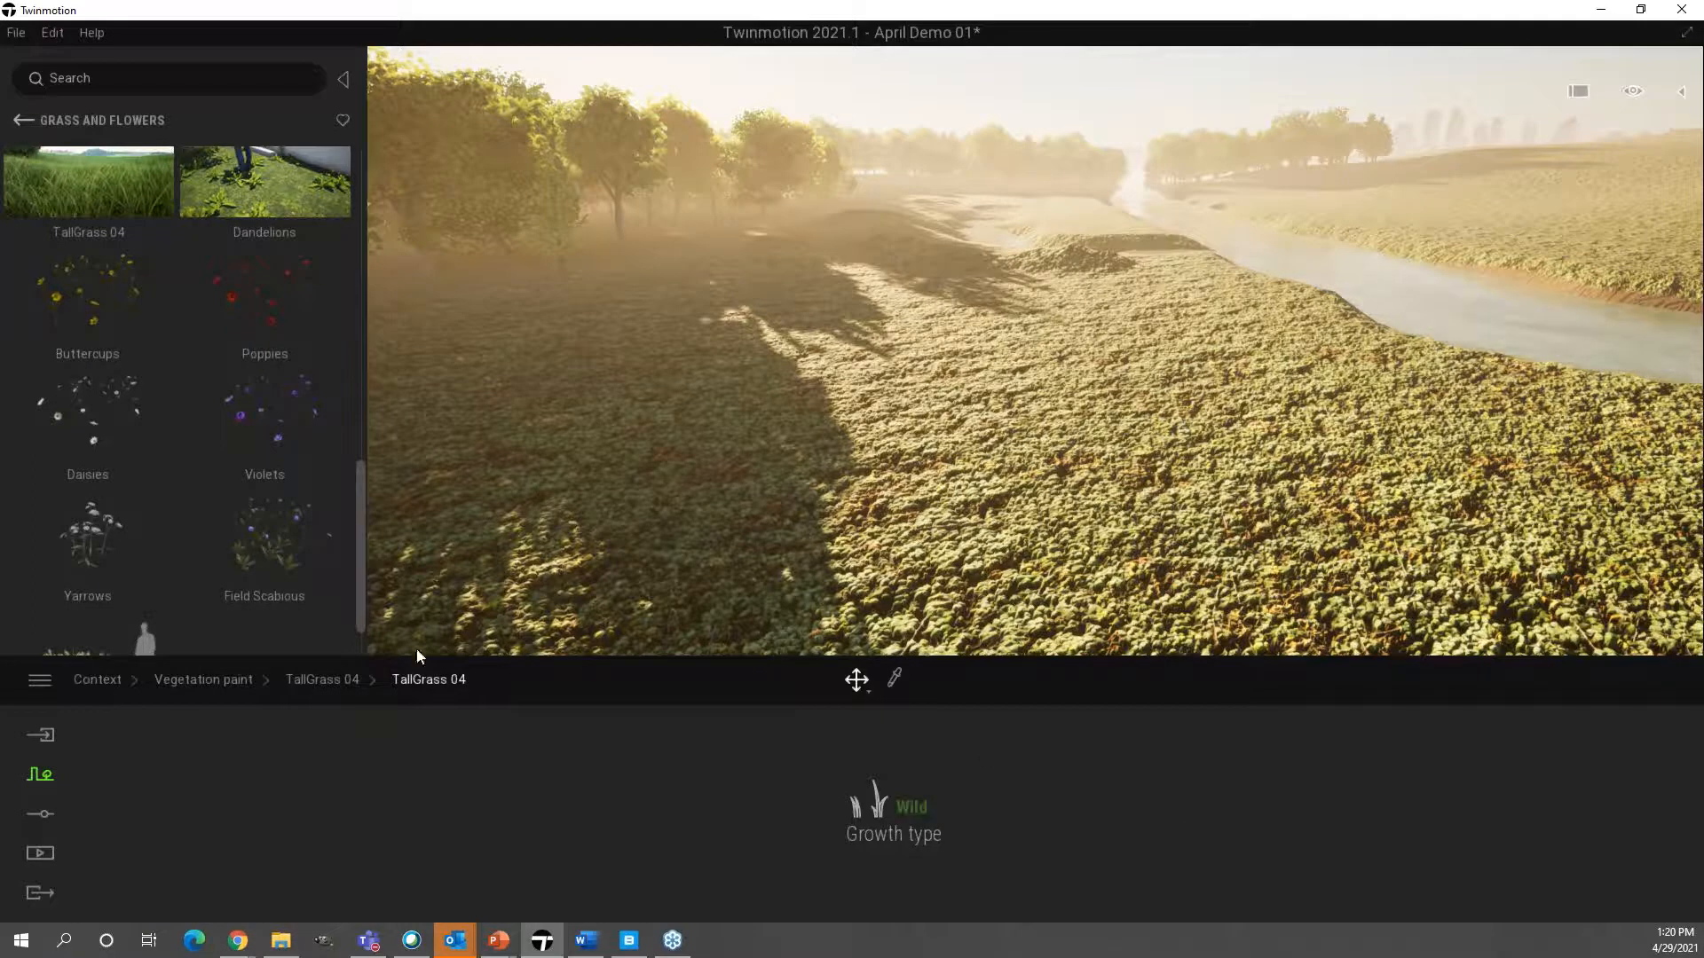
{"action": "left_click", "coordinate": [329, 680]}
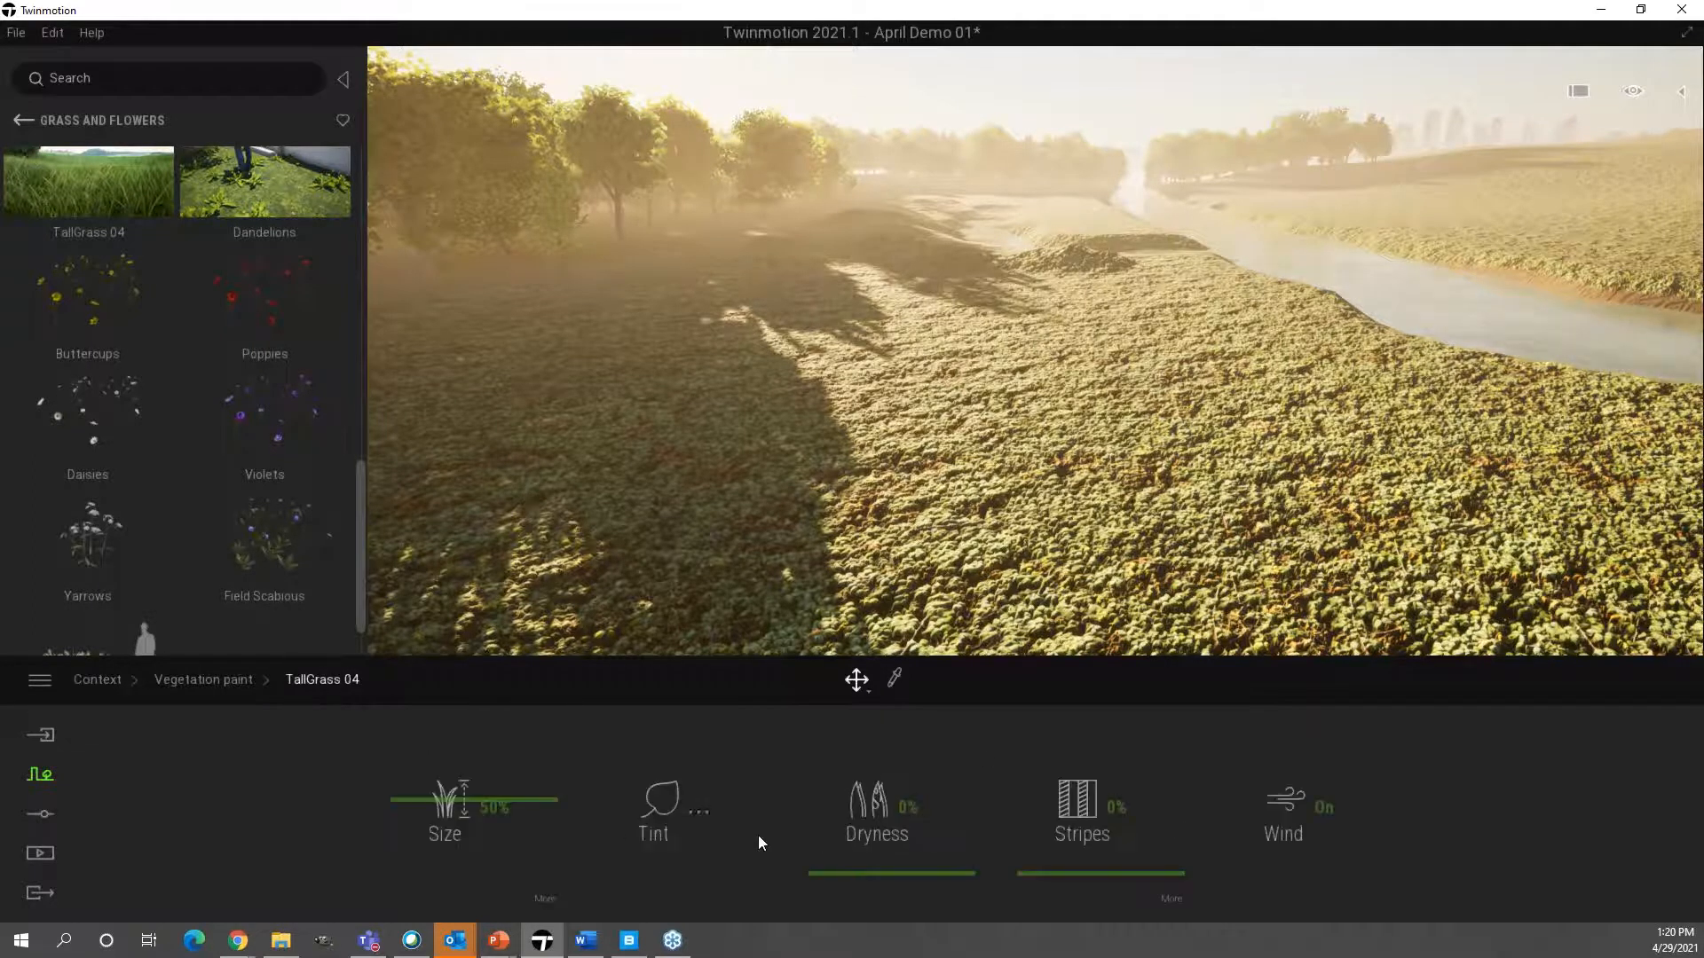
{"action": "left_click", "coordinate": [672, 799]}
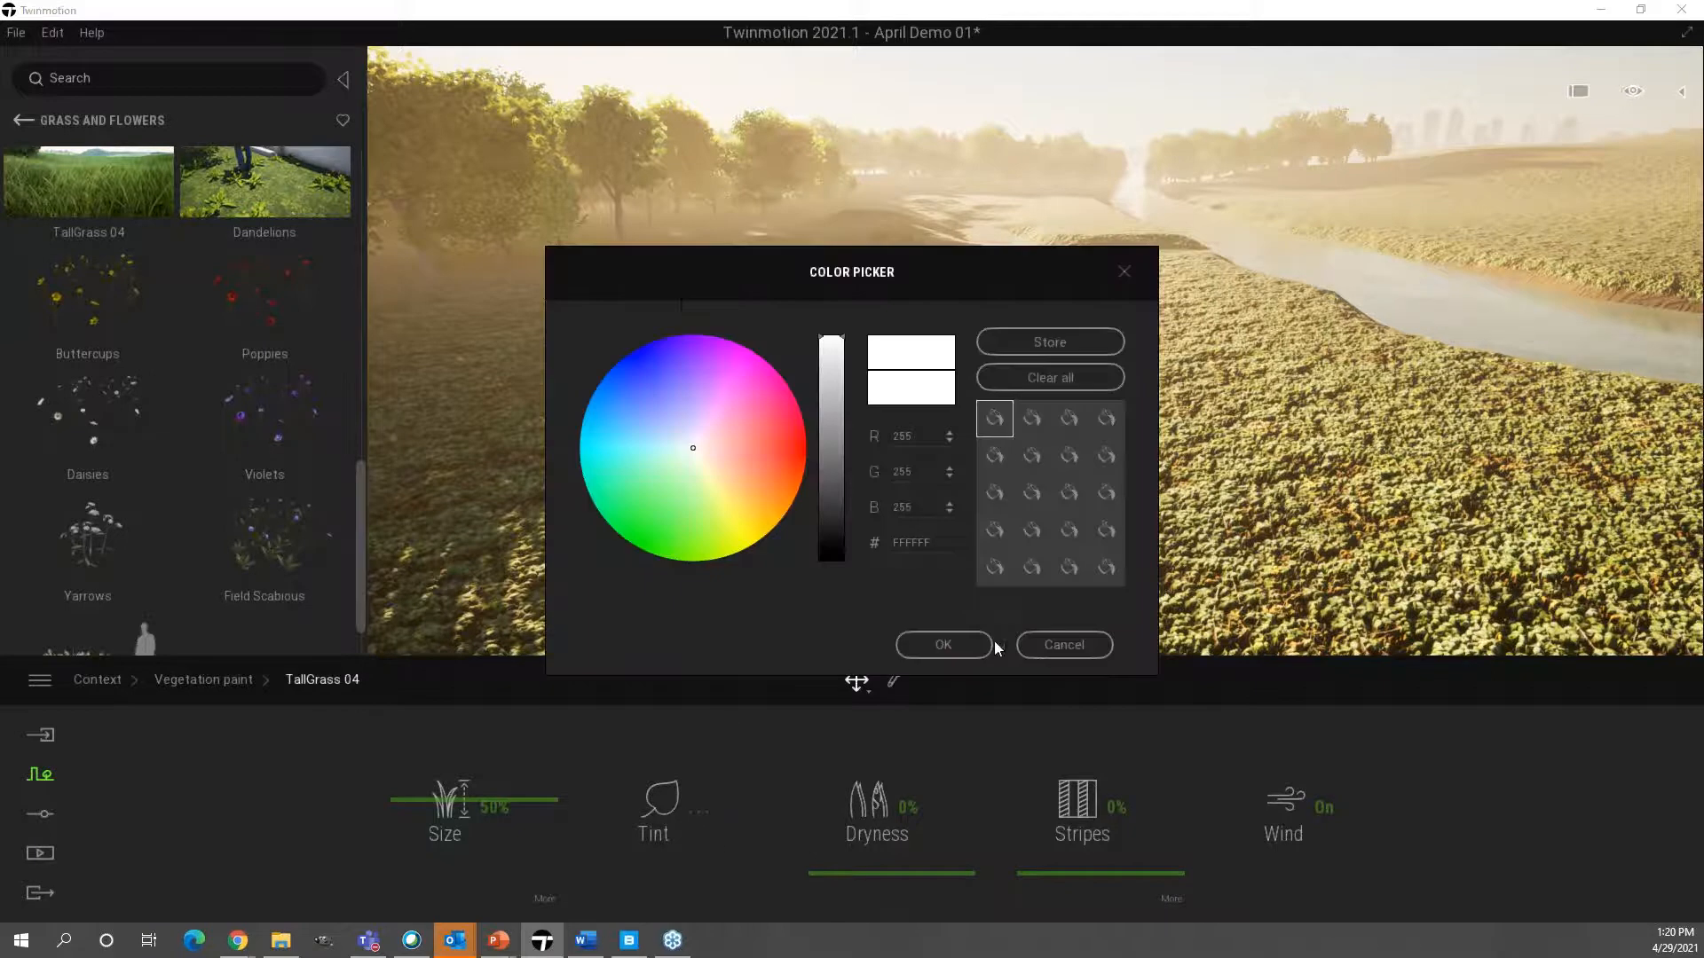
{"action": "left_click", "coordinate": [1065, 646]}
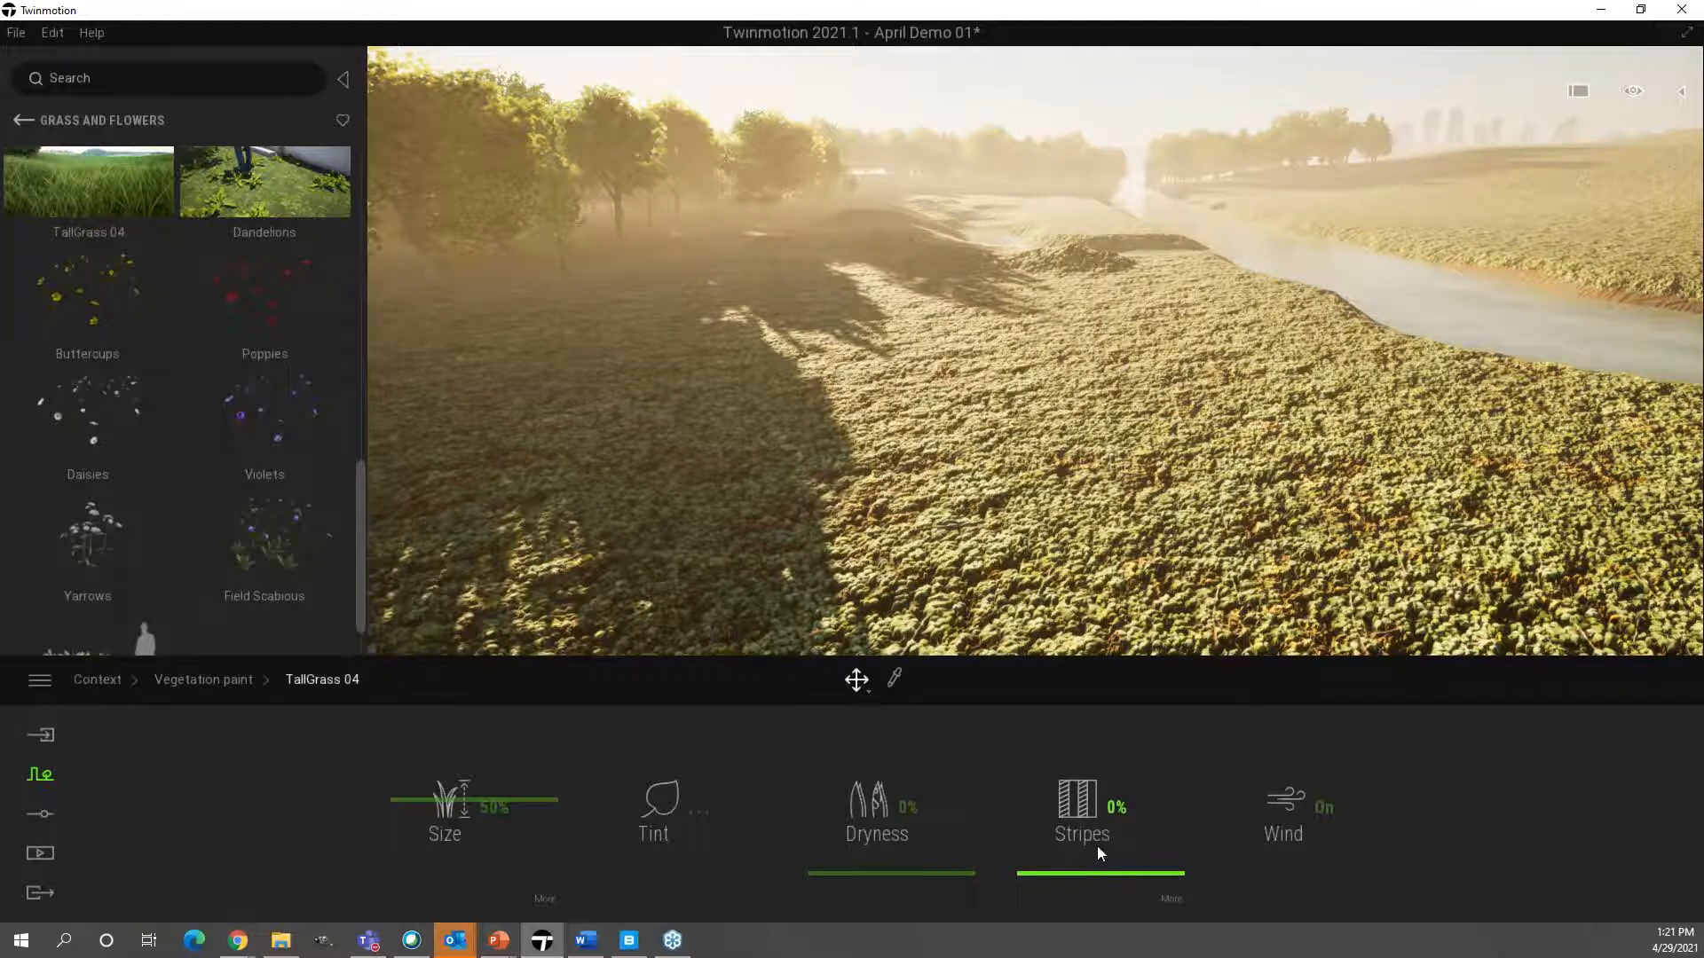
{"action": "left_click", "coordinate": [1179, 902]}
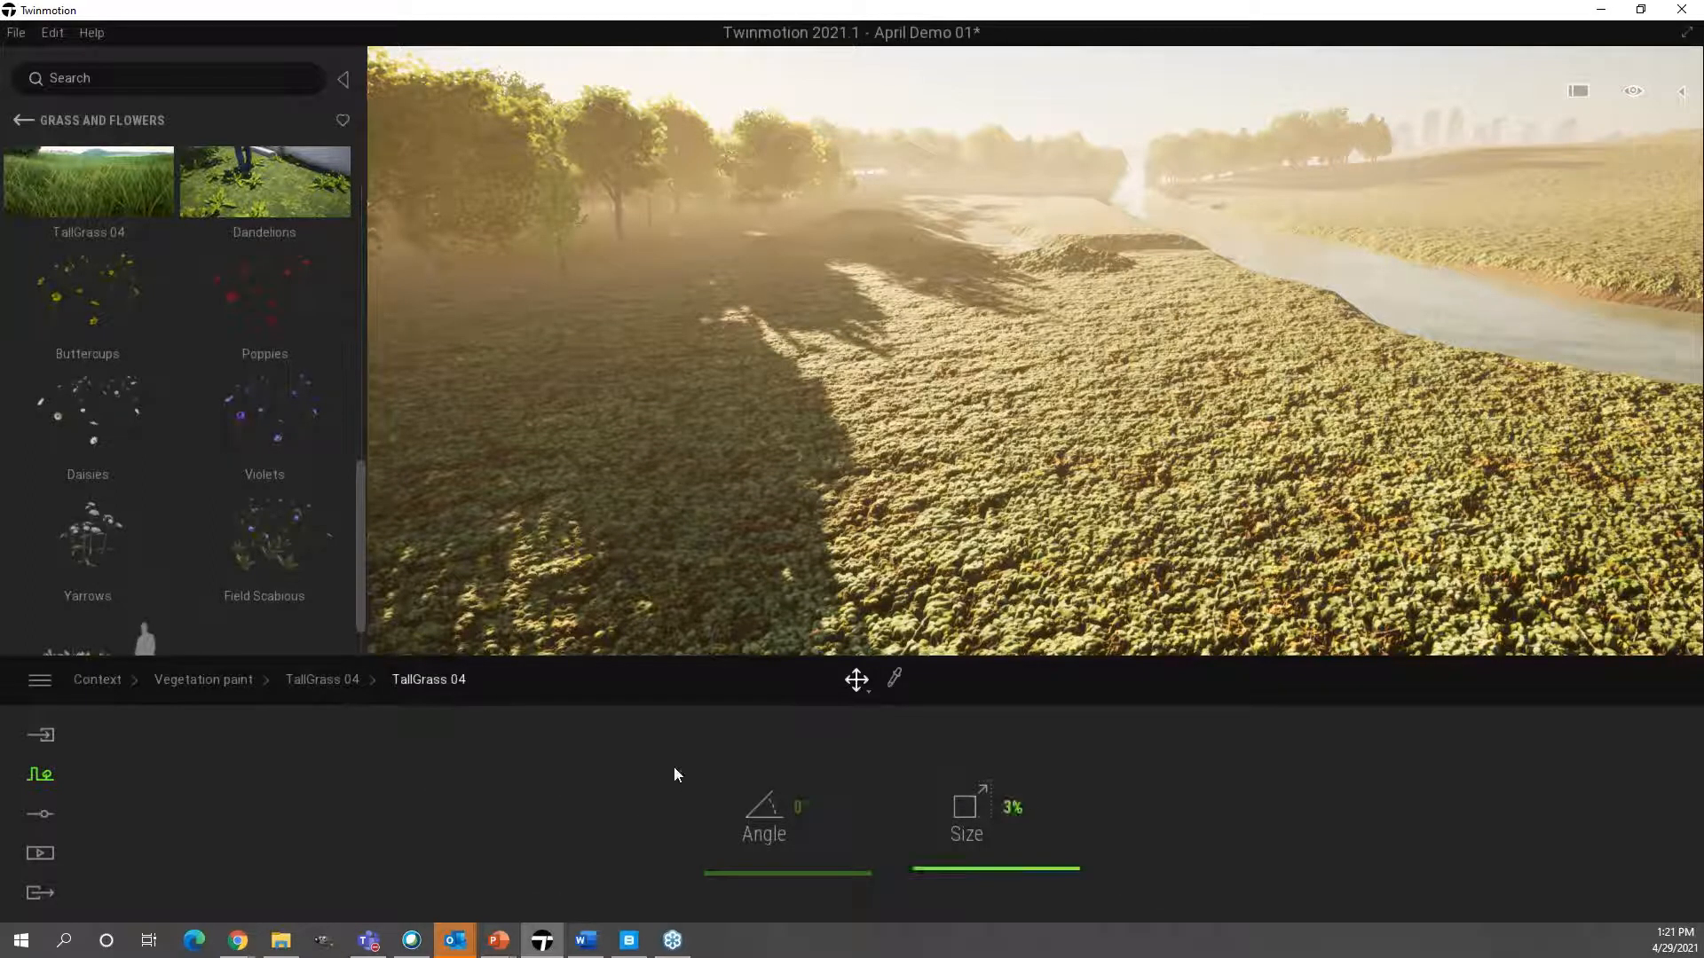
{"action": "left_click", "coordinate": [328, 685]}
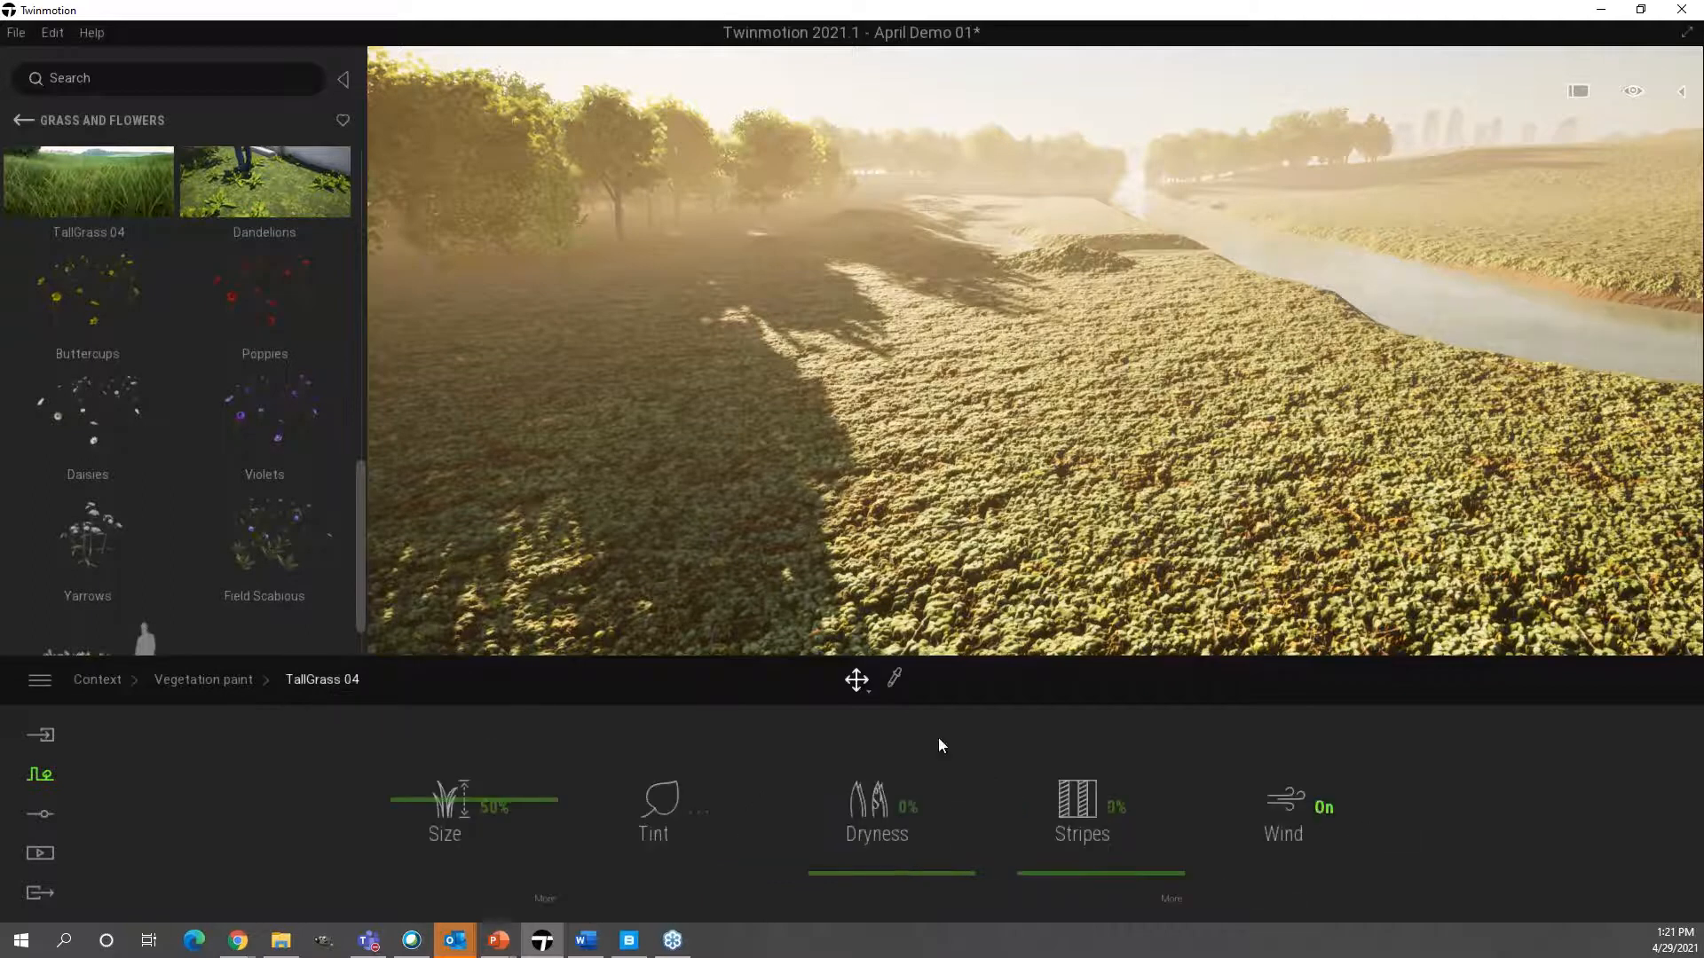
{"action": "left_click", "coordinate": [194, 684]}
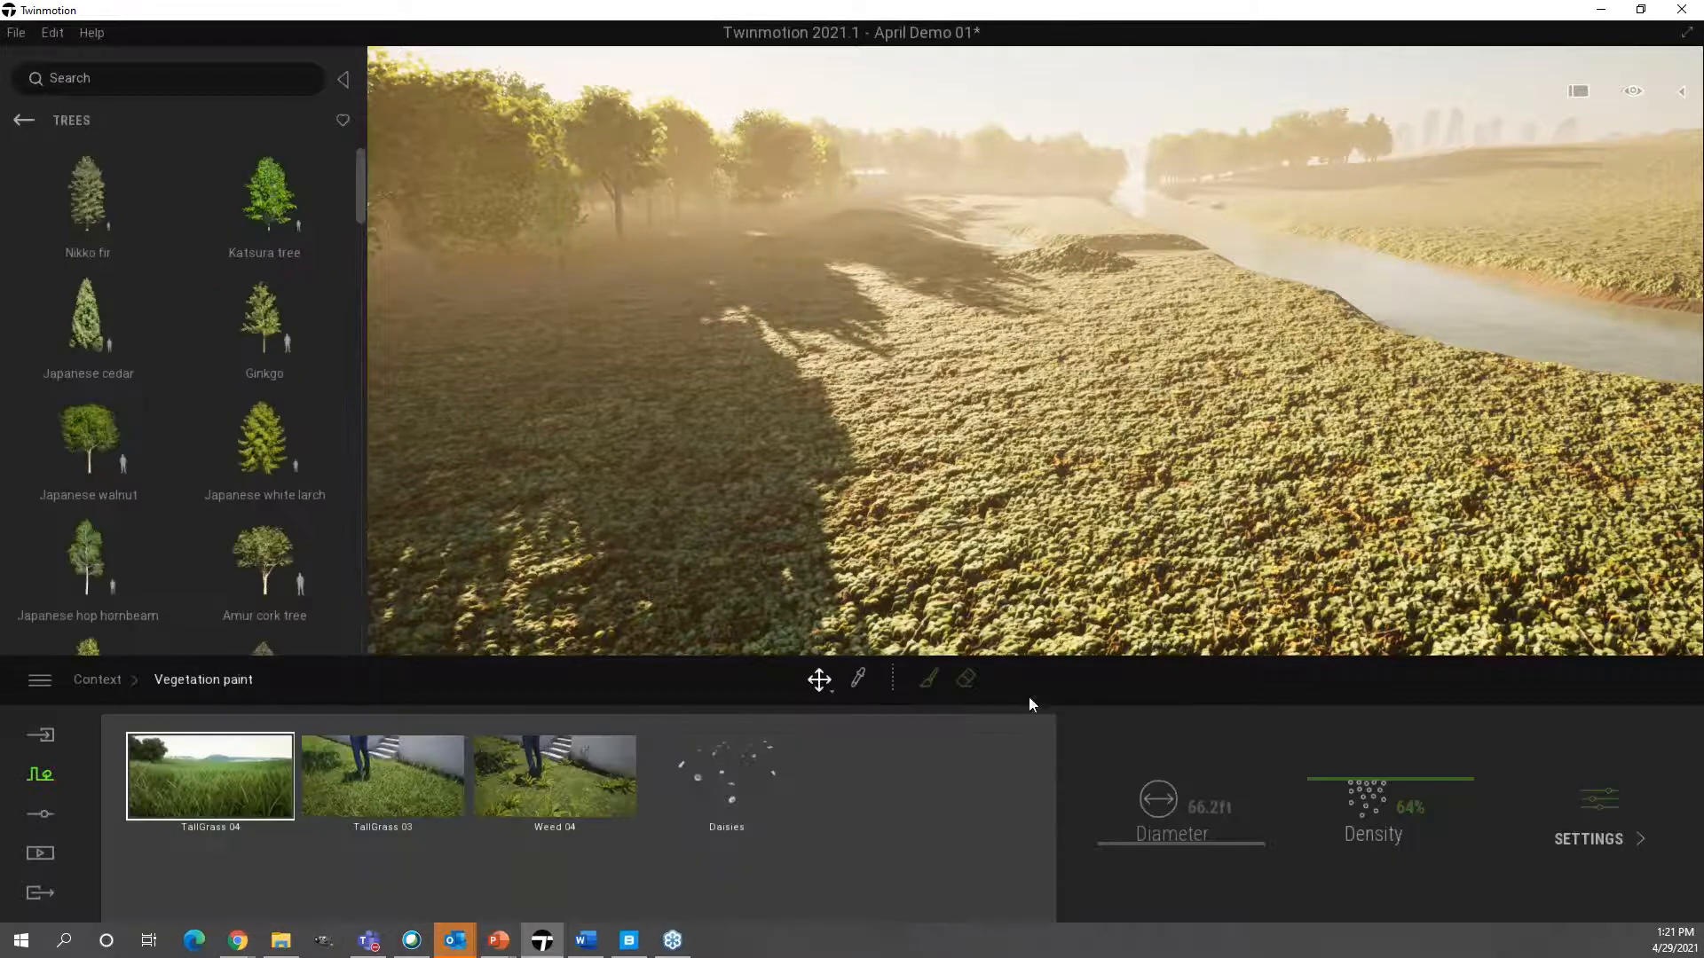
- Select all four plants in the paint set for painting and set the brush diameter to 30.6 ft
{"action": "left_click", "coordinate": [377, 776], "text": "ctrl"}
{"action": "left_click", "coordinate": [579, 798], "text": "ctrl"}
{"action": "left_click", "coordinate": [691, 786], "text": "ctrl"}
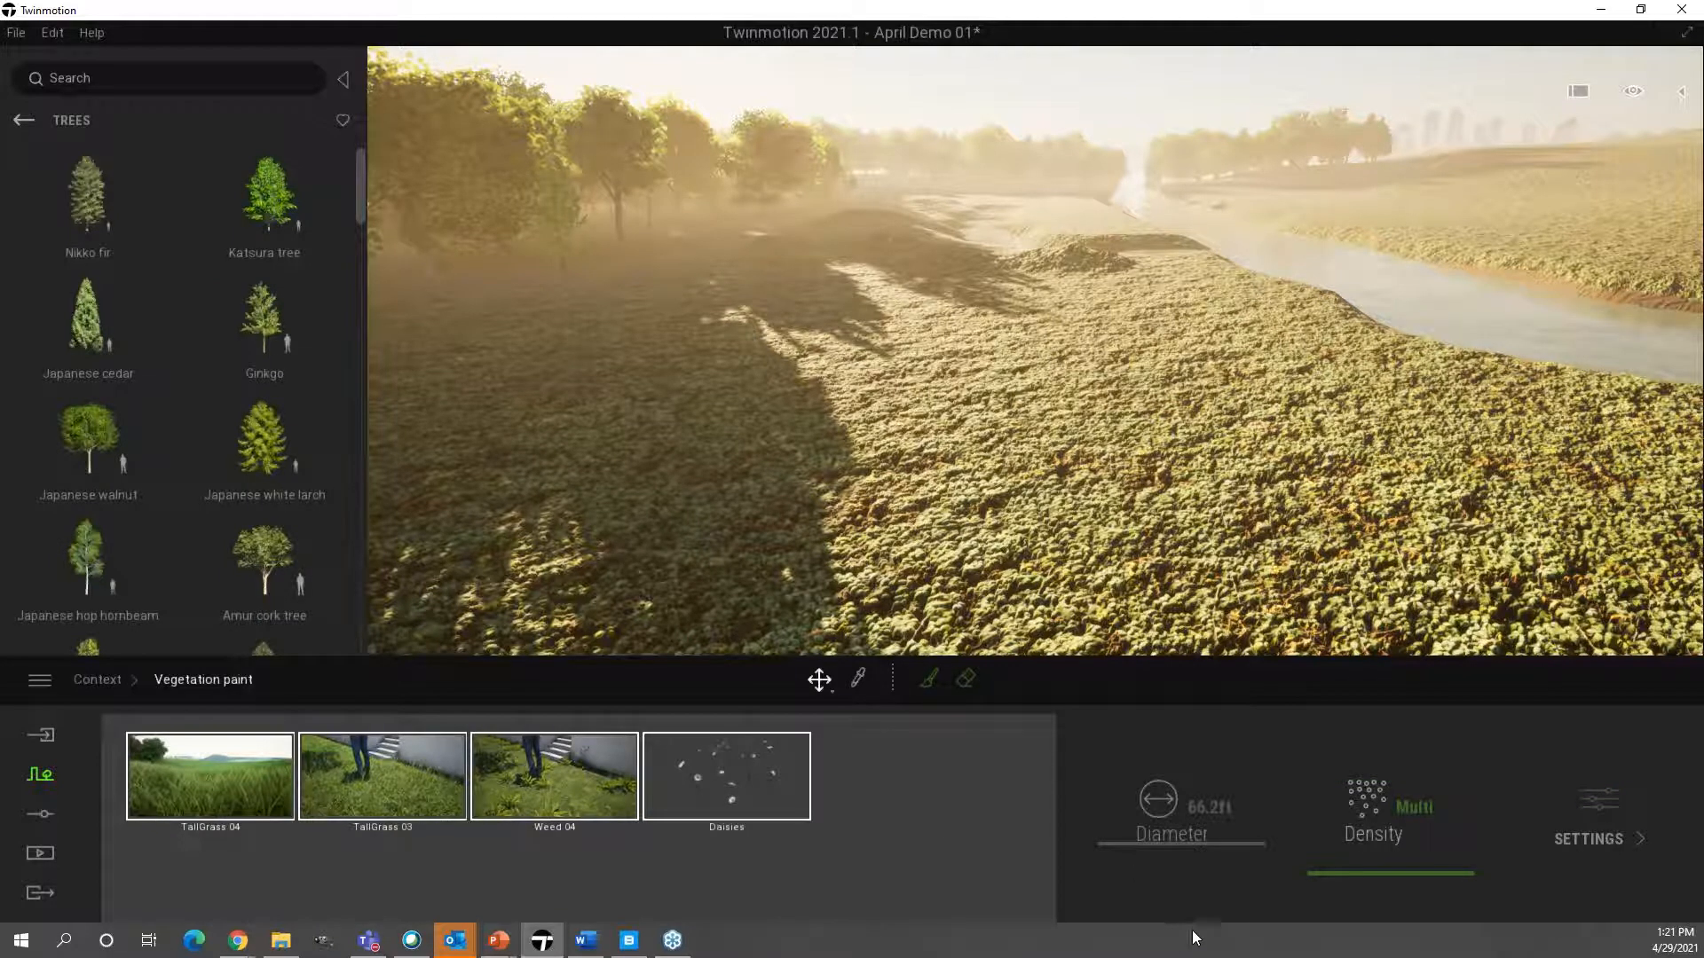
{"action": "left_click", "coordinate": [929, 679]}
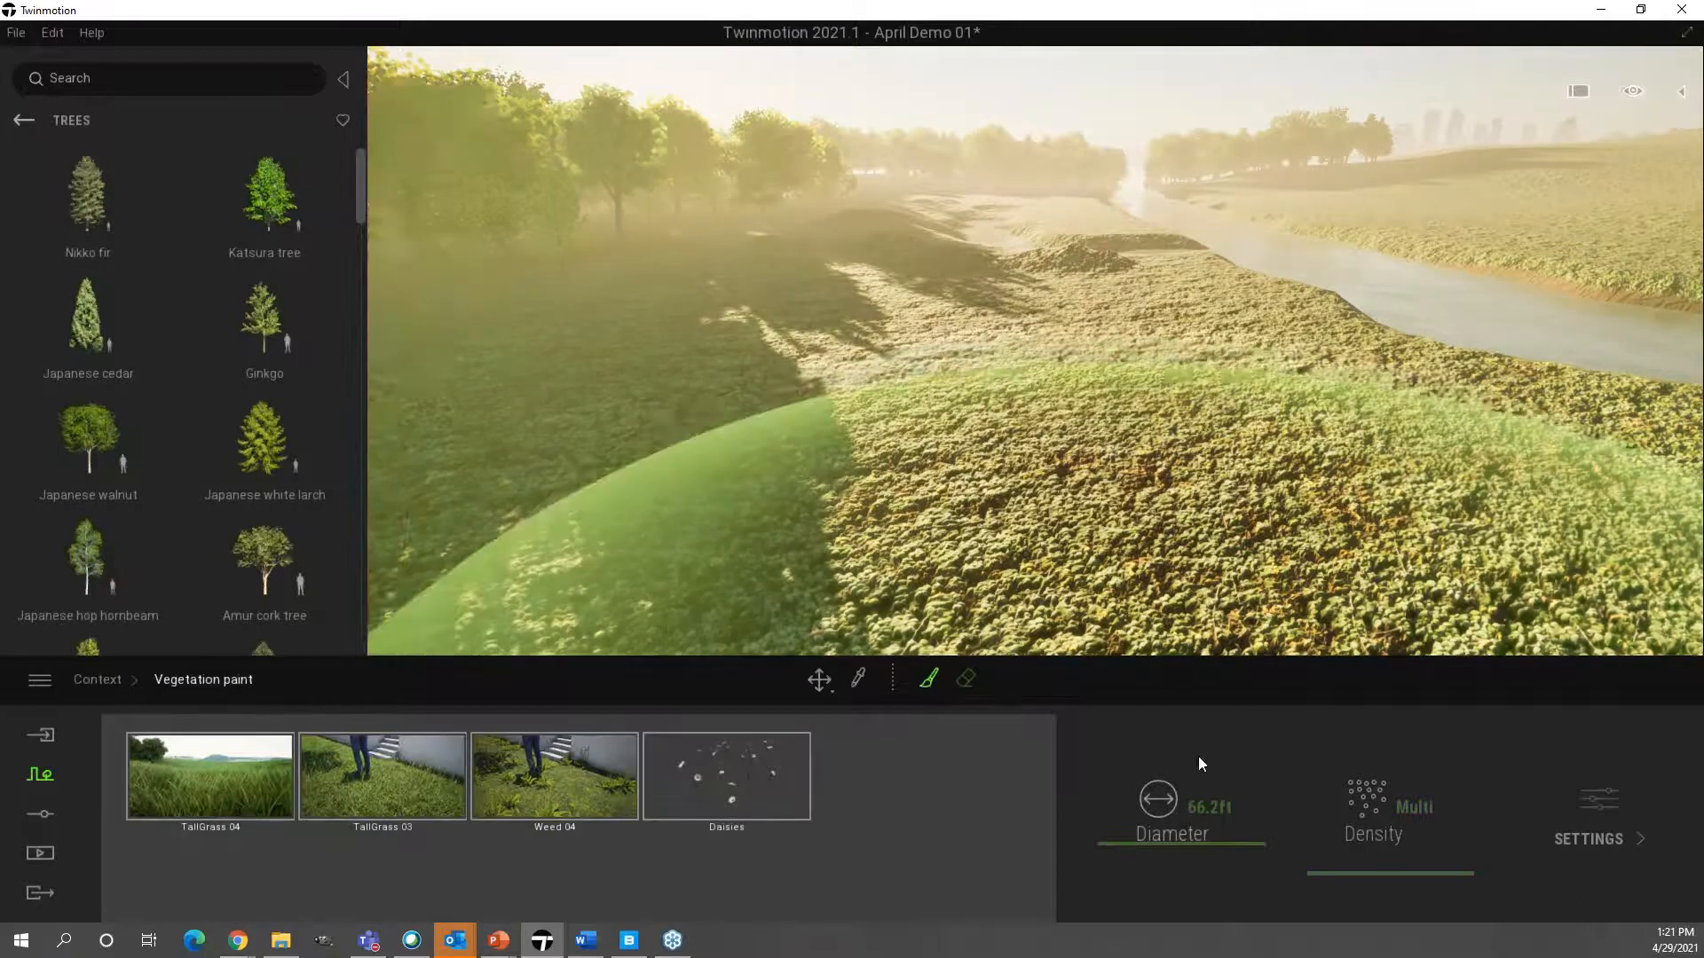
{"action": "left_click_drag", "start_coordinate": [1109, 859], "coordinate": [1108, 861]}
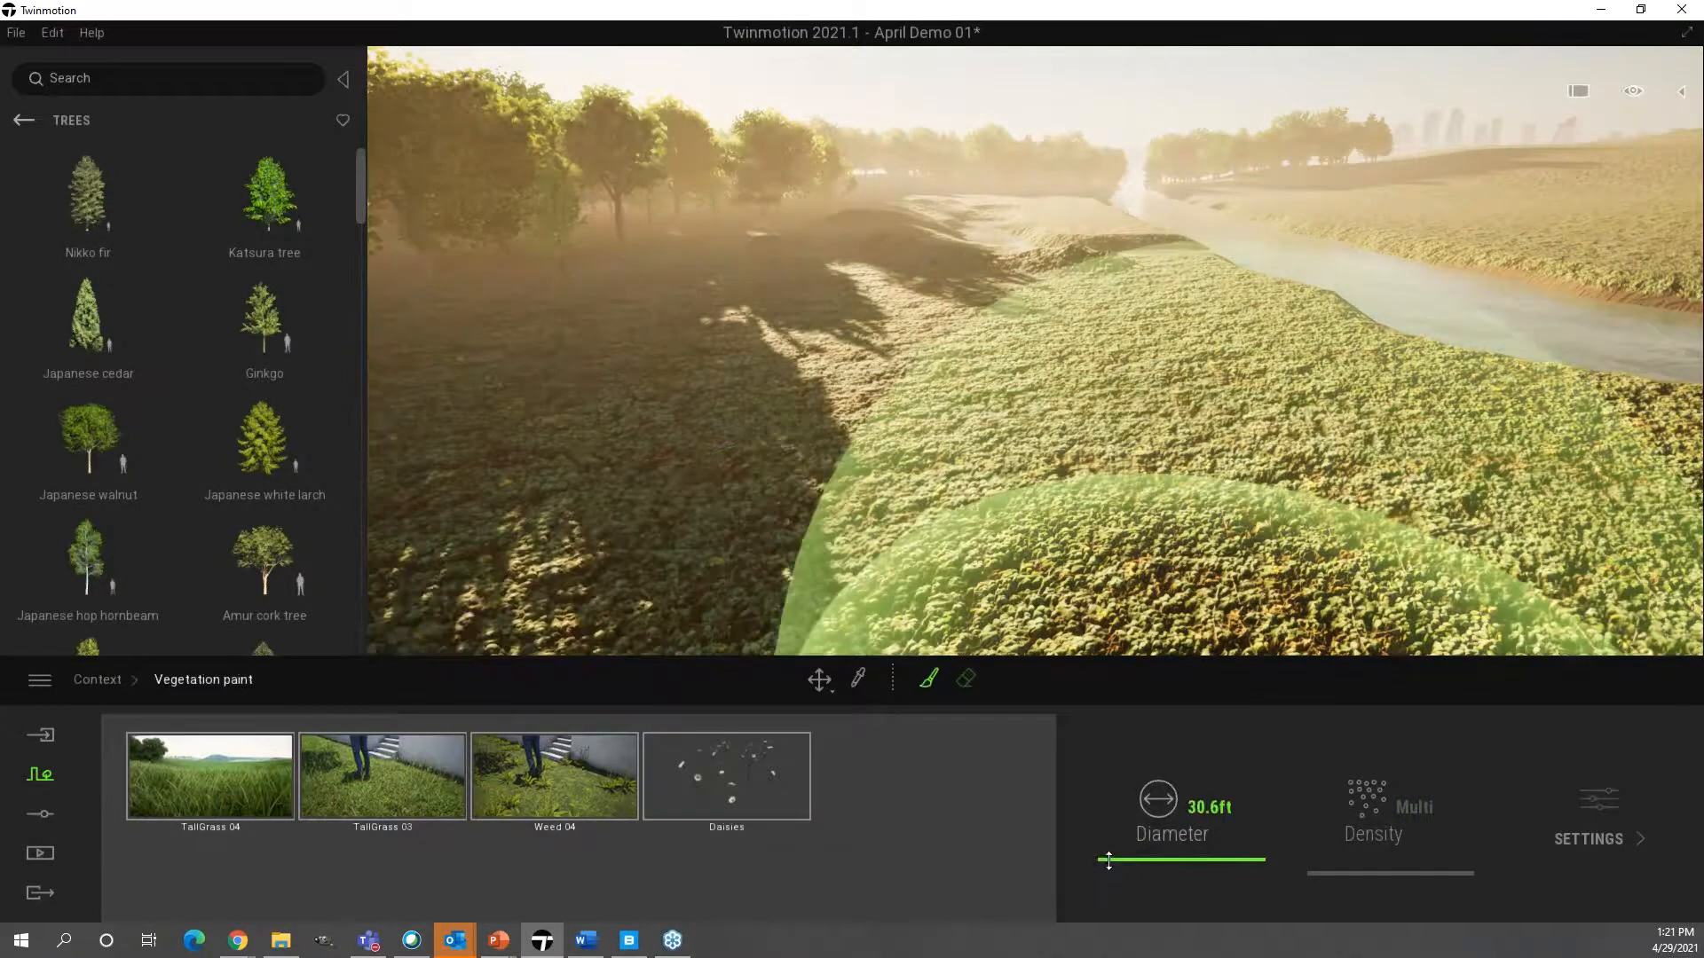
- Paint the grass, weed and daisy mix along the near riverbank and over the mounds beside the water
{"action": "key", "text": "d"}
{"action": "left_click", "coordinate": [905, 378]}
{"action": "mouse_move", "coordinate": [904, 371]}
{"action": "left_mouse_down"}
{"action": "mouse_move", "coordinate": [934, 304]}
{"action": "mouse_move", "coordinate": [1012, 220]}
{"action": "mouse_move", "coordinate": [1019, 279]}
{"action": "left_mouse_up"}
{"action": "key", "text": "a"}
{"action": "key", "text": "w"}
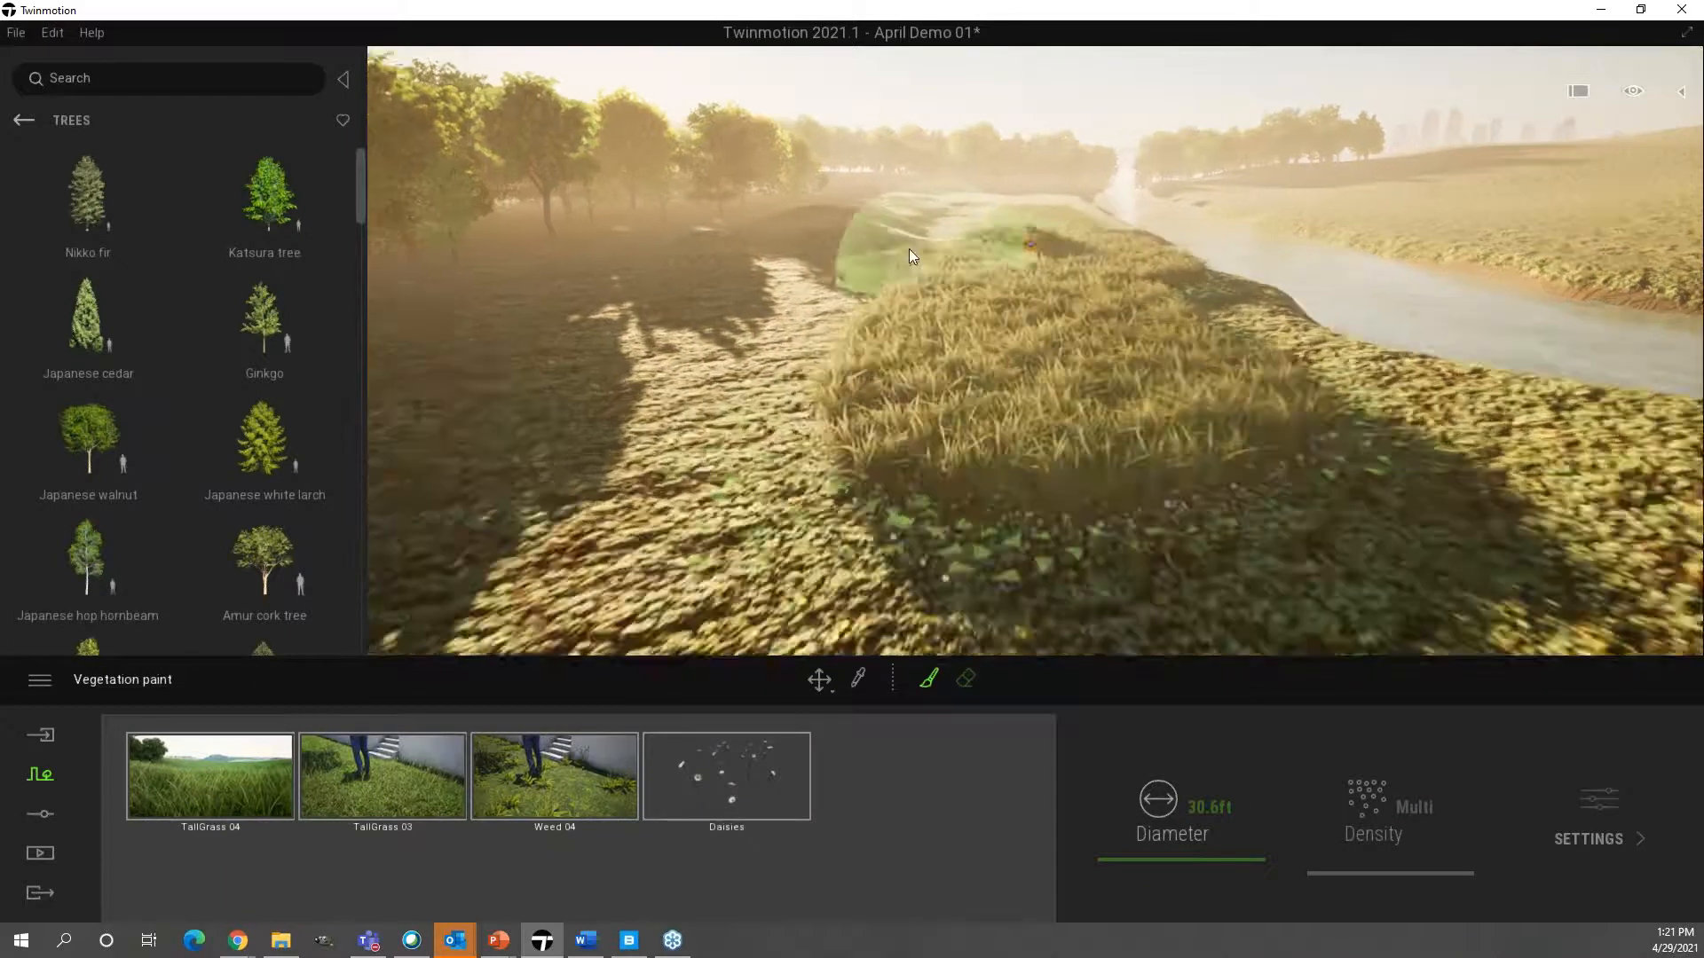
{"action": "key", "text": "e"}
{"action": "mouse_move", "coordinate": [823, 229]}
{"action": "left_mouse_down"}
{"action": "mouse_move", "coordinate": [831, 281]}
{"action": "mouse_move", "coordinate": [883, 332]}
{"action": "mouse_move", "coordinate": [987, 380]}
{"action": "left_mouse_up"}
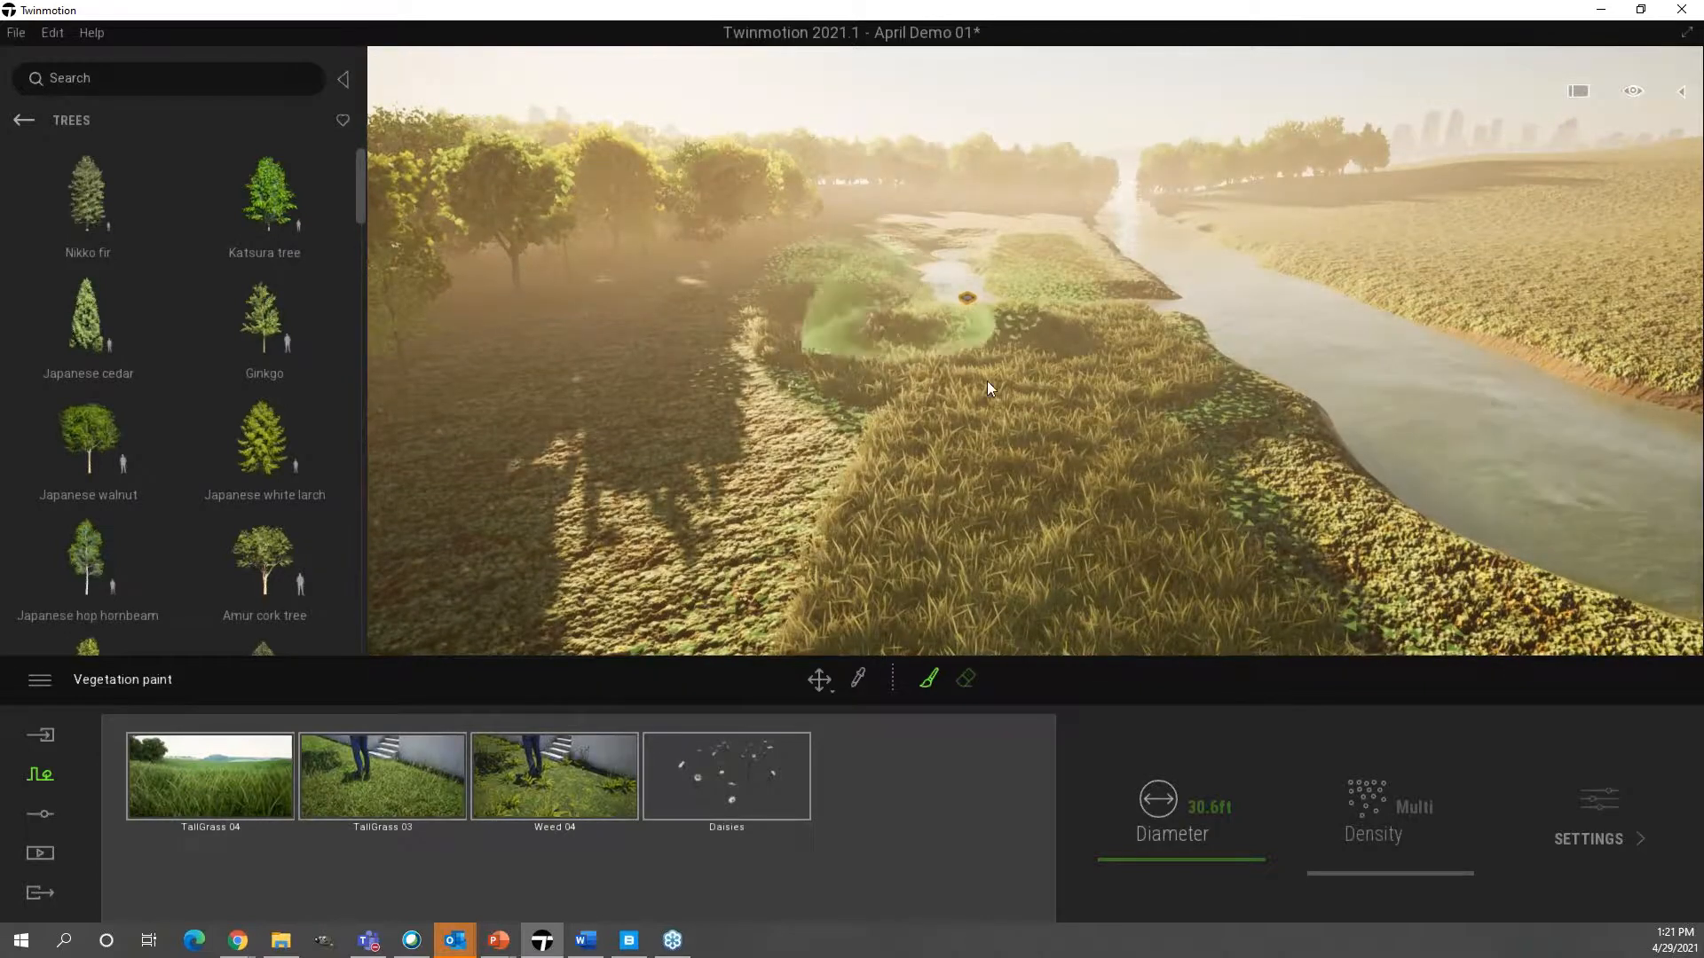
- Paint the grass, weed and daisy mix around the small inlet, its banks and the strip beside the river, and leave vegetation painting
{"action": "key", "text": "w"}
{"action": "key", "text": "a"}
{"action": "mouse_move", "coordinate": [822, 325]}
{"action": "left_mouse_down"}
{"action": "mouse_move", "coordinate": [847, 251]}
{"action": "mouse_move", "coordinate": [910, 208]}
{"action": "left_mouse_up"}
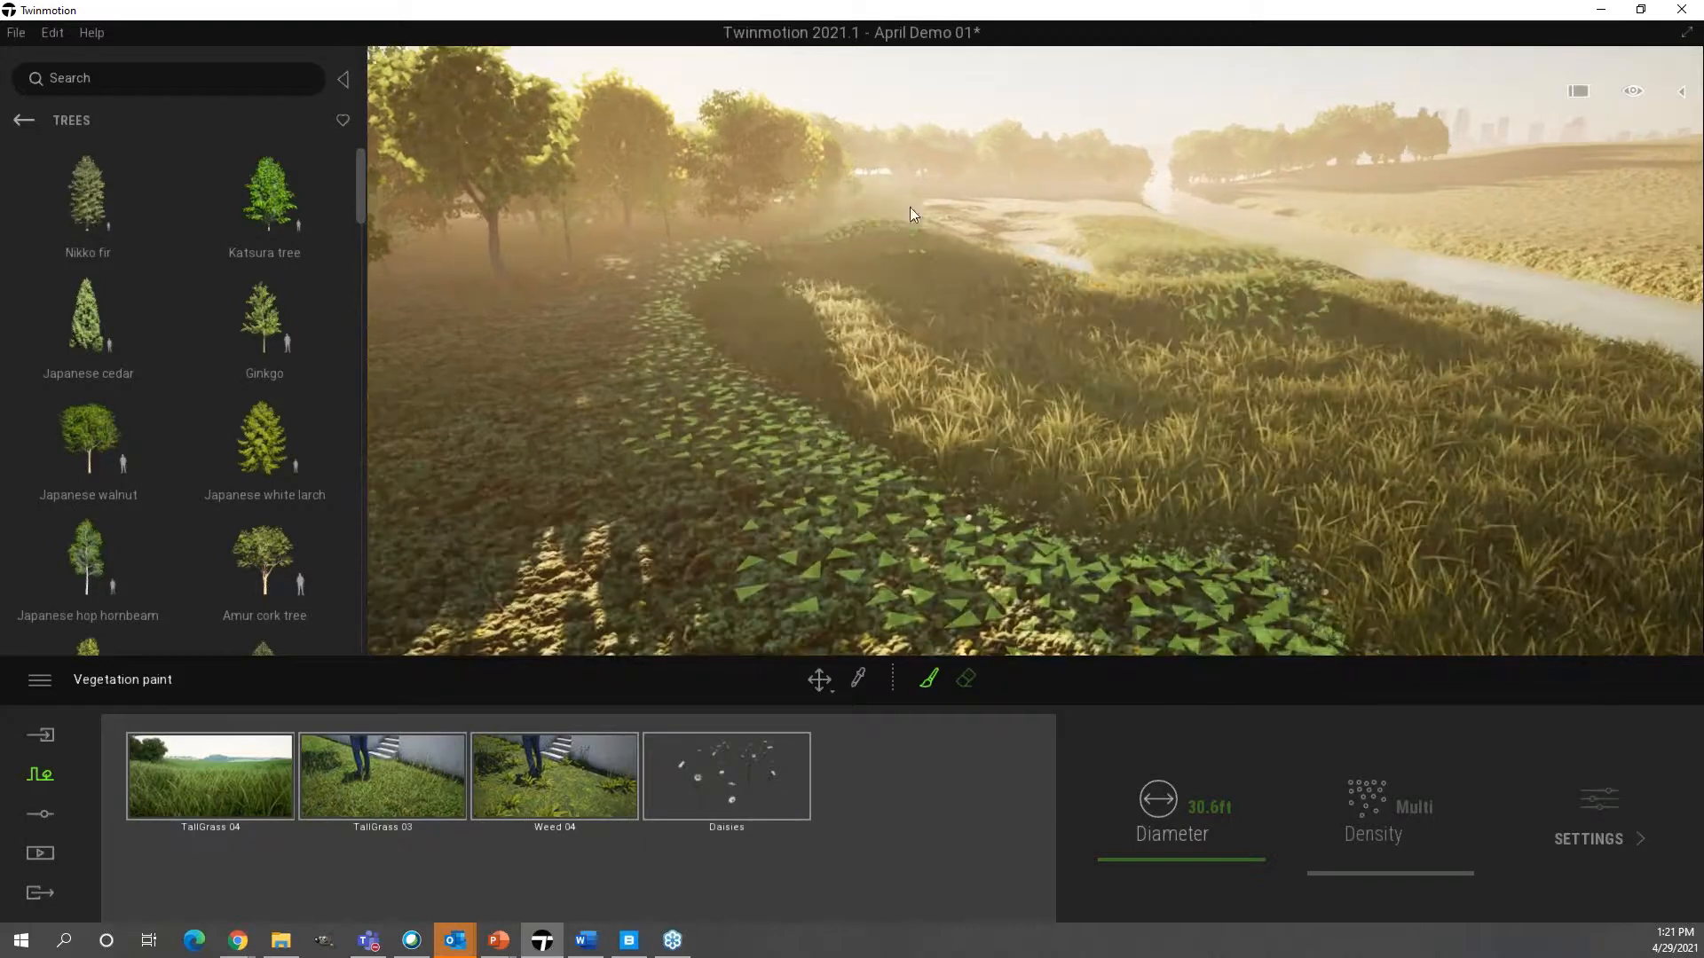
{"action": "key", "text": "s"}
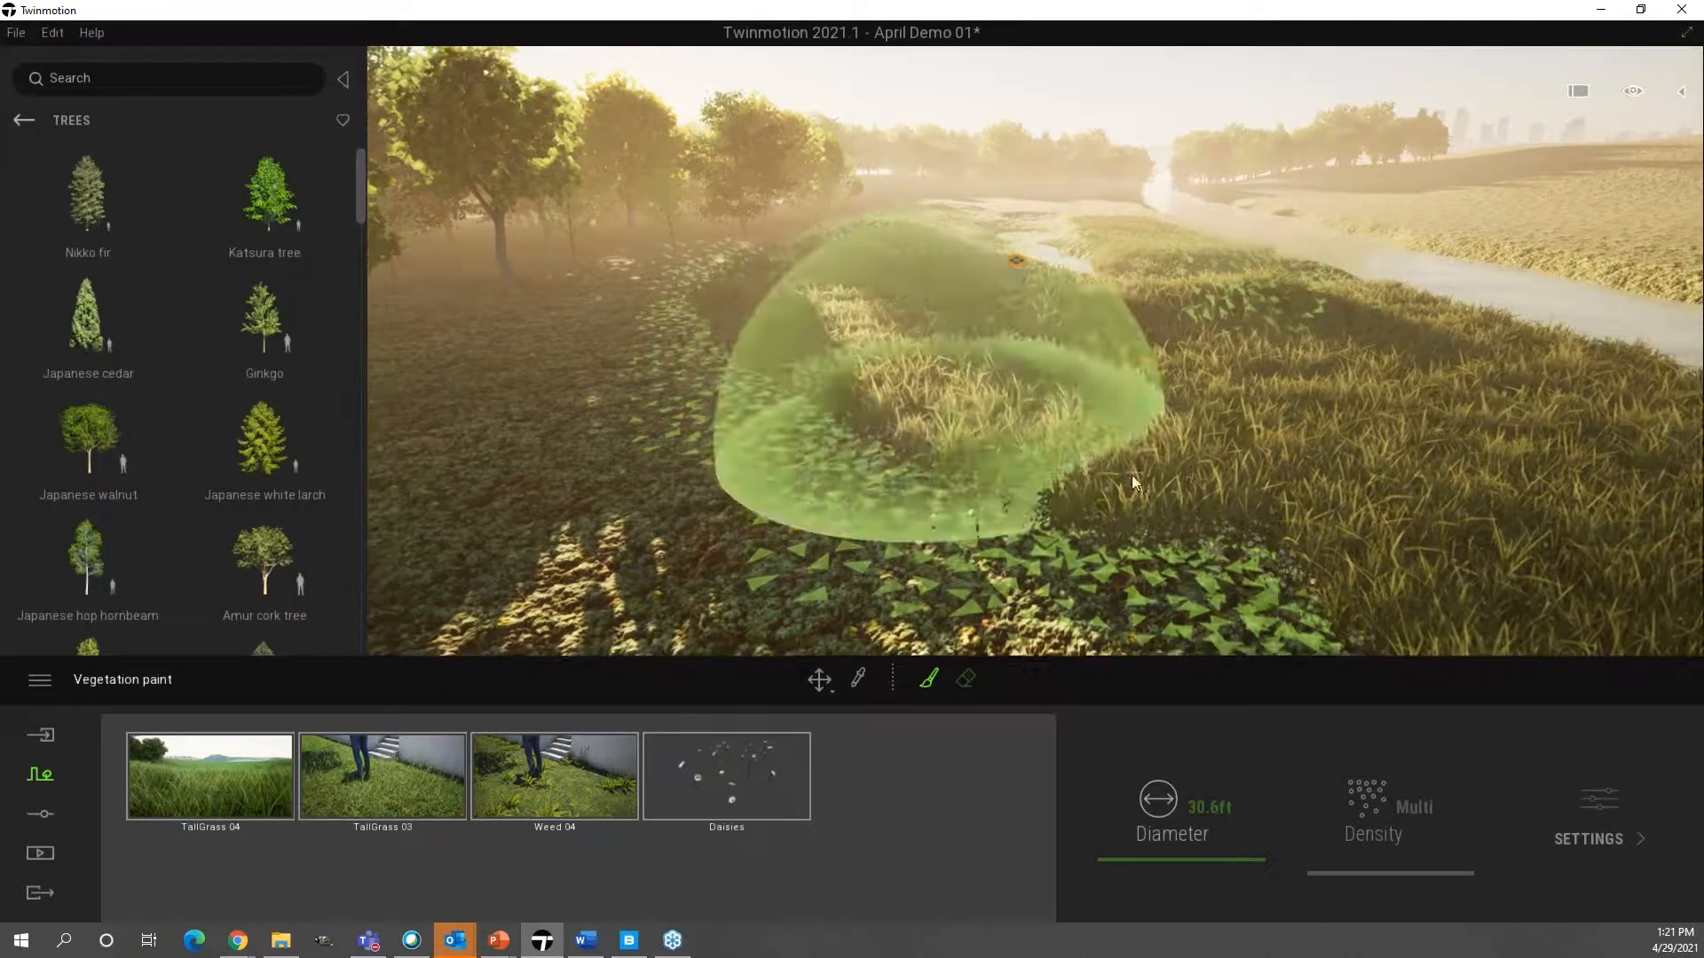
{"action": "key", "text": "d"}
{"action": "key", "text": "w"}
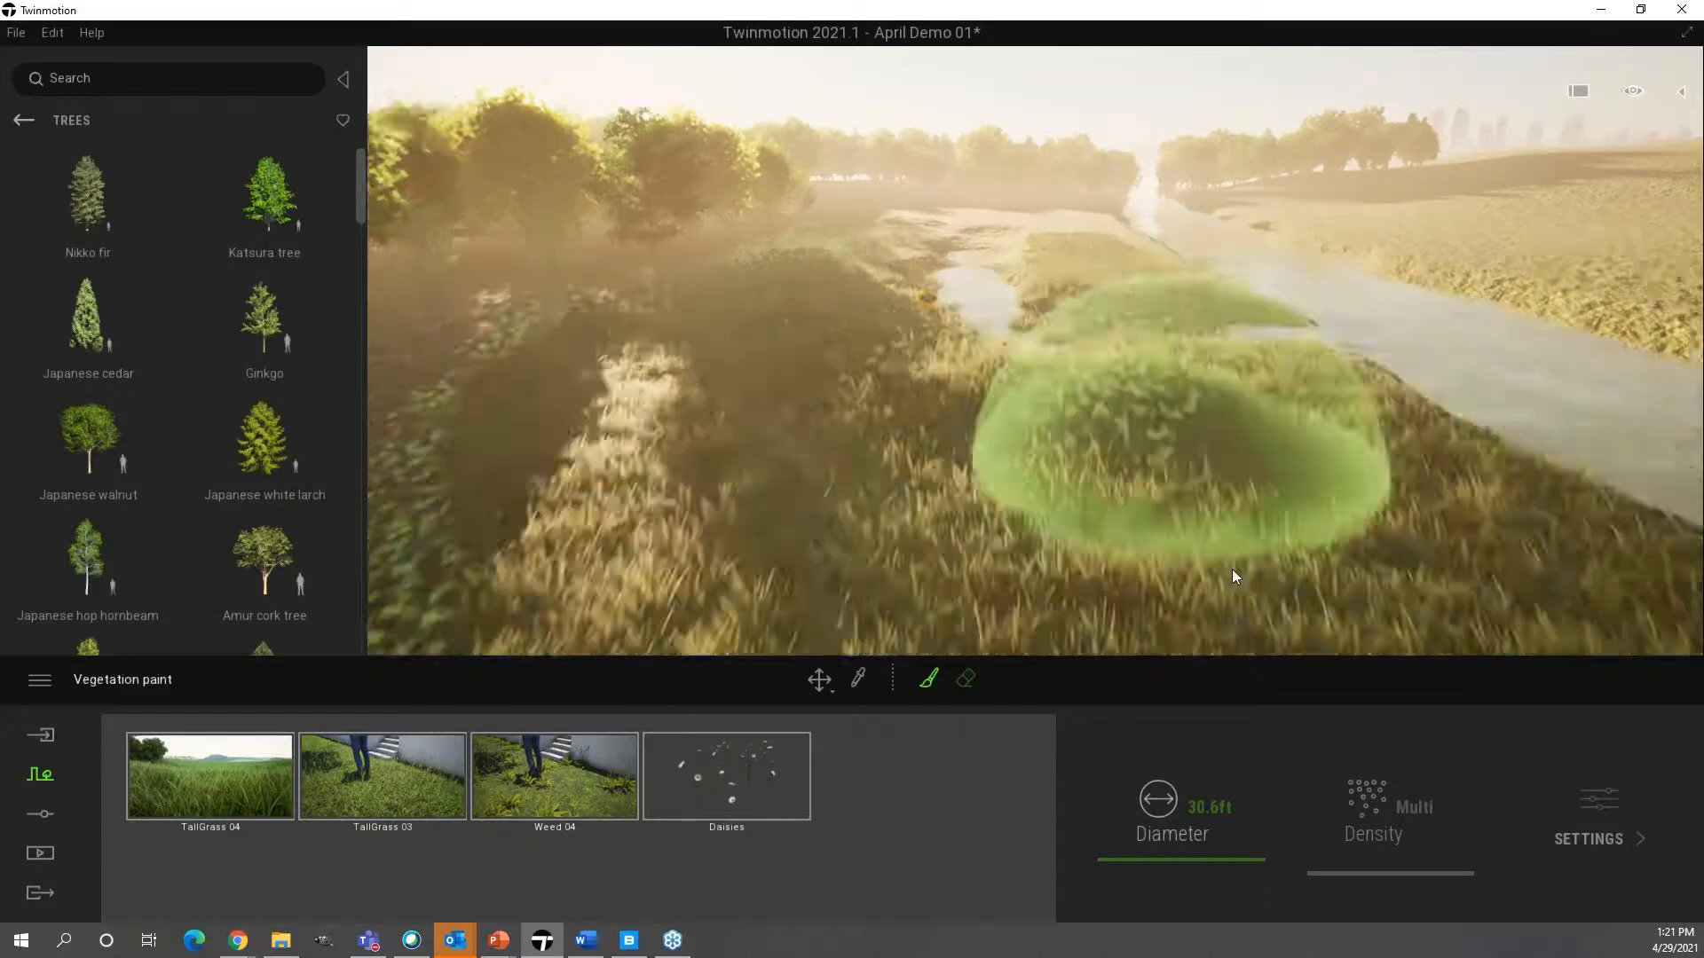
{"action": "key", "text": "e"}
{"action": "mouse_move", "coordinate": [1243, 603]}
{"action": "left_mouse_down"}
{"action": "mouse_move", "coordinate": [1211, 556]}
{"action": "mouse_move", "coordinate": [1164, 378]}
{"action": "mouse_move", "coordinate": [1051, 306]}
{"action": "mouse_move", "coordinate": [1062, 279]}
{"action": "mouse_move", "coordinate": [1164, 372]}
{"action": "mouse_move", "coordinate": [1157, 332]}
{"action": "left_mouse_up"}
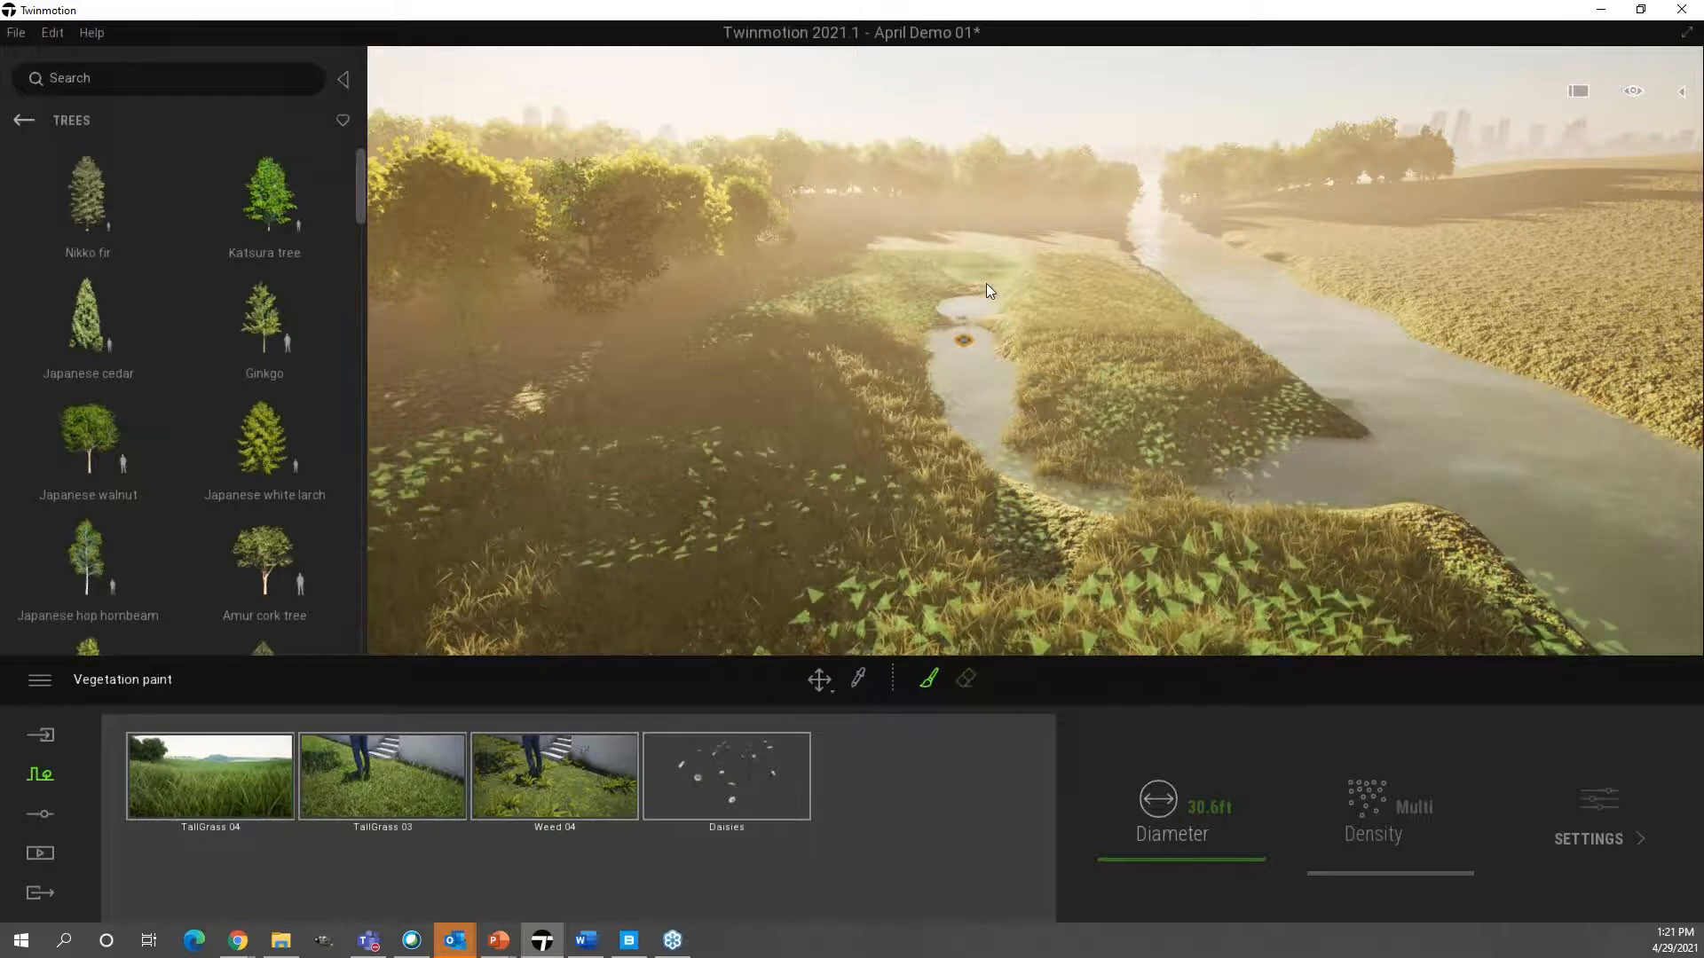
{"action": "key", "text": "Escape"}
{"action": "right_click_drag", "start_coordinate": [1182, 508], "coordinate": [1196, 402]}
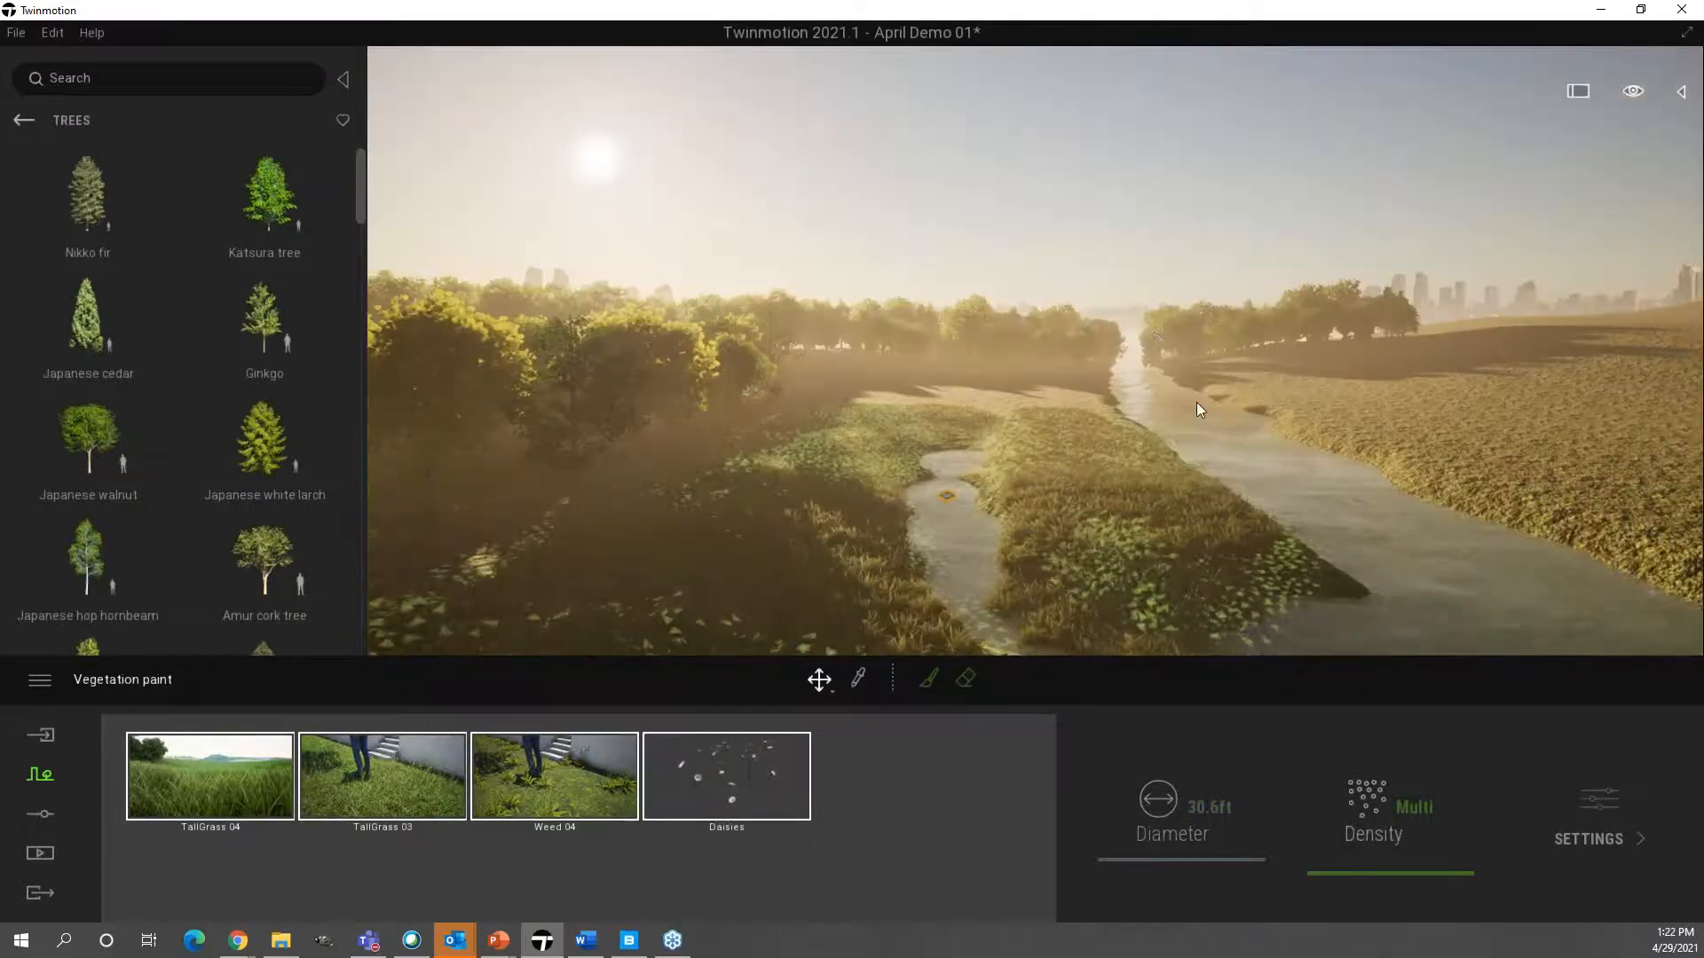
{"action": "key", "text": "Escape"}
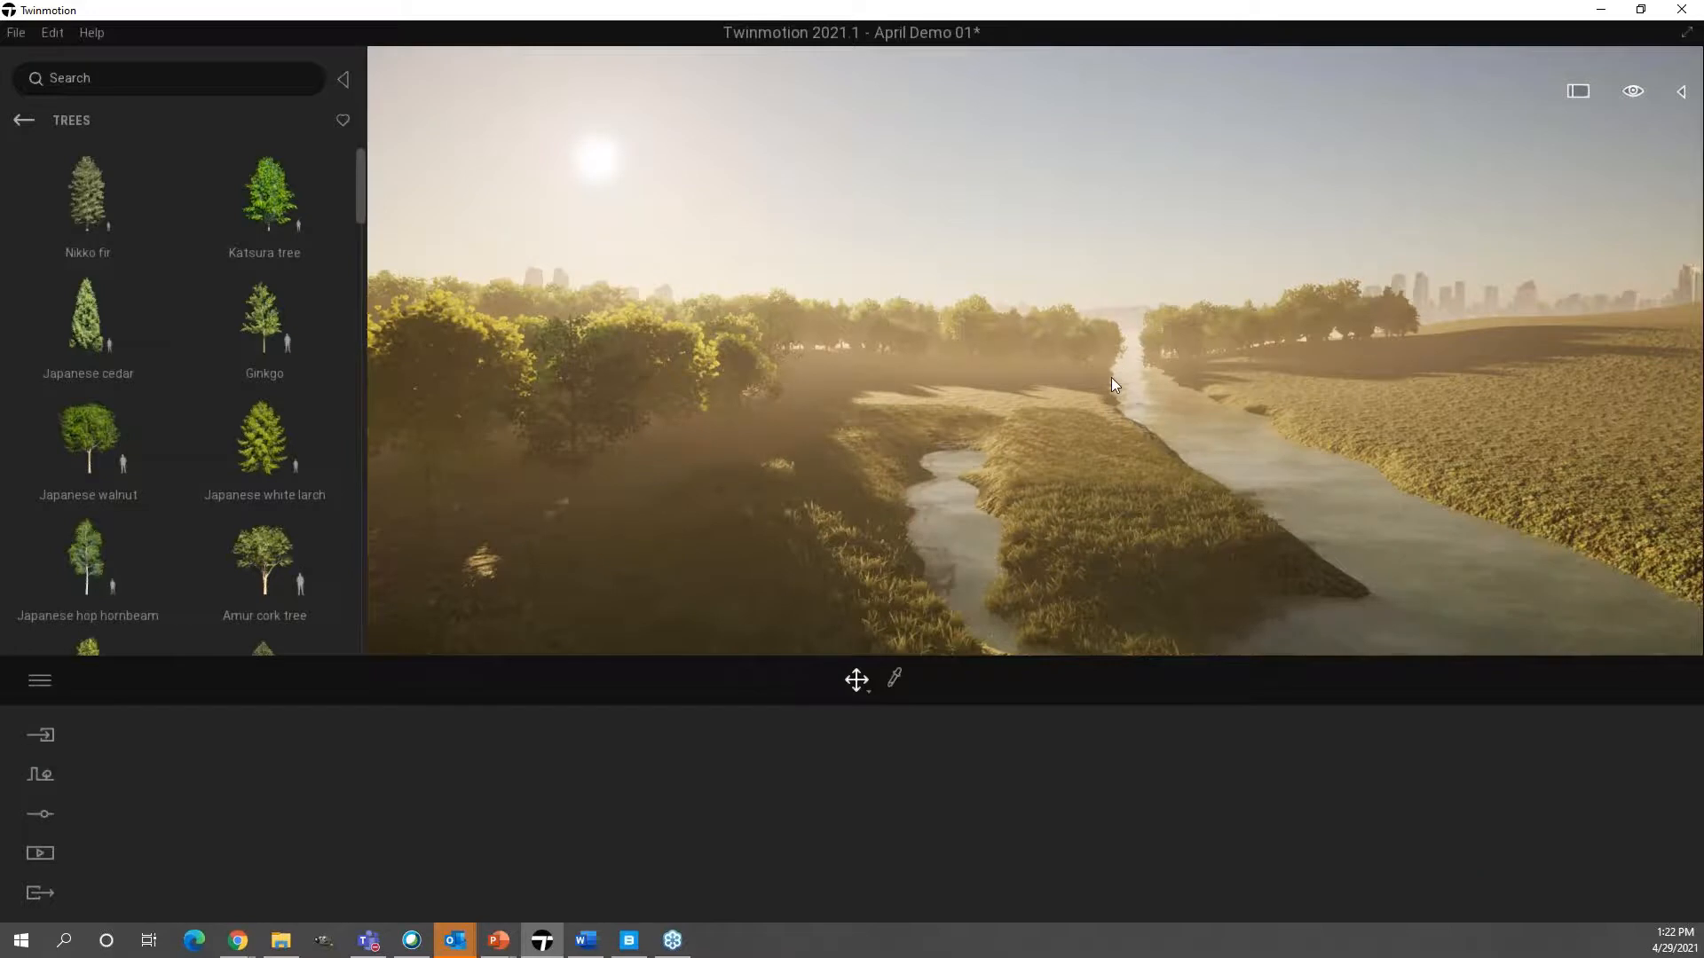
- Examine the painted grass and daisies at ground level beside the river
{"action": "key", "text": "q"}
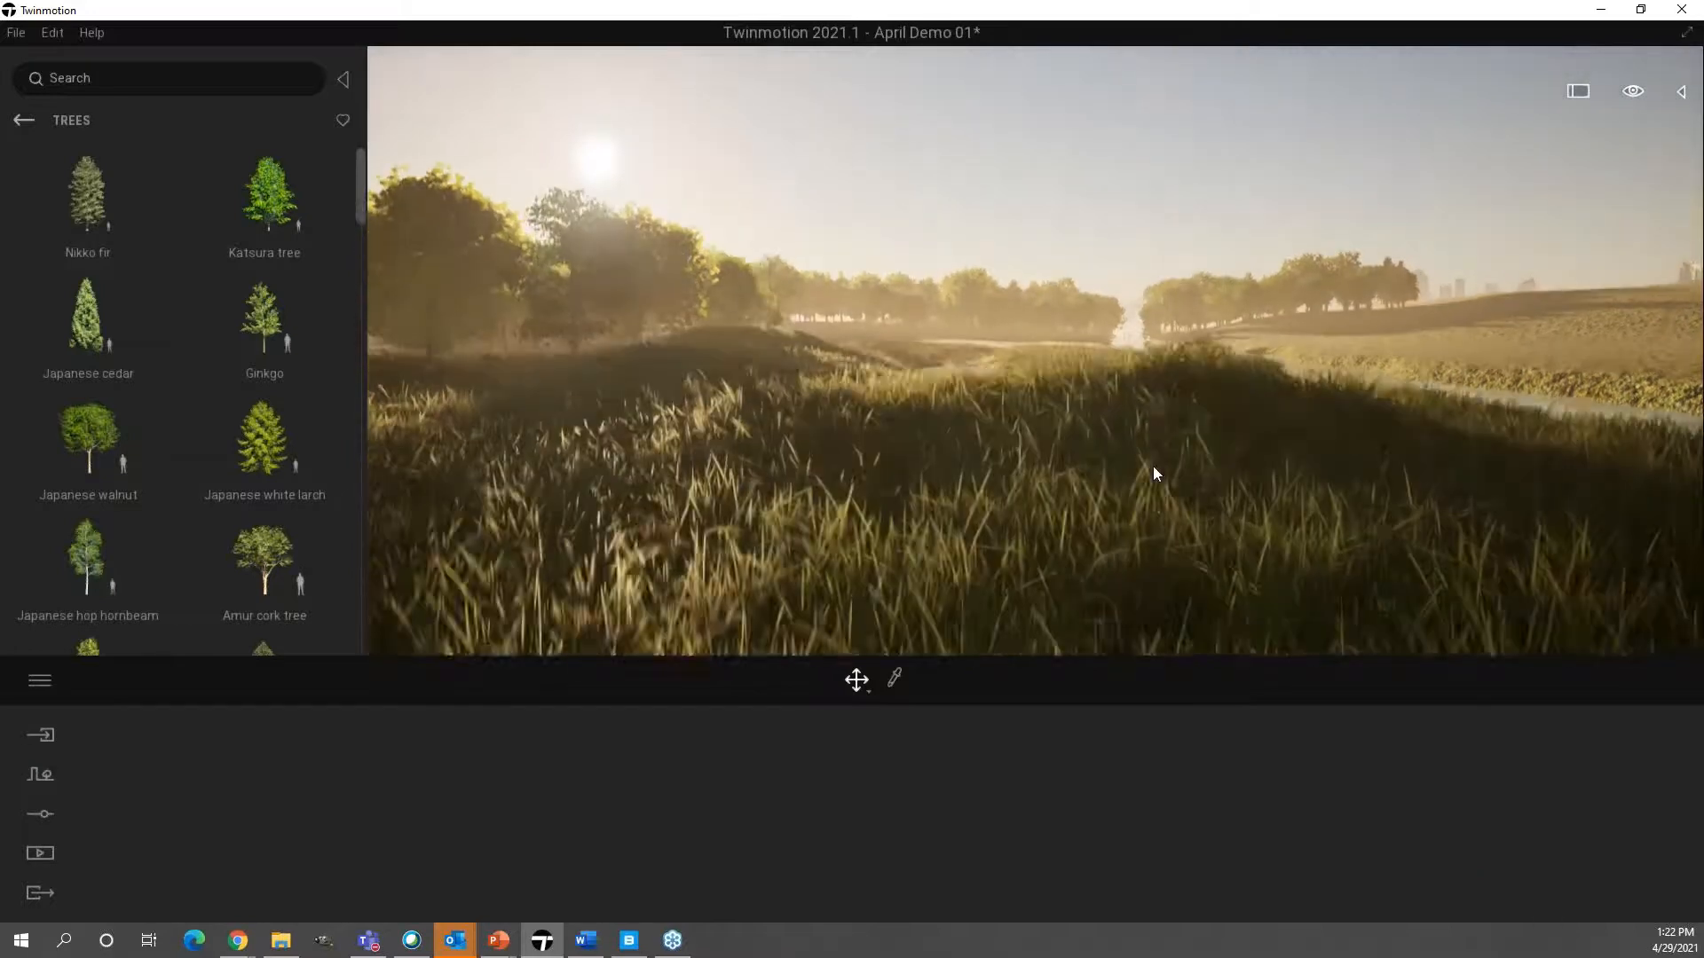
{"action": "right_click_drag", "start_coordinate": [1153, 466], "coordinate": [856, 581]}
{"action": "key", "text": "w"}
{"action": "key", "text": "d"}
{"action": "key", "text": "w"}
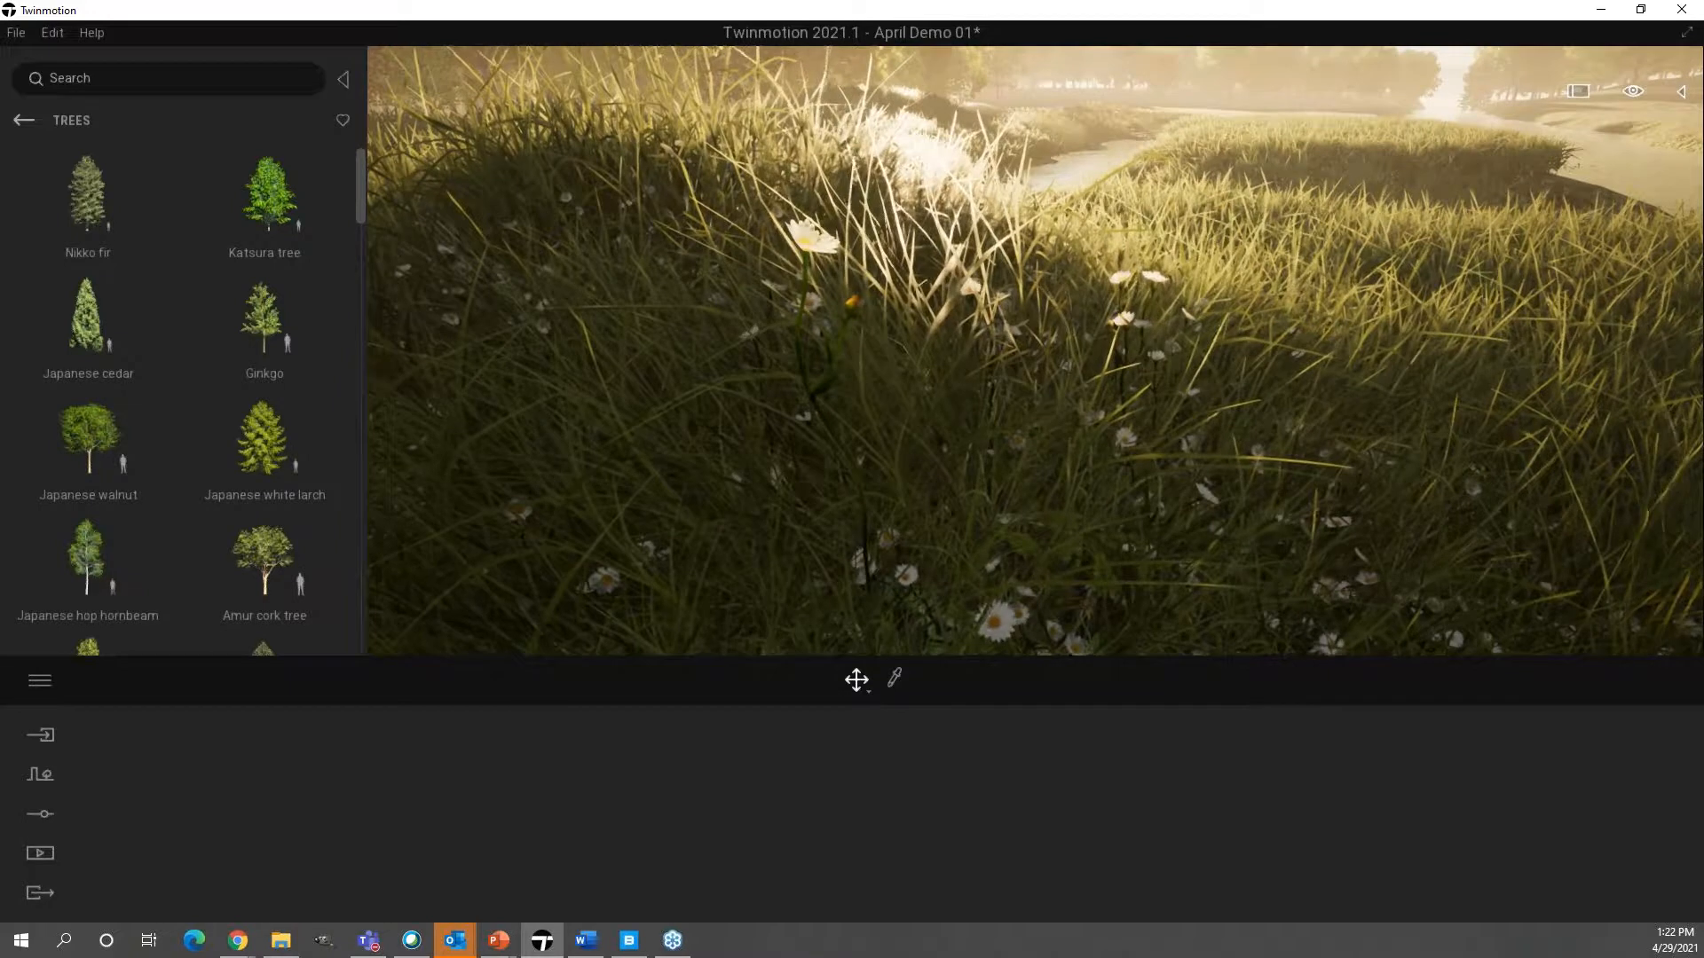
{"action": "right_click_drag", "start_coordinate": [1136, 395], "coordinate": [1156, 426]}
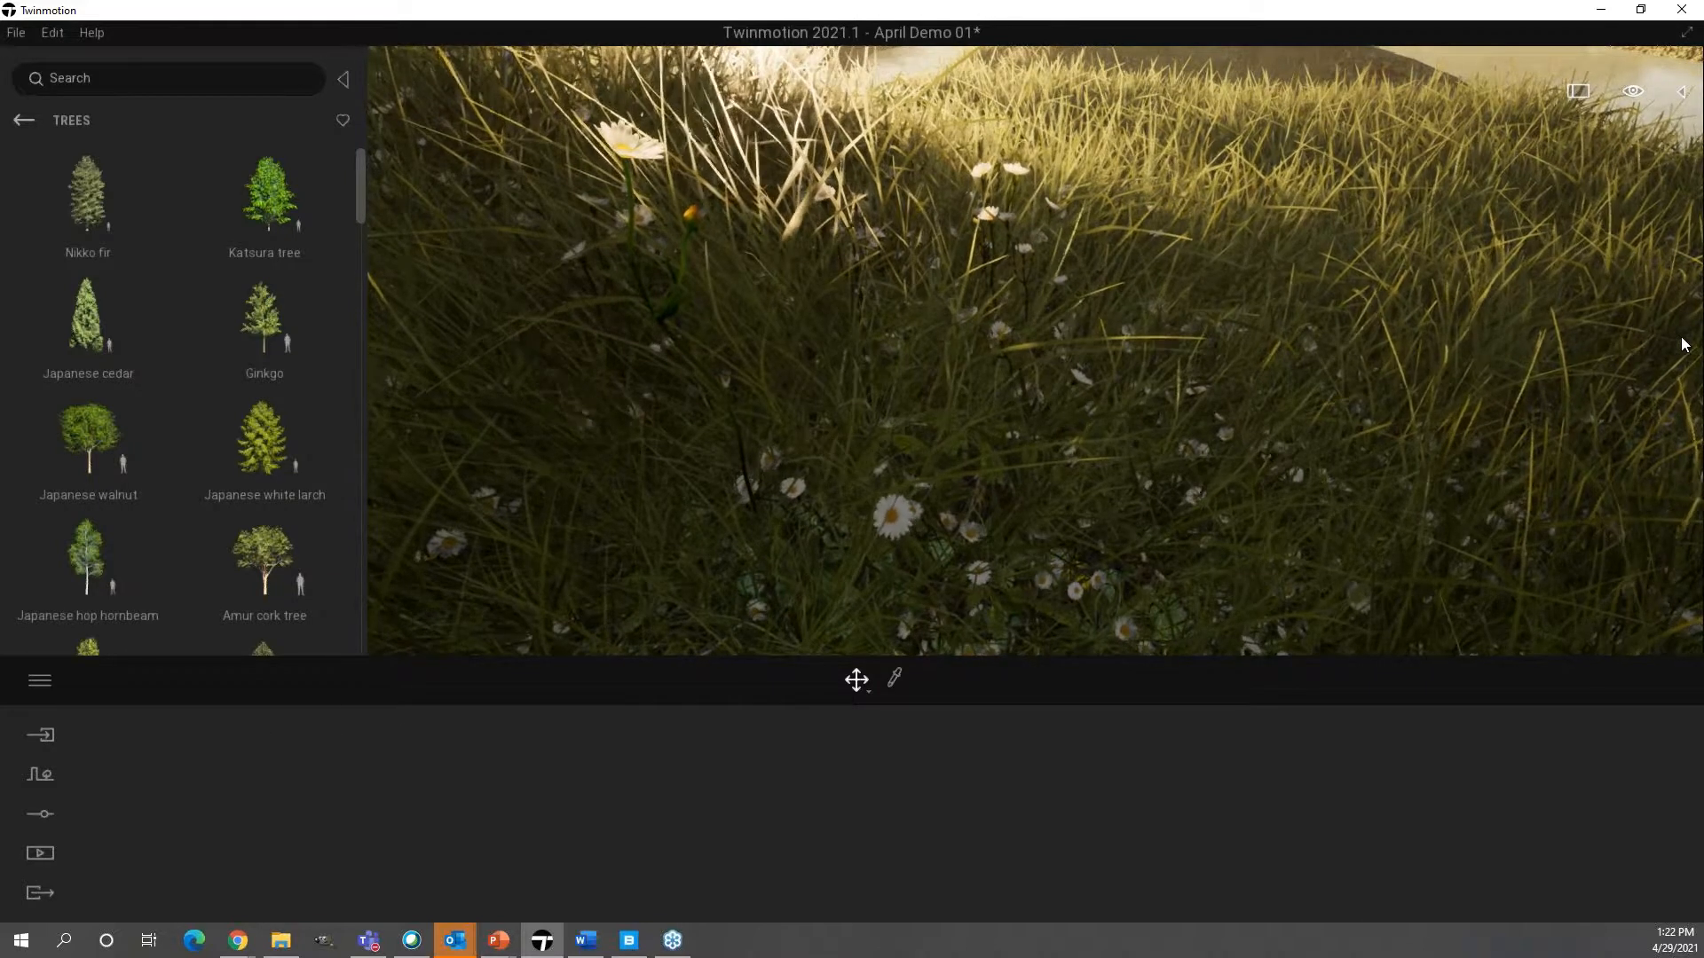
- Go to the square ground surface in front of the trees and check its outline
{"action": "right_click_drag", "start_coordinate": [1685, 344], "coordinate": [988, 297]}
{"action": "key", "text": "w"}
{"action": "key", "text": "w"}
{"action": "key", "text": "w"}
{"action": "right_click_drag", "start_coordinate": [1155, 402], "coordinate": [1142, 394]}
{"action": "key", "text": "q"}
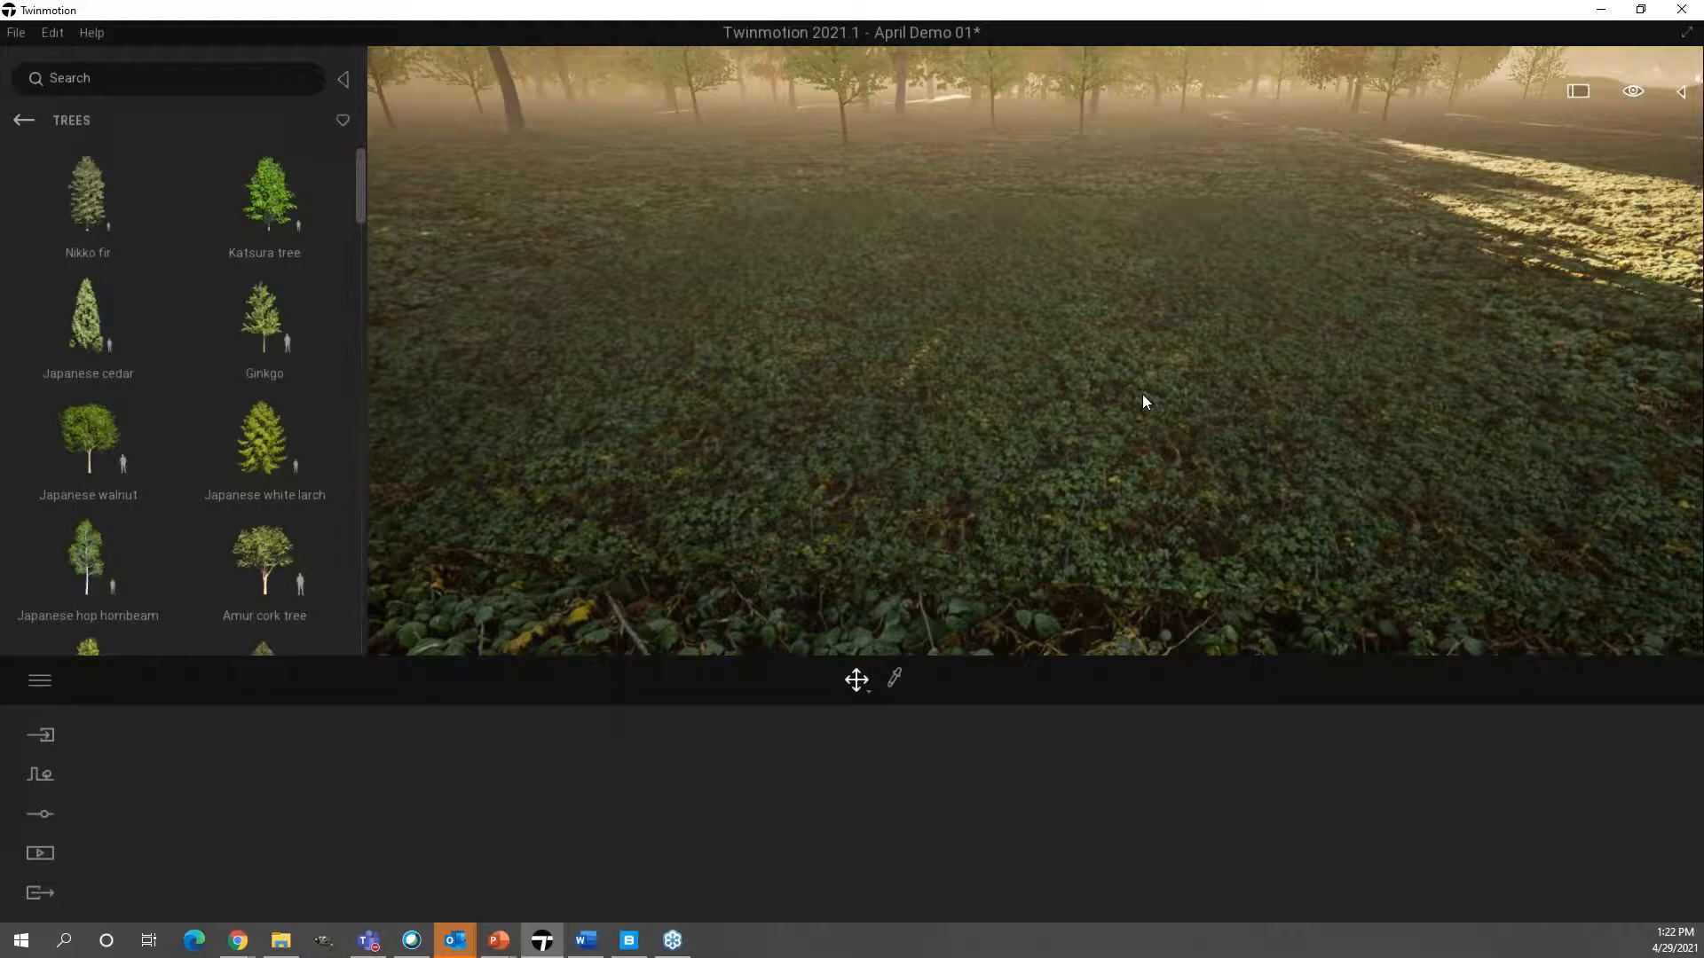
{"action": "left_click", "coordinate": [741, 381]}
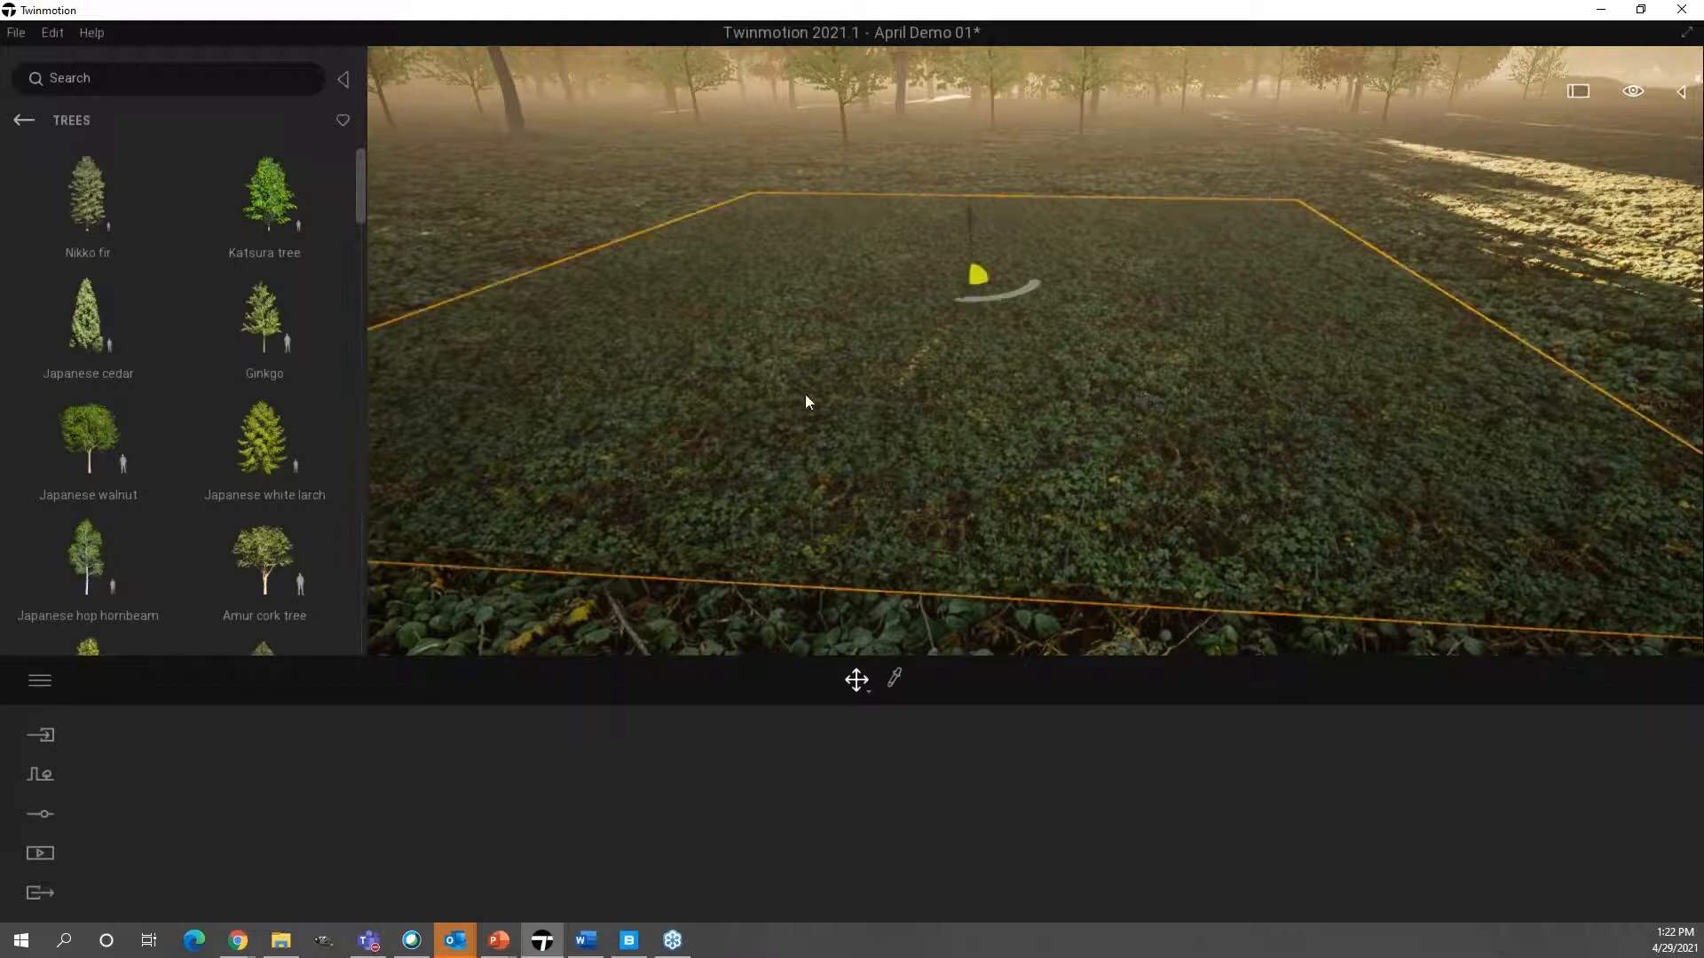
{"action": "key", "text": "Escape"}
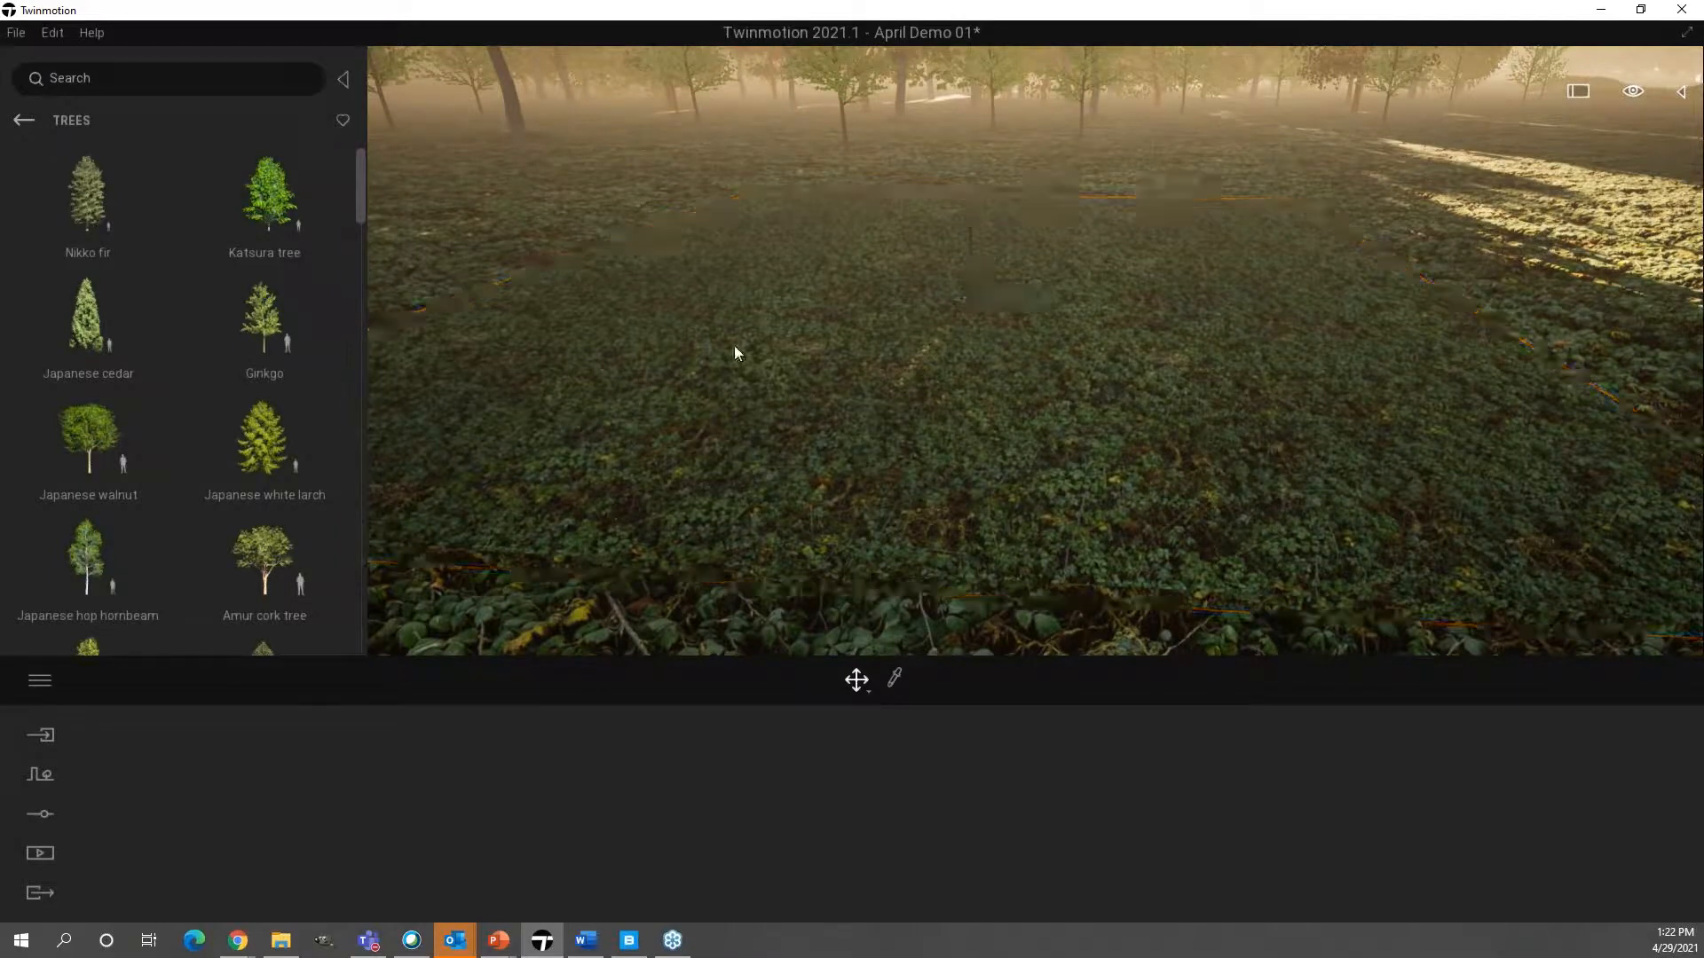
- Start a vegetation scatter set and add Lawn 01 from the grass and flowers library to it
{"action": "left_click", "coordinate": [25, 121]}
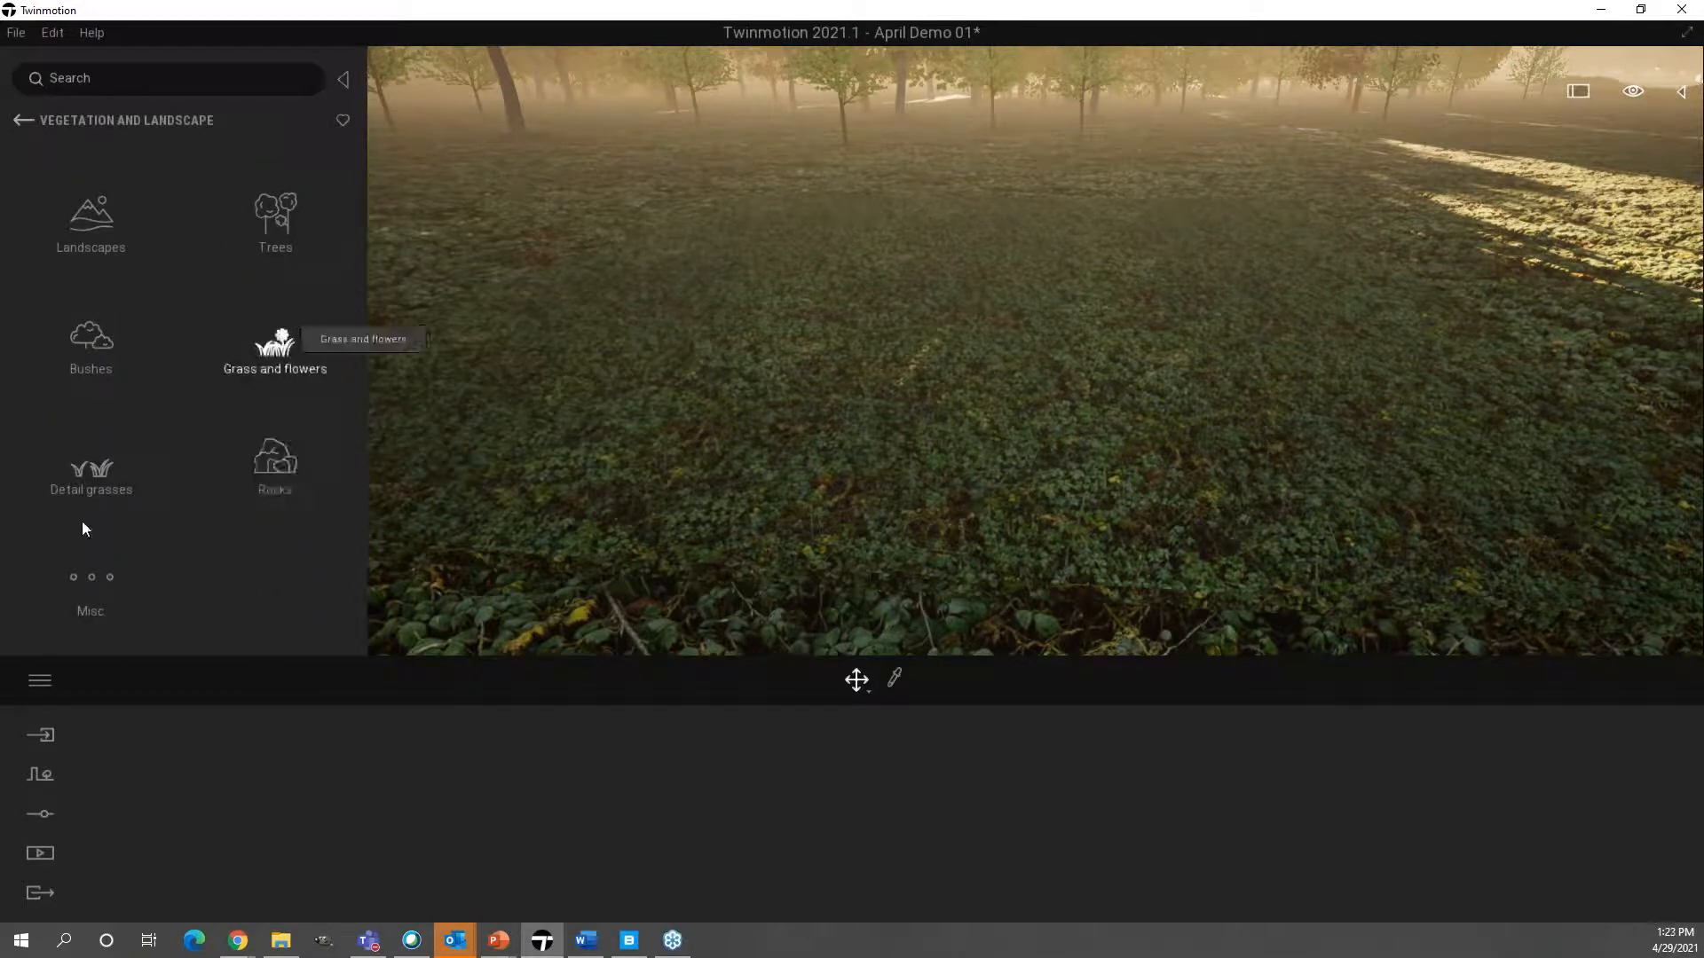
{"action": "left_click", "coordinate": [41, 775]}
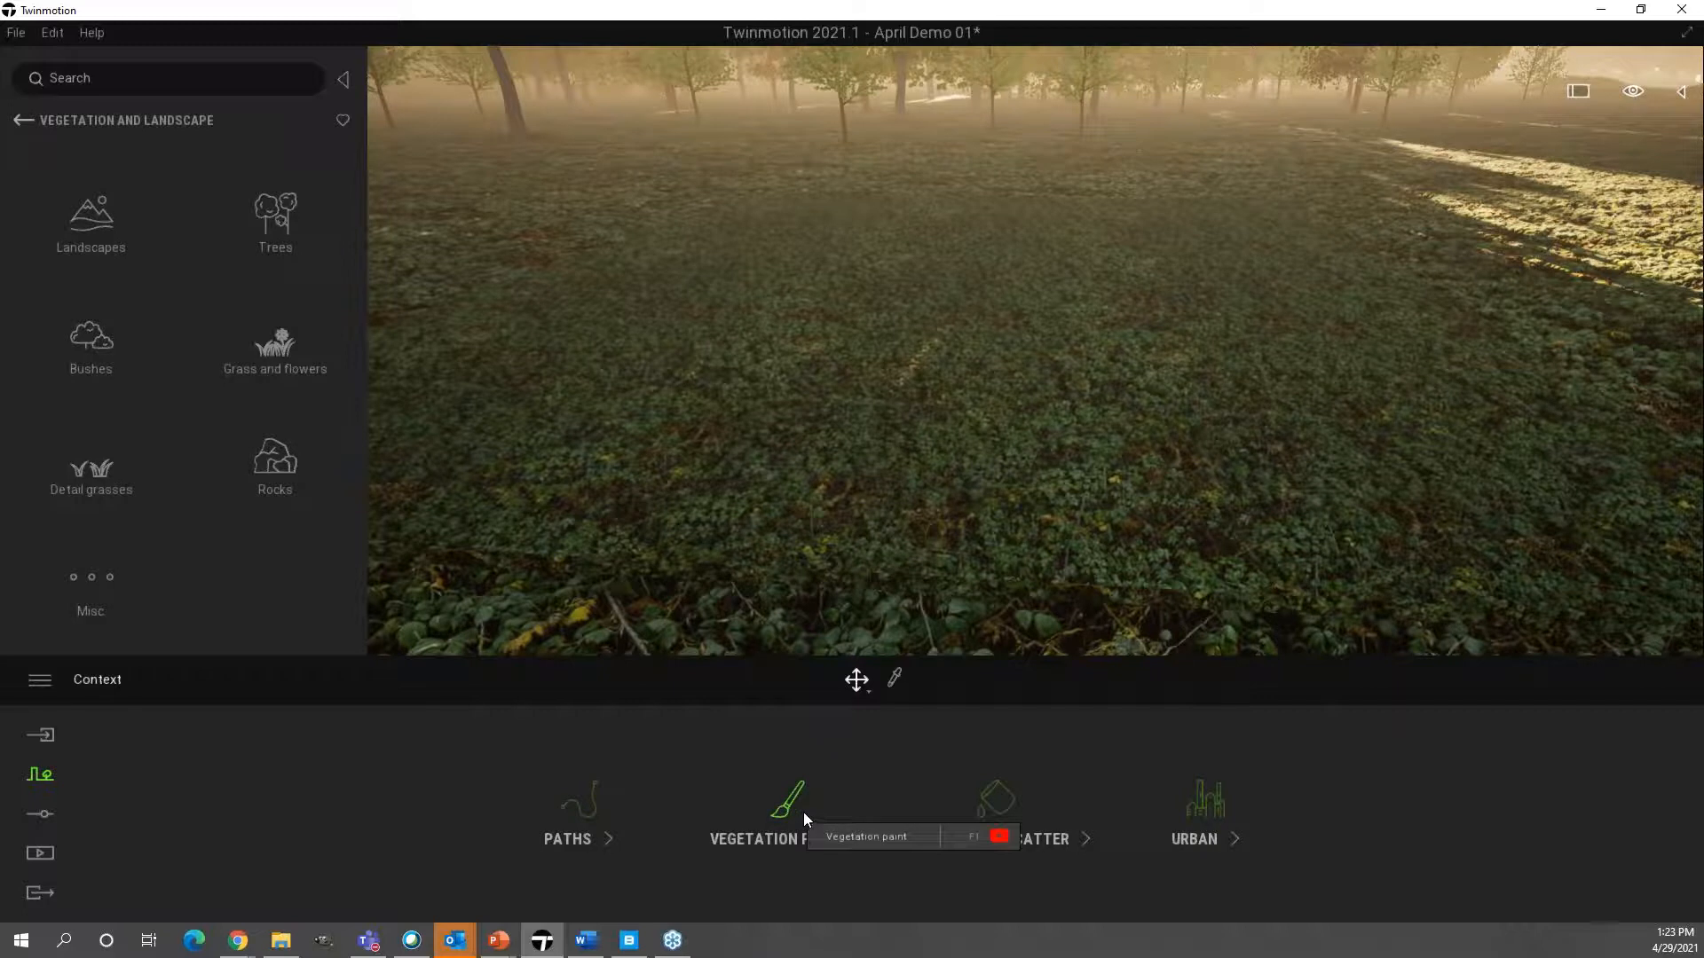
{"action": "left_click", "coordinate": [998, 804]}
{"action": "mouse_move", "coordinate": [249, 176]}
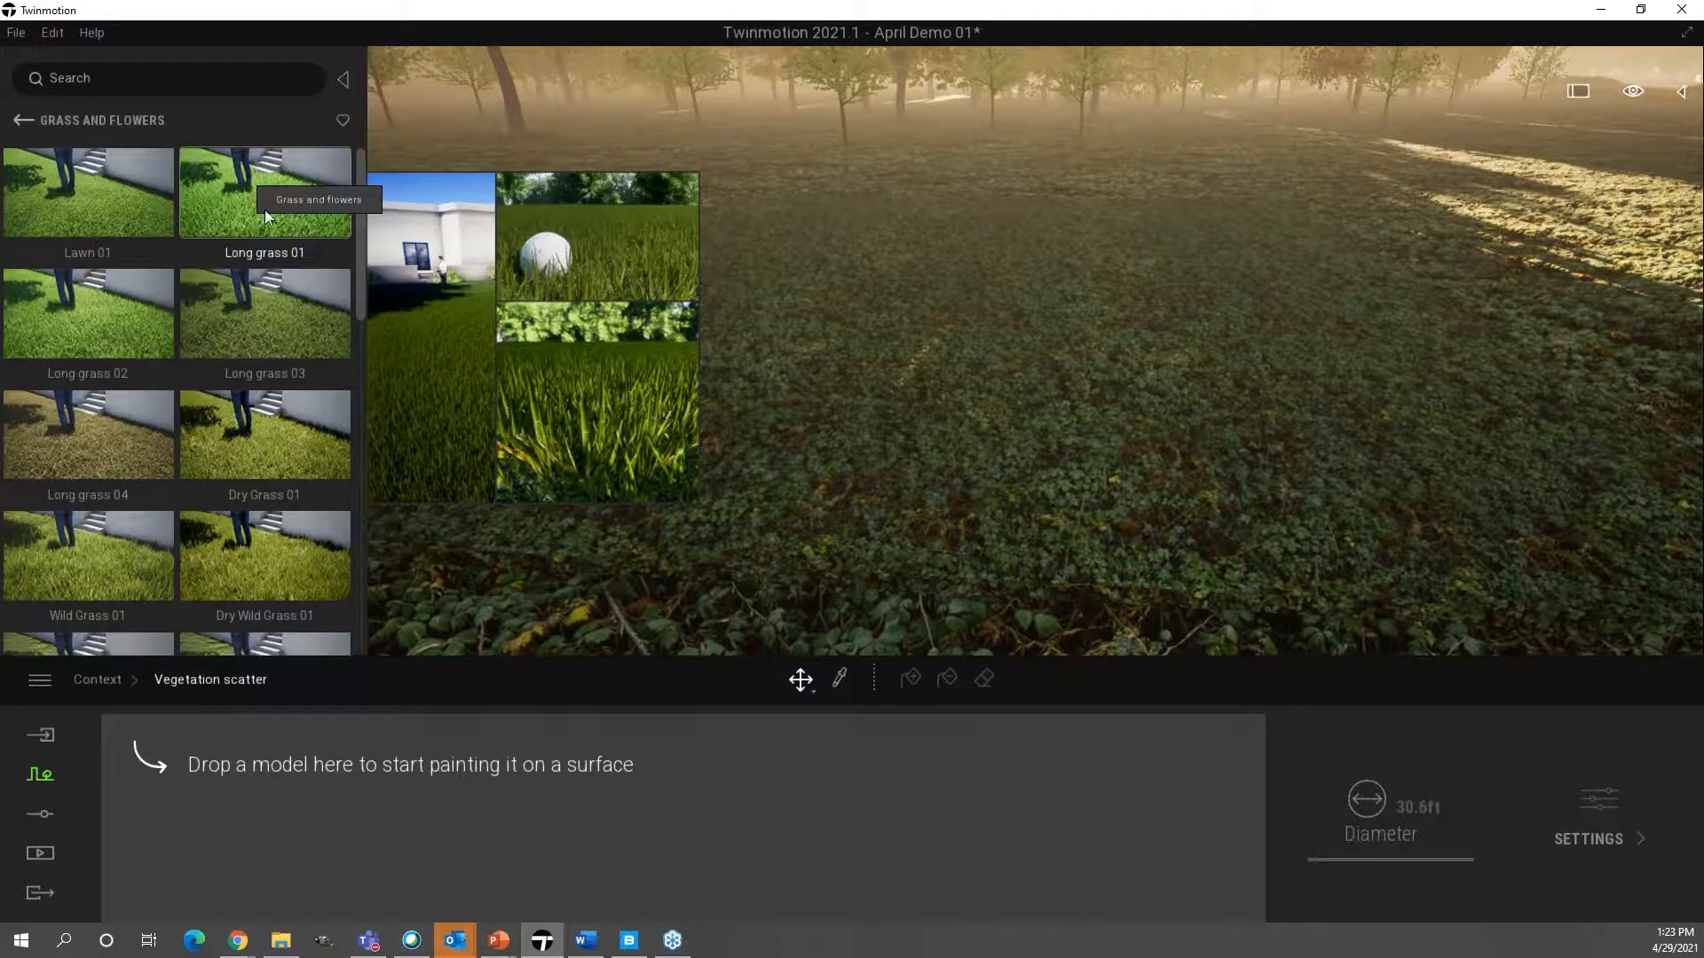
{"action": "scroll", "coordinate": [297, 431], "scroll_direction": "down", "scroll_amount": 5}
{"action": "scroll", "coordinate": [296, 429], "scroll_direction": "down", "scroll_amount": 5}
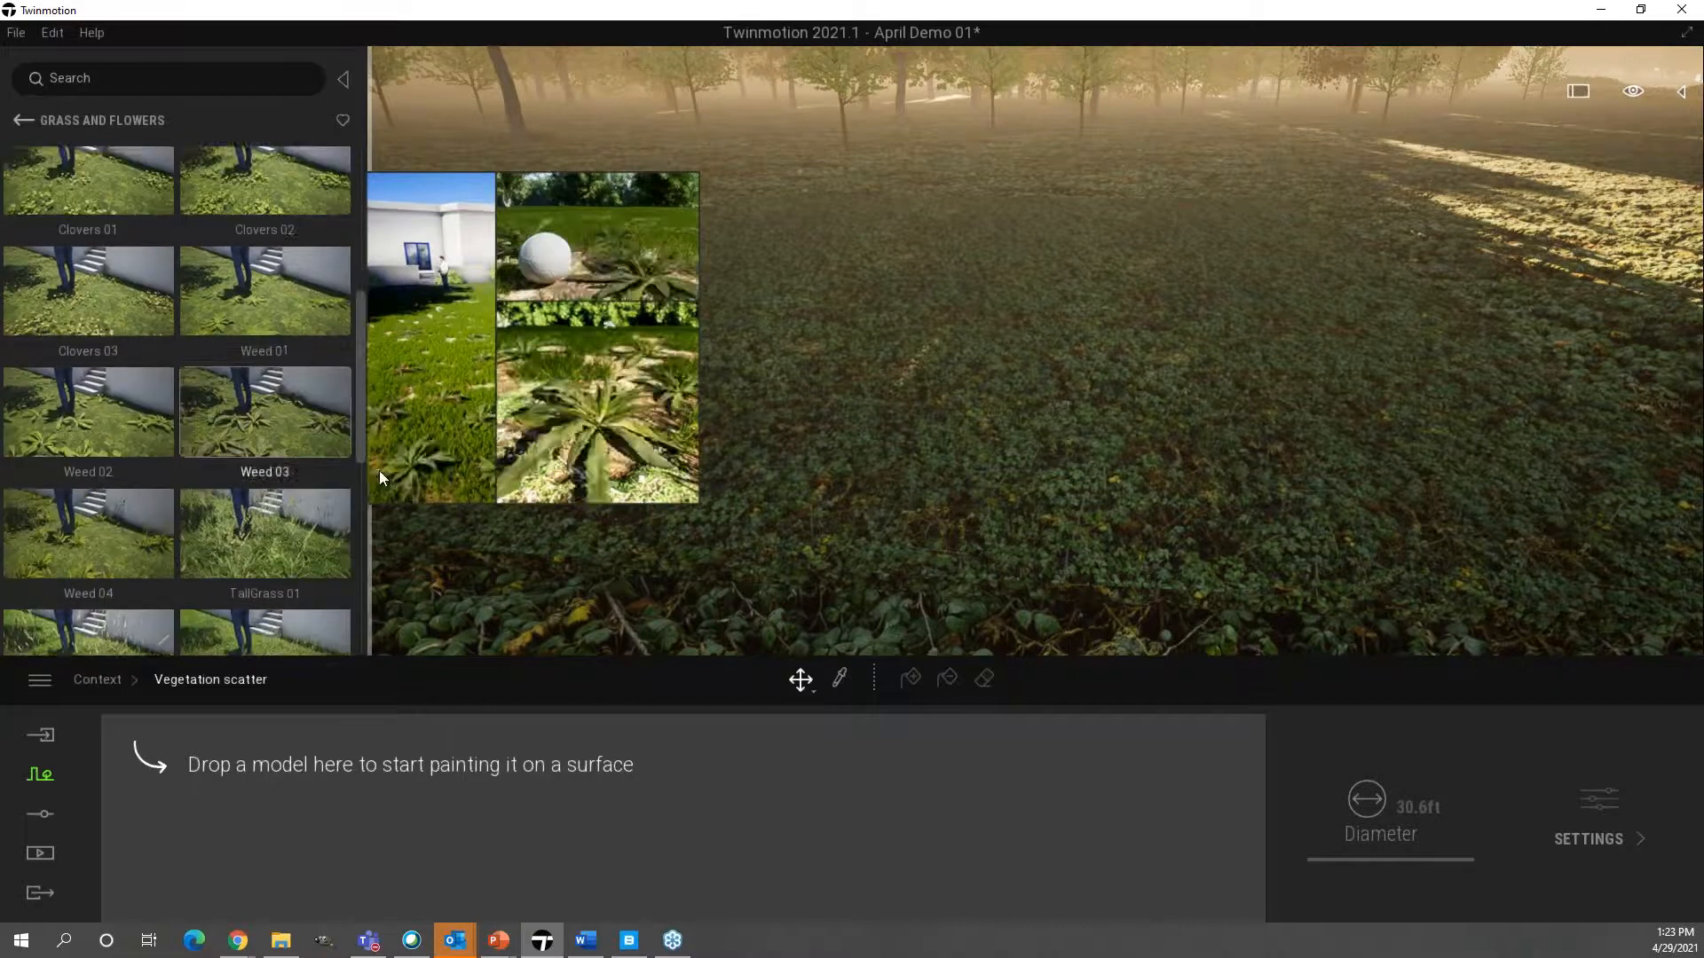
{"action": "scroll", "coordinate": [208, 491], "scroll_direction": "up", "scroll_amount": 8}
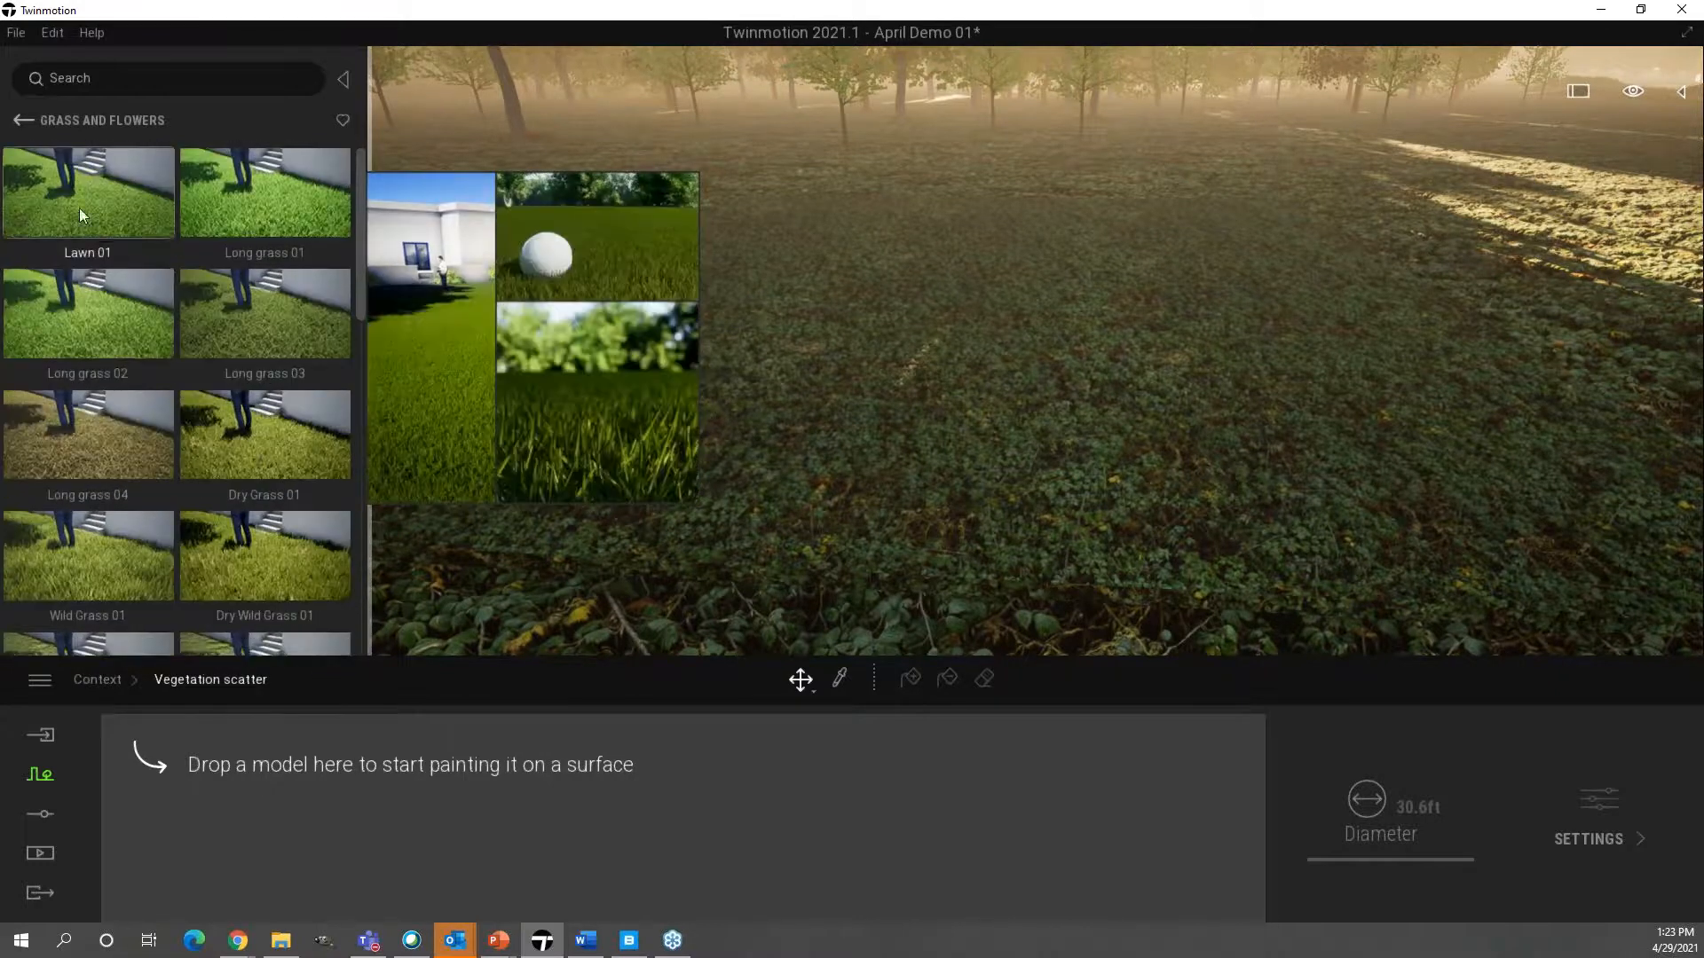
{"action": "left_click_drag", "start_coordinate": [89, 197], "coordinate": [353, 799]}
- Add Field Scabious to the scatter set and set its size to 35%
{"action": "scroll", "coordinate": [269, 426], "scroll_direction": "down", "scroll_amount": 1}
{"action": "scroll", "coordinate": [275, 434], "scroll_direction": "down", "scroll_amount": 5}
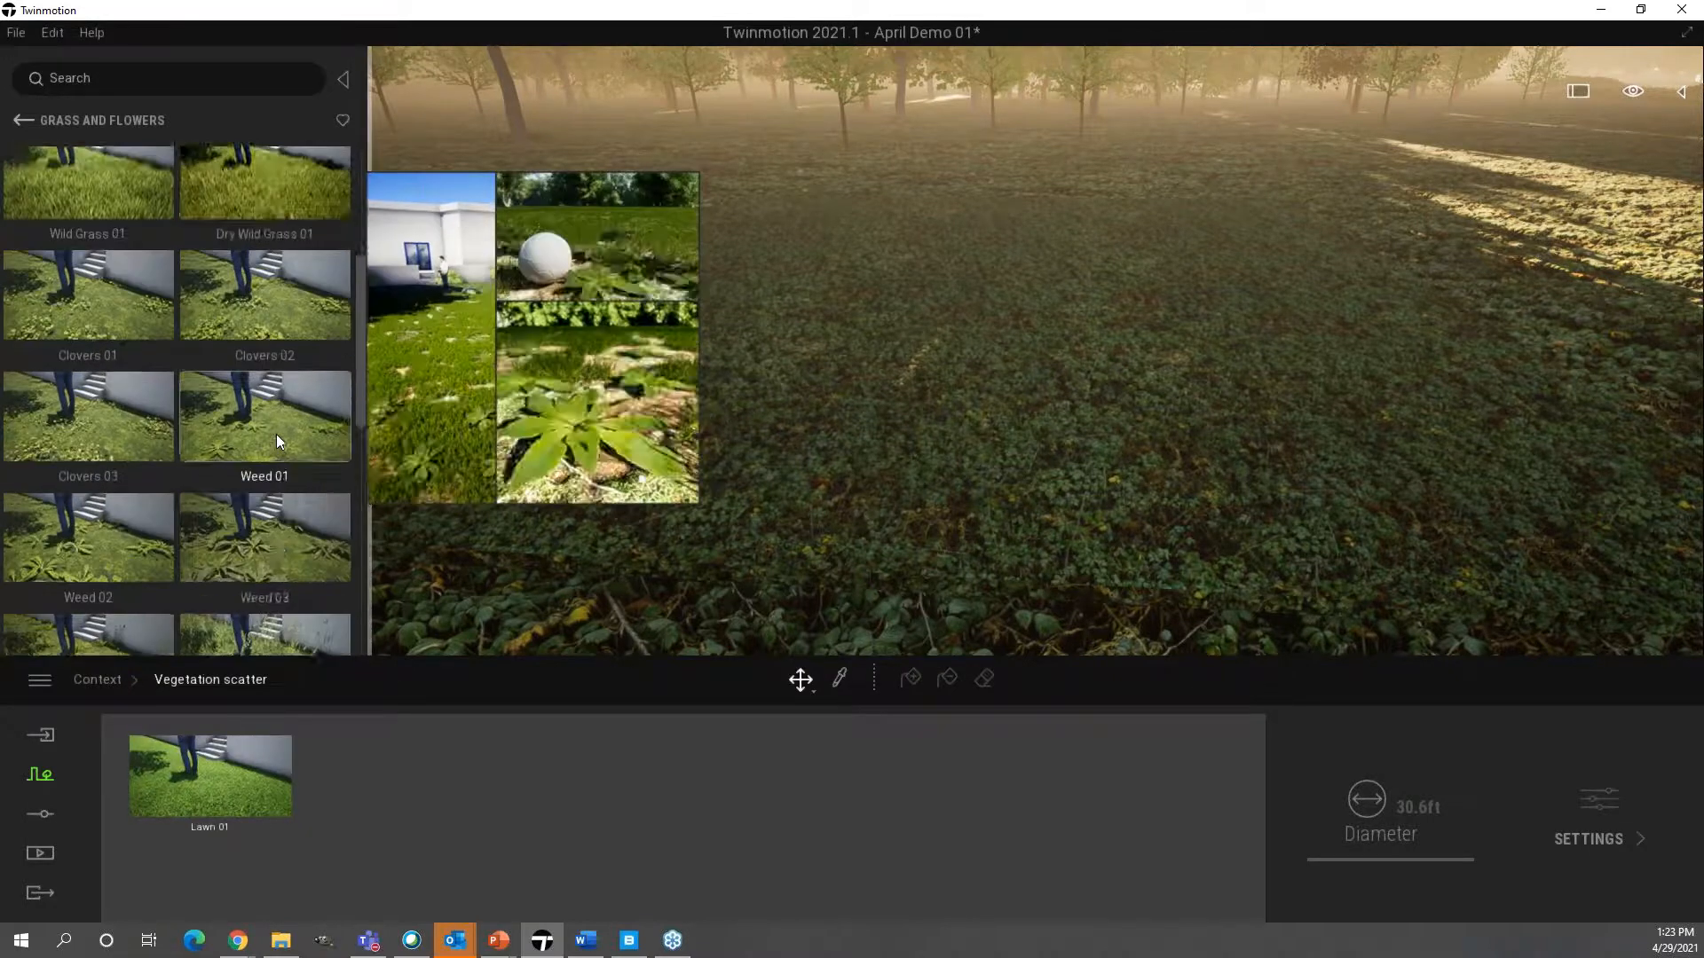
{"action": "scroll", "coordinate": [276, 434], "scroll_direction": "up", "scroll_amount": 6}
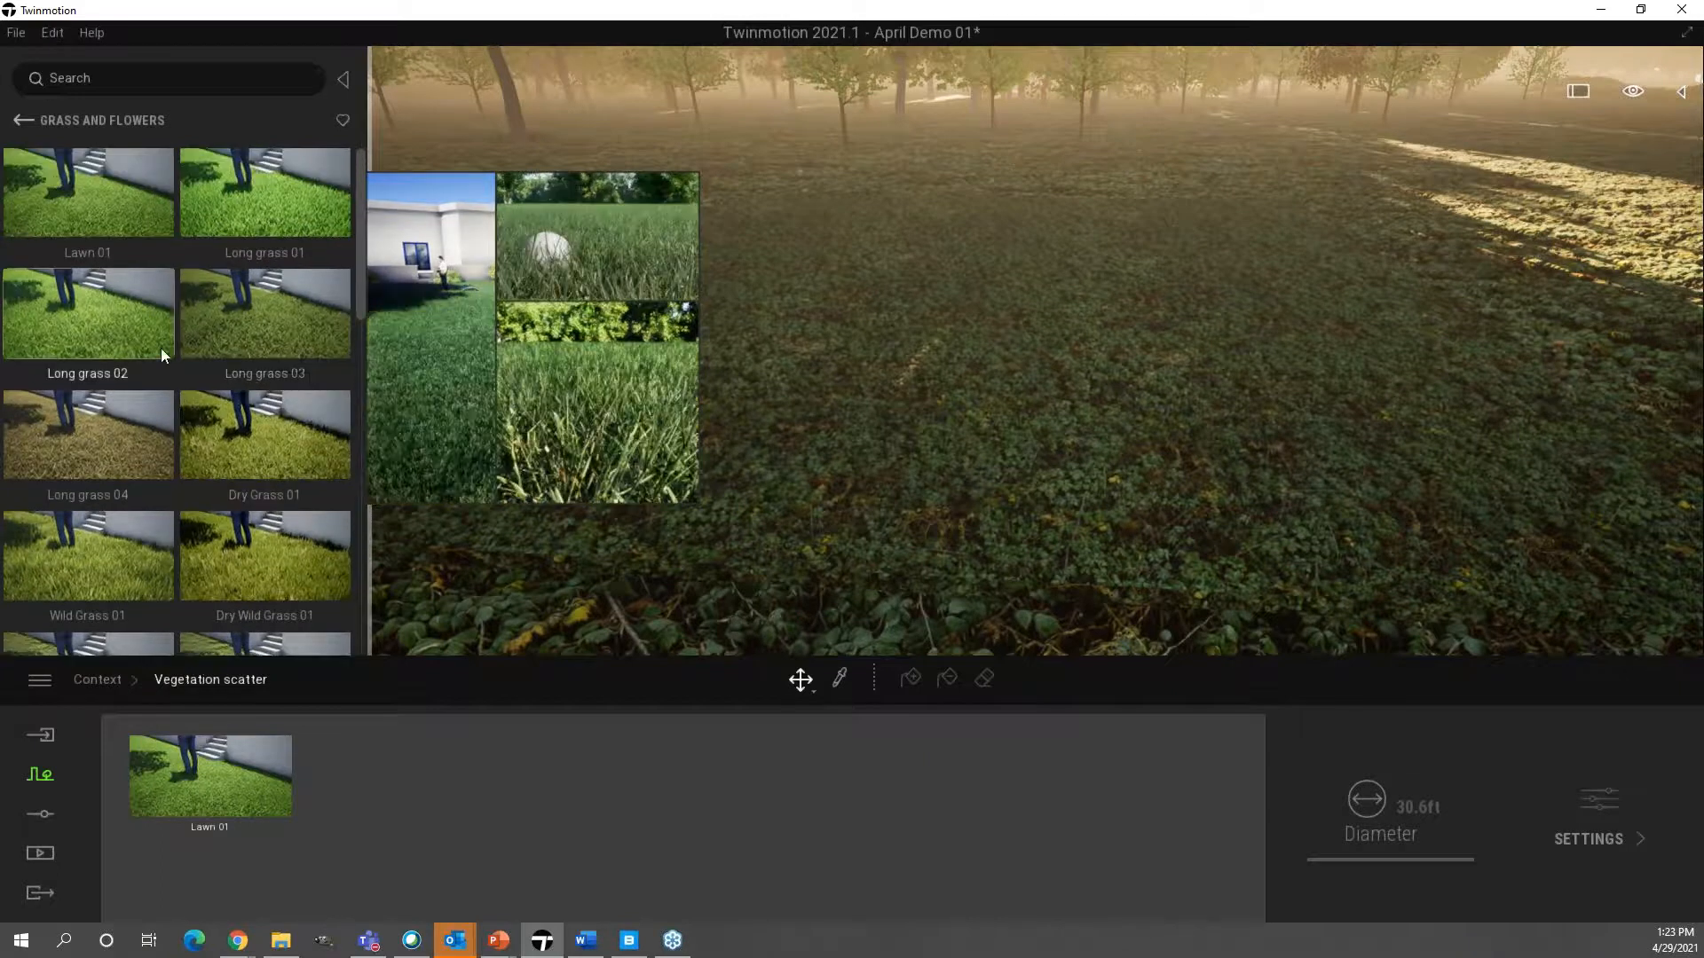
{"action": "scroll", "coordinate": [278, 506], "scroll_direction": "down", "scroll_amount": 7}
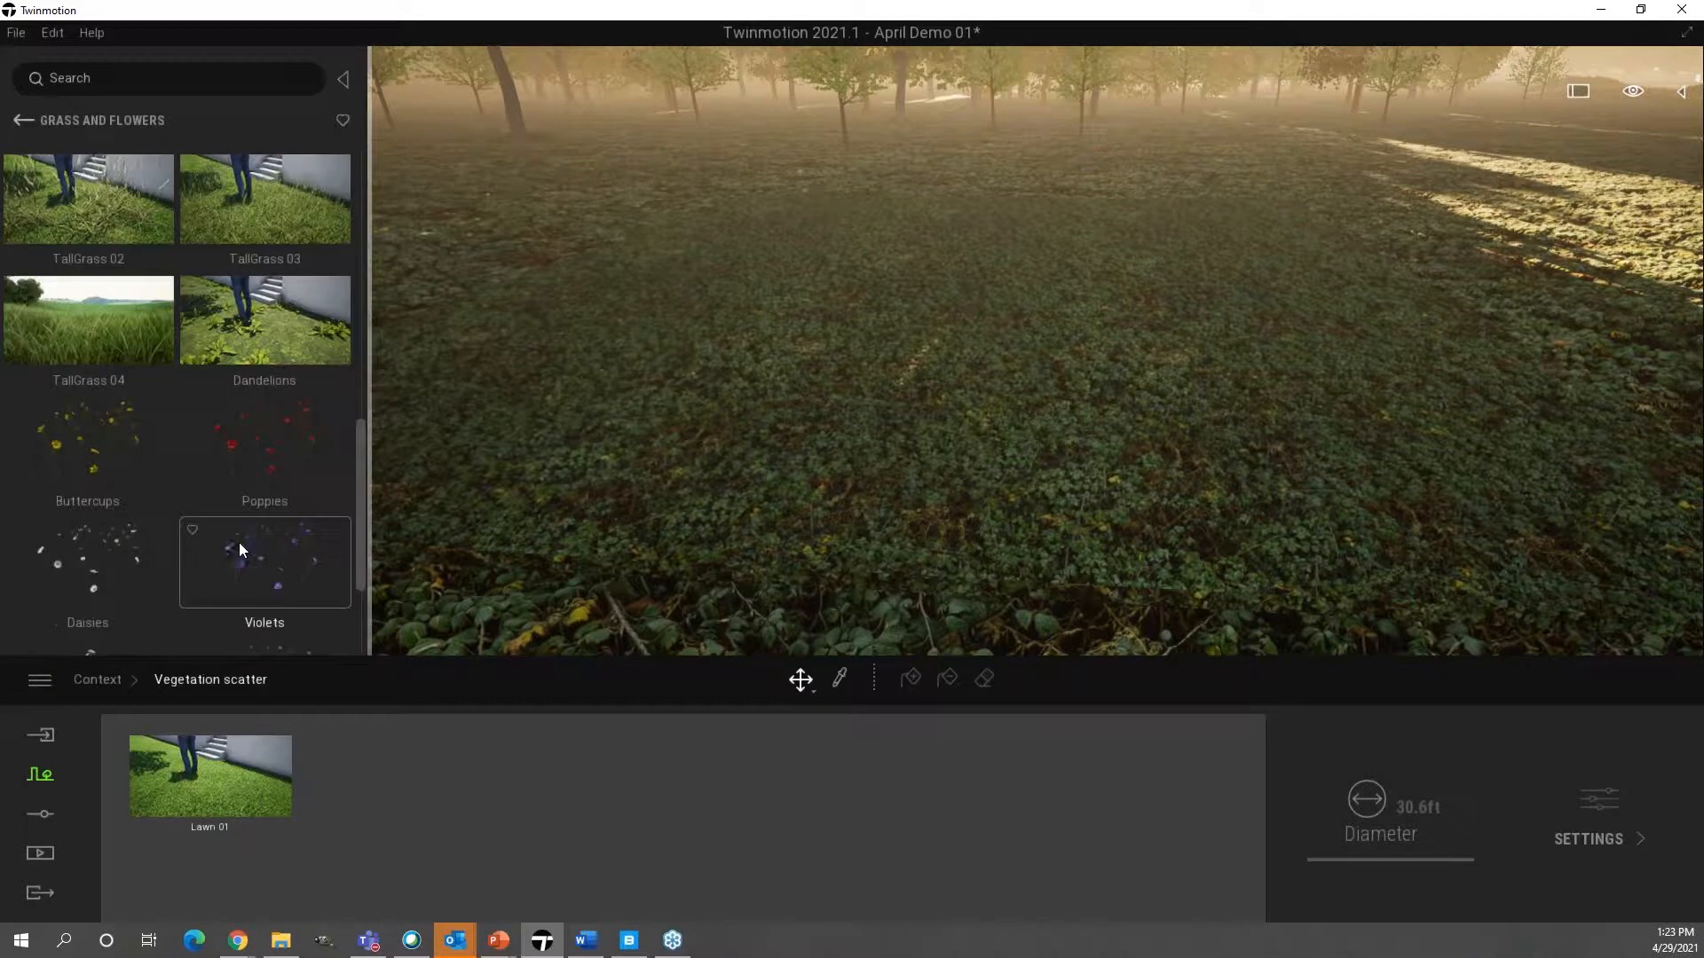
{"action": "scroll", "coordinate": [236, 580], "scroll_direction": "down", "scroll_amount": 3}
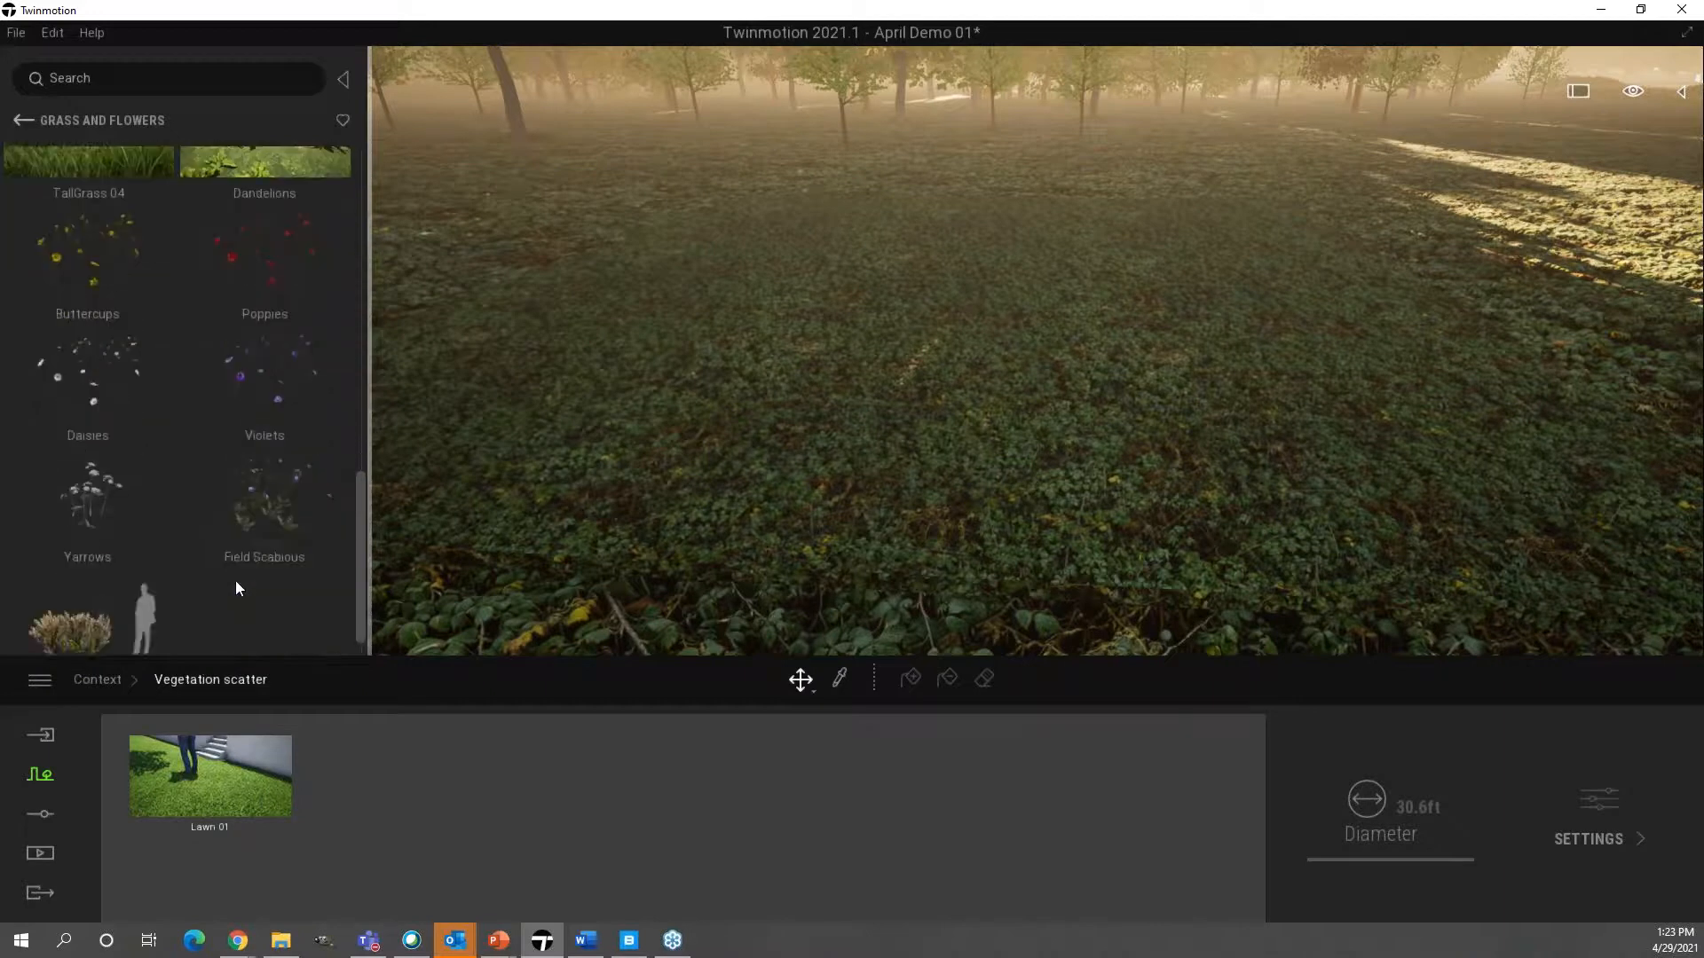
{"action": "scroll", "coordinate": [268, 569], "scroll_direction": "up", "scroll_amount": 2}
{"action": "left_click_drag", "start_coordinate": [370, 742], "coordinate": [392, 786]}
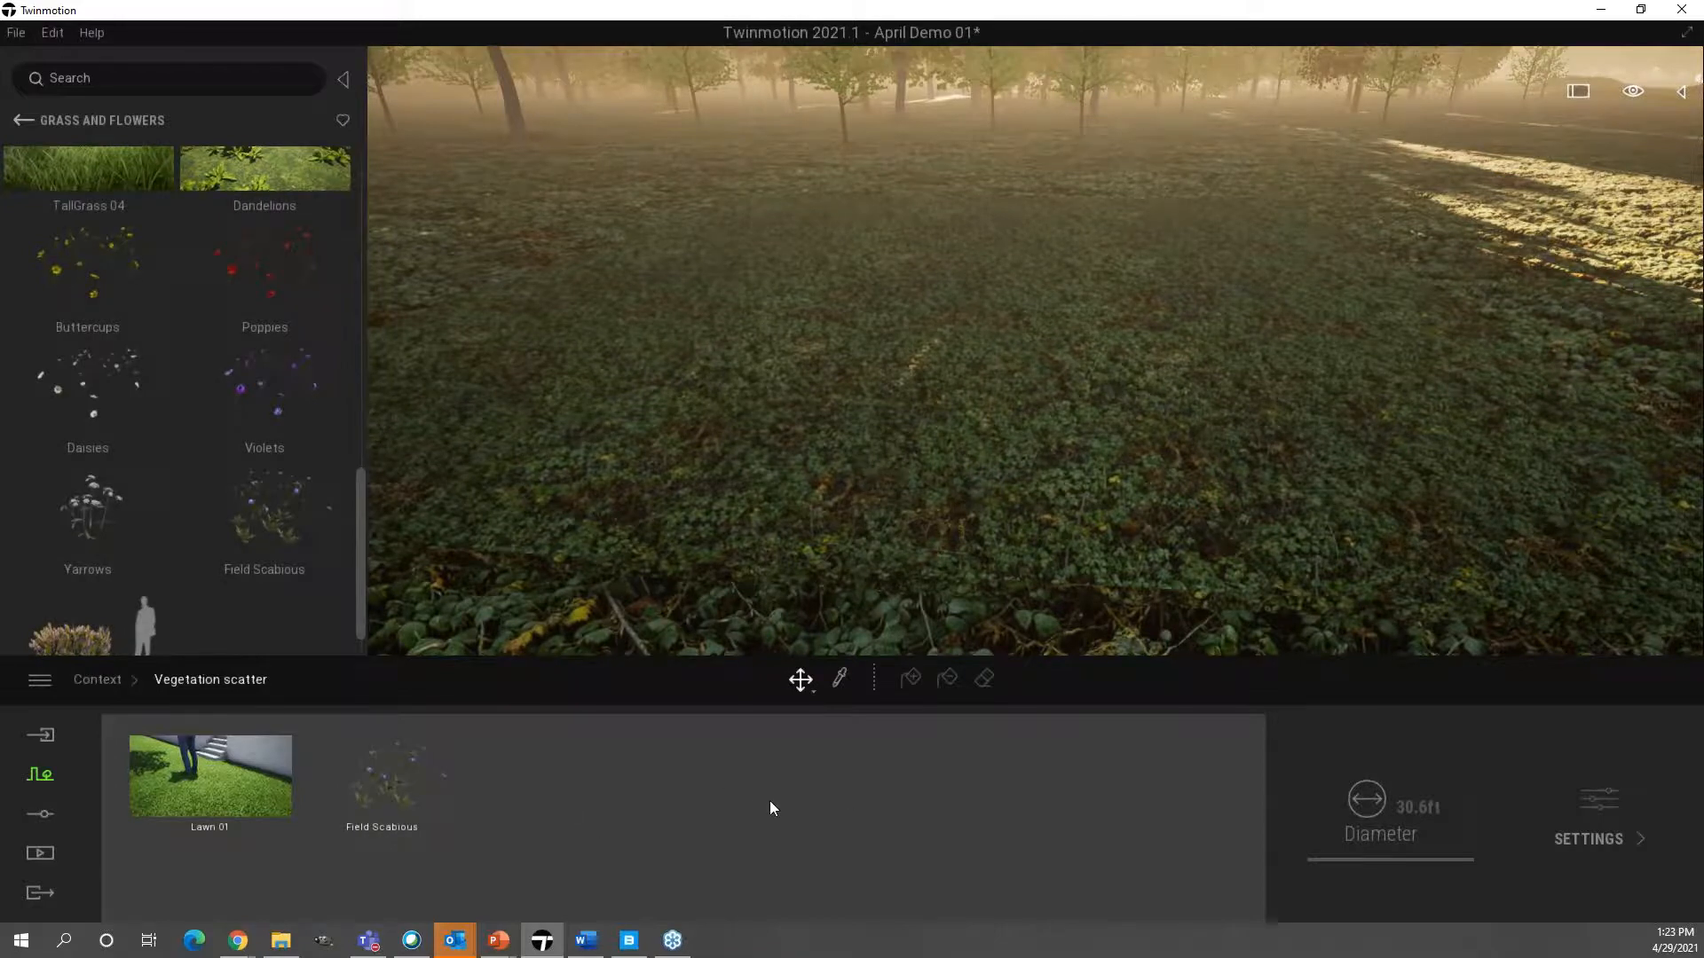
{"action": "left_click", "coordinate": [1614, 800]}
{"action": "left_click_drag", "start_coordinate": [614, 810], "coordinate": [587, 810]}
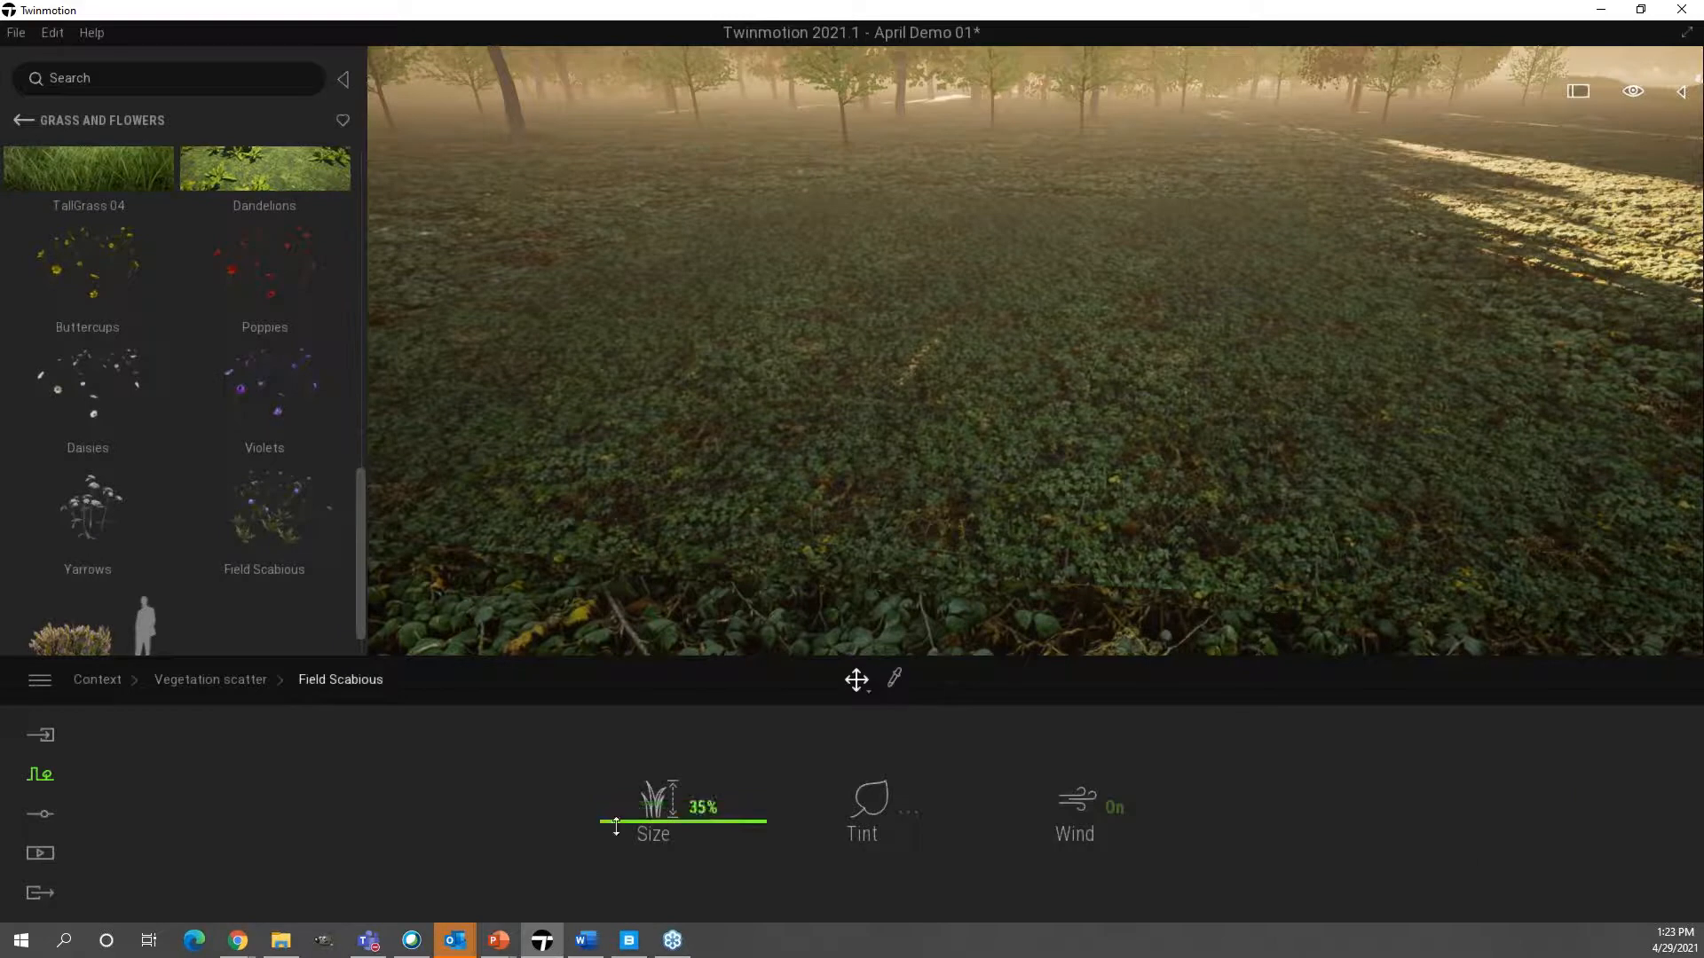
- Set Lawn 01's size to 61%, stripes to 50% and dryness to 14%, and return to the scatter set
{"action": "left_click", "coordinate": [197, 680]}
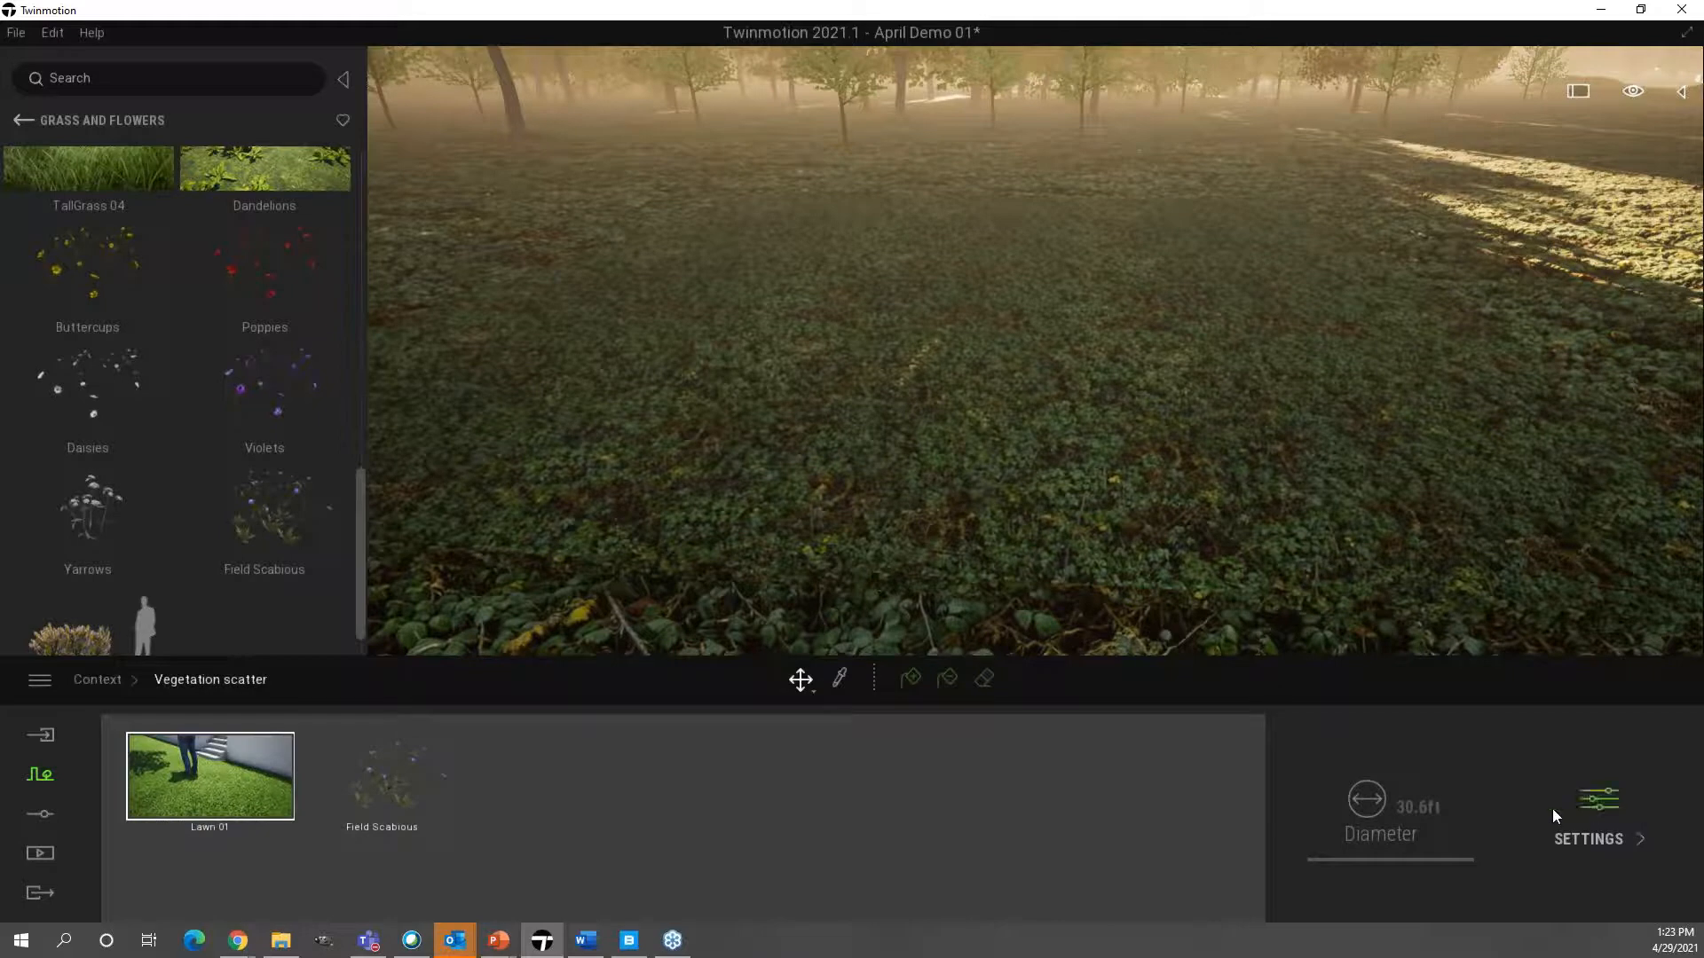
{"action": "left_click", "coordinate": [1555, 809]}
{"action": "left_click_drag", "start_coordinate": [1102, 813], "coordinate": [1108, 802]}
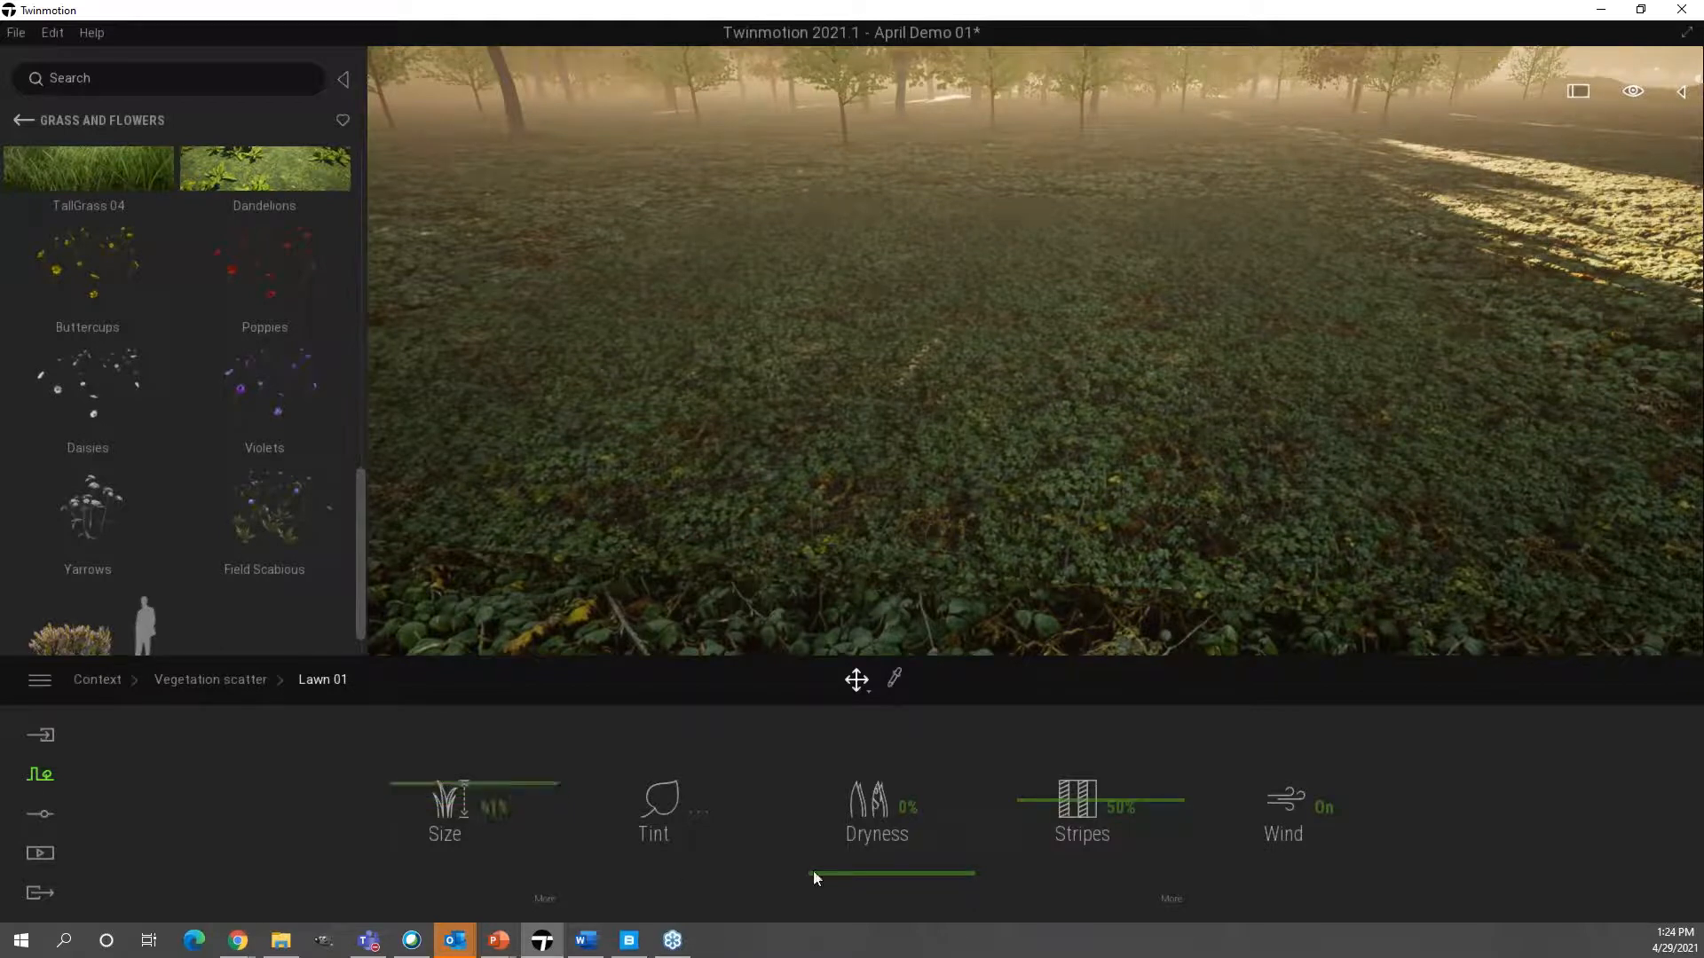
{"action": "left_click_drag", "start_coordinate": [844, 877], "coordinate": [846, 850]}
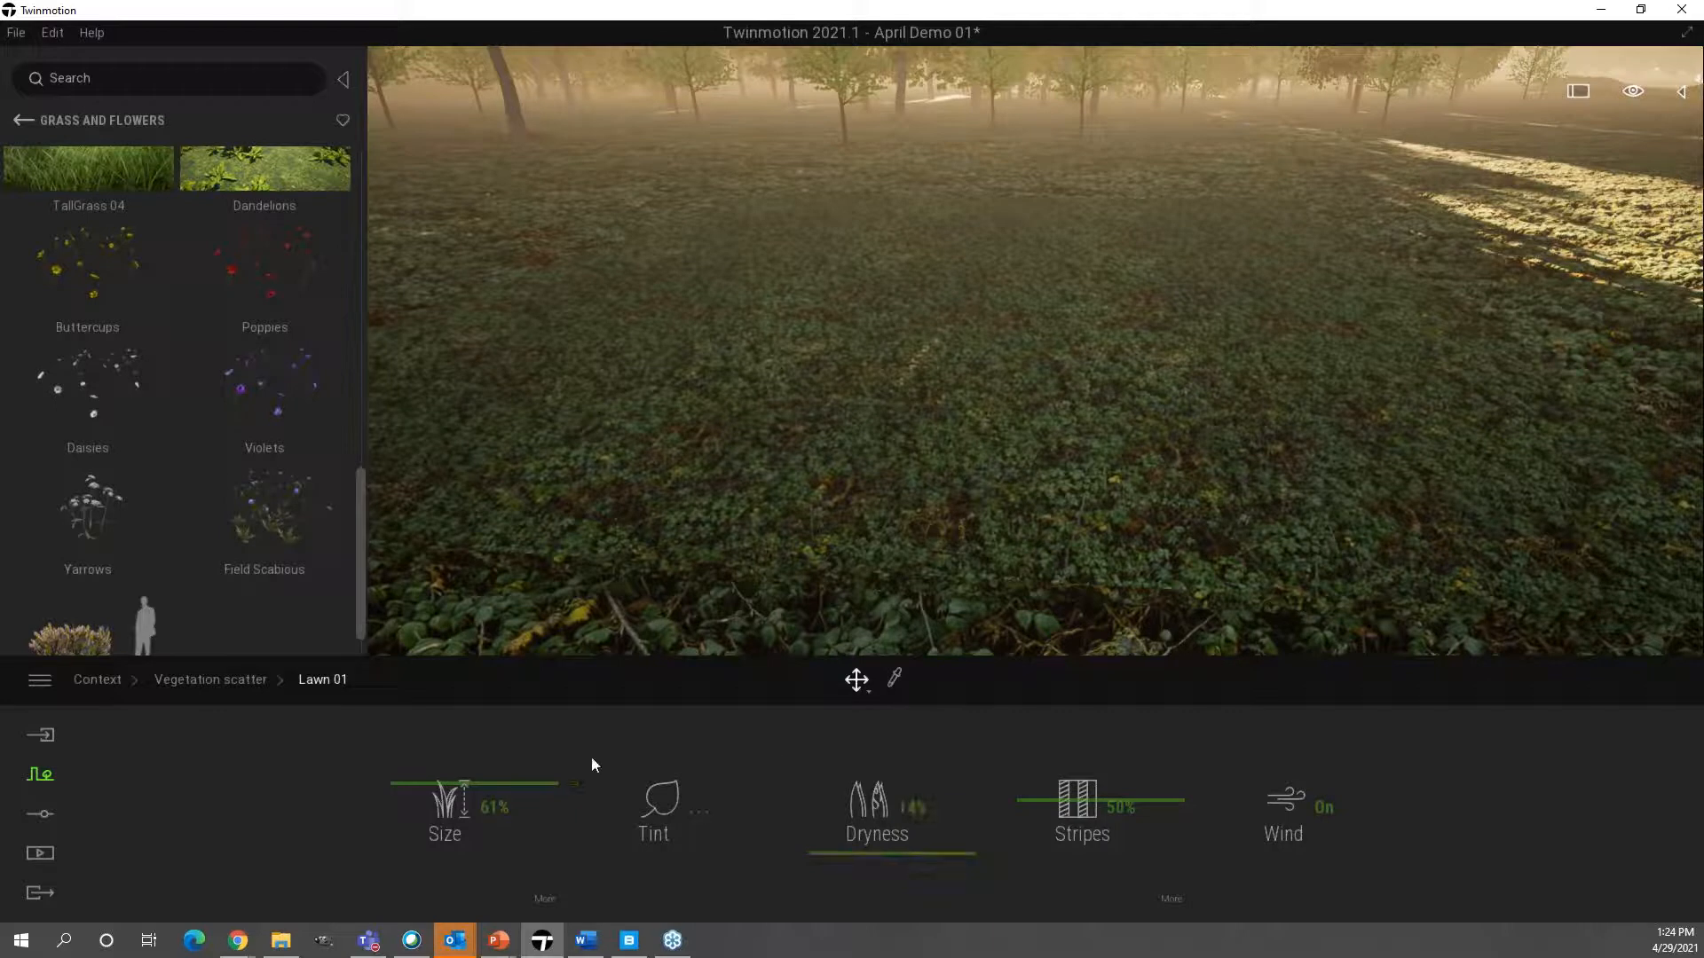
{"action": "left_click", "coordinate": [216, 685]}
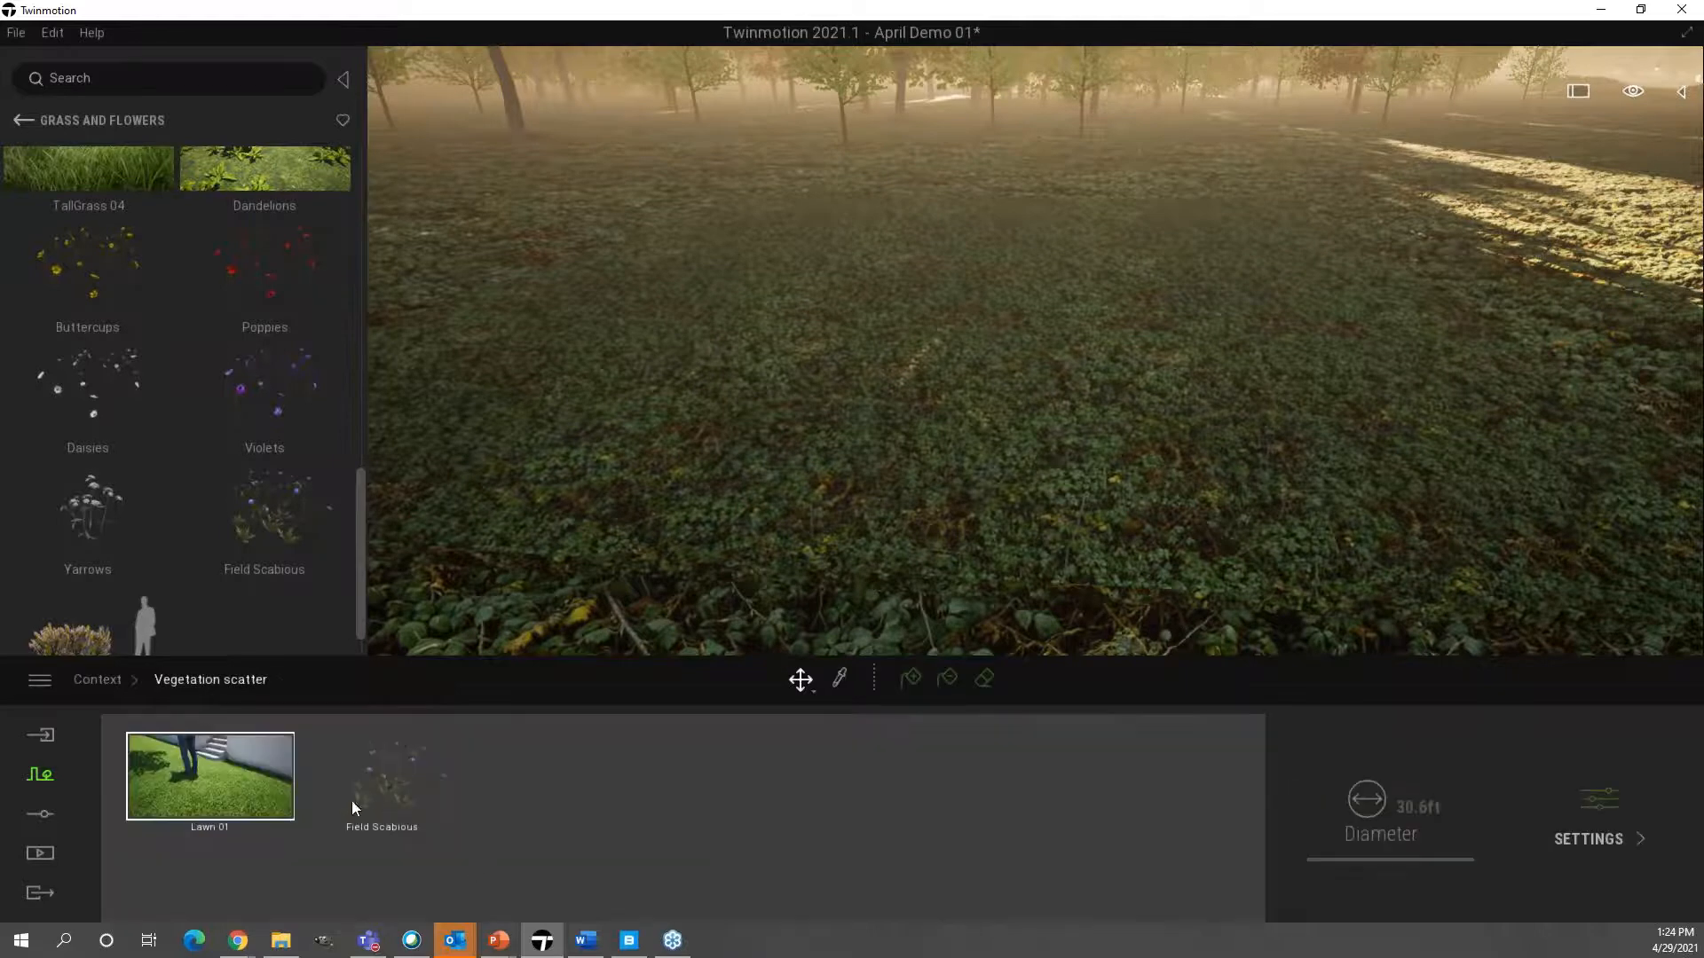
- Select both Lawn 01 and Field Scabious and scatter them densely over the square ground surface with three fills
{"action": "left_click", "coordinate": [376, 781]}
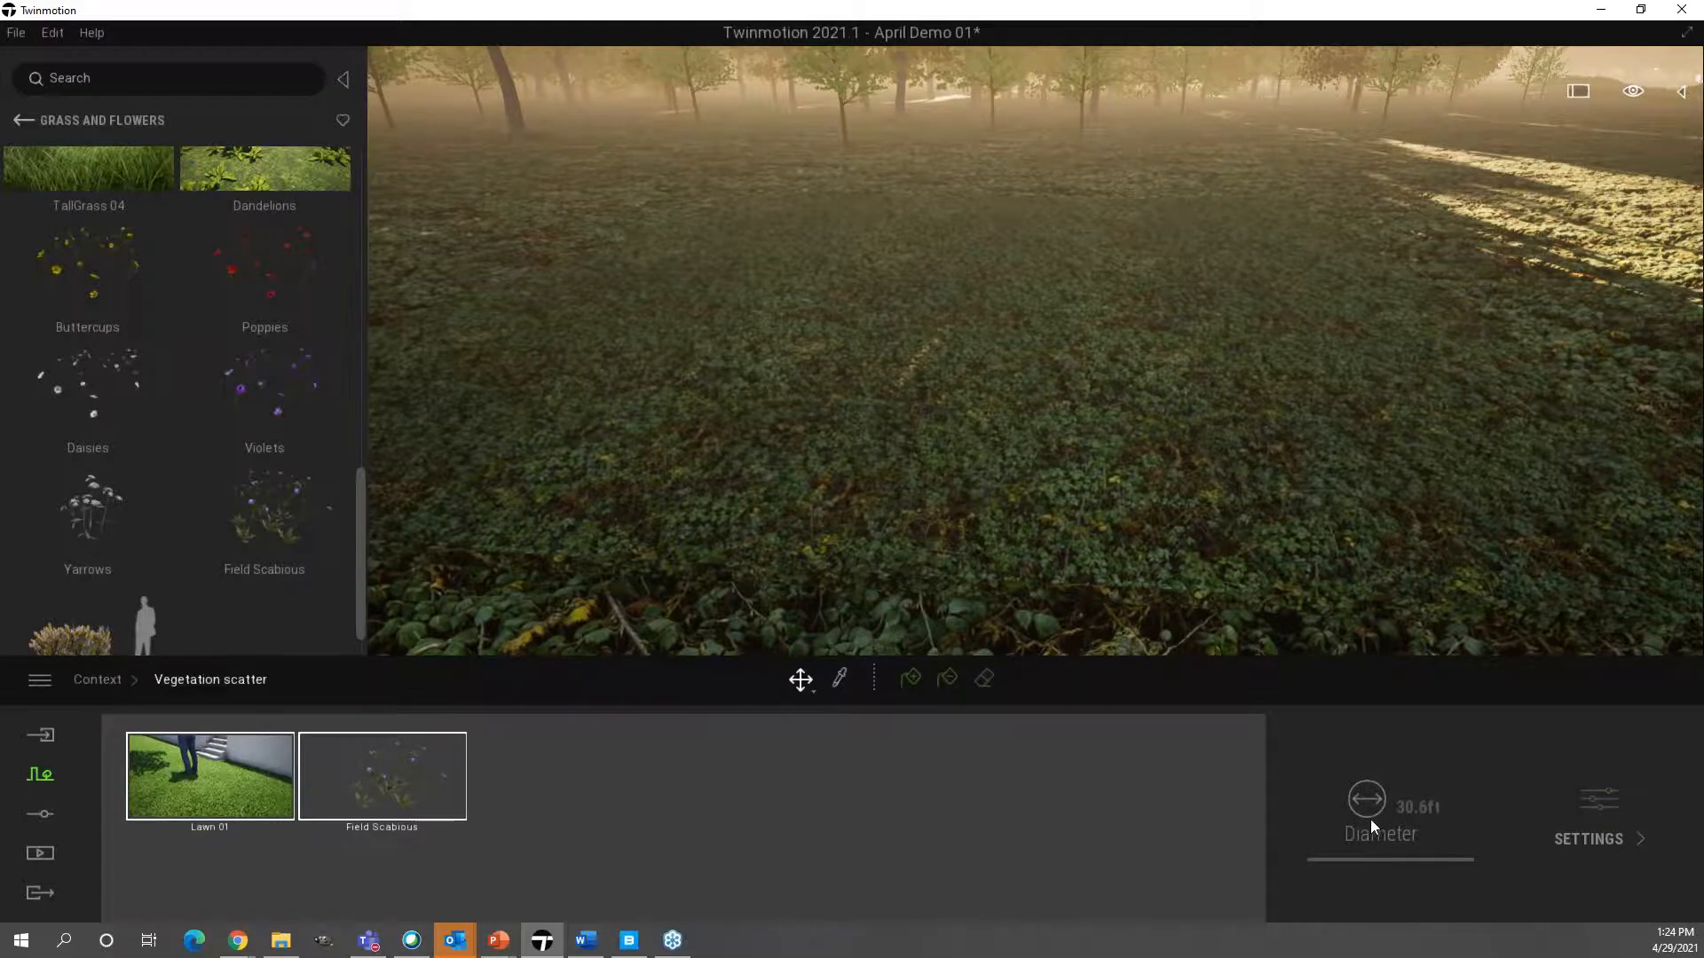
{"action": "left_click", "coordinate": [909, 679]}
{"action": "left_click", "coordinate": [897, 377]}
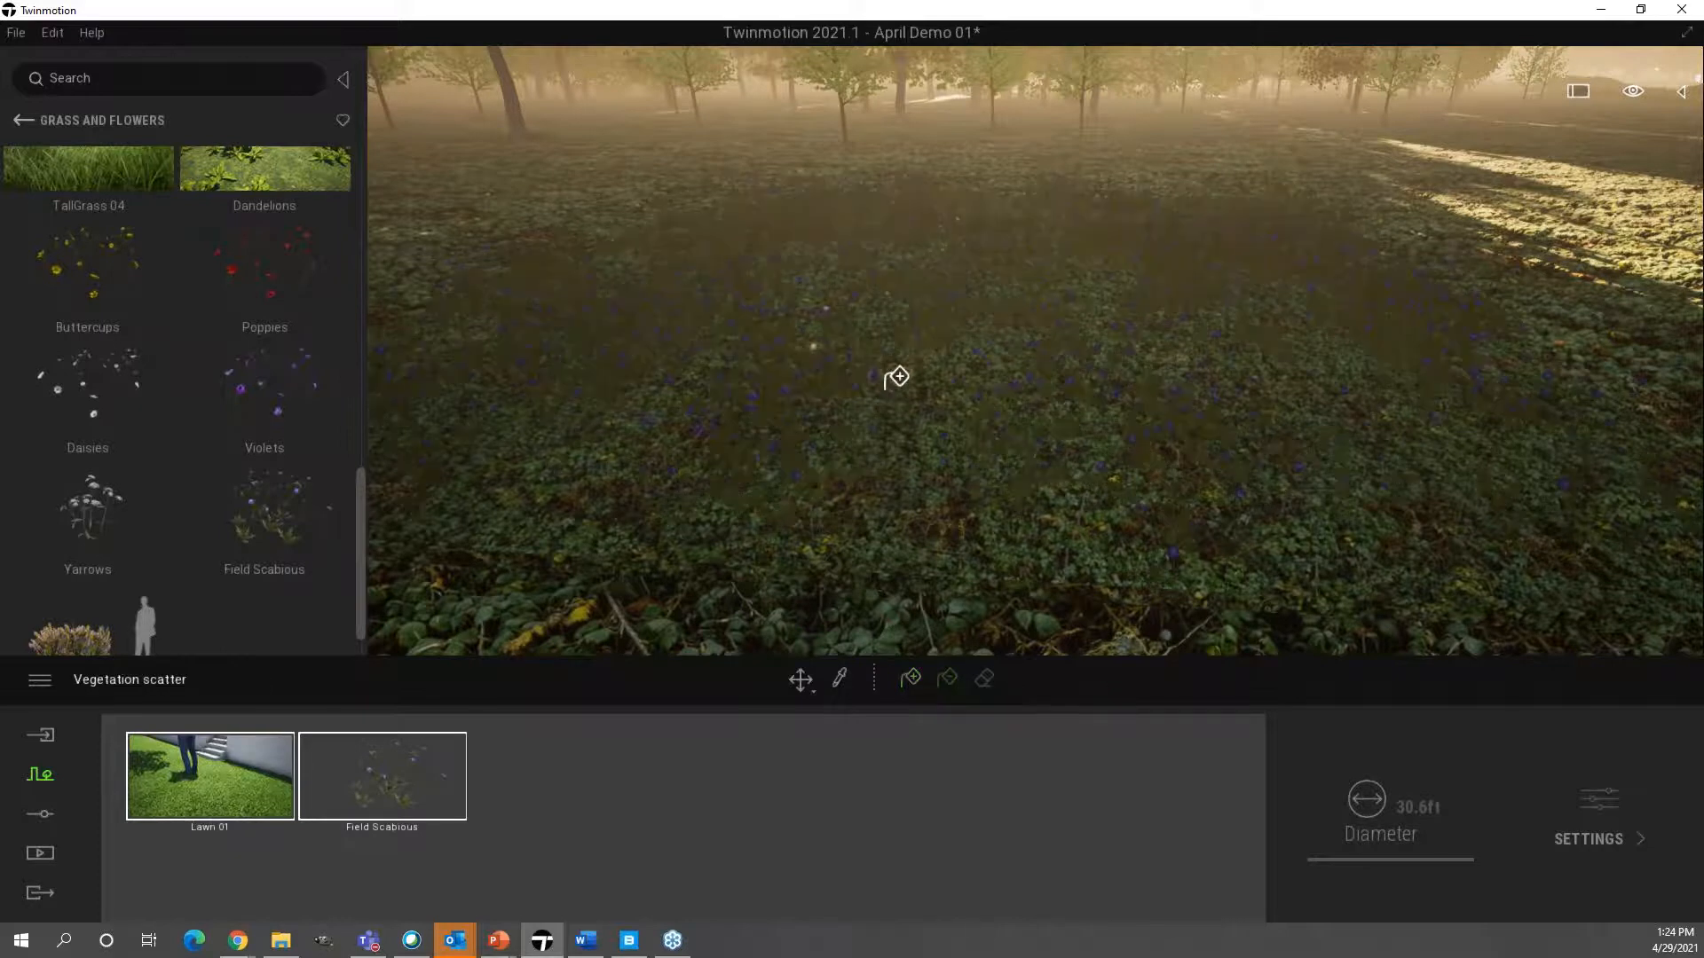
{"action": "left_click", "coordinate": [896, 386]}
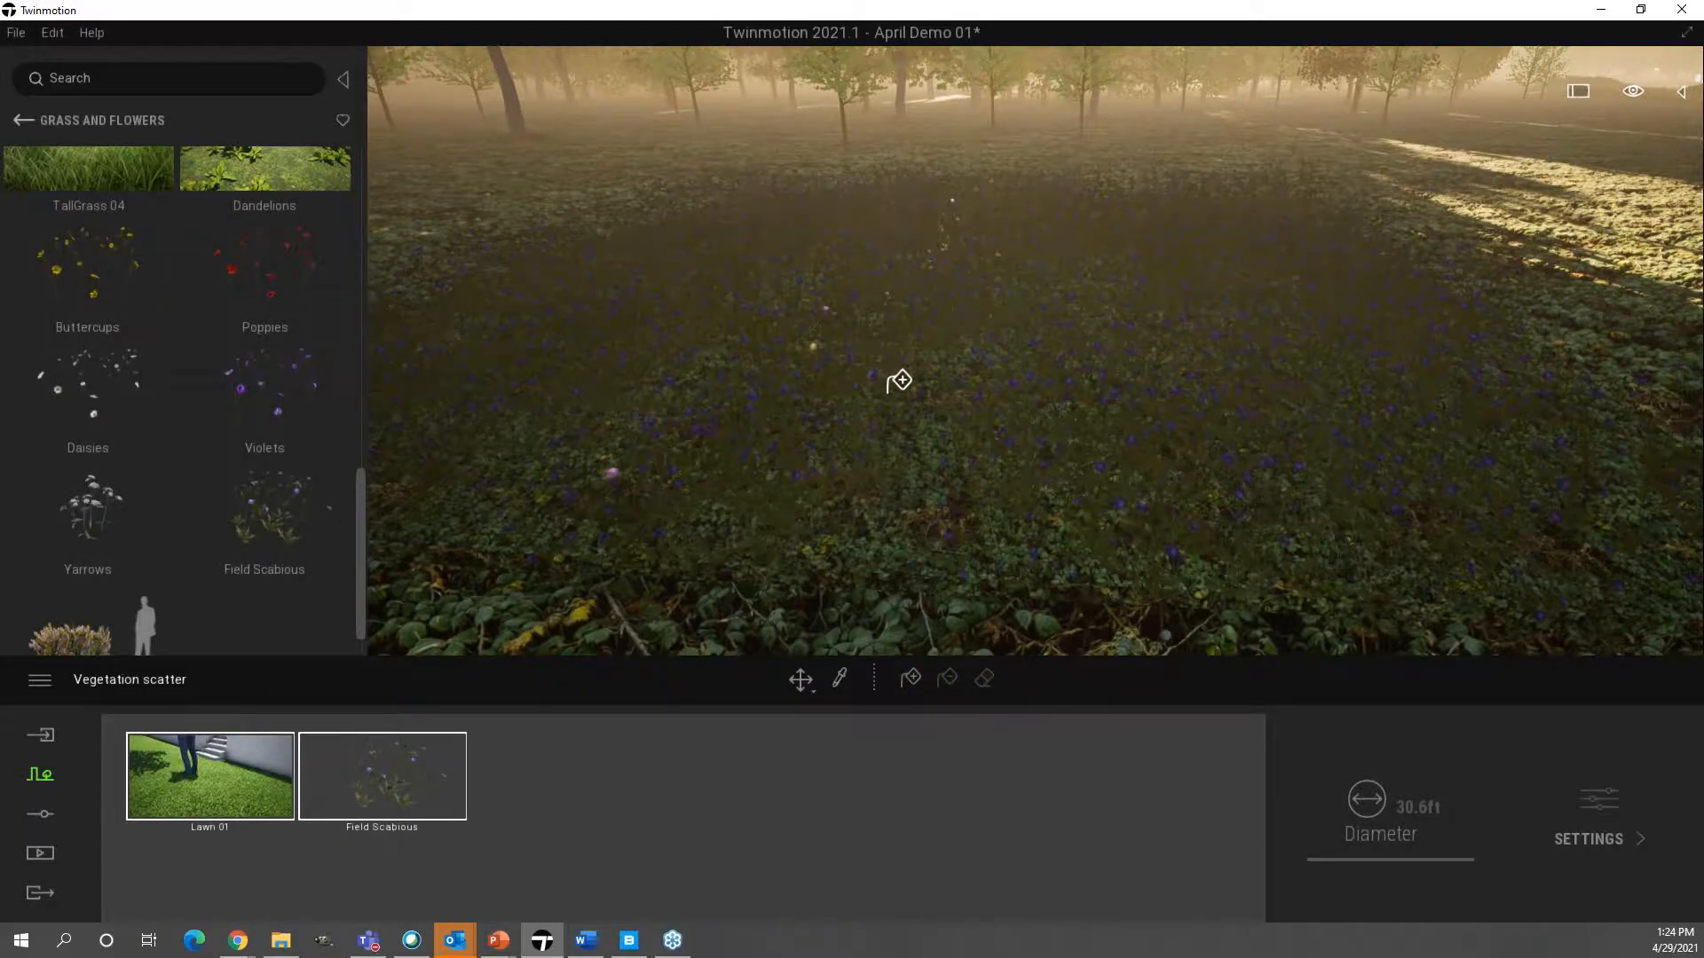
{"action": "left_click", "coordinate": [924, 459]}
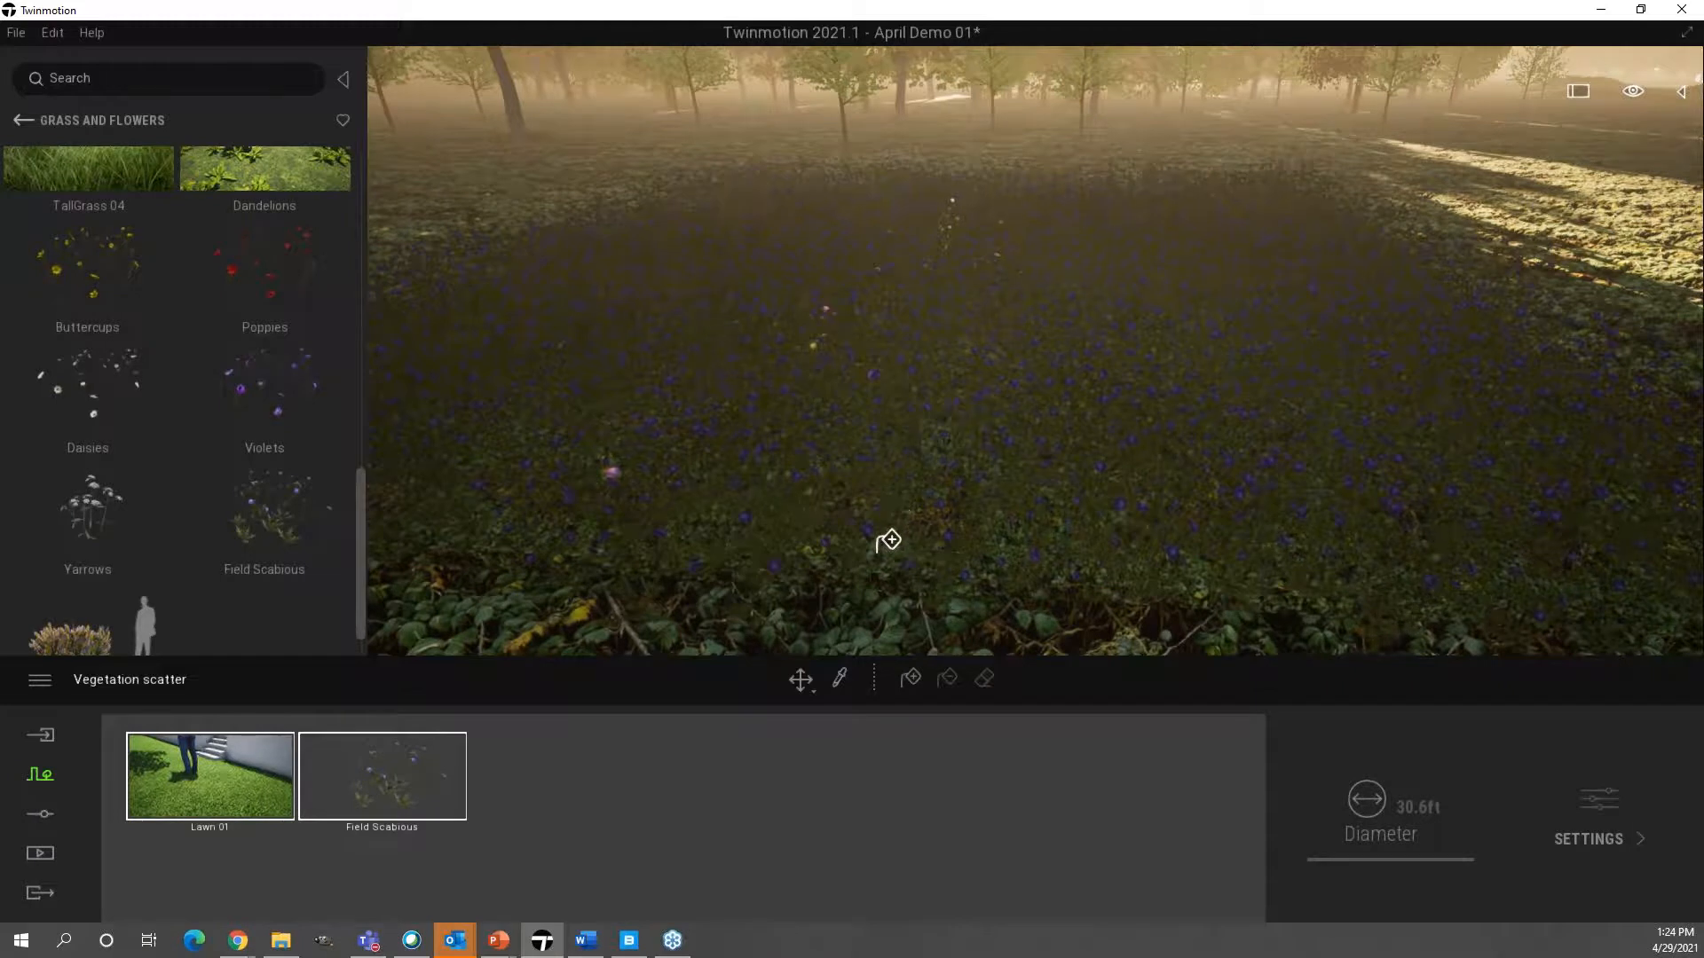
- Inspect the scattered flowers up close and remove Field Scabious from the scatter set
{"action": "key", "text": "a"}
{"action": "right_click_drag", "start_coordinate": [1008, 453], "coordinate": [1340, 408]}
{"action": "key", "text": "q"}
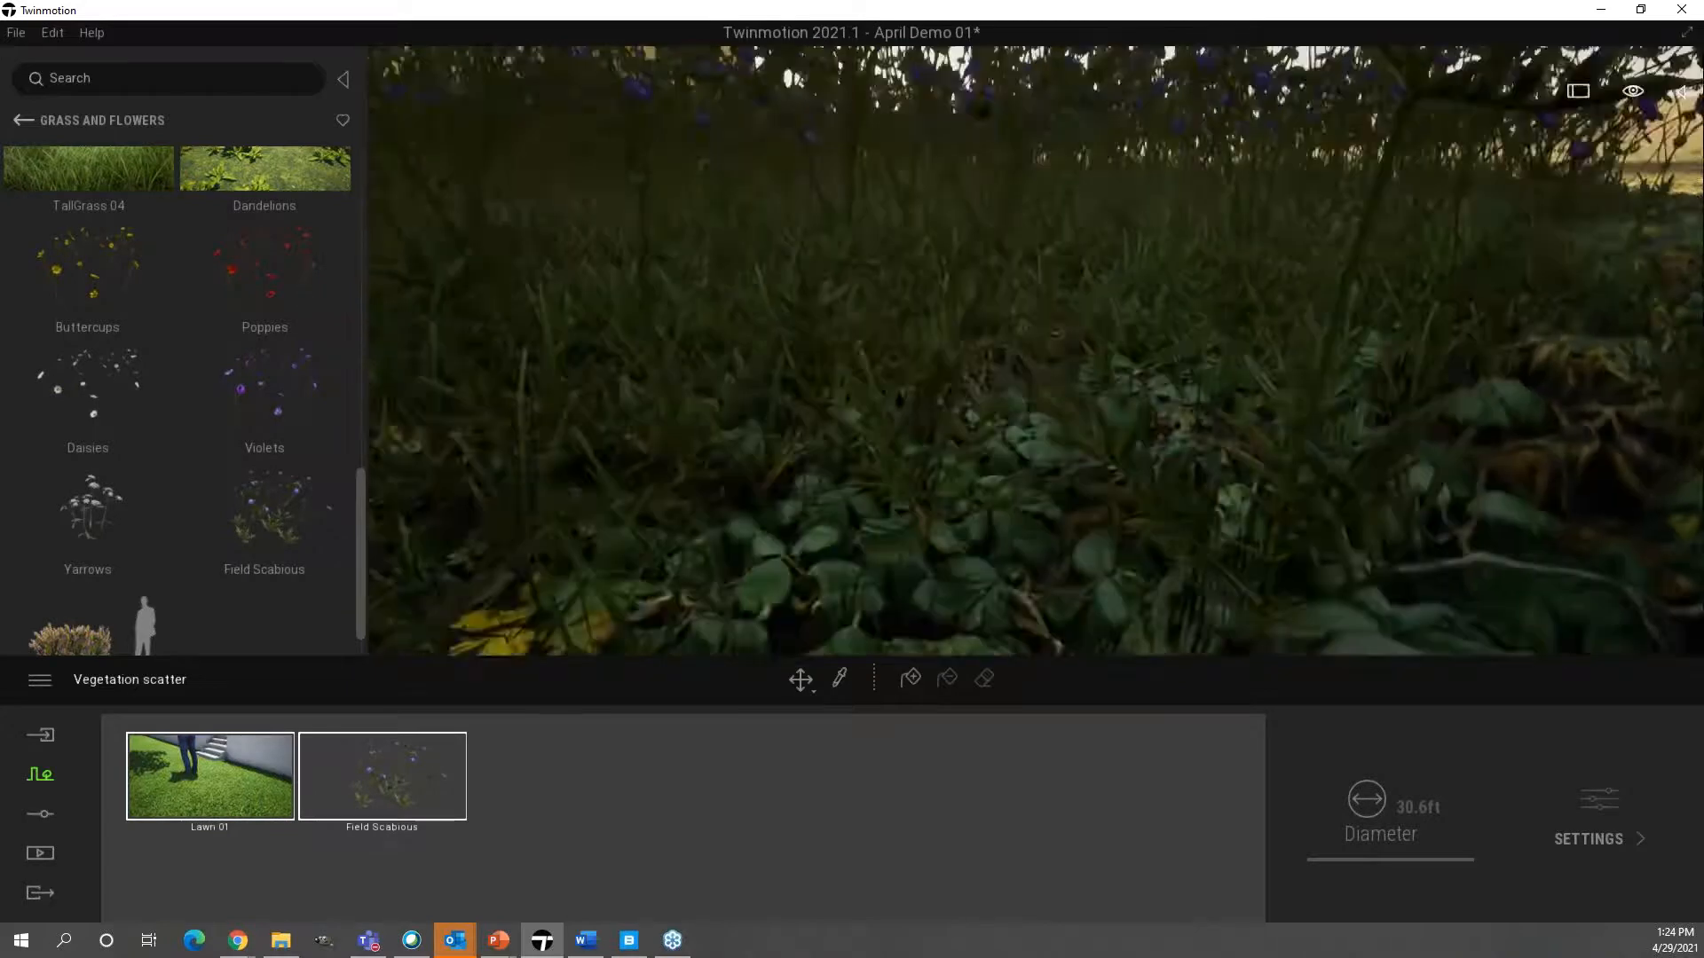
{"action": "key", "text": "e"}
{"action": "key", "text": "e"}
{"action": "right_click_drag", "start_coordinate": [923, 459], "coordinate": [879, 528]}
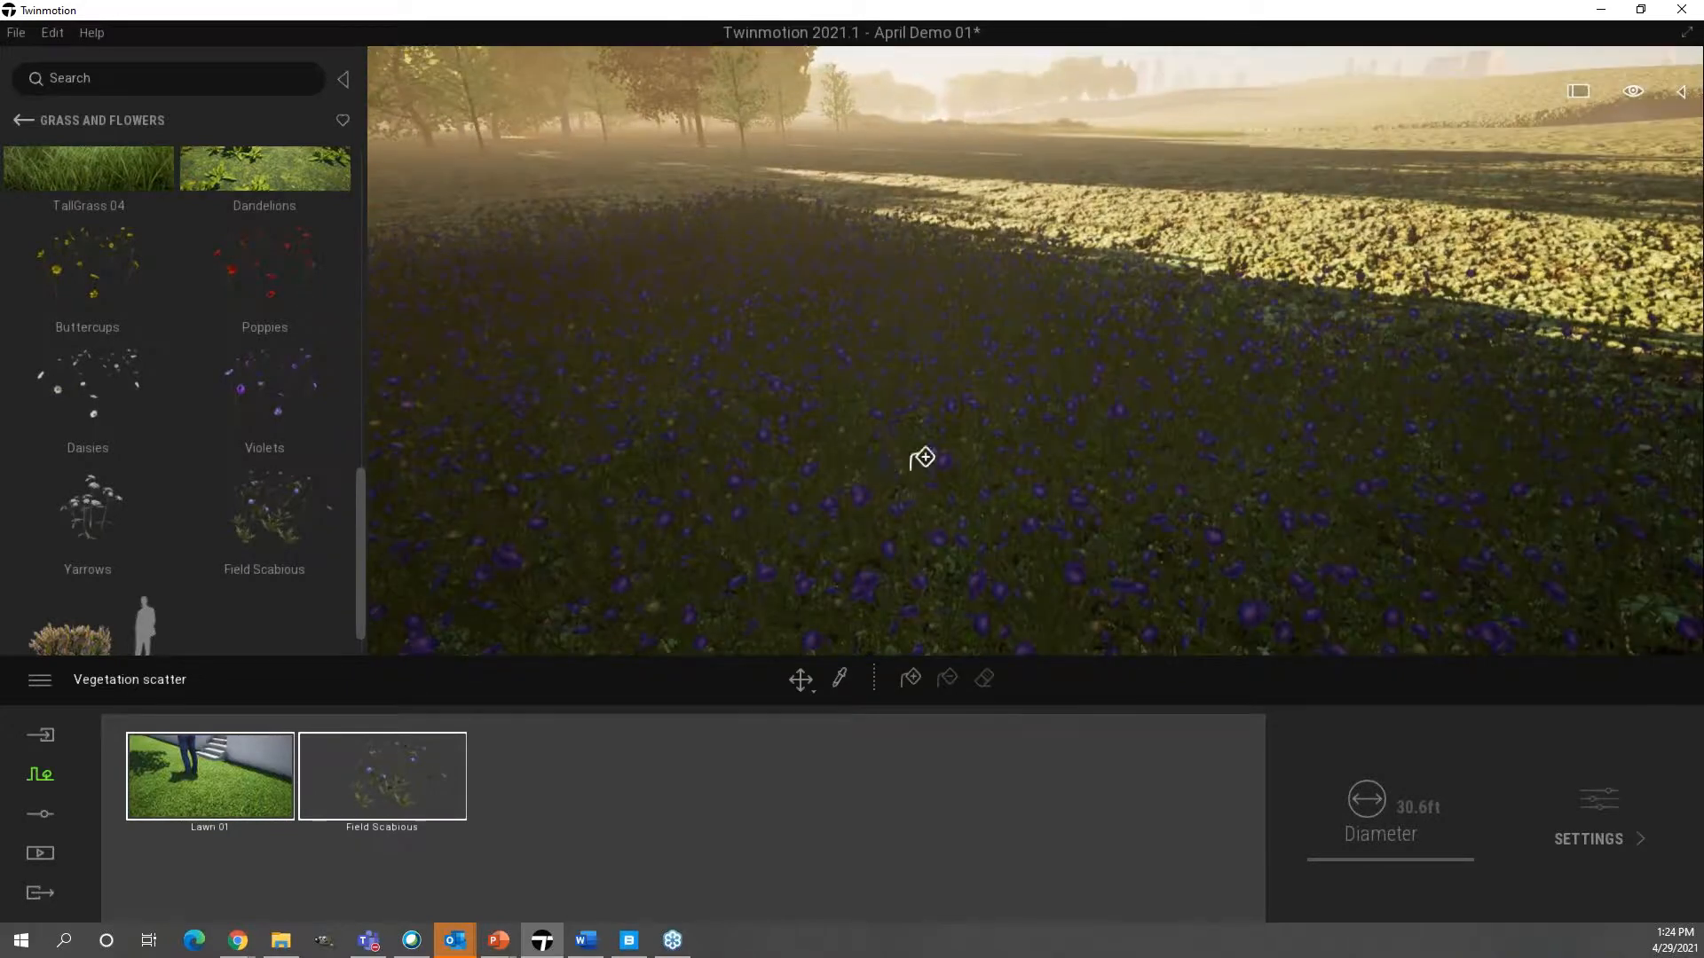
{"action": "left_click", "coordinate": [417, 781]}
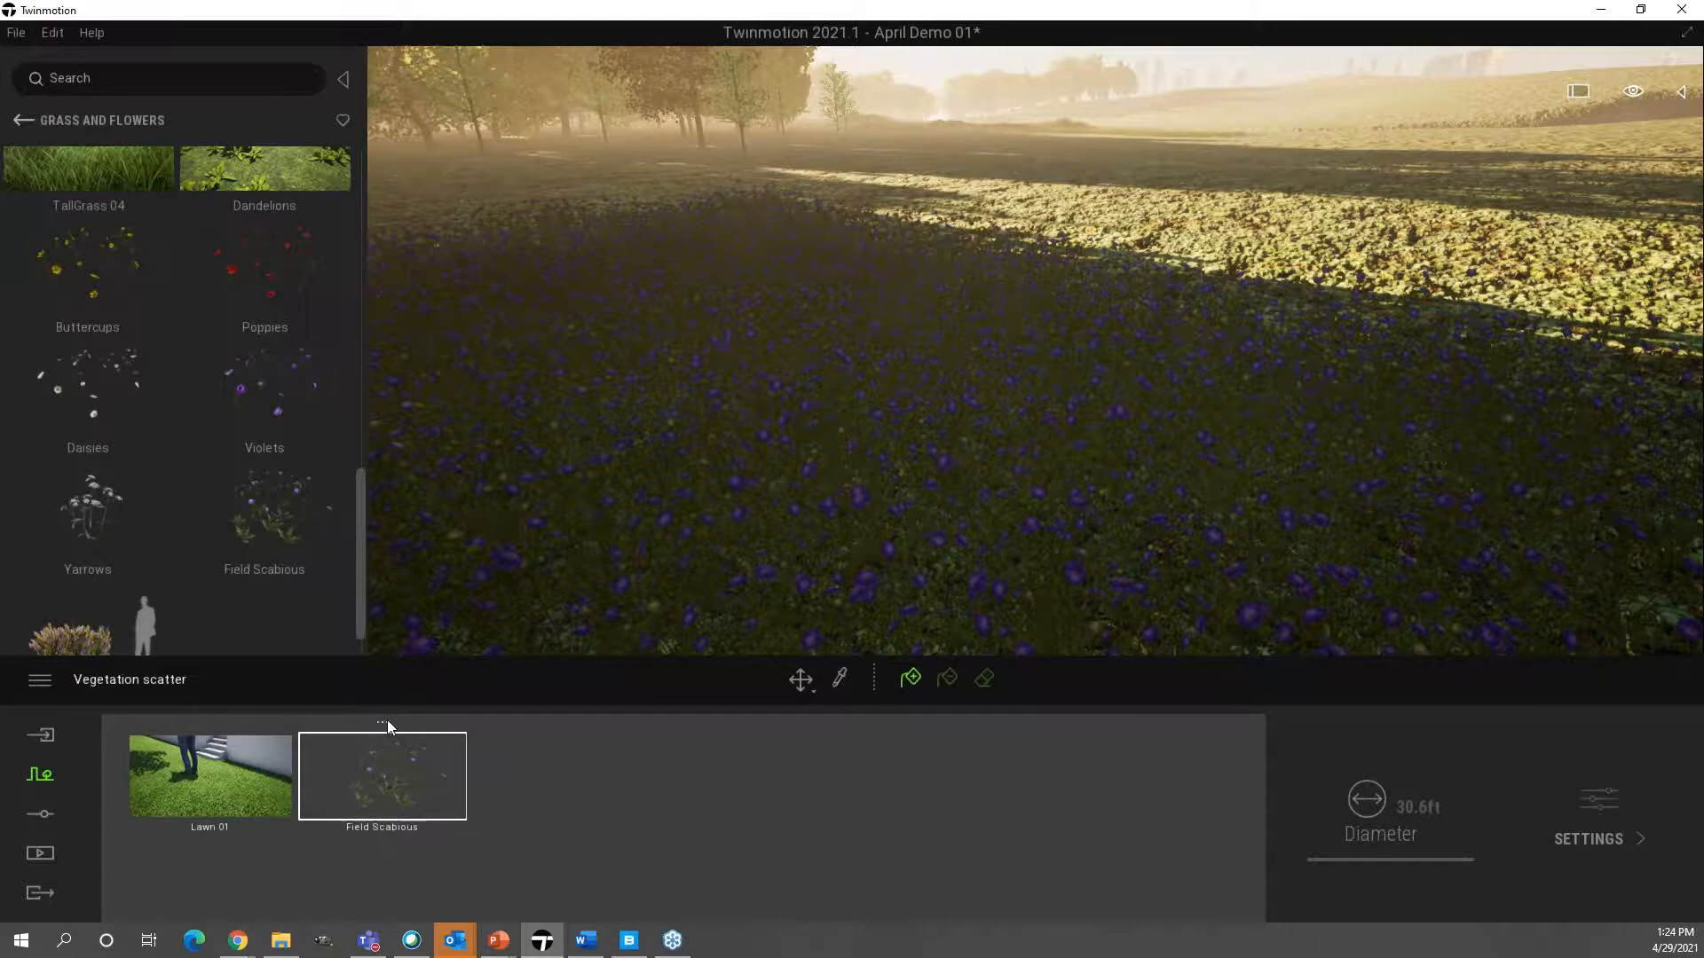
{"action": "left_click", "coordinate": [403, 680]}
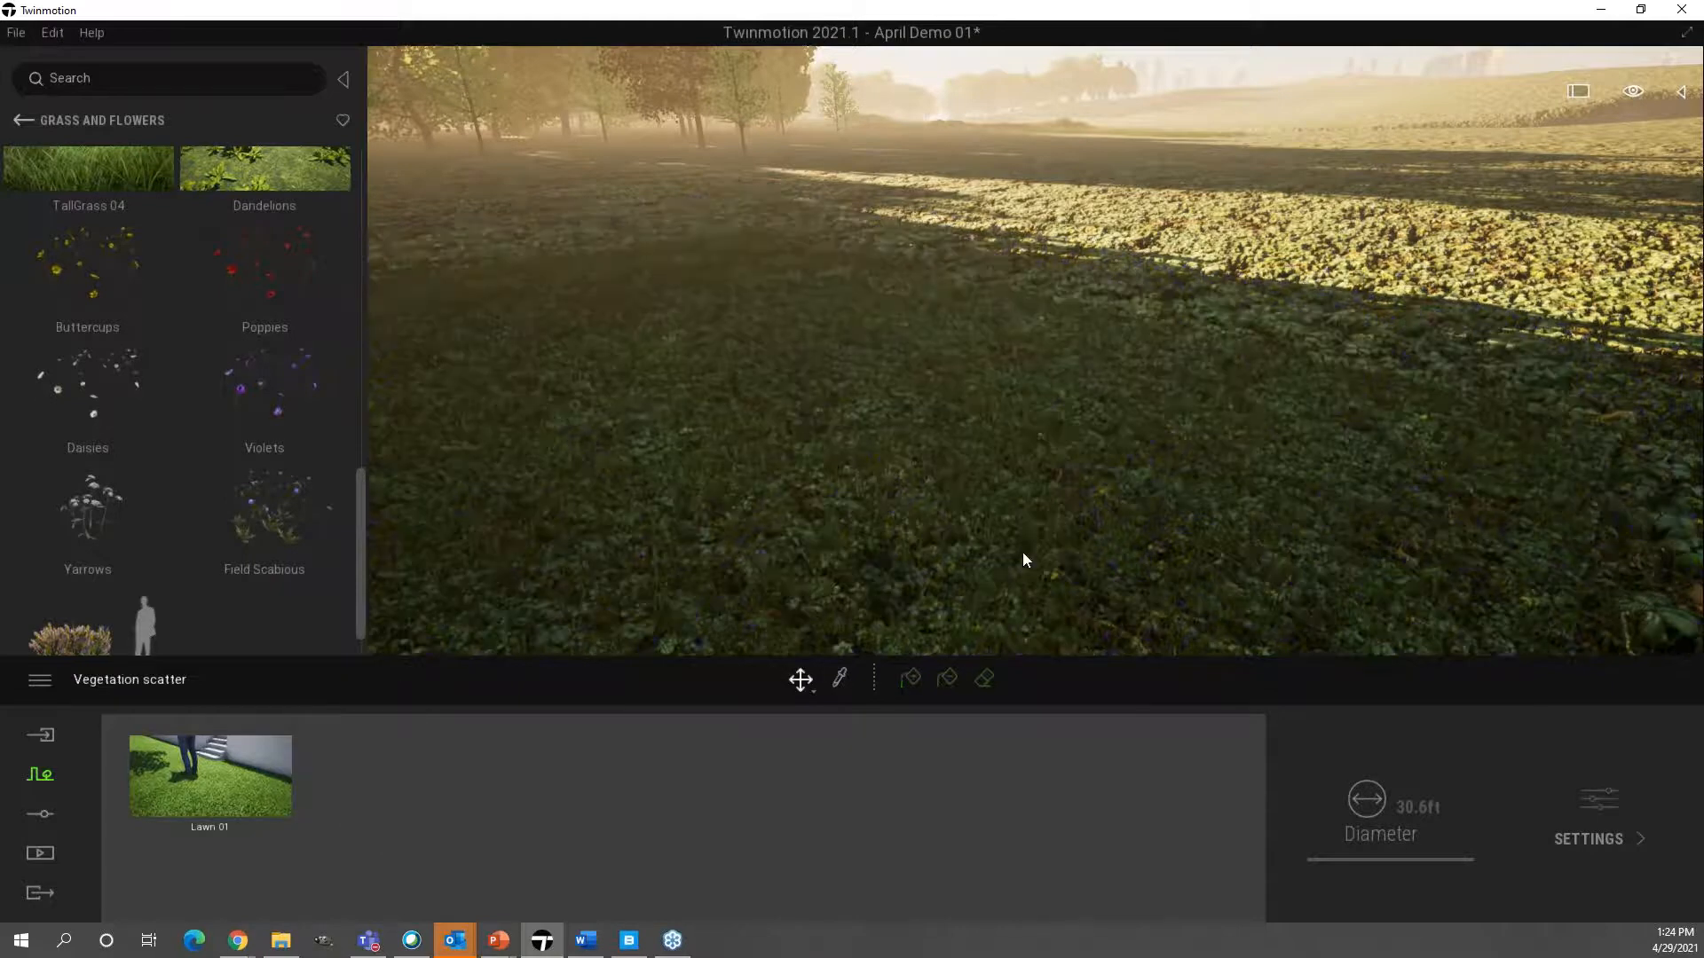
- Show the scene list and select Scatter vegetation 1, with Lawn 01 as its active plant
{"action": "left_click", "coordinate": [204, 790]}
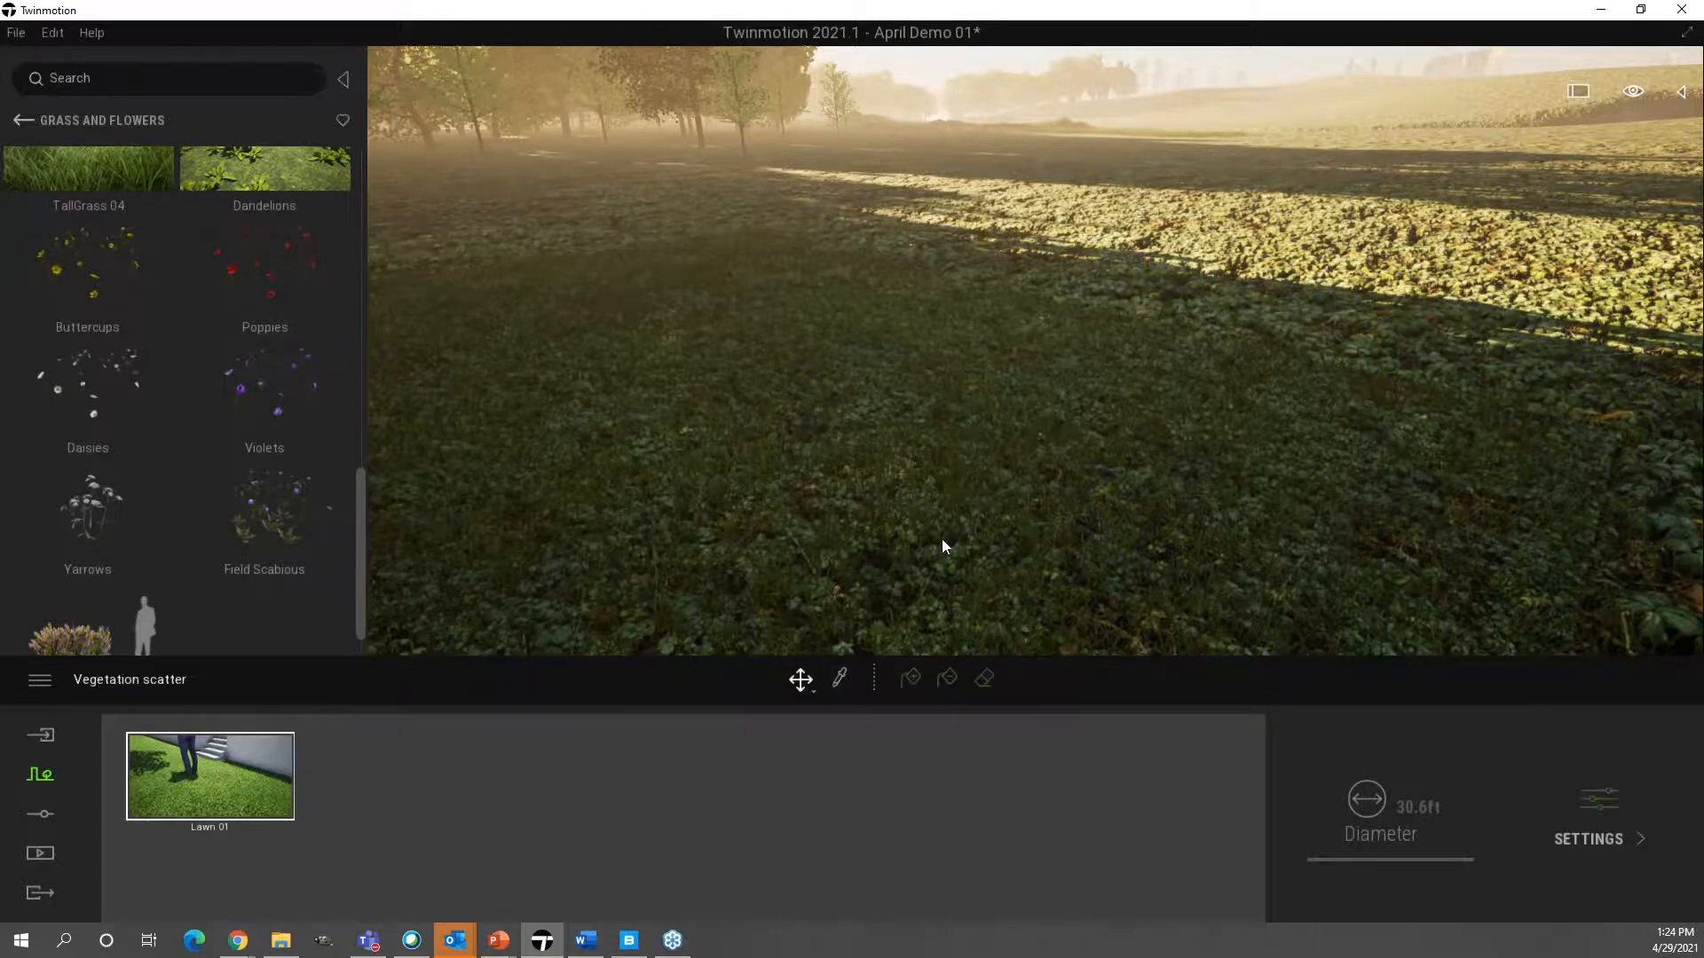
{"action": "scroll", "coordinate": [1053, 562], "scroll_direction": "up", "scroll_amount": 5}
{"action": "left_click", "coordinate": [1052, 562]}
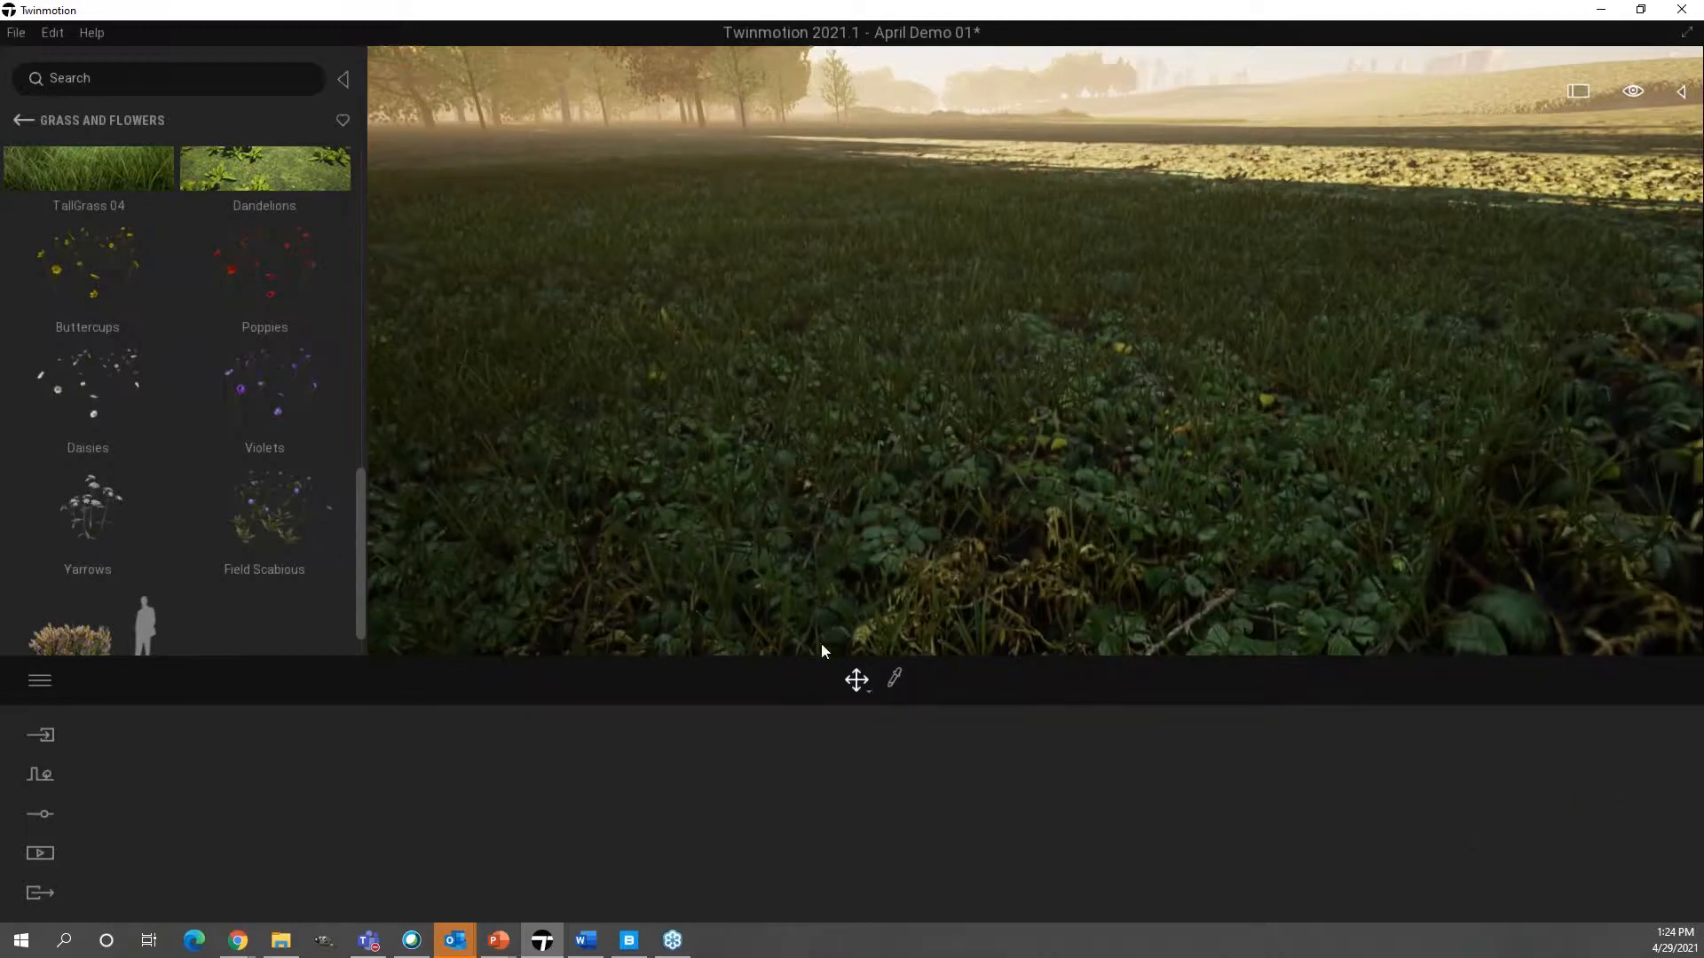
{"action": "left_click", "coordinate": [873, 373]}
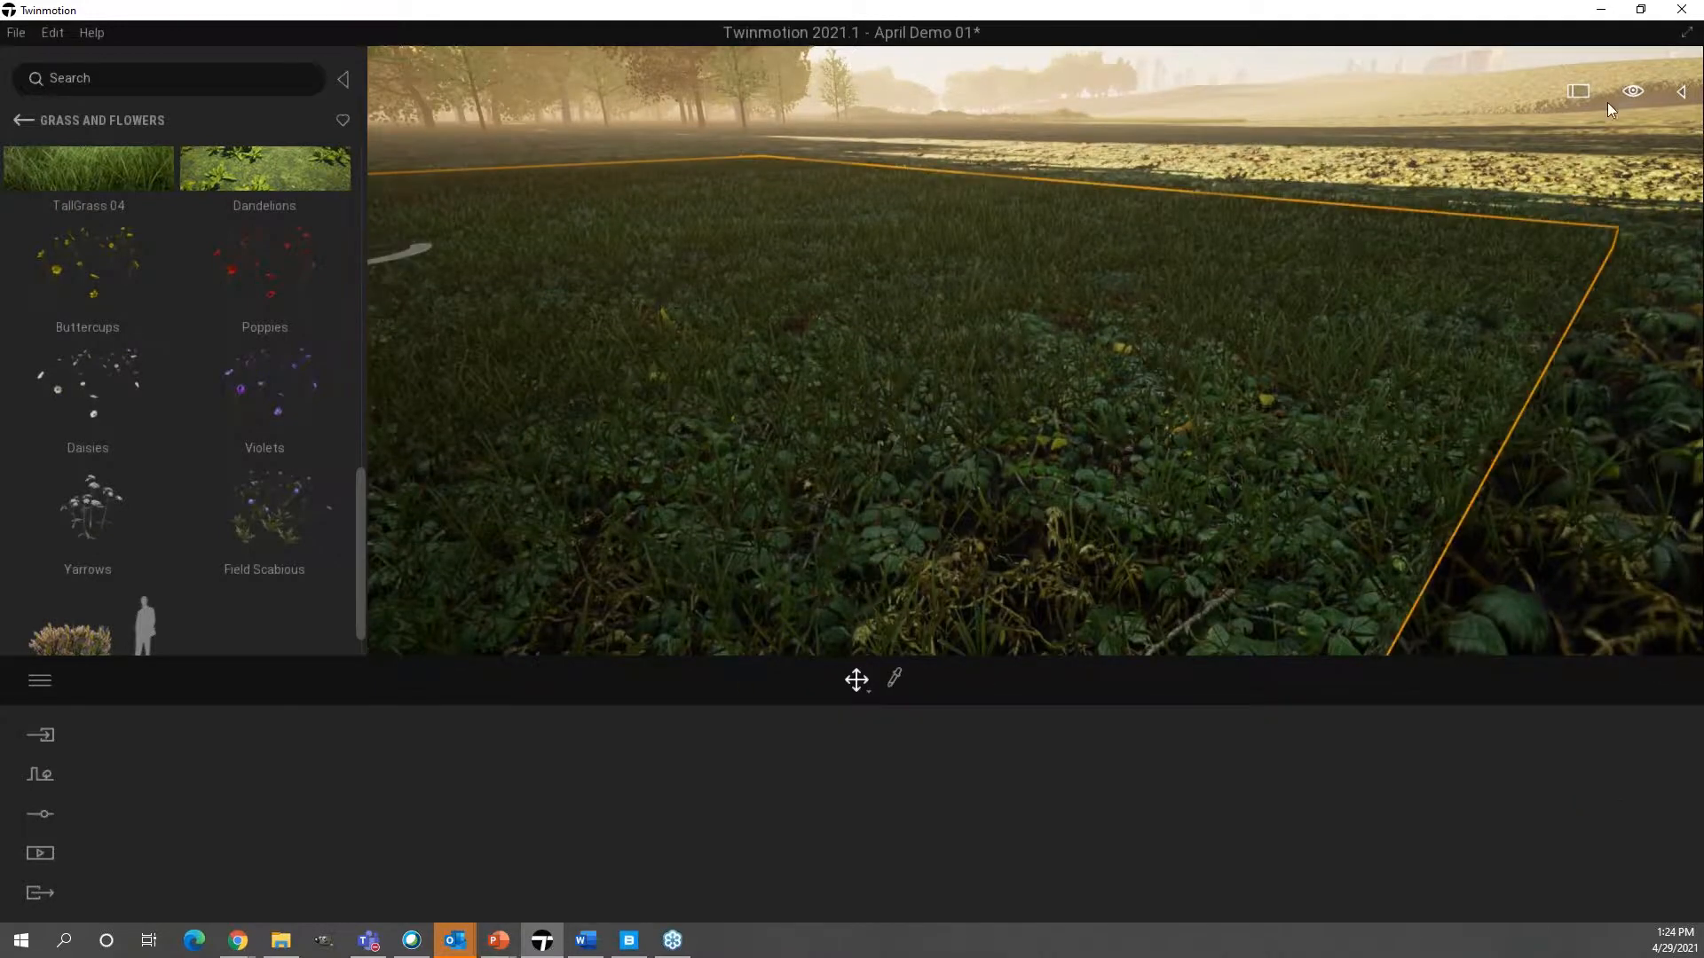
{"action": "left_click", "coordinate": [1682, 92]}
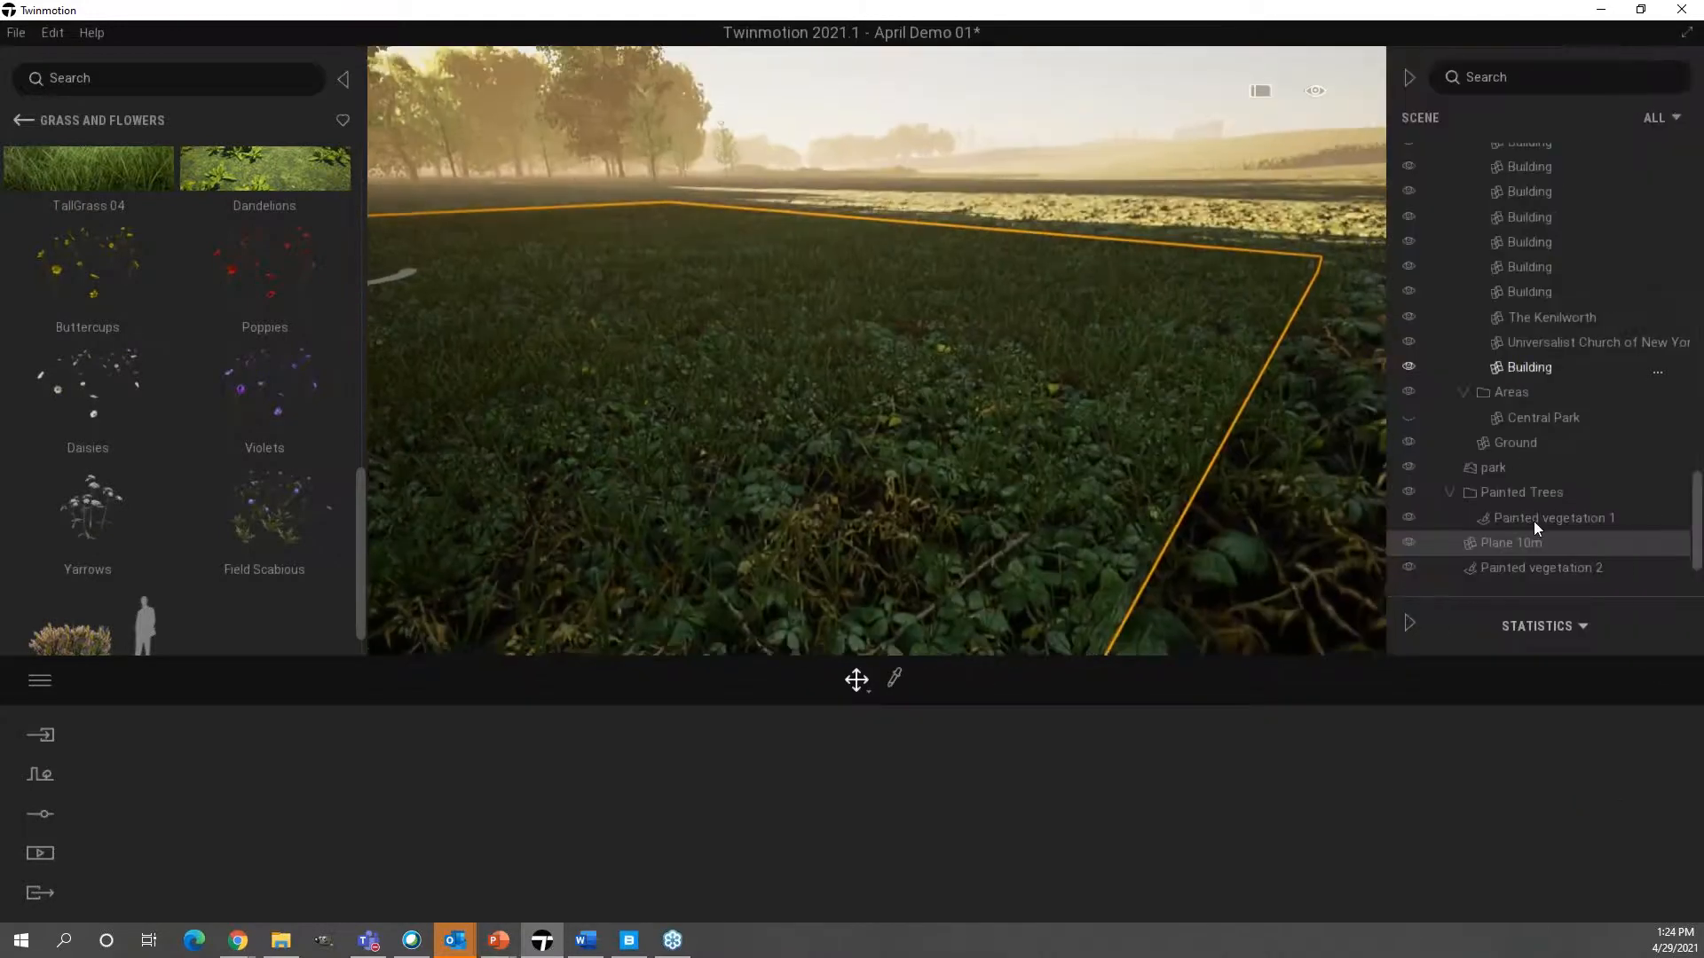
{"action": "left_click", "coordinate": [1526, 568]}
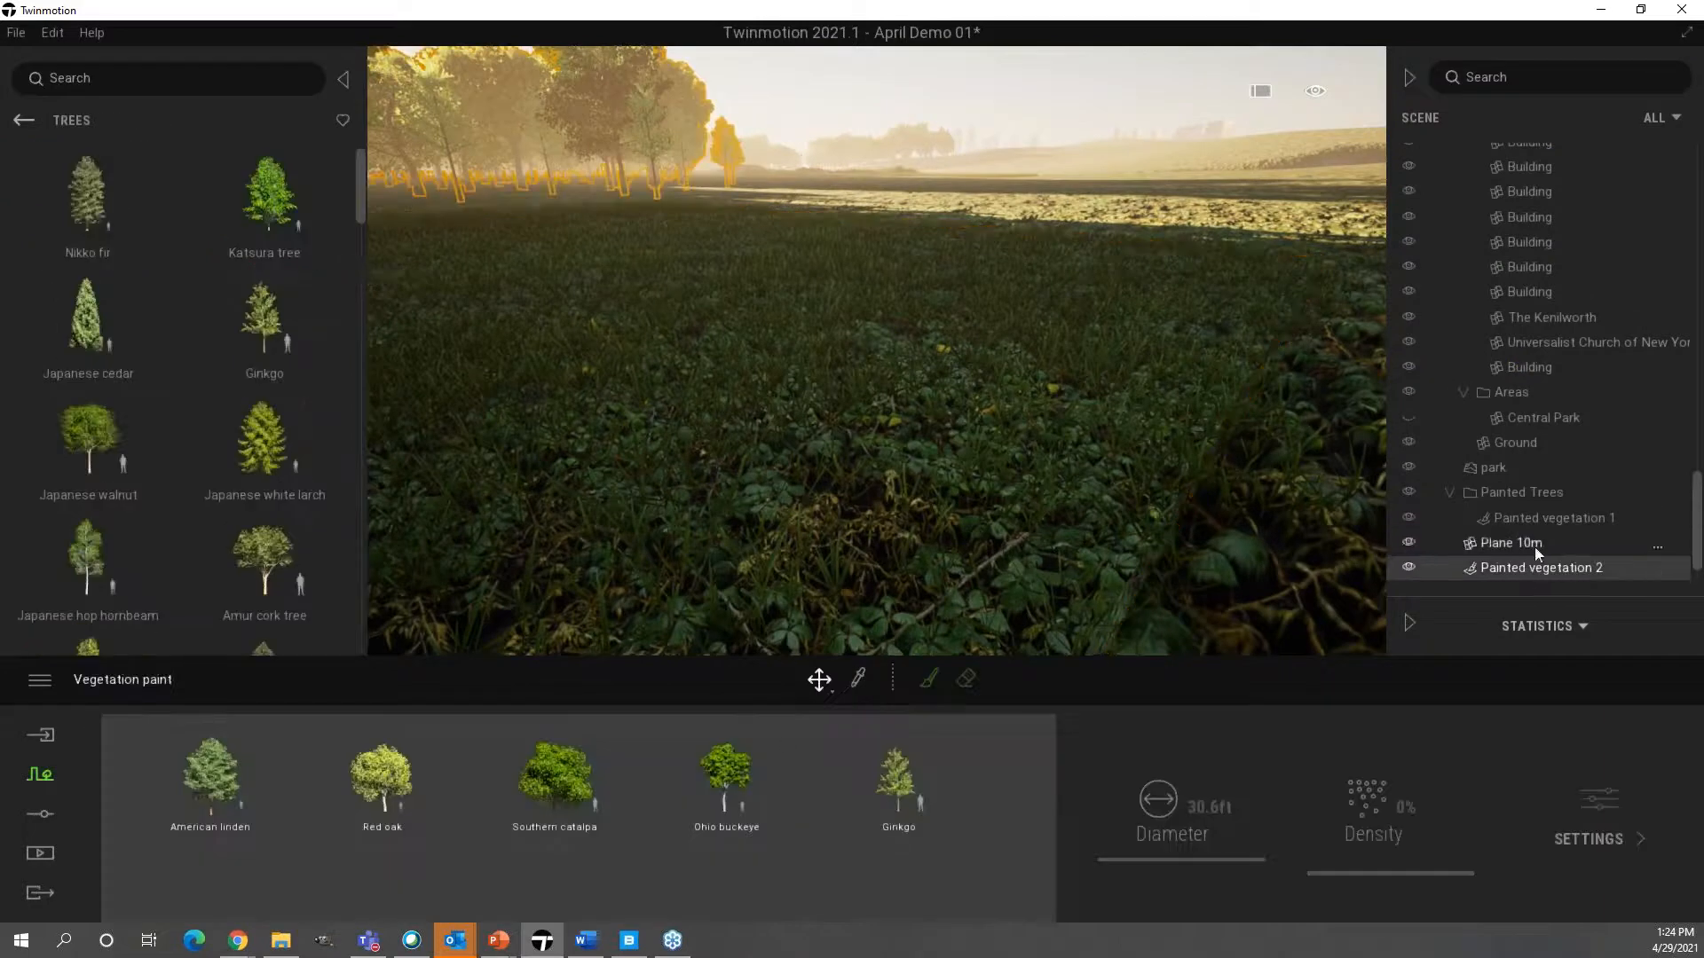
{"action": "scroll", "coordinate": [1535, 547], "scroll_direction": "down", "scroll_amount": 2}
{"action": "left_click", "coordinate": [1521, 572]}
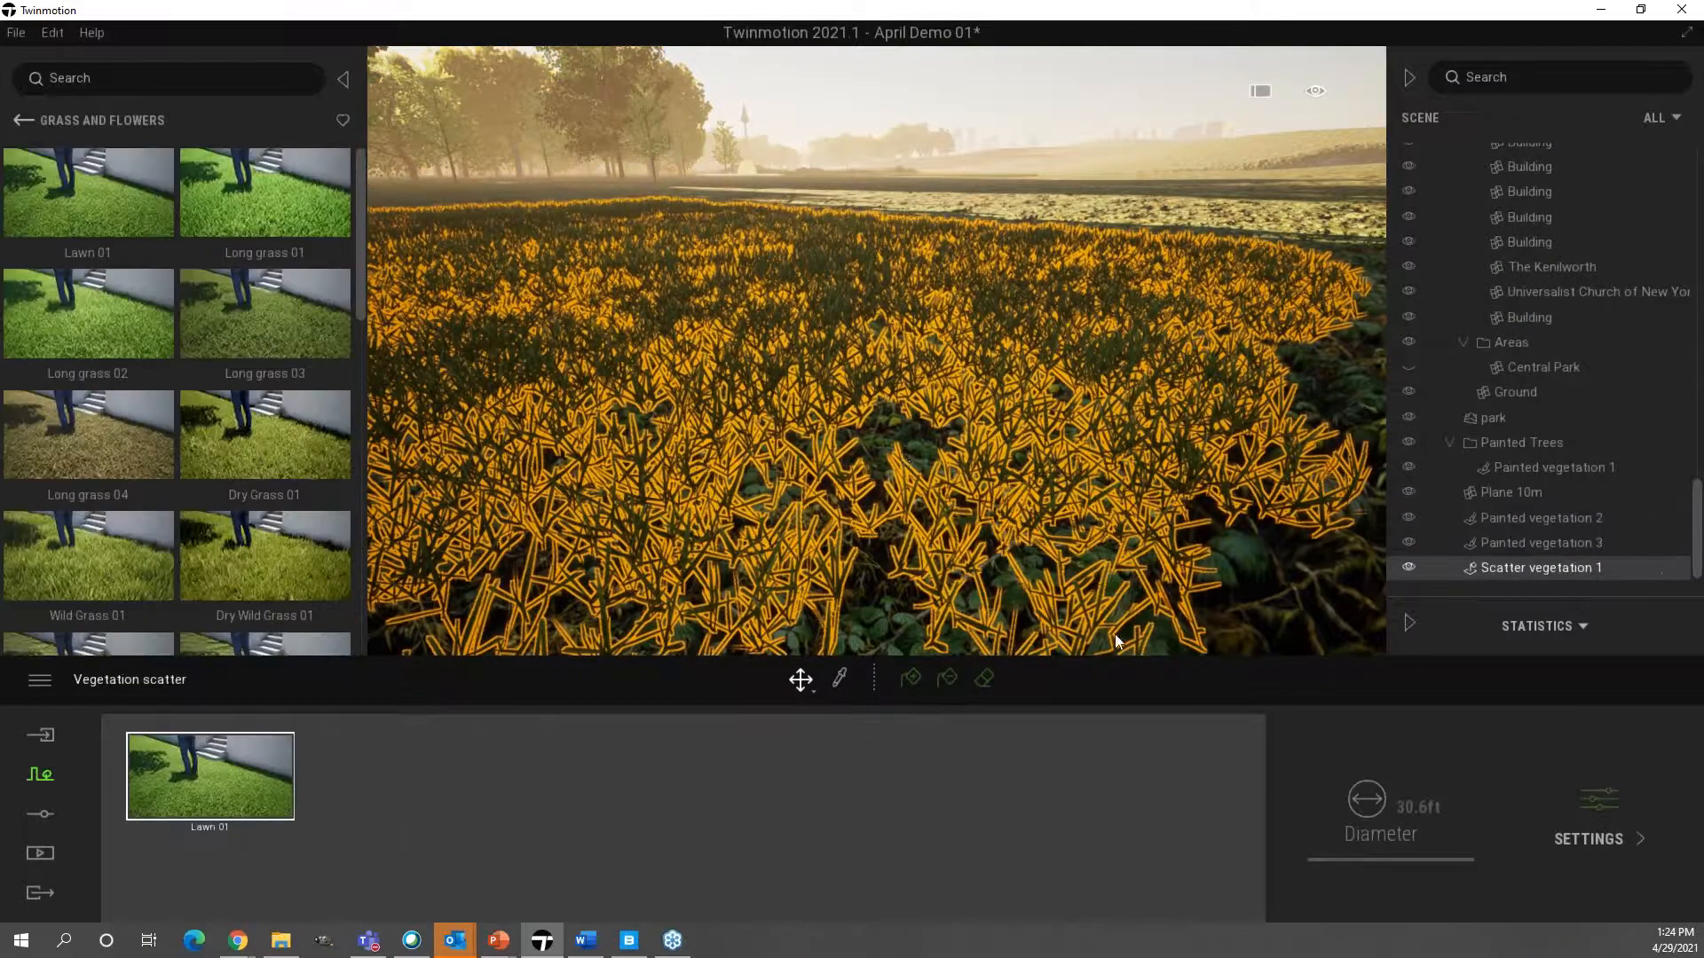
- Scatter two more fills of Lawn 01 over the square plane and leave the scatter tool
{"action": "left_click", "coordinate": [911, 678]}
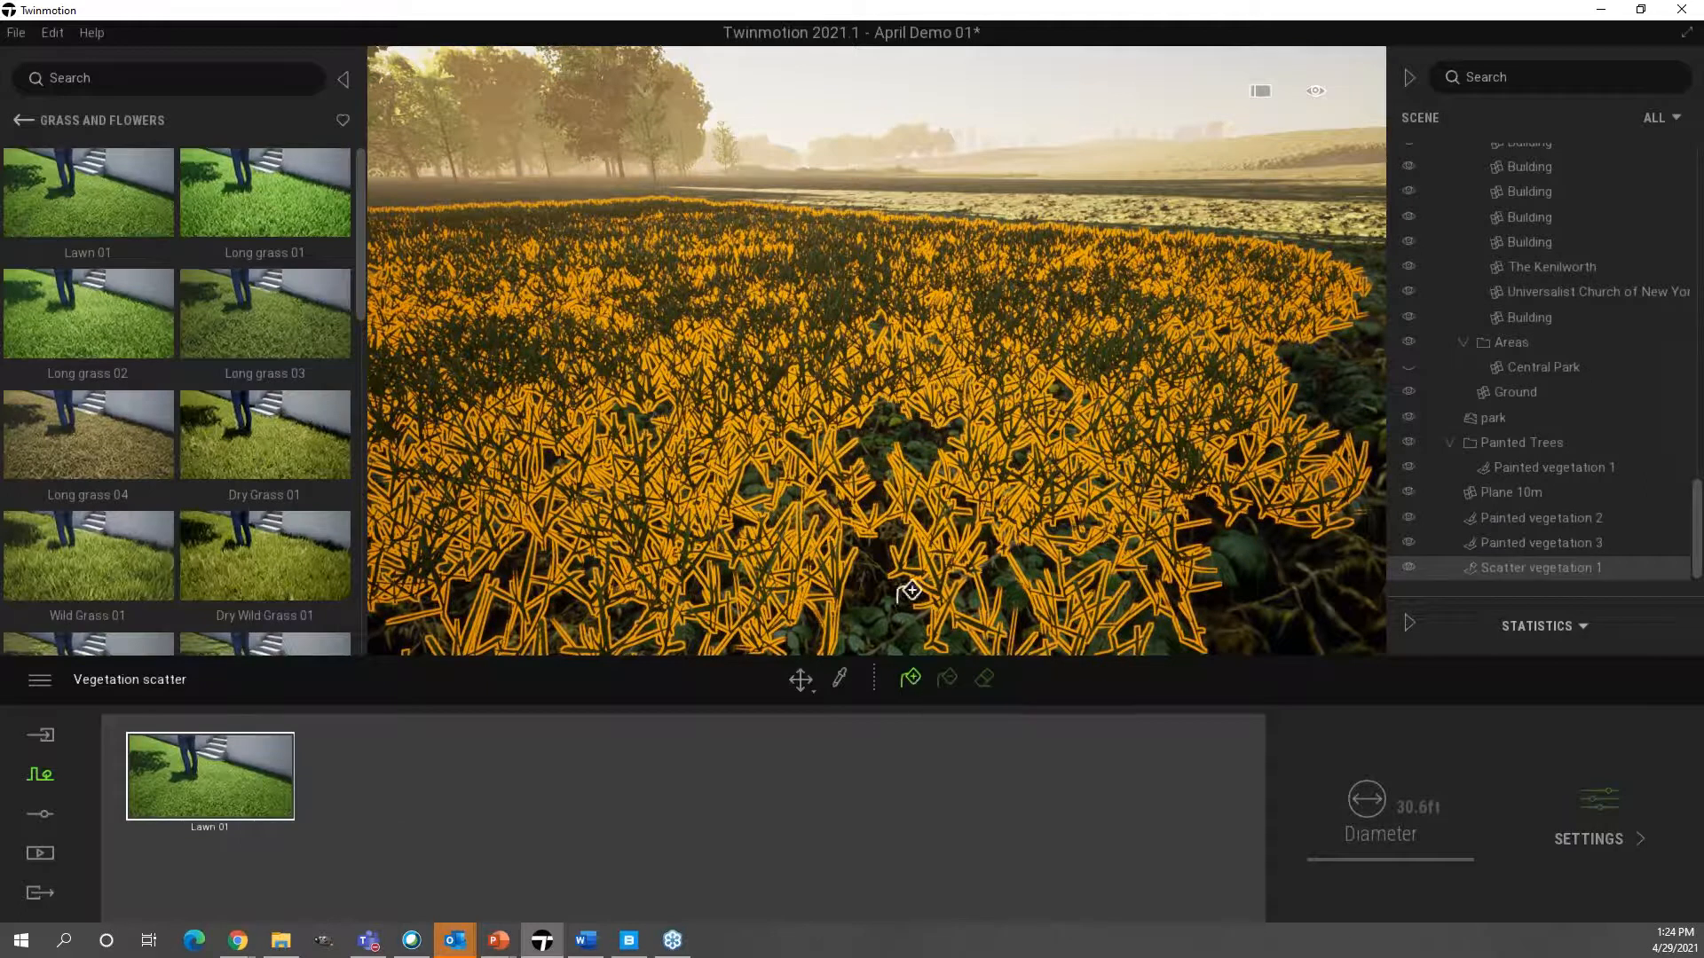
{"action": "left_click", "coordinate": [890, 412]}
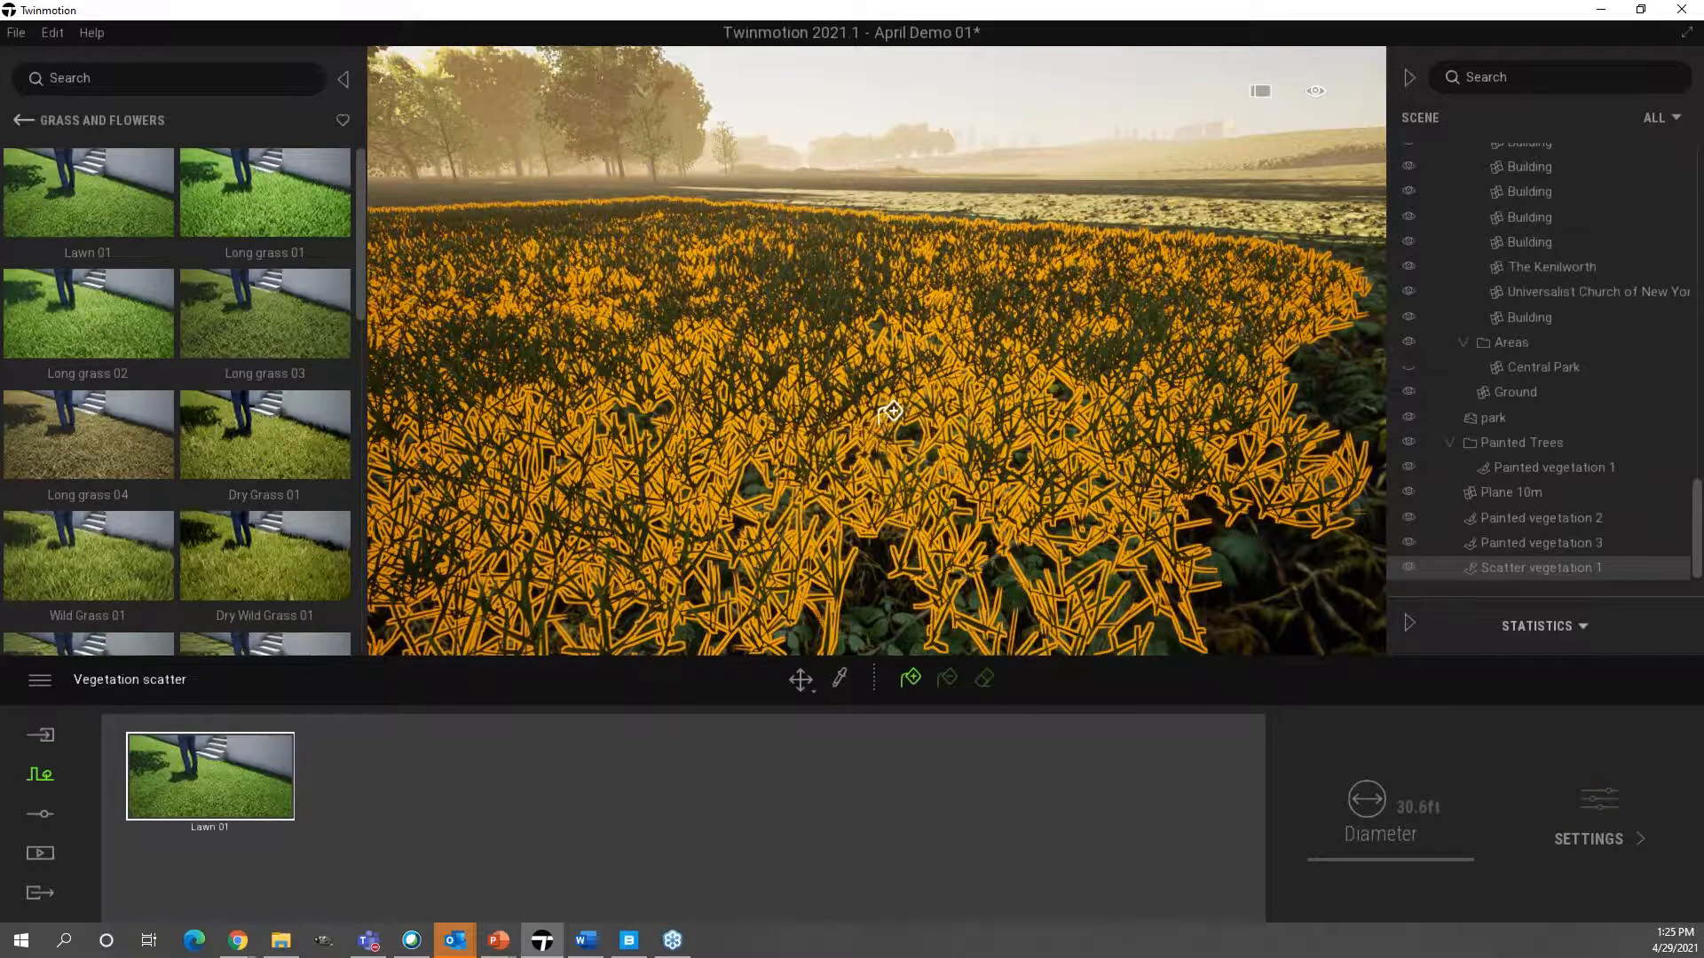
{"action": "left_click", "coordinate": [871, 418]}
{"action": "right_click_drag", "start_coordinate": [871, 418], "coordinate": [882, 406]}
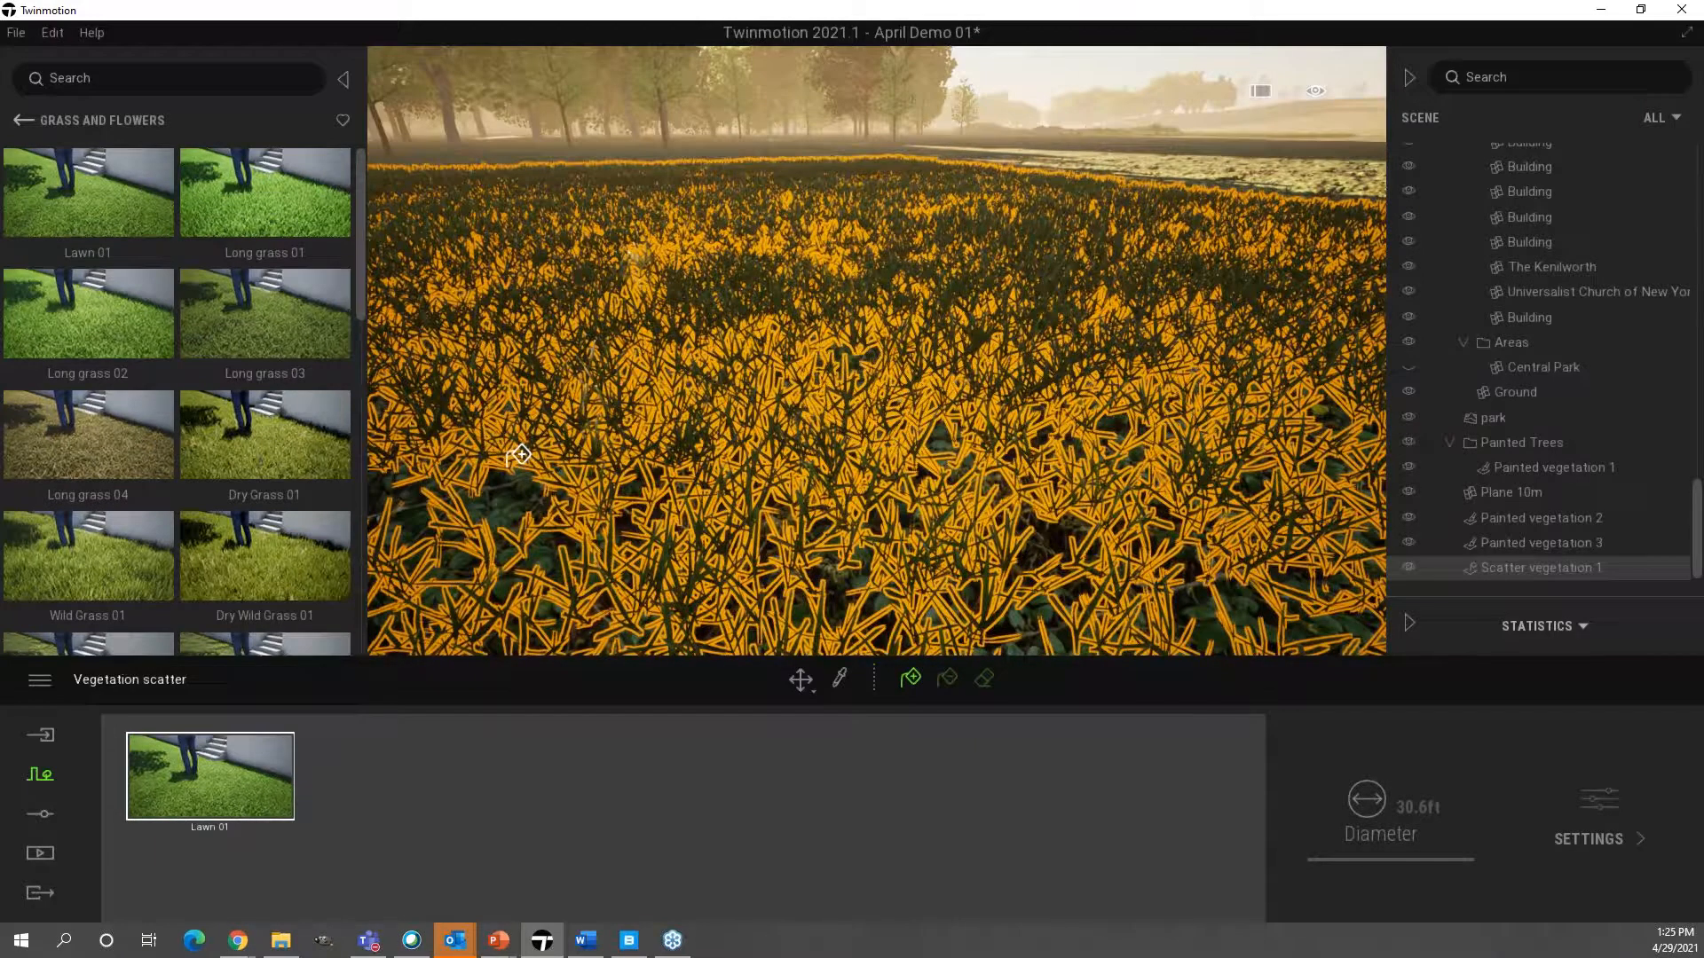
{"action": "right_click_drag", "start_coordinate": [932, 405], "coordinate": [899, 421]}
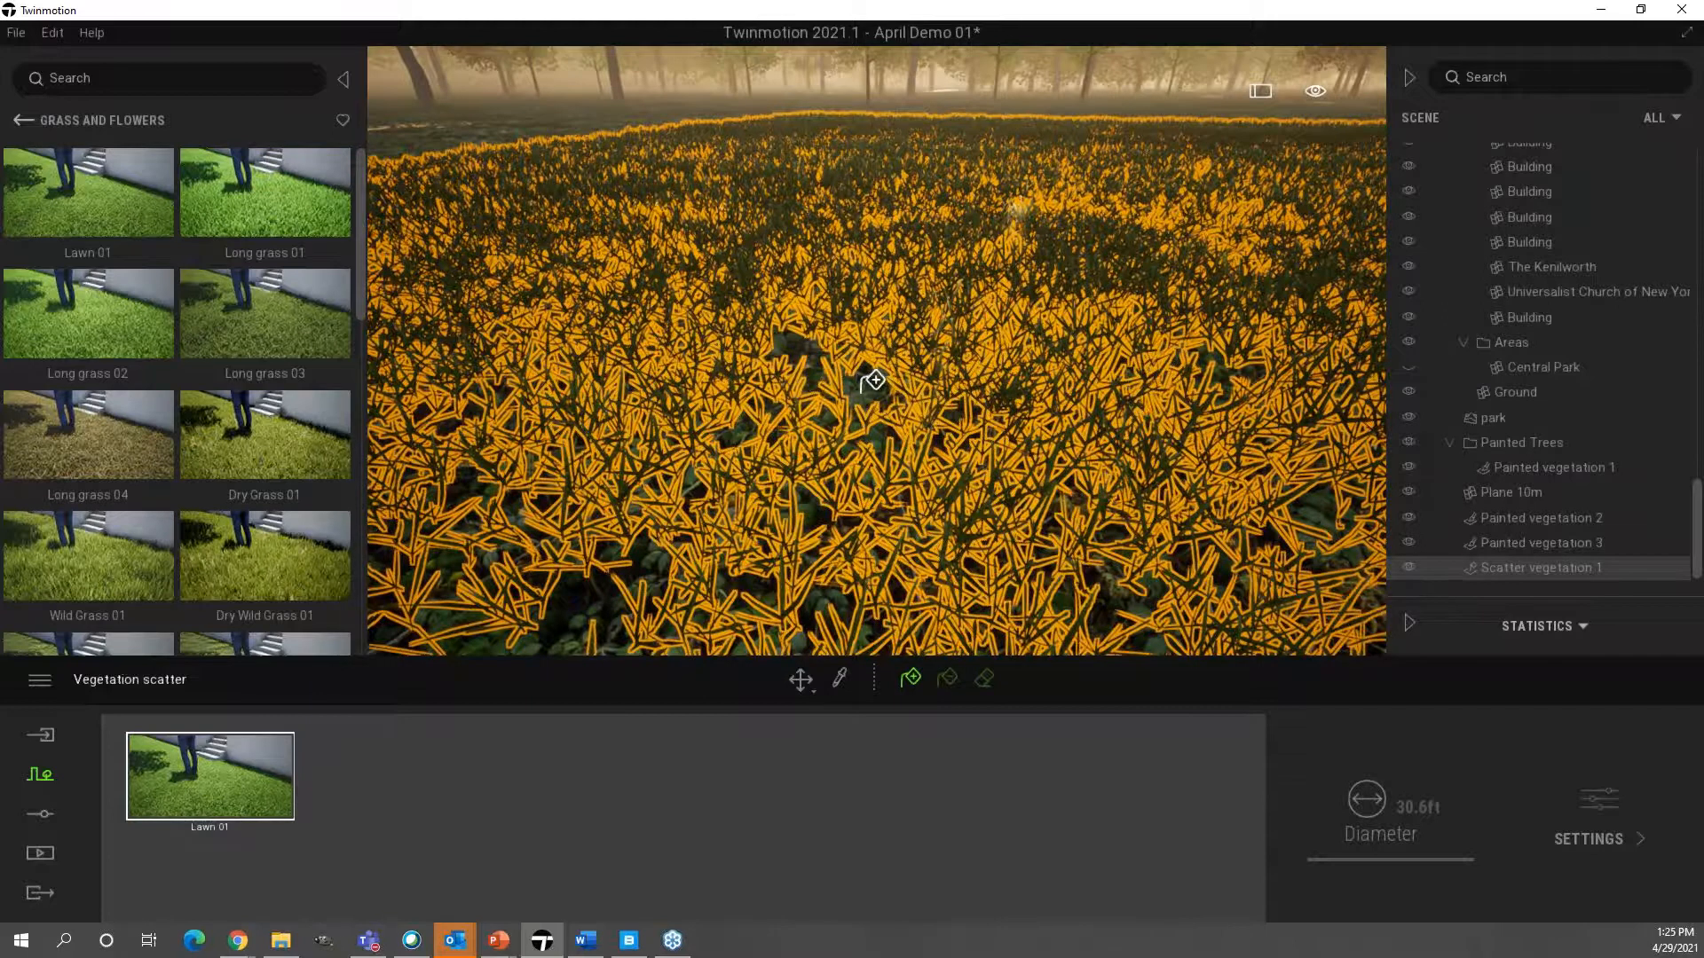
{"action": "mouse_move", "coordinate": [911, 342]}
{"action": "right_mouse_down"}
{"action": "mouse_move", "coordinate": [949, 381]}
{"action": "mouse_move", "coordinate": [916, 350]}
{"action": "right_mouse_up"}
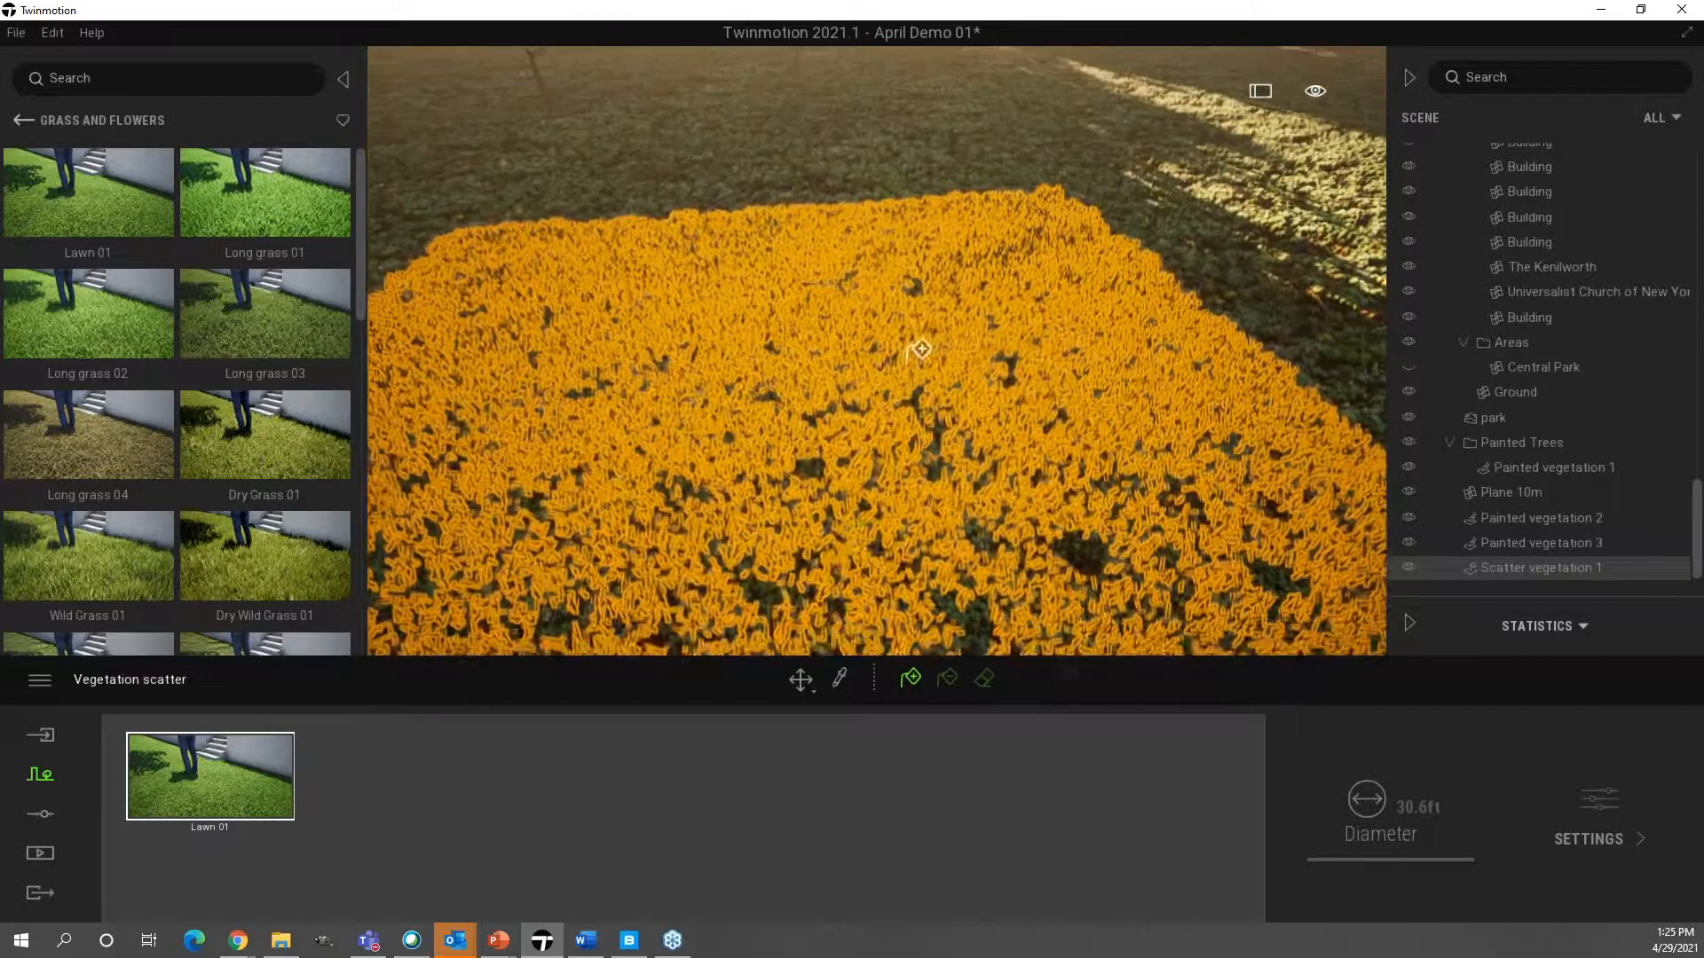
{"action": "key", "text": "Escape"}
{"action": "key", "text": "Escape"}
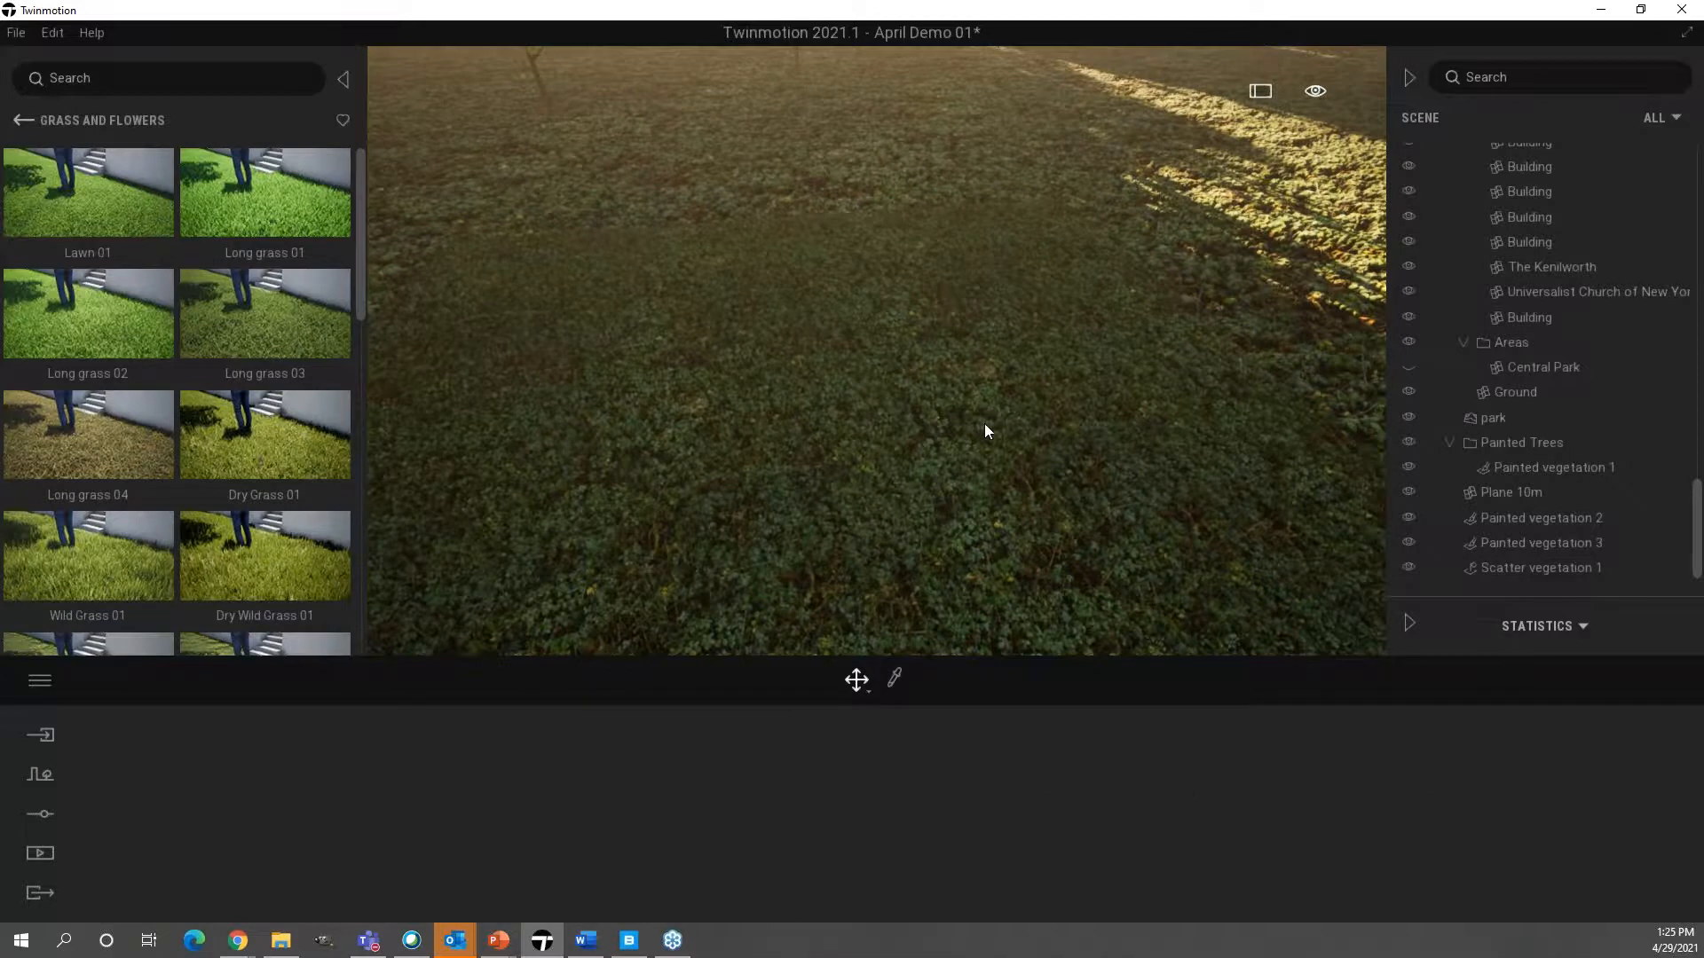
{"action": "left_click", "coordinate": [984, 424]}
{"action": "middle_click_drag", "start_coordinate": [1037, 434], "coordinate": [906, 423]}
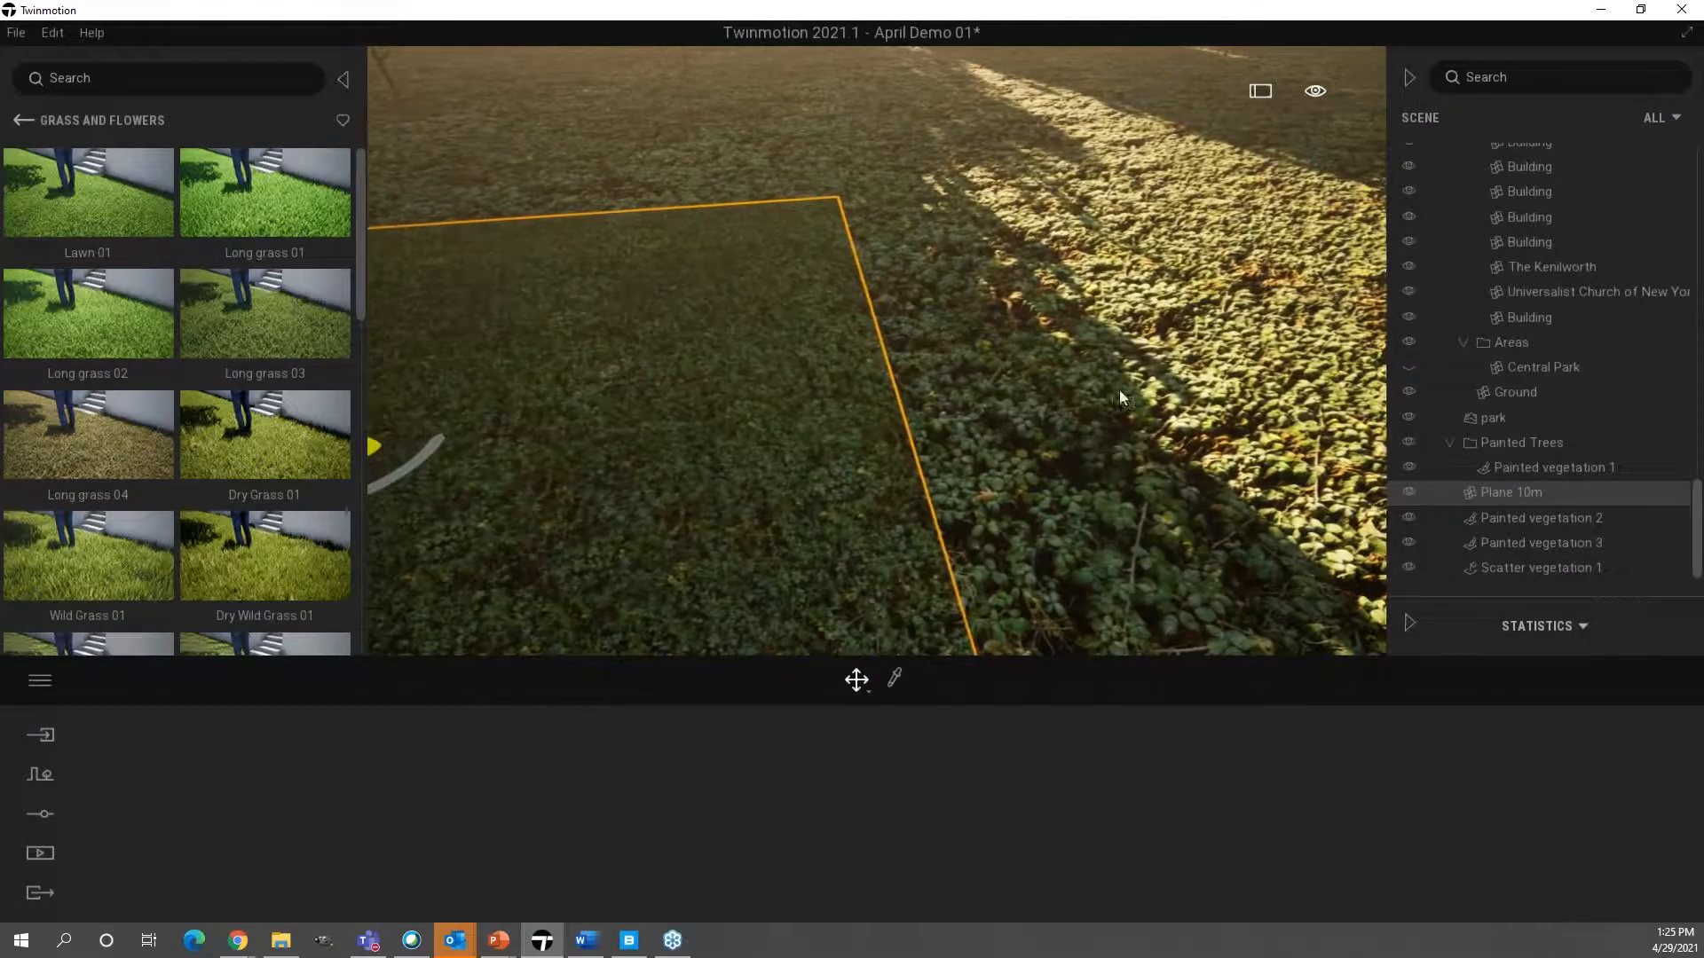
{"action": "key", "text": "Escape"}
{"action": "right_click_drag", "start_coordinate": [1008, 406], "coordinate": [1040, 389]}
{"action": "key", "text": "s"}
{"action": "key", "text": "e"}
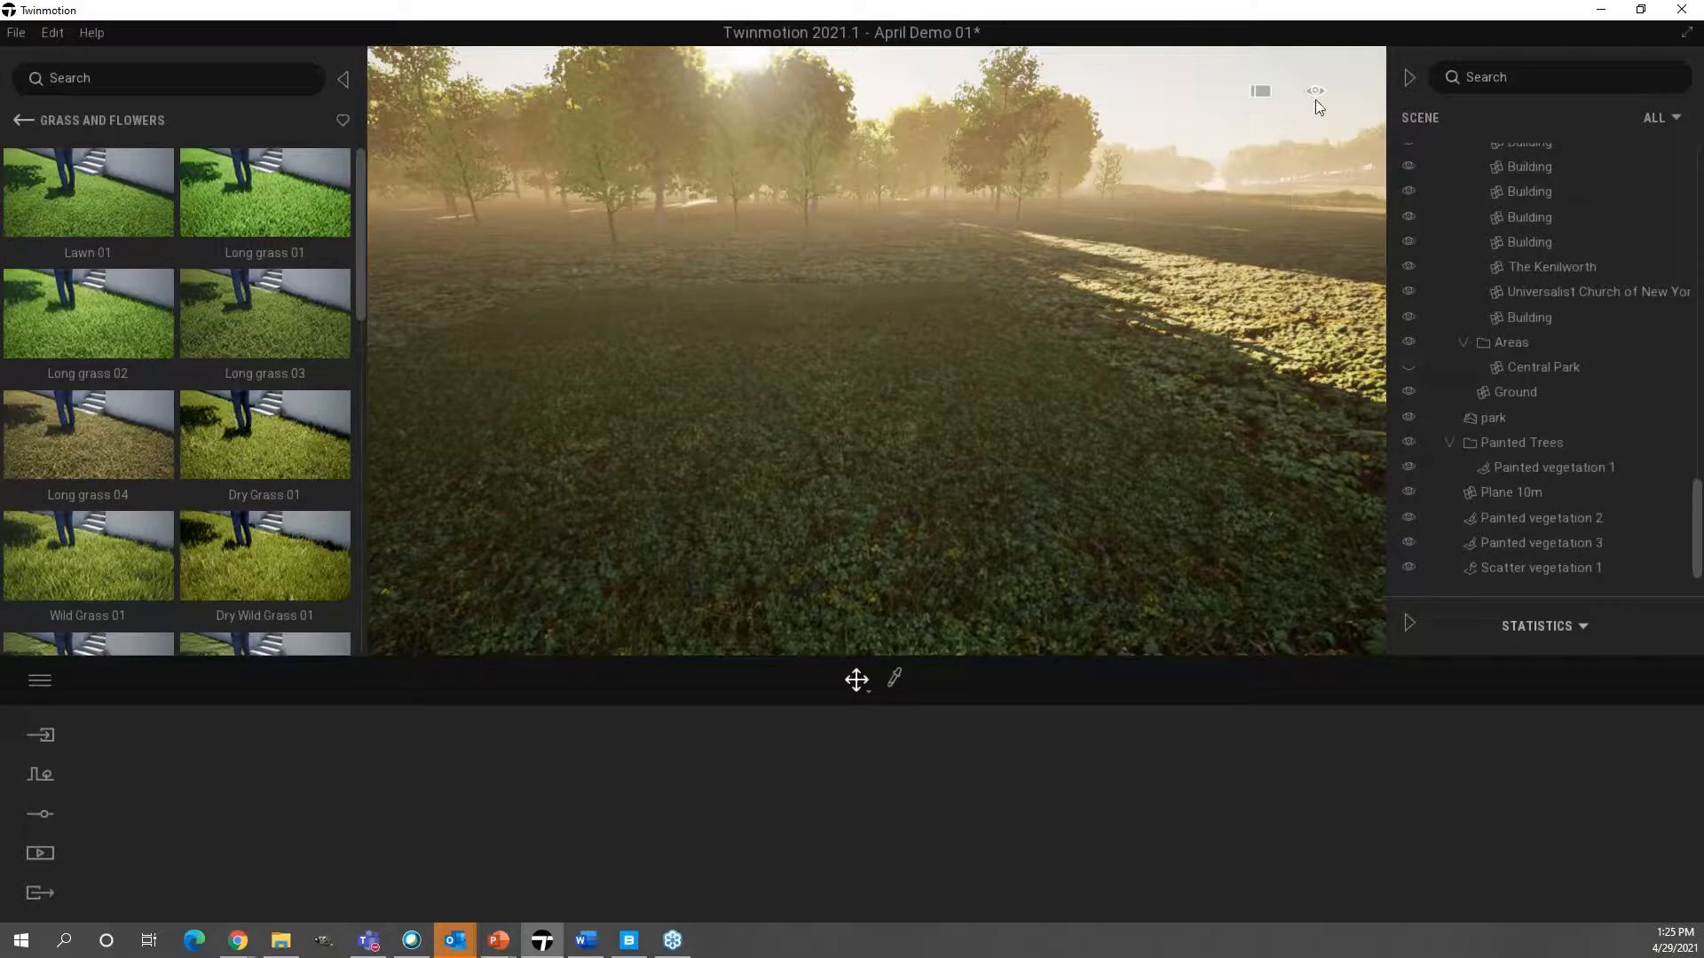
- Advance the time of day from early morning to brighter daylight and view the scattered lawn up close
{"action": "mouse_move", "coordinate": [1318, 98]}
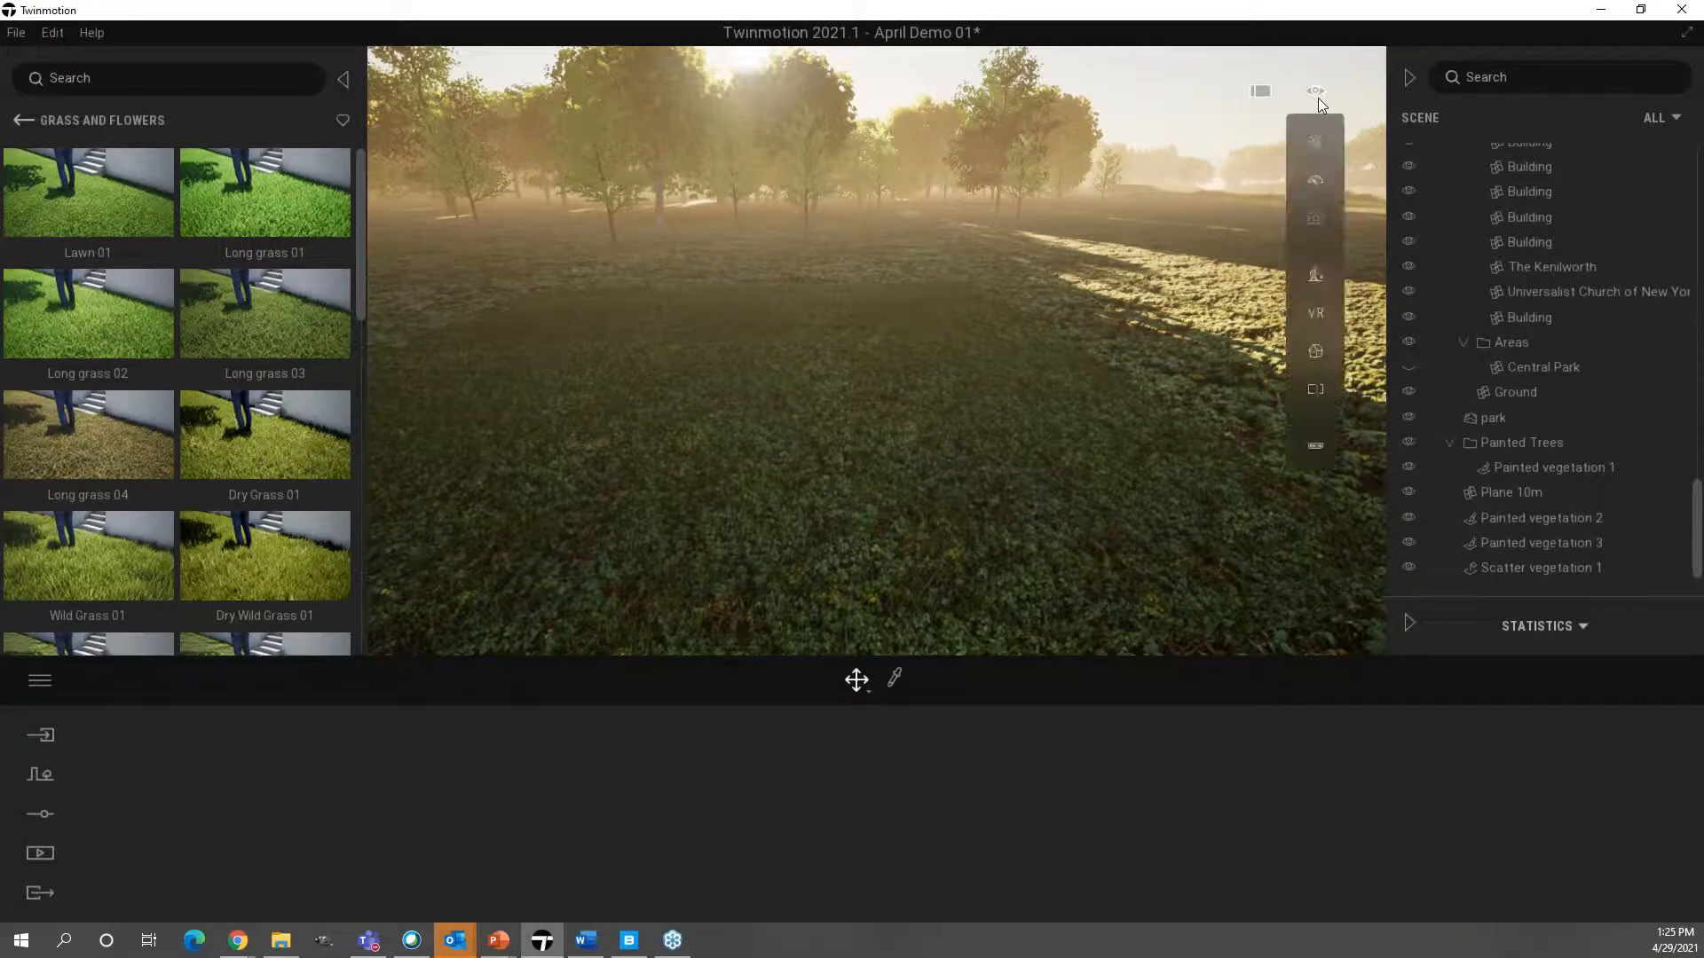
{"action": "left_click", "coordinate": [1317, 142]}
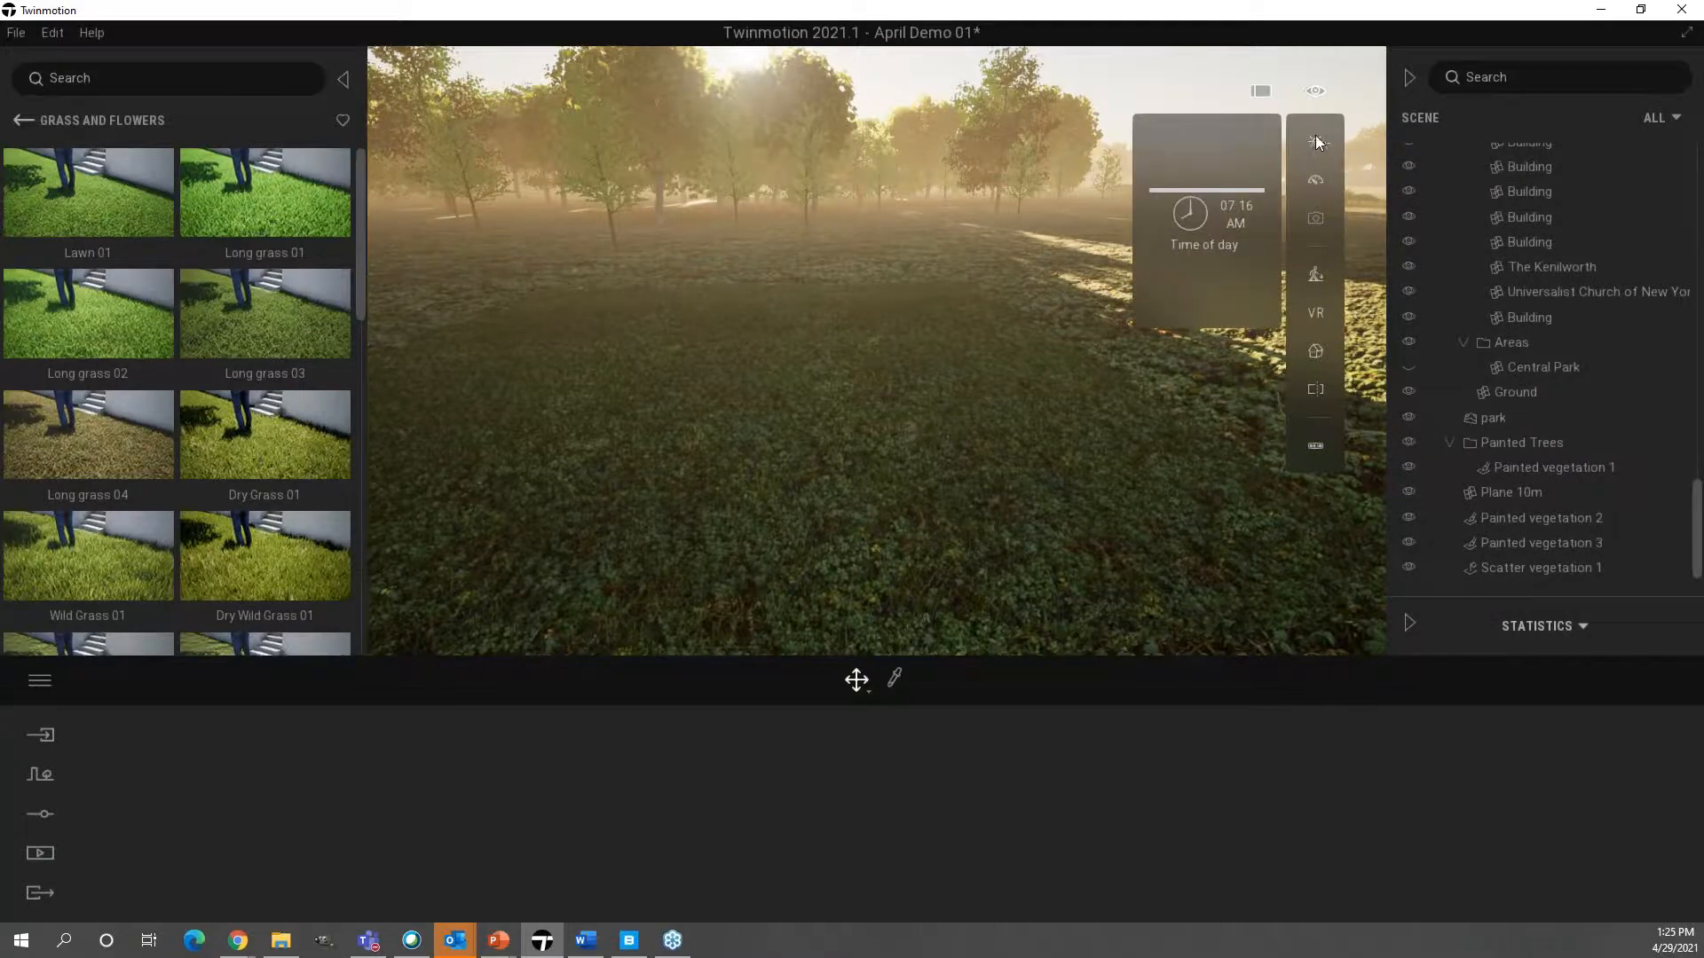
{"action": "left_click_drag", "start_coordinate": [1163, 191], "coordinate": [1169, 261]}
{"action": "right_click_drag", "start_coordinate": [877, 355], "coordinate": [1065, 386]}
{"action": "key", "text": "Up"}
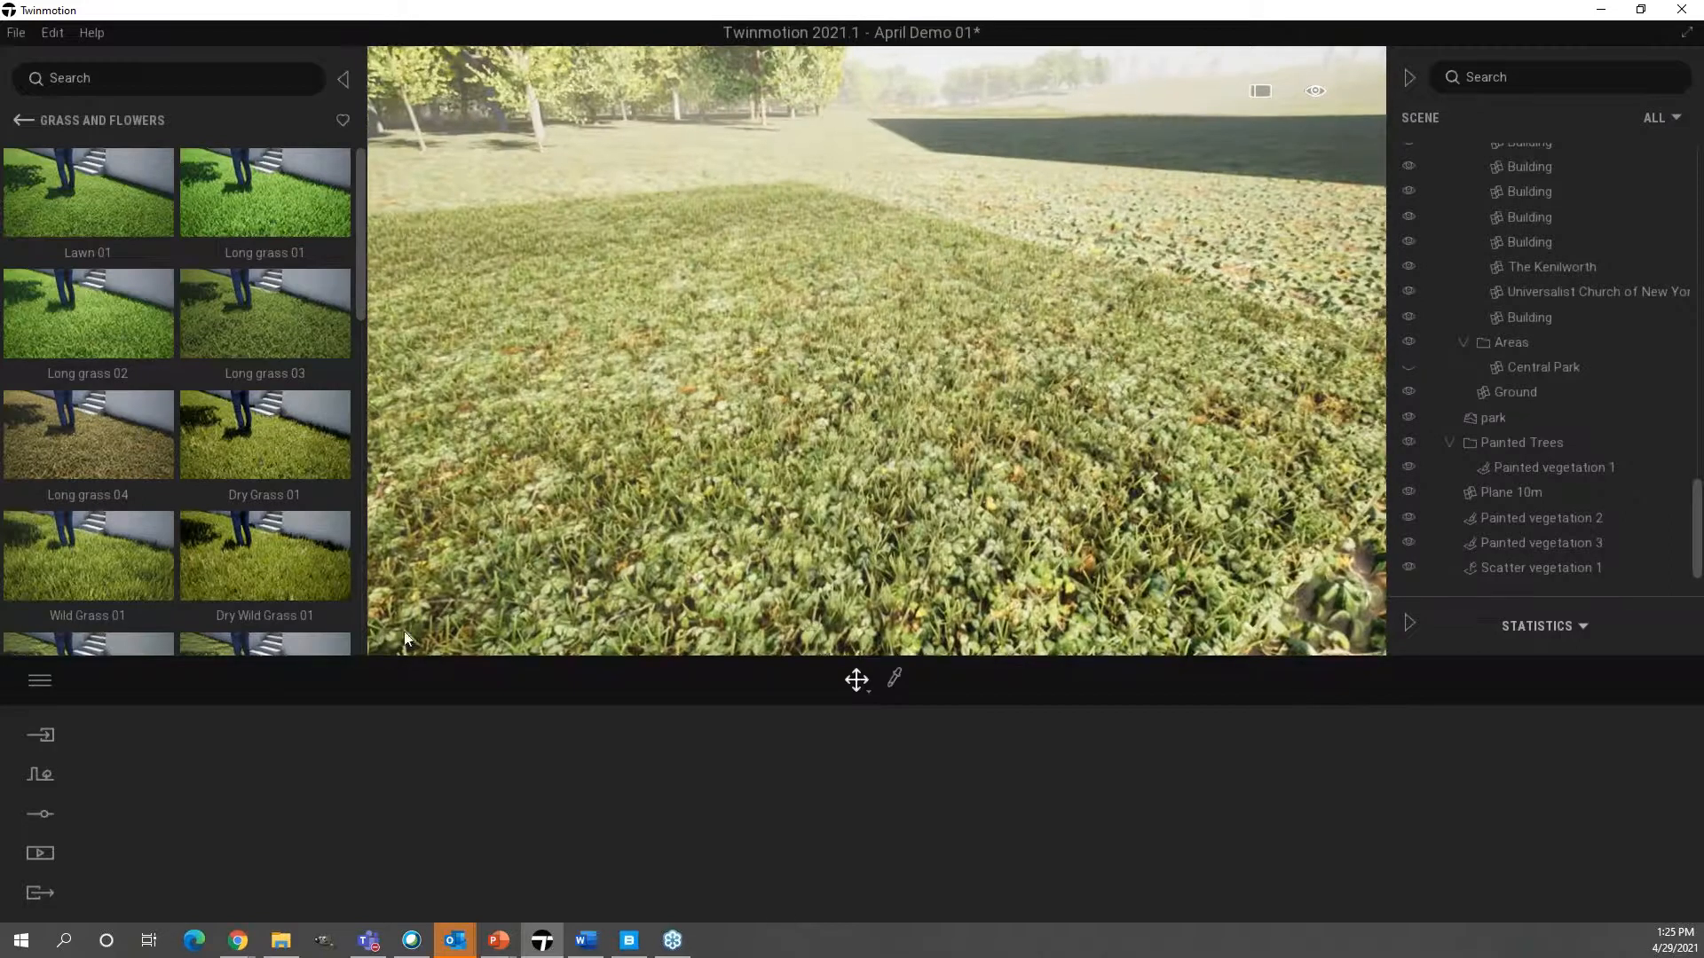
{"action": "mouse_move", "coordinate": [734, 437]}
{"action": "right_mouse_down"}
{"action": "mouse_move", "coordinate": [852, 391]}
{"action": "mouse_move", "coordinate": [671, 377]}
{"action": "mouse_move", "coordinate": [750, 377]}
{"action": "mouse_move", "coordinate": [732, 439]}
{"action": "right_mouse_up"}
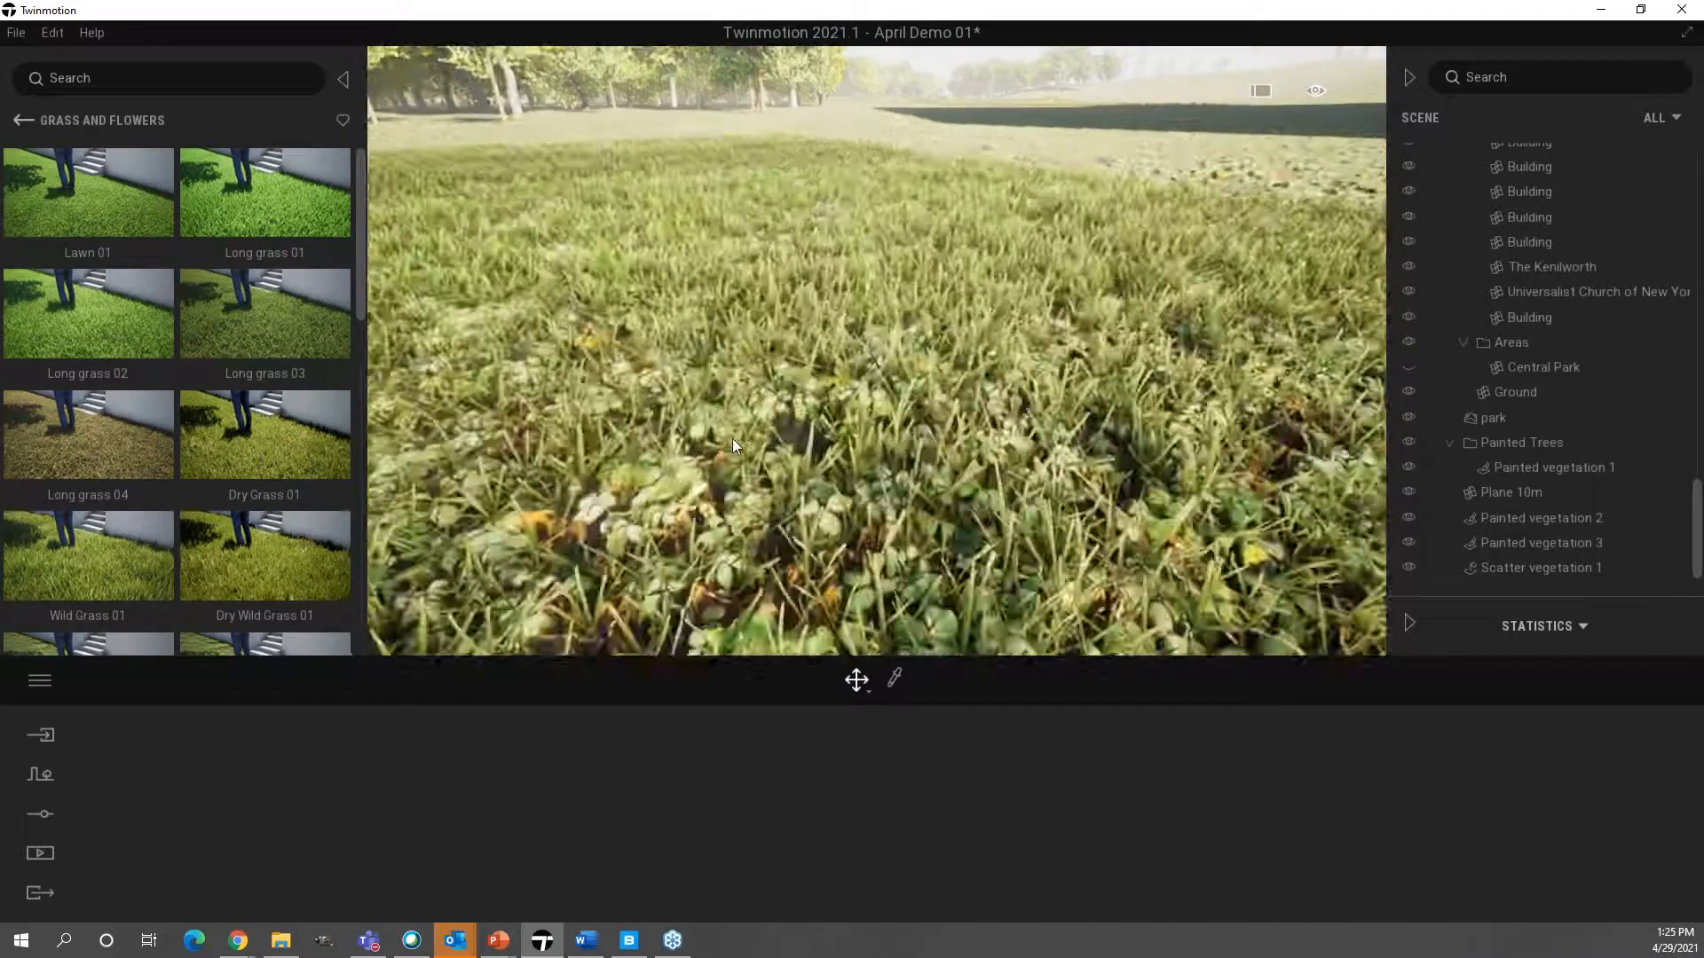
- Reselect Scatter vegetation 1, scatter another pass of Lawn 01 over the square plane, and deselect it
{"action": "left_click", "coordinate": [1530, 572]}
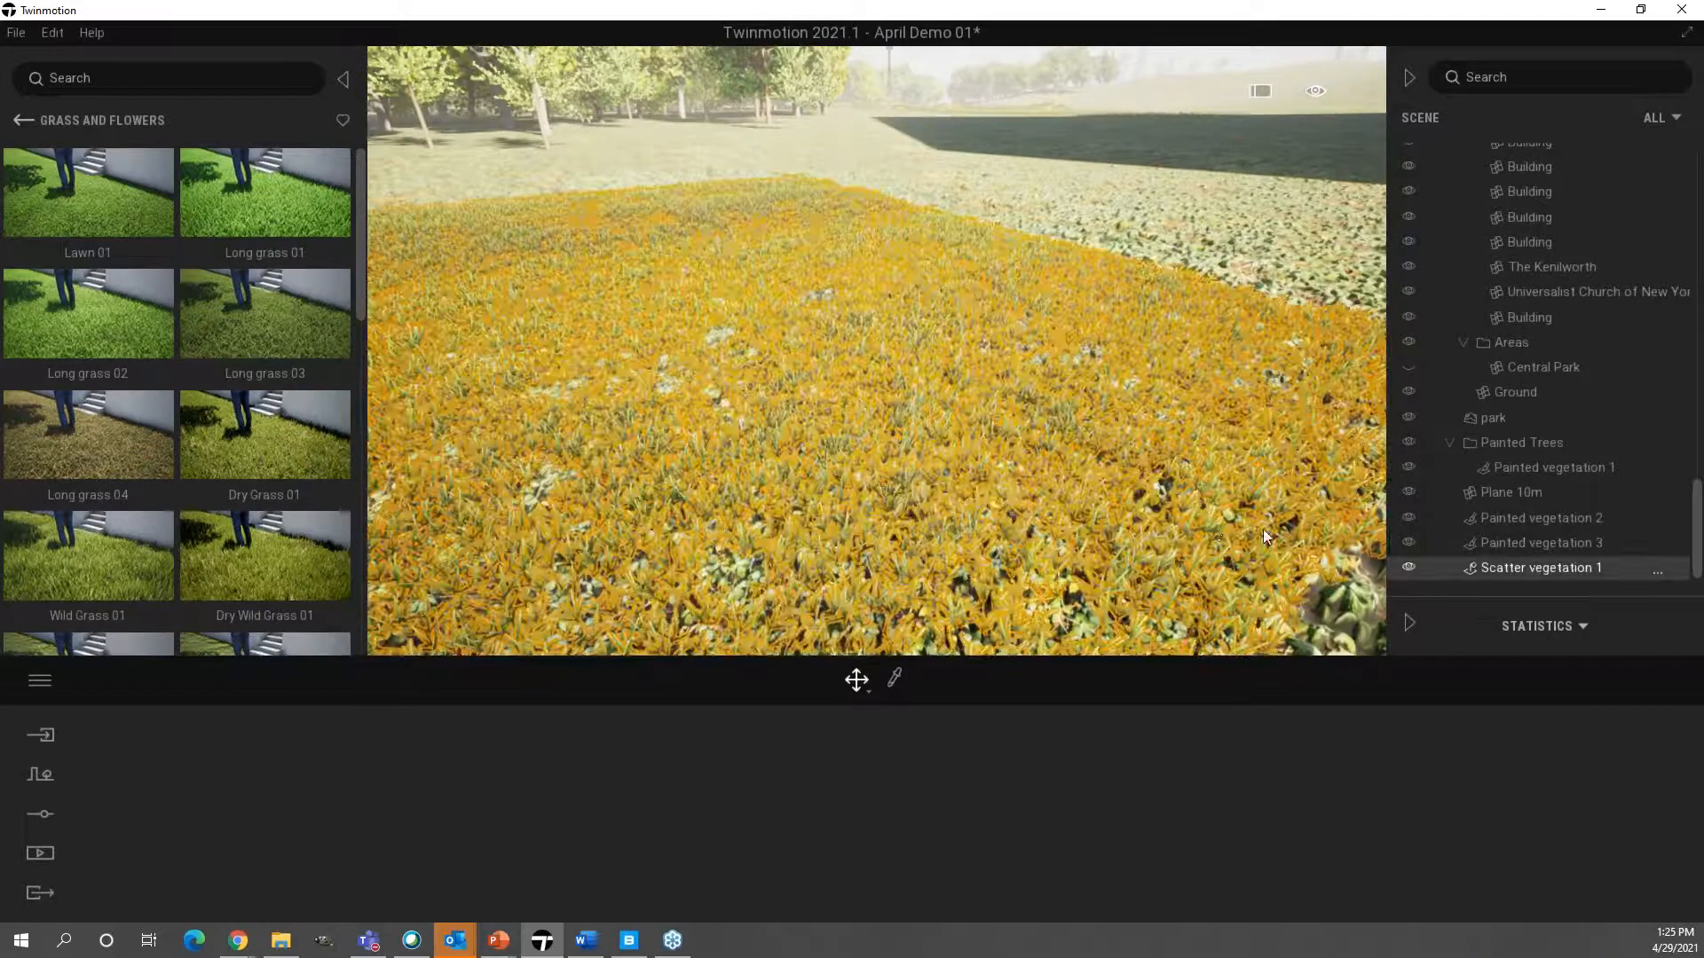
{"action": "left_click", "coordinate": [913, 680]}
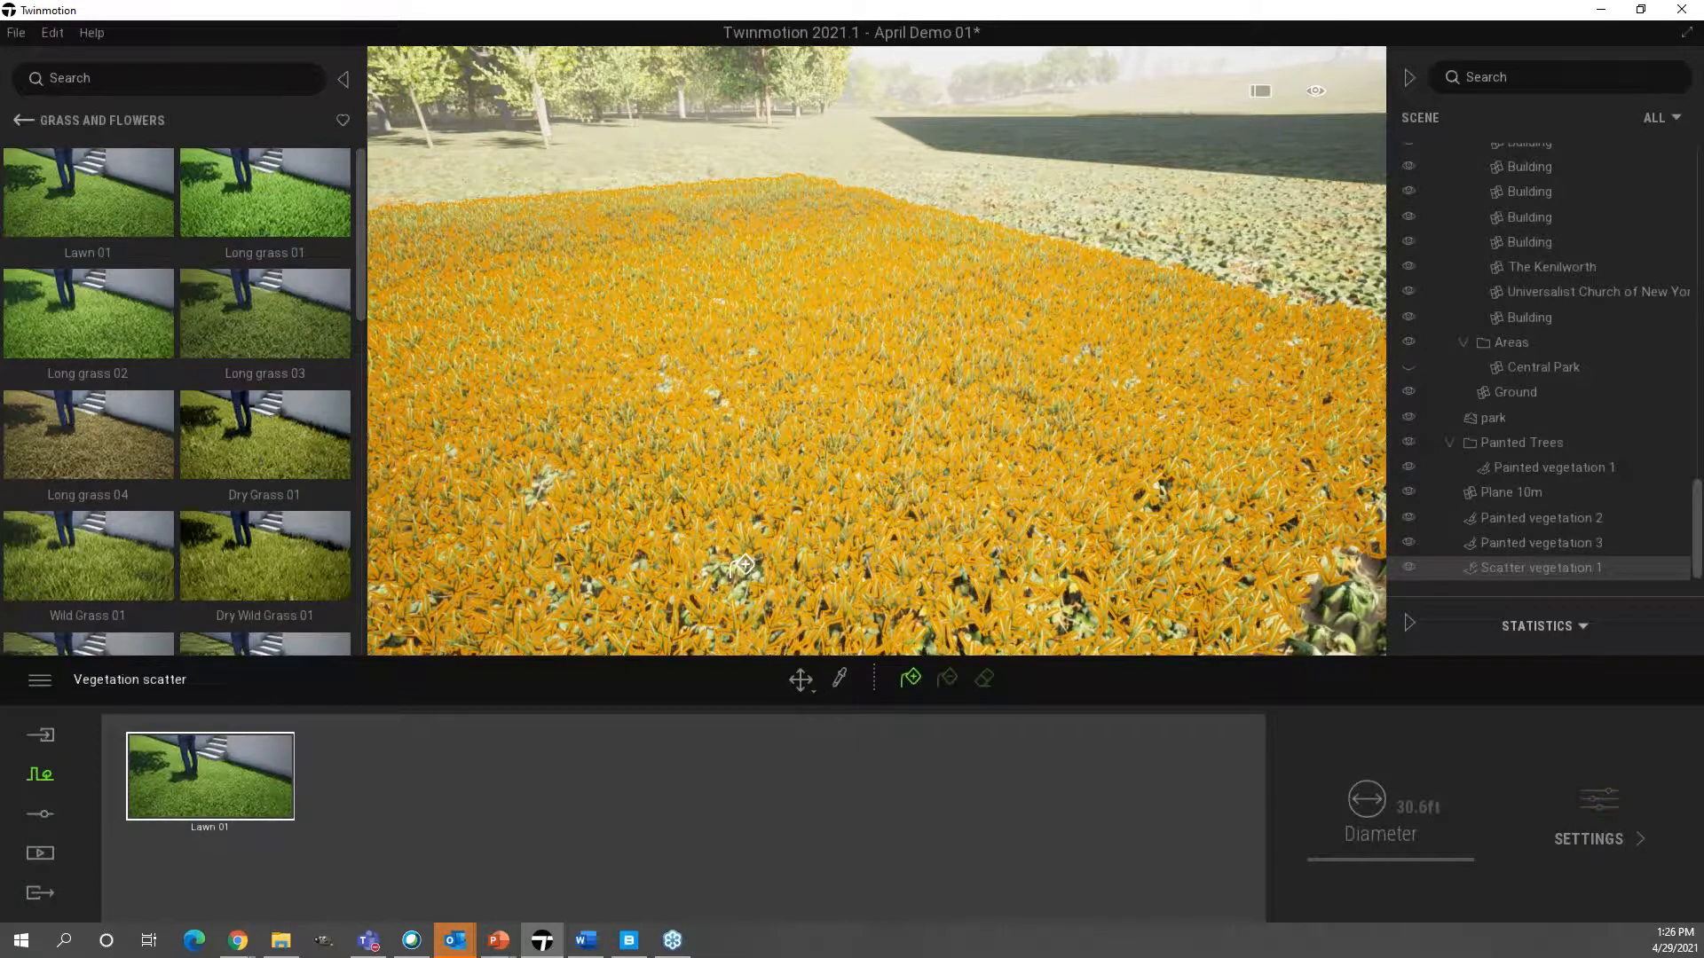
{"action": "right_click_drag", "start_coordinate": [918, 440], "coordinate": [799, 442]}
{"action": "key", "text": "Escape"}
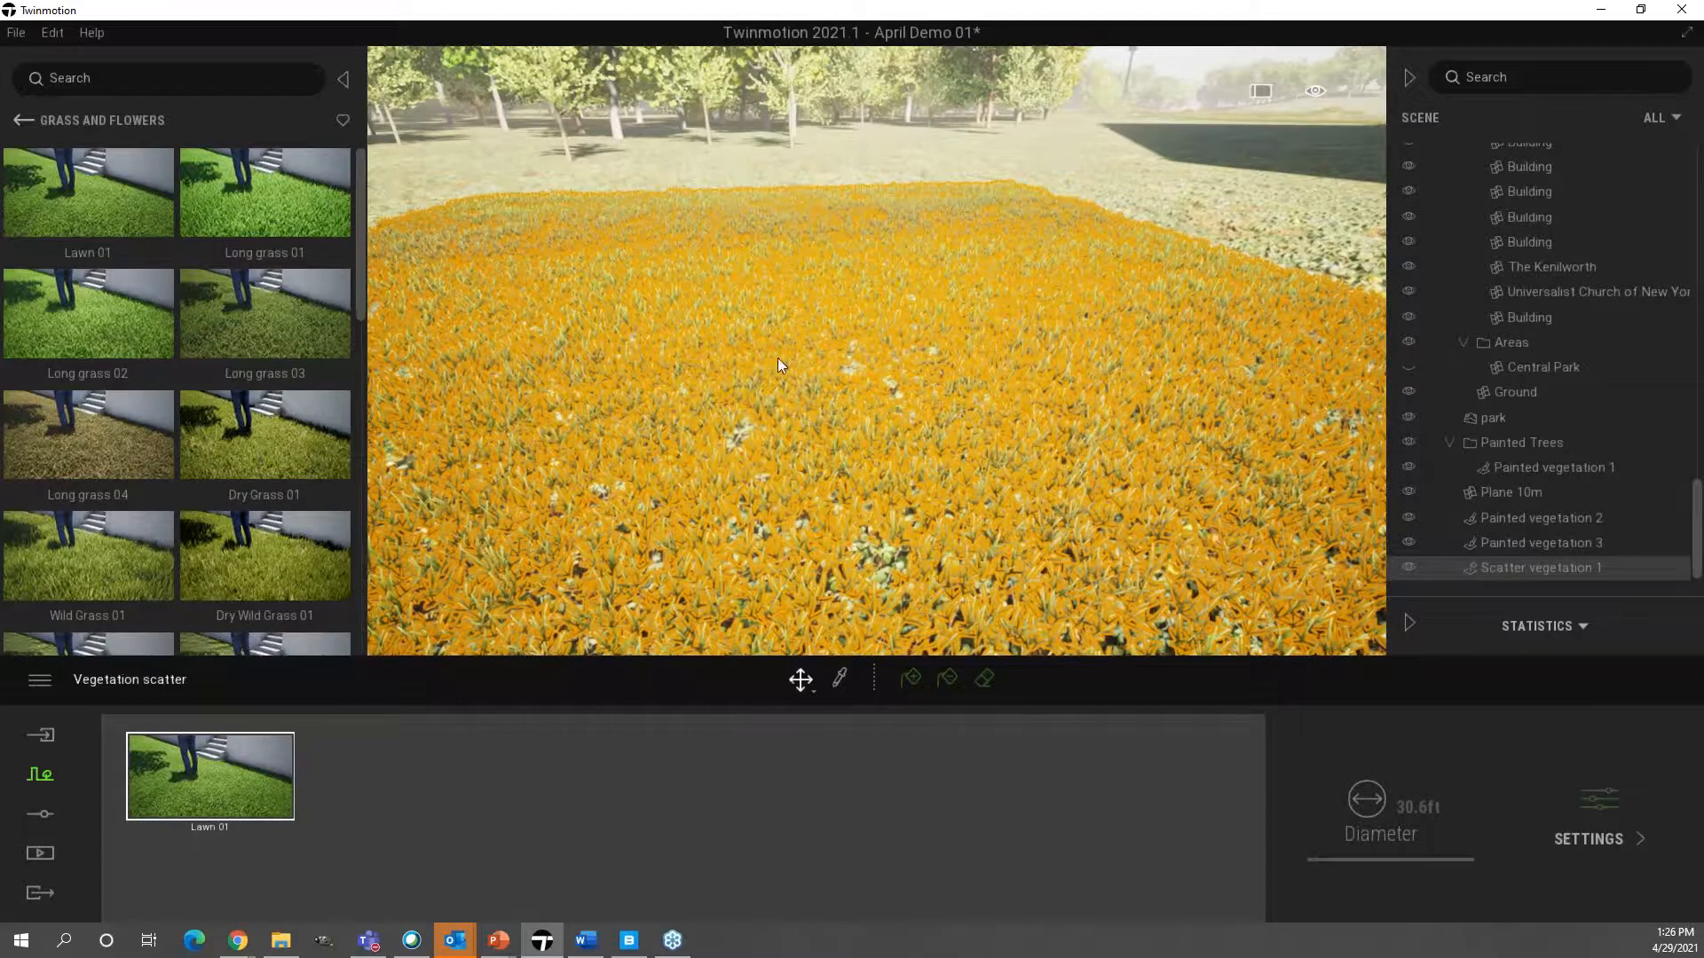
{"action": "key", "text": "Escape"}
{"action": "right_click_drag", "start_coordinate": [877, 391], "coordinate": [923, 368]}
{"action": "key", "text": "e"}
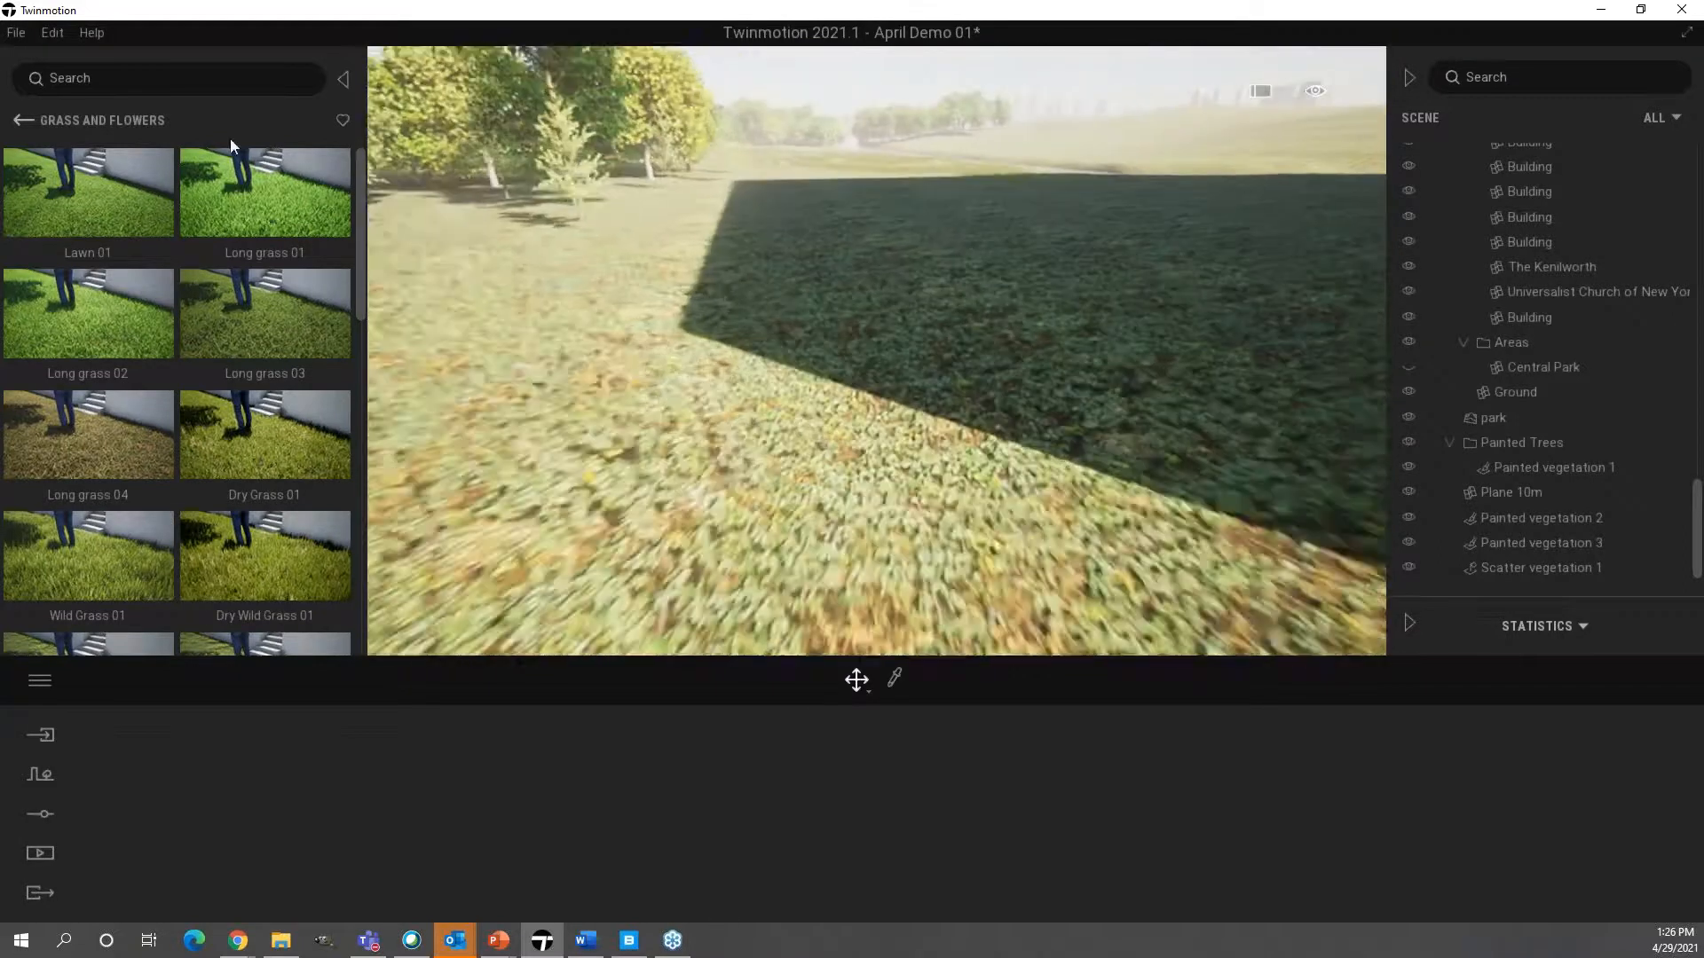
{"action": "left_click", "coordinate": [19, 122]}
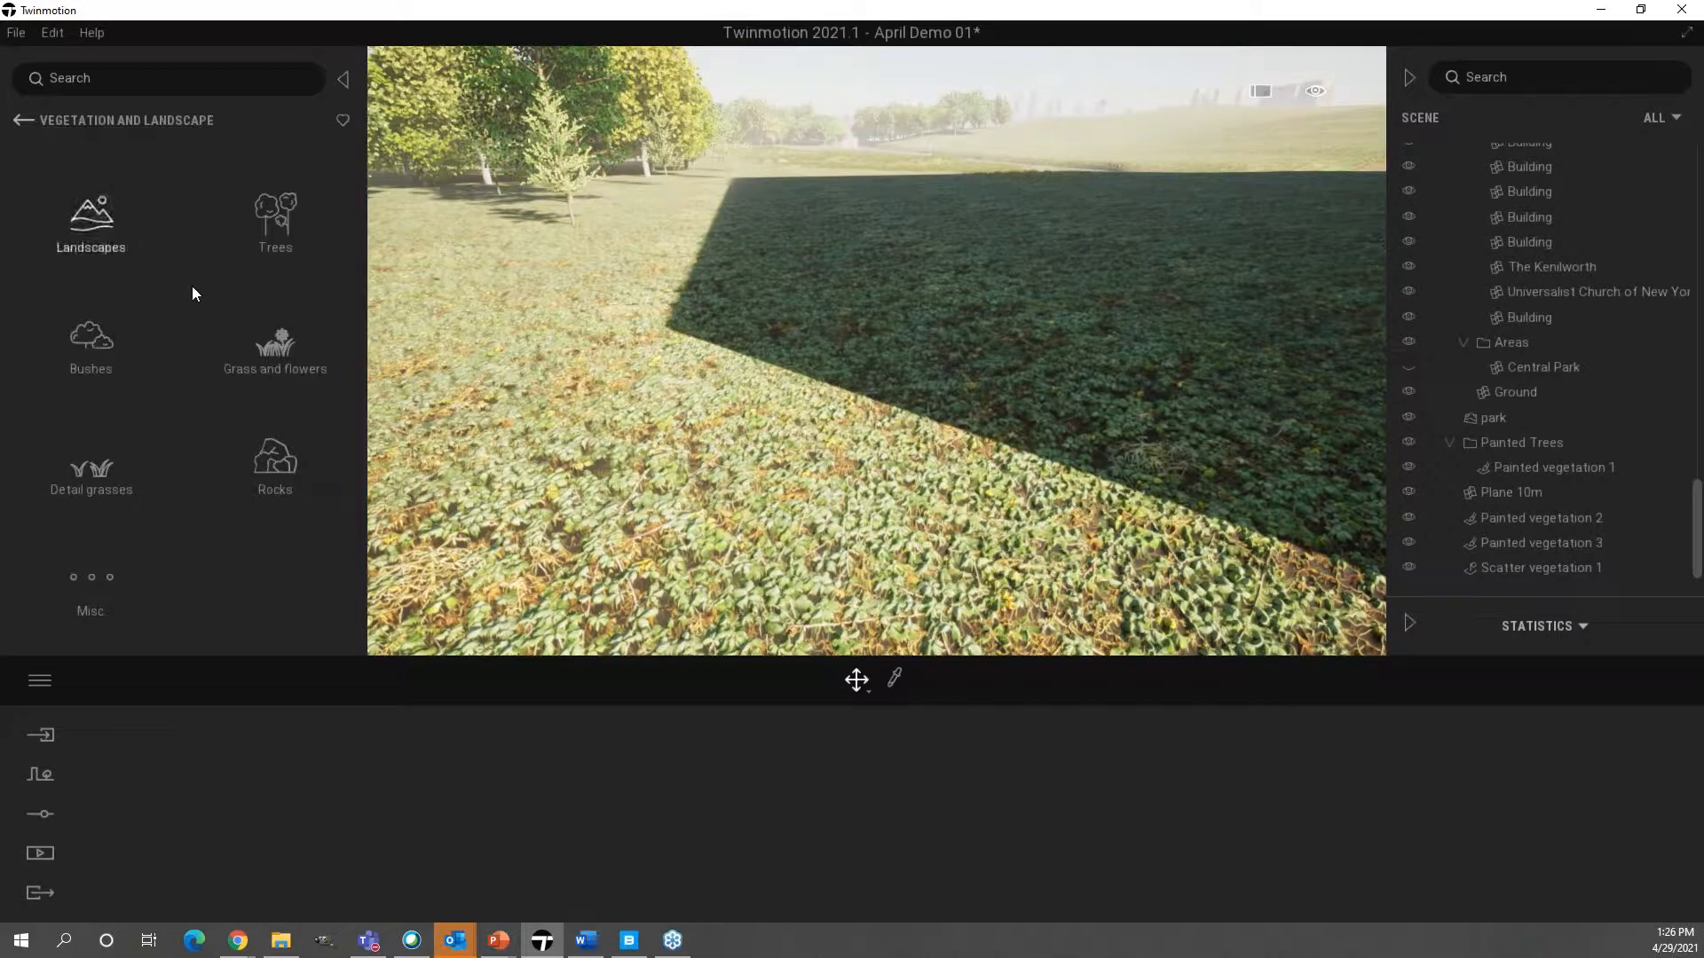
{"action": "left_click", "coordinate": [289, 257]}
{"action": "scroll", "coordinate": [288, 497], "scroll_direction": "down", "scroll_amount": 3}
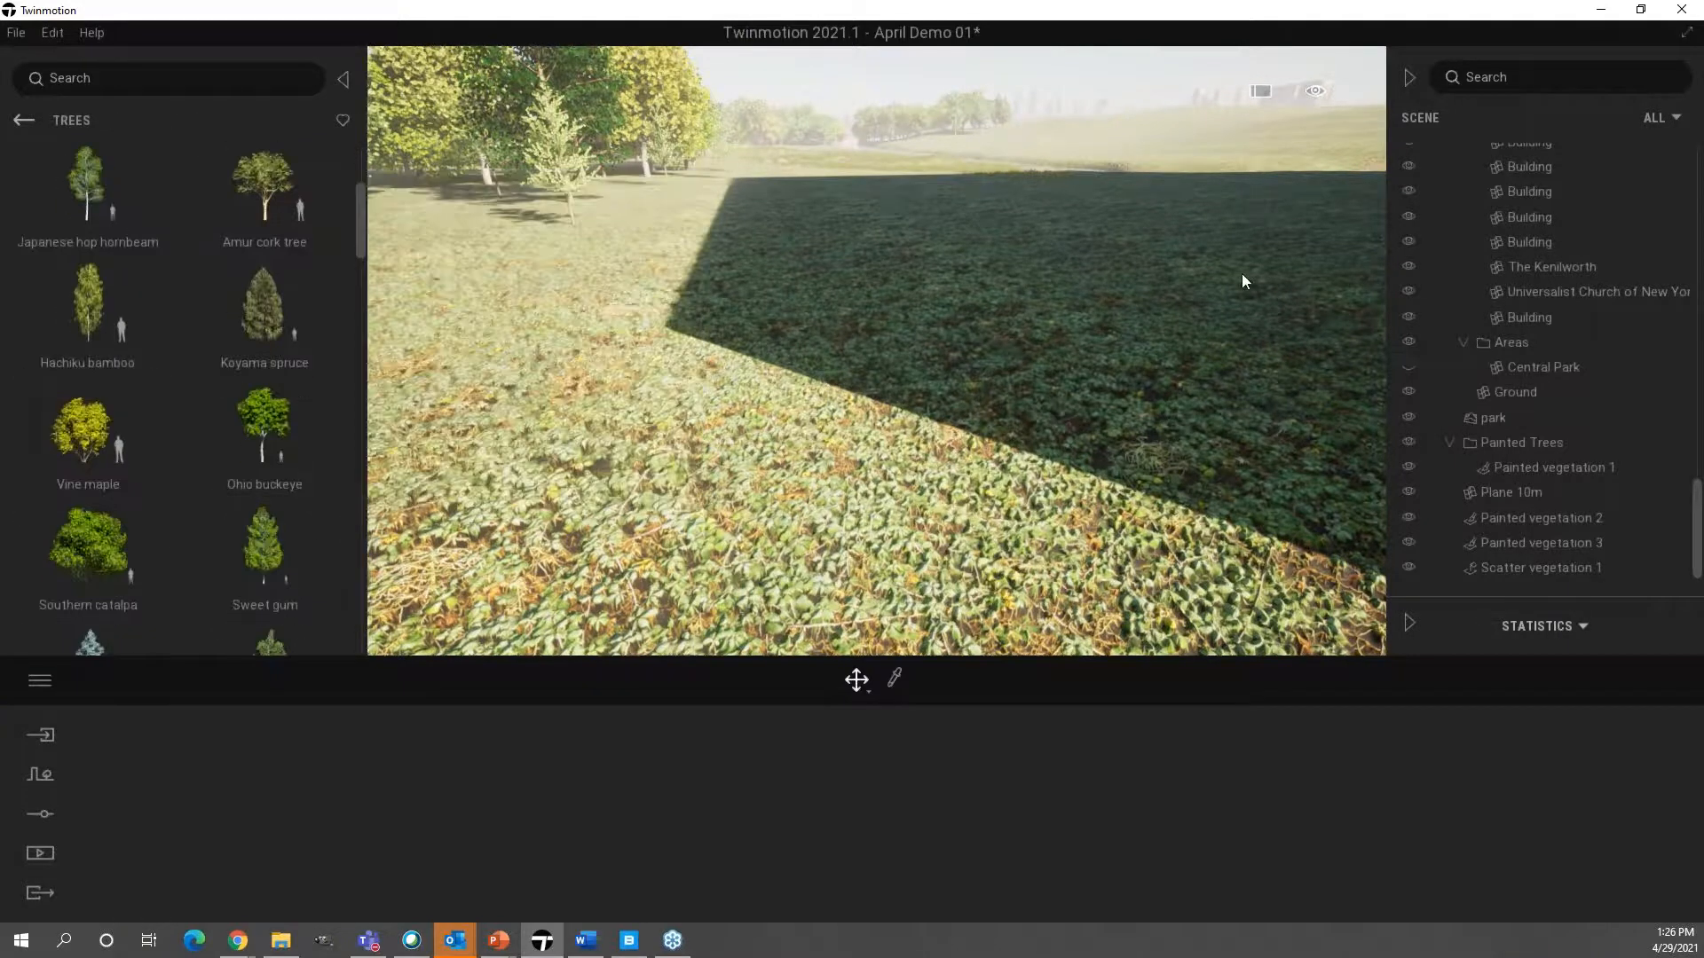
{"action": "left_click", "coordinate": [931, 377]}
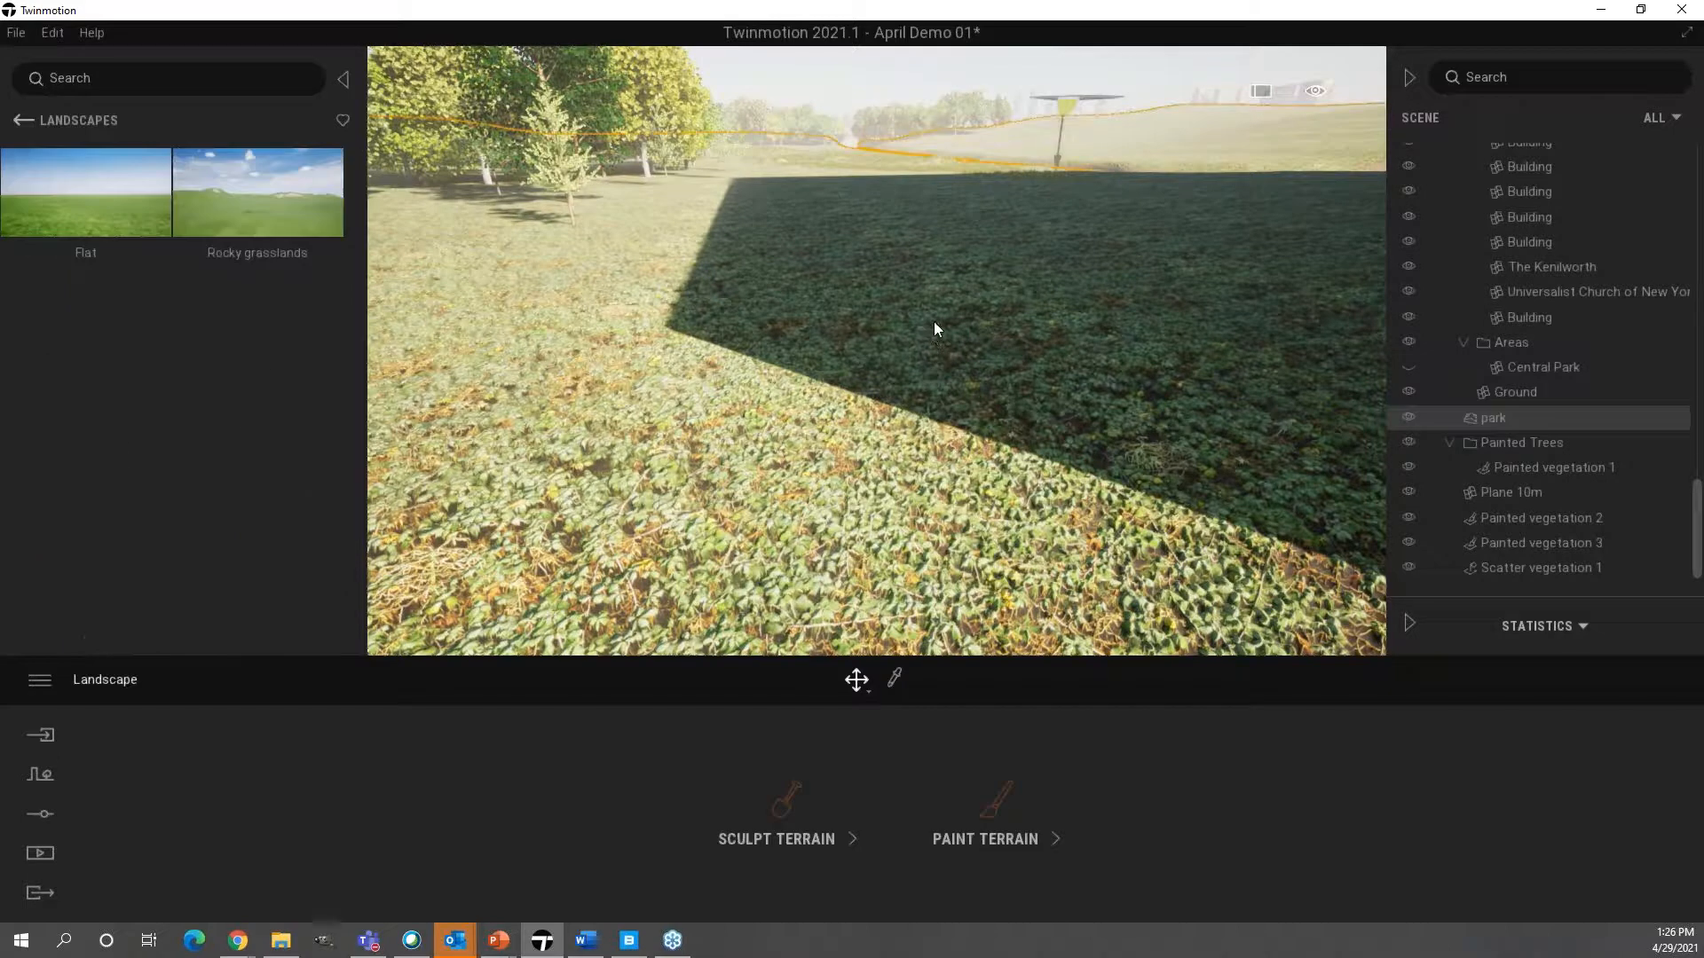
{"action": "key", "text": "Escape"}
- Go to the open grass area facing the city skyline and open the Trees library category
{"action": "key", "text": "w"}
{"action": "right_click_drag", "start_coordinate": [934, 322], "coordinate": [1165, 333]}
{"action": "key", "text": "w"}
{"action": "key", "text": "w"}
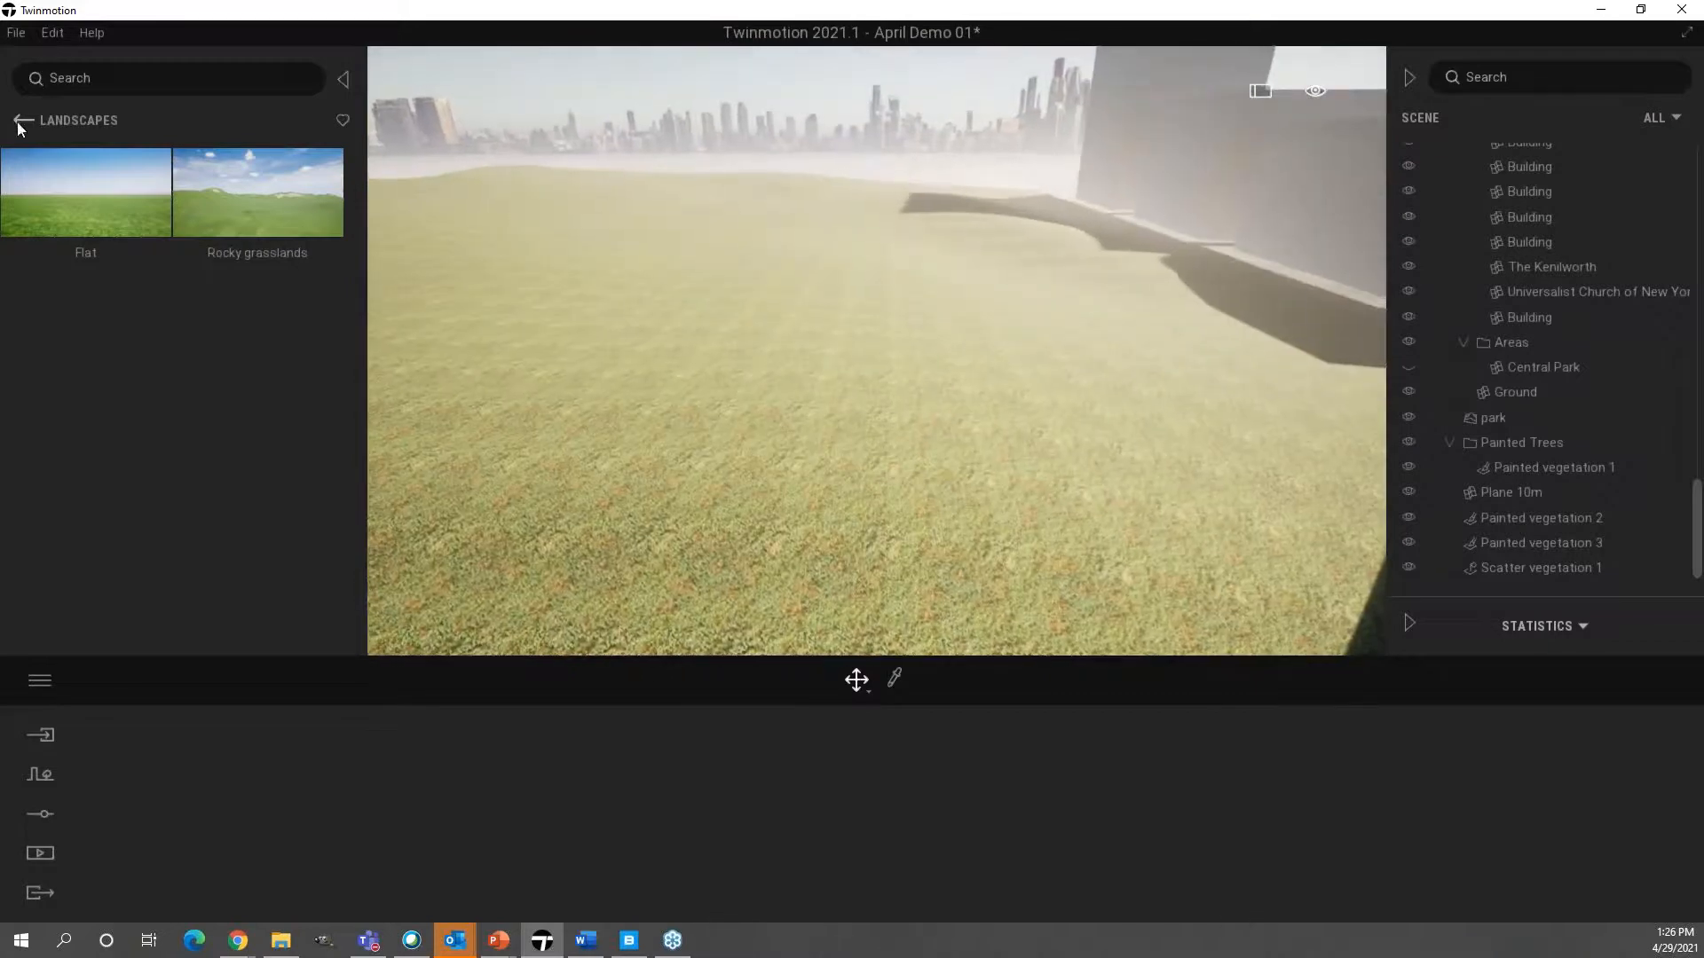
{"action": "left_click", "coordinate": [22, 122]}
{"action": "right_click_drag", "start_coordinate": [651, 430], "coordinate": [568, 412]}
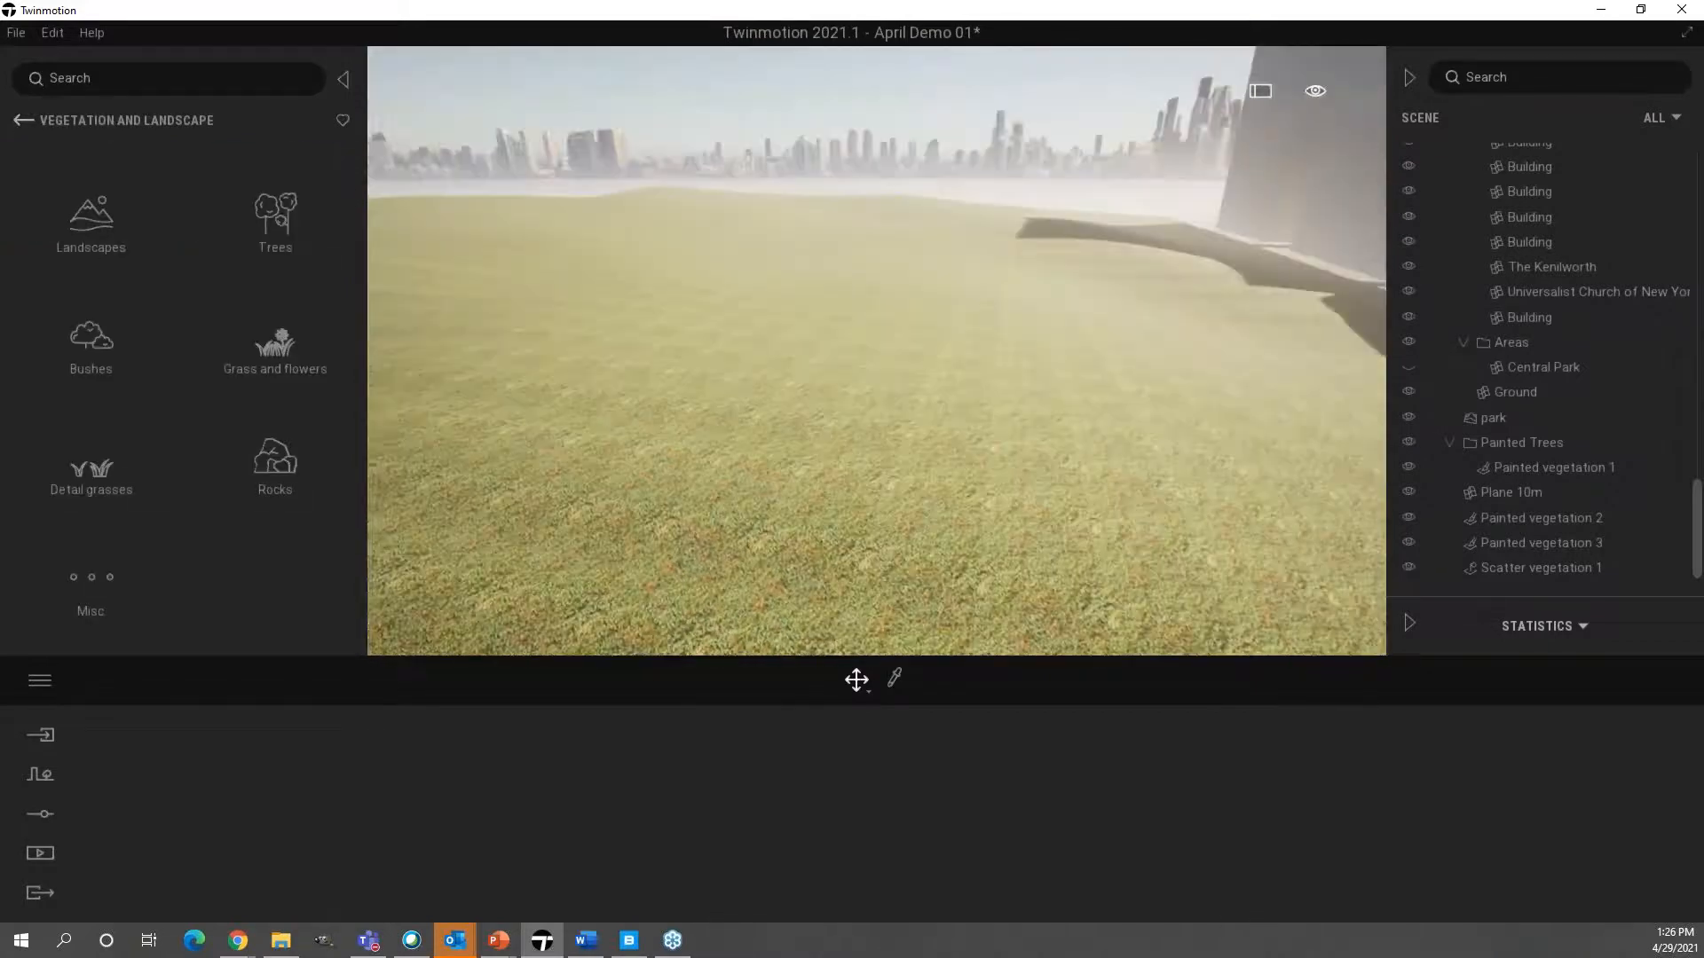
{"action": "left_click", "coordinate": [312, 232]}
- Browse the tree library and place a Colorado Spruce on the open grass
{"action": "scroll", "coordinate": [317, 476], "scroll_direction": "down", "scroll_amount": 3}
{"action": "scroll", "coordinate": [318, 476], "scroll_direction": "down", "scroll_amount": 3}
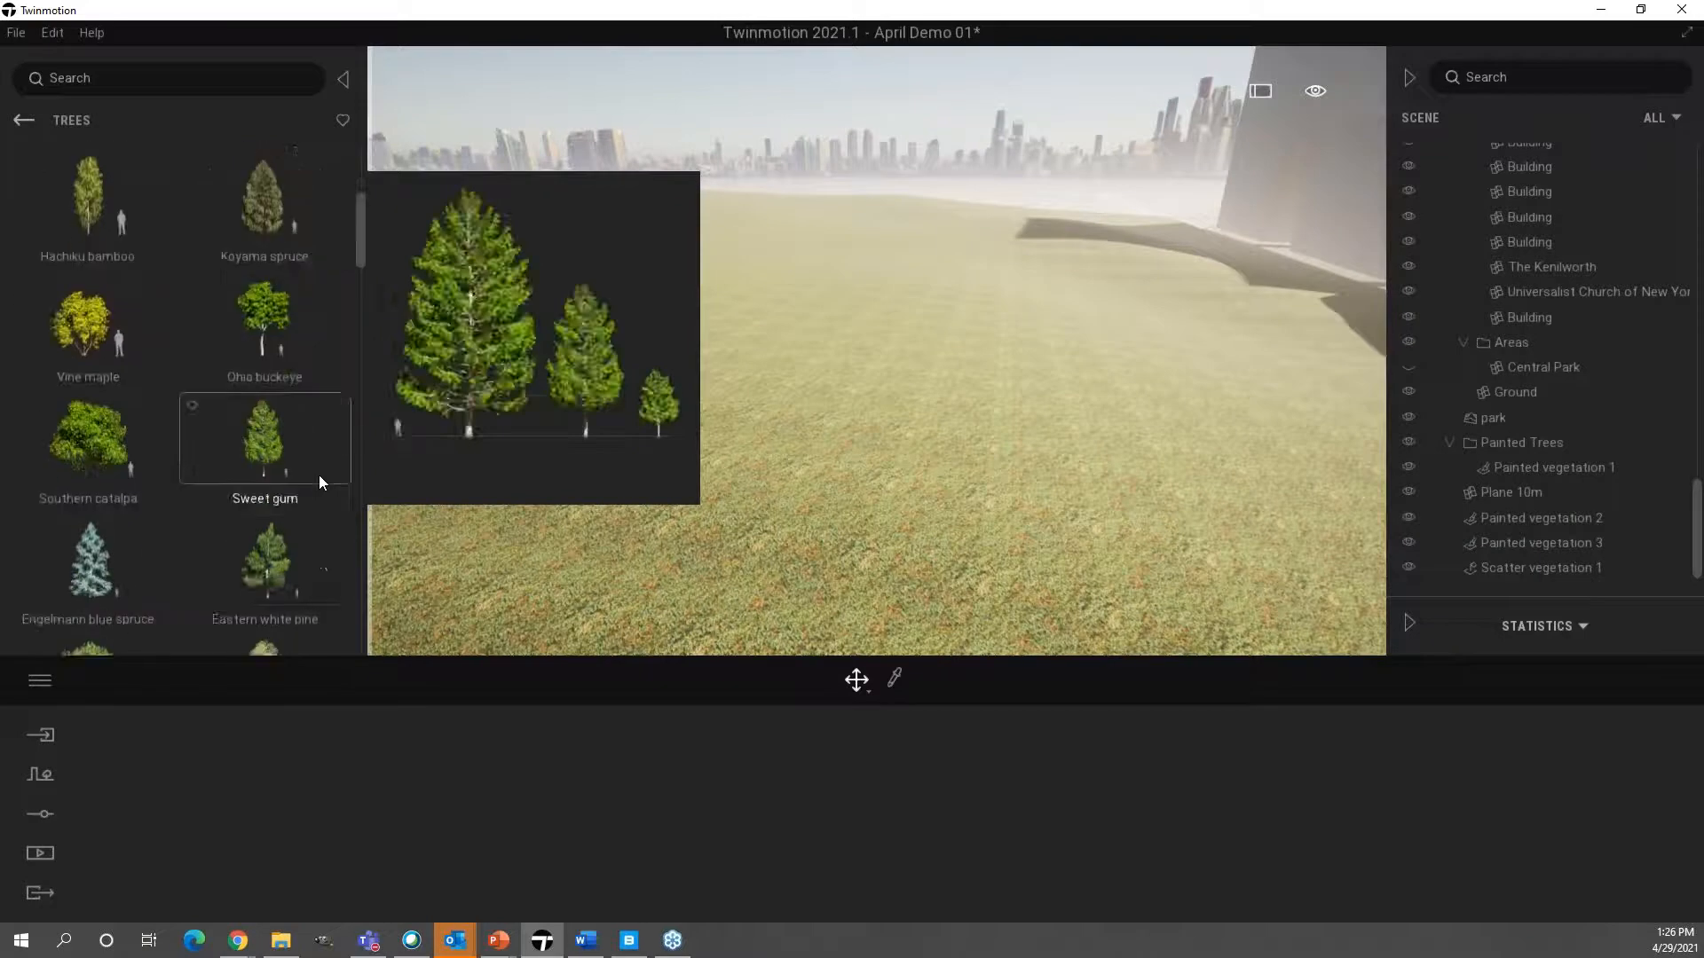
{"action": "scroll", "coordinate": [319, 475], "scroll_direction": "up", "scroll_amount": 1}
{"action": "scroll", "coordinate": [319, 476], "scroll_direction": "up", "scroll_amount": 1}
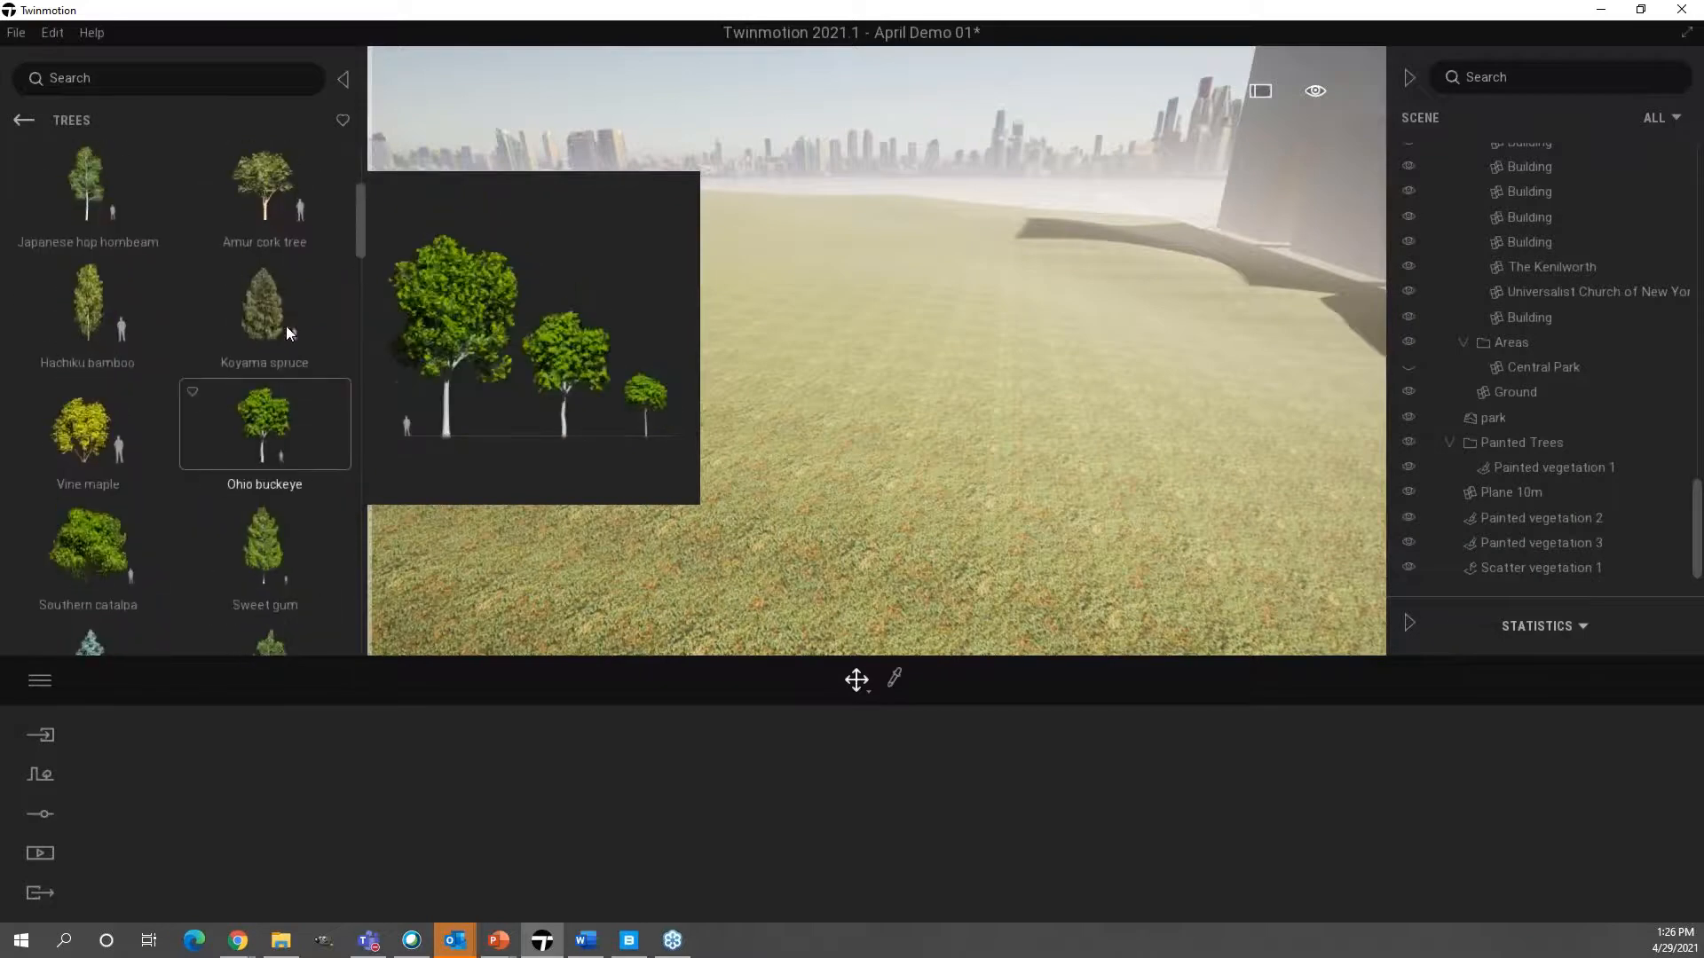
{"action": "left_click_drag", "start_coordinate": [279, 301], "coordinate": [264, 429]}
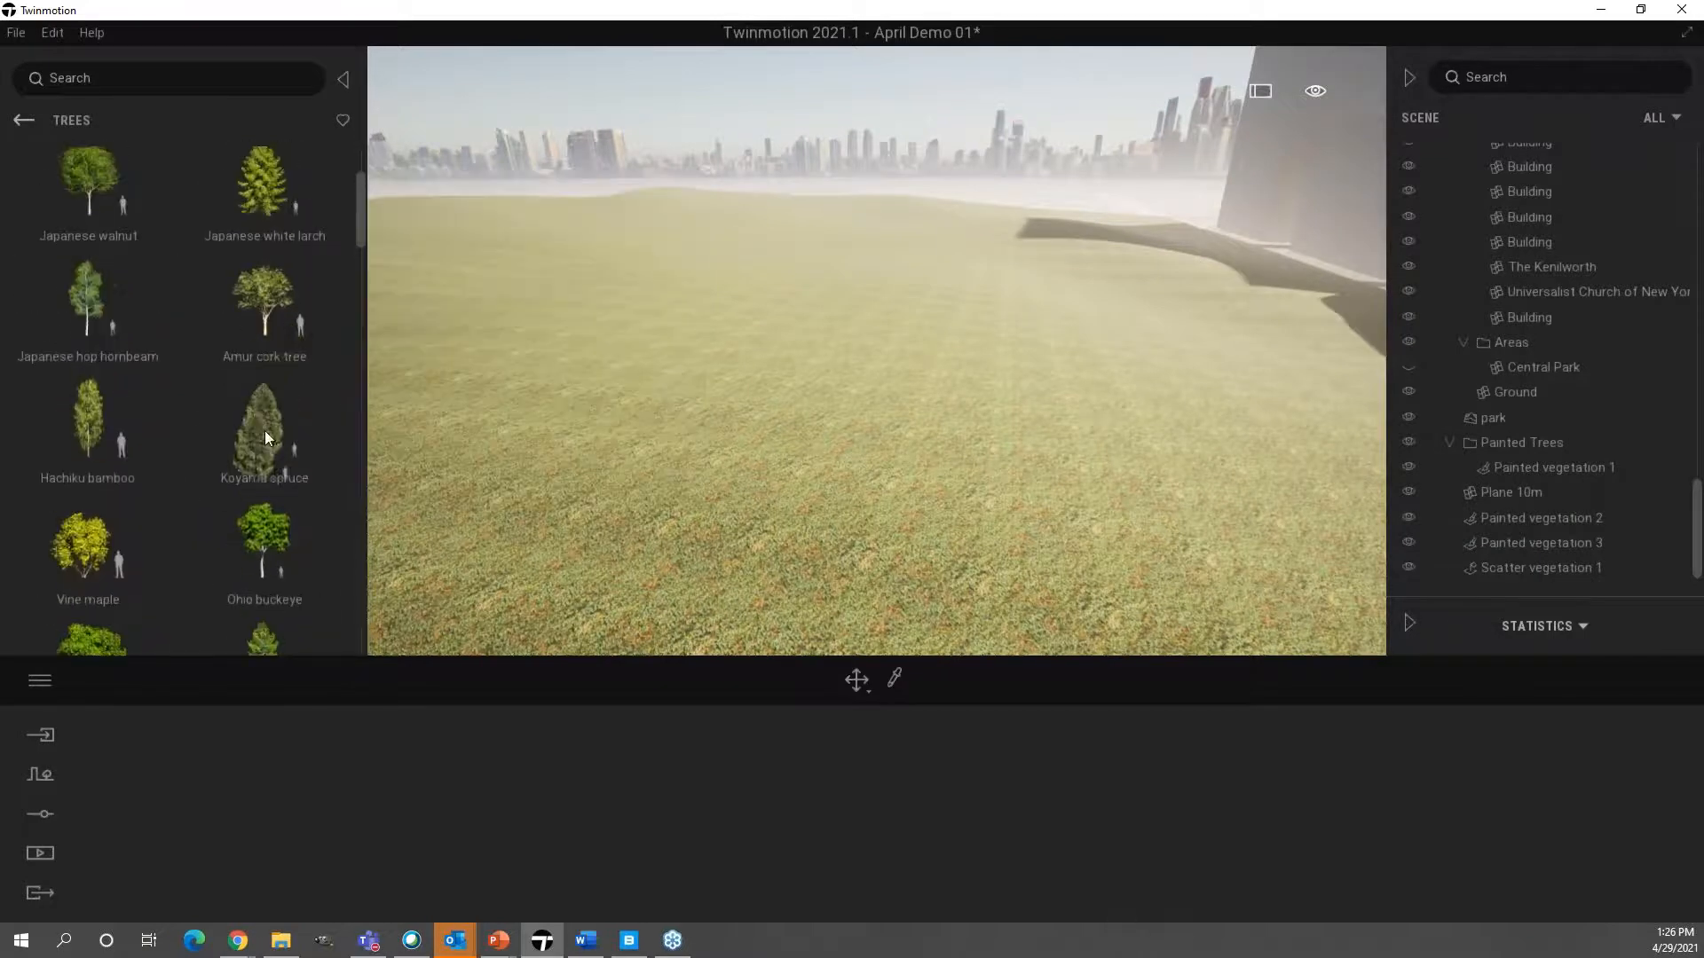
{"action": "scroll", "coordinate": [284, 422], "scroll_direction": "down", "scroll_amount": 5}
{"action": "scroll", "coordinate": [286, 422], "scroll_direction": "down", "scroll_amount": 3}
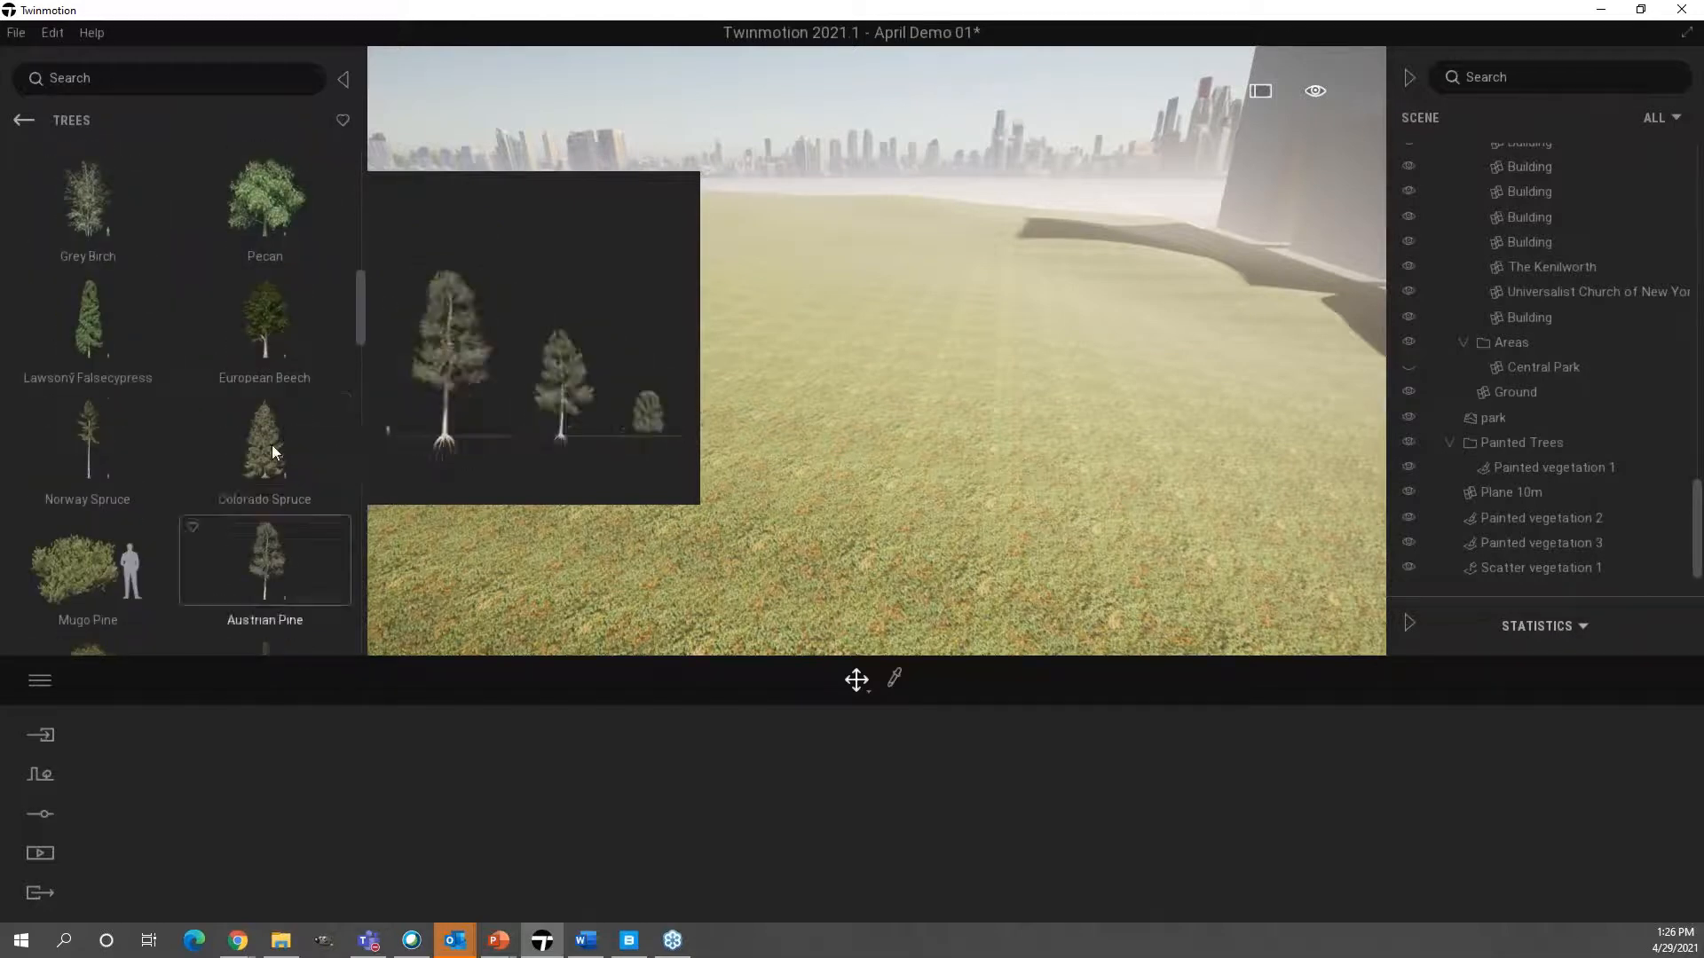
{"action": "scroll", "coordinate": [275, 439], "scroll_direction": "up", "scroll_amount": 1}
{"action": "left_click_drag", "start_coordinate": [264, 520], "coordinate": [736, 570]}
- Place two more Colorado Spruces on the grass, one on each side of the first, and clear the selection
{"action": "right_click_drag", "start_coordinate": [877, 588], "coordinate": [804, 578]}
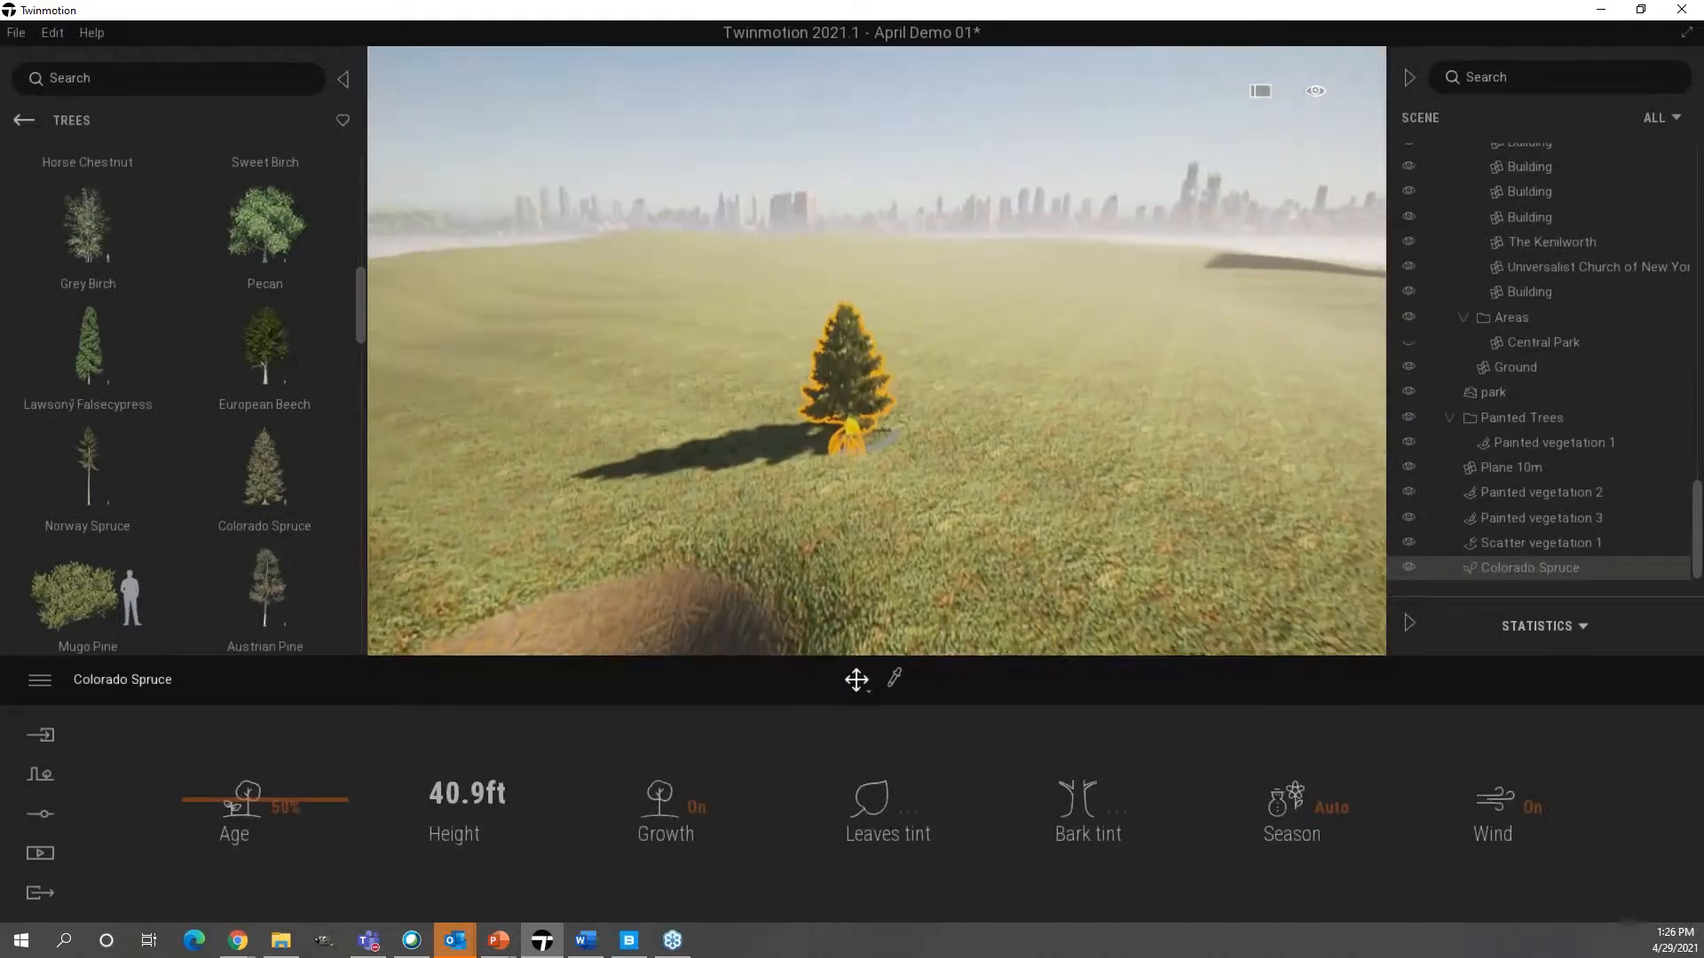
{"action": "key", "text": "w"}
{"action": "left_click_drag", "start_coordinate": [300, 543], "coordinate": [1116, 504]}
{"action": "left_click_drag", "start_coordinate": [265, 471], "coordinate": [536, 407]}
{"action": "left_click", "coordinate": [701, 457]}
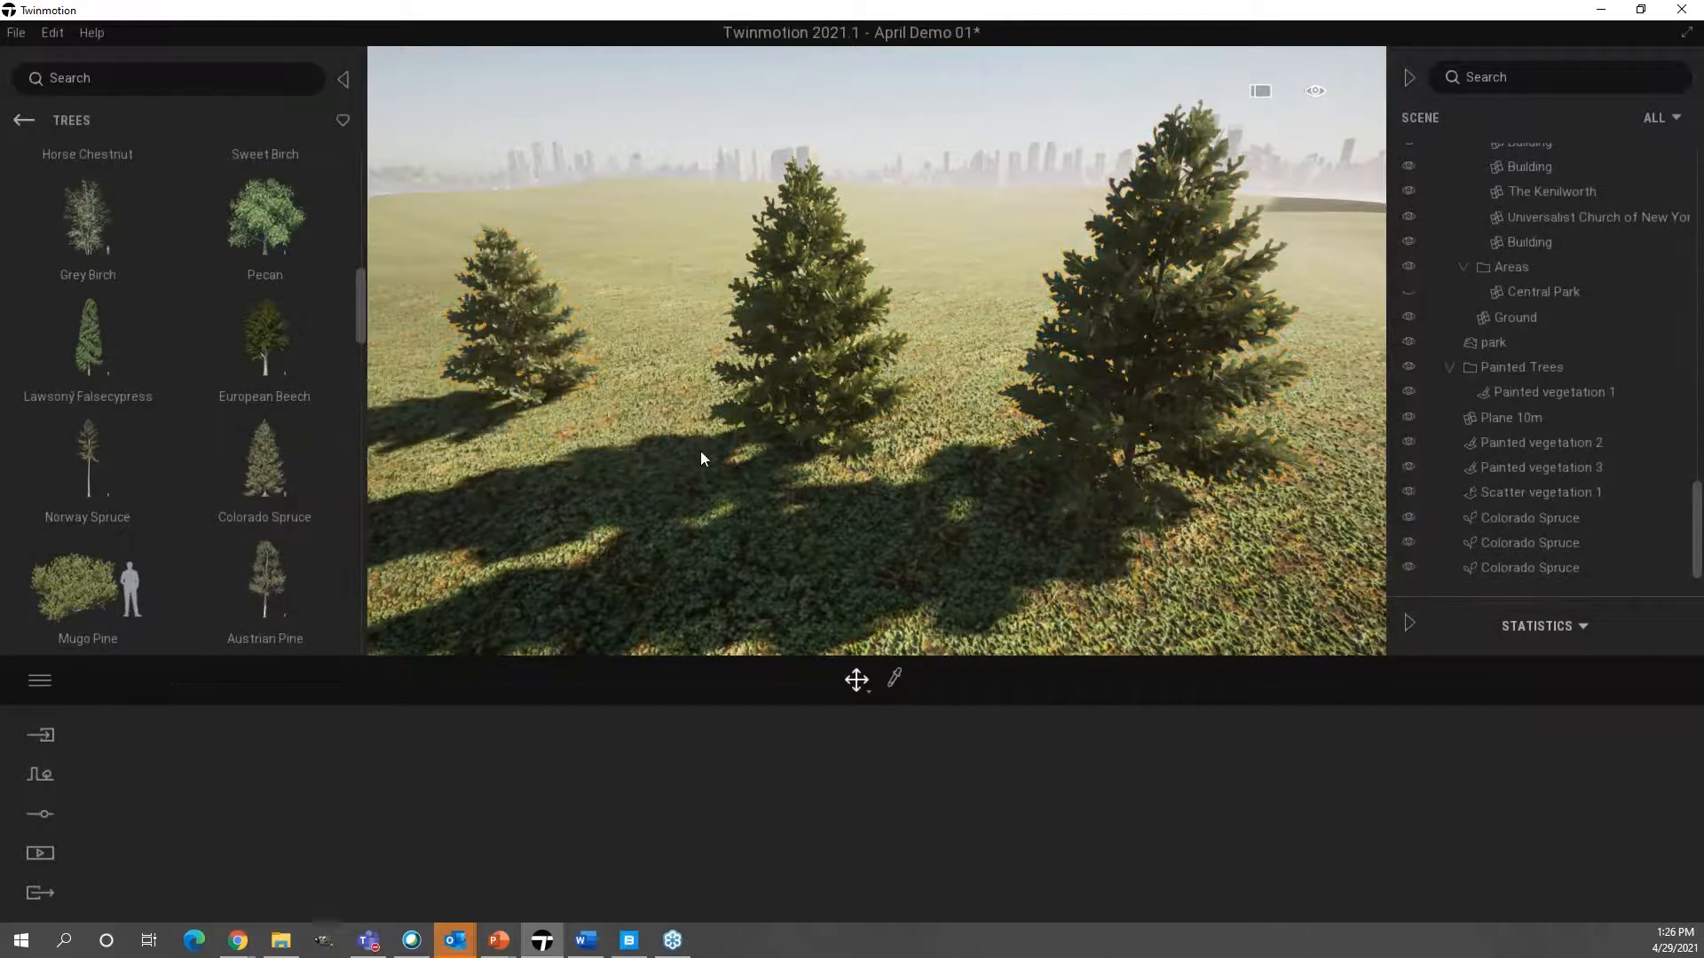
- Set the age of the smallest, leftmost Colorado Spruce to 0%
{"action": "left_click", "coordinate": [502, 307]}
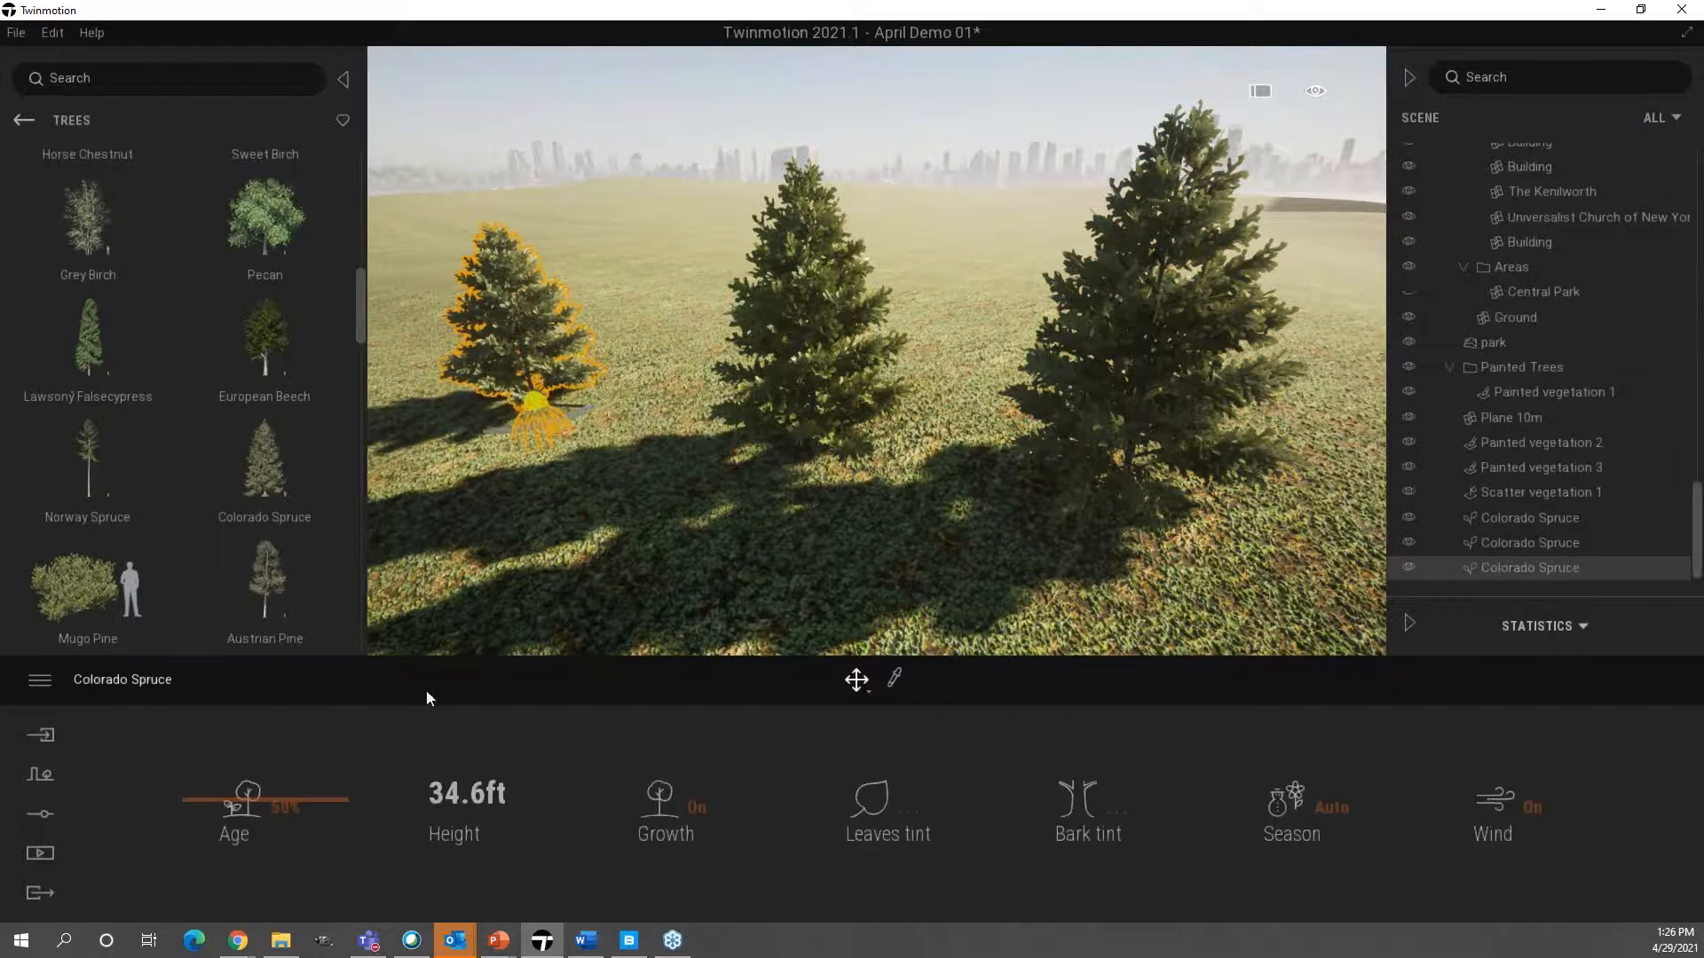
{"action": "left_click_drag", "start_coordinate": [211, 799], "coordinate": [228, 898]}
{"action": "key", "text": "a"}
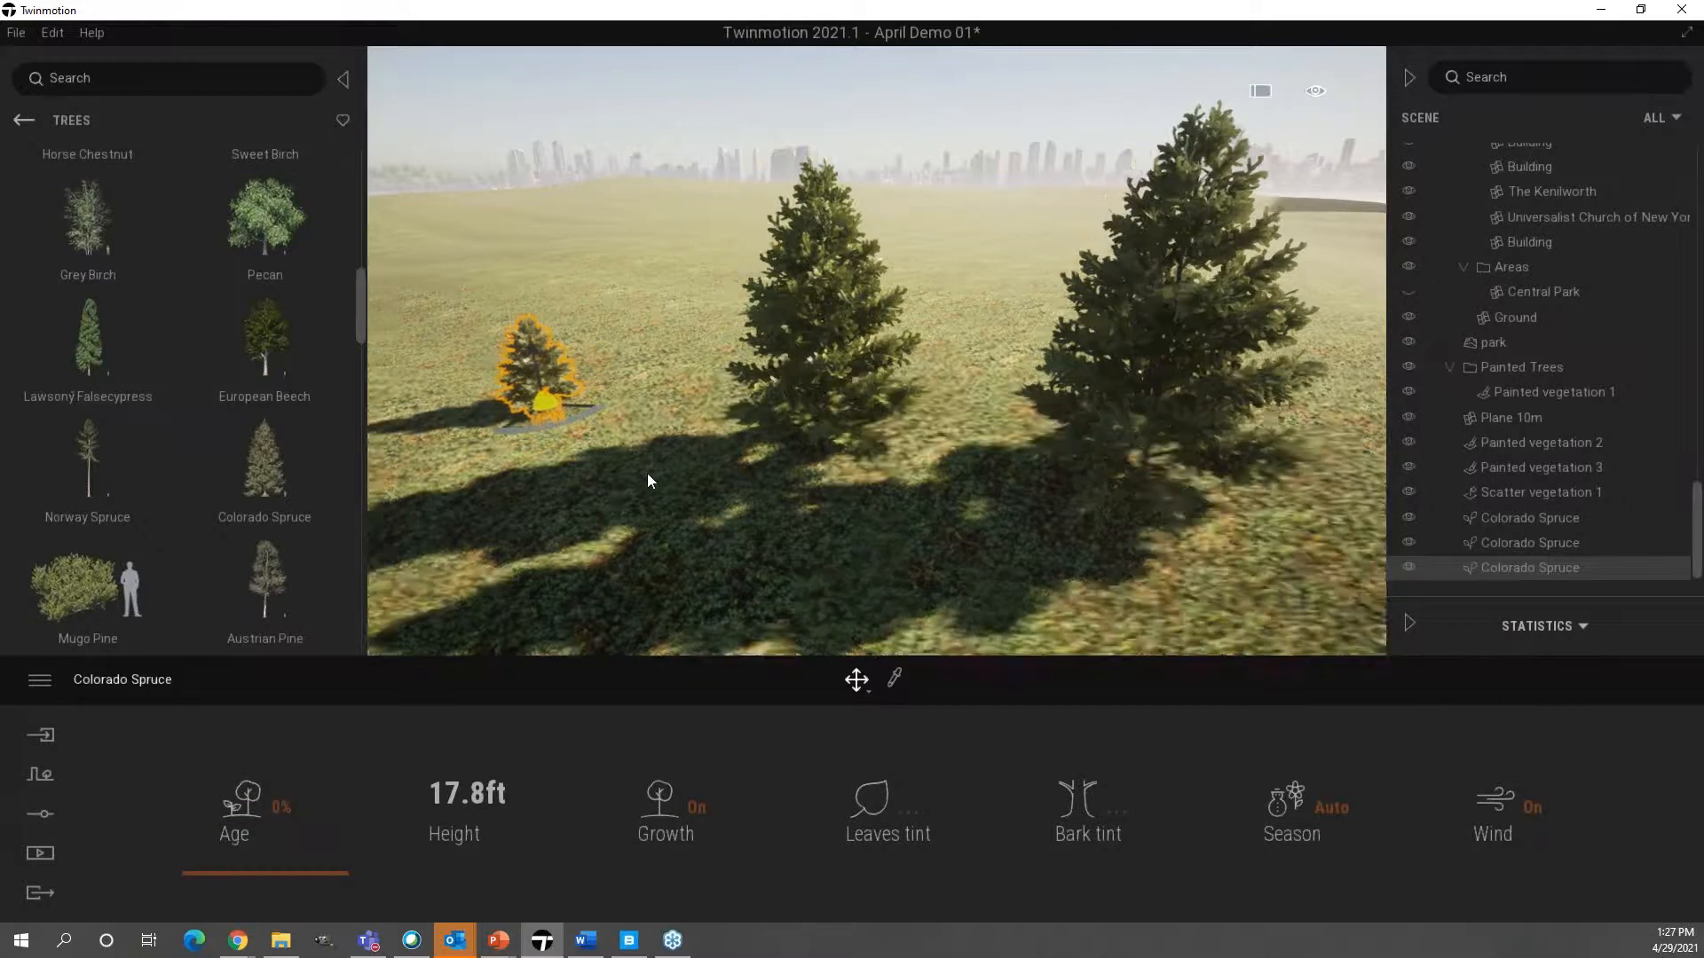
- Set the age of the rightmost Colorado Spruce to 100% and clear the selection
{"action": "key", "text": "w"}
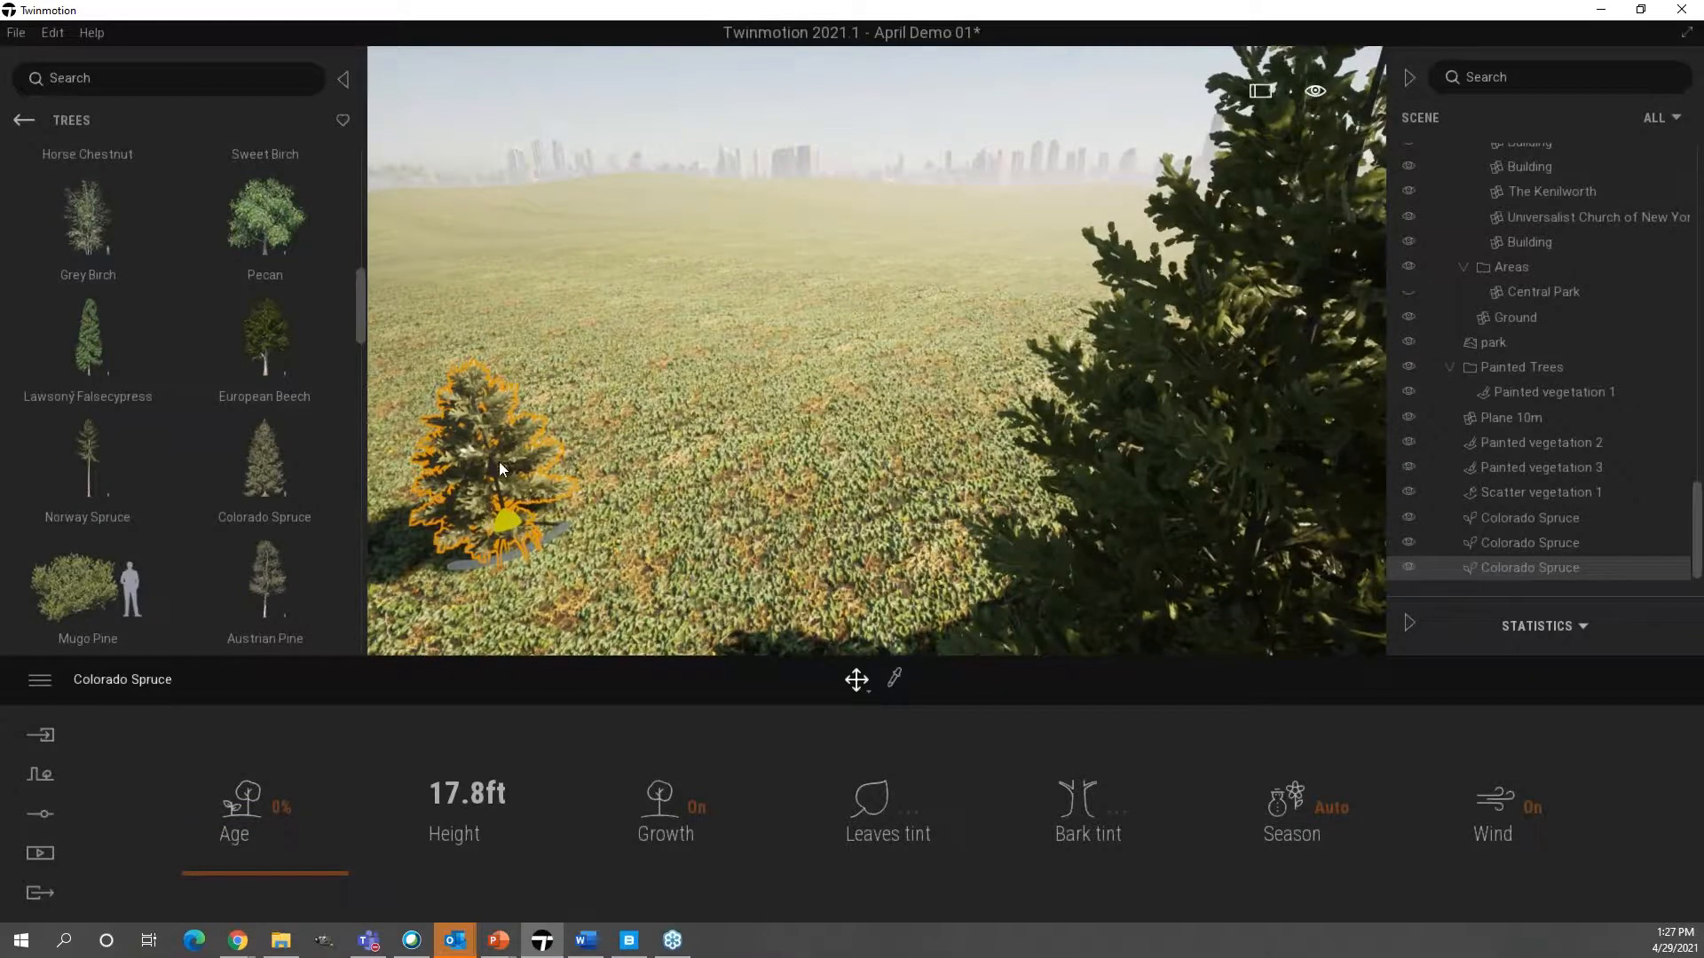
{"action": "right_click_drag", "start_coordinate": [504, 457], "coordinate": [559, 419]}
{"action": "key", "text": "s"}
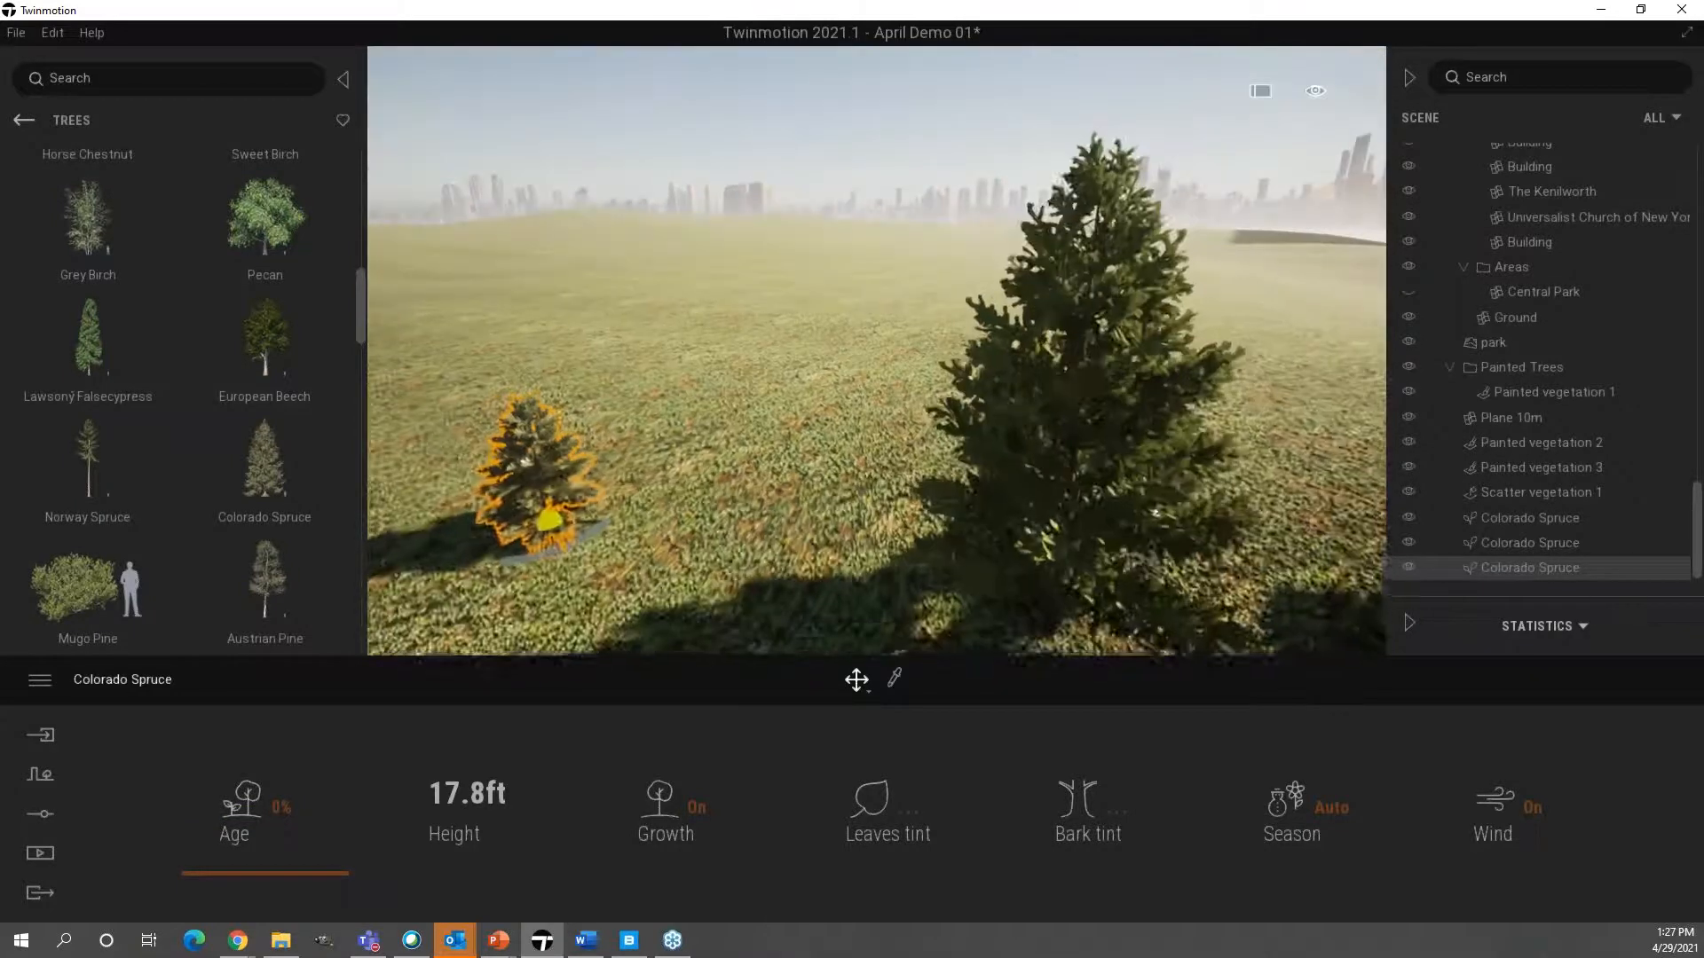
{"action": "right_click_drag", "start_coordinate": [934, 419], "coordinate": [1138, 417]}
{"action": "left_click", "coordinate": [1138, 417]}
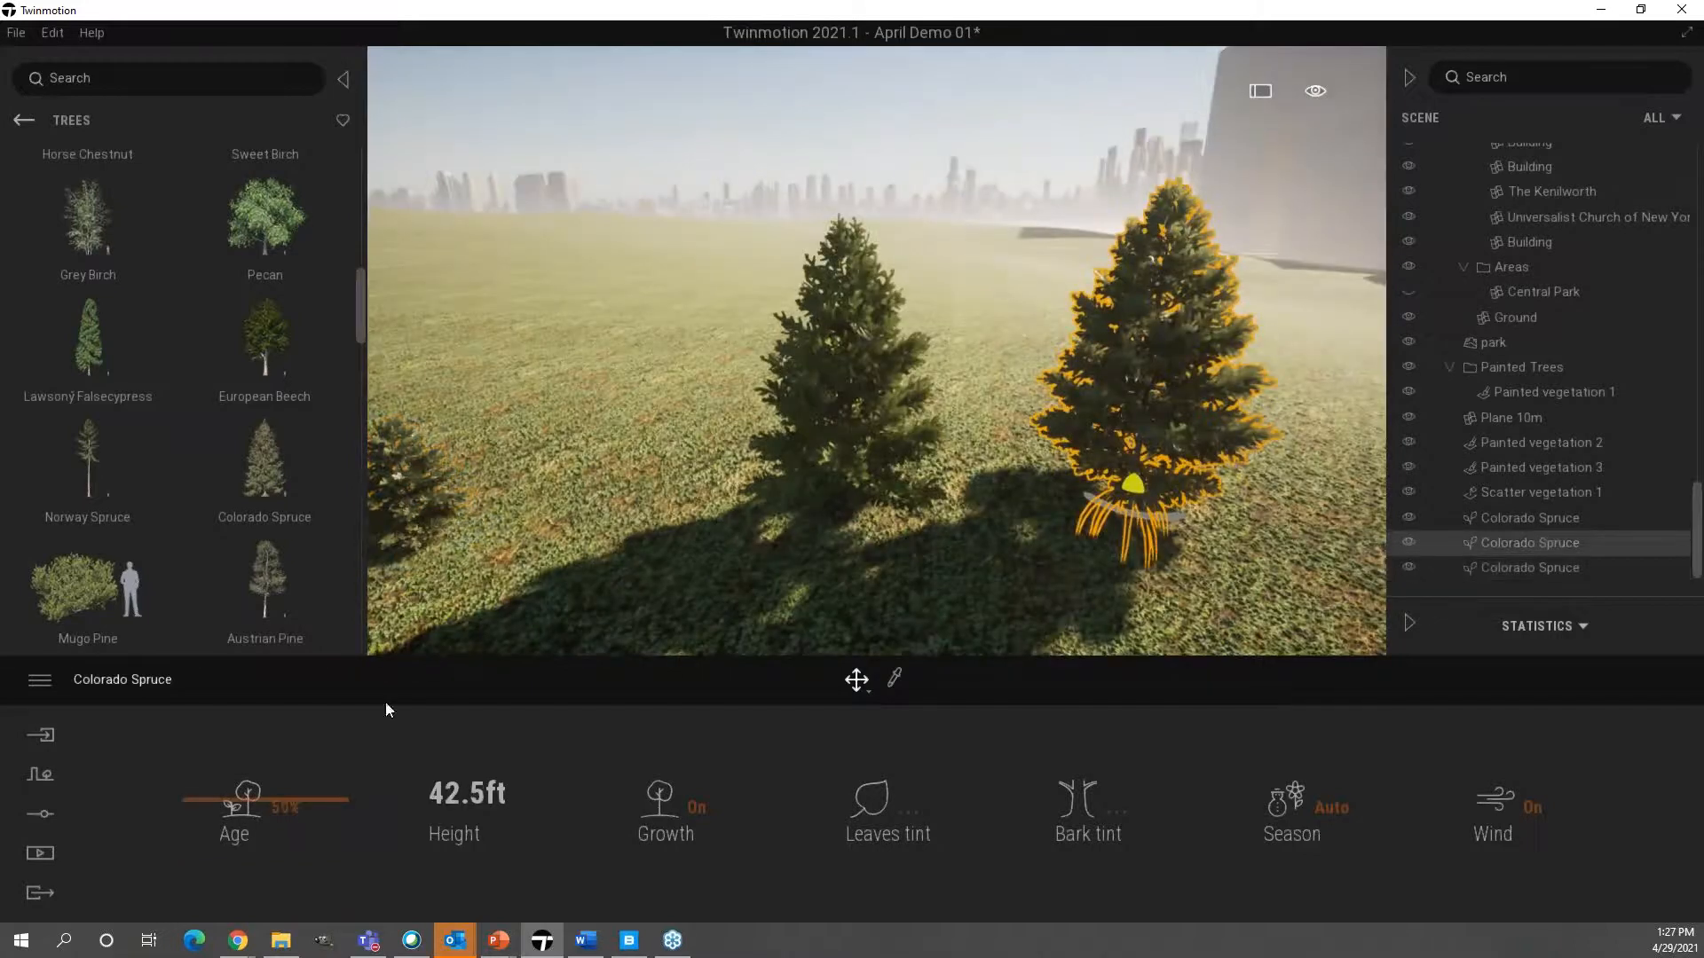
{"action": "left_click_drag", "start_coordinate": [211, 807], "coordinate": [218, 675]}
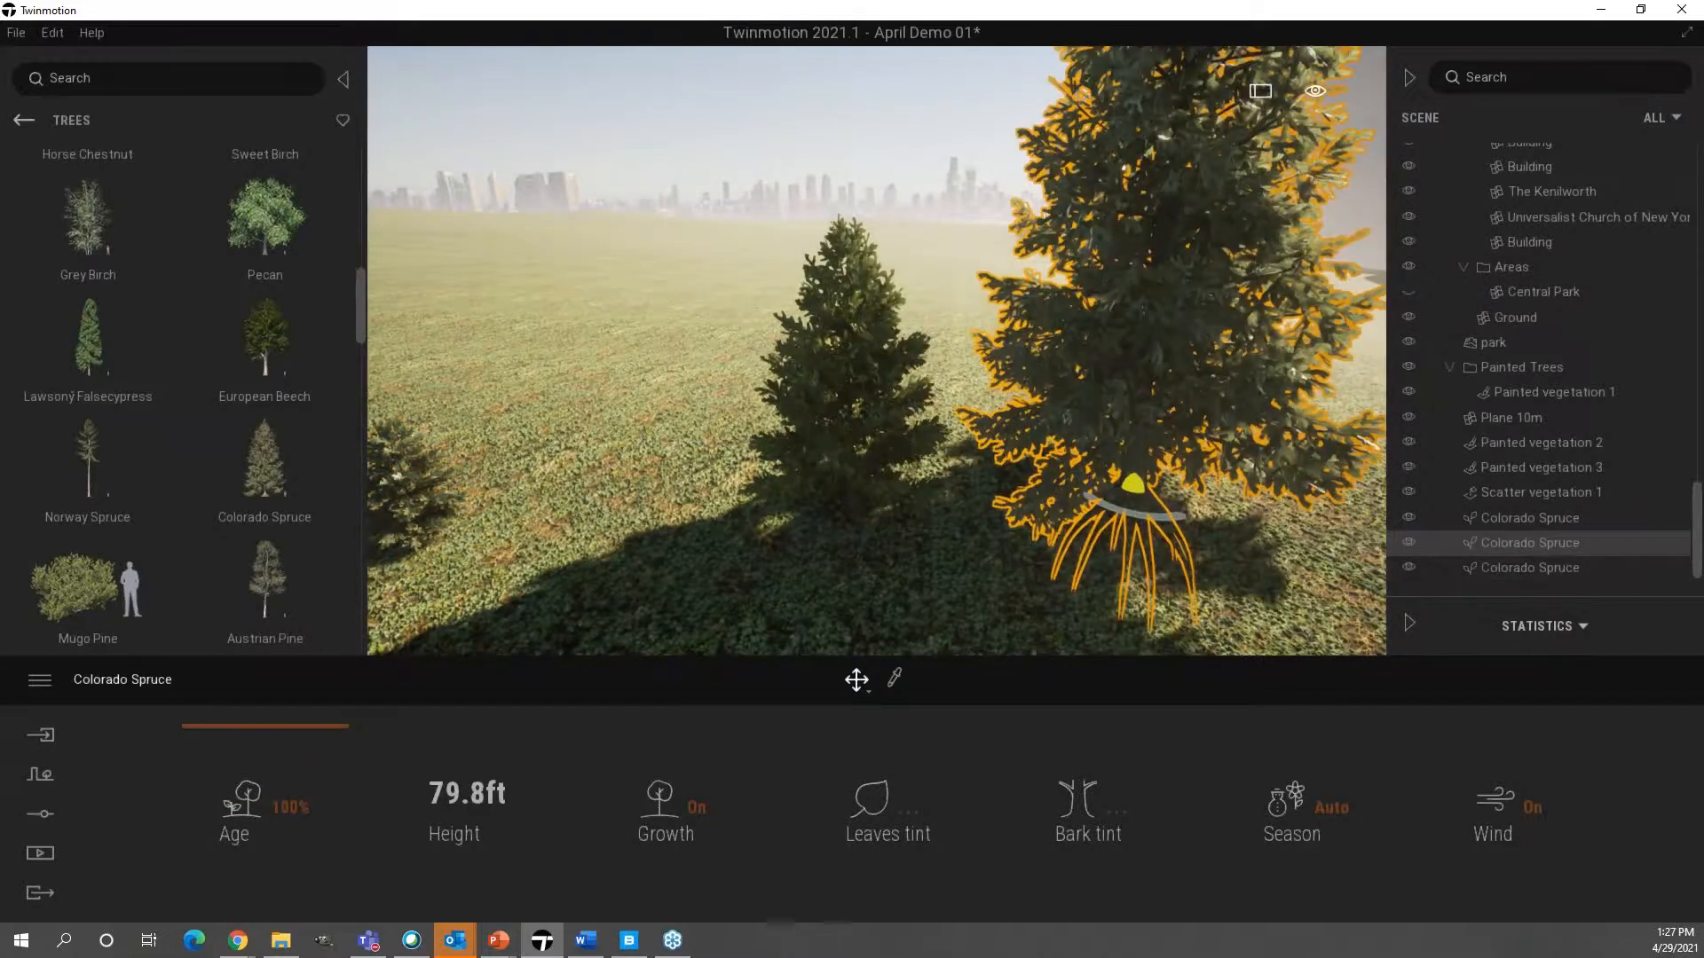
{"action": "key", "text": "d"}
{"action": "mouse_move", "coordinate": [1127, 549]}
{"action": "right_mouse_down"}
{"action": "mouse_move", "coordinate": [1278, 548]}
{"action": "mouse_move", "coordinate": [1110, 554]}
{"action": "right_mouse_up"}
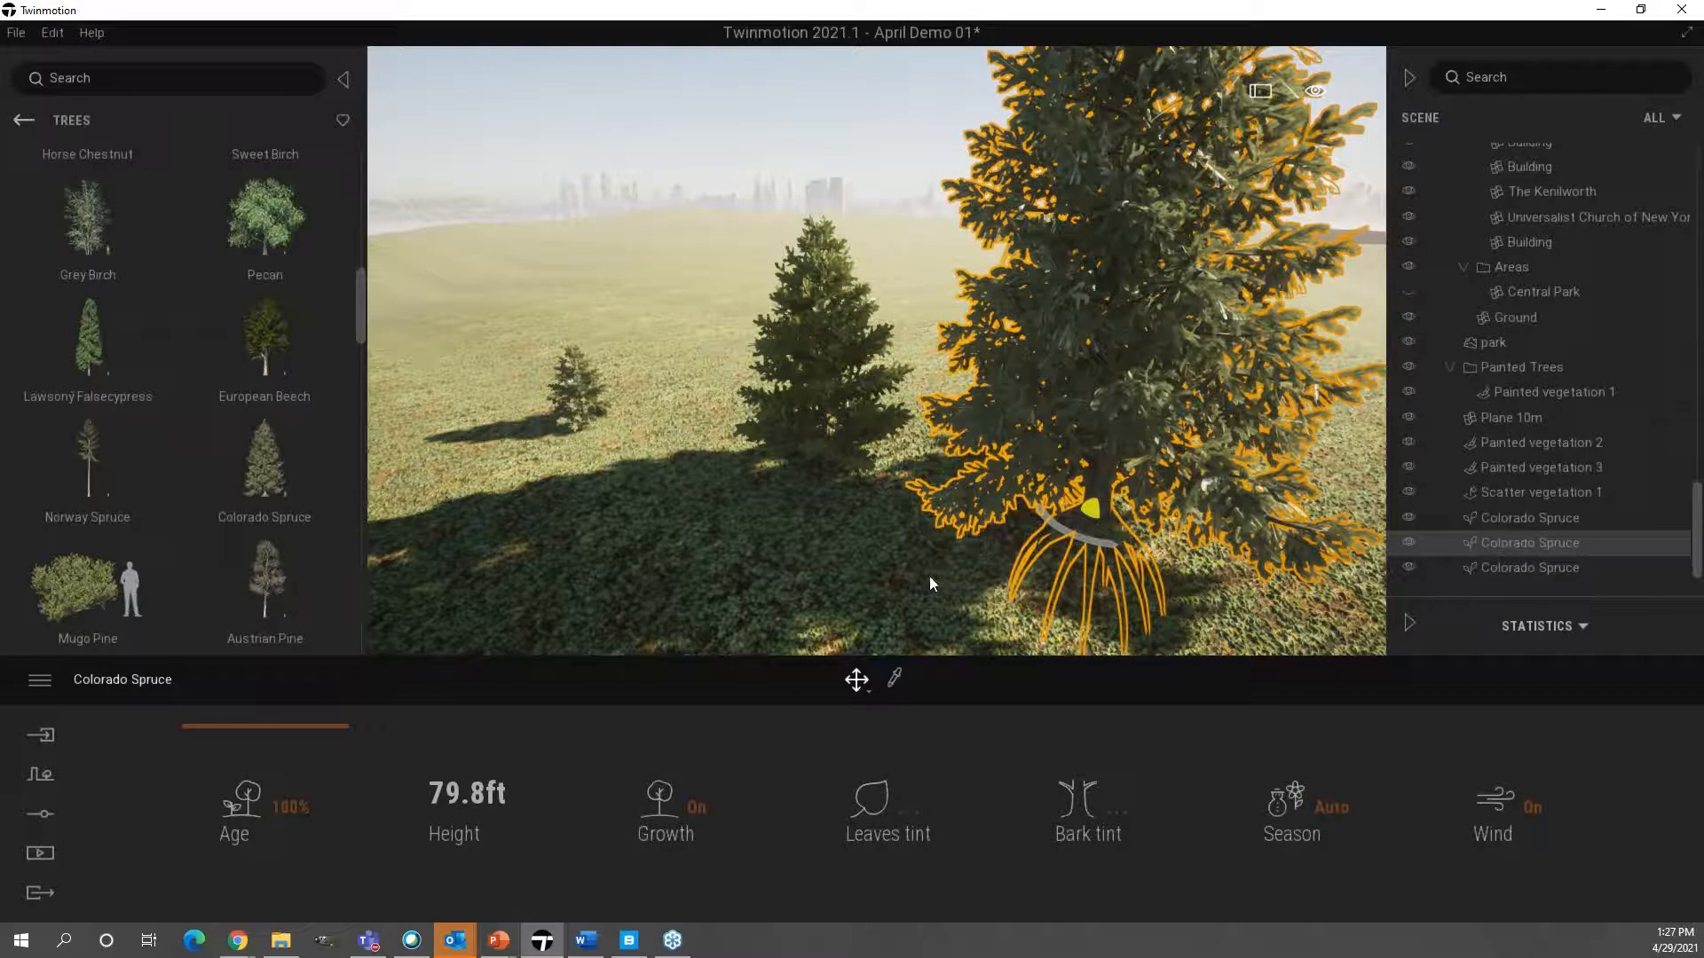
{"action": "left_click", "coordinate": [896, 529]}
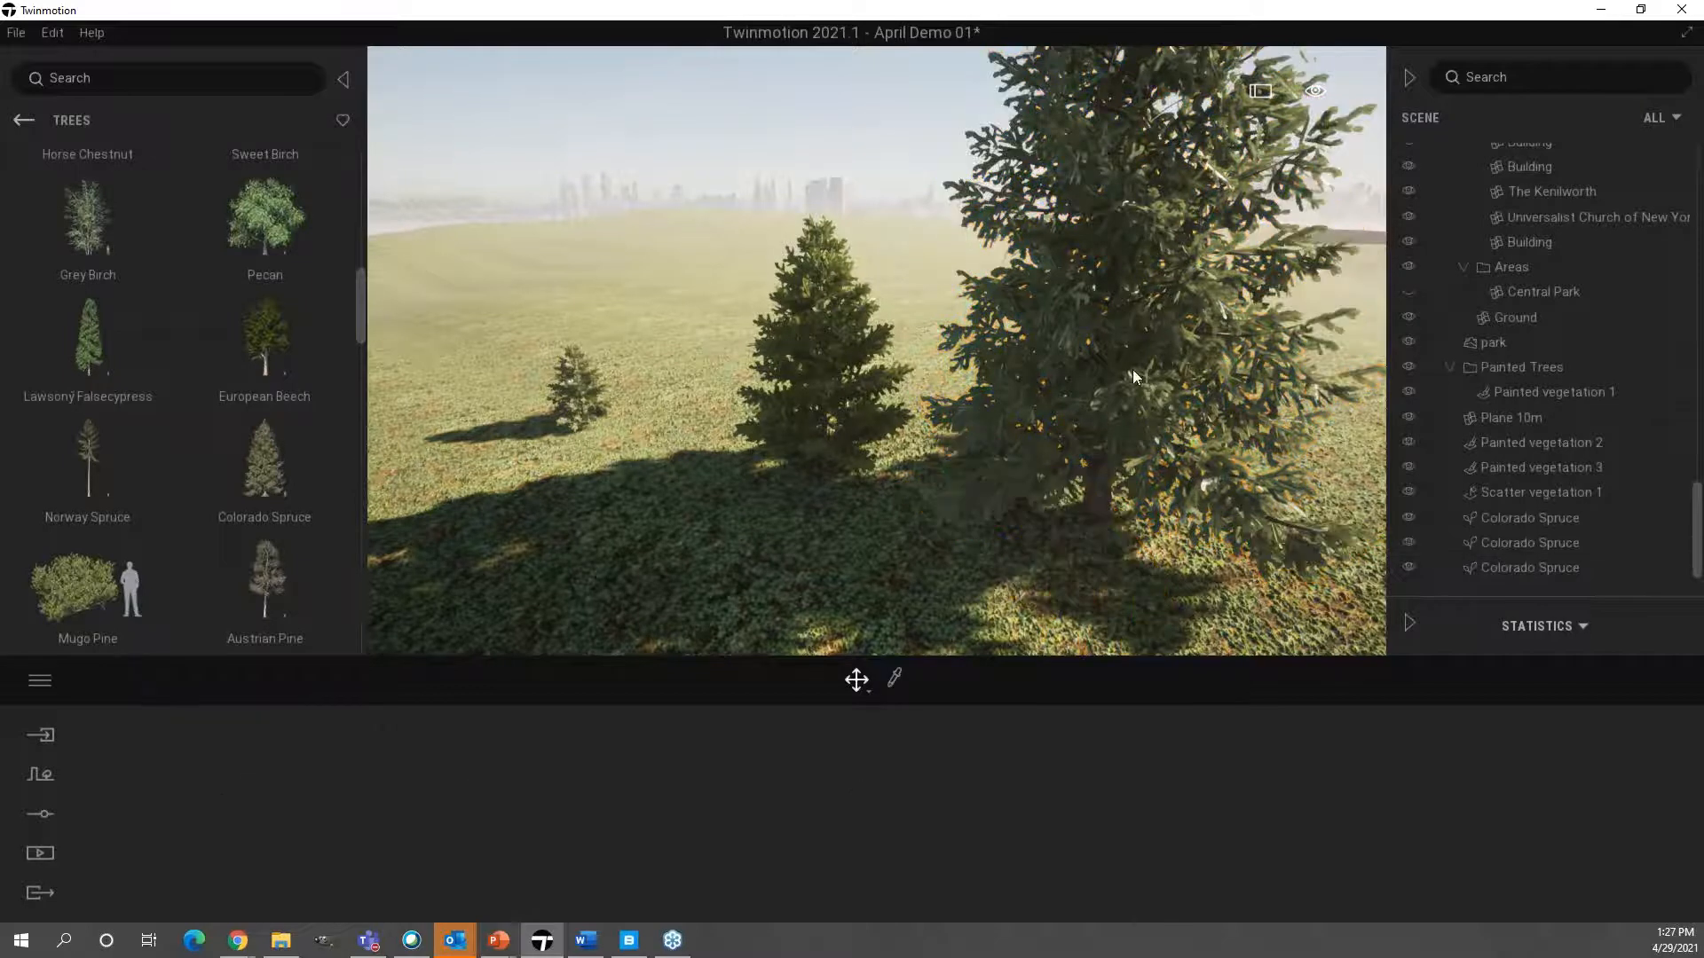
- Tint the leaves of the middle Colorado Spruce blue (#2659FF) and deselect it
{"action": "mouse_move", "coordinate": [1118, 370]}
{"action": "right_mouse_down"}
{"action": "mouse_move", "coordinate": [1269, 372]}
{"action": "mouse_move", "coordinate": [1021, 384]}
{"action": "mouse_move", "coordinate": [1119, 355]}
{"action": "right_mouse_up"}
{"action": "key", "text": "w"}
{"action": "key", "text": "w"}
{"action": "key", "text": "s"}
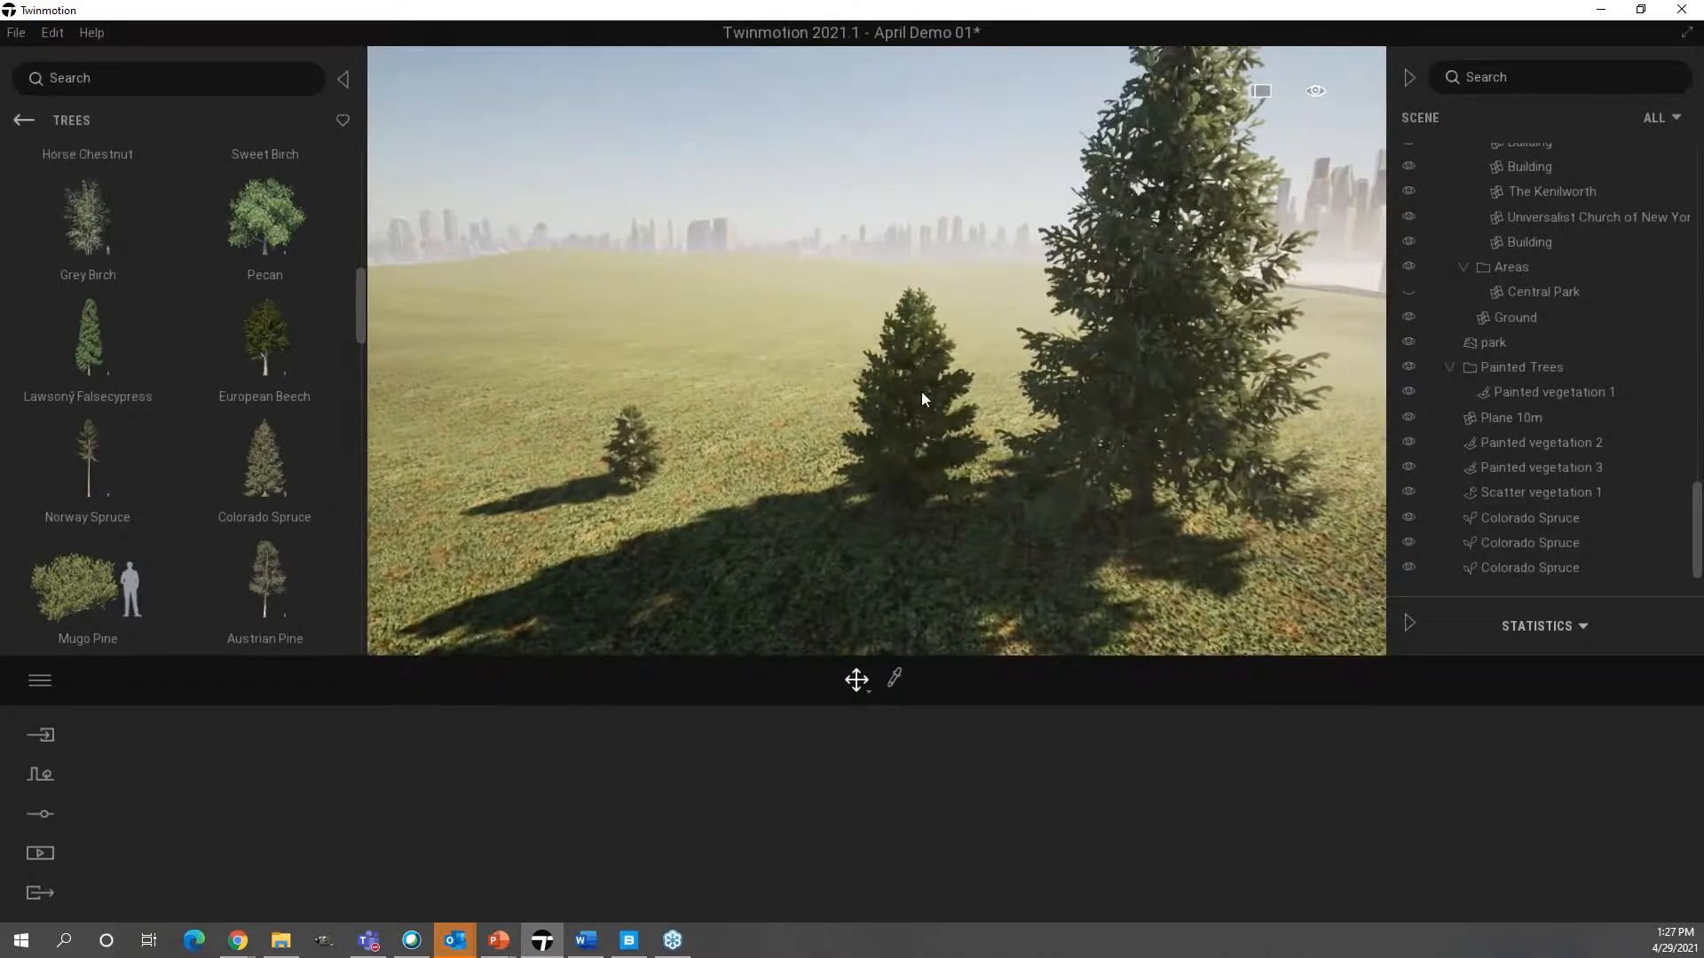
{"action": "left_click", "coordinate": [914, 426]}
{"action": "key", "text": "w"}
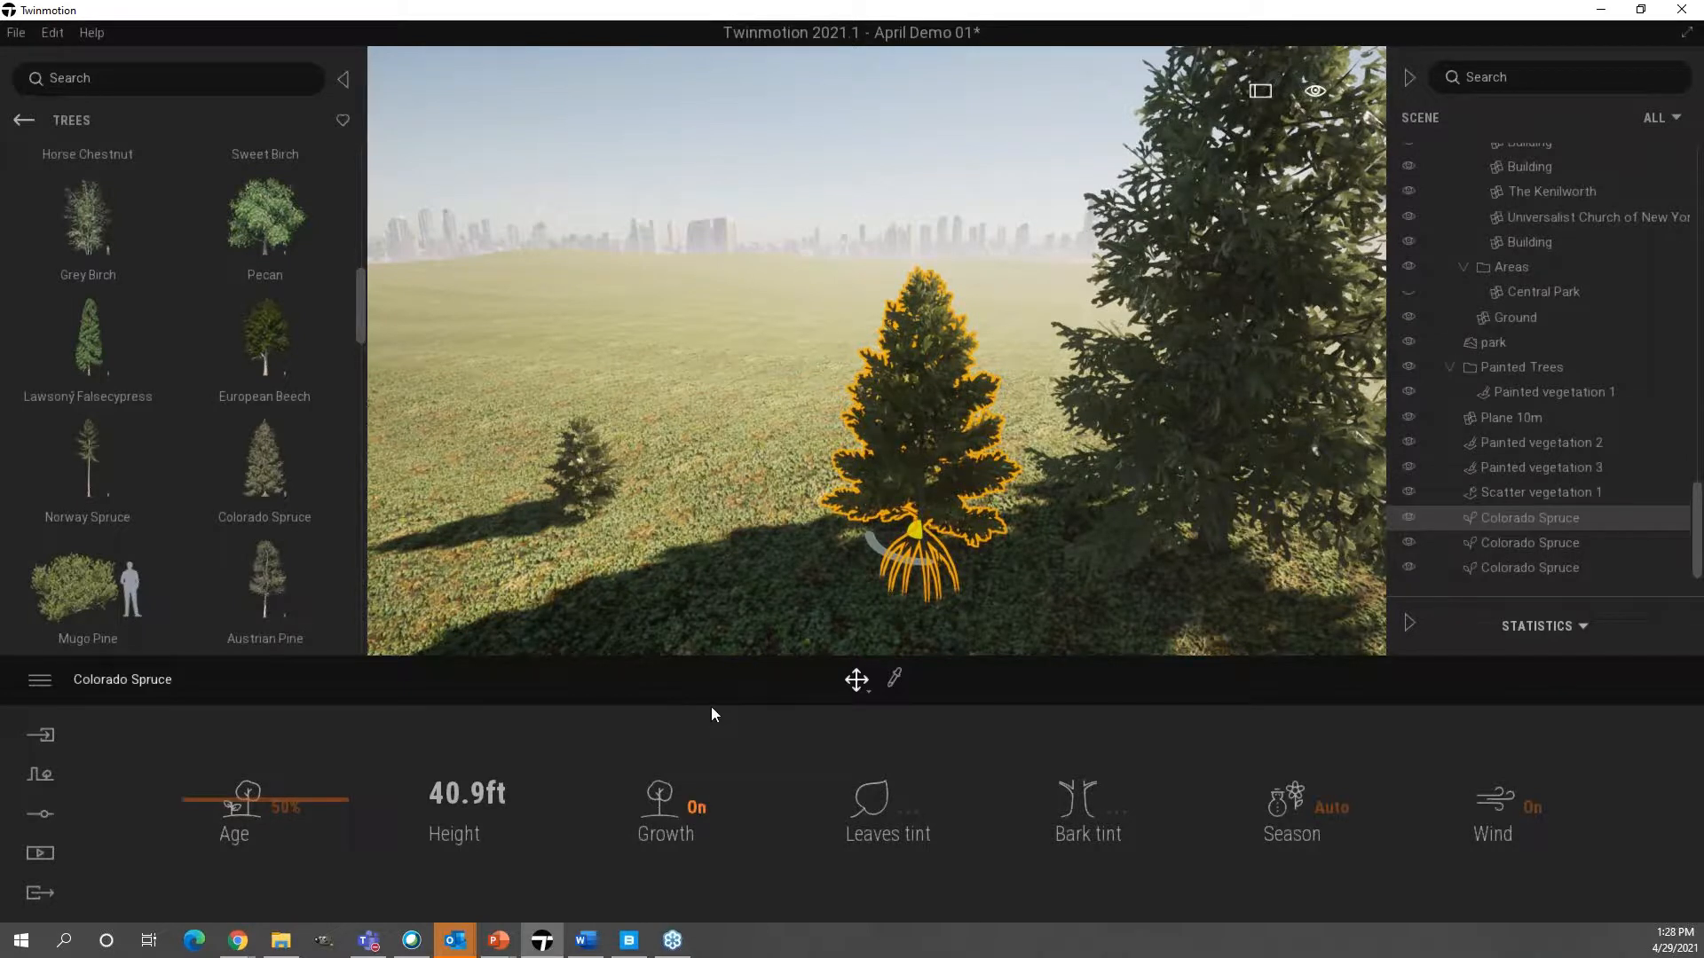
{"action": "left_click", "coordinate": [909, 810]}
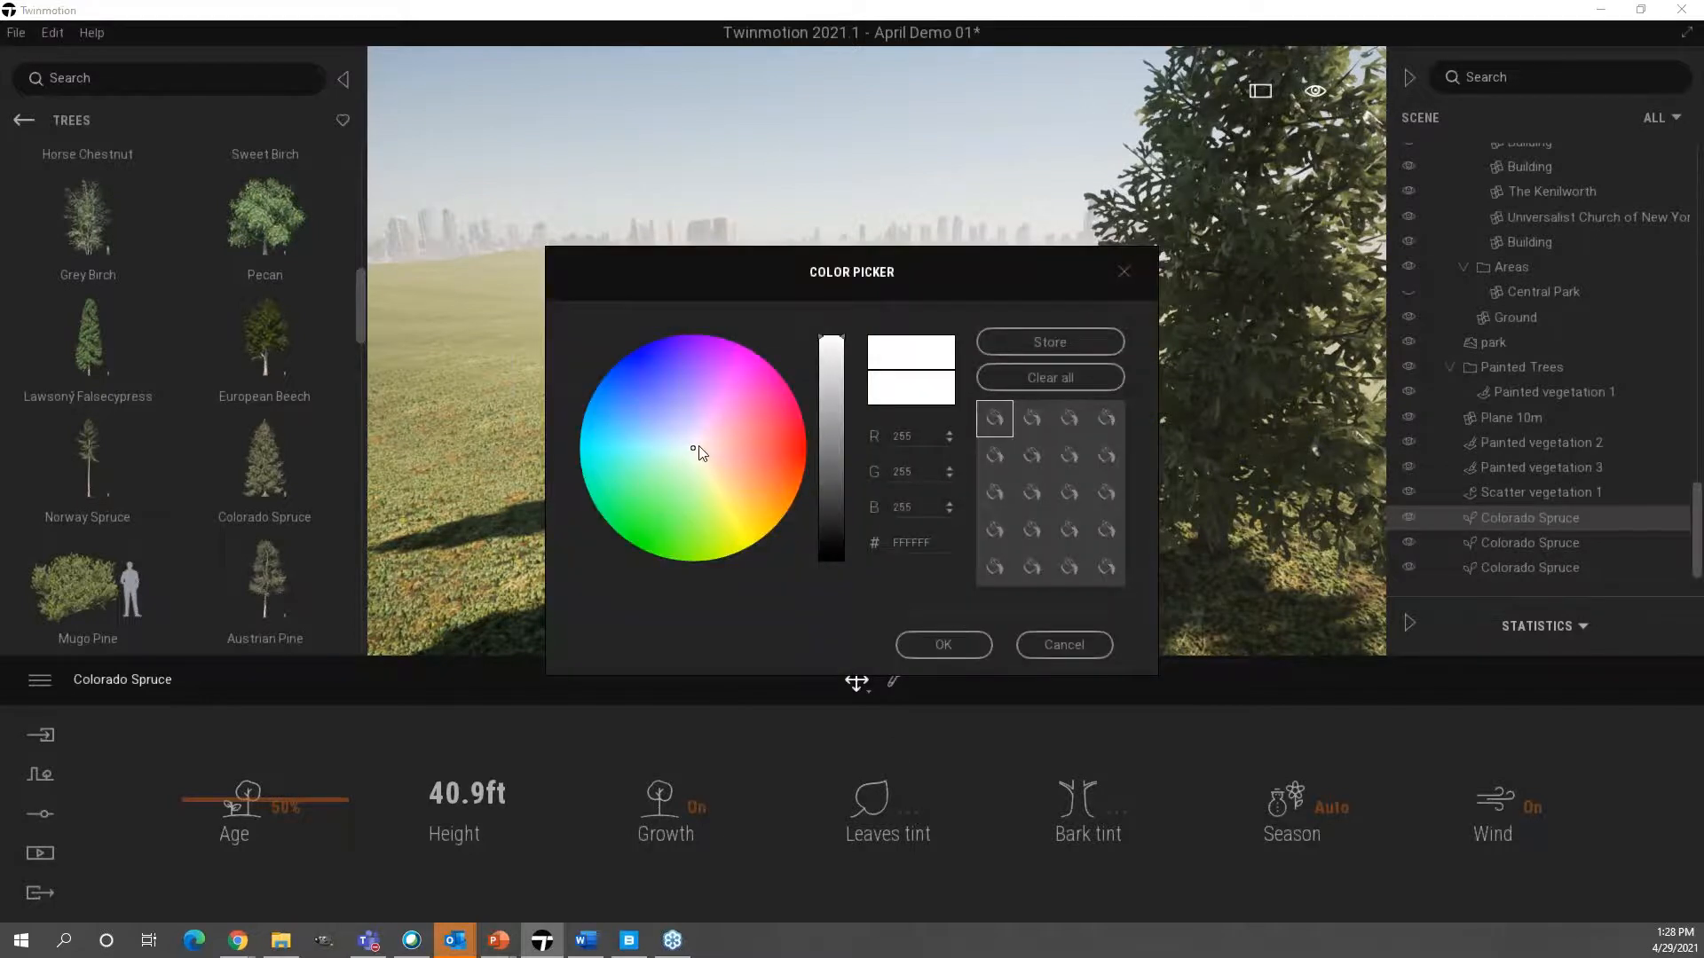
{"action": "left_click_drag", "start_coordinate": [696, 452], "coordinate": [628, 384]}
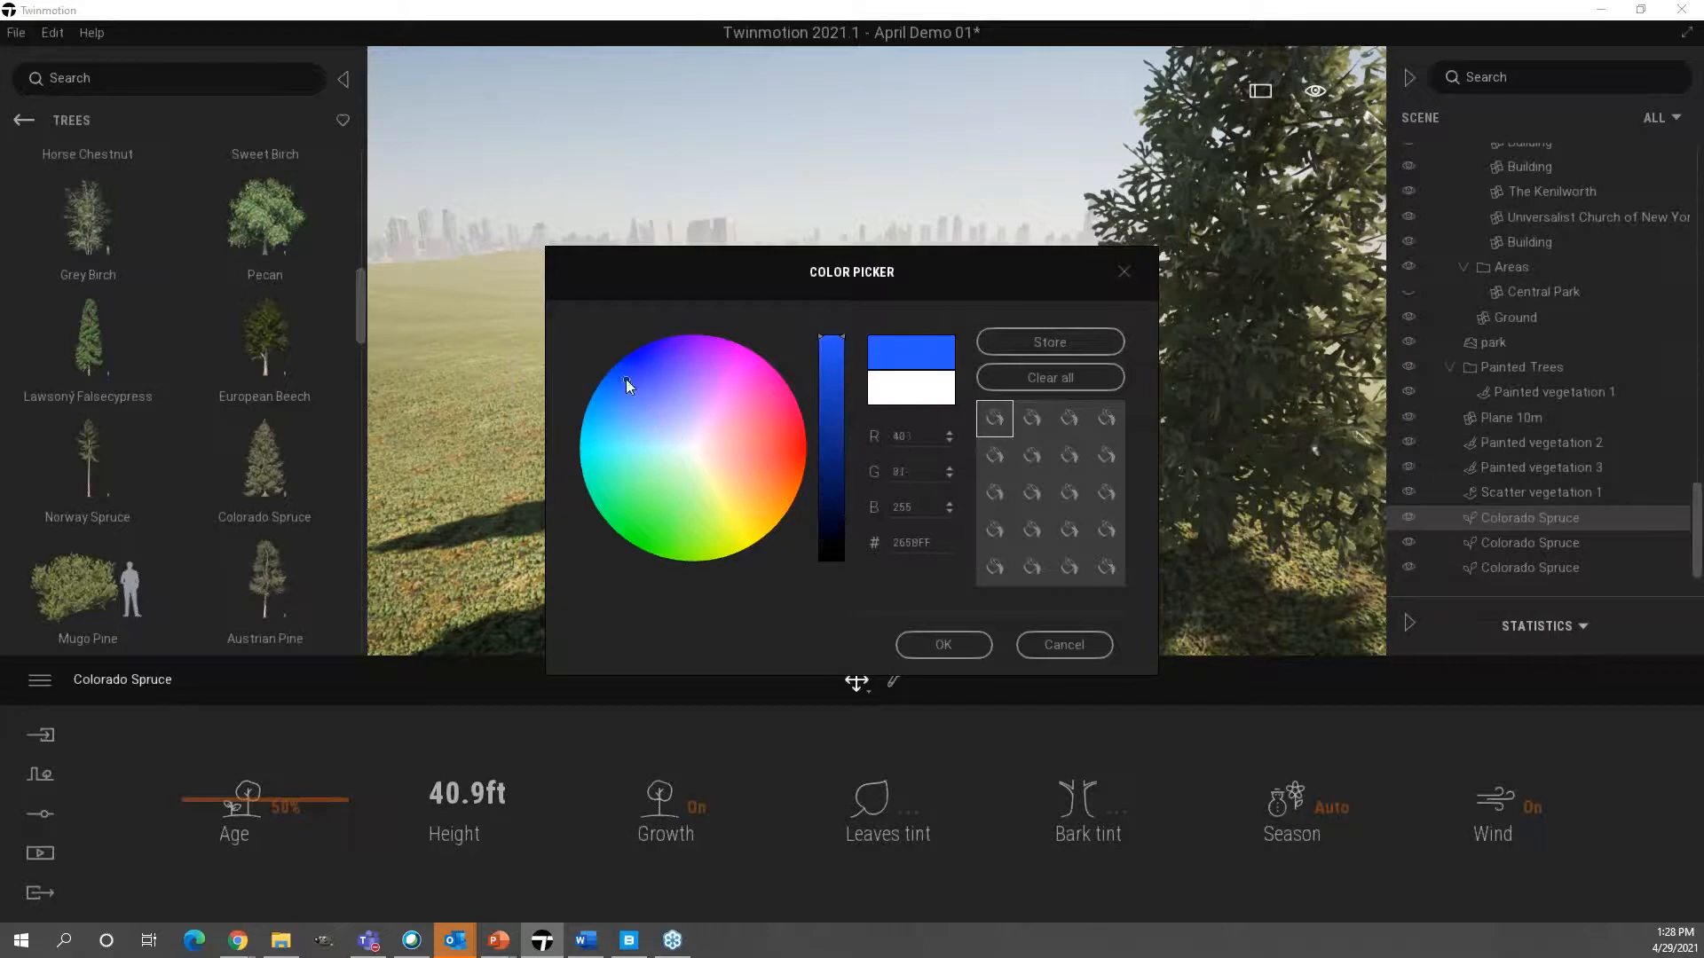
{"action": "left_click", "coordinate": [943, 644]}
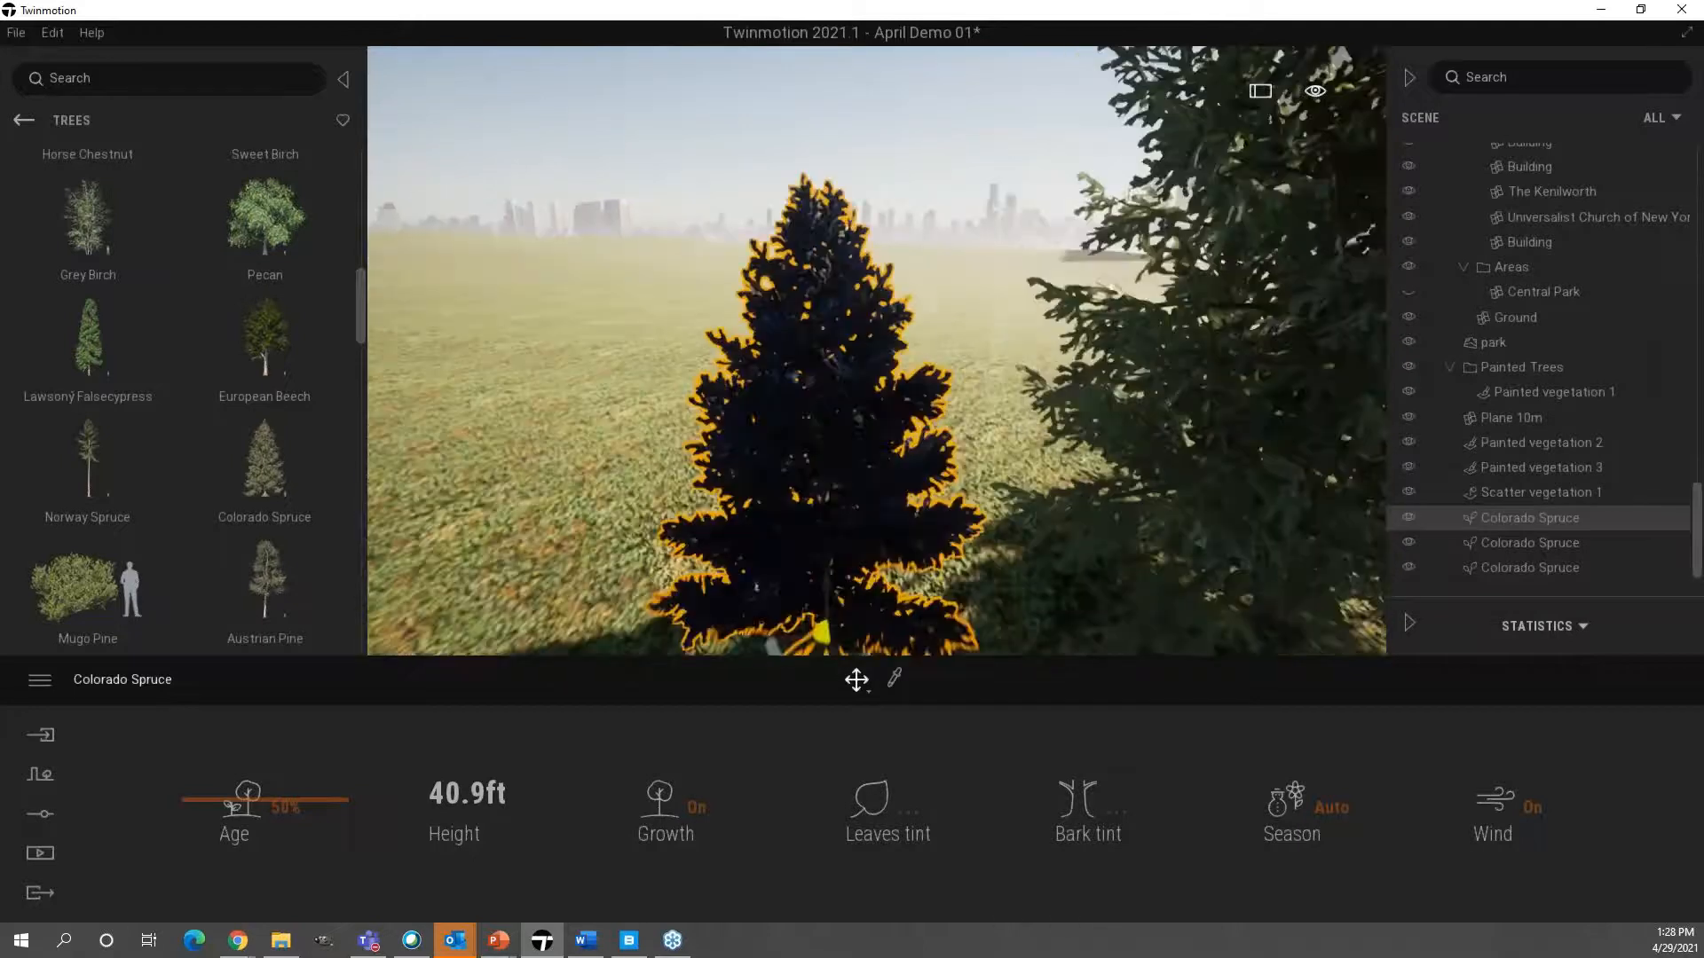
{"action": "left_click", "coordinate": [1037, 330]}
{"action": "mouse_move", "coordinate": [1033, 352]}
{"action": "right_mouse_down"}
{"action": "mouse_move", "coordinate": [923, 382]}
{"action": "mouse_move", "coordinate": [745, 383]}
{"action": "mouse_move", "coordinate": [1059, 349]}
{"action": "right_mouse_up"}
{"action": "key", "text": "w"}
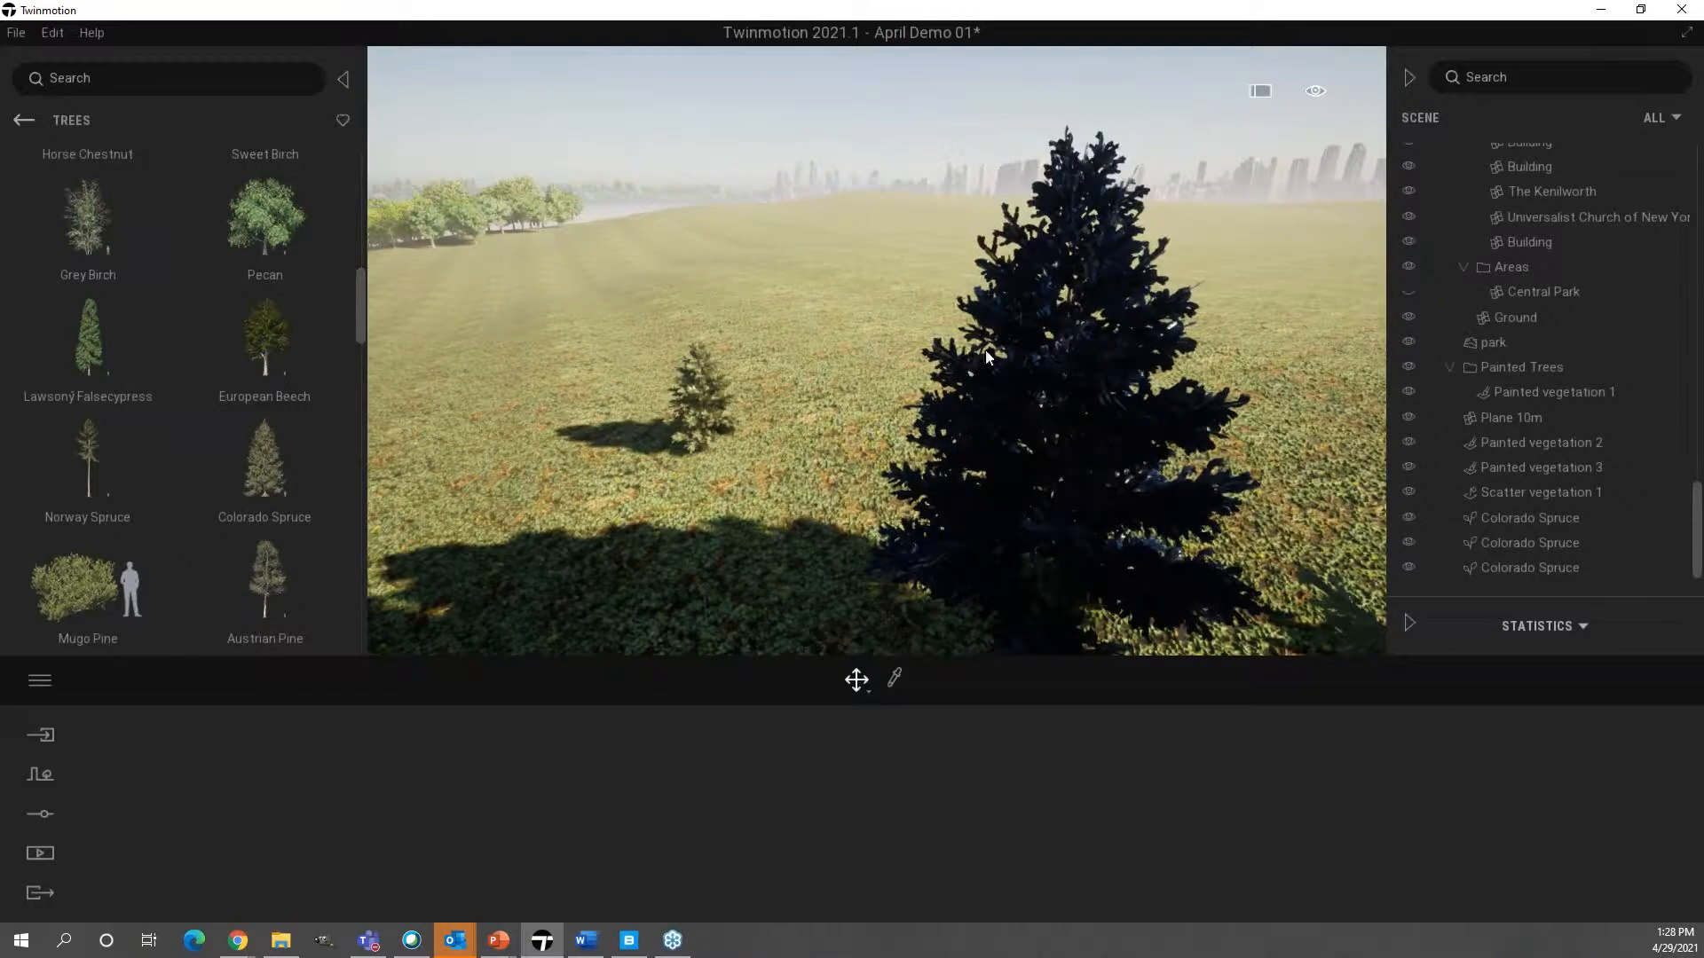
{"action": "scroll", "coordinate": [360, 306], "scroll_direction": "up", "scroll_amount": 4}
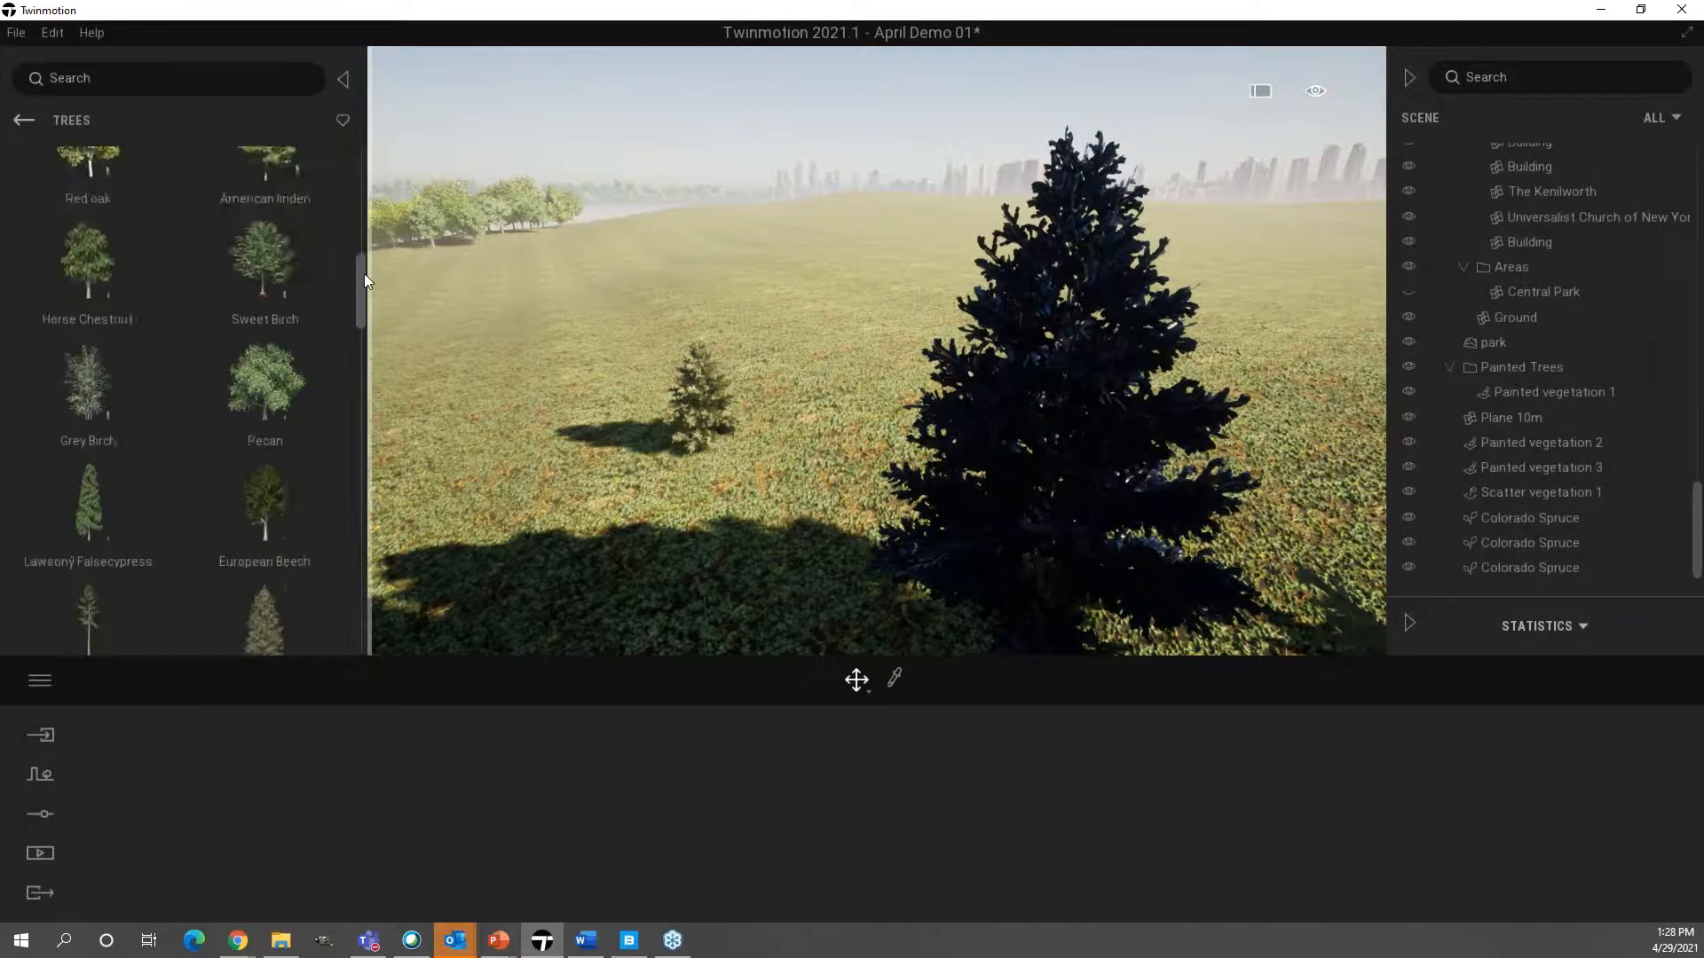
{"action": "scroll", "coordinate": [365, 344], "scroll_direction": "down", "scroll_amount": 8}
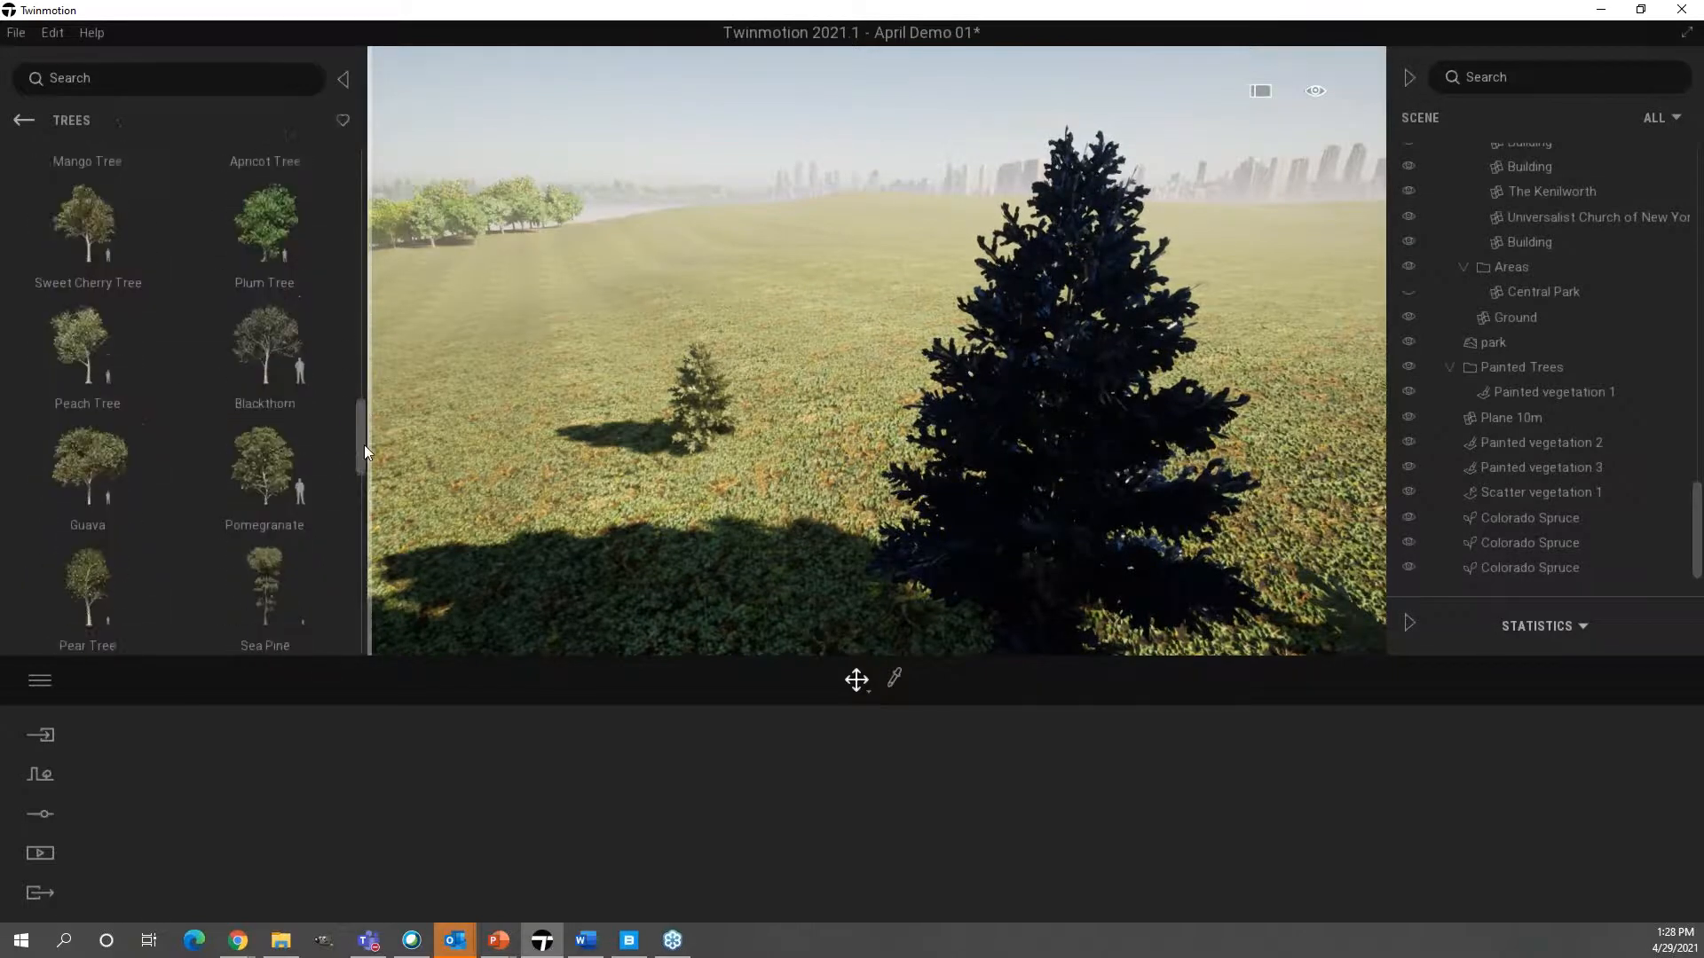
{"action": "scroll", "coordinate": [360, 448], "scroll_direction": "up", "scroll_amount": 2}
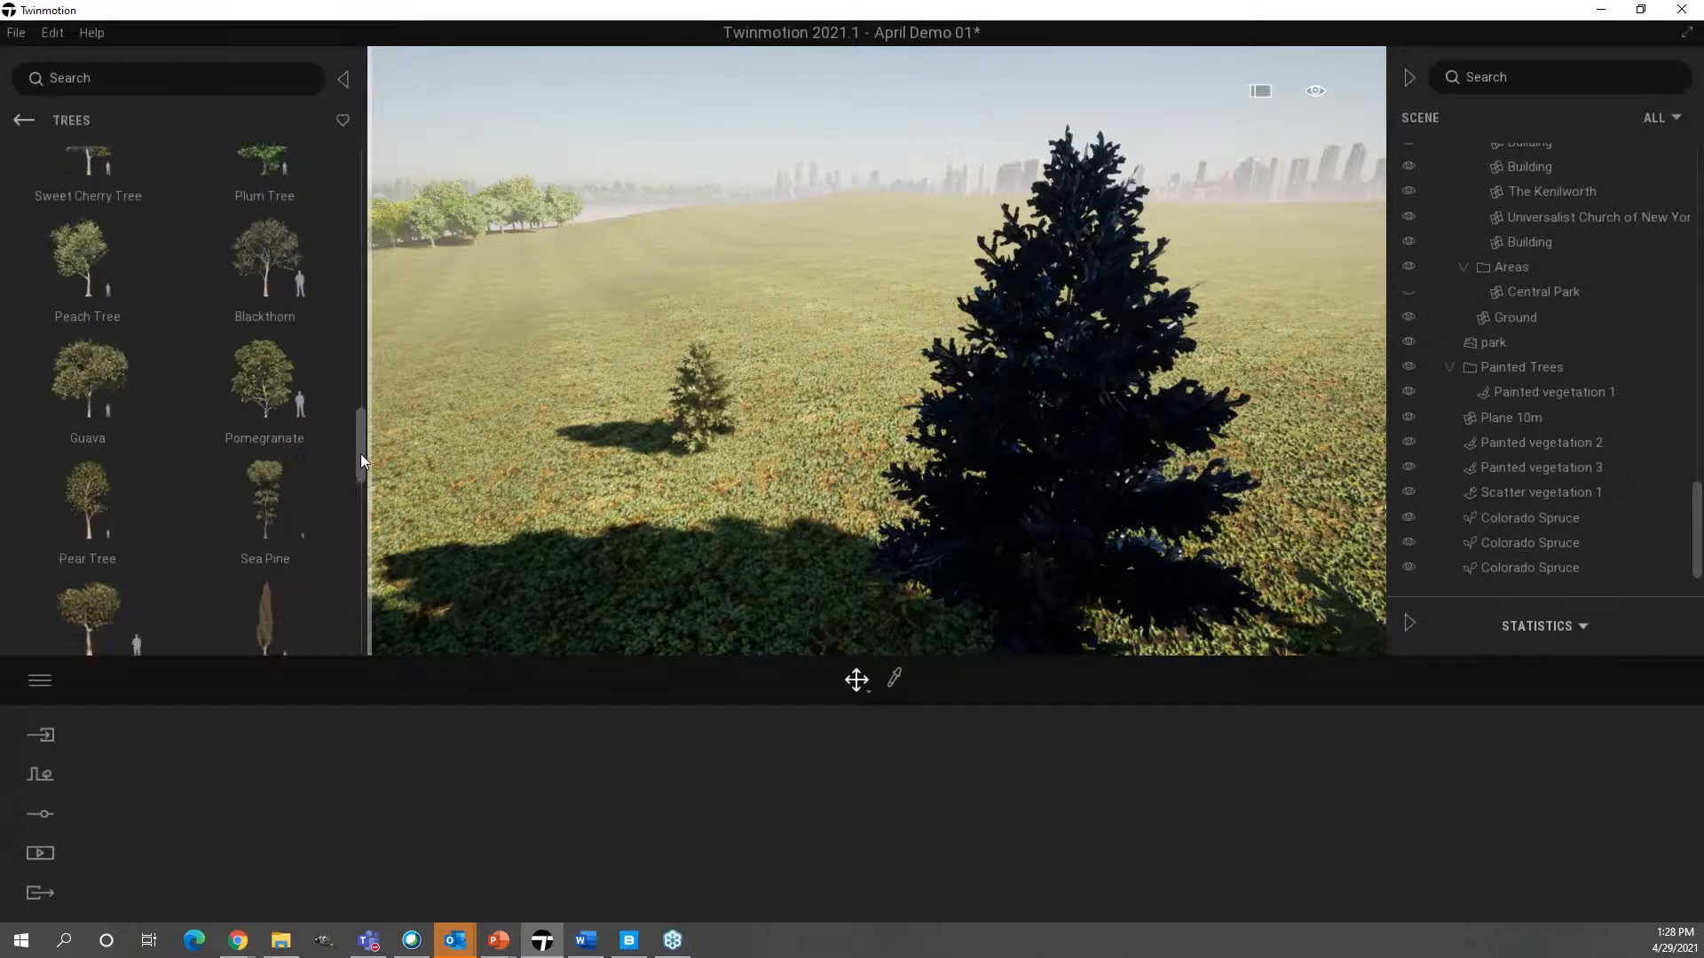
{"action": "scroll", "coordinate": [380, 348], "scroll_direction": "up", "scroll_amount": 6}
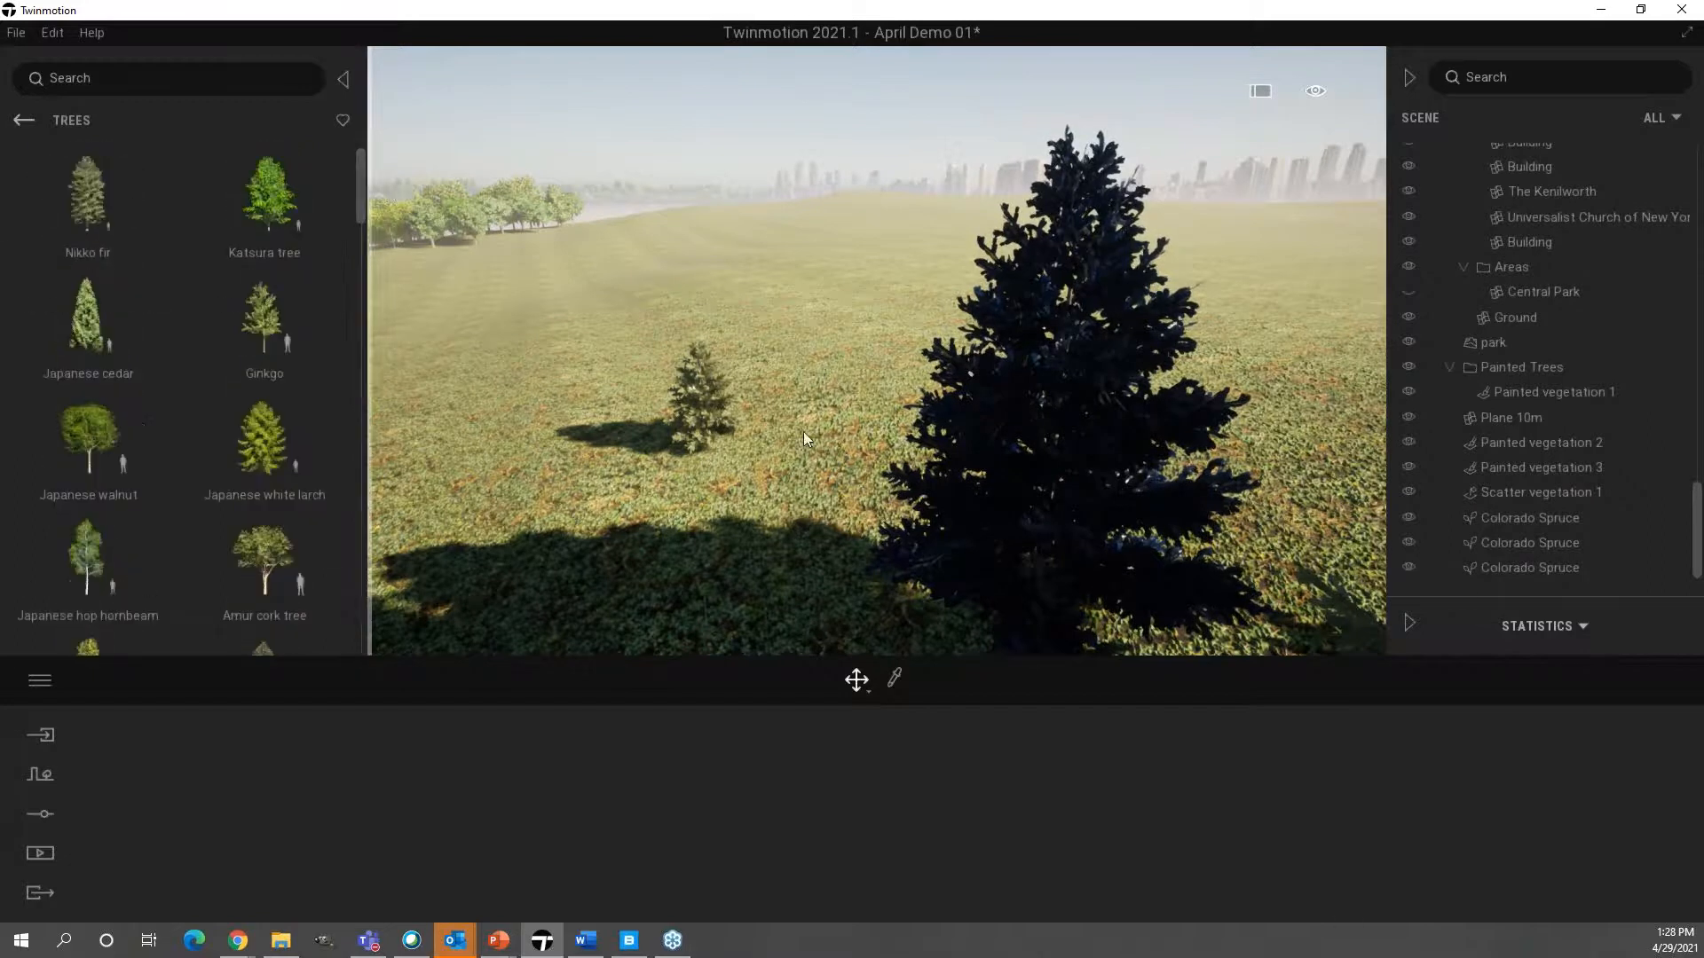
- Change the leaves tint of the middle Colorado Spruce to near-white (#FDFFFB) and deselect the tree
{"action": "left_click_drag", "start_coordinate": [802, 432], "coordinate": [834, 432]}
{"action": "right_click_drag", "start_coordinate": [834, 431], "coordinate": [923, 431]}
{"action": "key", "text": "s"}
{"action": "key", "text": "s"}
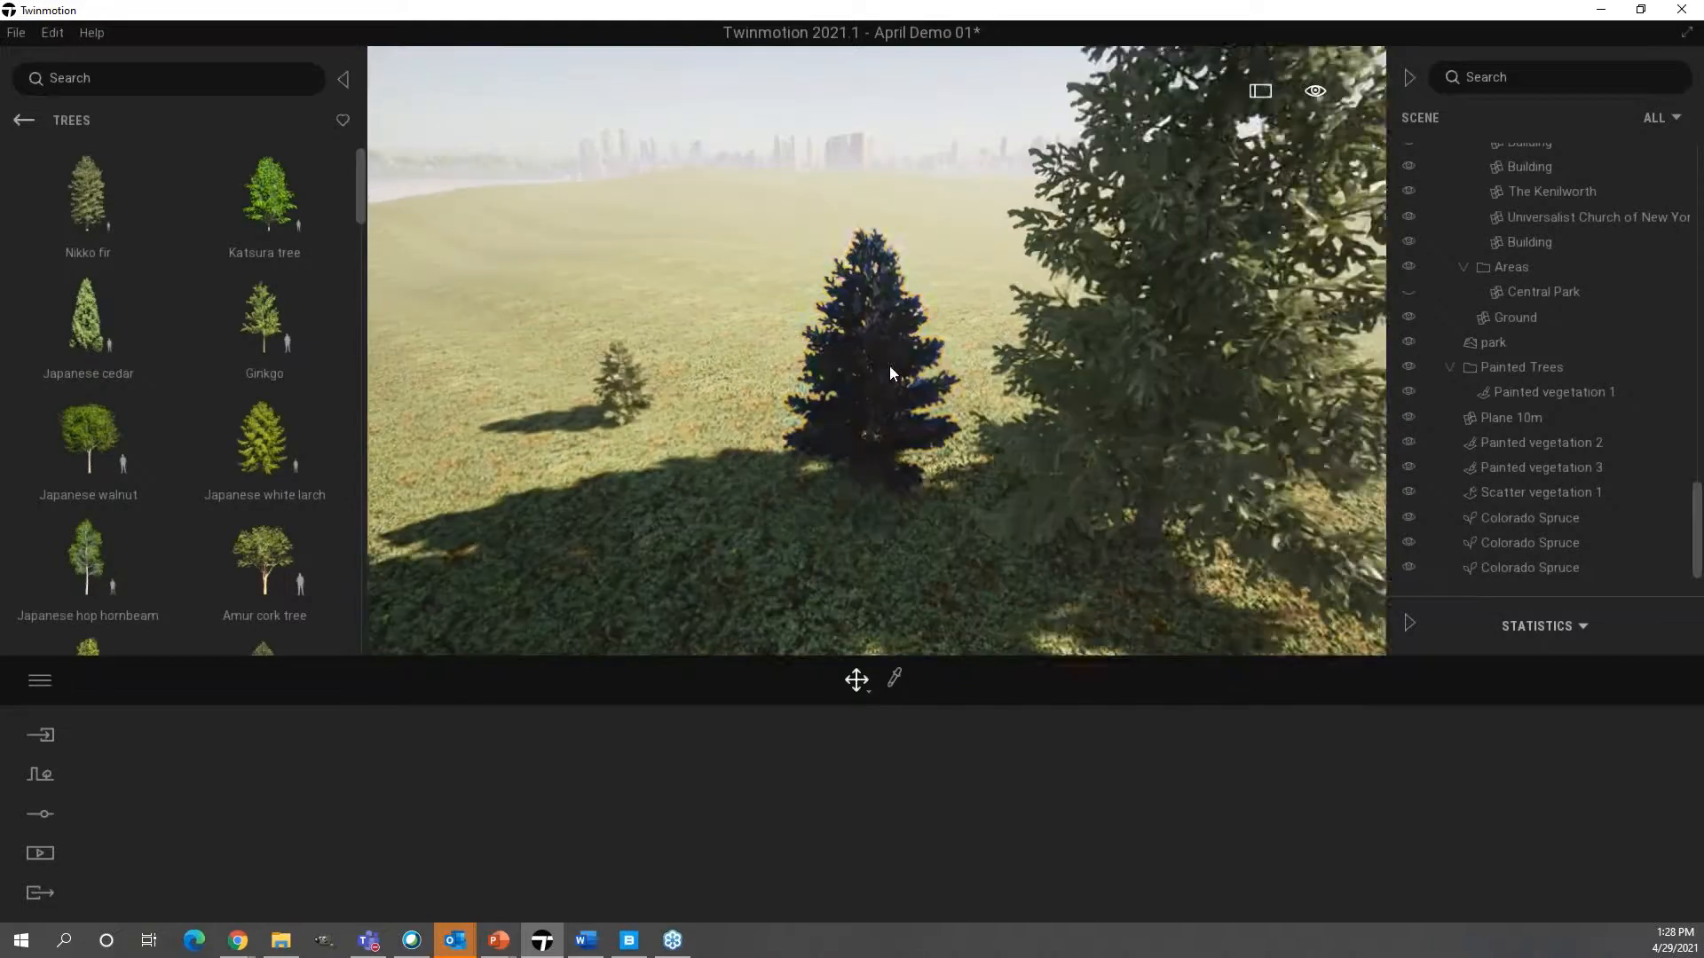
{"action": "left_click", "coordinate": [868, 438]}
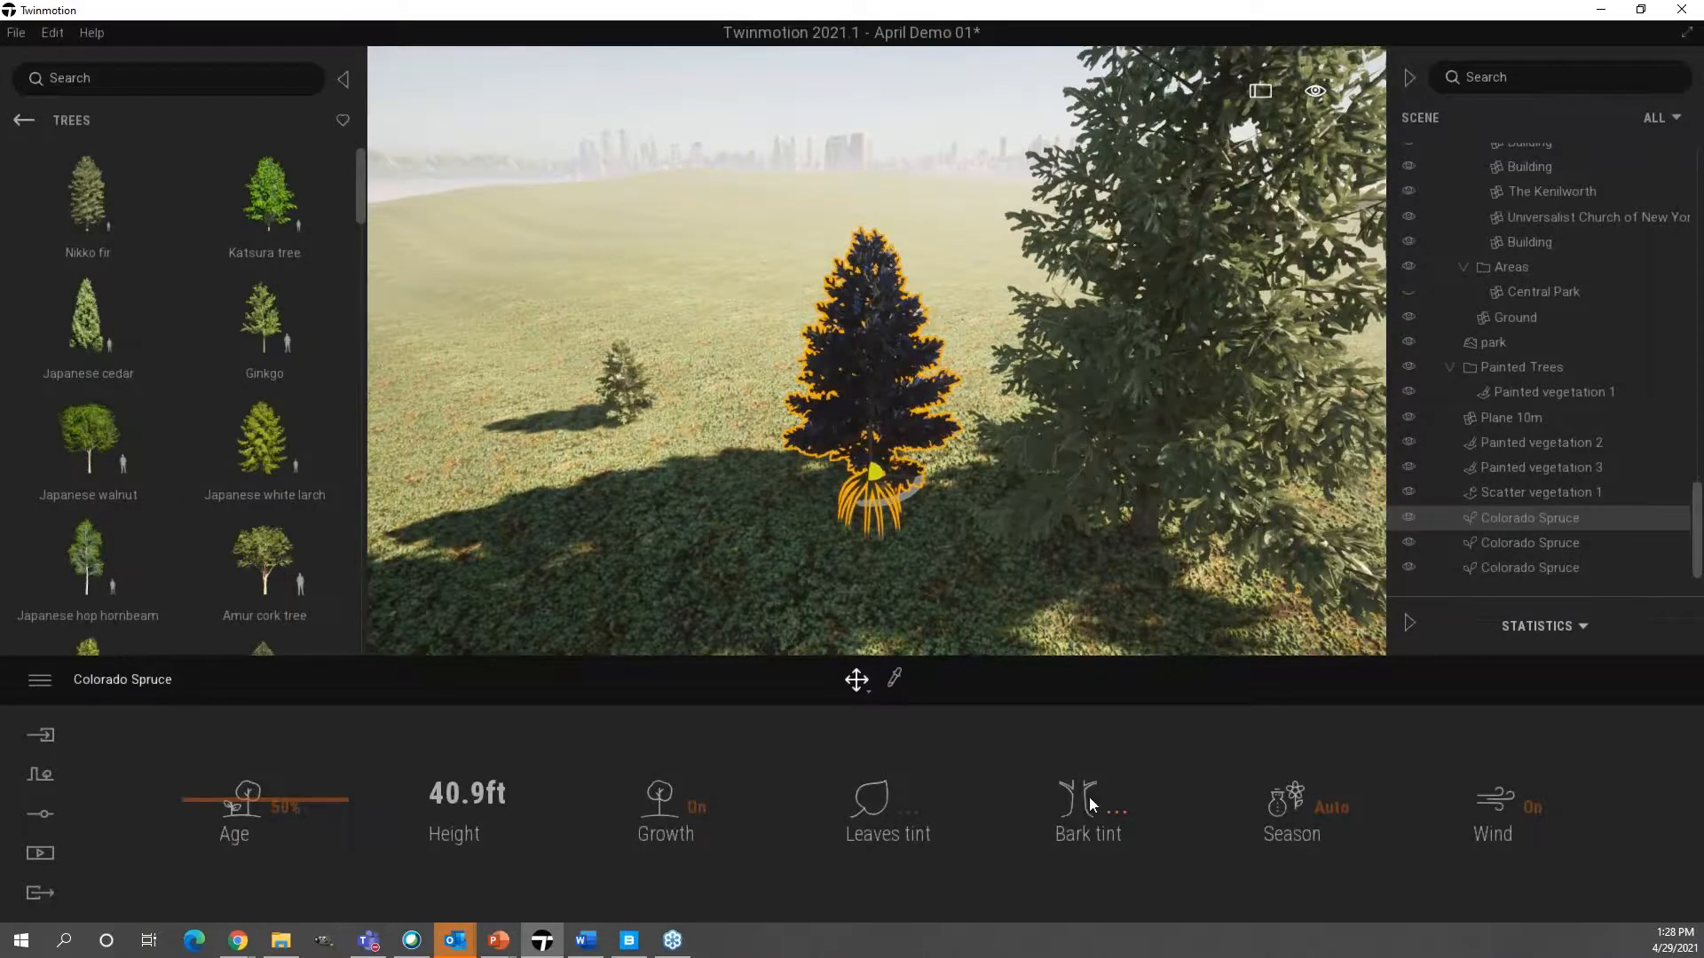
{"action": "left_click", "coordinate": [903, 811]}
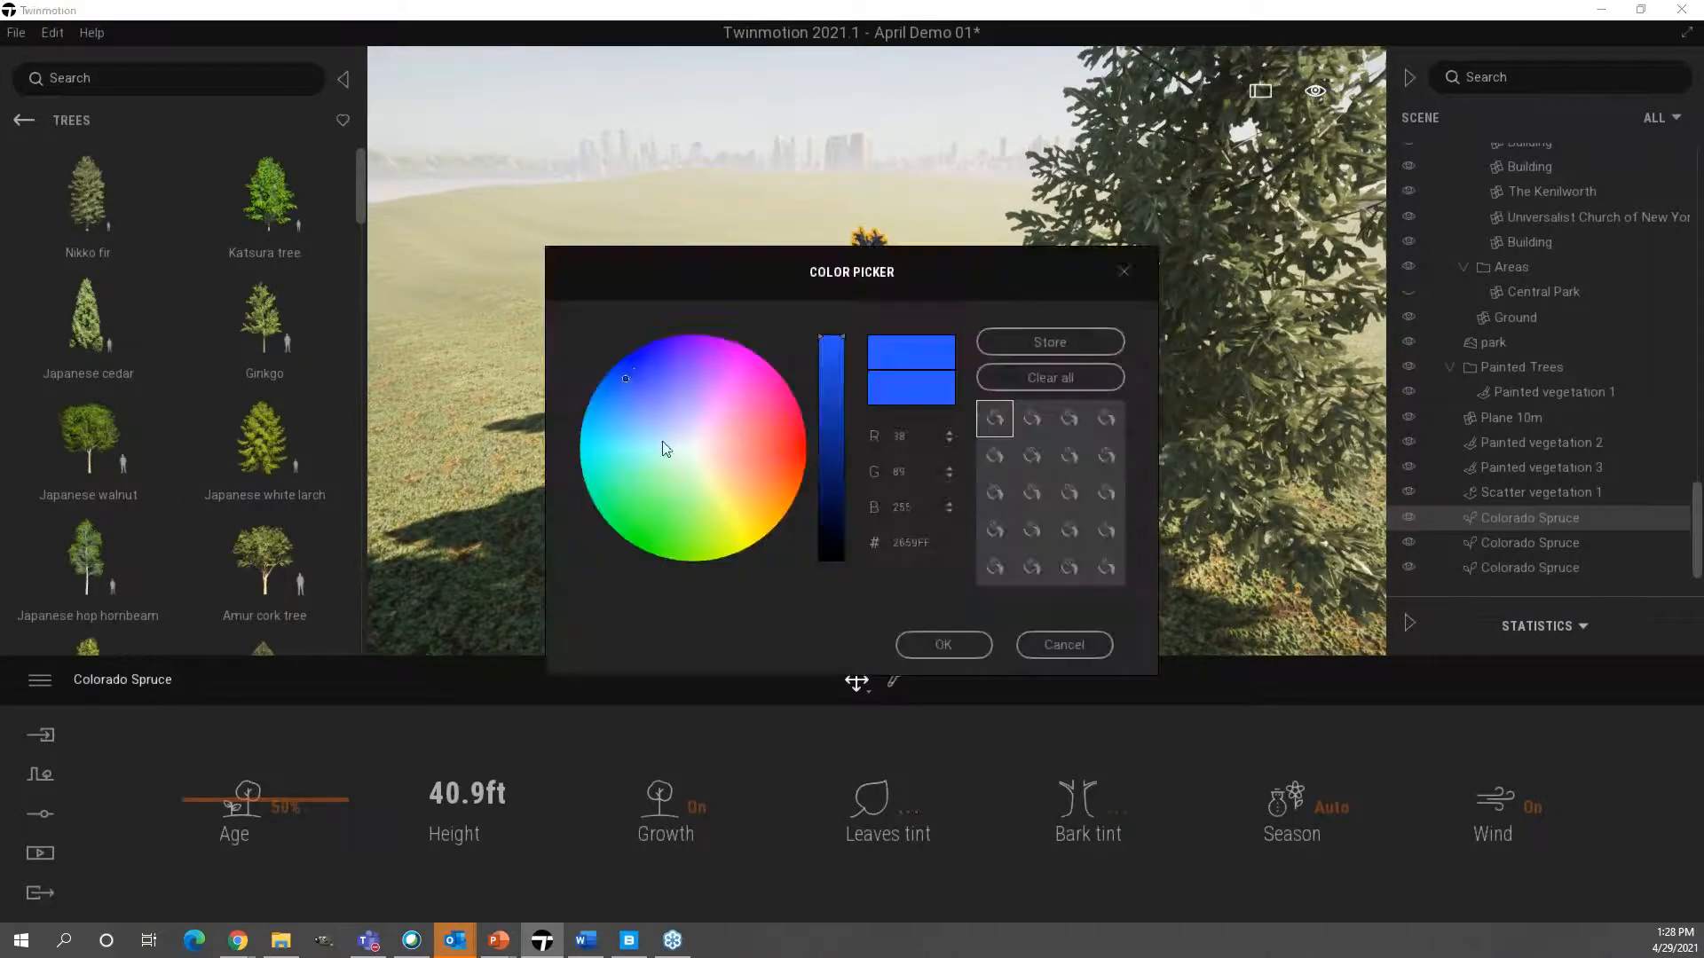
{"action": "left_click_drag", "start_coordinate": [644, 393], "coordinate": [694, 450]}
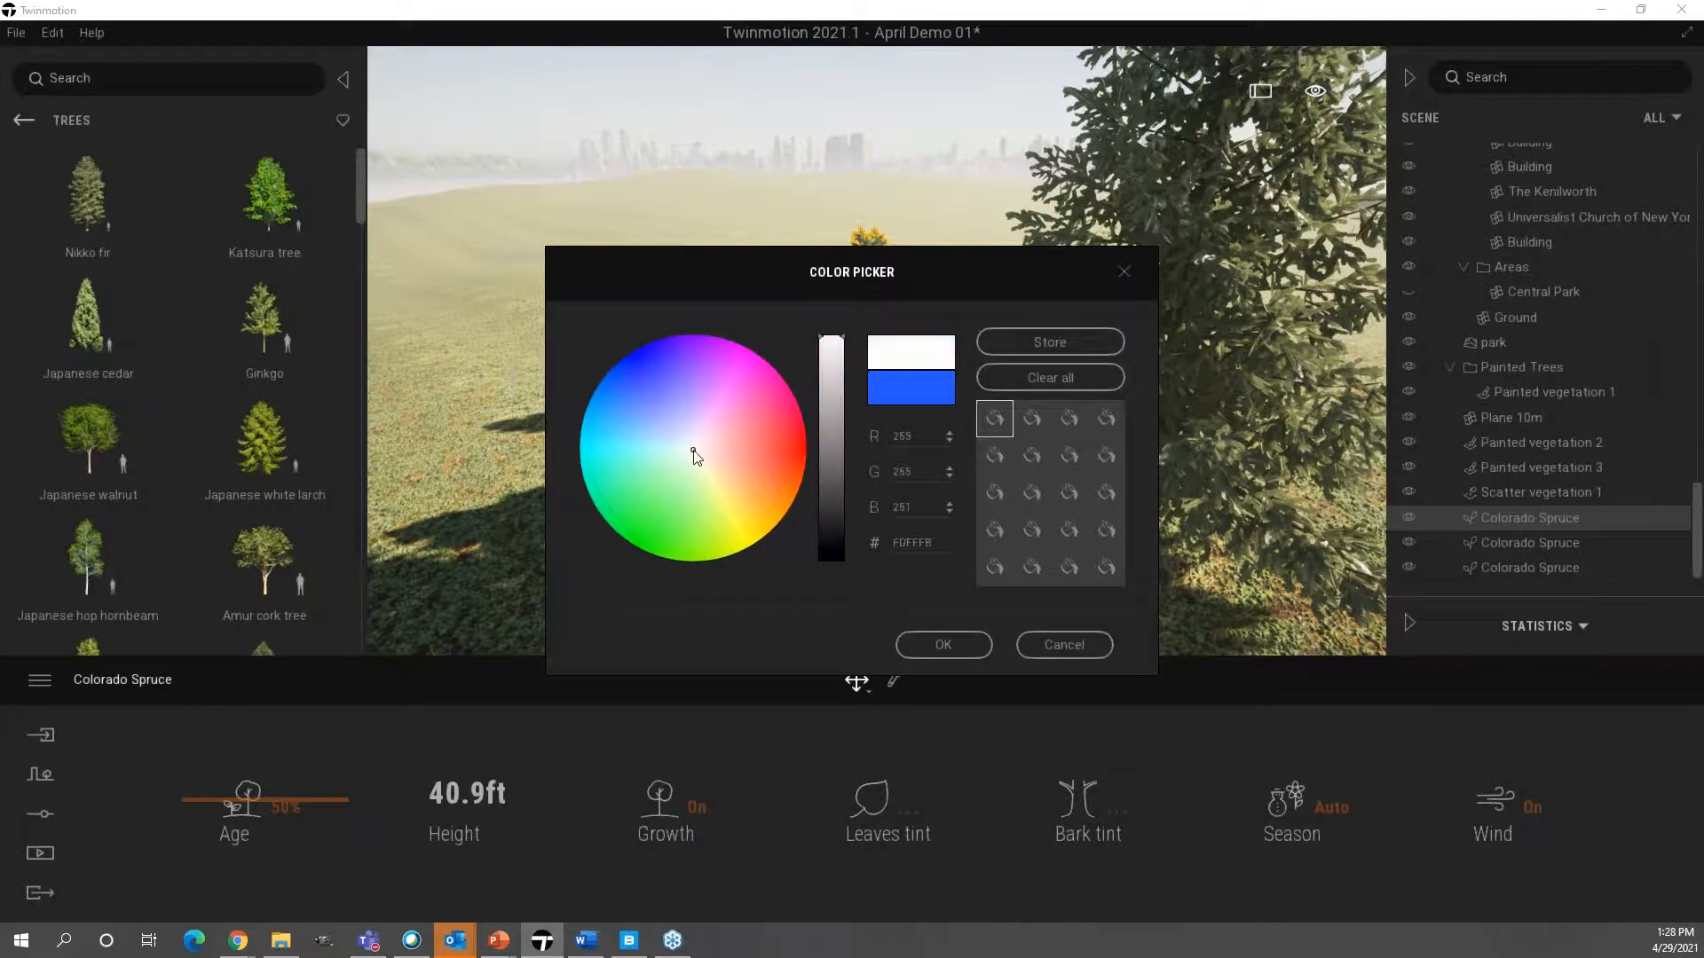
{"action": "left_click", "coordinate": [942, 647]}
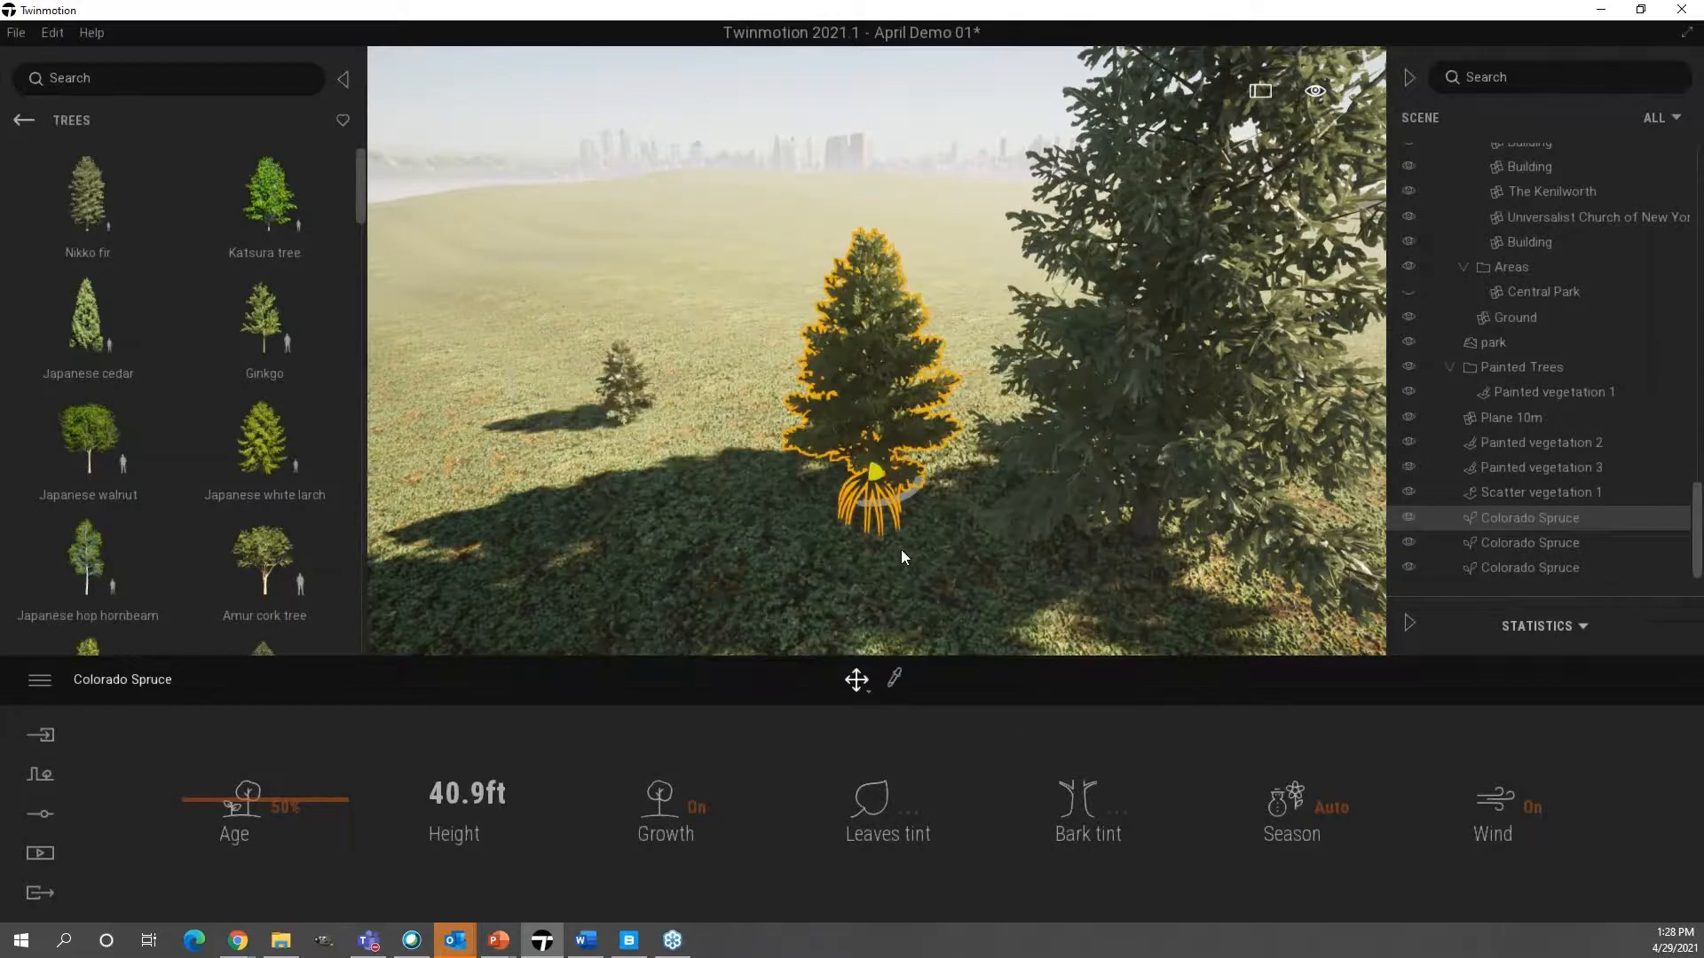
{"action": "left_click", "coordinate": [902, 551]}
{"action": "right_click_drag", "start_coordinate": [942, 461], "coordinate": [1003, 439]}
{"action": "scroll", "coordinate": [518, 425], "scroll_direction": "up", "scroll_amount": 2}
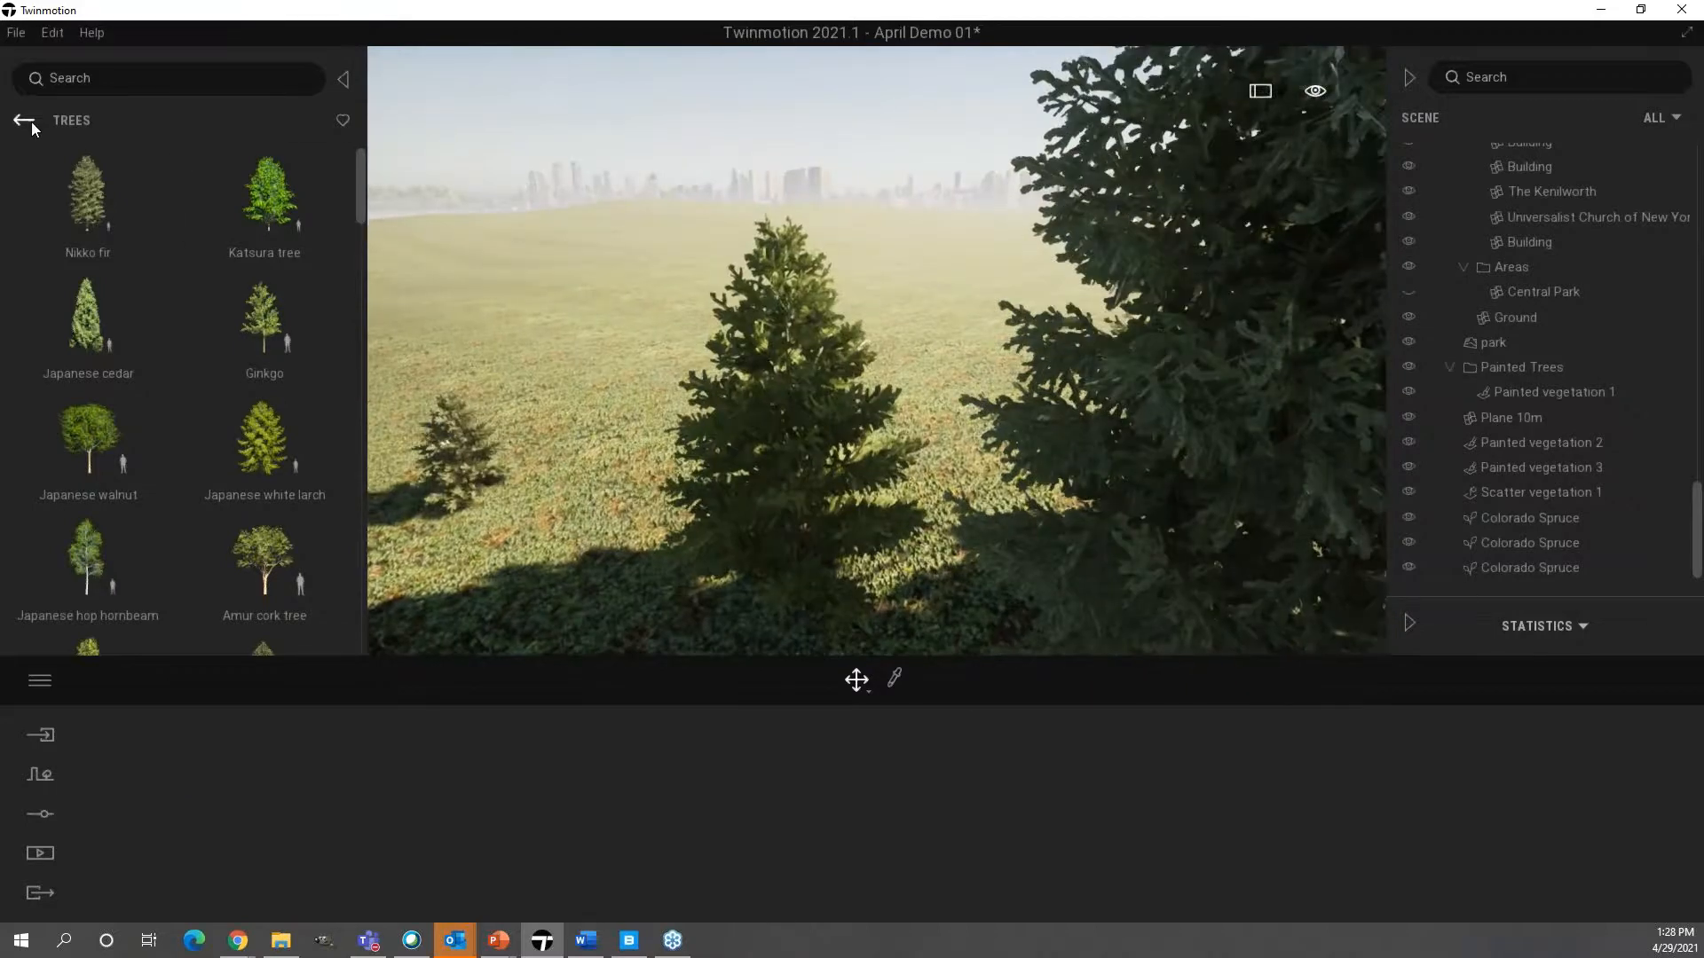
- Leave the vegetation library and view the balcony models in the Building category of the Quixel Megascans 3D assets
{"action": "left_click", "coordinate": [30, 120]}
{"action": "right_click_drag", "start_coordinate": [873, 508], "coordinate": [625, 462]}
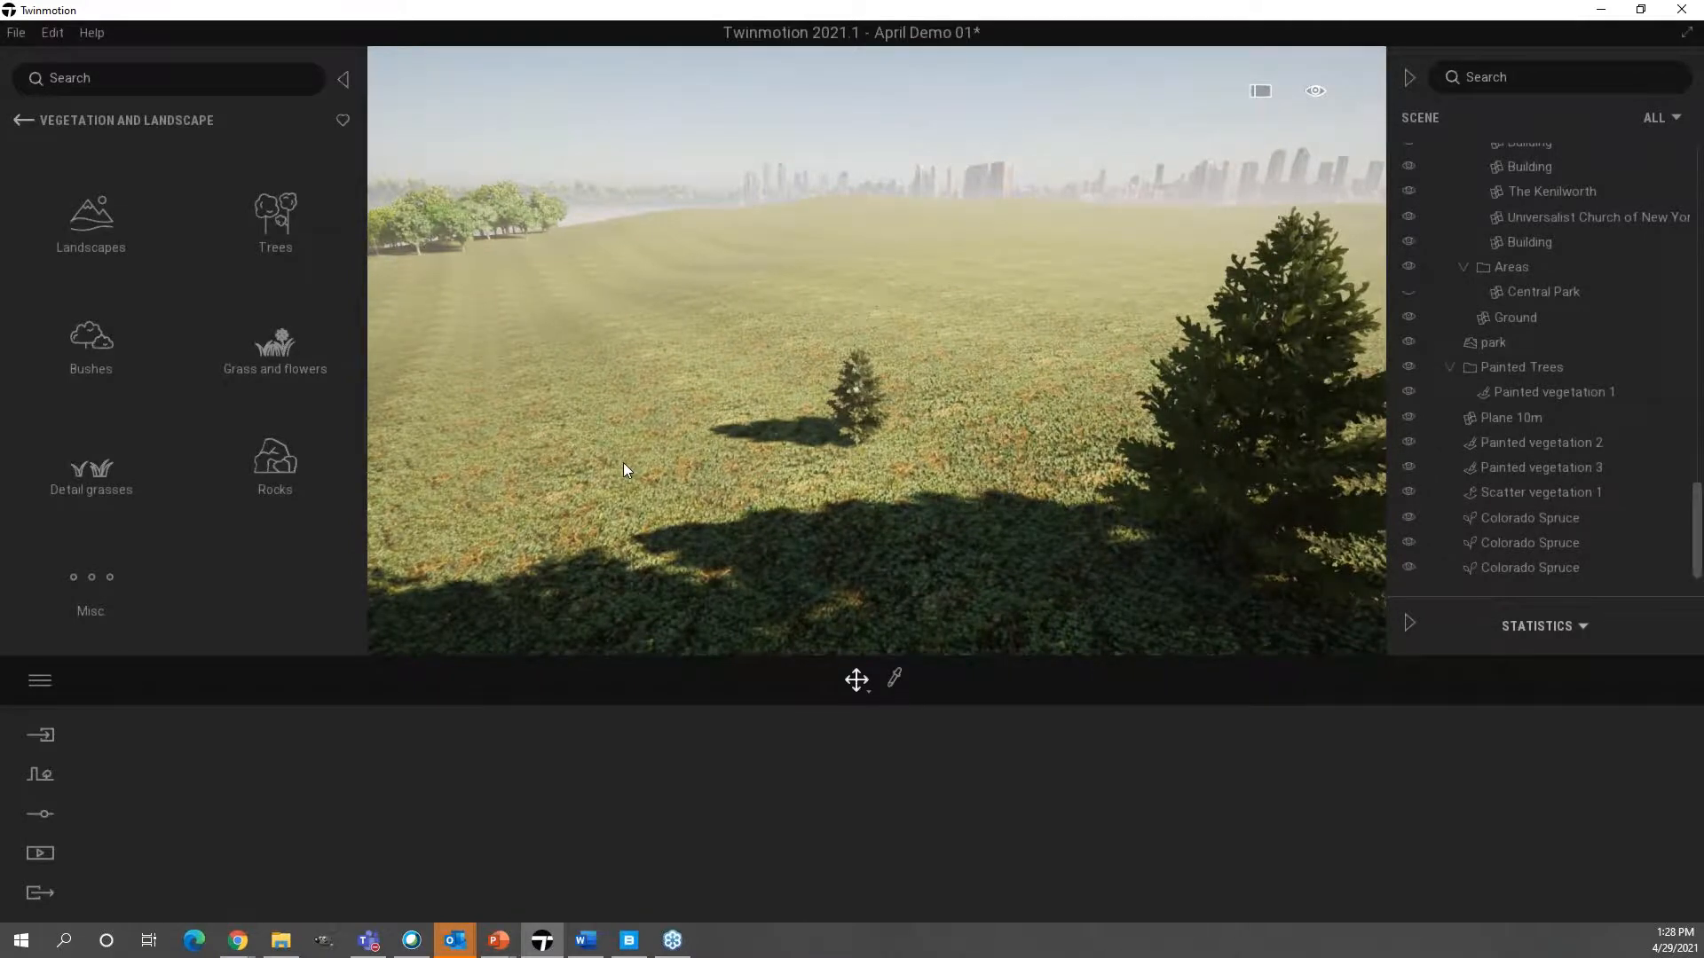
{"action": "left_click", "coordinate": [23, 120]}
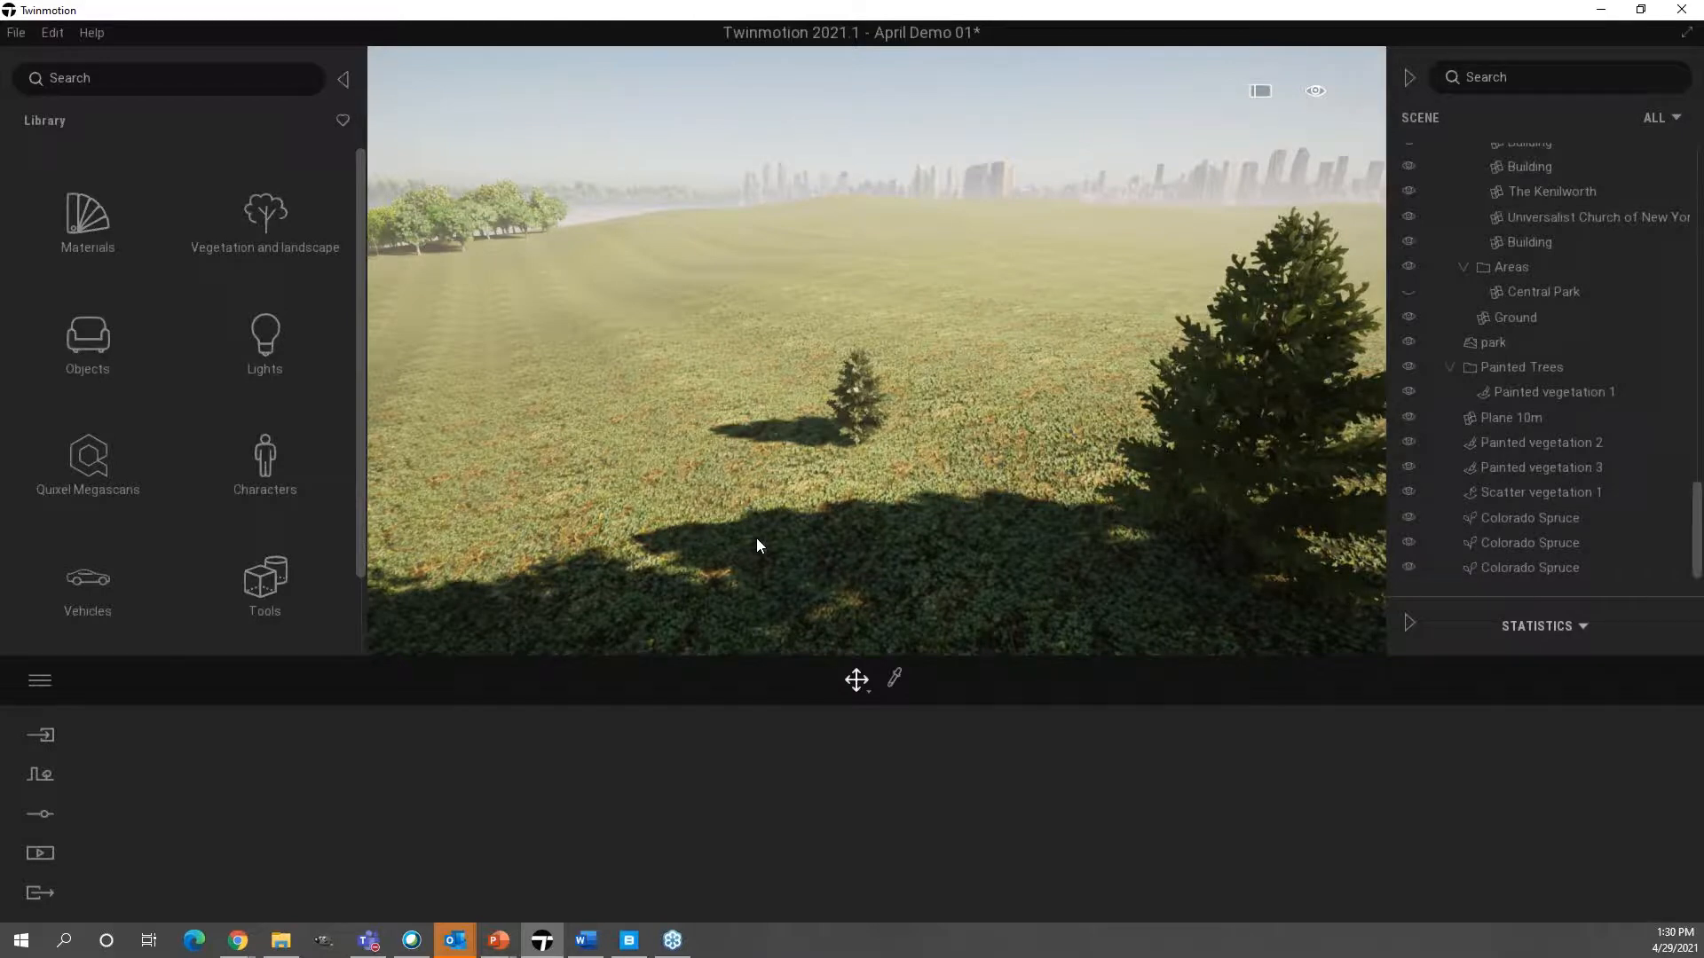
{"action": "left_click", "coordinate": [87, 469]}
{"action": "left_click", "coordinate": [86, 216]}
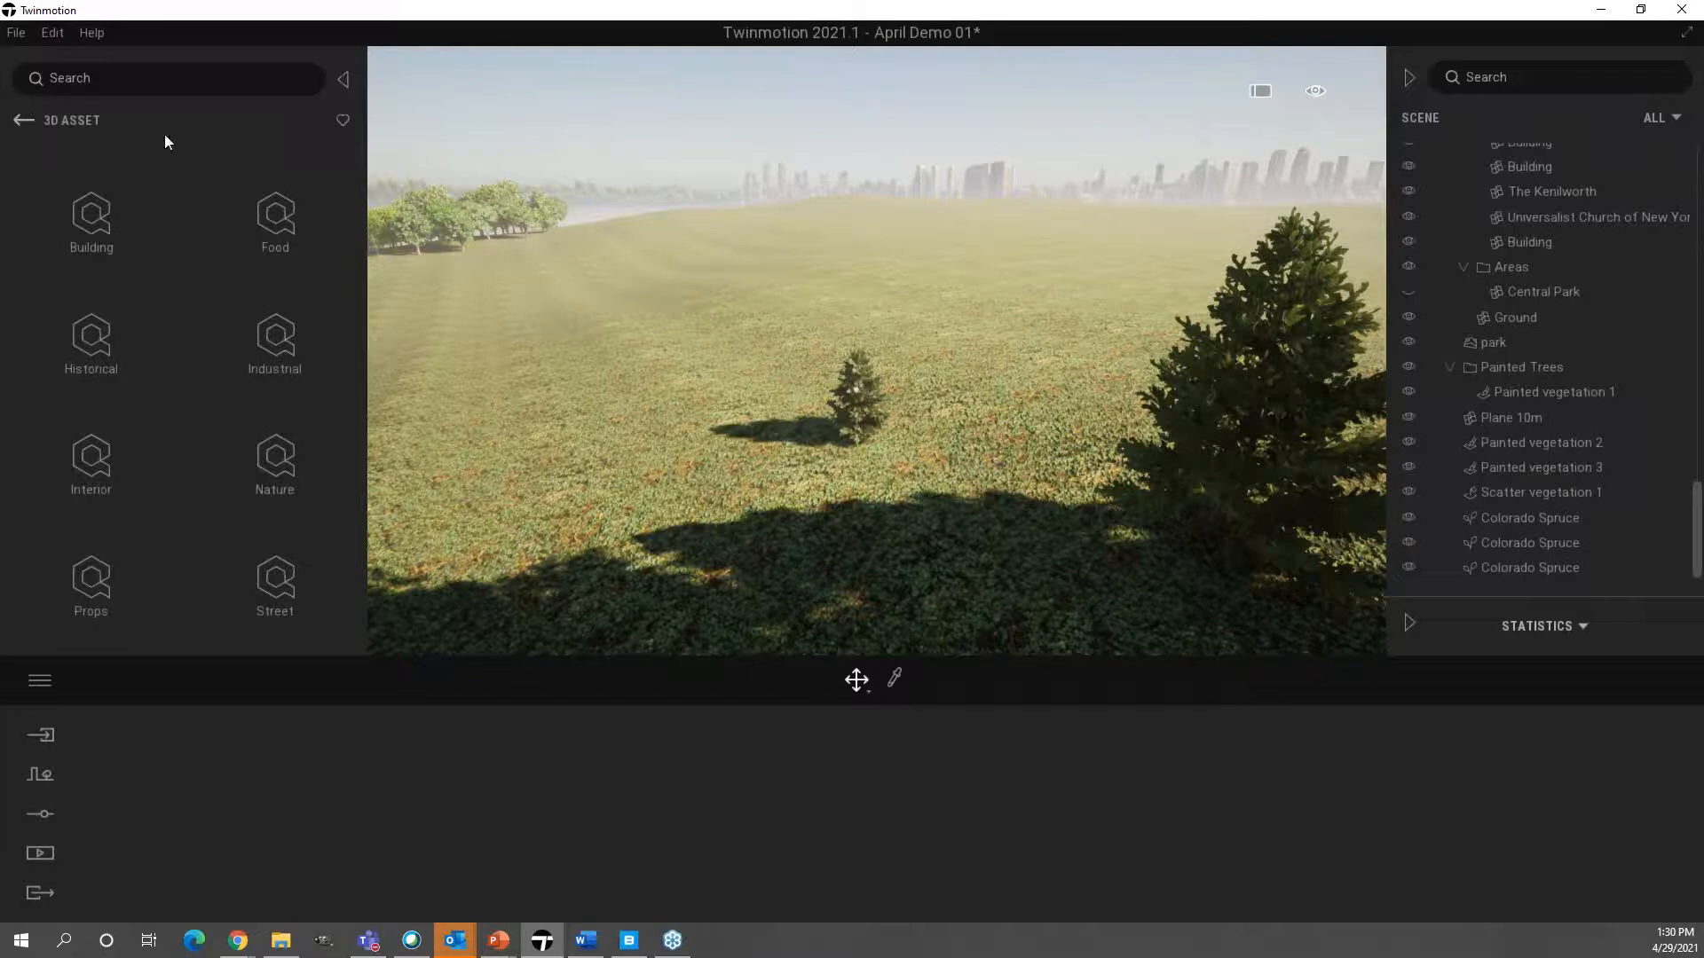
{"action": "left_click", "coordinate": [109, 232]}
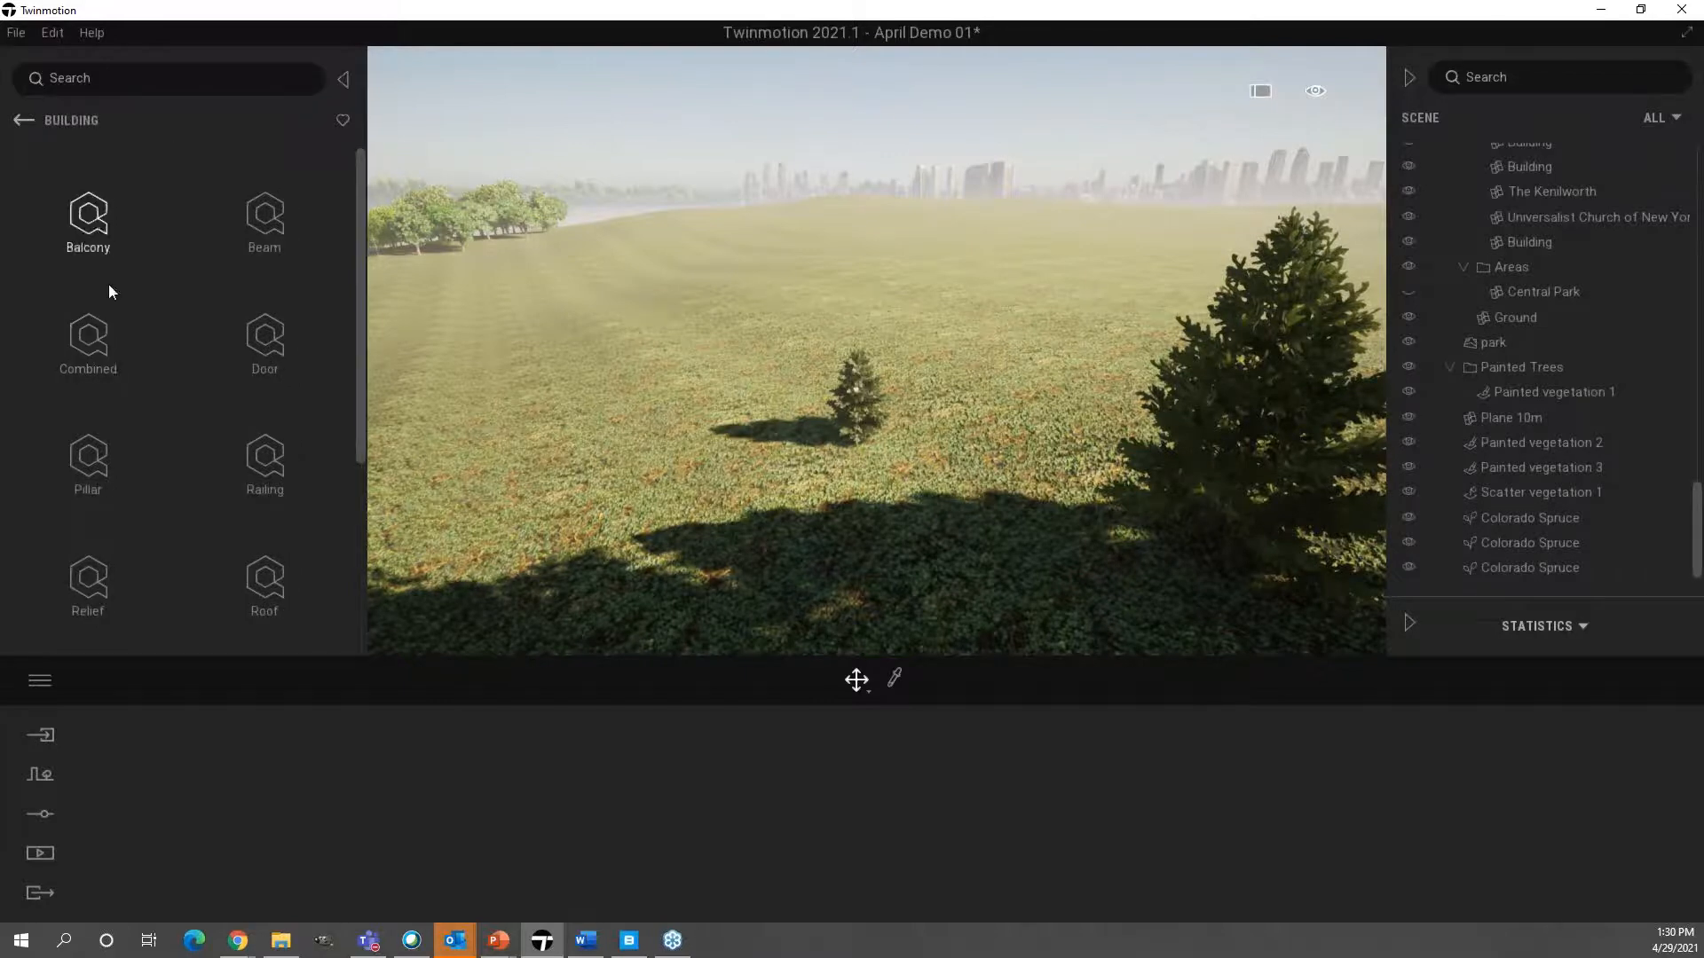
{"action": "left_click", "coordinate": [106, 286]}
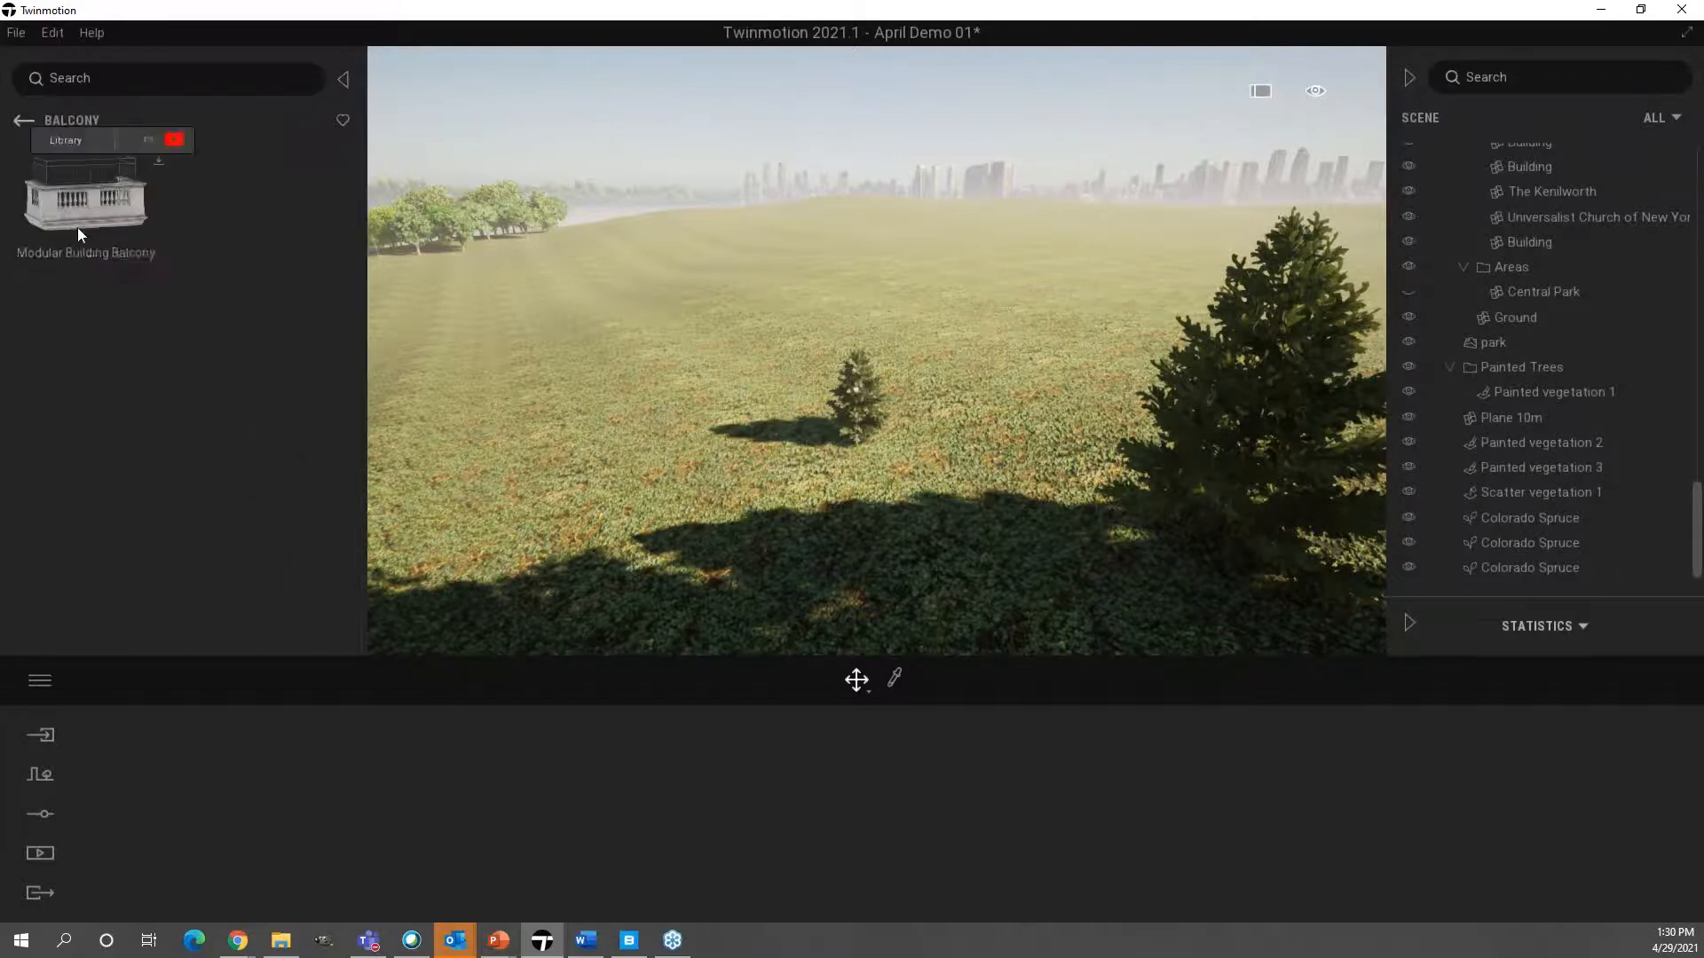
- View the Baked Goods models in the Food category and return to the 3D asset categories
{"action": "left_click", "coordinate": [22, 121]}
{"action": "left_click", "coordinate": [22, 121]}
{"action": "left_click", "coordinate": [269, 229]}
{"action": "left_click", "coordinate": [104, 223]}
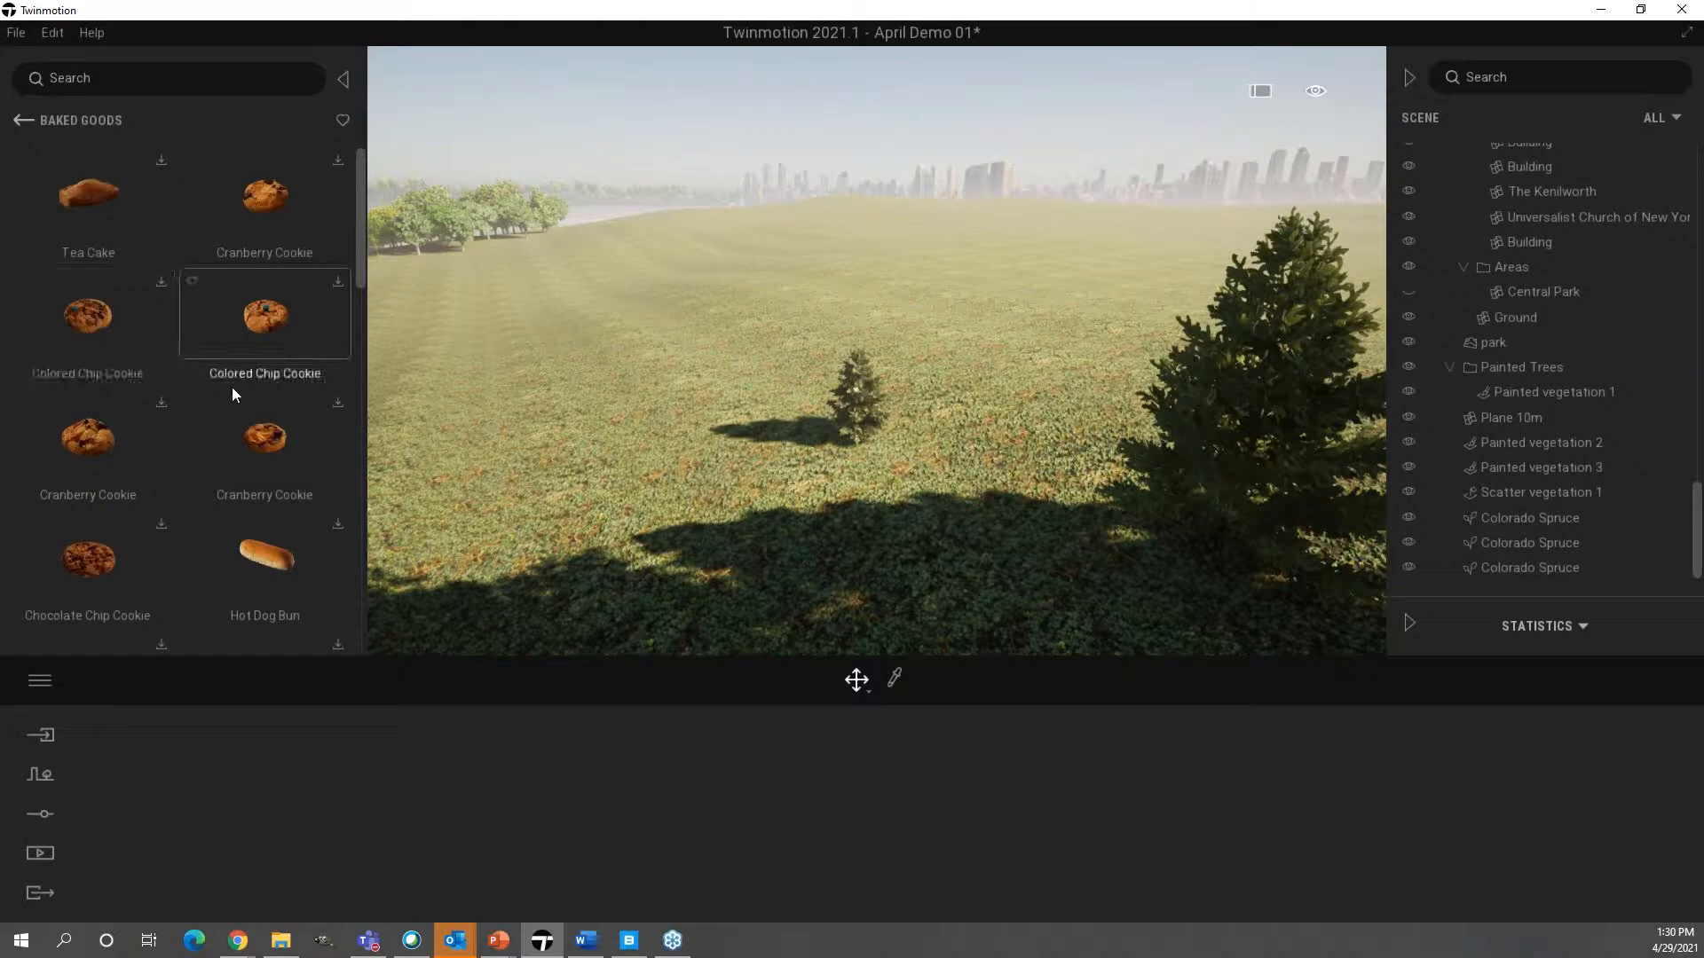
{"action": "left_click", "coordinate": [25, 121]}
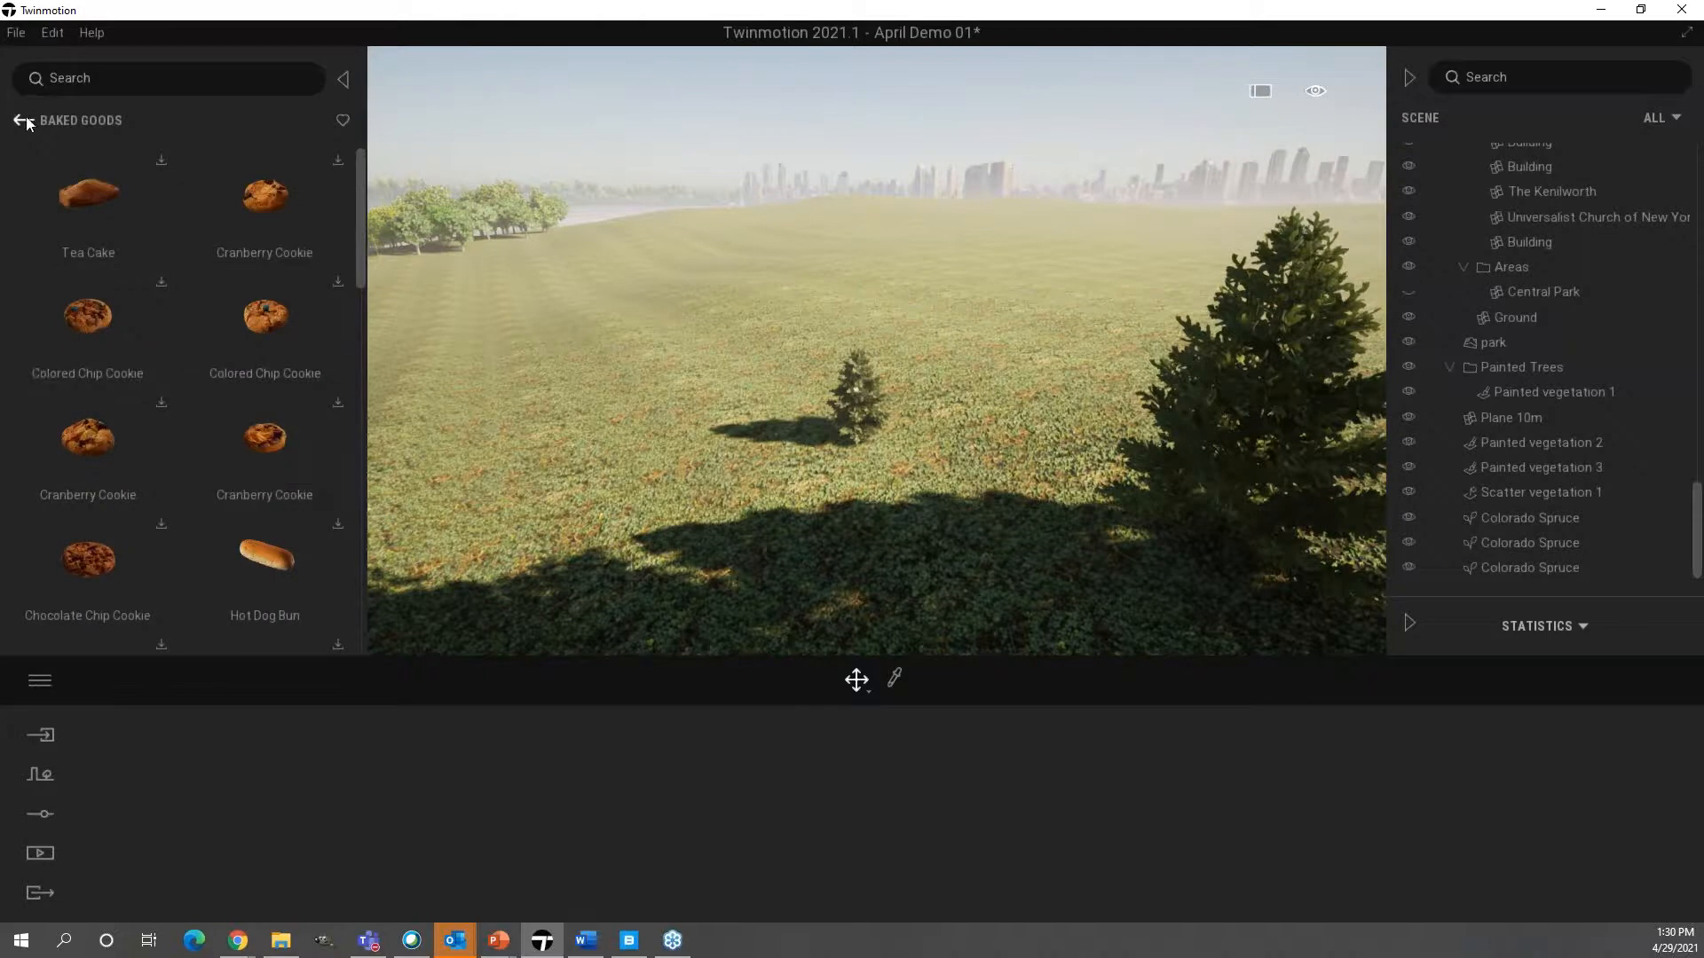
{"action": "left_click", "coordinate": [24, 122]}
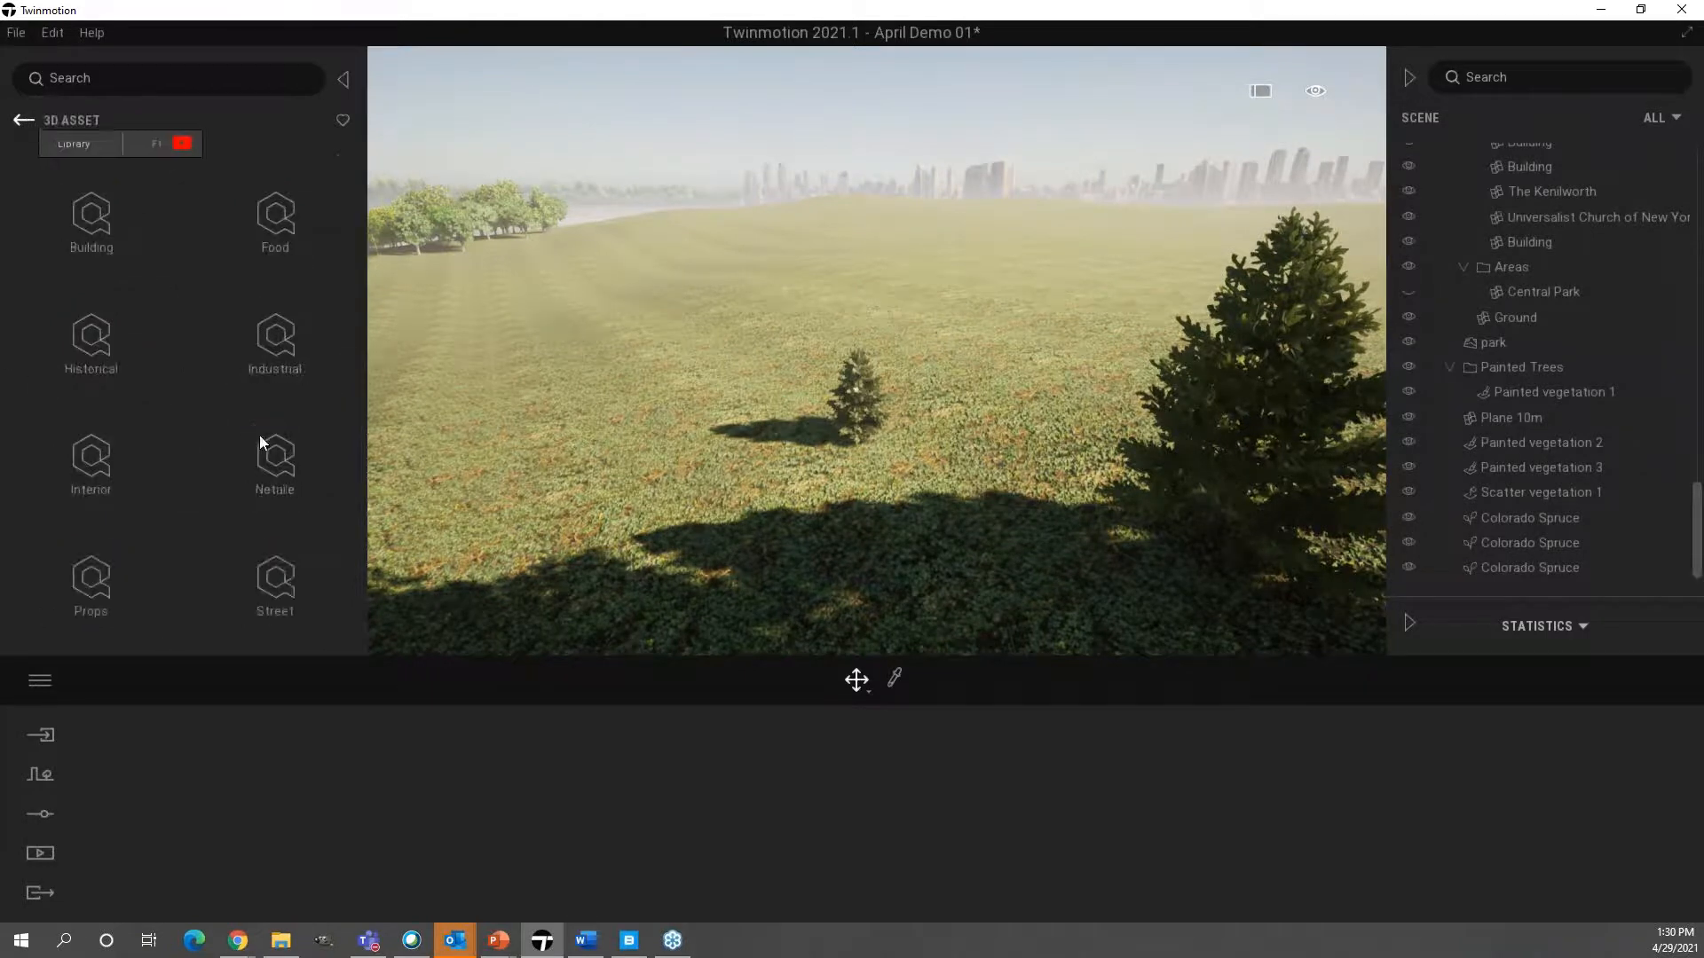
- View the Industrial asset subcategories, return to the main library and reopen Quixel Megascans
{"action": "left_click", "coordinate": [273, 336]}
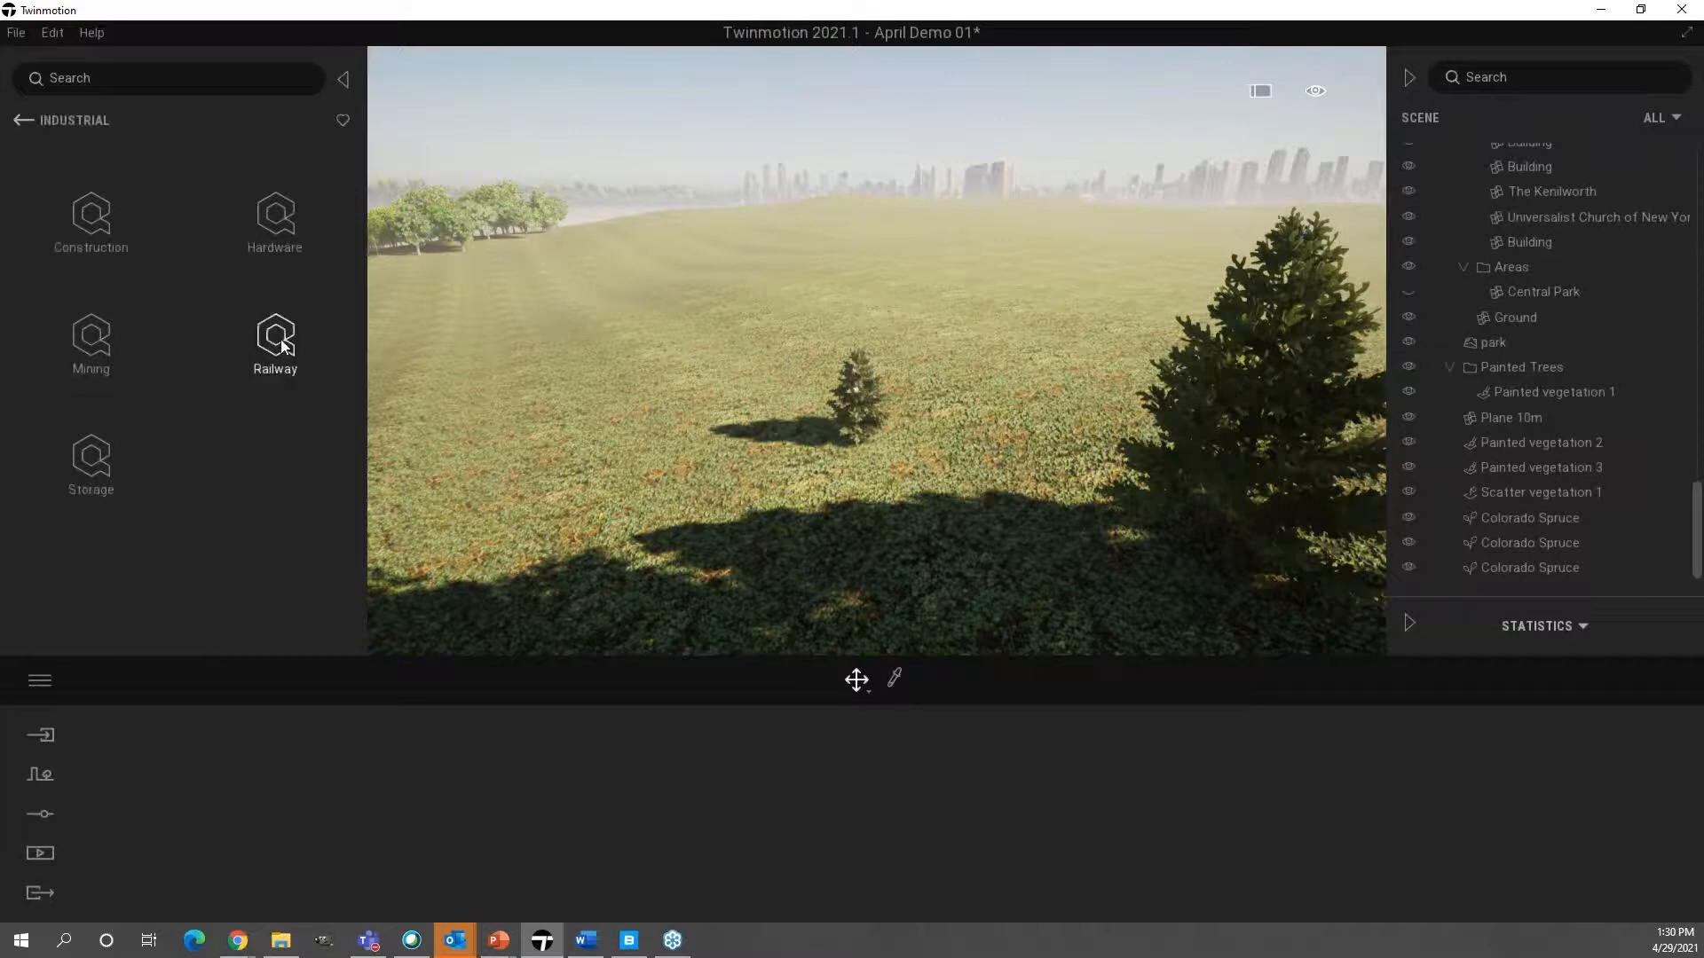
{"action": "left_click", "coordinate": [25, 121]}
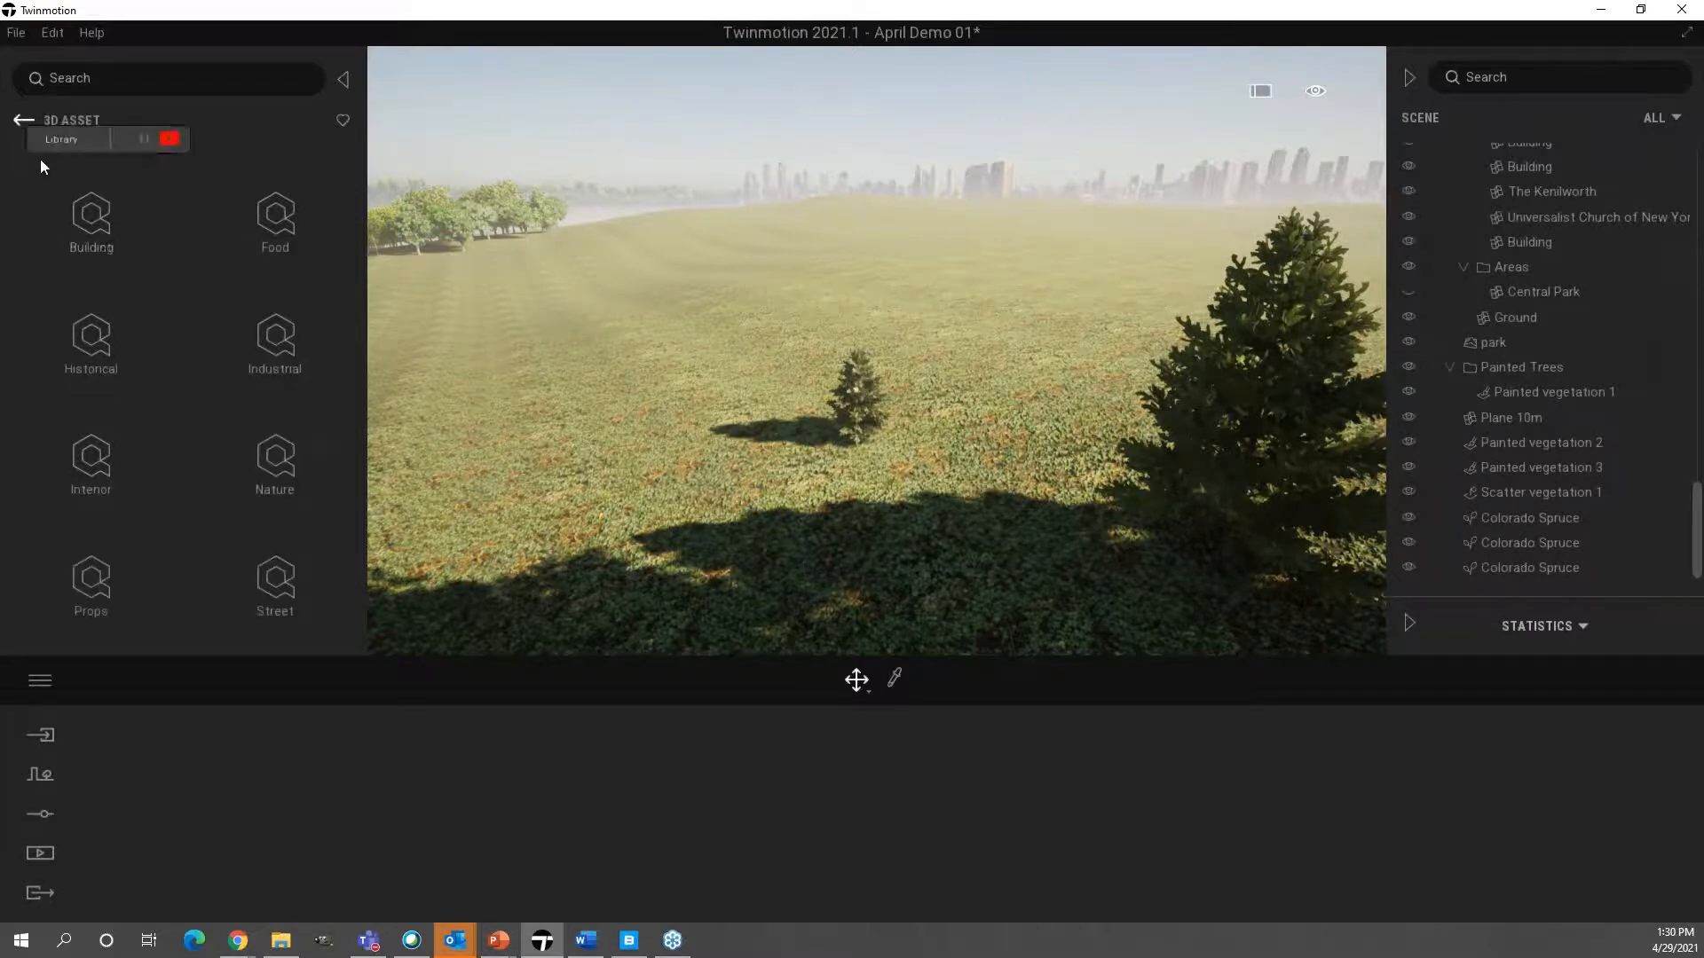
{"action": "left_click", "coordinate": [25, 121]}
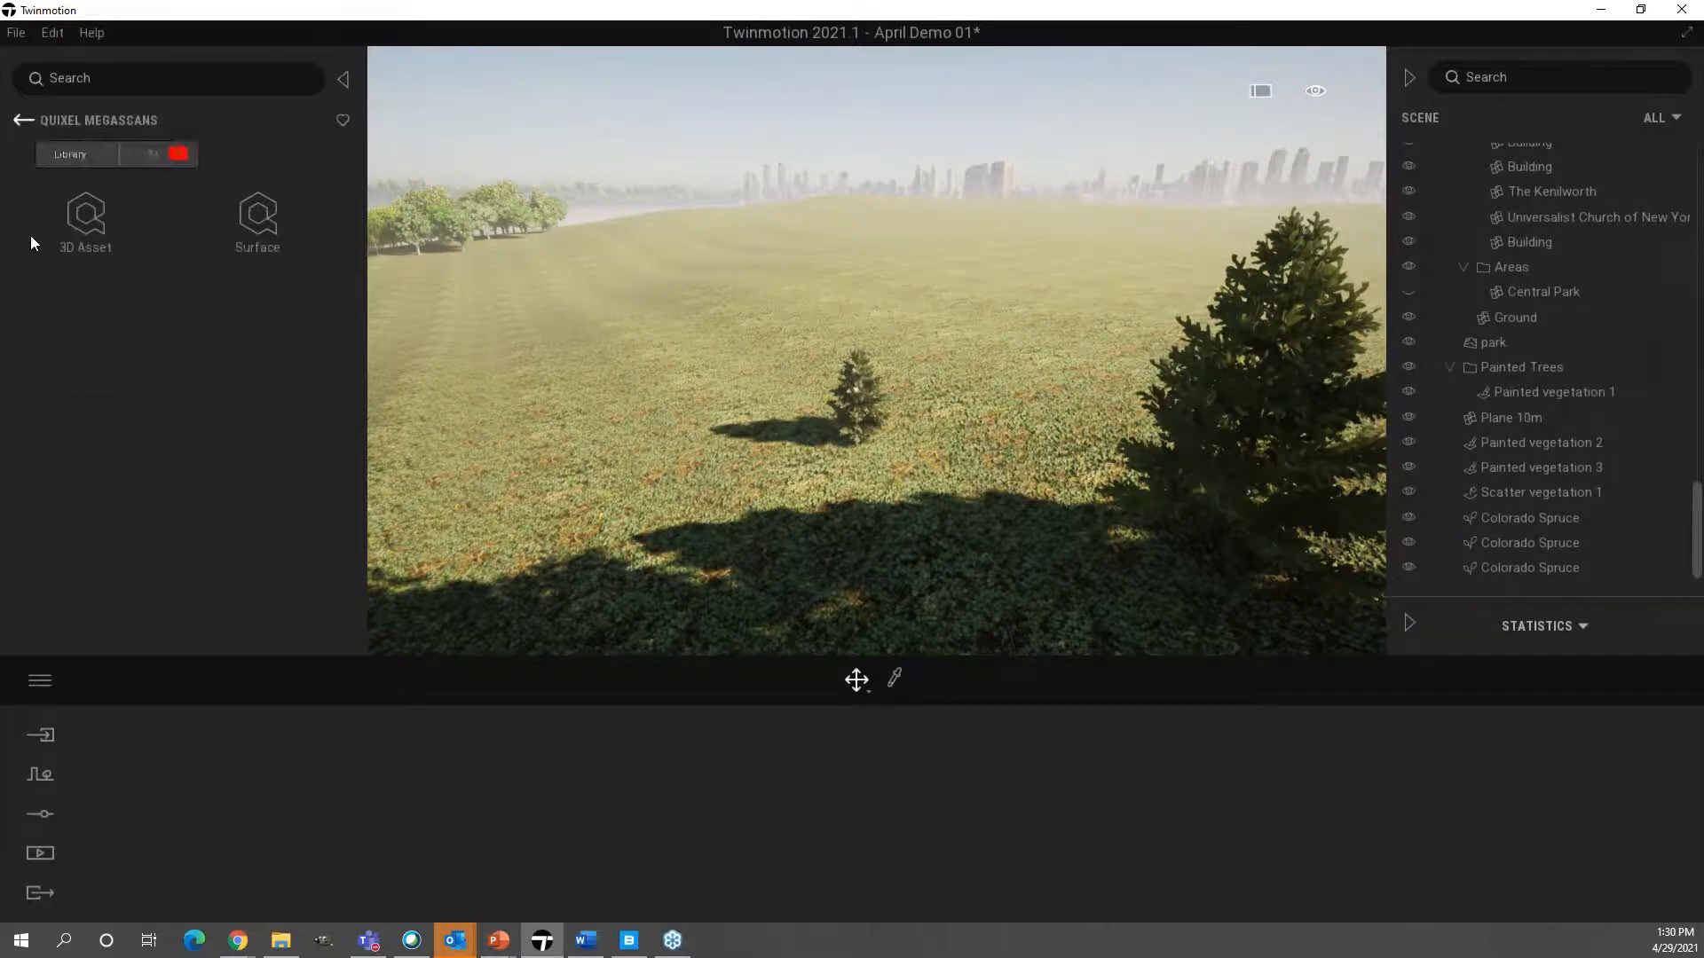
{"action": "left_click", "coordinate": [24, 120]}
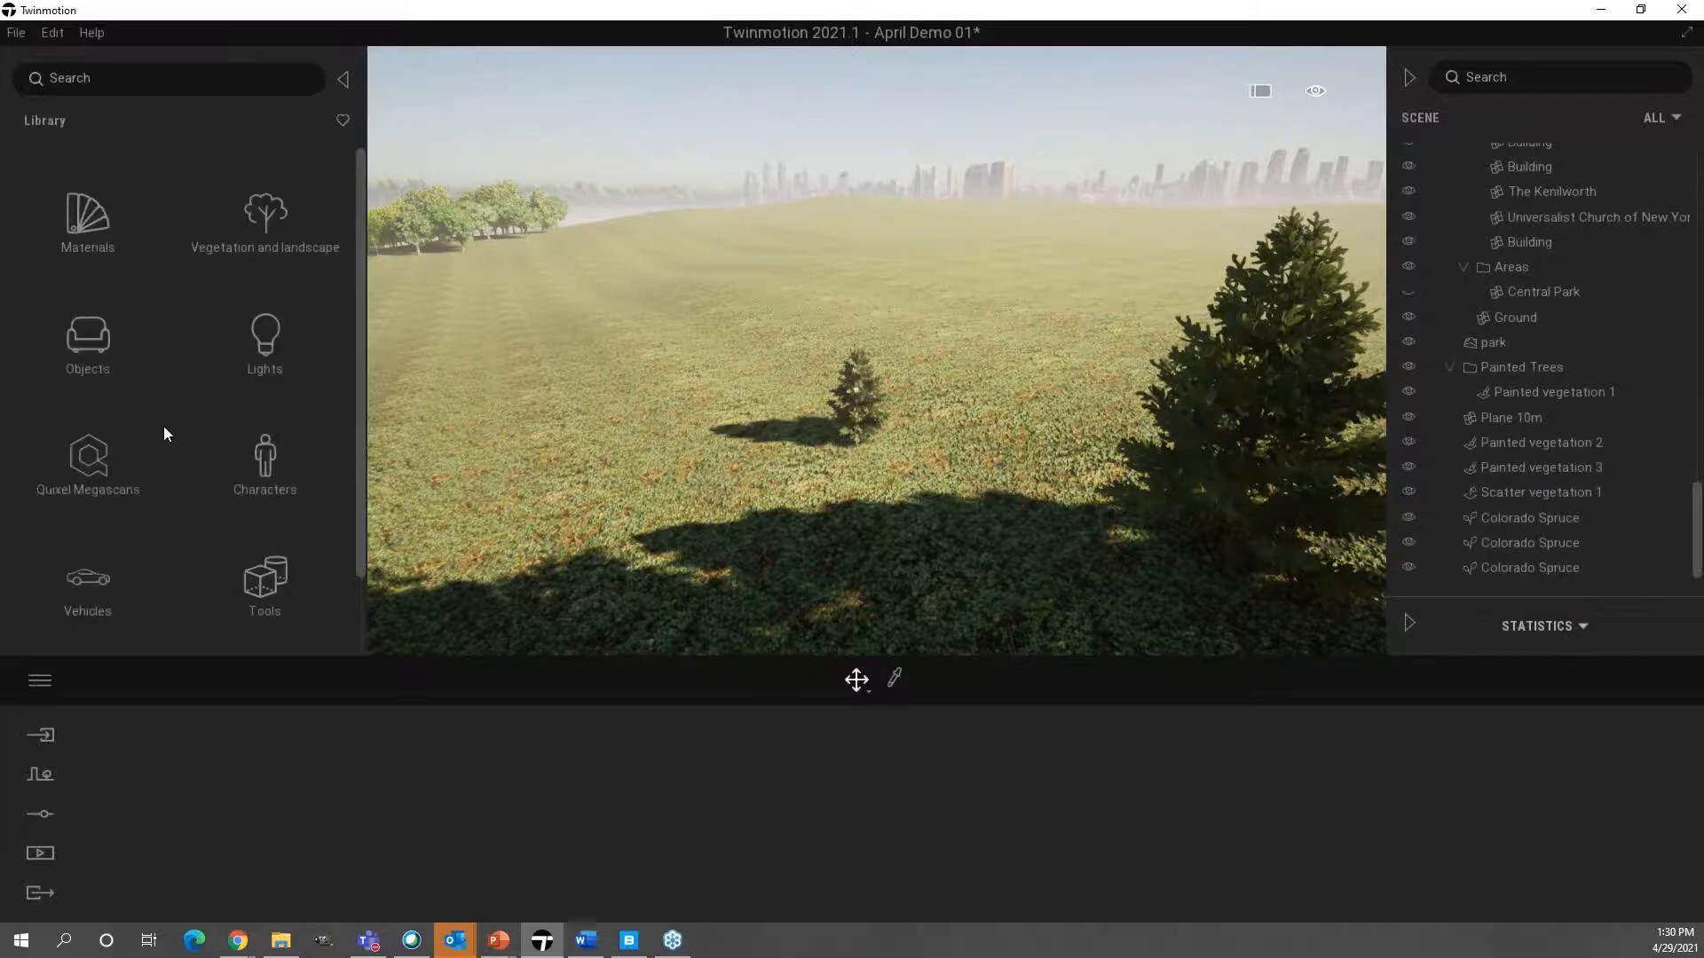
{"action": "left_click", "coordinate": [98, 463]}
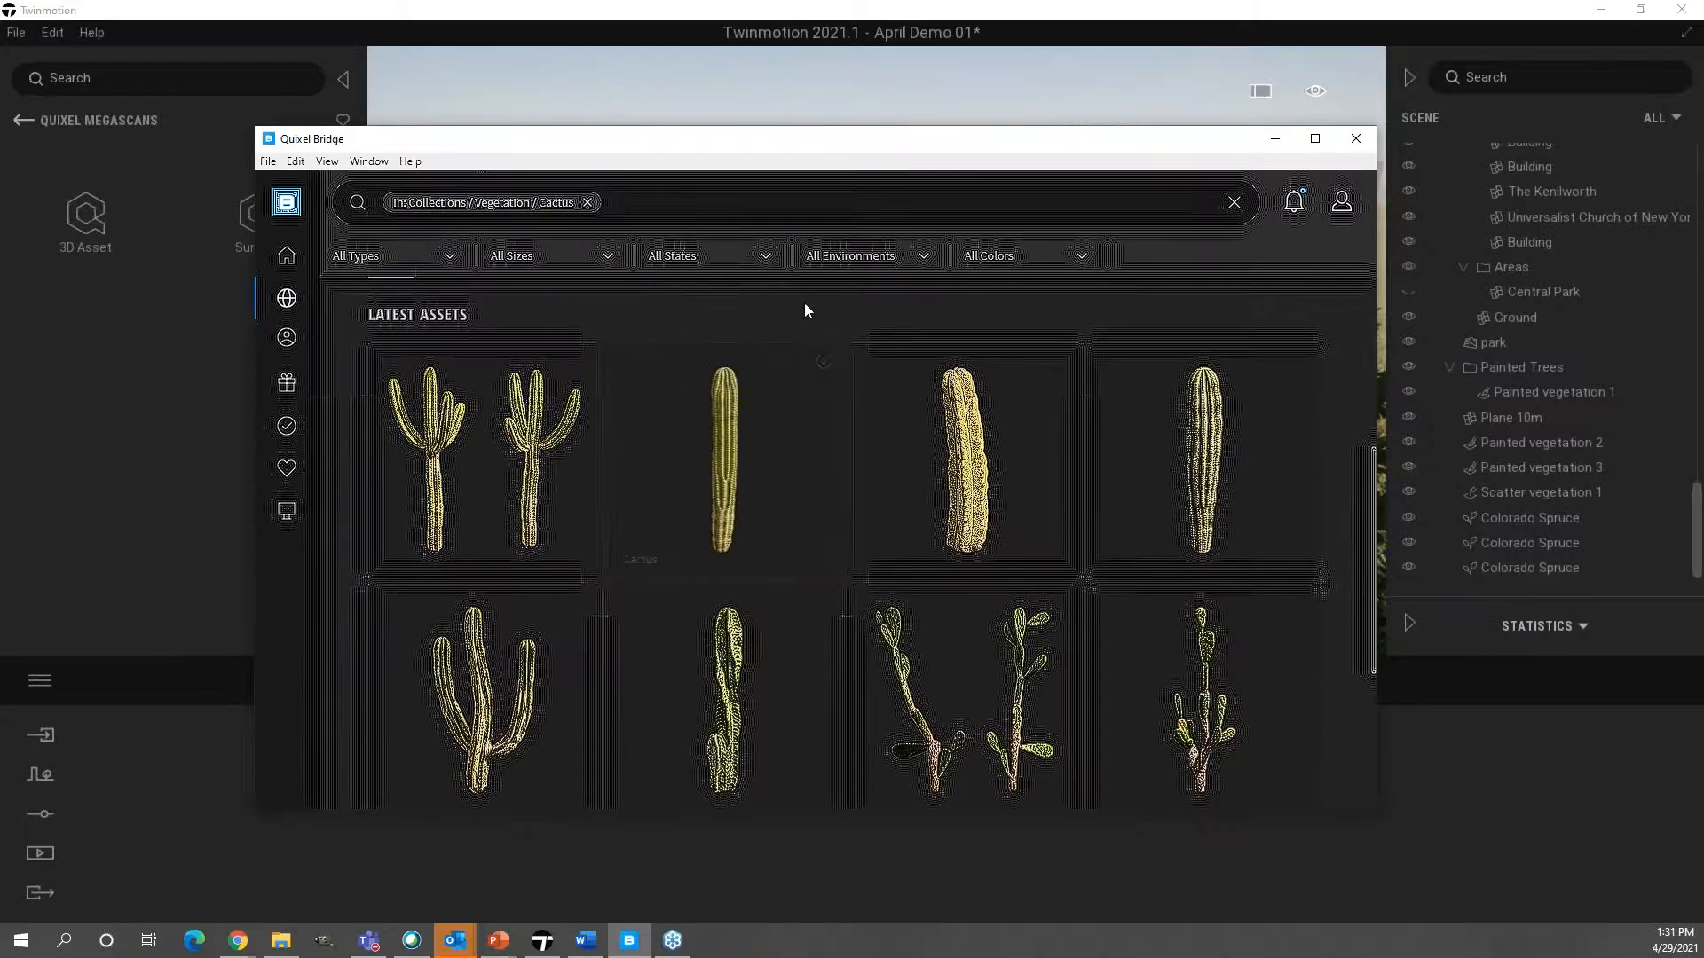
- Move Quixel Bridge out of view, switch to Twinmotion and open the user library's Landscape Trees folder
{"action": "left_click_drag", "start_coordinate": [1001, 142], "coordinate": [0, 147]}
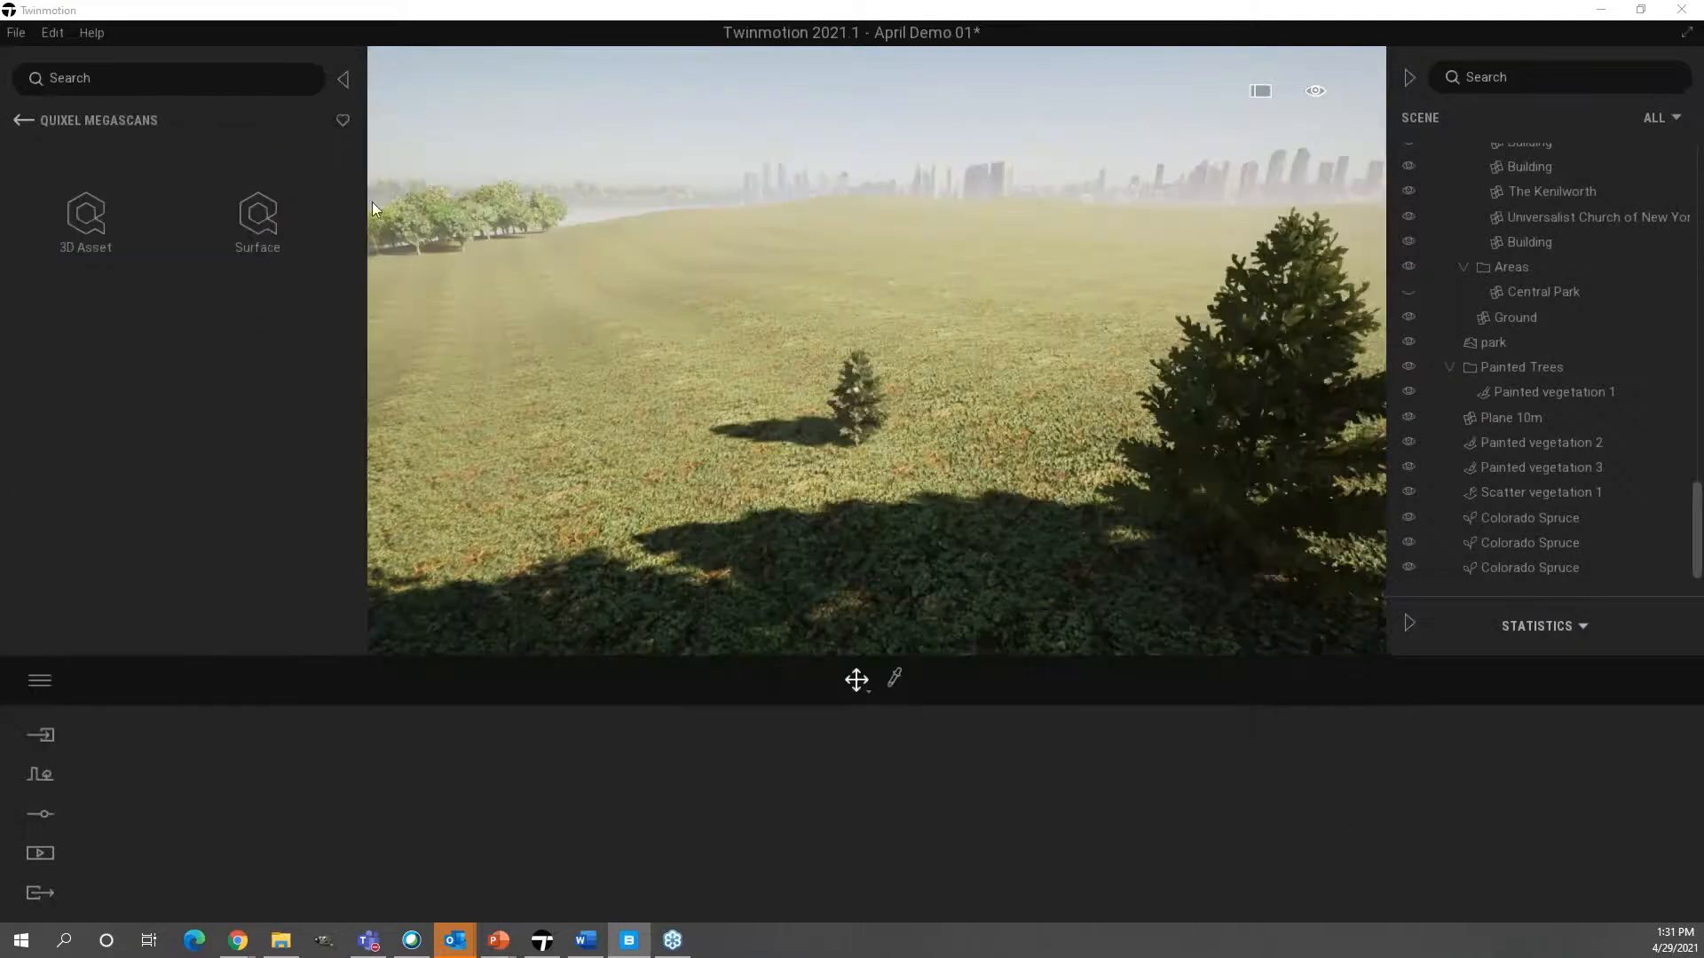
{"action": "left_click", "coordinate": [24, 121]}
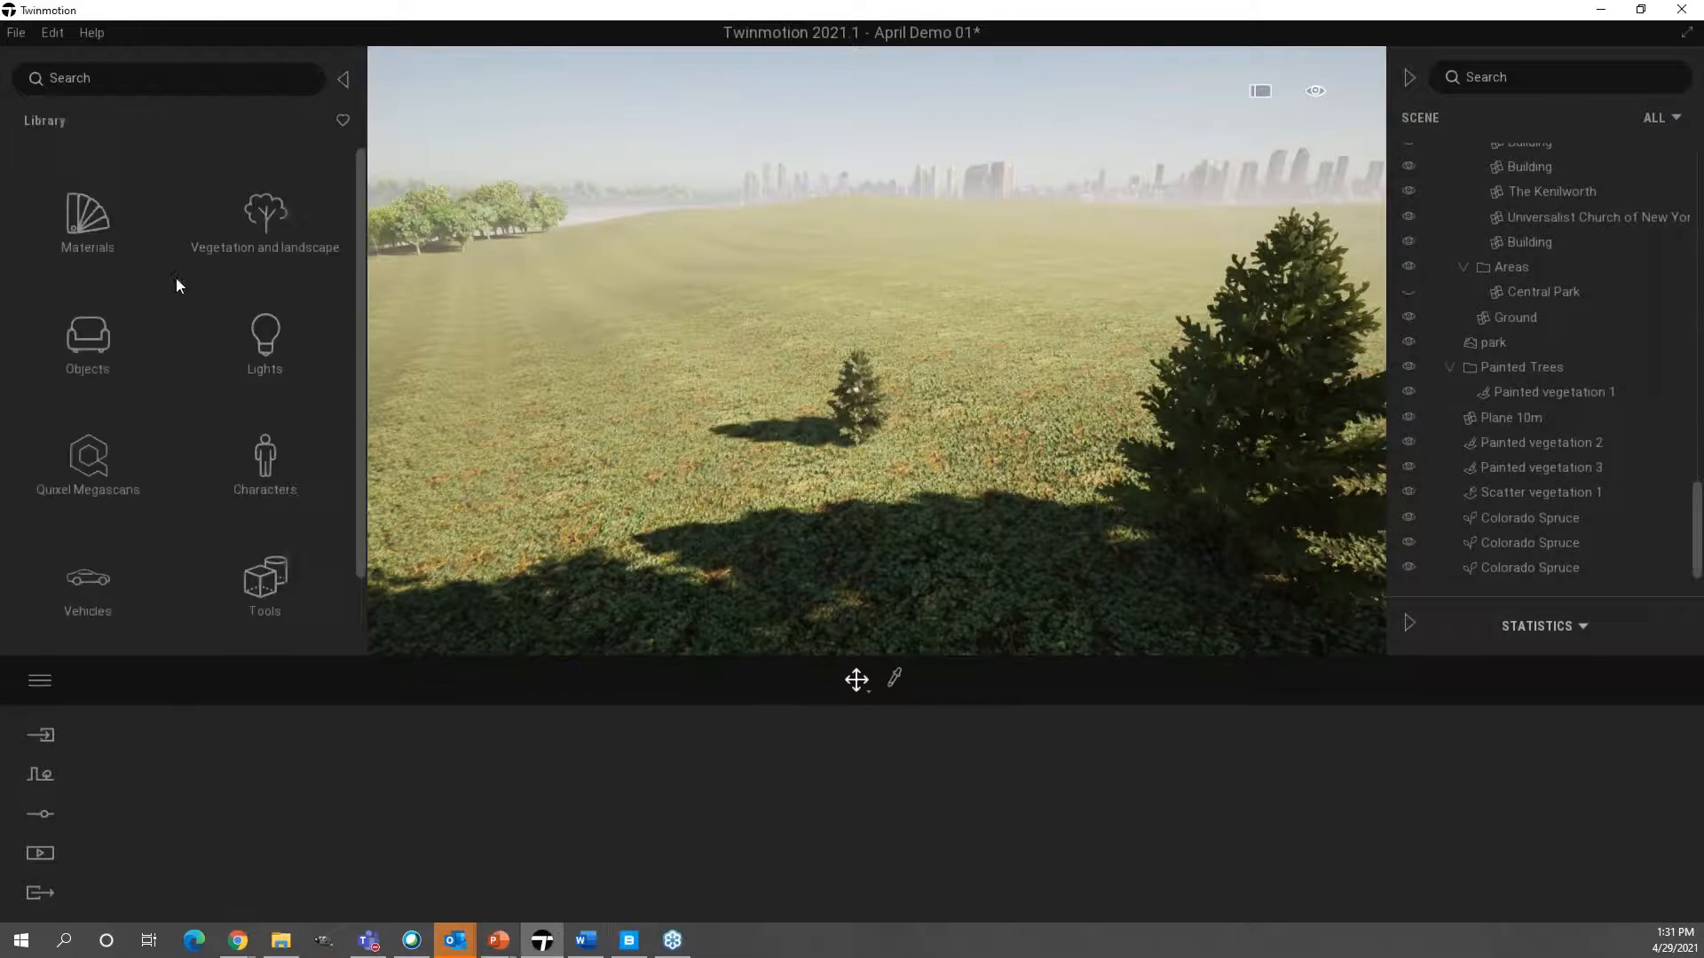
{"action": "scroll", "coordinate": [289, 495], "scroll_direction": "down", "scroll_amount": 1}
{"action": "scroll", "coordinate": [289, 503], "scroll_direction": "down", "scroll_amount": 2}
{"action": "left_click", "coordinate": [100, 598]}
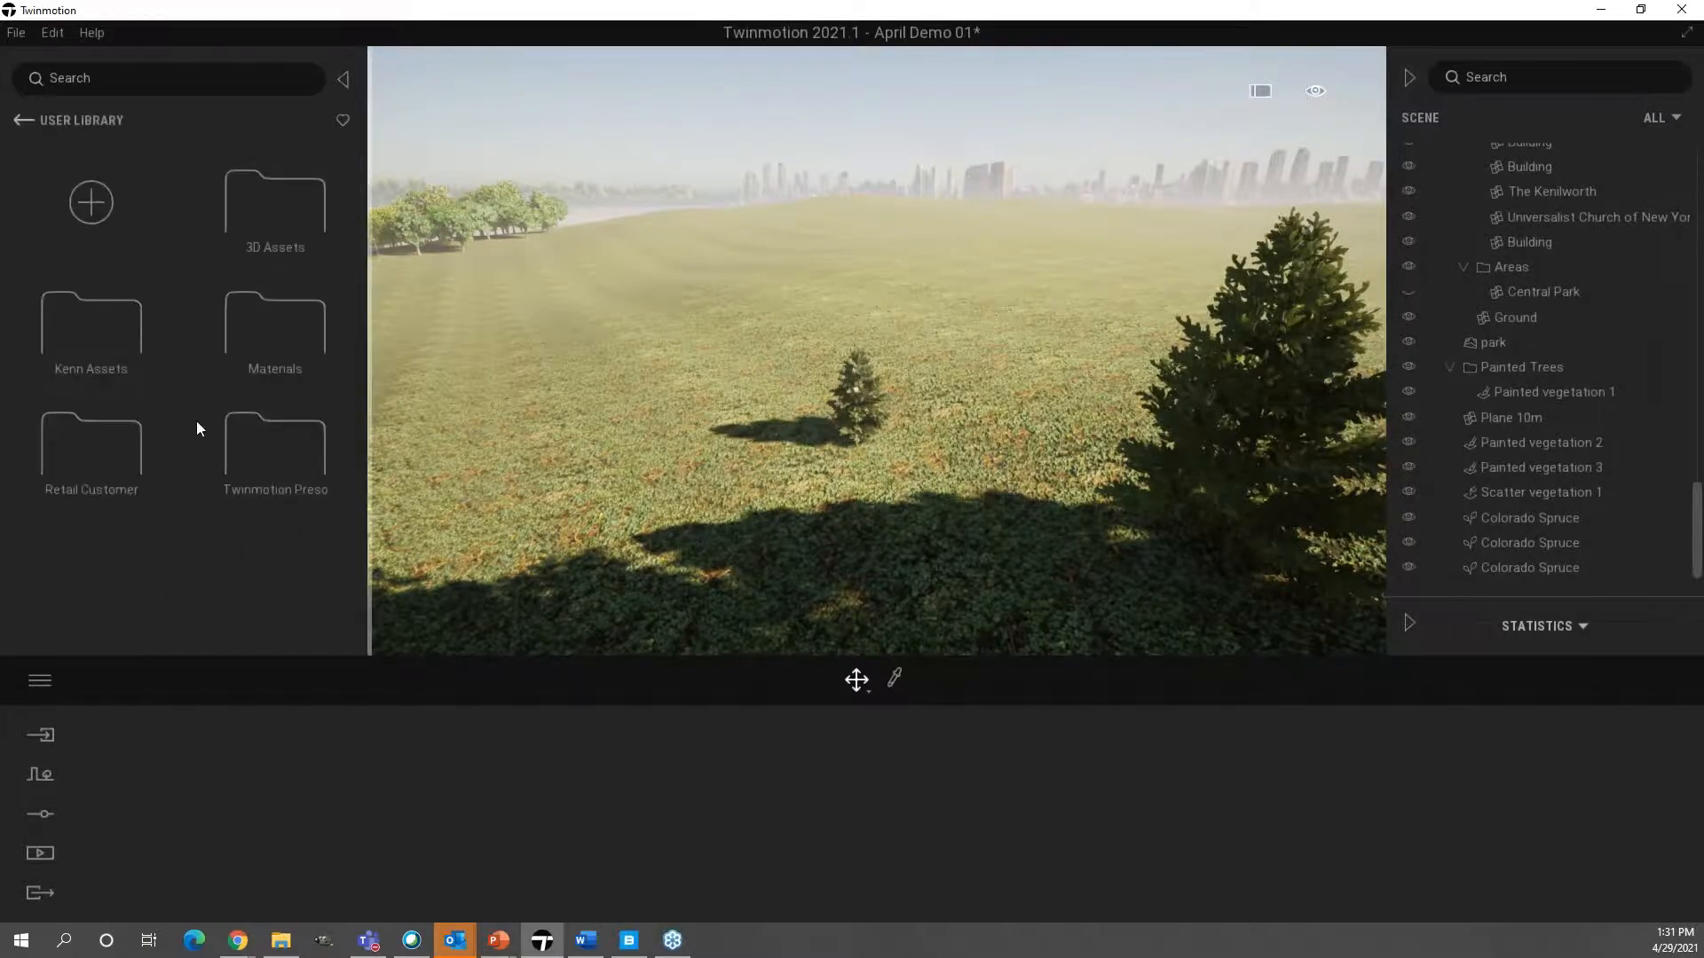
{"action": "left_click", "coordinate": [97, 355]}
{"action": "left_click", "coordinate": [296, 330]}
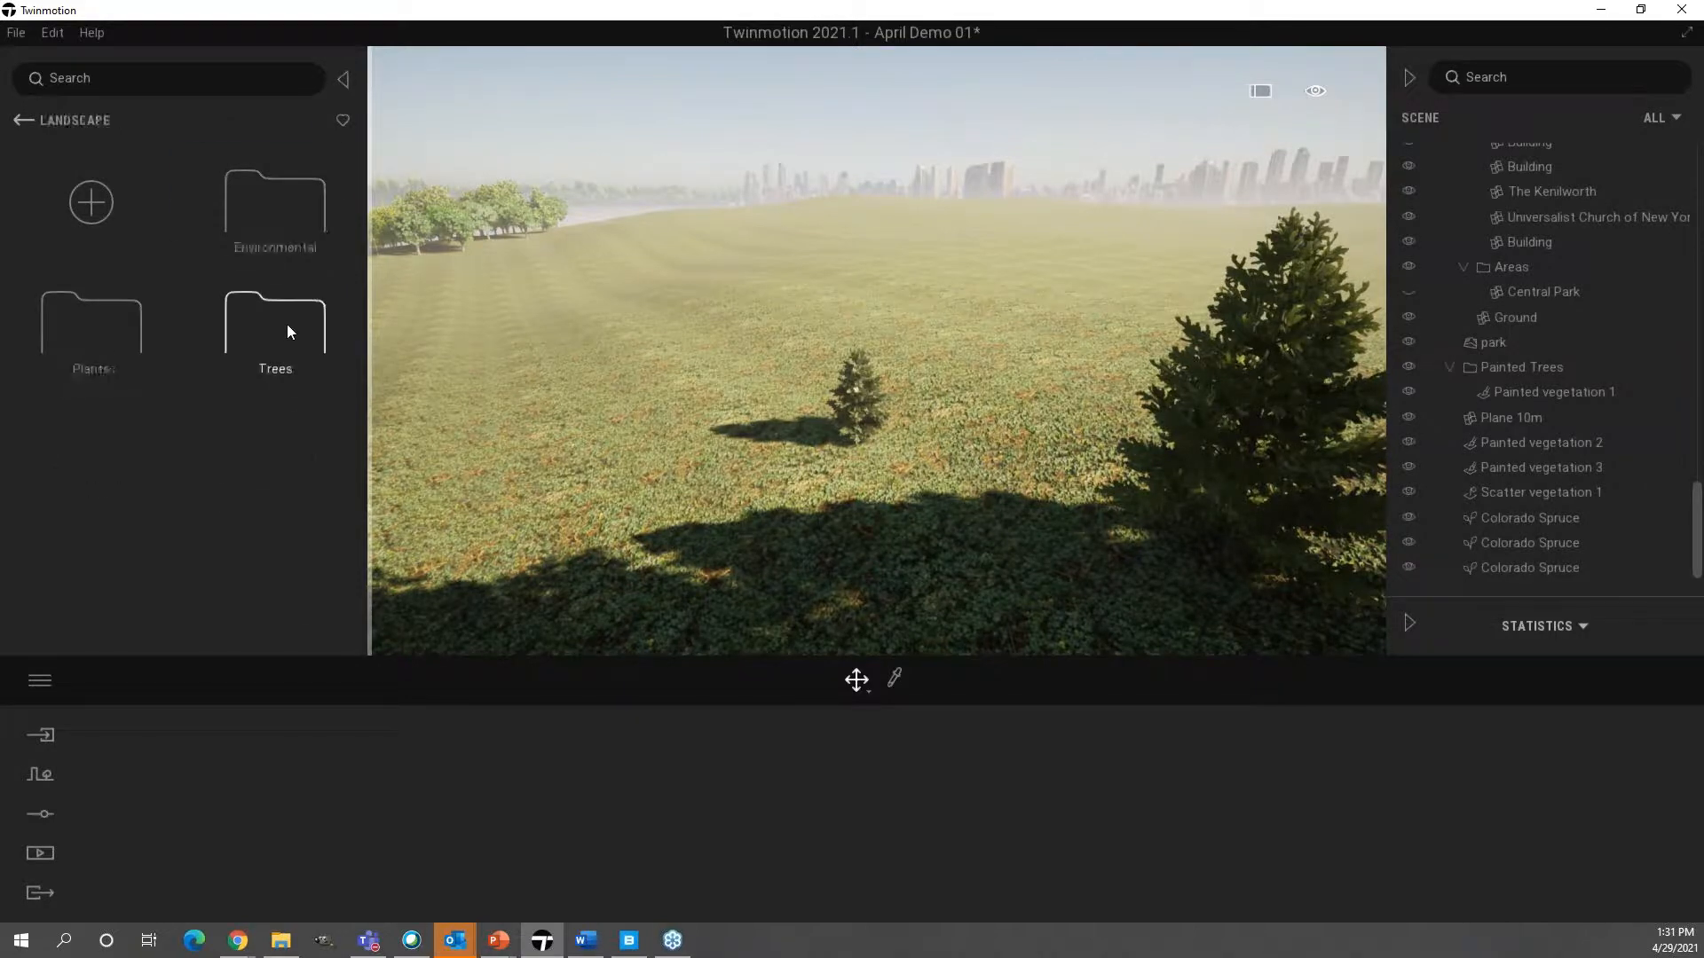
{"action": "left_click", "coordinate": [286, 323]}
- Add the Cactus 01 model to the scene and position it on the open plant-covered ground near the spruces' shadows
{"action": "left_click_drag", "start_coordinate": [262, 185], "coordinate": [732, 370]}
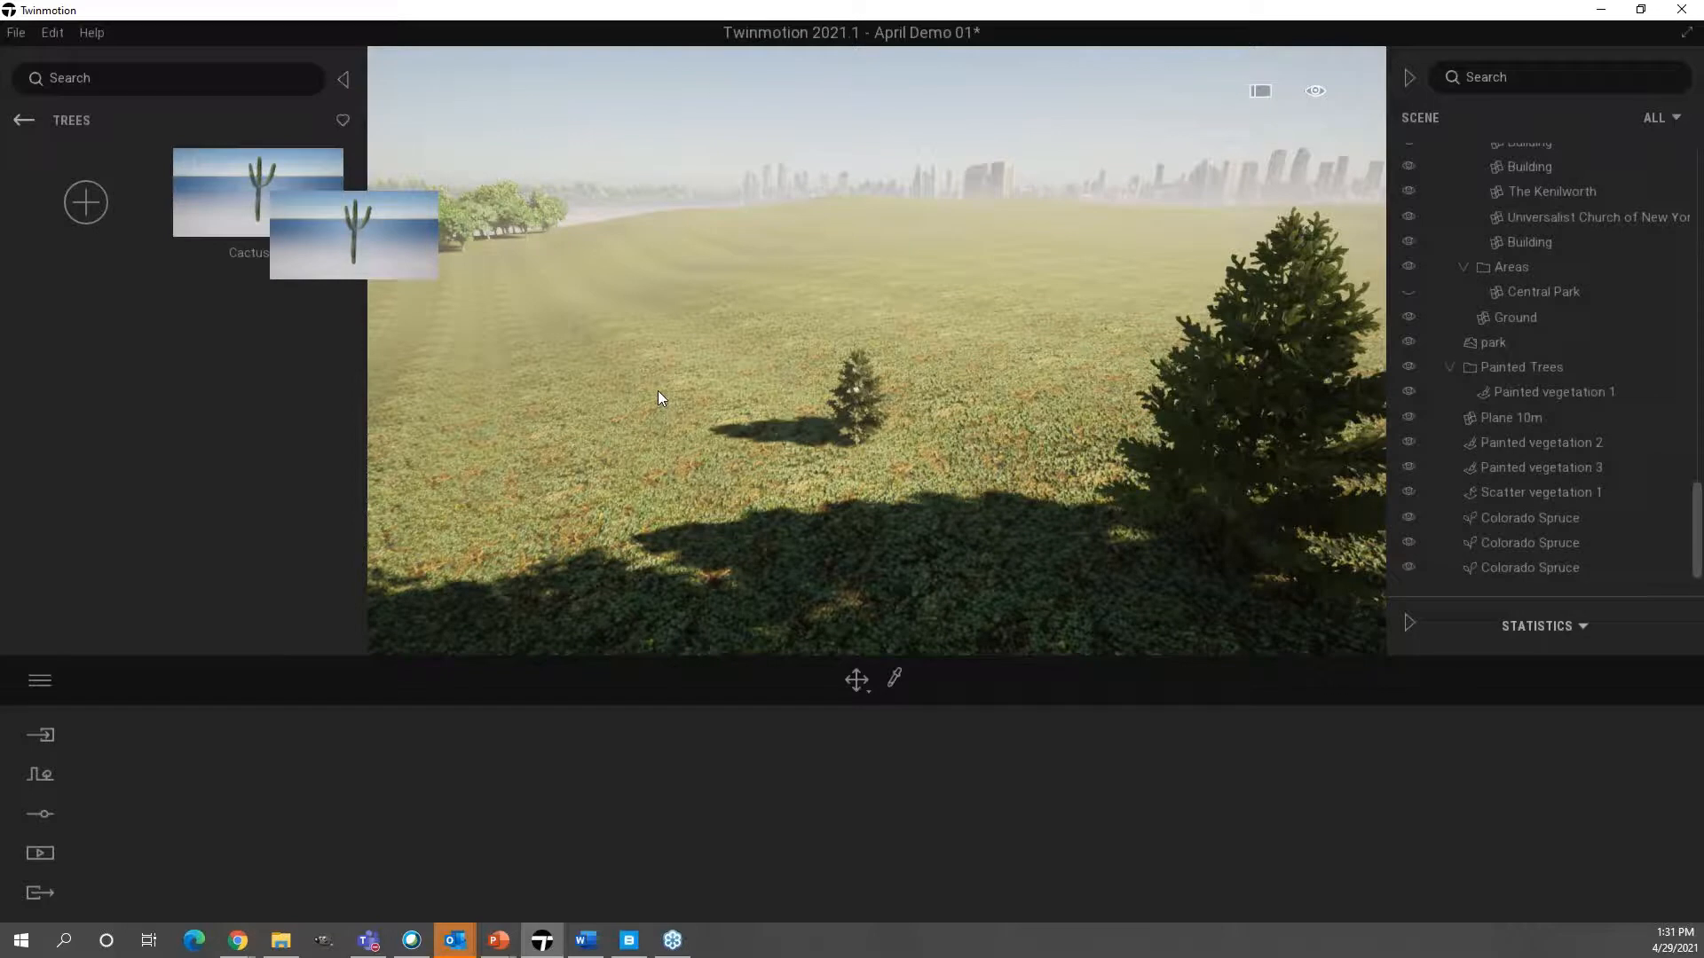
{"action": "right_click_drag", "start_coordinate": [754, 453], "coordinate": [590, 497]}
{"action": "key", "text": "w"}
{"action": "left_click_drag", "start_coordinate": [748, 157], "coordinate": [934, 377]}
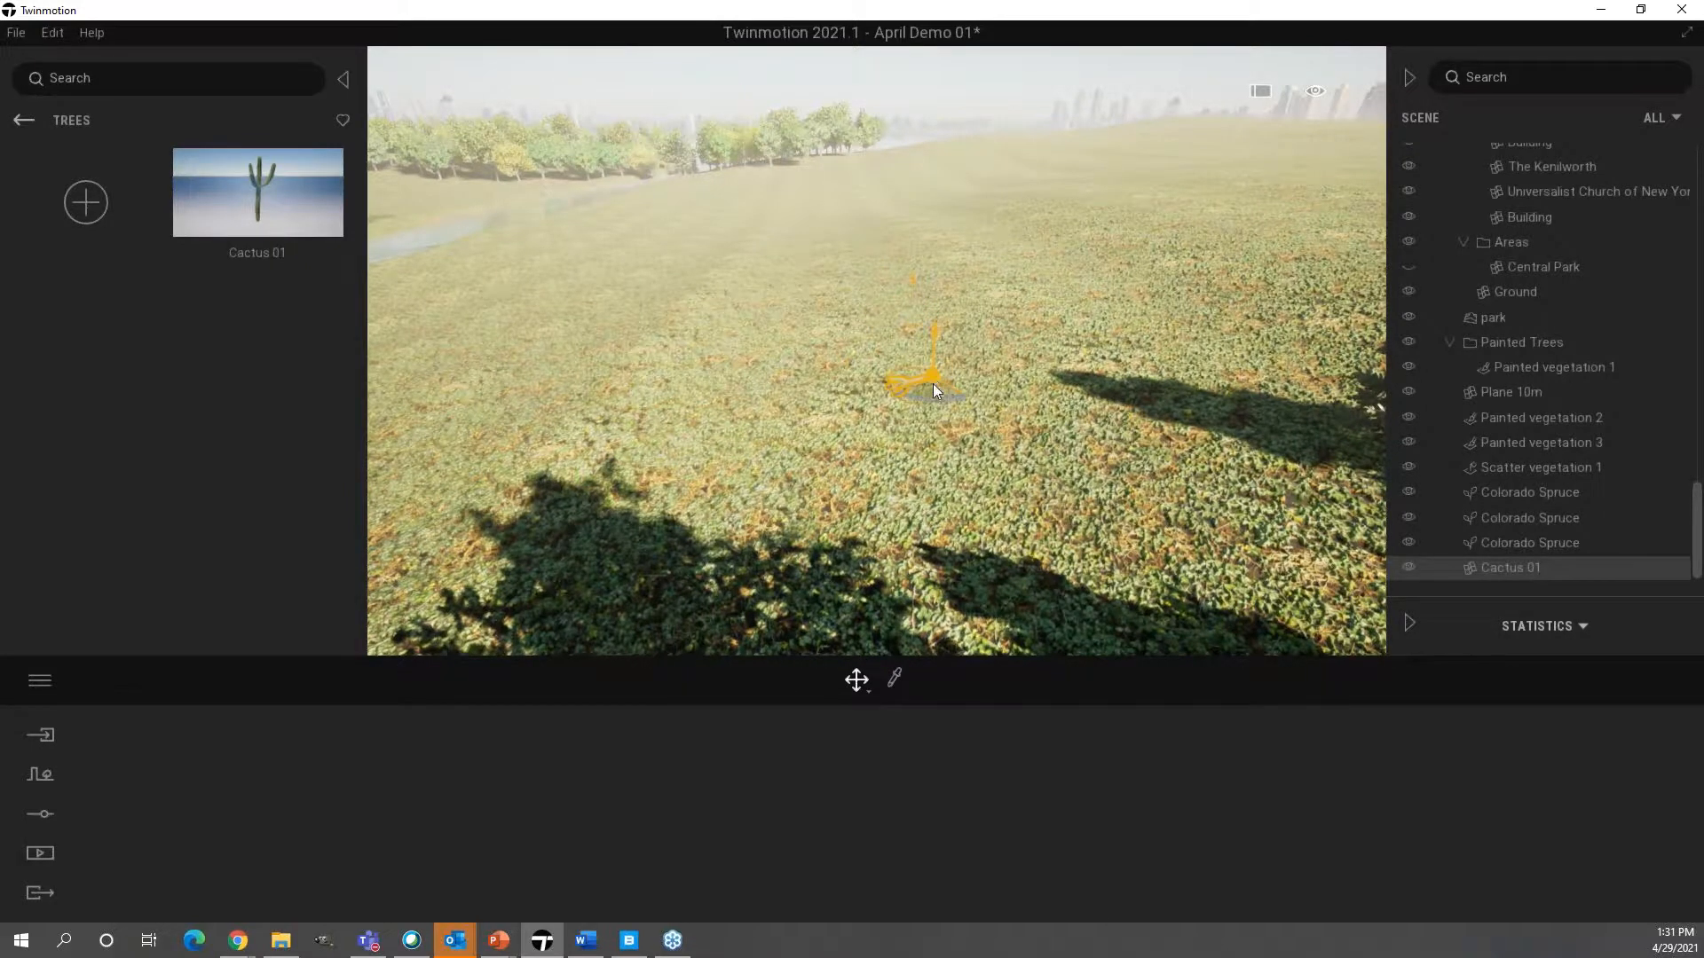
{"action": "key", "text": "w"}
{"action": "key", "text": "d"}
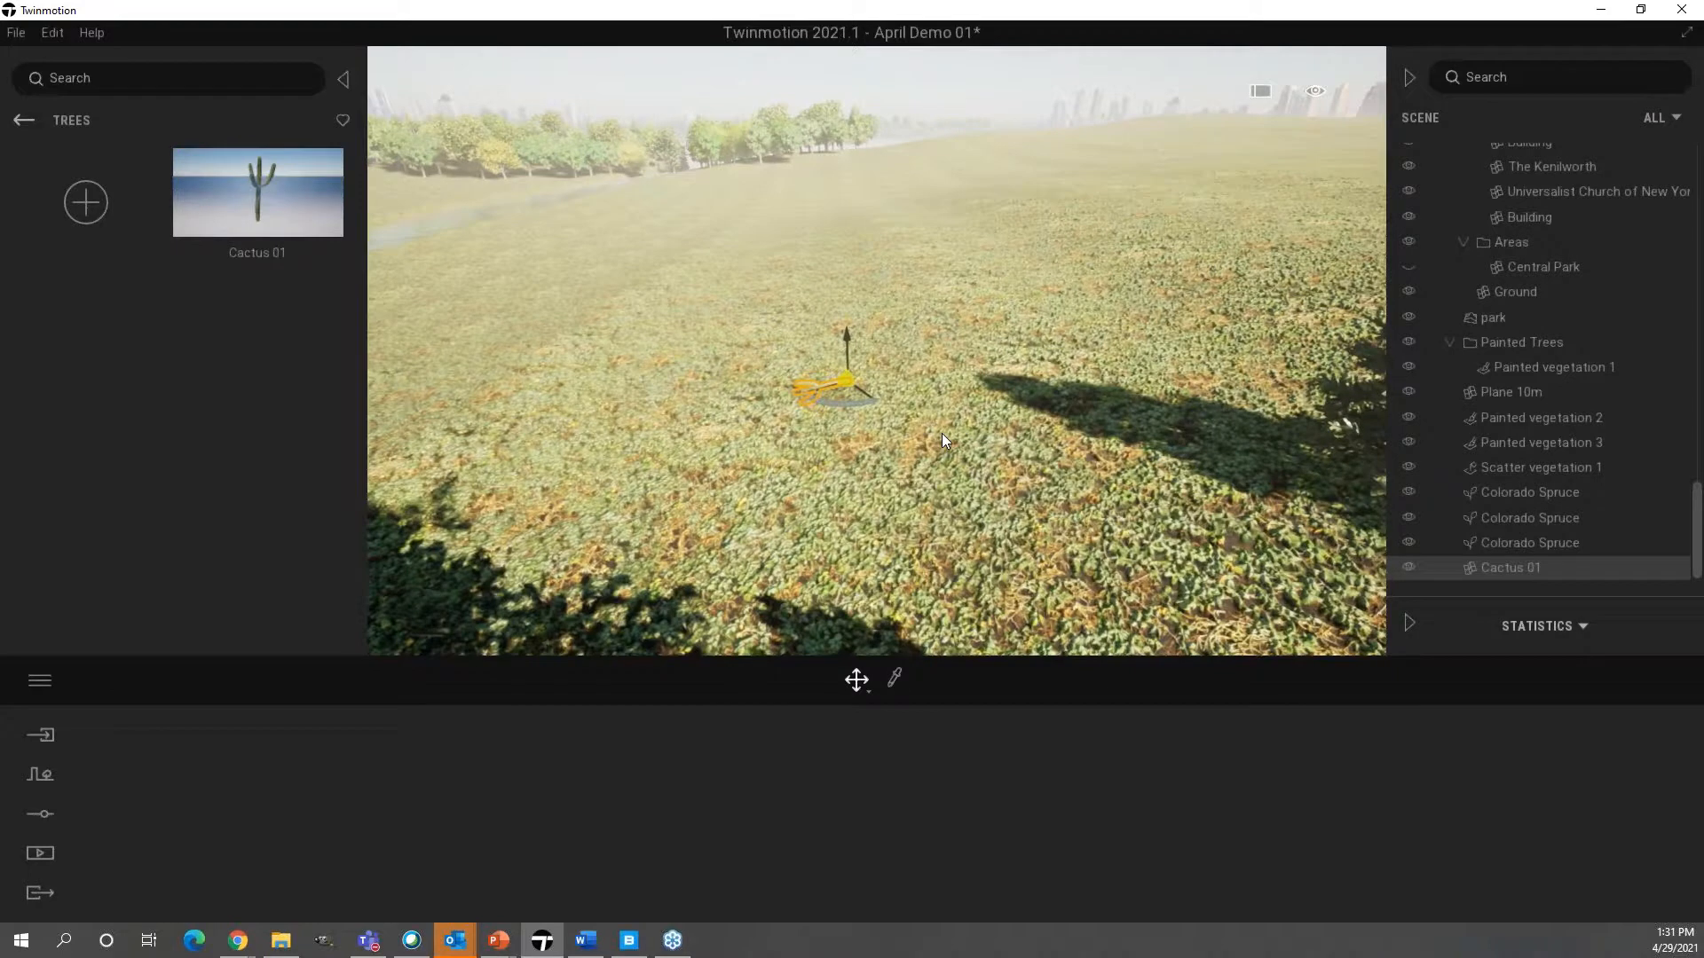
{"action": "key", "text": "w"}
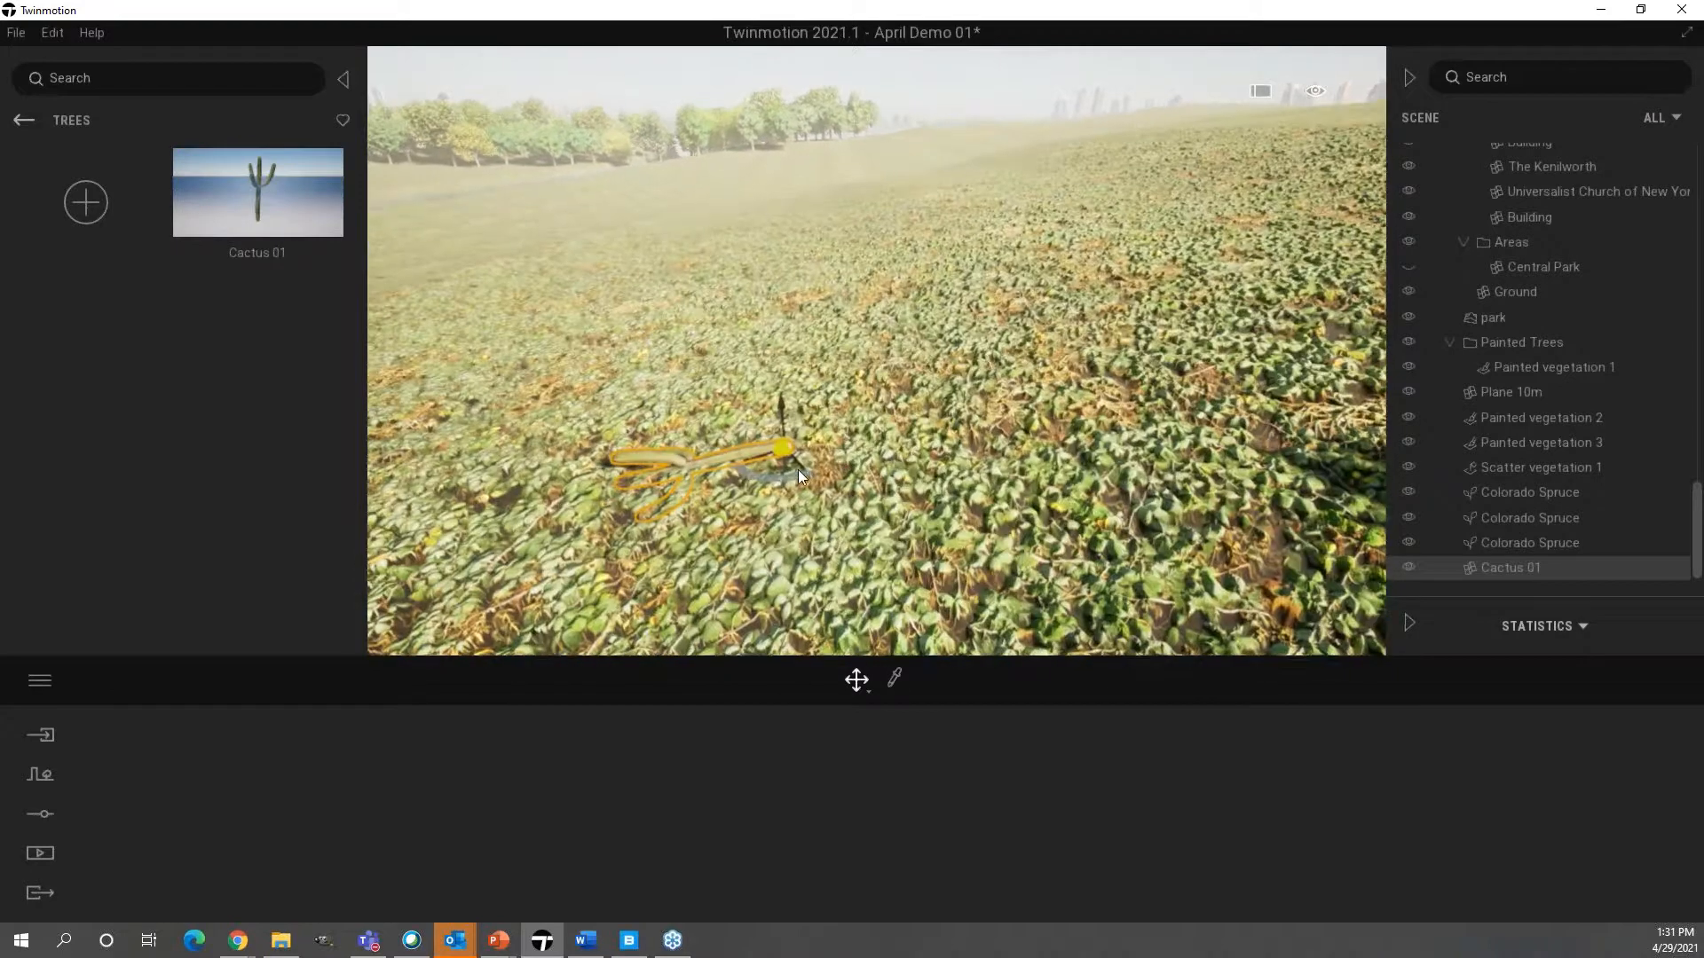
- Show the cactus's transform values instead of the statistics and set its Z rotation to 0°
{"action": "left_click", "coordinate": [1410, 625]}
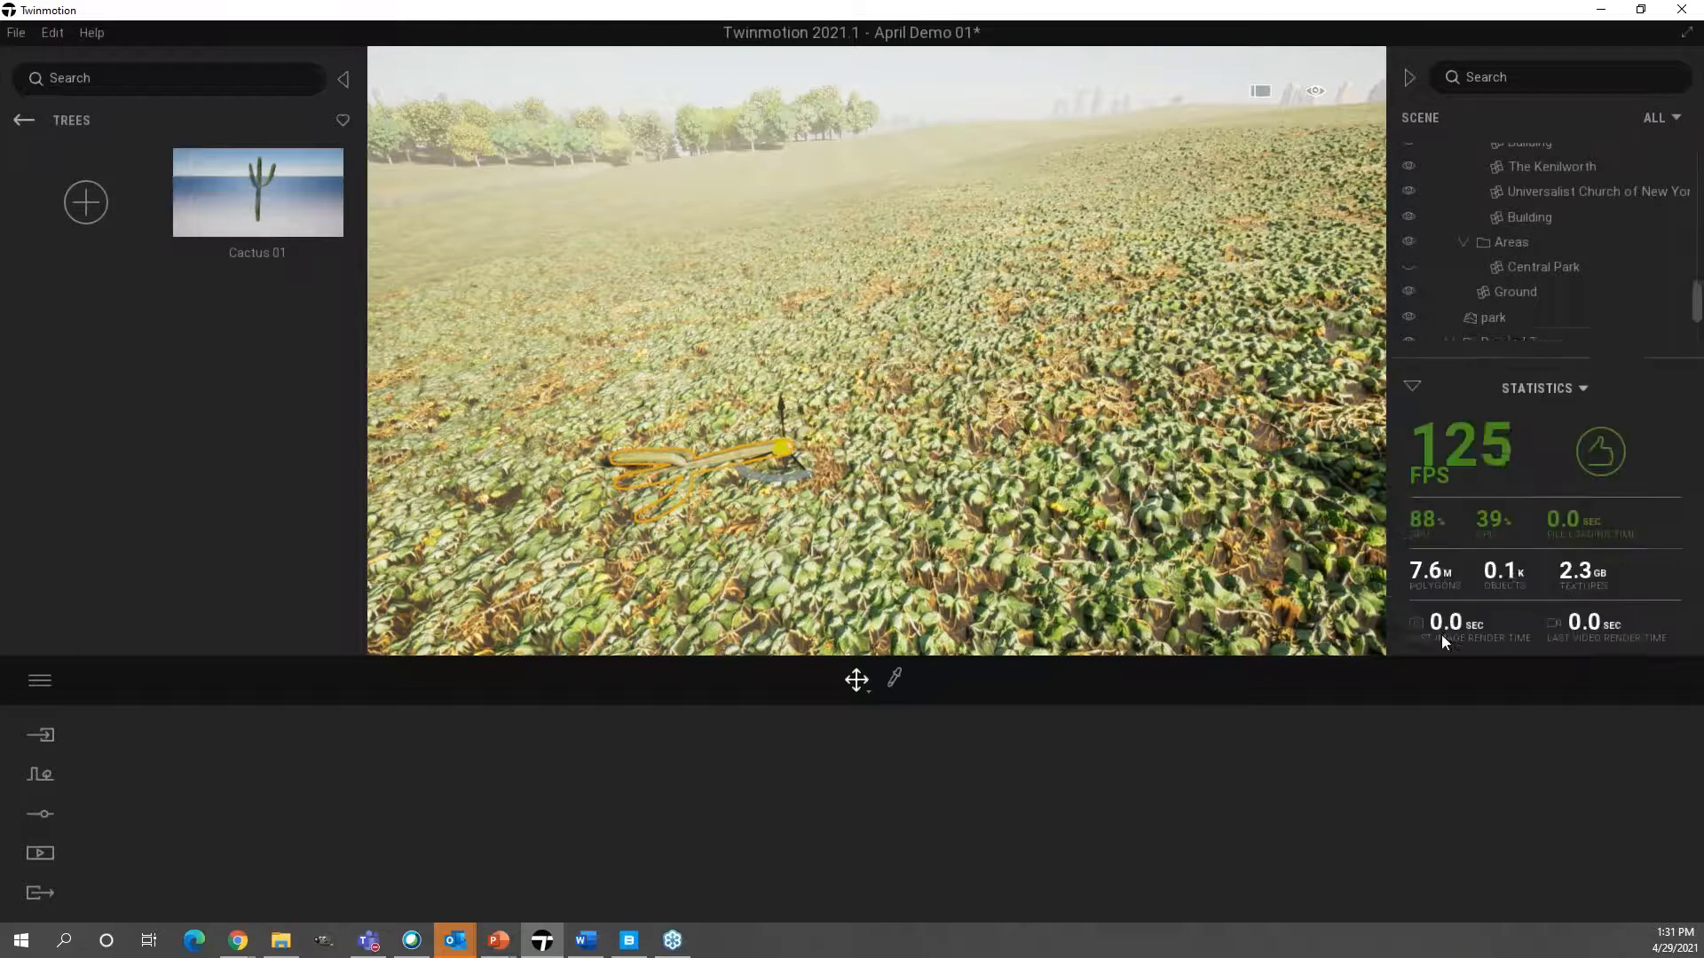
{"action": "left_click", "coordinate": [1538, 360]}
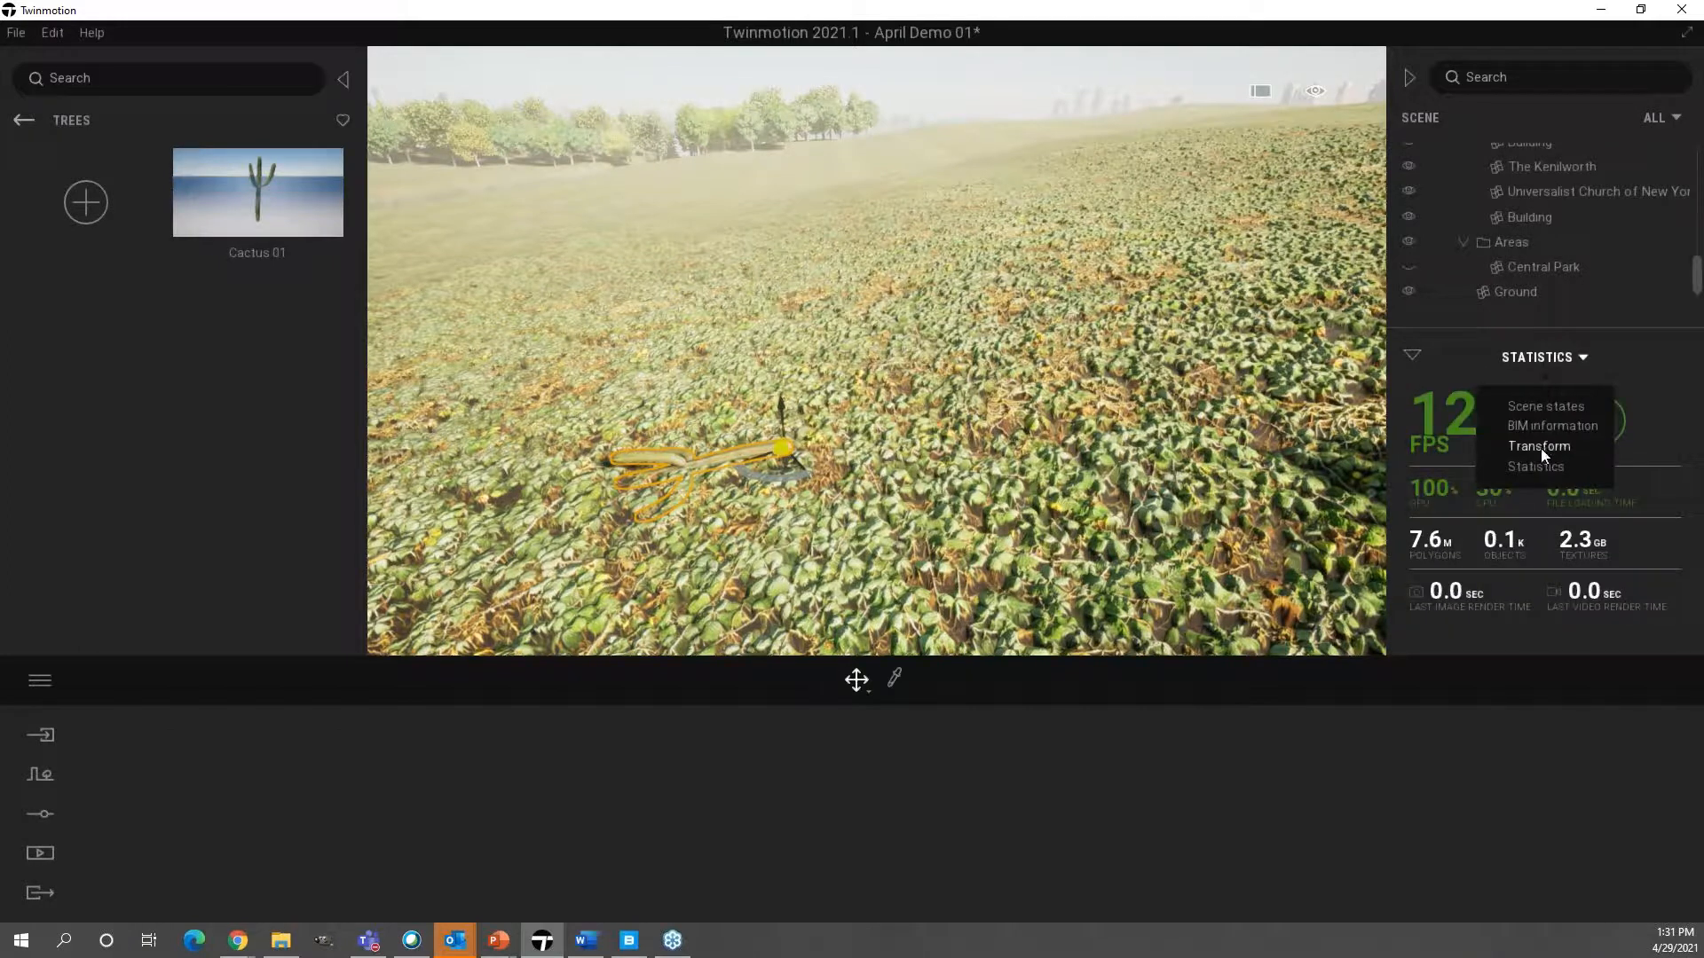
{"action": "left_click", "coordinate": [1541, 448]}
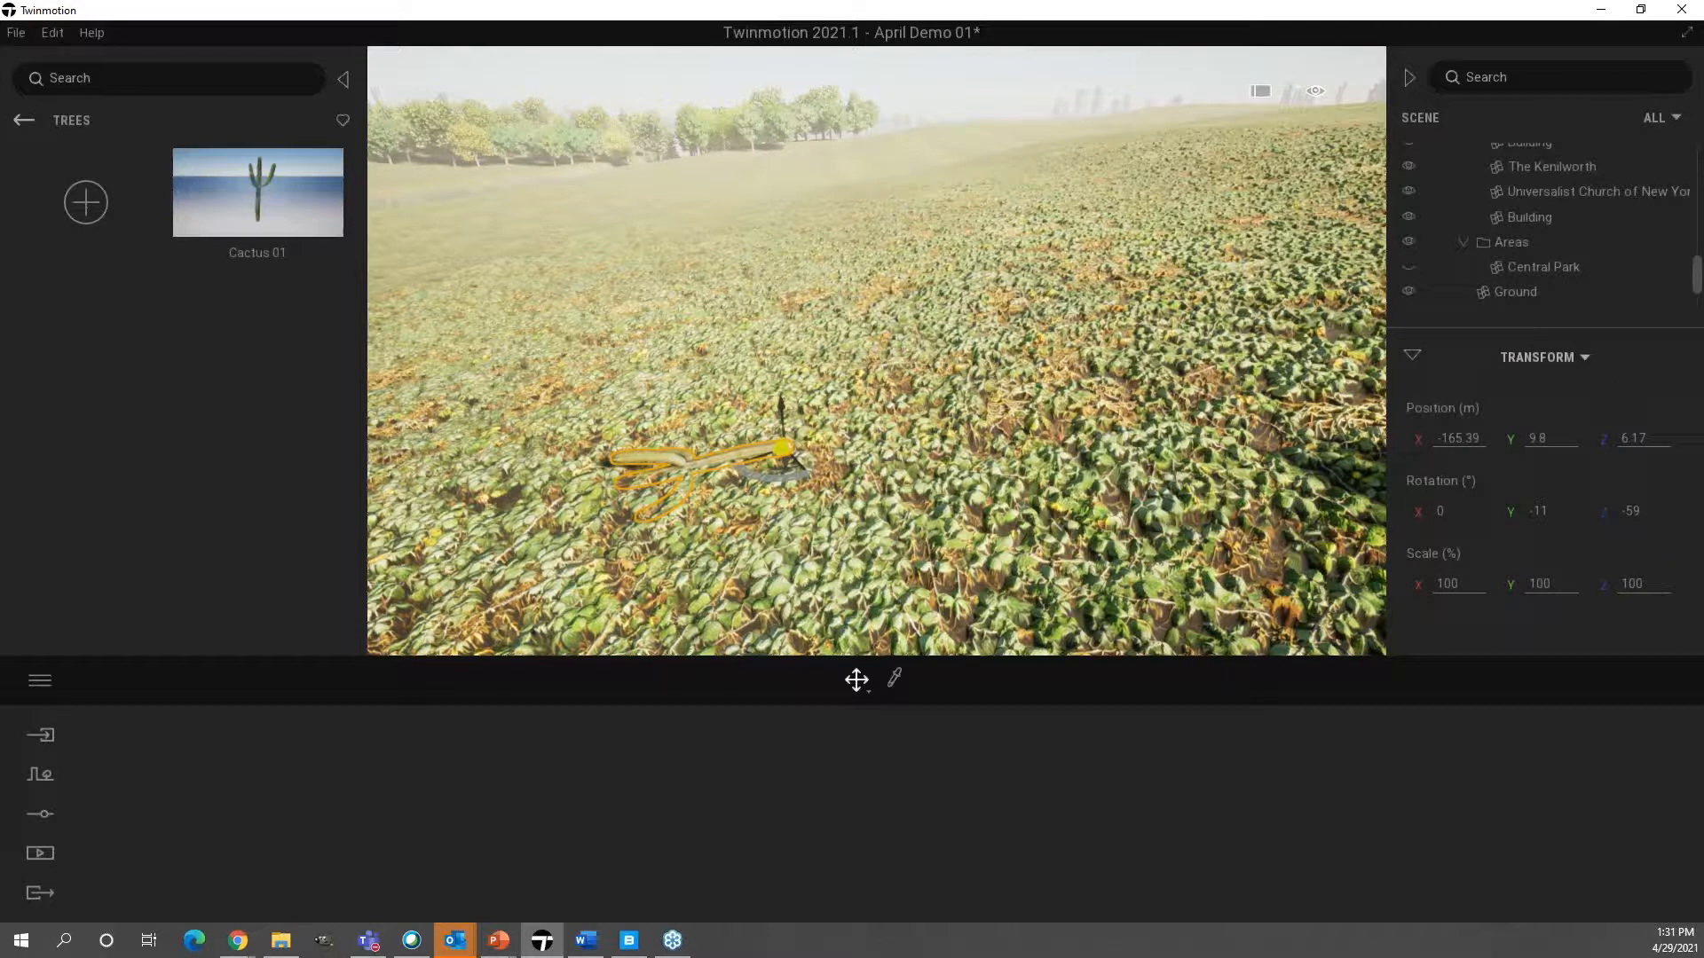
{"action": "left_click", "coordinate": [1631, 511]}
{"action": "type", "text": "0"}
{"action": "key", "text": "Return"}
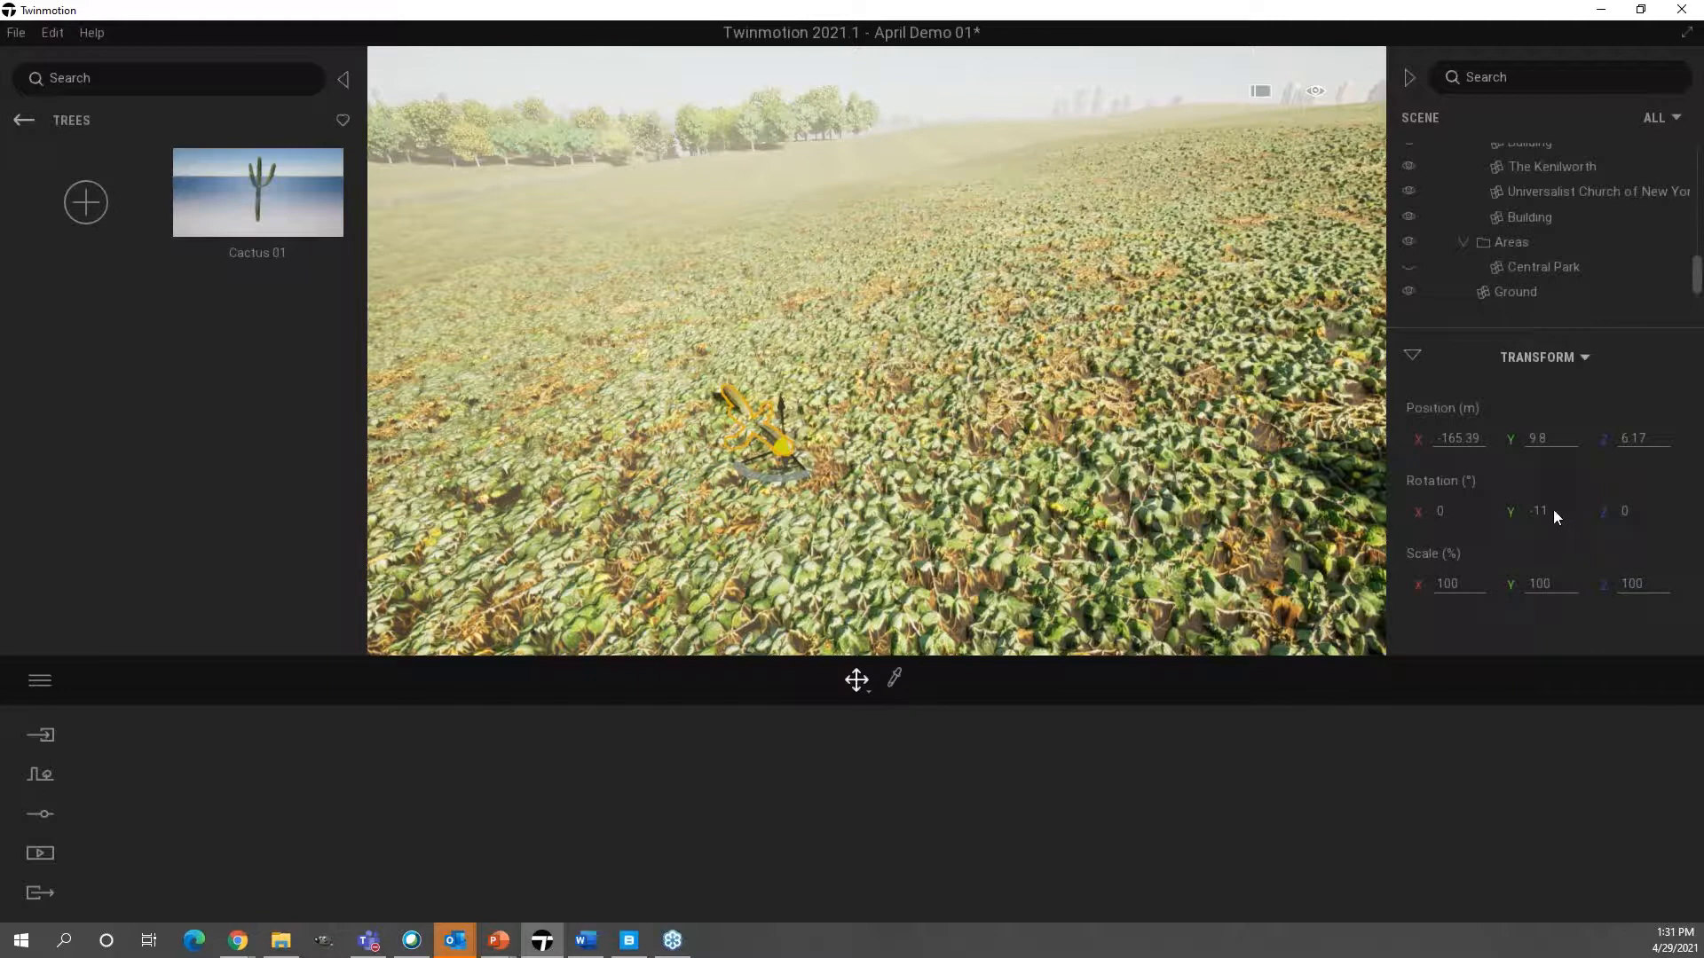
- Try a Y rotation of 0° on the cactus and set it to 90° so that it stands upright
{"action": "left_click", "coordinate": [1539, 512]}
{"action": "type", "text": "0"}
{"action": "key", "text": "Return"}
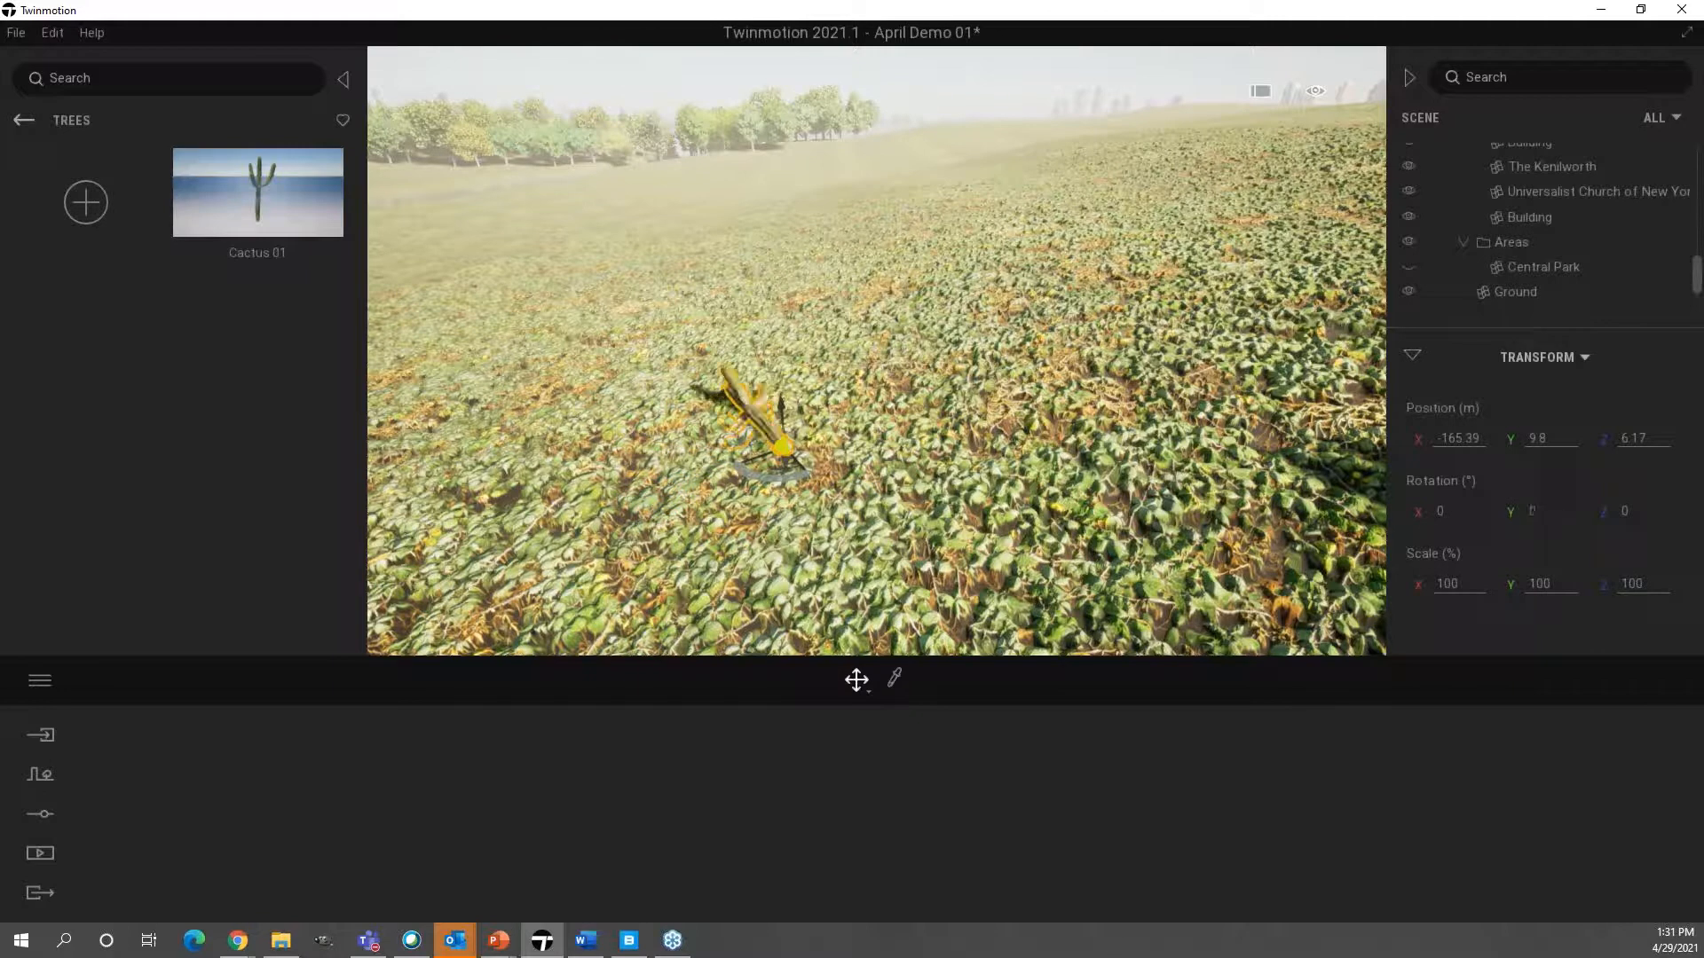
{"action": "left_click", "coordinate": [1534, 512]}
{"action": "type", "text": "90"}
{"action": "key", "text": "Return"}
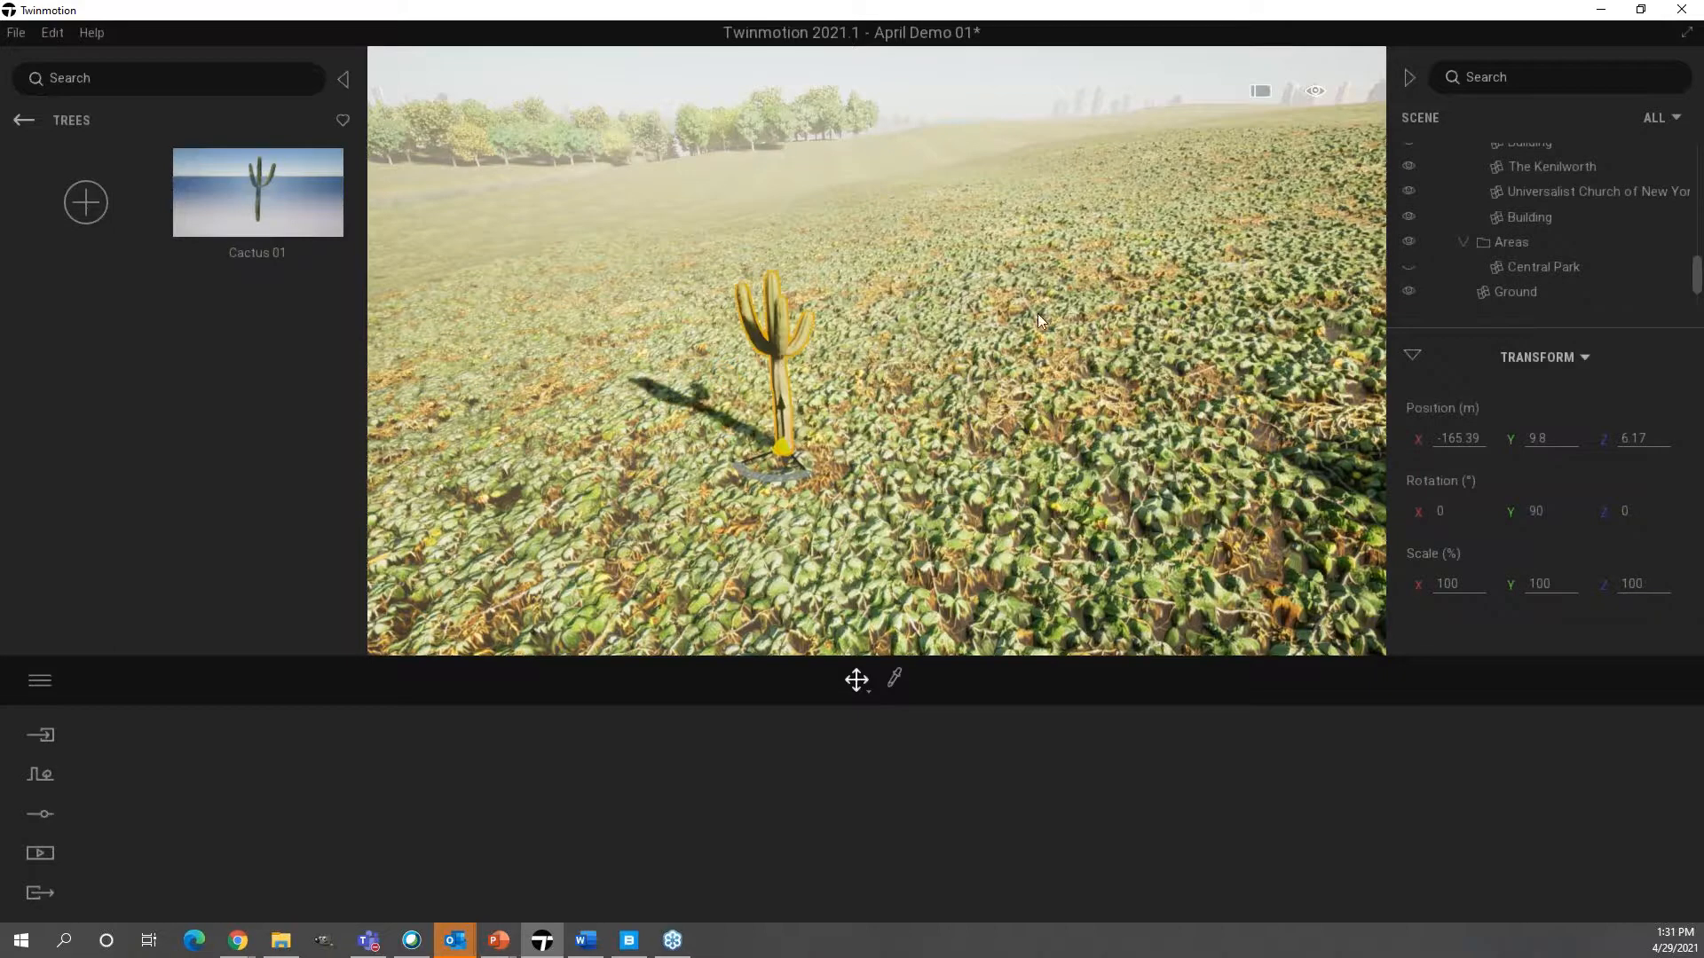
{"action": "key", "text": "a"}
{"action": "right_click_drag", "start_coordinate": [890, 314], "coordinate": [1119, 313]}
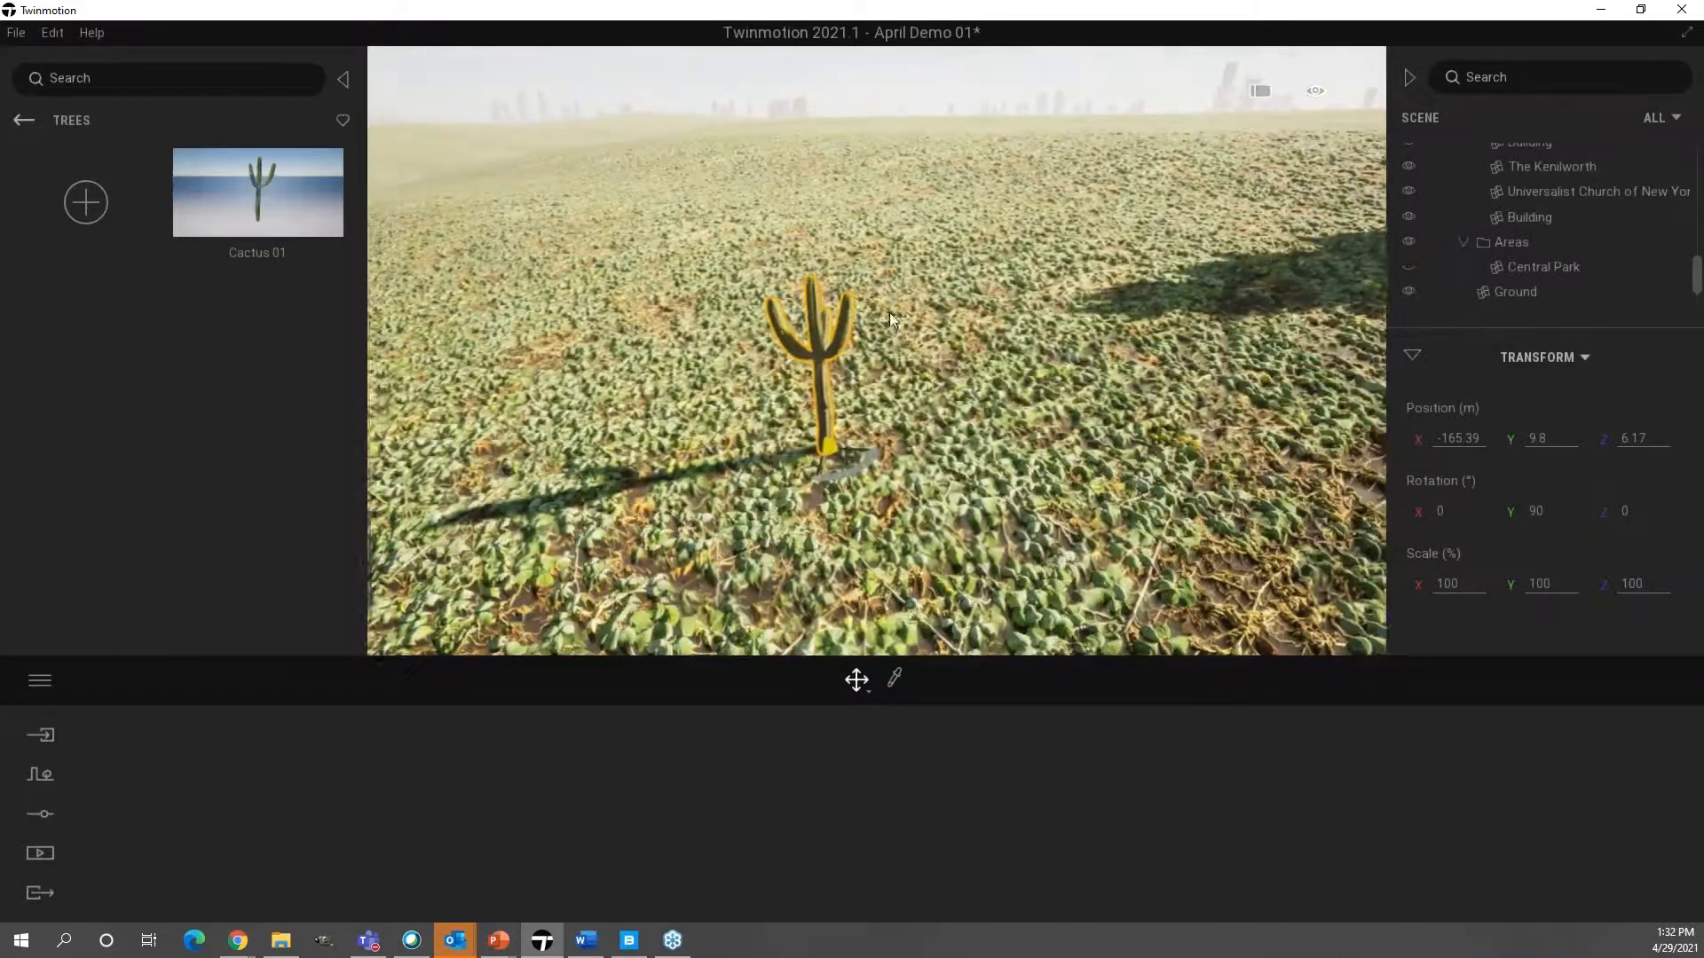
- Leave the Trees folder, return to the main library and reopen Quixel Megascans
{"action": "left_click", "coordinate": [1458, 585]}
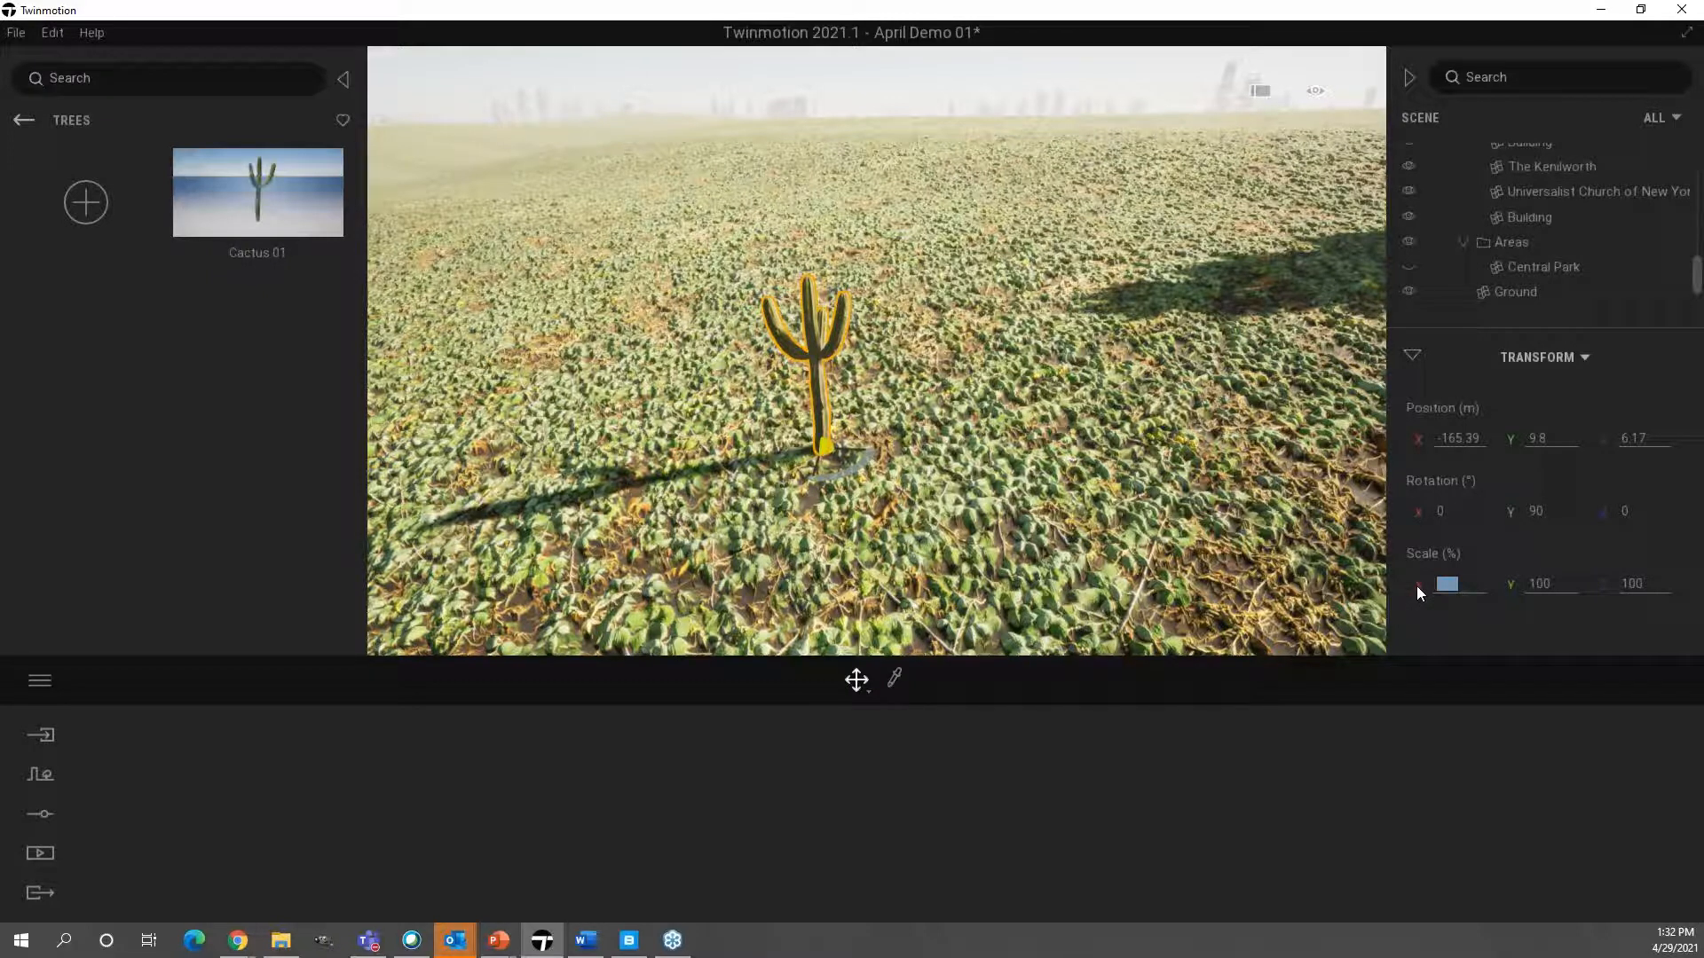
{"action": "left_click", "coordinate": [24, 120]}
{"action": "left_click", "coordinate": [24, 121]}
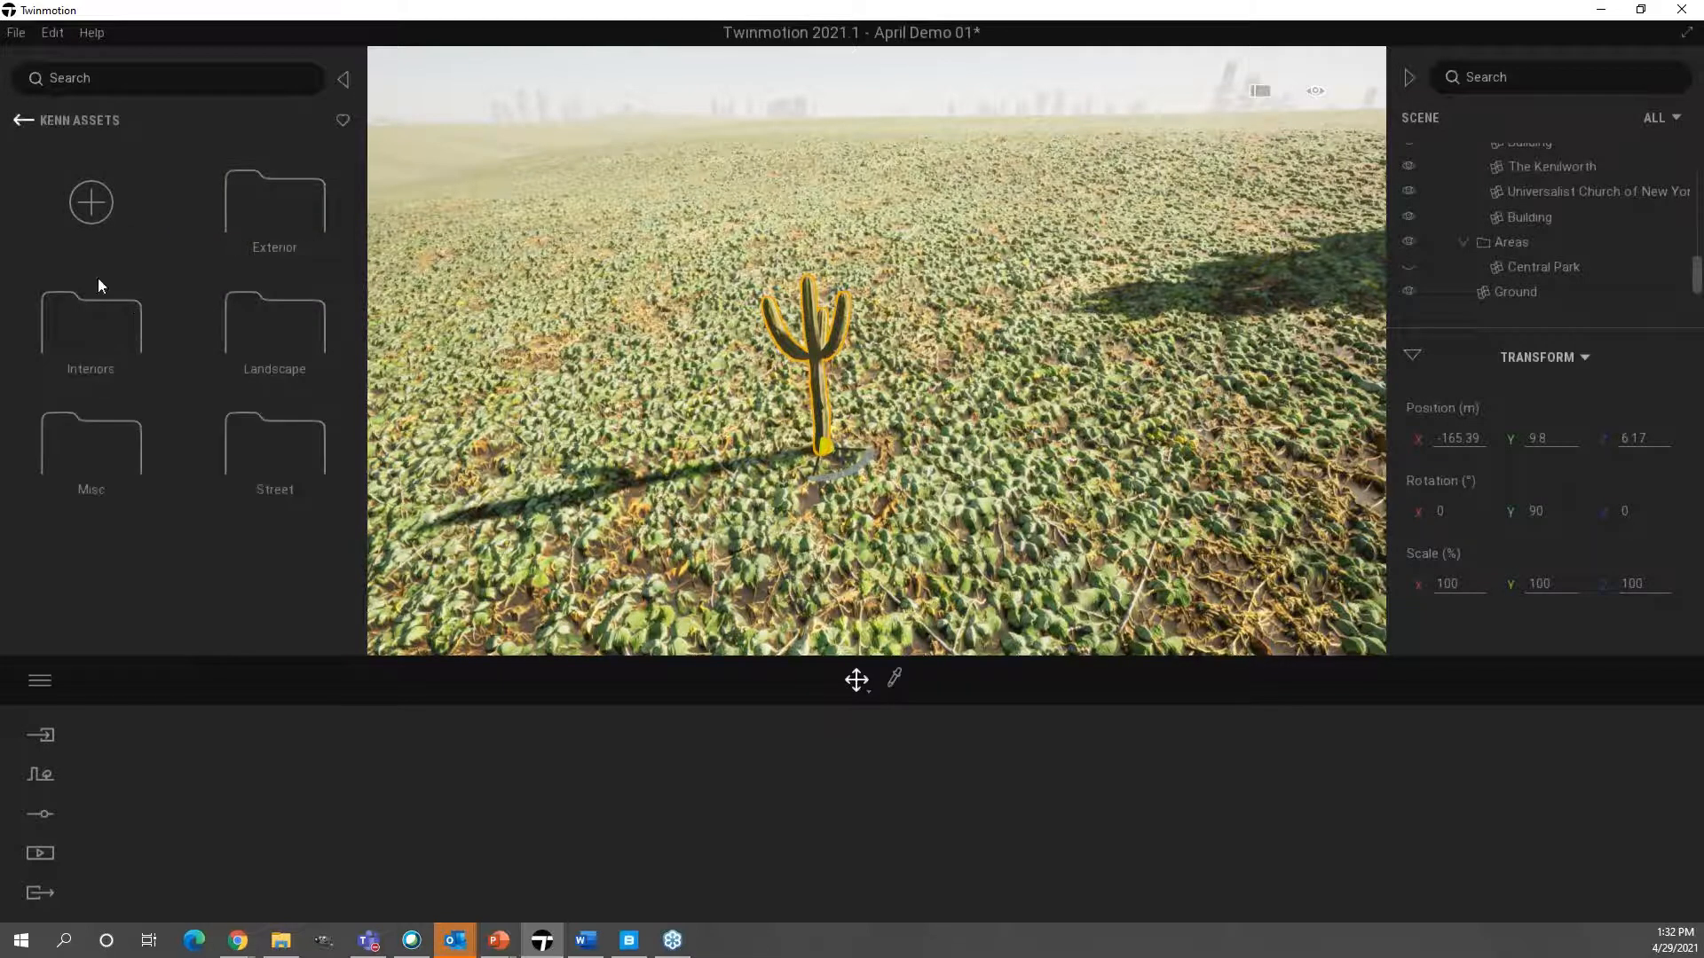
{"action": "left_click", "coordinate": [24, 121]}
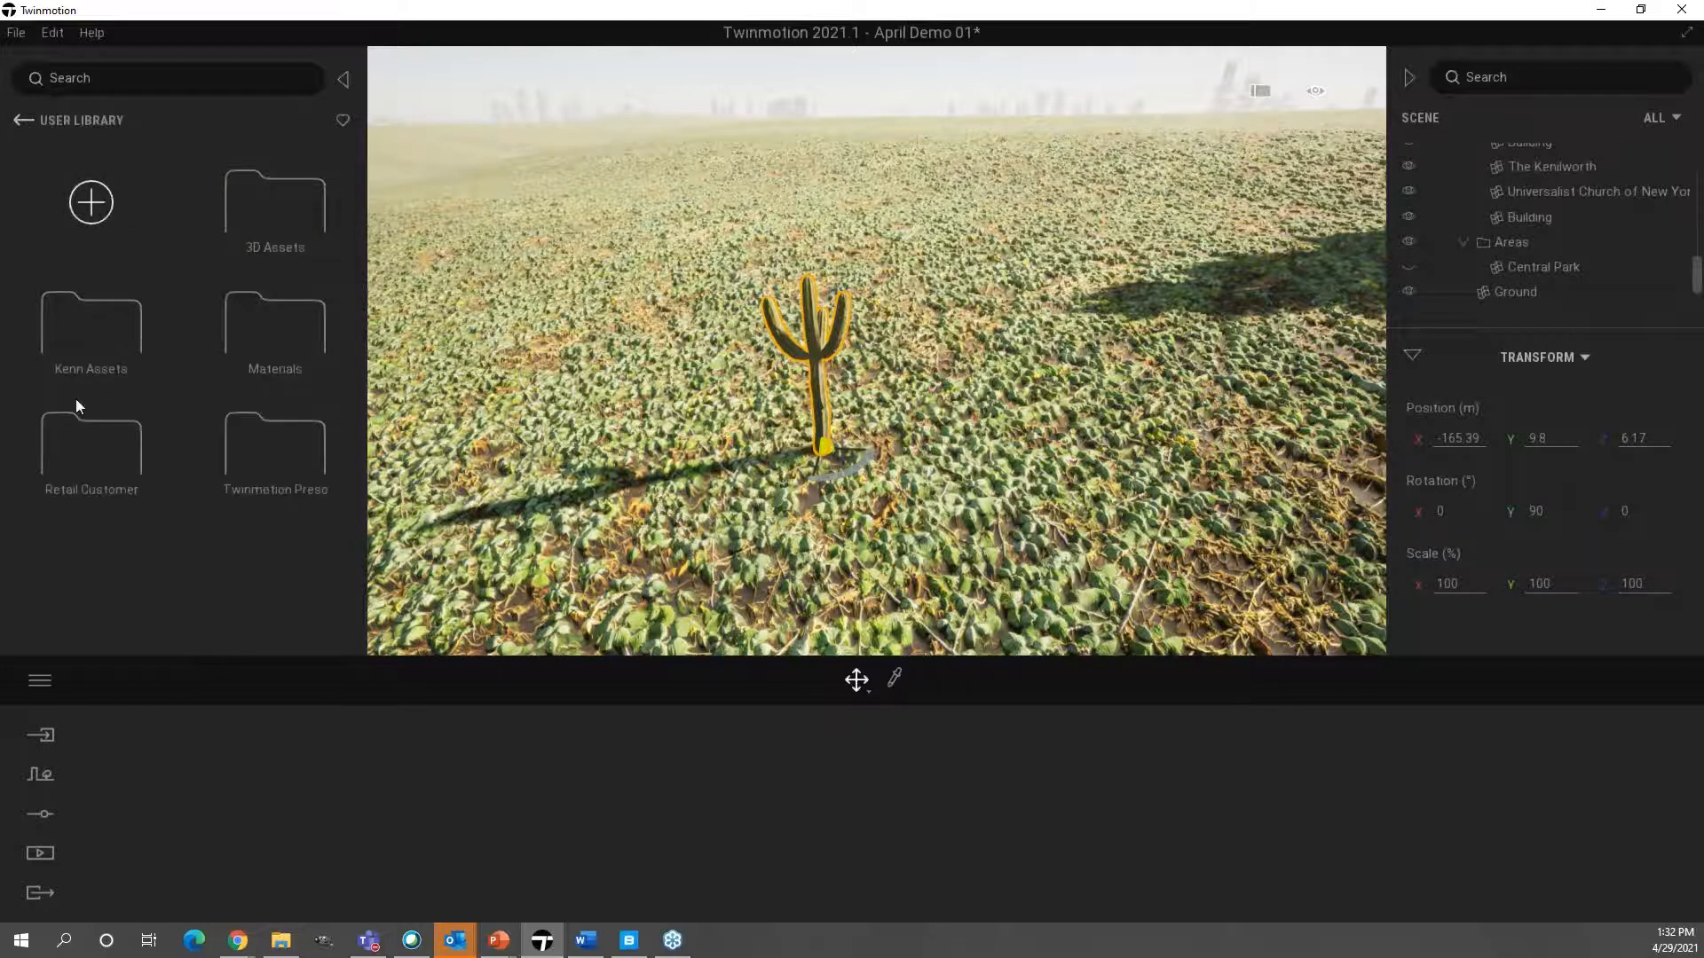
{"action": "left_click", "coordinate": [30, 123]}
{"action": "left_click", "coordinate": [100, 456]}
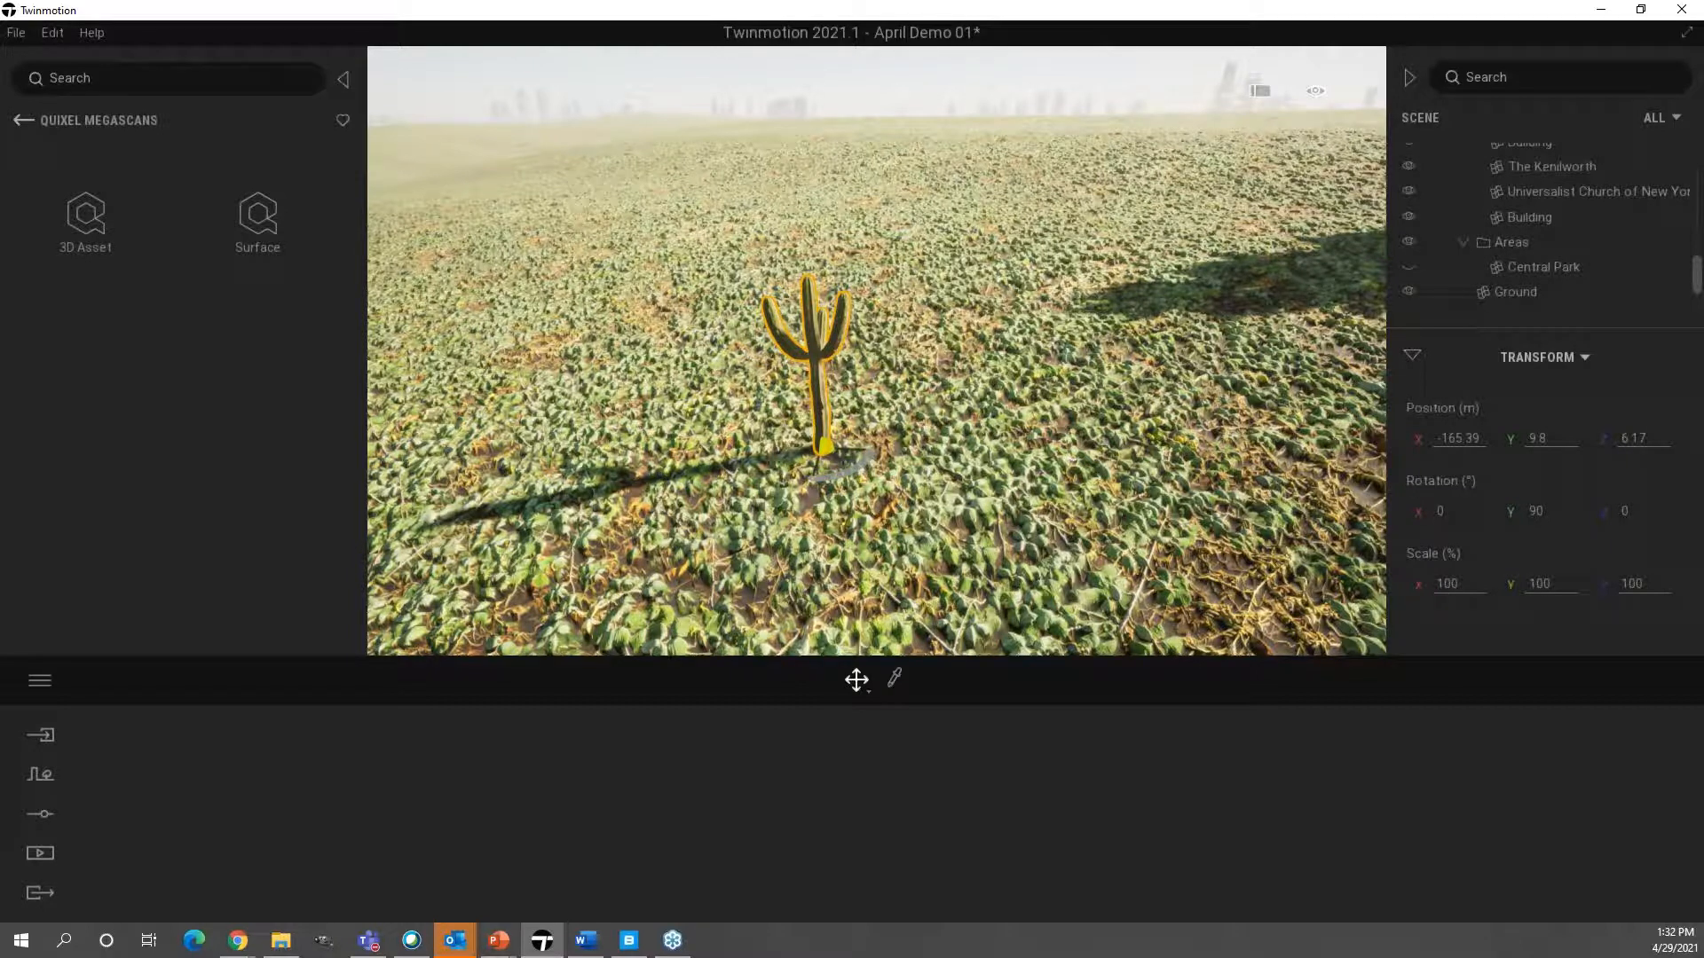
- Set the cactus's X and Y scale to 500%
{"action": "left_click_drag", "start_coordinate": [1460, 584], "coordinate": [1395, 573]}
{"action": "type", "text": "500"}
{"action": "key", "text": "Return"}
{"action": "right_click_drag", "start_coordinate": [1094, 454], "coordinate": [1474, 529]}
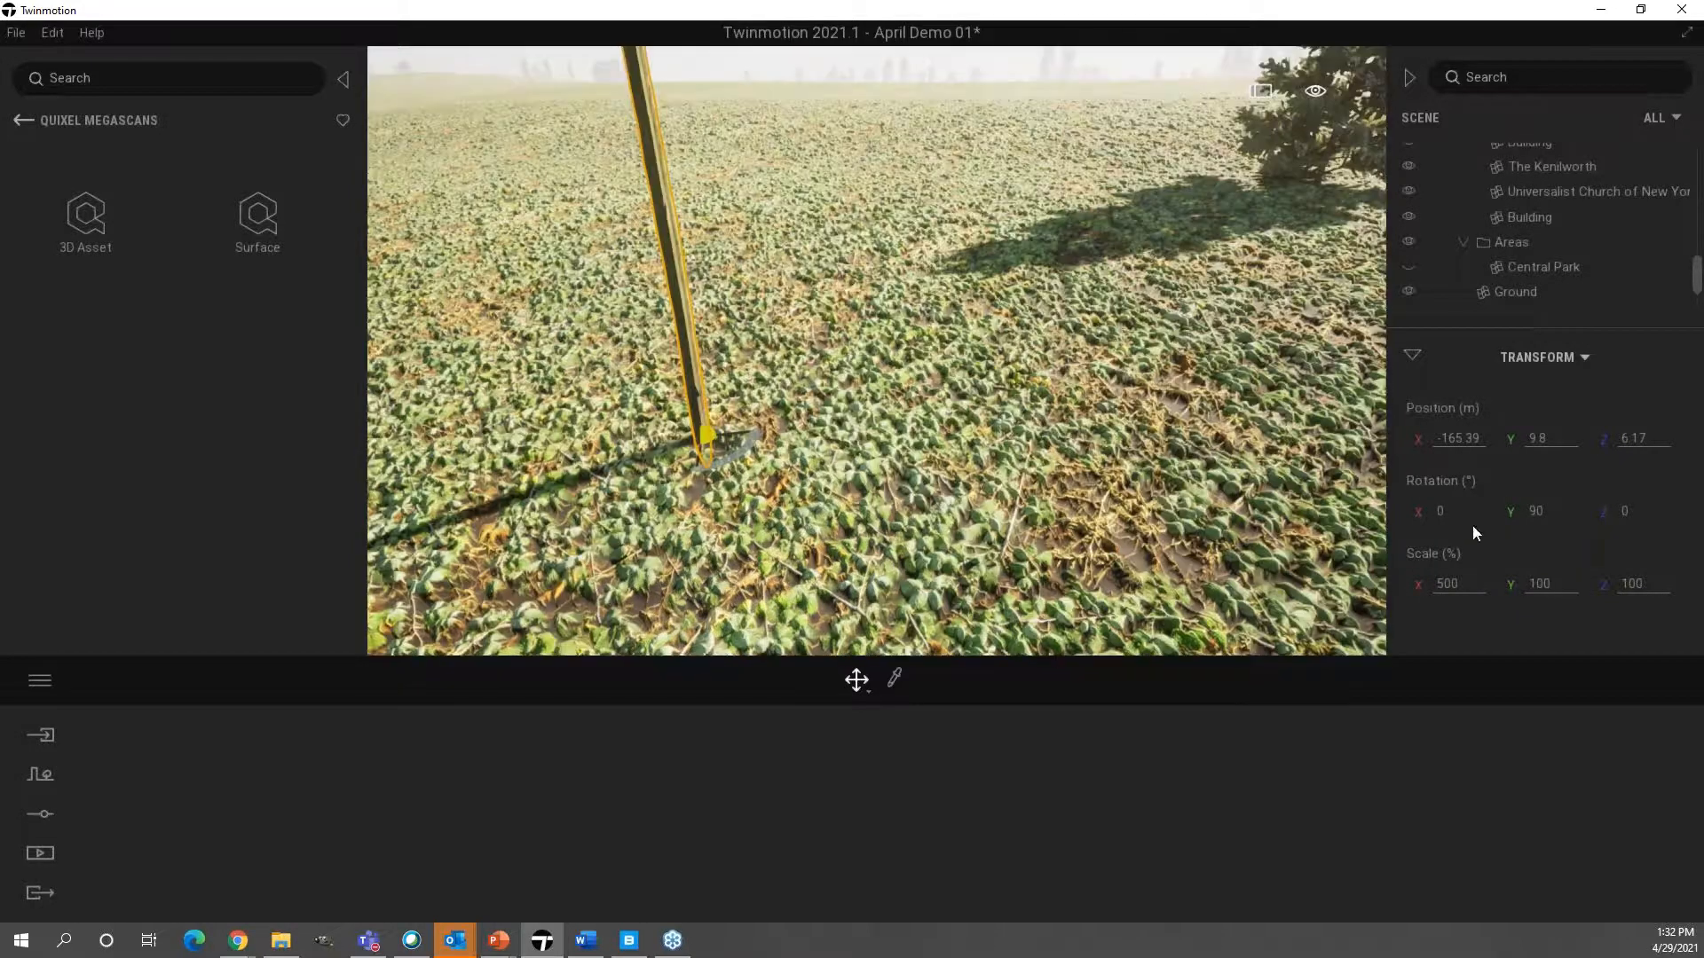
{"action": "double_click", "coordinate": [1523, 586]}
{"action": "type", "text": "560"}
{"action": "key", "text": "BackSpace"}
{"action": "key", "text": "BackSpace"}
{"action": "key", "text": "BackSpace"}
{"action": "type", "text": "00"}
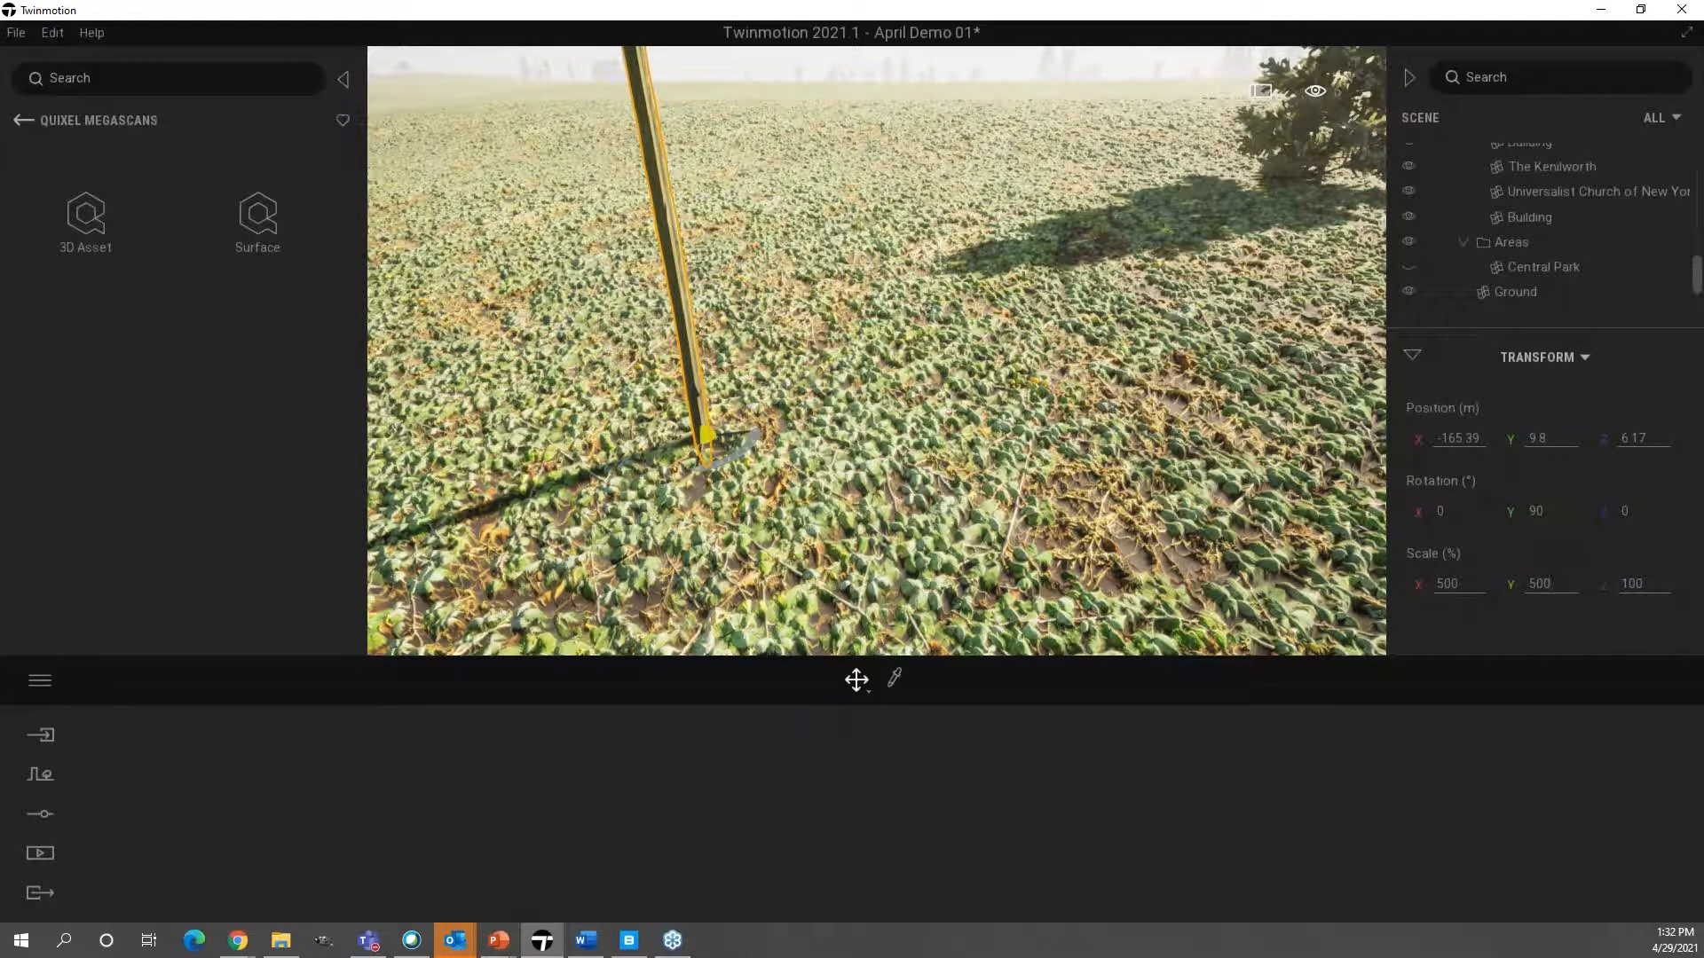
- Set the cactus's Z scale to 500% and deselect it
{"action": "double_click", "coordinate": [1633, 584]}
{"action": "type", "text": "500"}
{"action": "key", "text": "Return"}
{"action": "right_click_drag", "start_coordinate": [882, 310], "coordinate": [779, 112]}
{"action": "left_click", "coordinate": [779, 111]}
{"action": "right_click_drag", "start_coordinate": [843, 245], "coordinate": [981, 227]}
{"action": "key", "text": "s"}
{"action": "key", "text": "a"}
{"action": "right_click_drag", "start_coordinate": [1003, 291], "coordinate": [1156, 349]}
{"action": "key", "text": "w"}
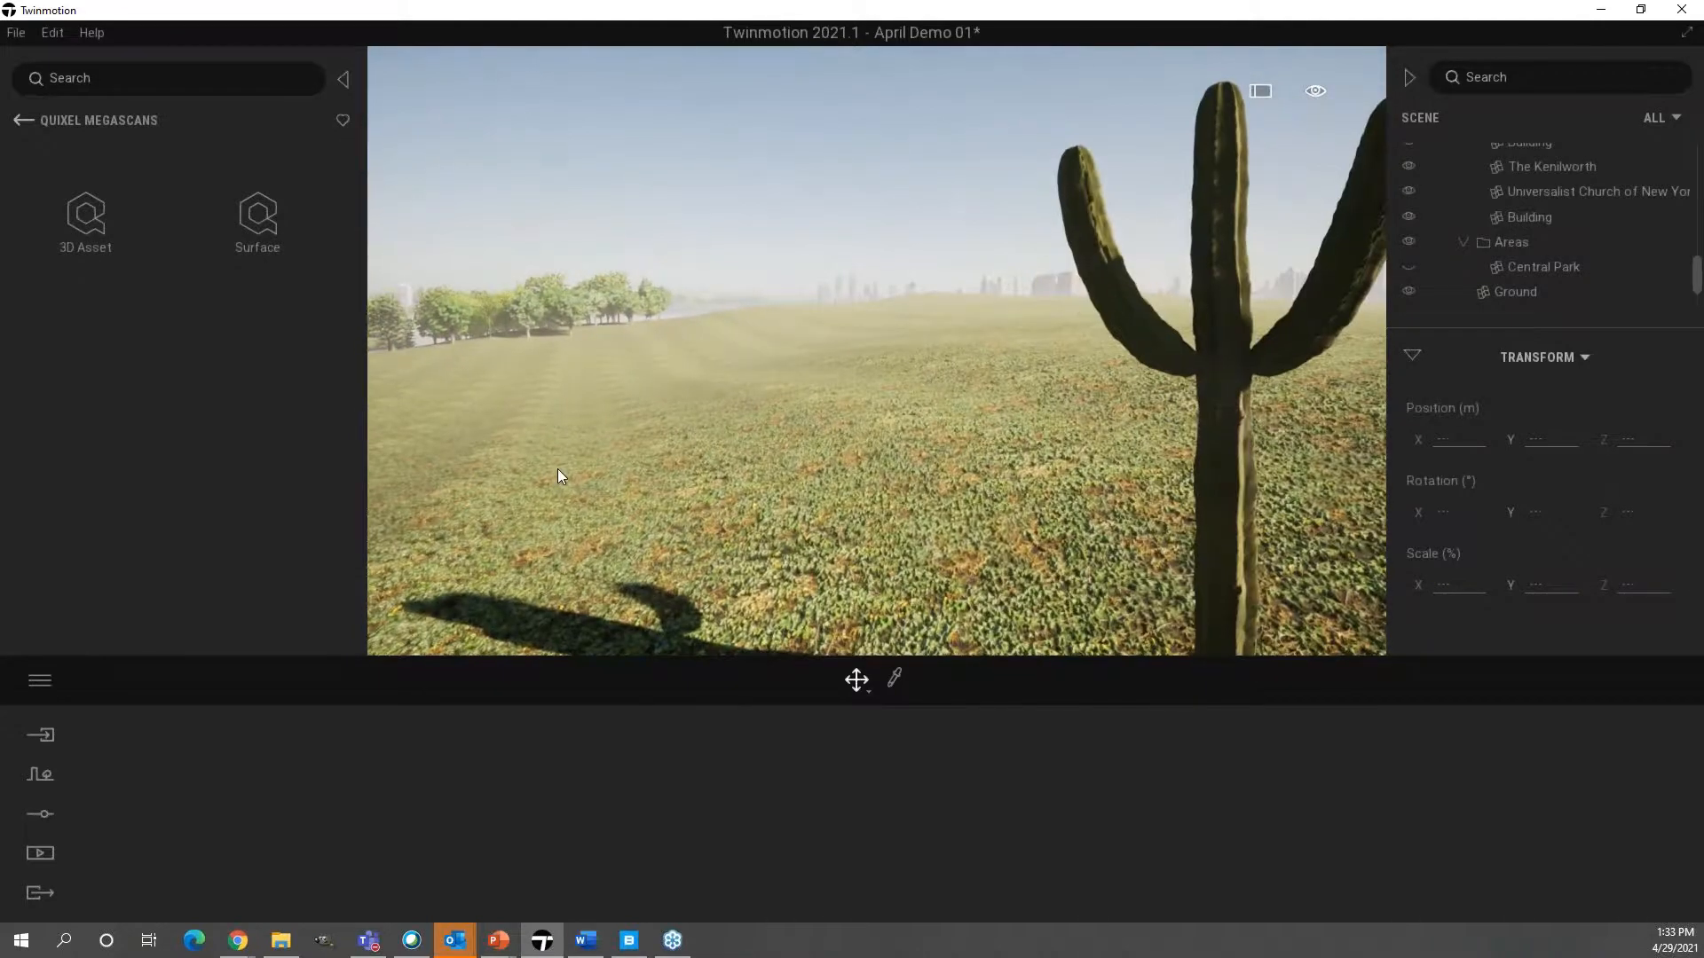
- Return to the main library, open the weather settings and shift the weather from clear sun through light clouds to overcast rain
{"action": "left_click", "coordinate": [23, 119]}
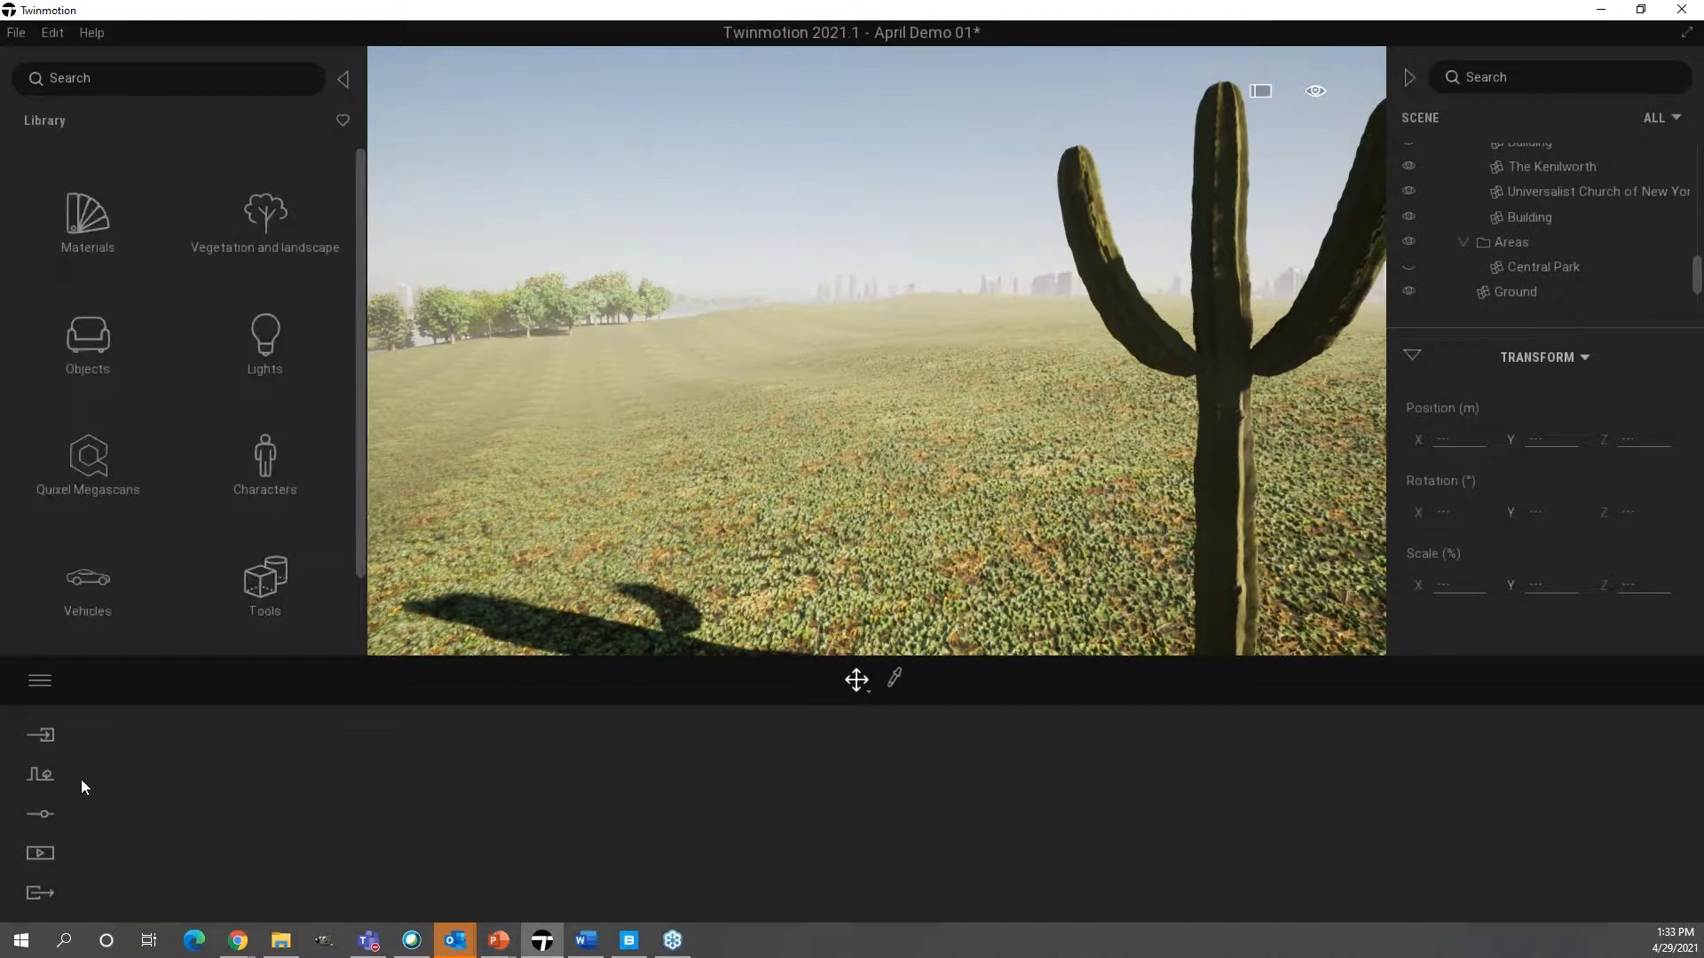
{"action": "left_click", "coordinate": [43, 817]}
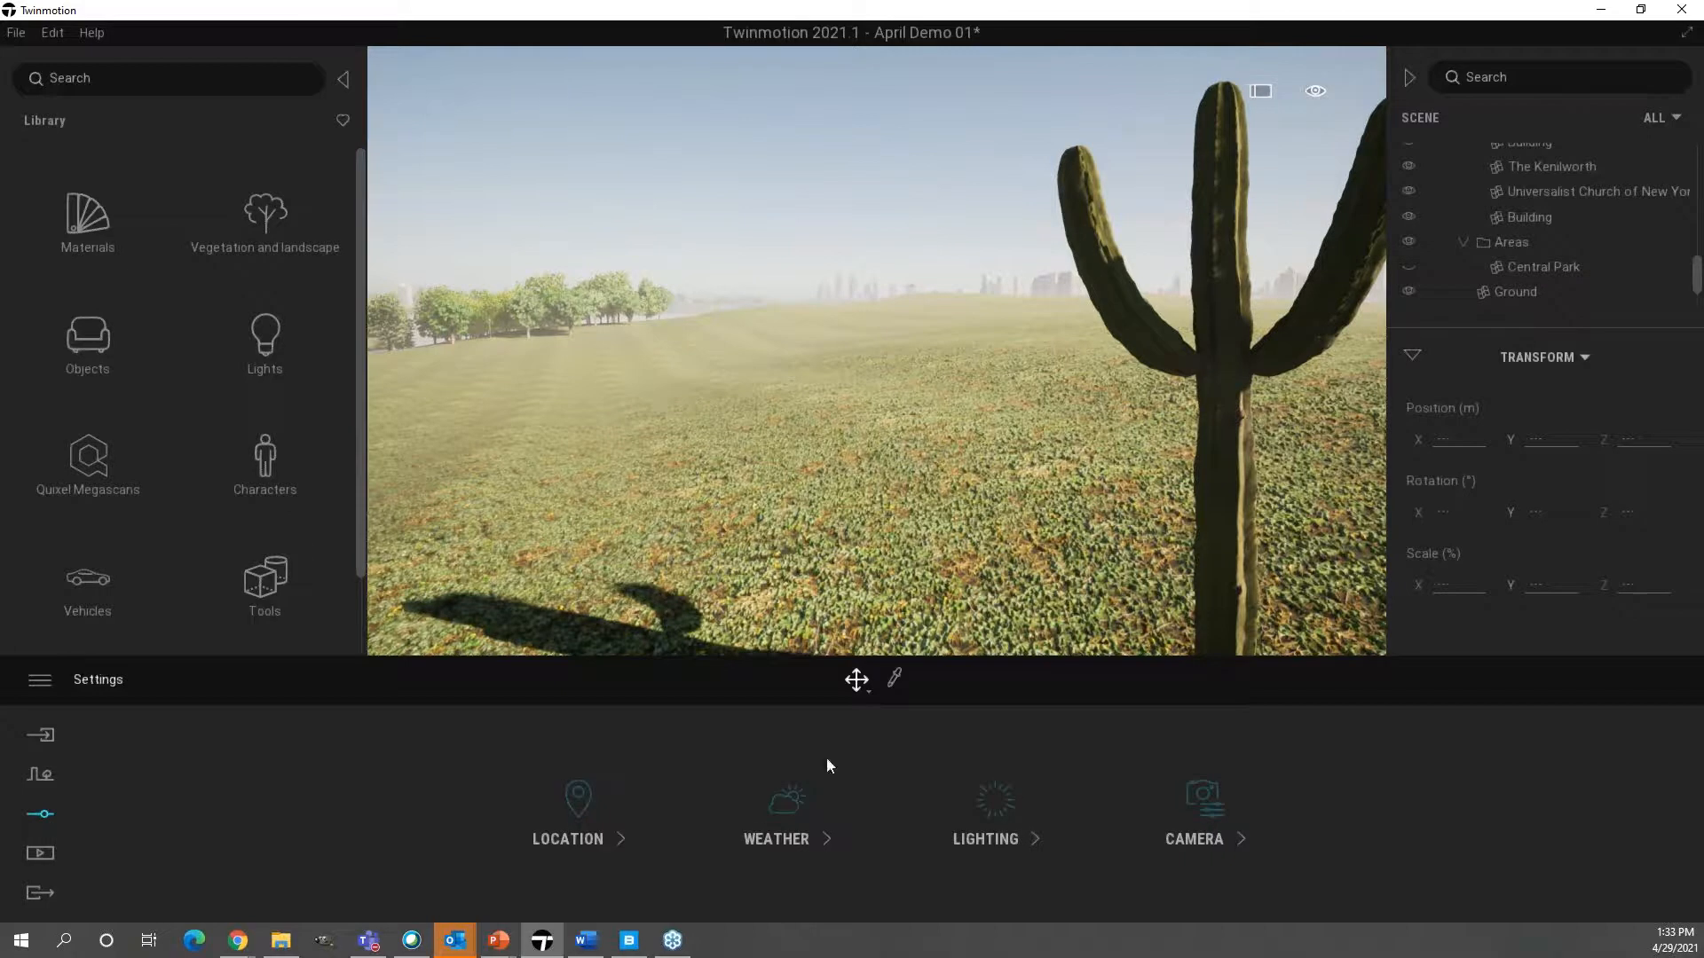
{"action": "left_click", "coordinate": [790, 801]}
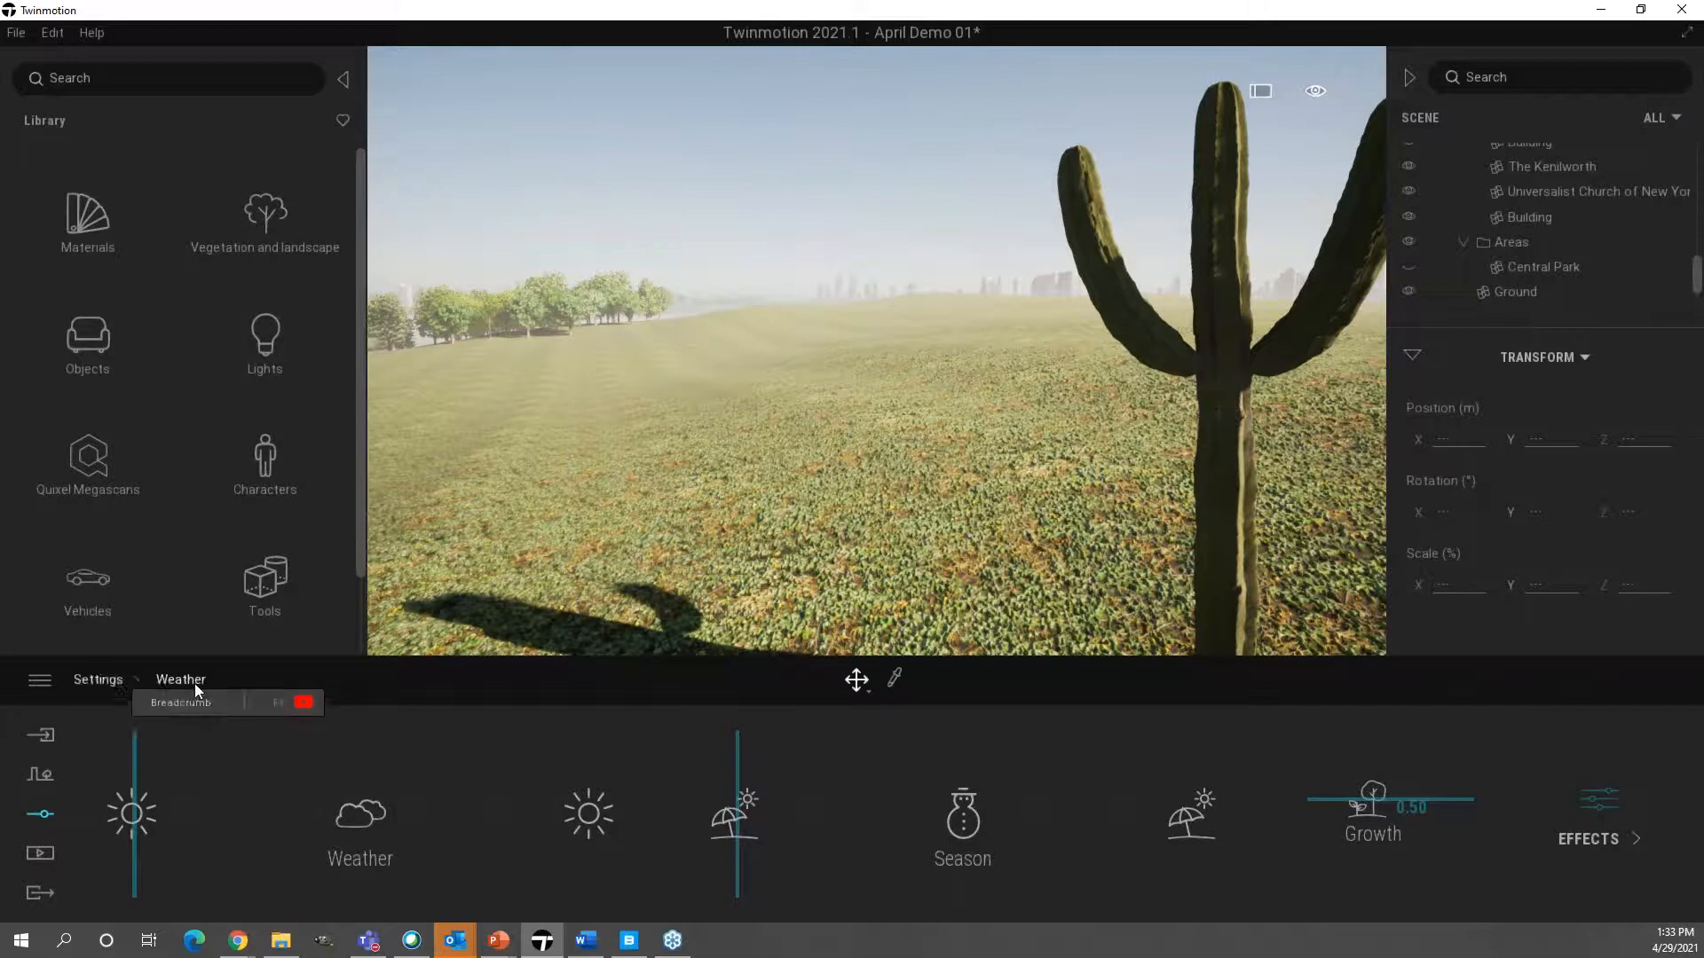
{"action": "left_click_drag", "start_coordinate": [142, 747], "coordinate": [242, 741]}
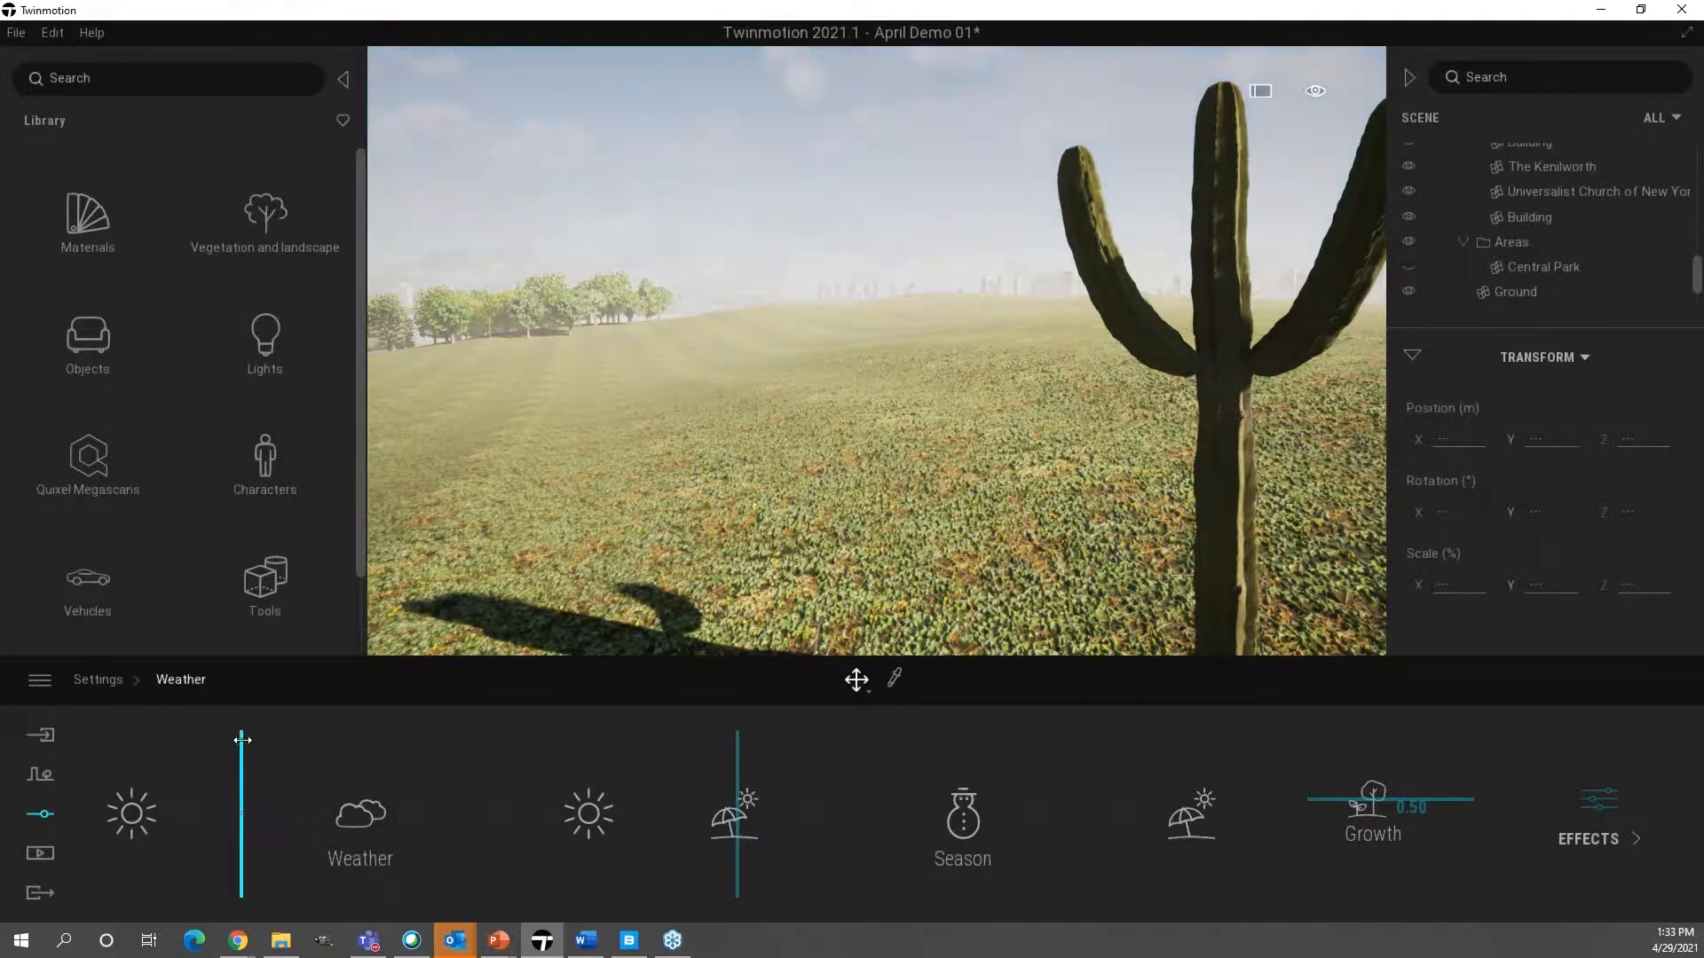
{"action": "right_click_drag", "start_coordinate": [901, 516], "coordinate": [473, 602]}
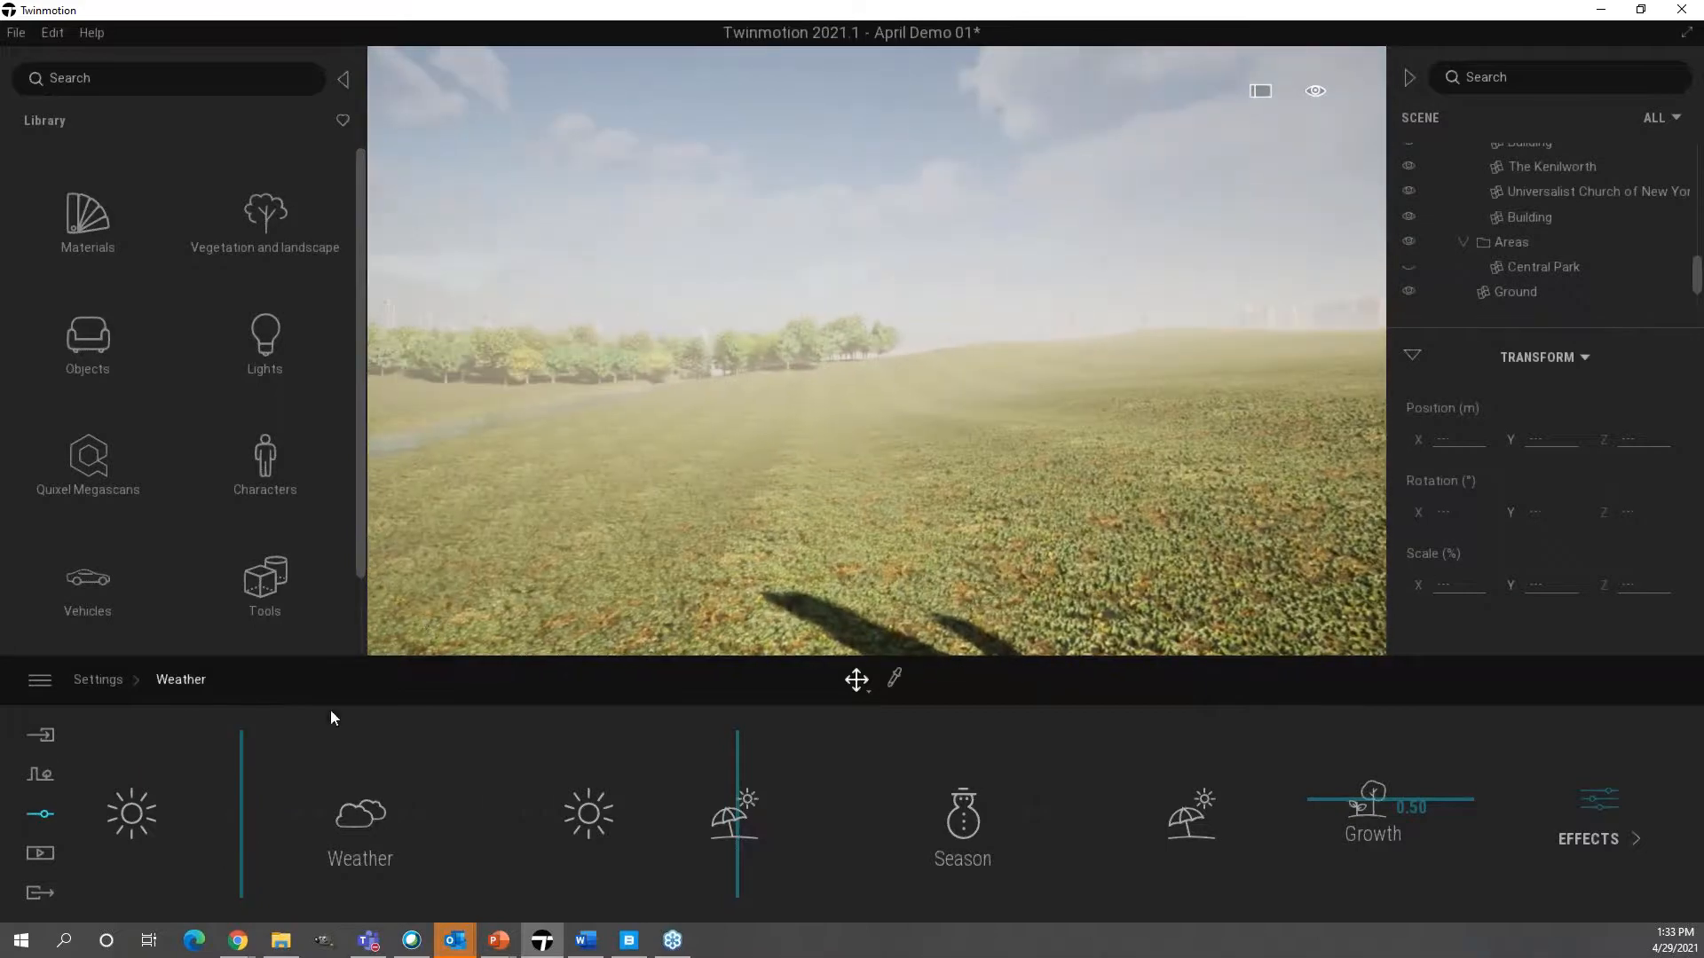
{"action": "left_click_drag", "start_coordinate": [241, 759], "coordinate": [342, 758]}
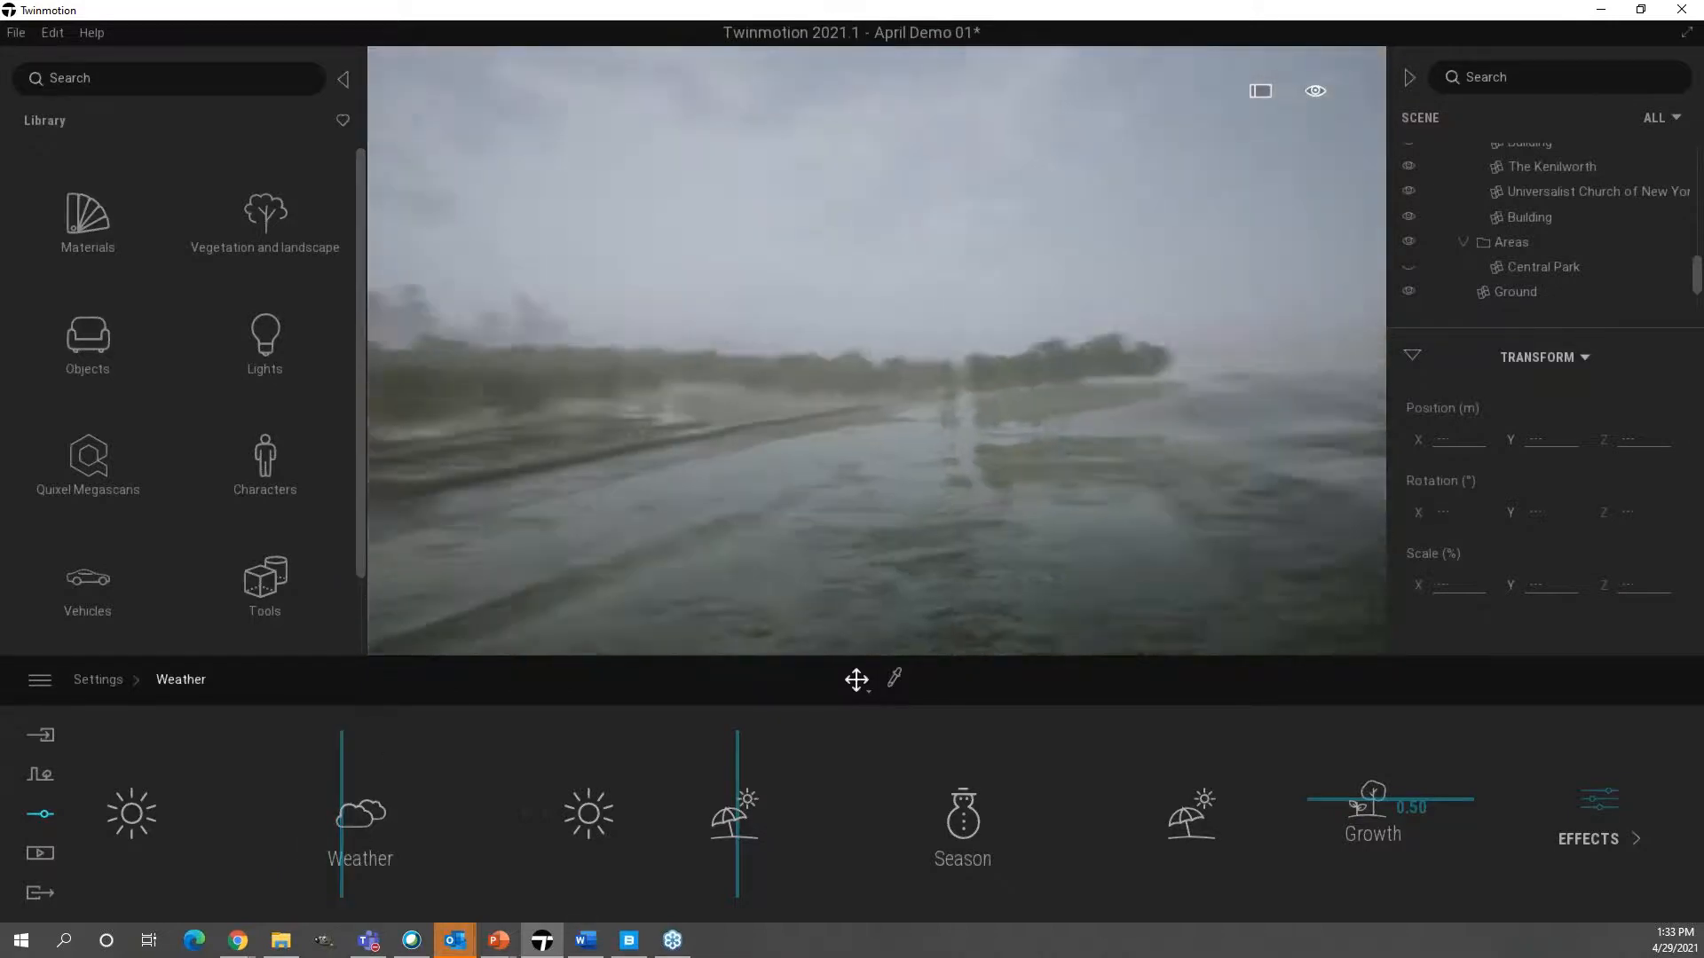
{"action": "right_click_drag", "start_coordinate": [876, 351], "coordinate": [598, 628]}
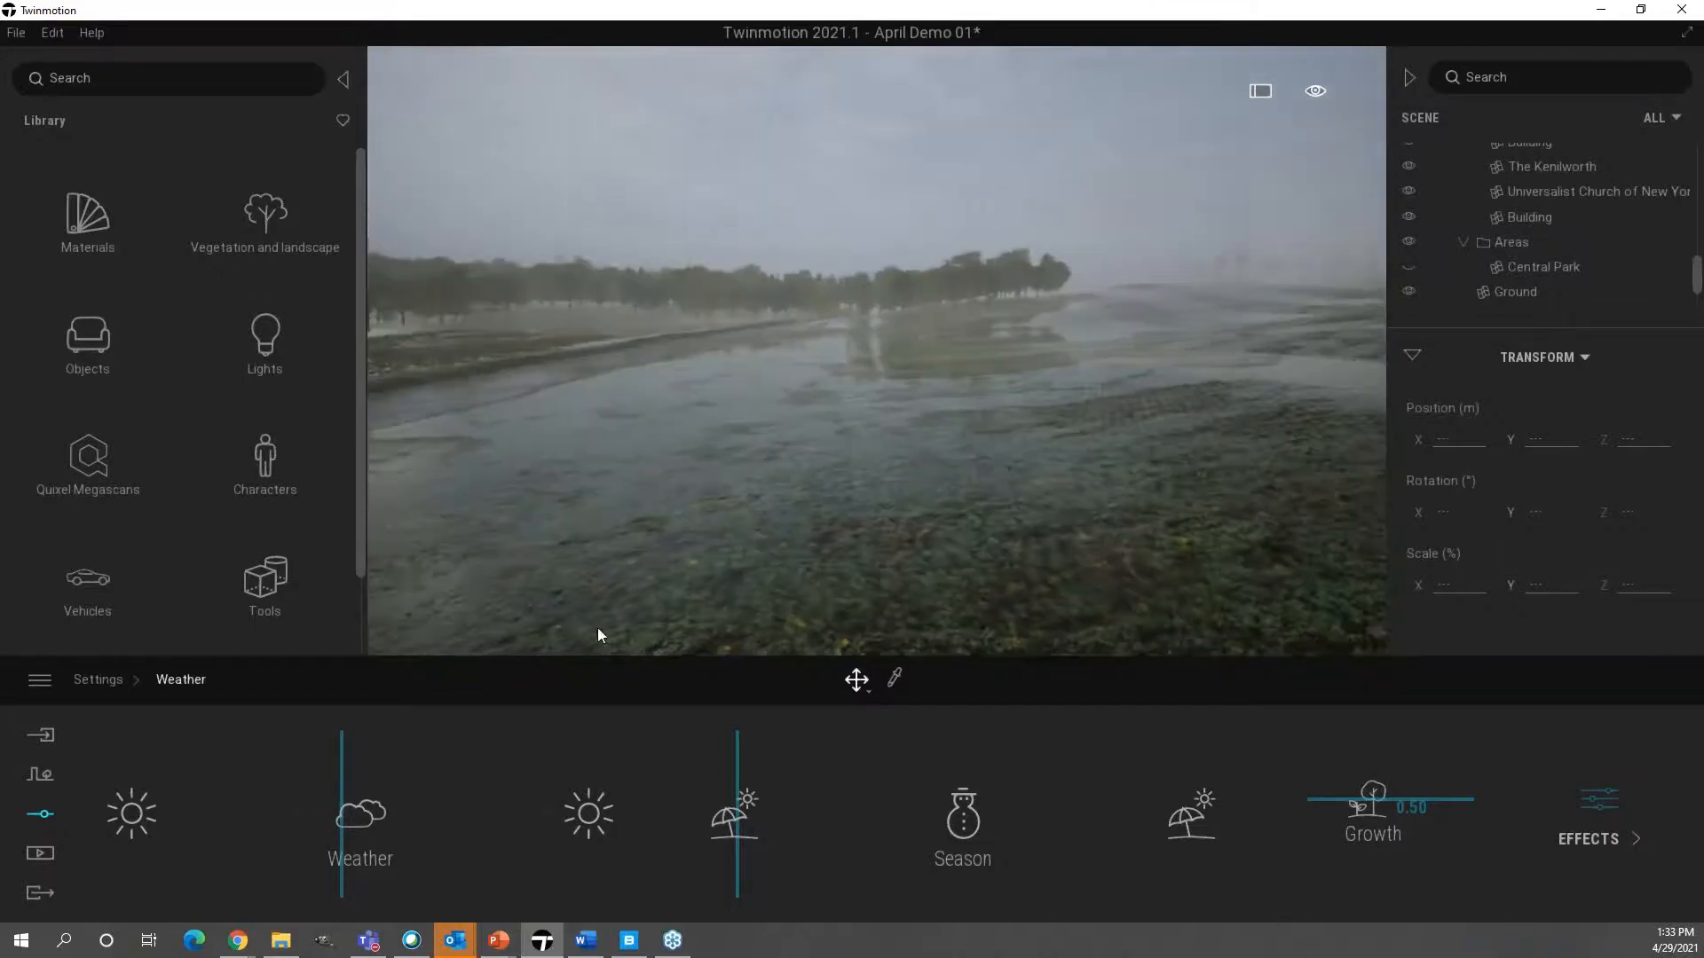
- Ease the weather back to partly cloudy and shift the season from summer to autumn
{"action": "mouse_move", "coordinate": [742, 752]}
{"action": "left_mouse_down"}
{"action": "mouse_move", "coordinate": [837, 754]}
{"action": "mouse_move", "coordinate": [753, 753]}
{"action": "left_mouse_up"}
{"action": "left_click_drag", "start_coordinate": [339, 762], "coordinate": [279, 753]}
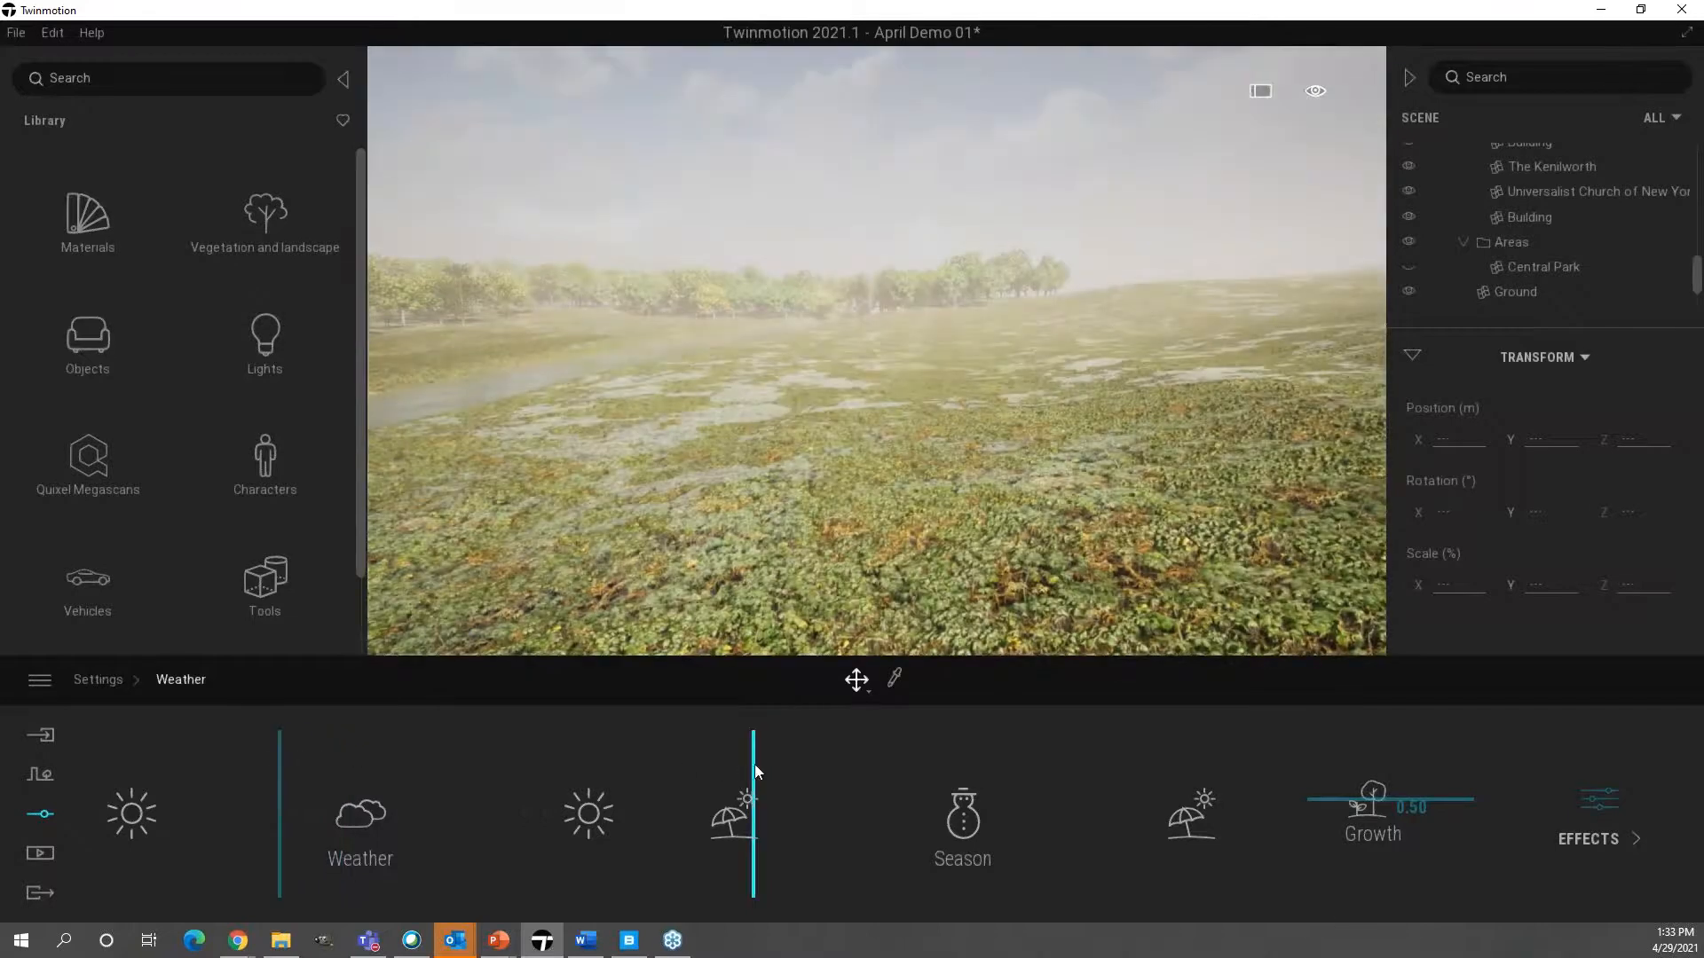
{"action": "left_click_drag", "start_coordinate": [760, 764], "coordinate": [828, 764]}
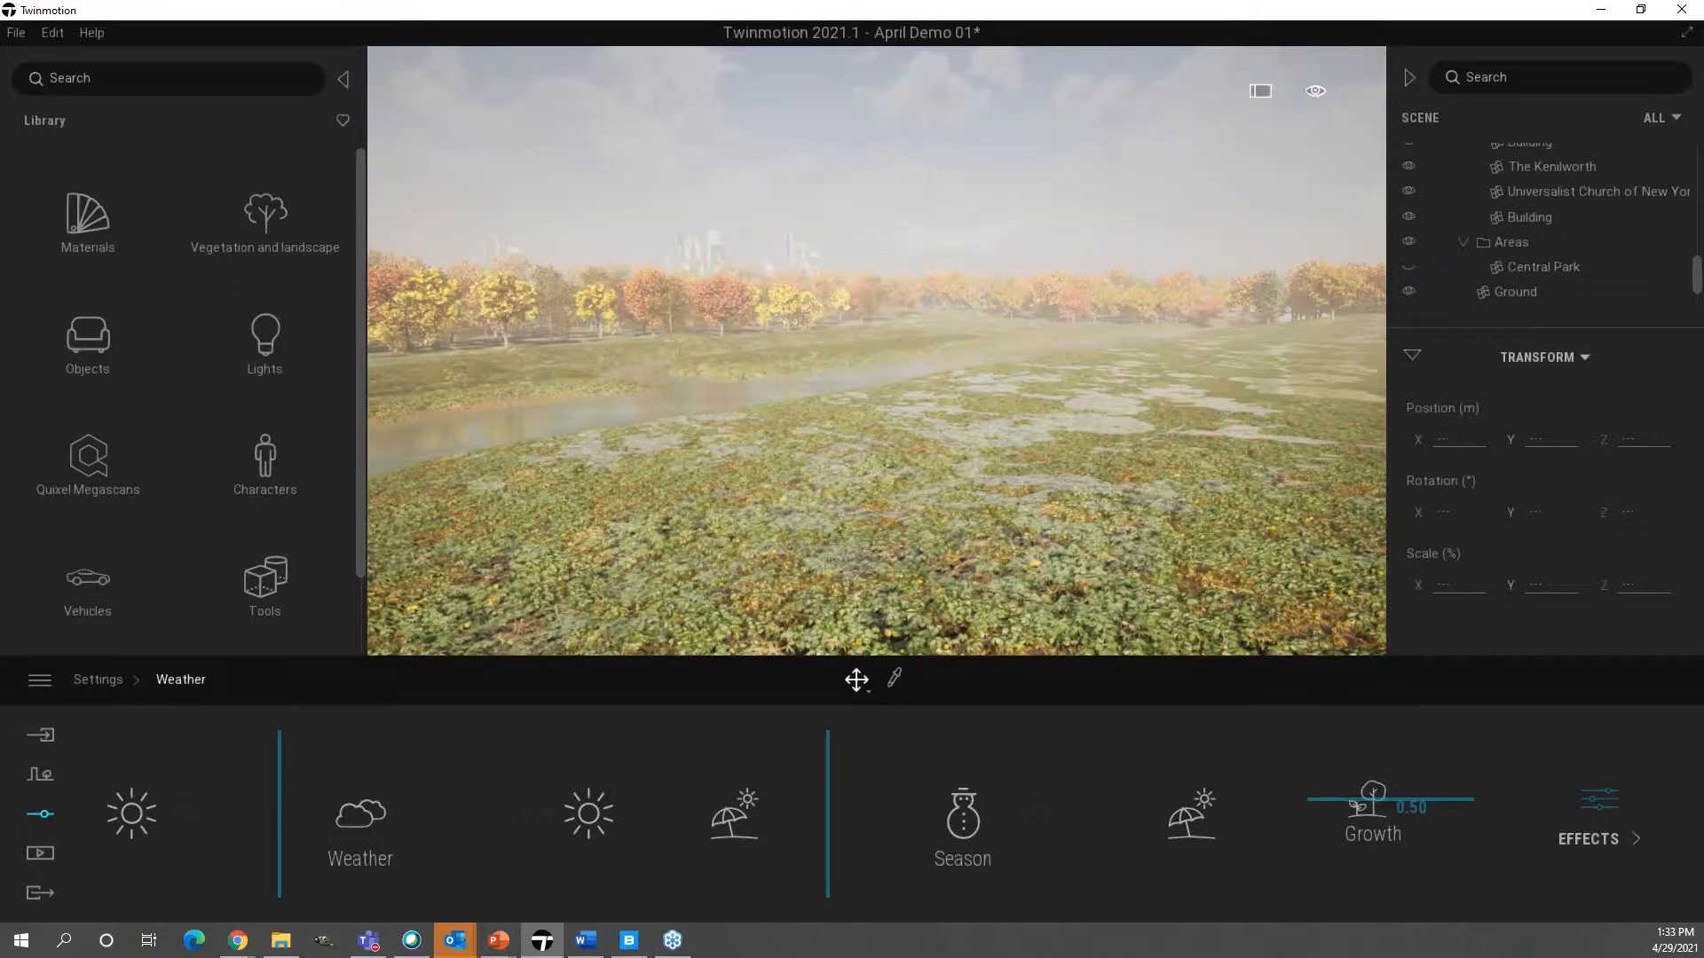
{"action": "key", "text": "Left"}
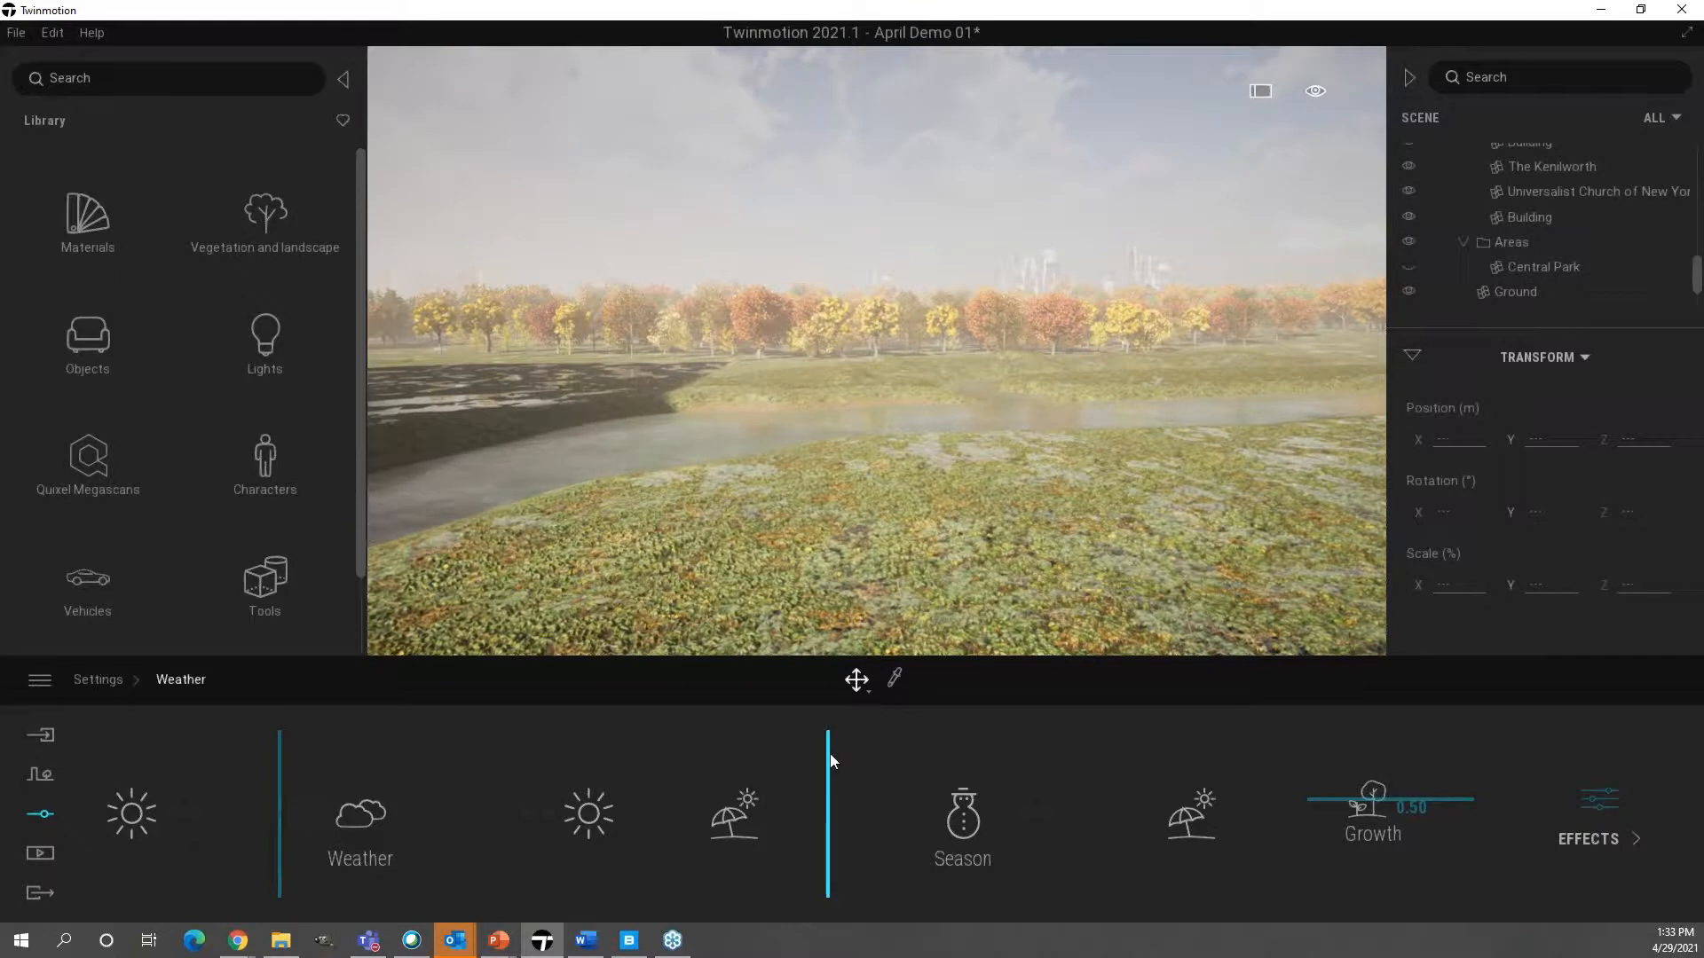
- Shift the season to snowy winter and view the snow-covered park and trees
{"action": "left_click_drag", "start_coordinate": [830, 770], "coordinate": [943, 761]}
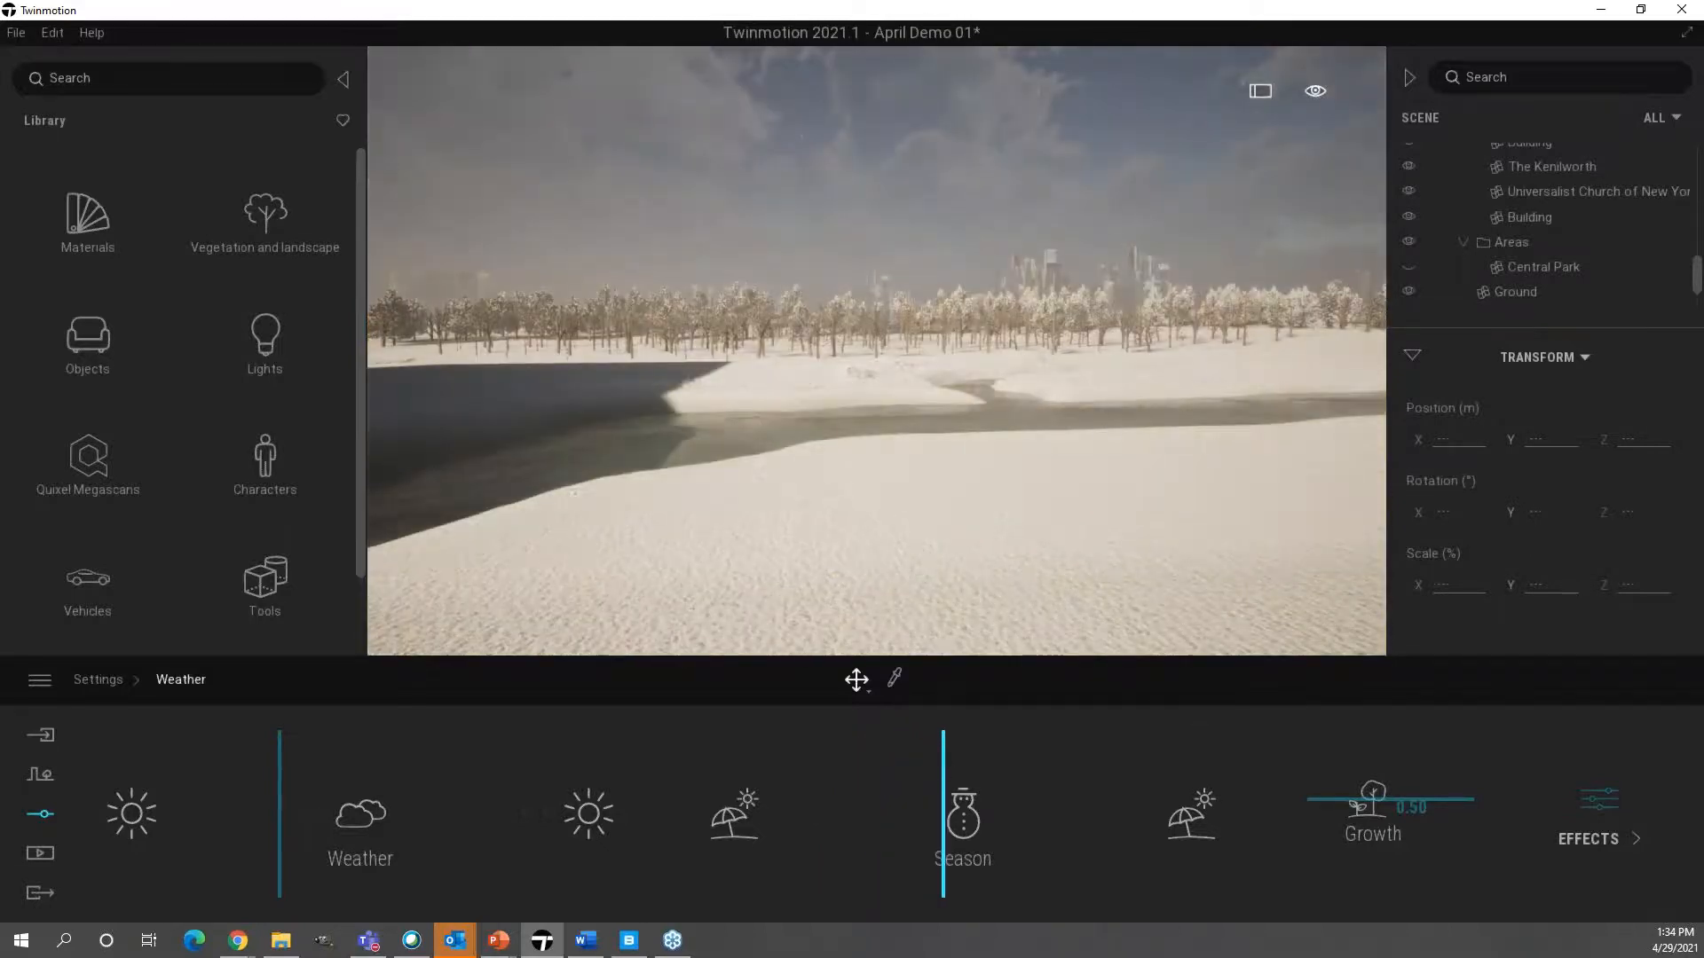
{"action": "right_click_drag", "start_coordinate": [877, 373], "coordinate": [1065, 372]}
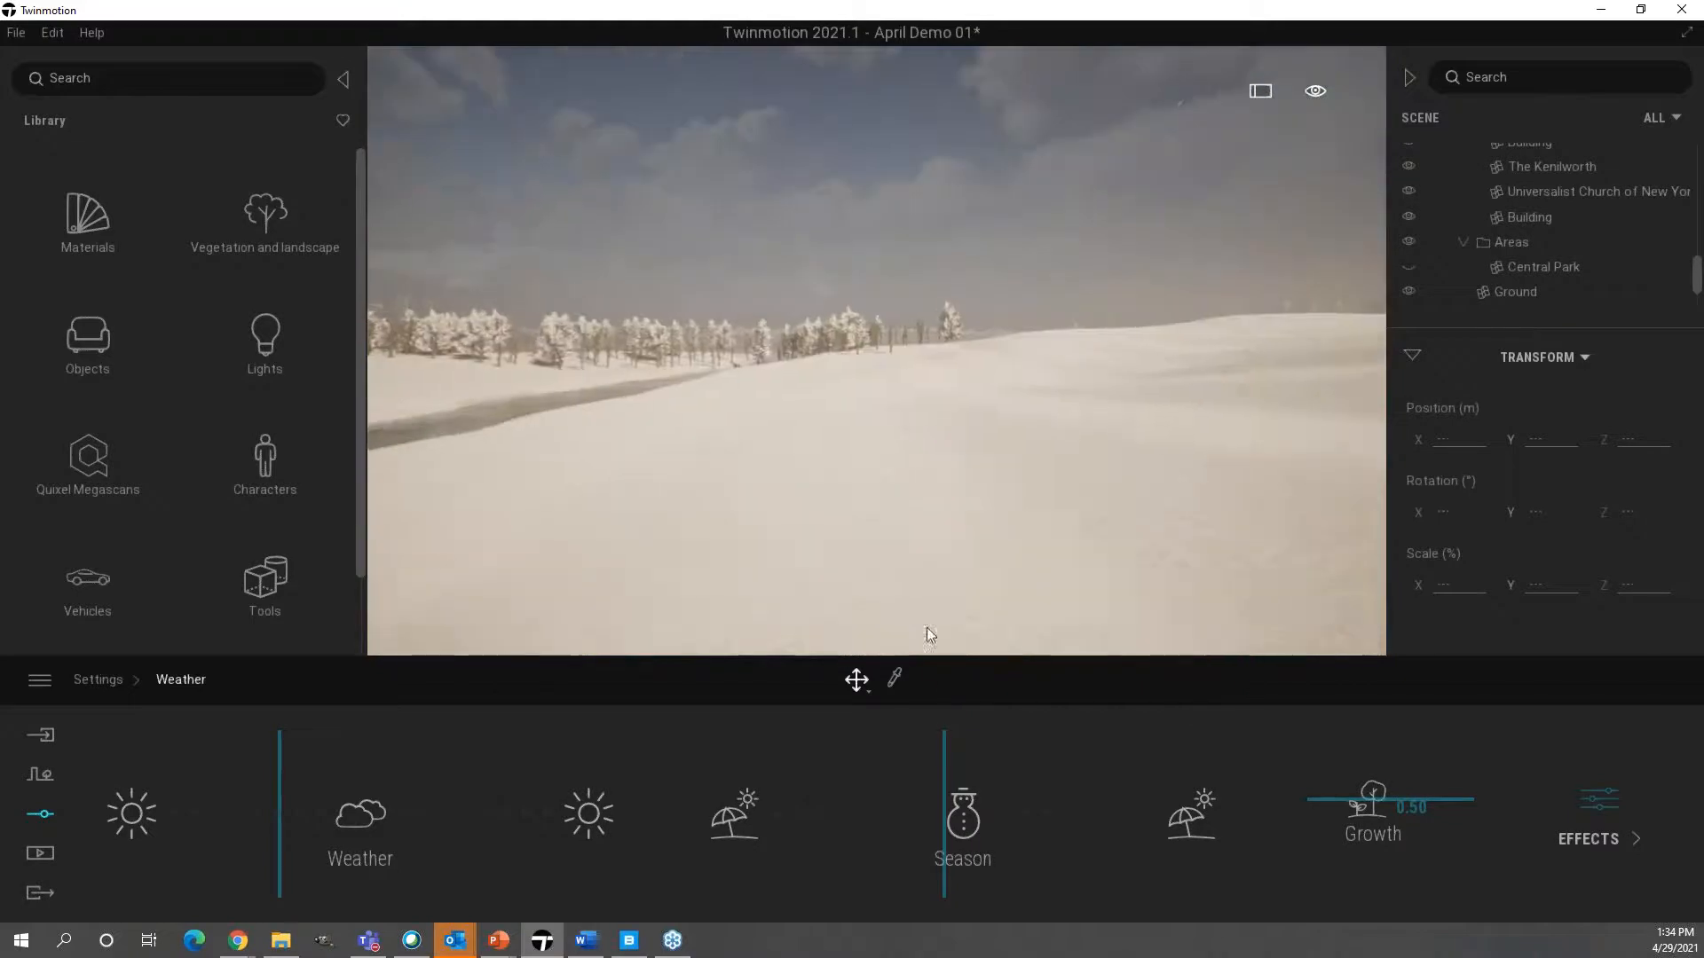
{"action": "right_click_drag", "start_coordinate": [877, 373], "coordinate": [710, 372]}
{"action": "key", "text": "w"}
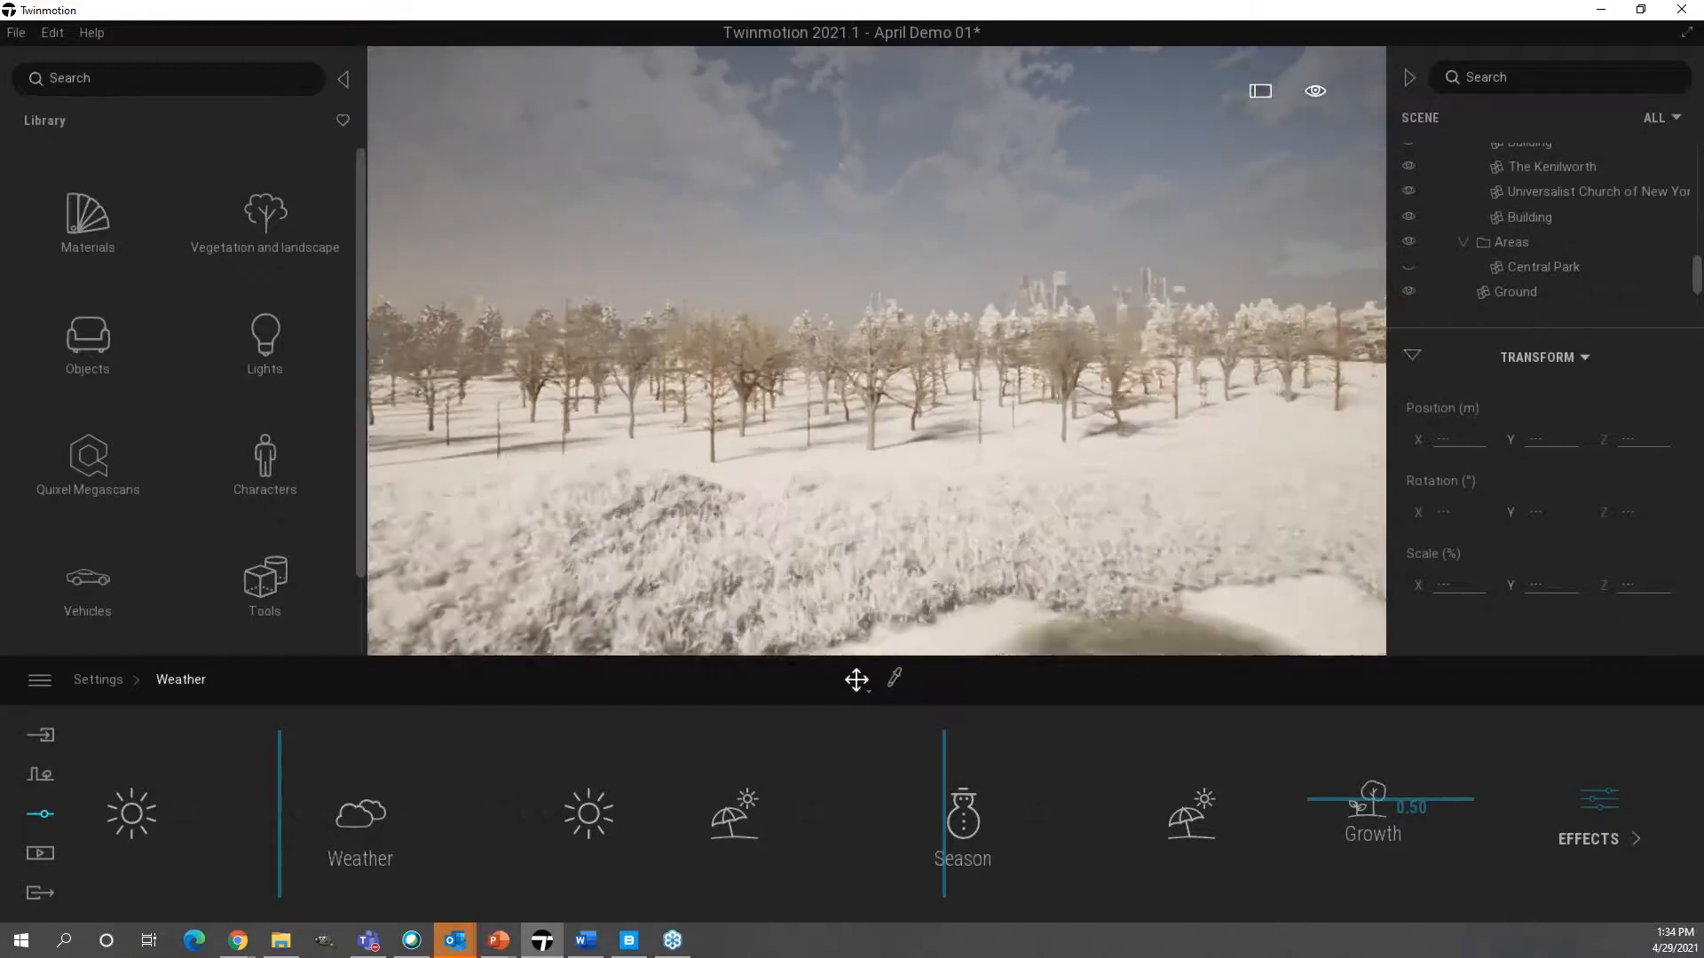
- Shift the season past winter to leafy late spring and set the weather to full clear sun
{"action": "key", "text": "w"}
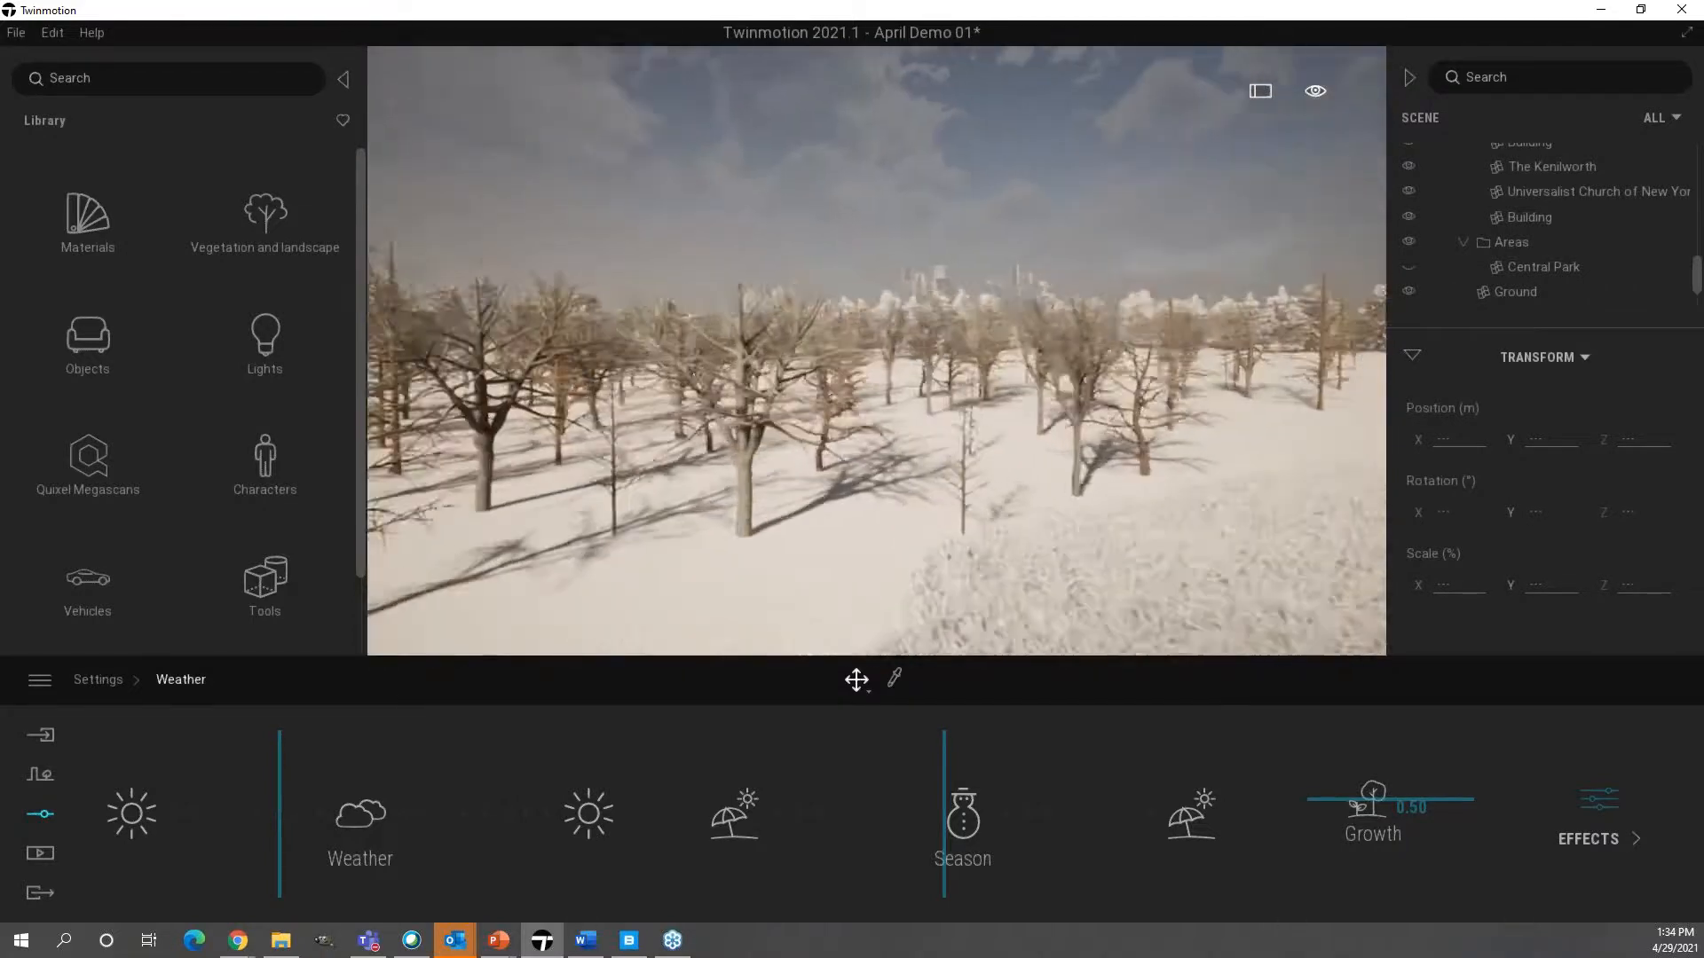
{"action": "right_click_drag", "start_coordinate": [834, 637], "coordinate": [882, 639]}
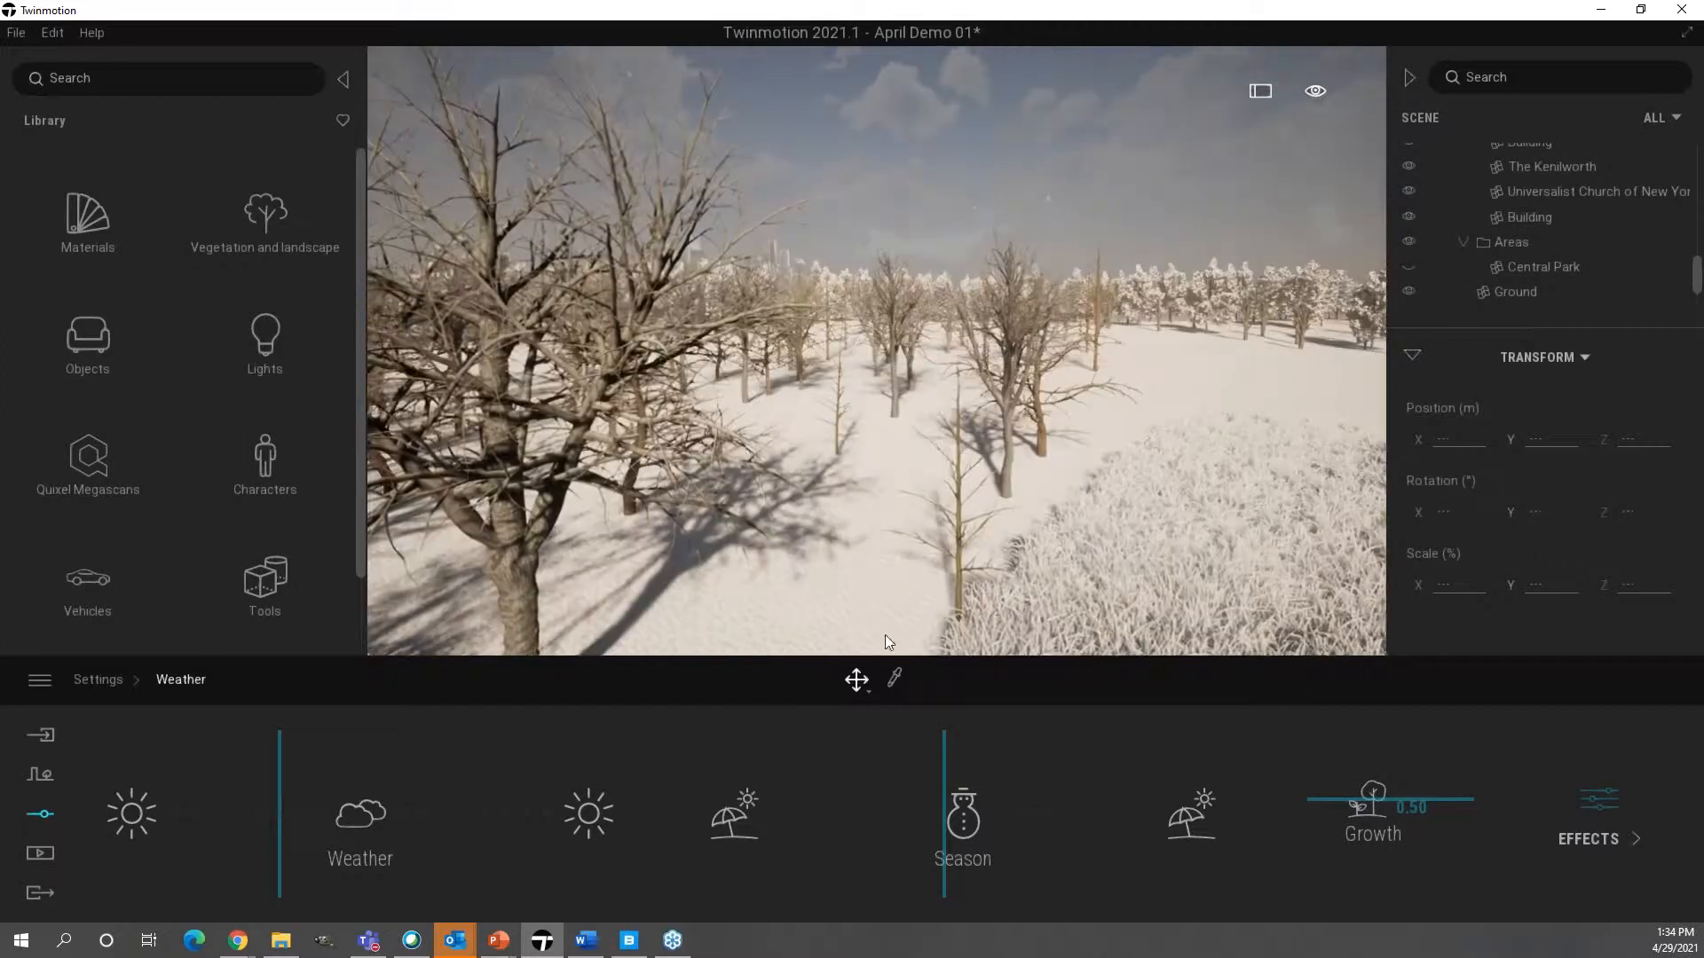
{"action": "left_click_drag", "start_coordinate": [946, 771], "coordinate": [1101, 774]}
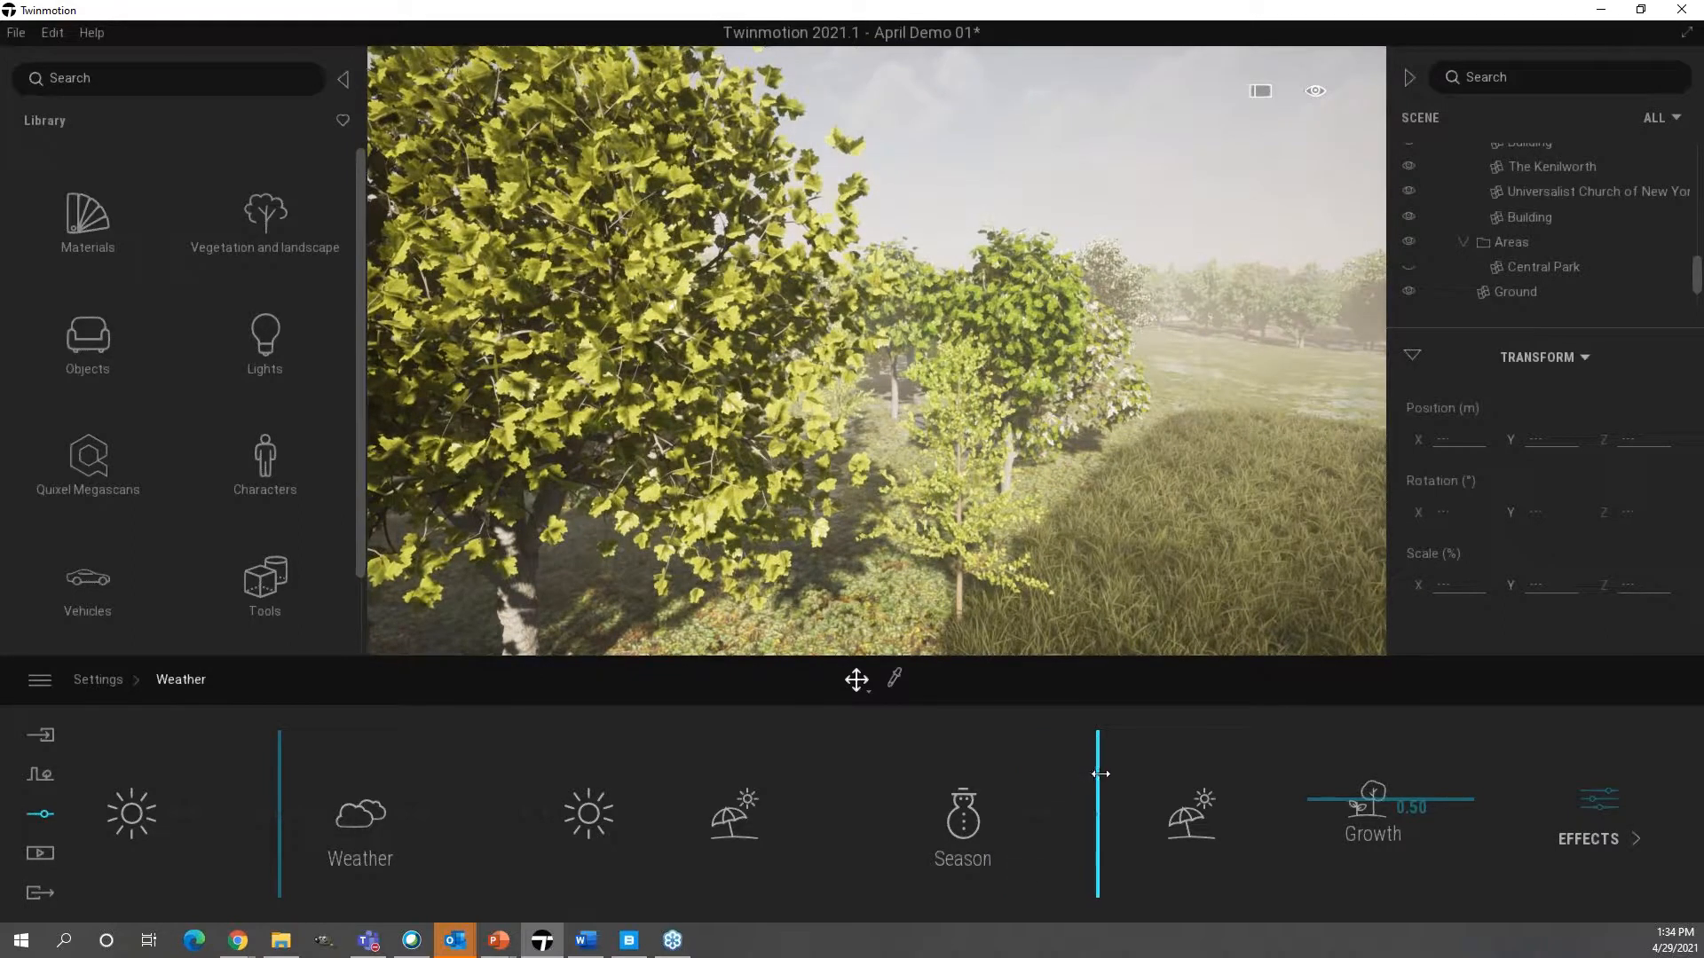
{"action": "left_click_drag", "start_coordinate": [279, 814], "coordinate": [134, 814]}
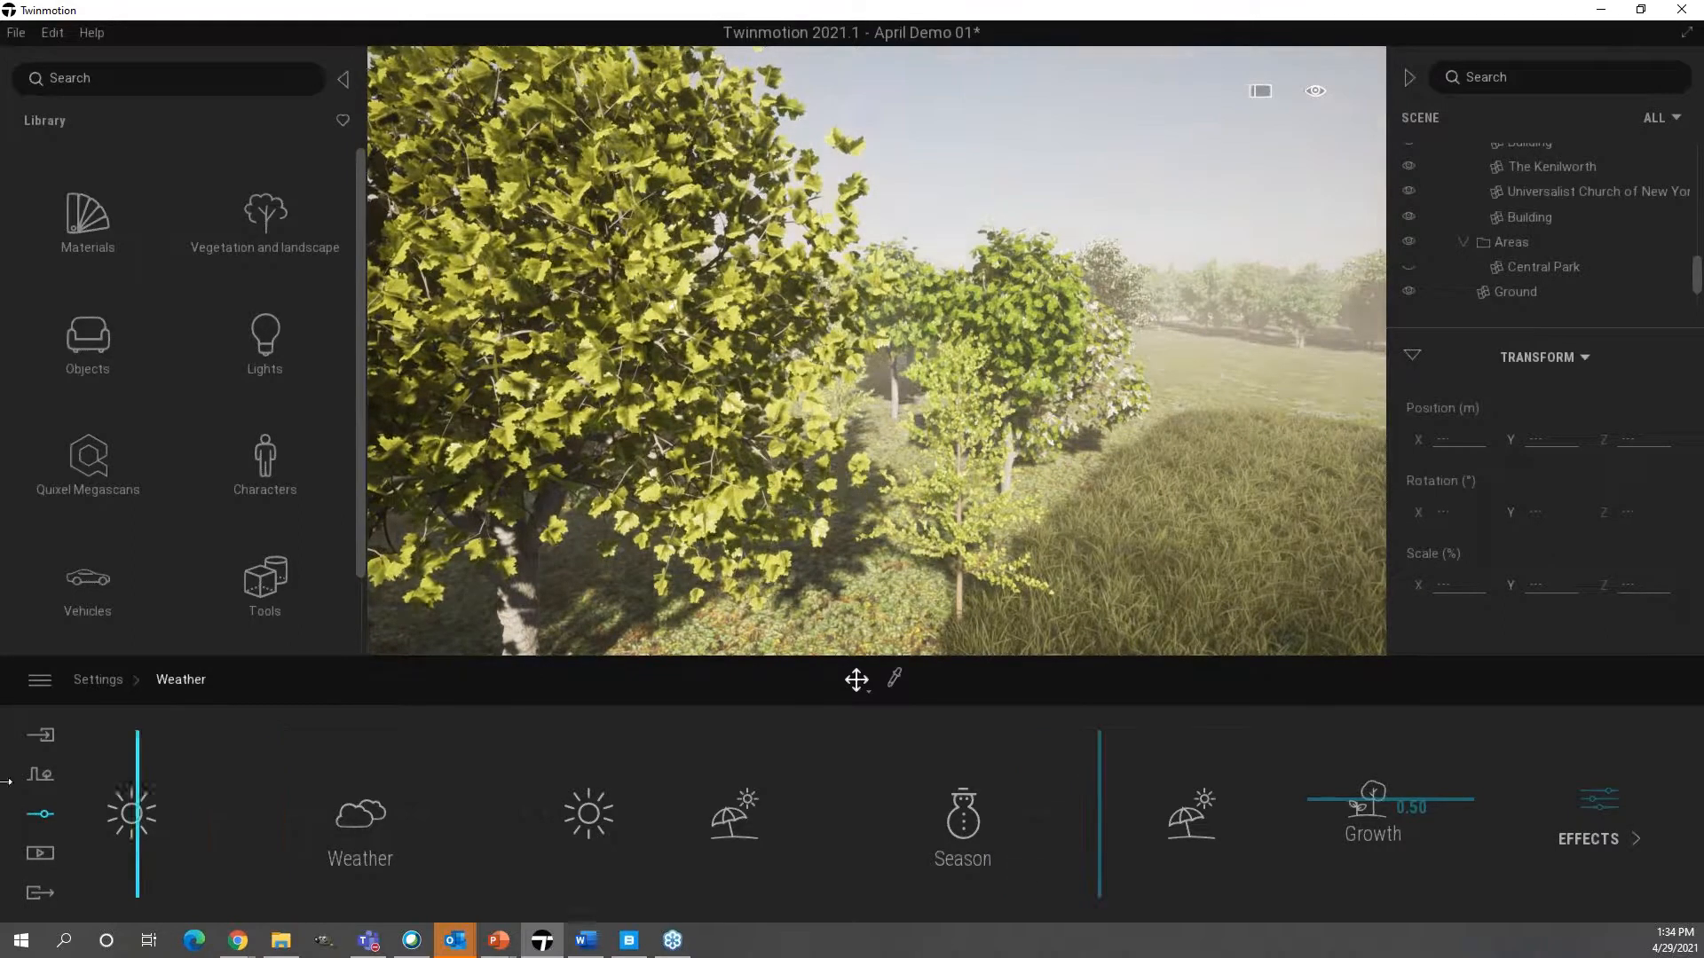
- Raise the vegetation growth to 0.73, reduce it to 0.66 and look around the park's trees
{"action": "mouse_move", "coordinate": [908, 562]}
{"action": "left_mouse_down"}
{"action": "mouse_move", "coordinate": [1154, 541]}
{"action": "mouse_move", "coordinate": [1110, 593]}
{"action": "mouse_move", "coordinate": [1225, 675]}
{"action": "left_mouse_up"}
{"action": "left_click_drag", "start_coordinate": [1340, 801], "coordinate": [1345, 753]}
{"action": "left_click_drag", "start_coordinate": [1149, 563], "coordinate": [1148, 524]}
{"action": "right_click_drag", "start_coordinate": [1148, 523], "coordinate": [1034, 543]}
{"action": "key", "text": "w"}
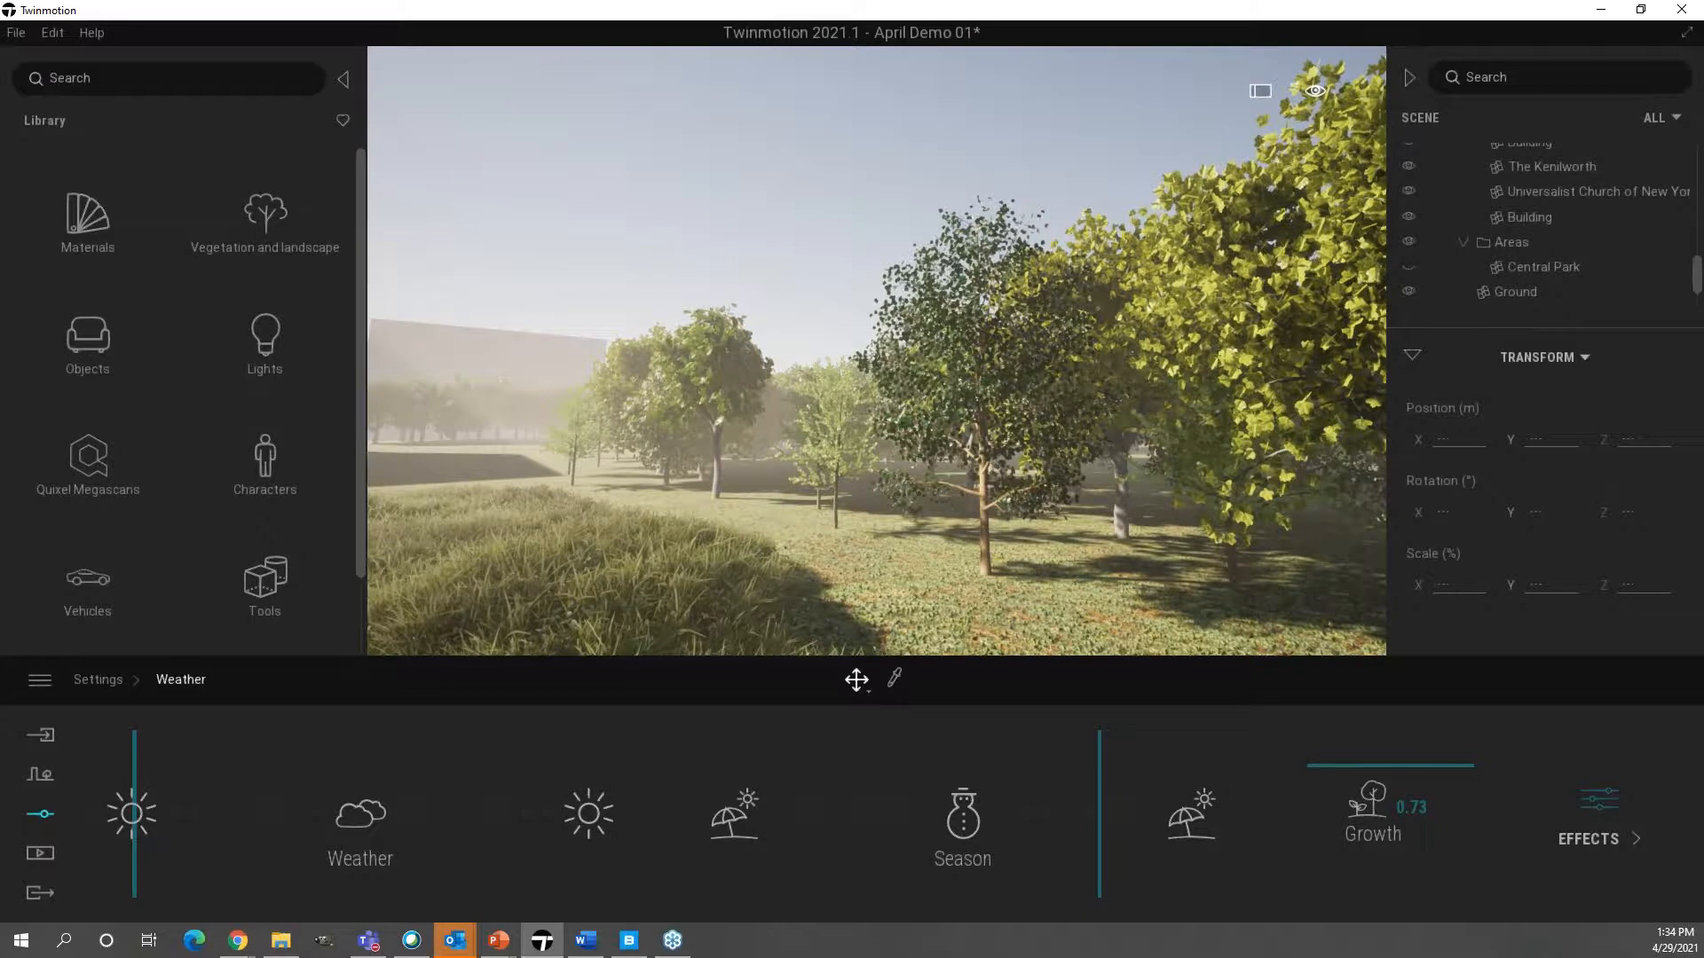
{"action": "right_click_drag", "start_coordinate": [1034, 543], "coordinate": [1125, 614]}
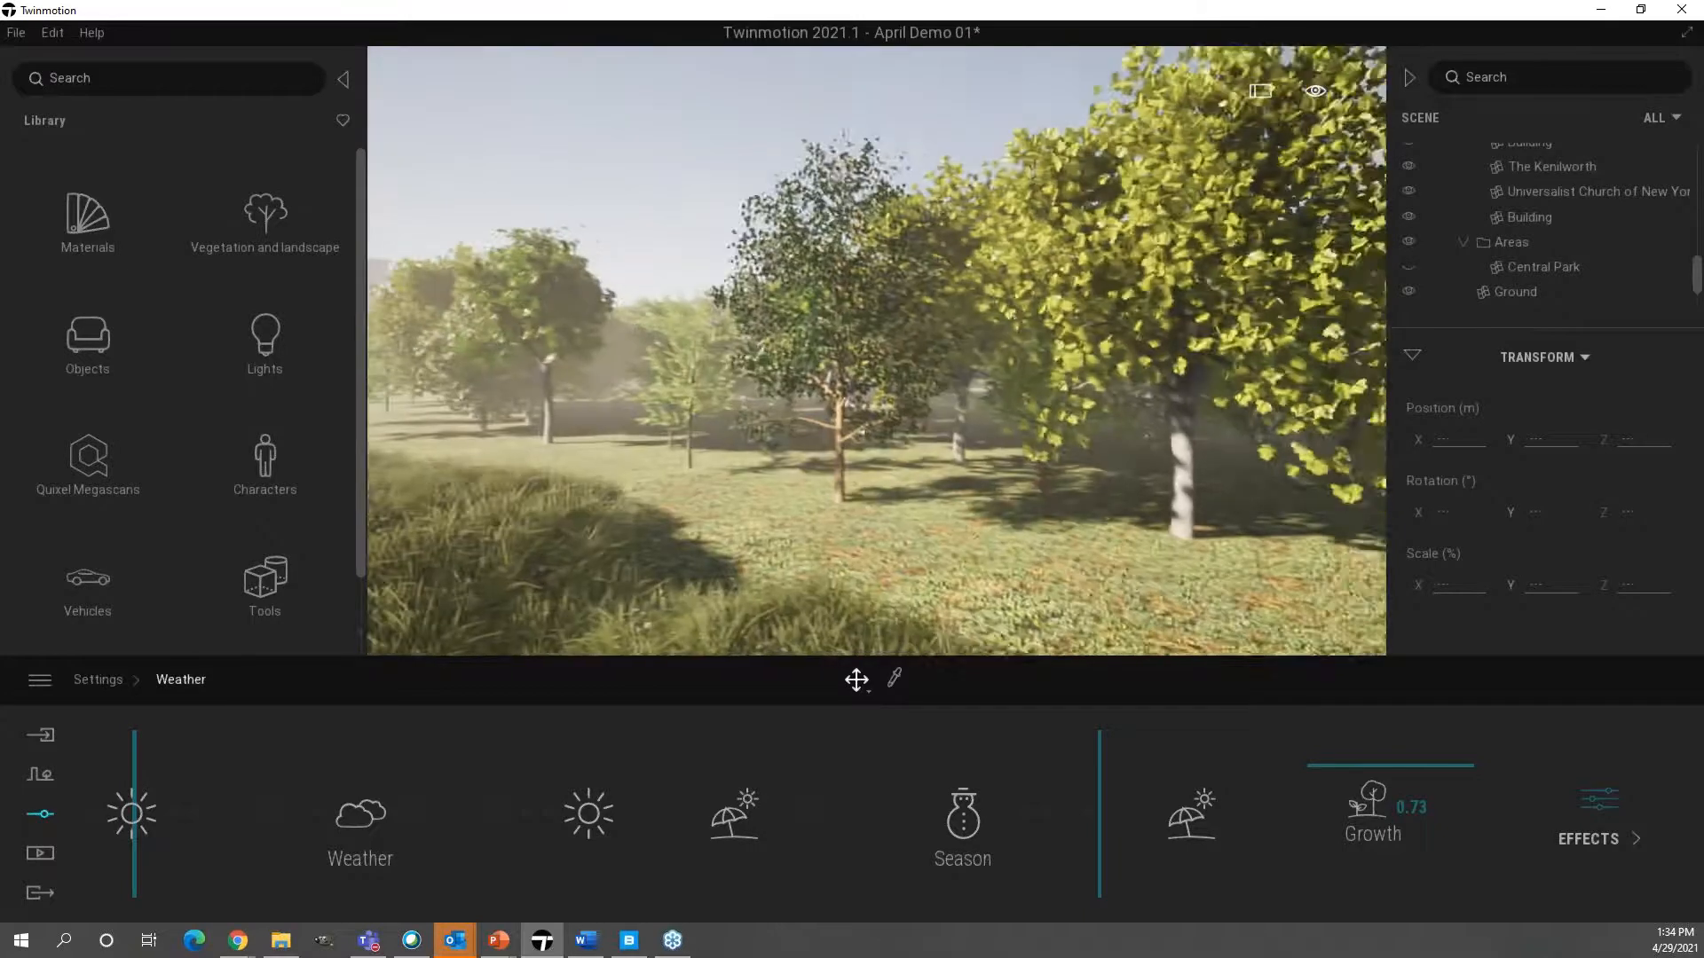
{"action": "left_click_drag", "start_coordinate": [1338, 769], "coordinate": [1467, 781]}
{"action": "right_click_drag", "start_coordinate": [1097, 504], "coordinate": [524, 648]}
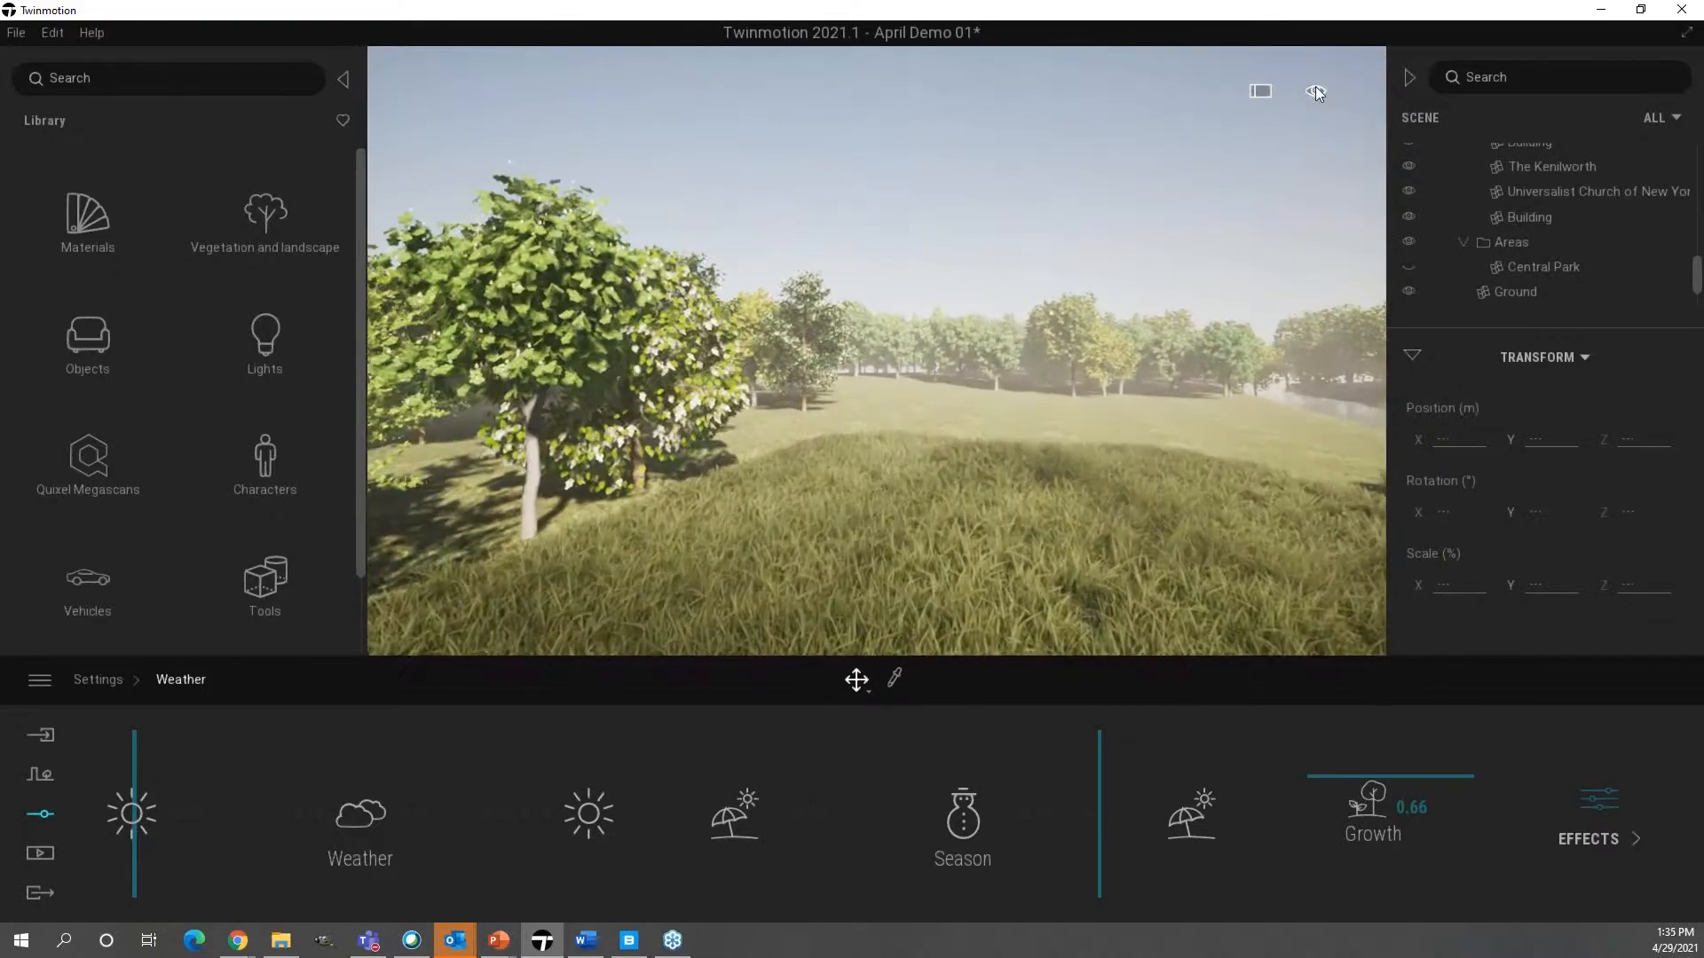
- Shift the time of day to a low sun near the horizon and view the river between the trees
{"action": "mouse_move", "coordinate": [1315, 91]}
{"action": "mouse_move", "coordinate": [1318, 144]}
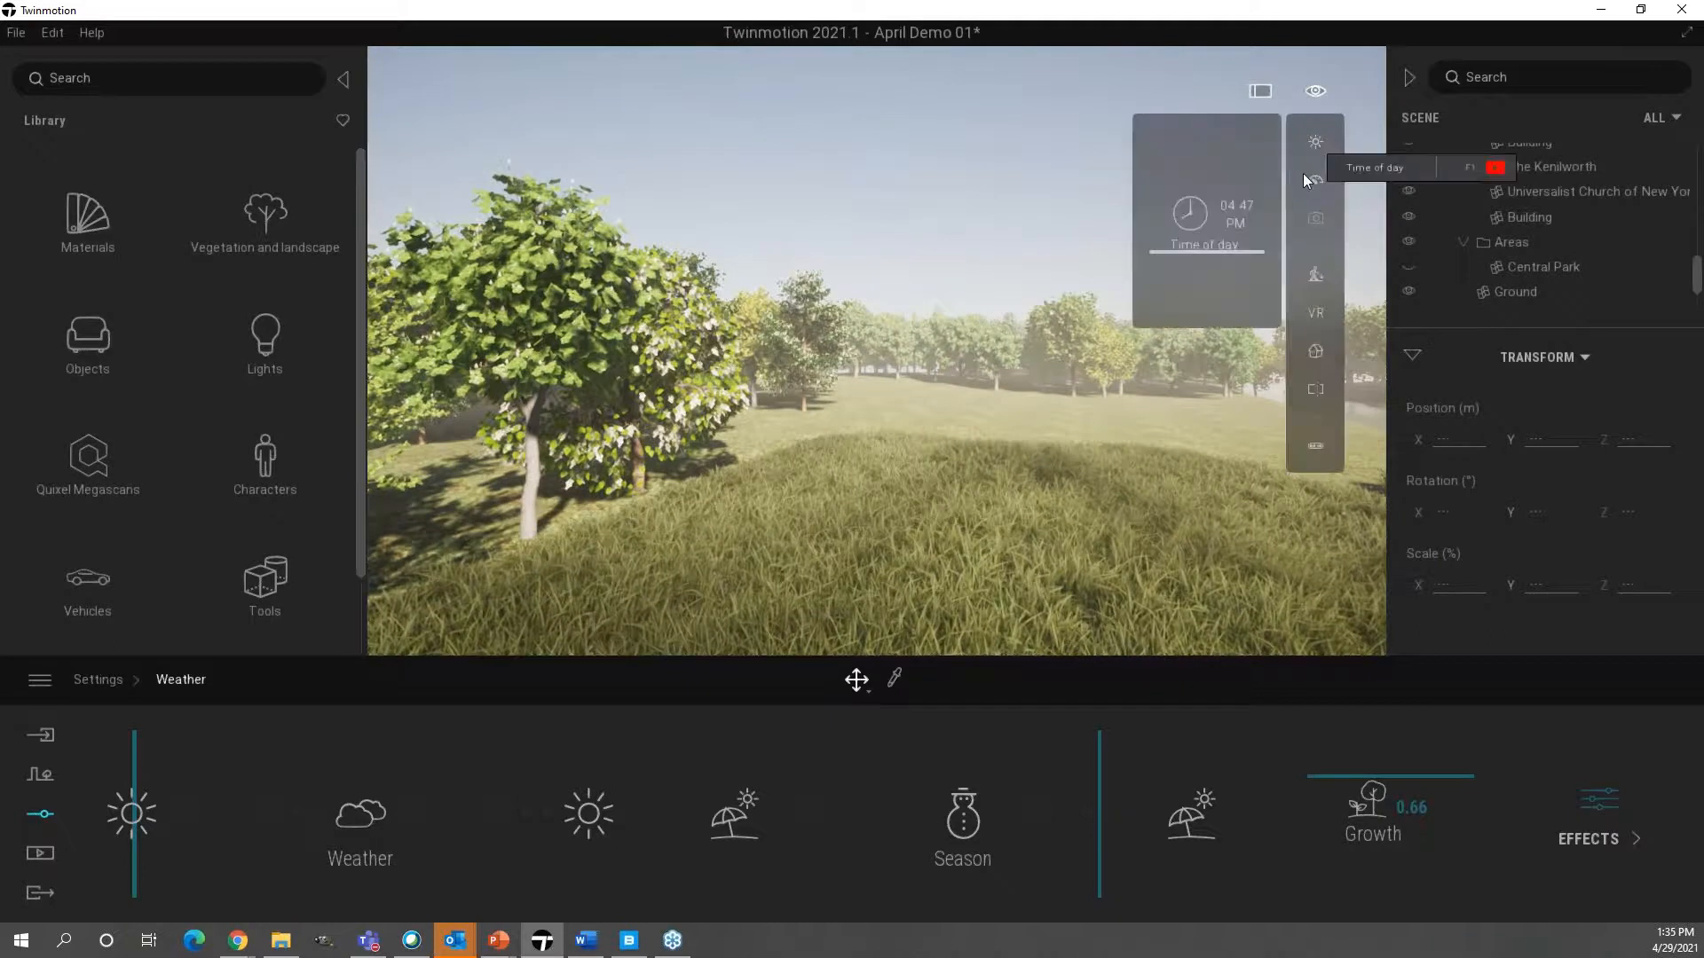
{"action": "left_click_drag", "start_coordinate": [1191, 254], "coordinate": [1203, 113]}
{"action": "right_click_drag", "start_coordinate": [877, 350], "coordinate": [957, 343]}
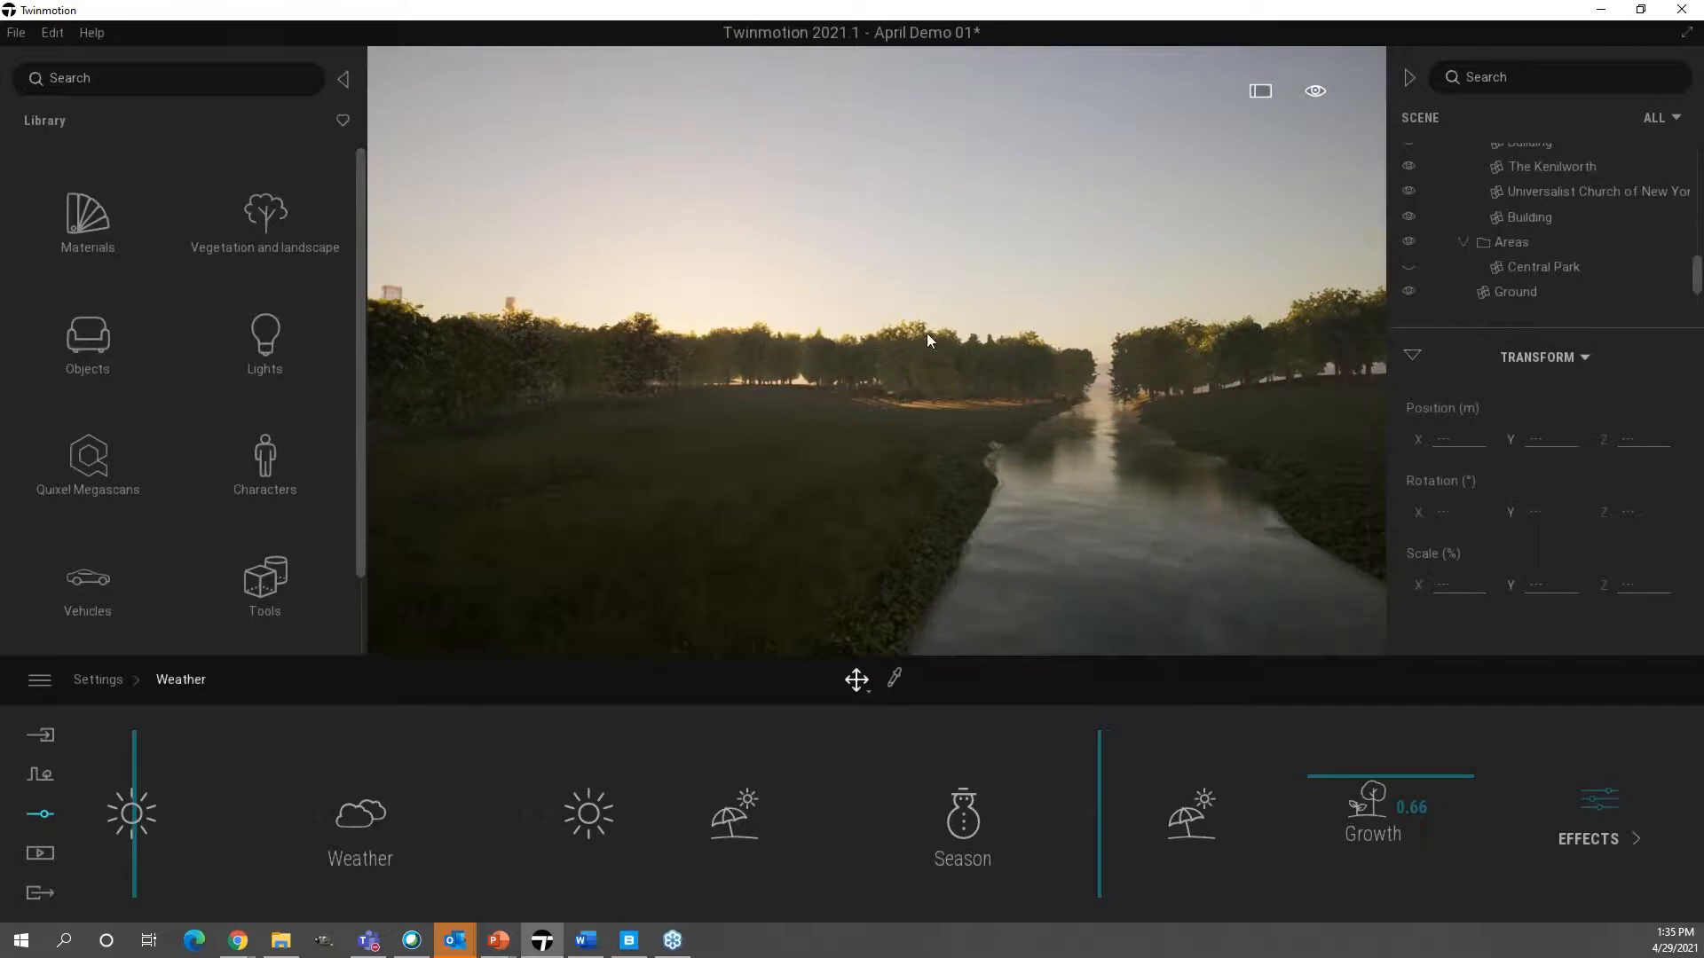
{"action": "left_click", "coordinate": [17, 34]}
{"action": "mouse_move", "coordinate": [124, 119]}
{"action": "left_click", "coordinate": [313, 147]}
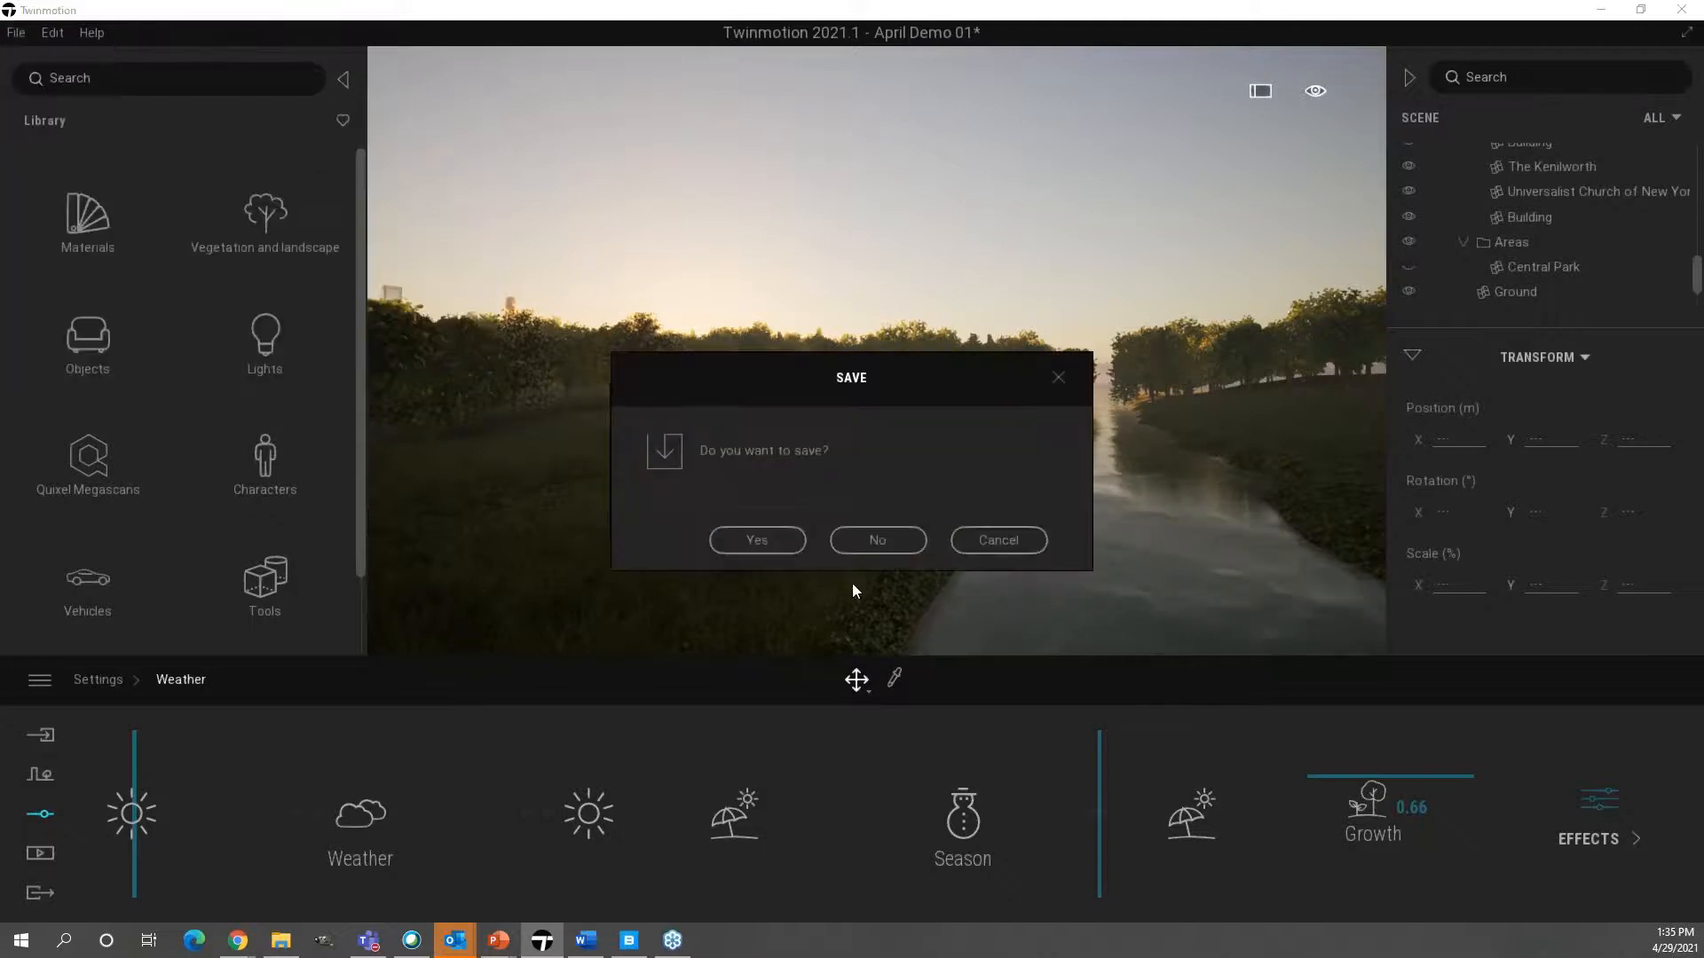
{"action": "left_click", "coordinate": [989, 538]}
- Open the recent scene April Demo_Final without saving the current scene
{"action": "left_click", "coordinate": [17, 33]}
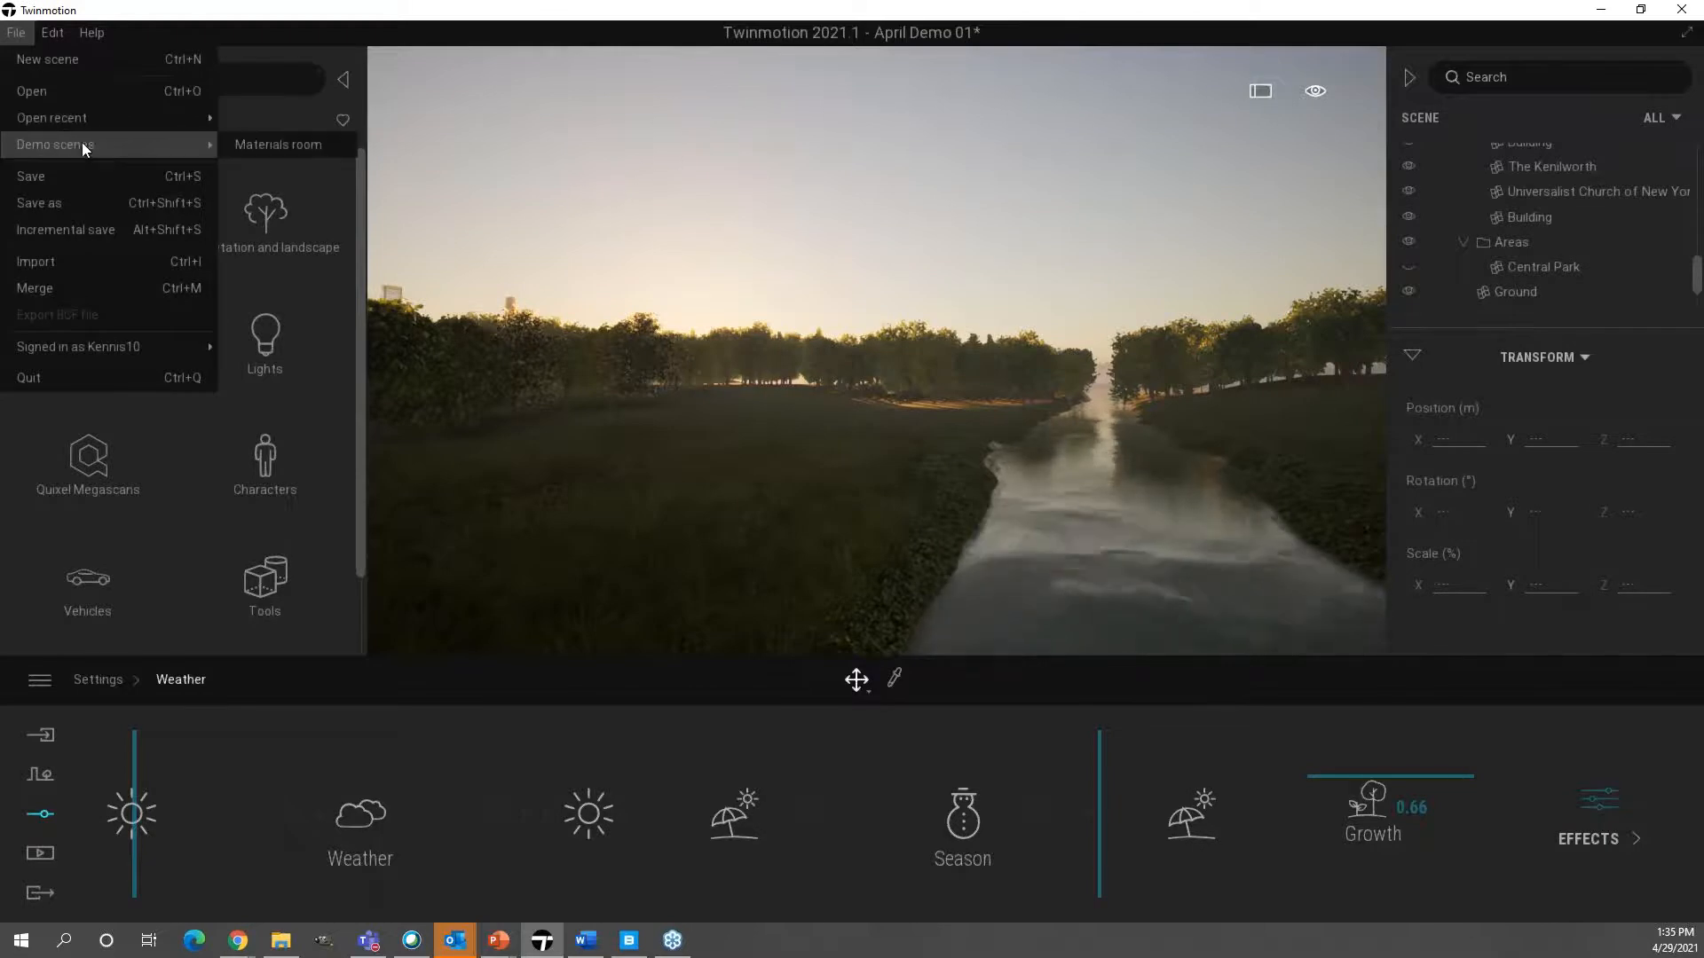
{"action": "mouse_move", "coordinate": [85, 120]}
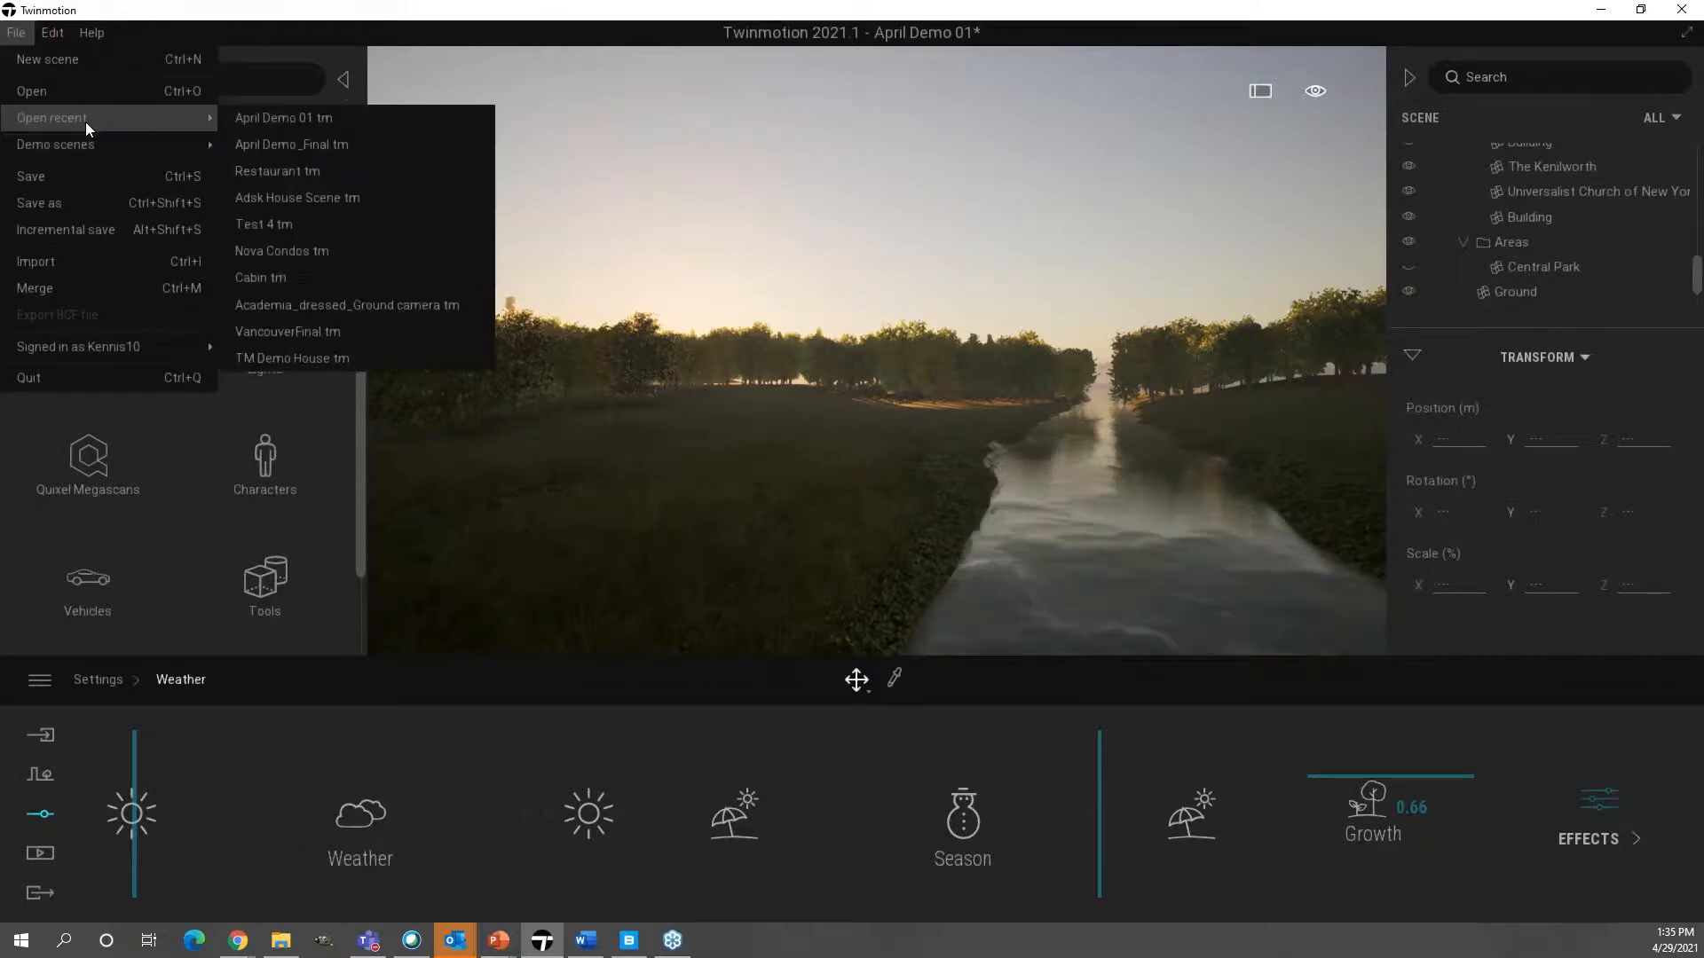
{"action": "left_click", "coordinate": [323, 146]}
{"action": "left_click", "coordinate": [881, 541]}
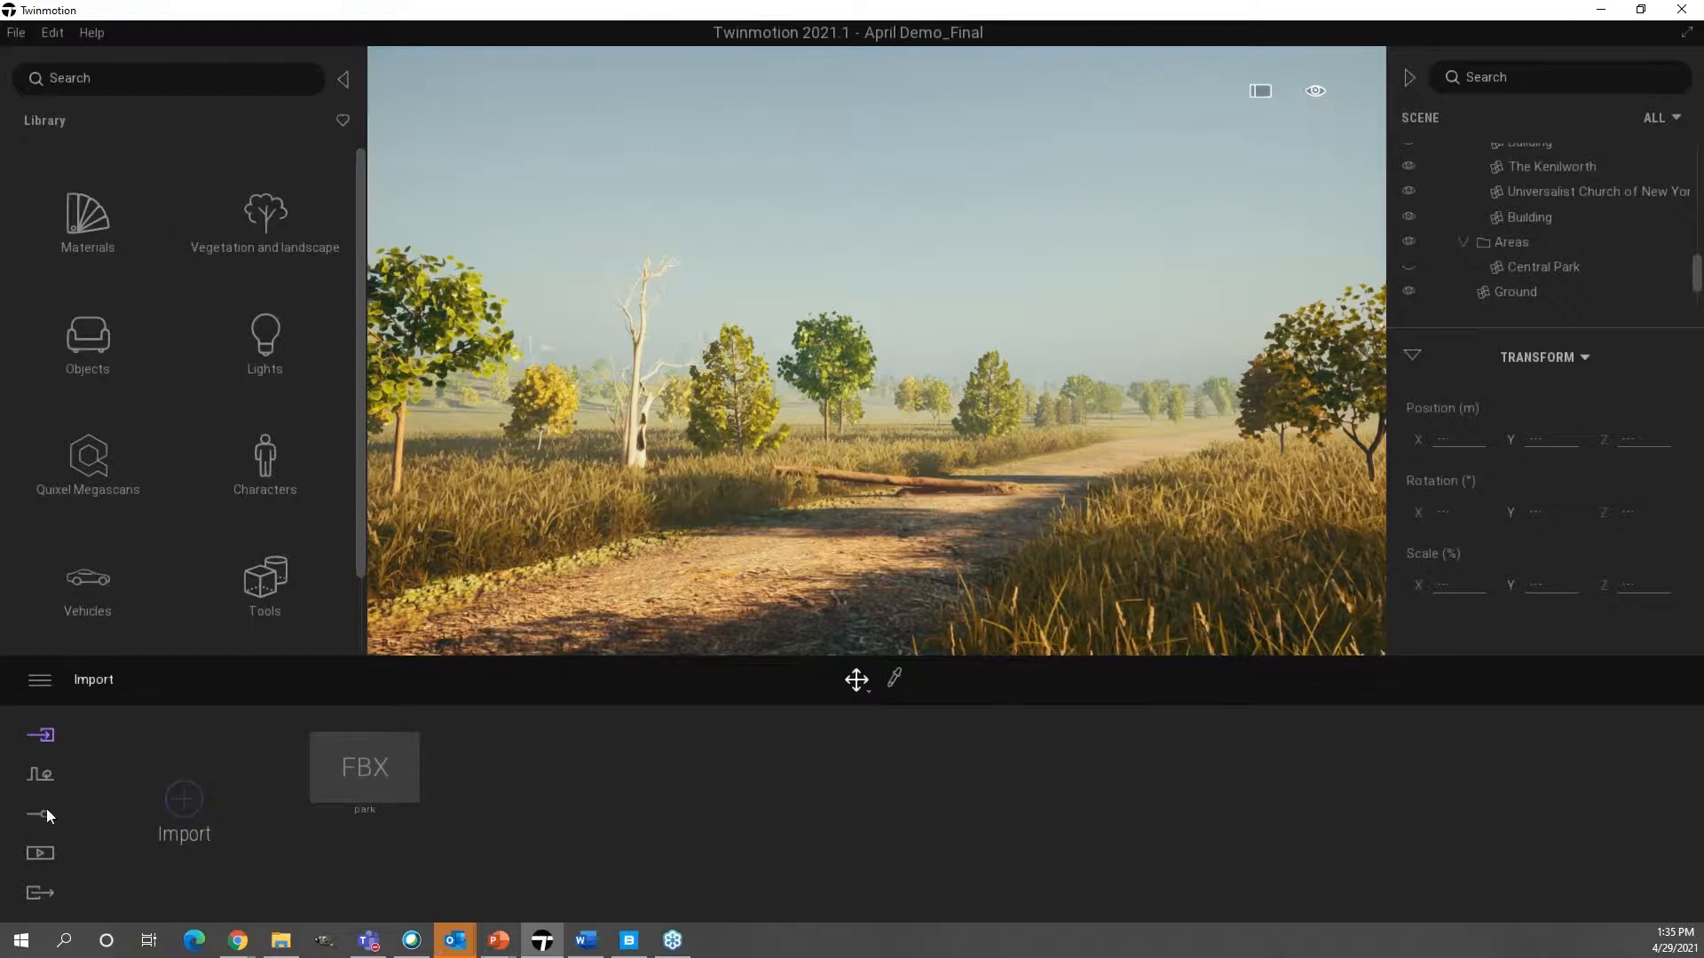
- Go to the scene's video media and open the existing Video1
{"action": "left_click", "coordinate": [41, 853]}
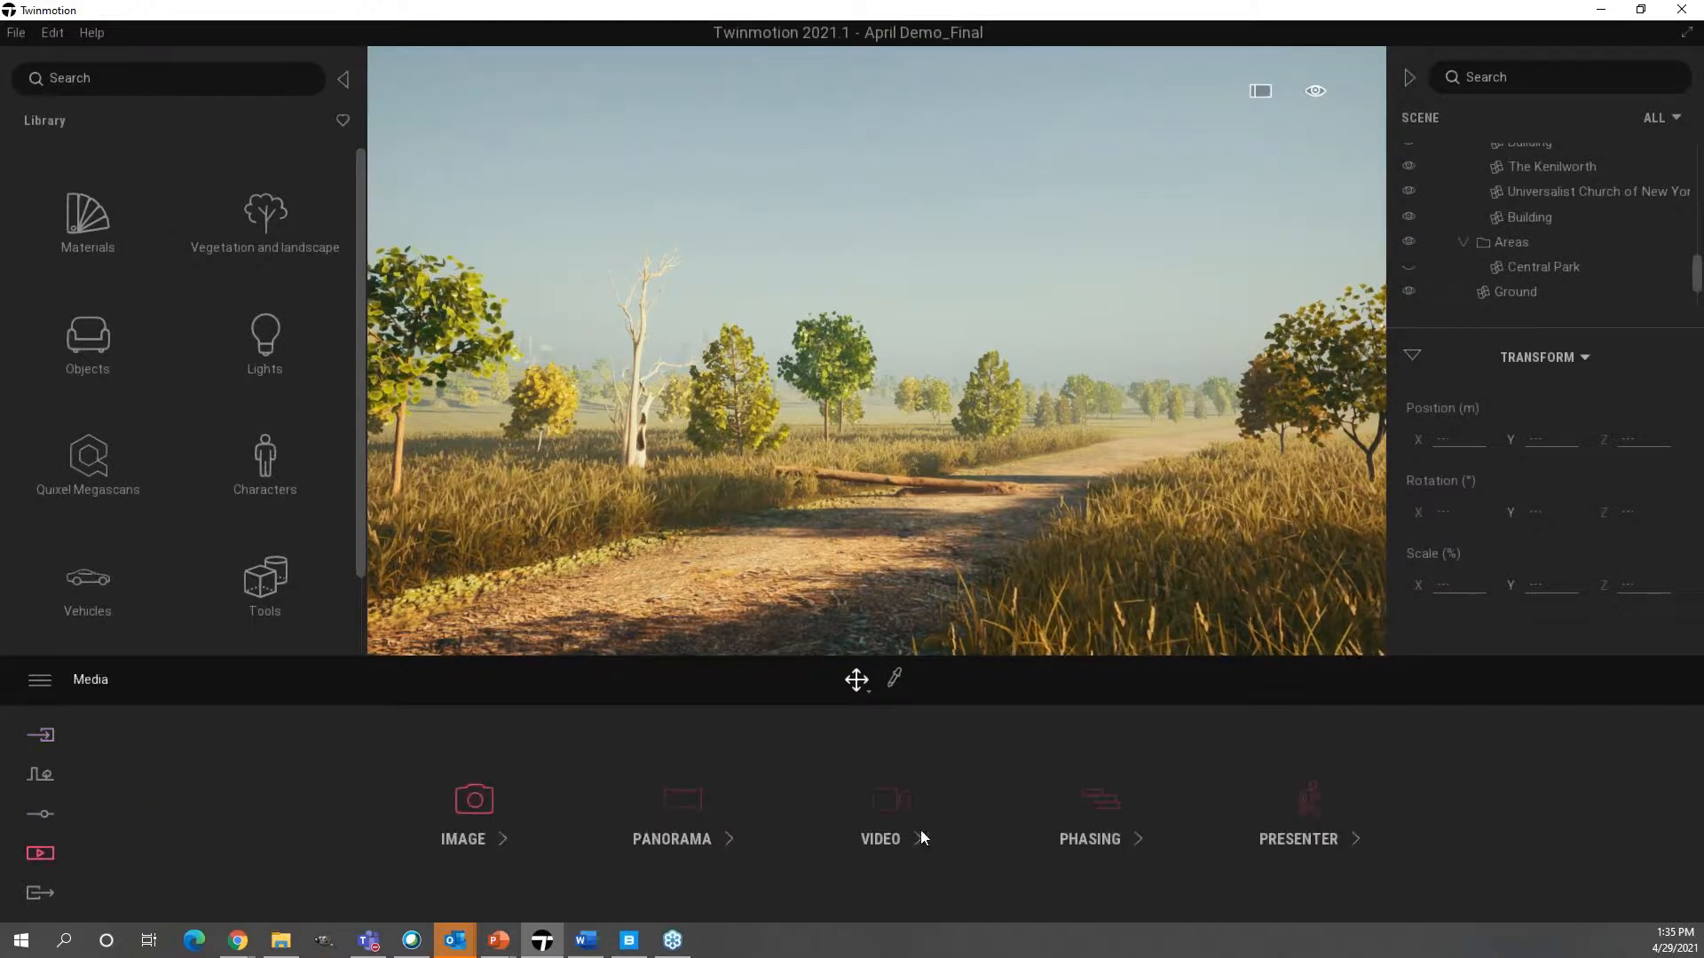
{"action": "left_click", "coordinate": [891, 804]}
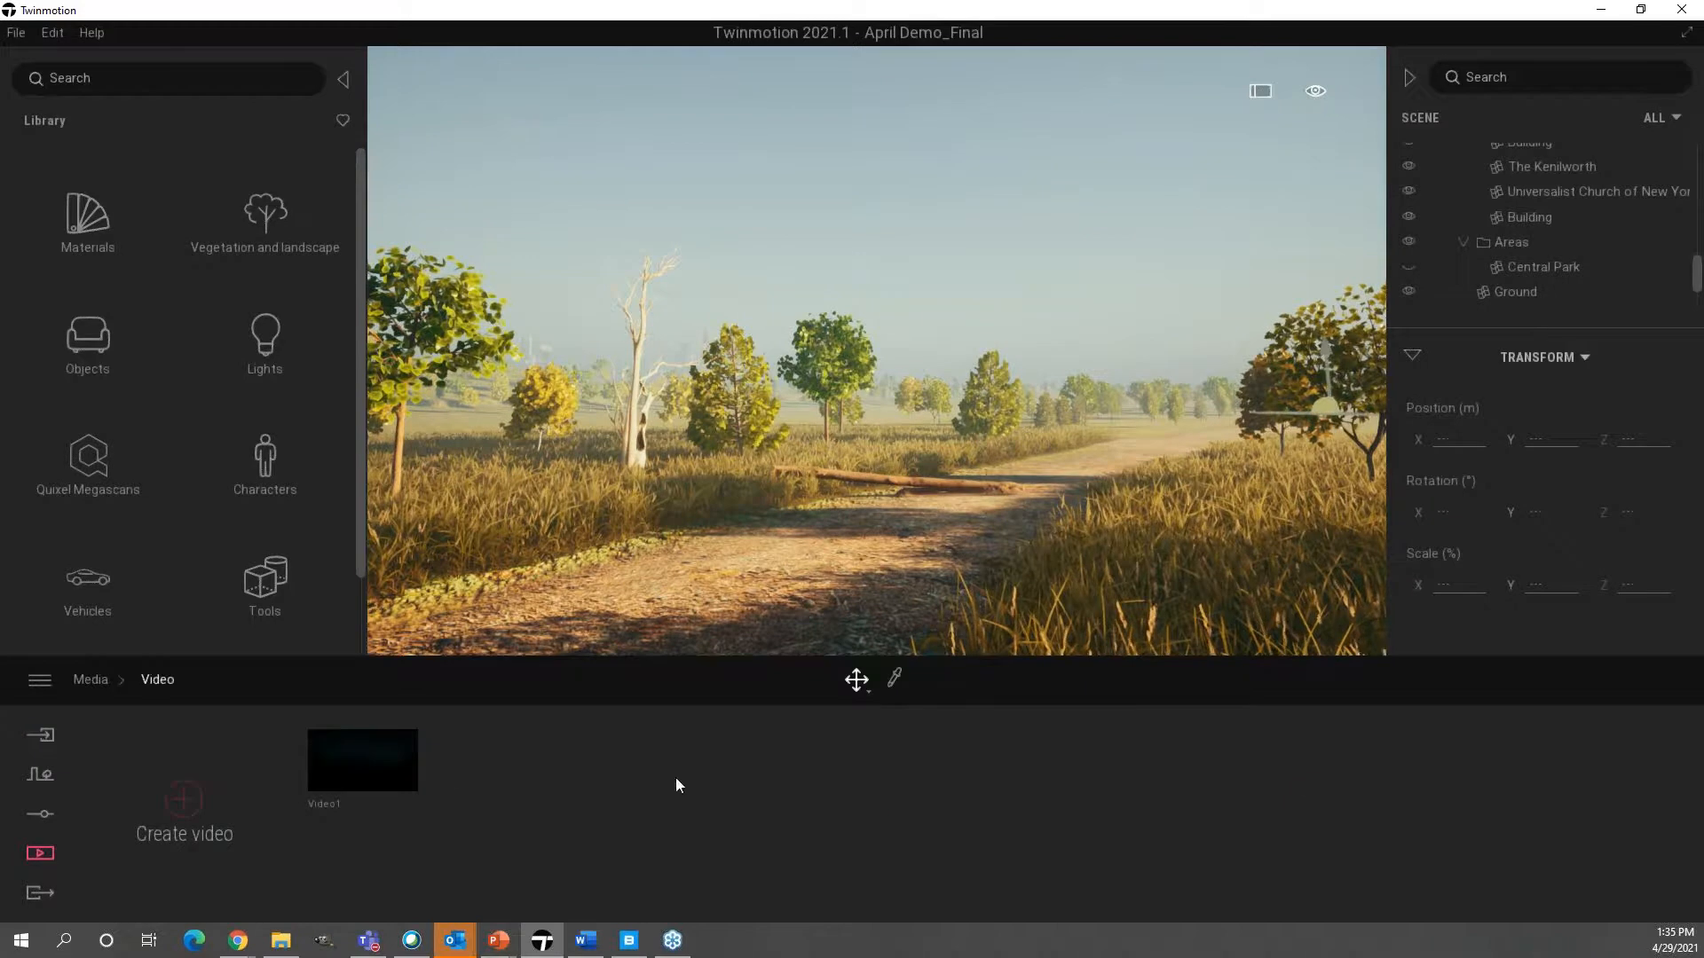
{"action": "left_click", "coordinate": [364, 761]}
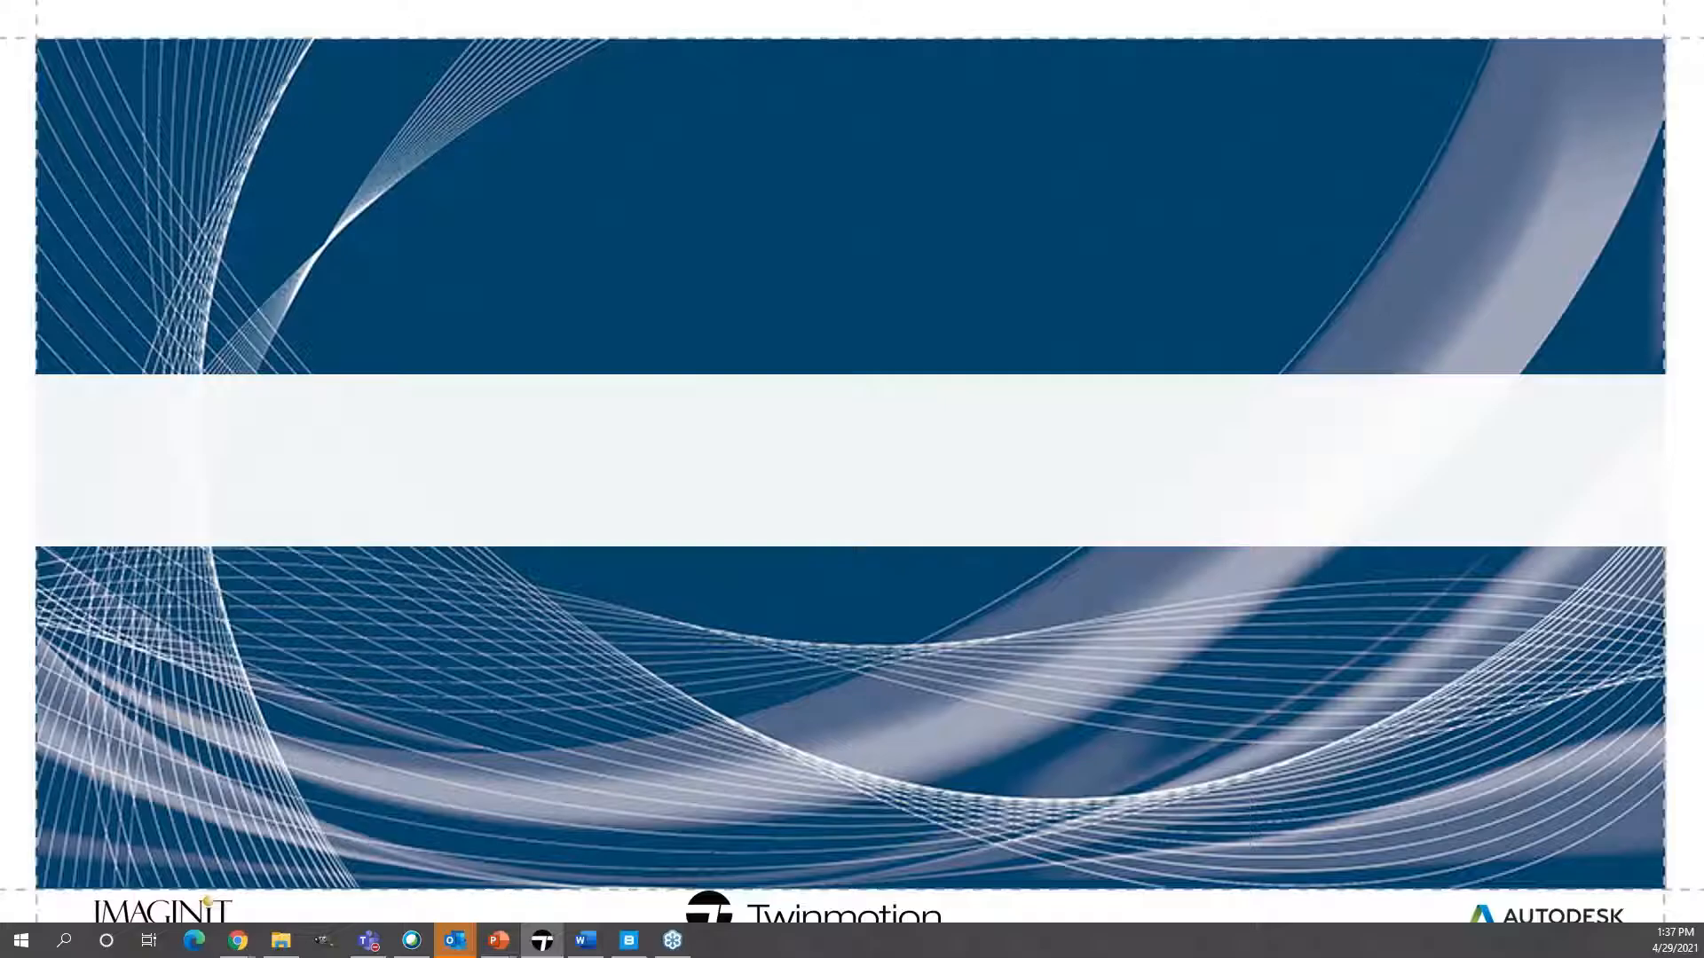
{"action": "left_click", "coordinate": [765, 534]}
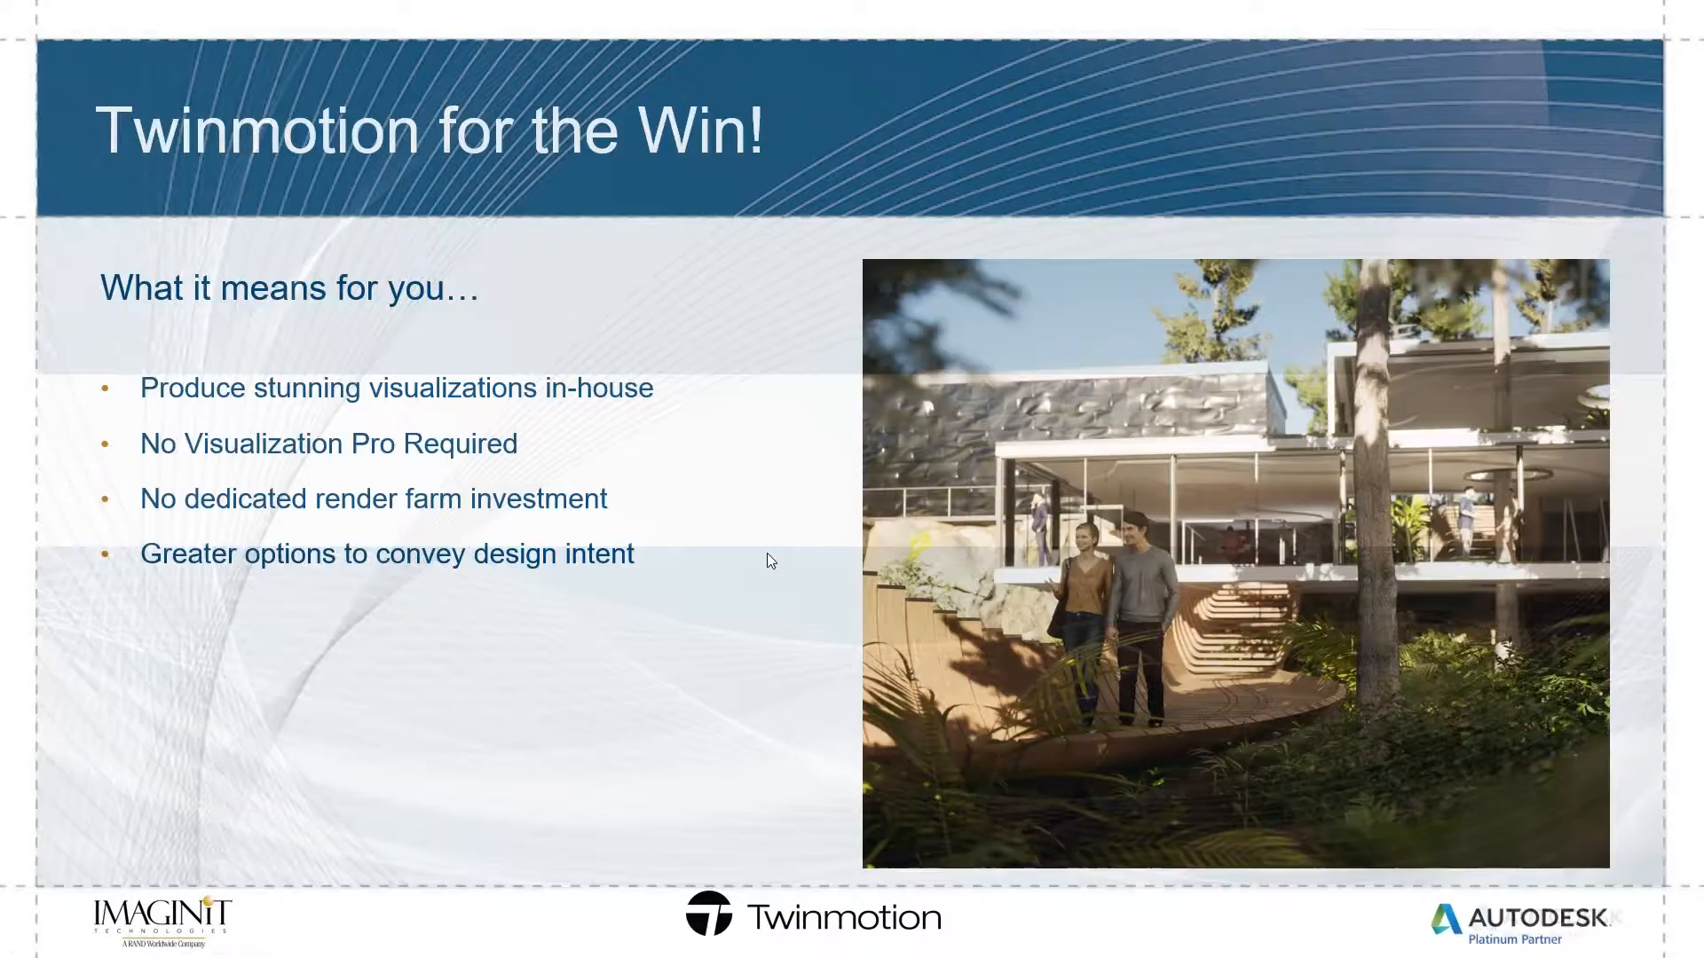